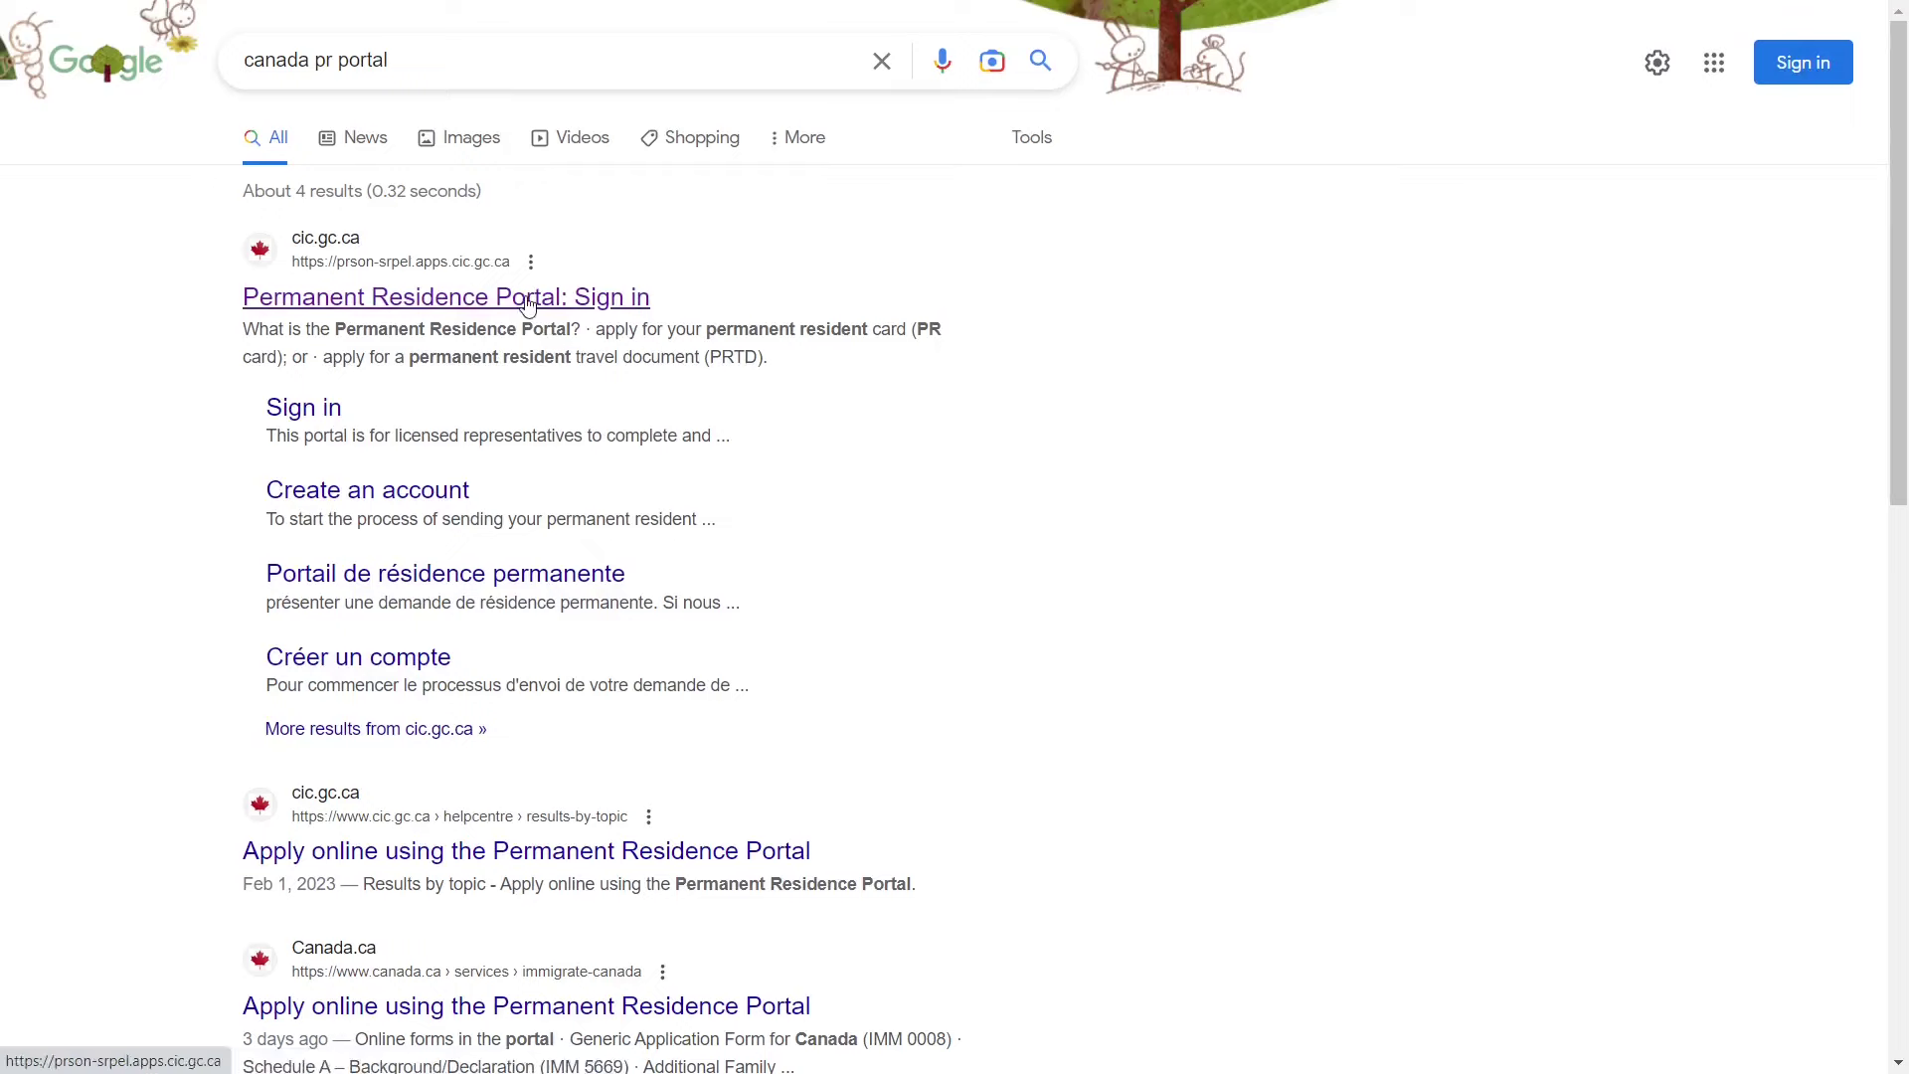
- Open the Permanent Residence Portal sign-in result and select its Username and Password fields
{"action": "left_click", "coordinate": [527, 297]}
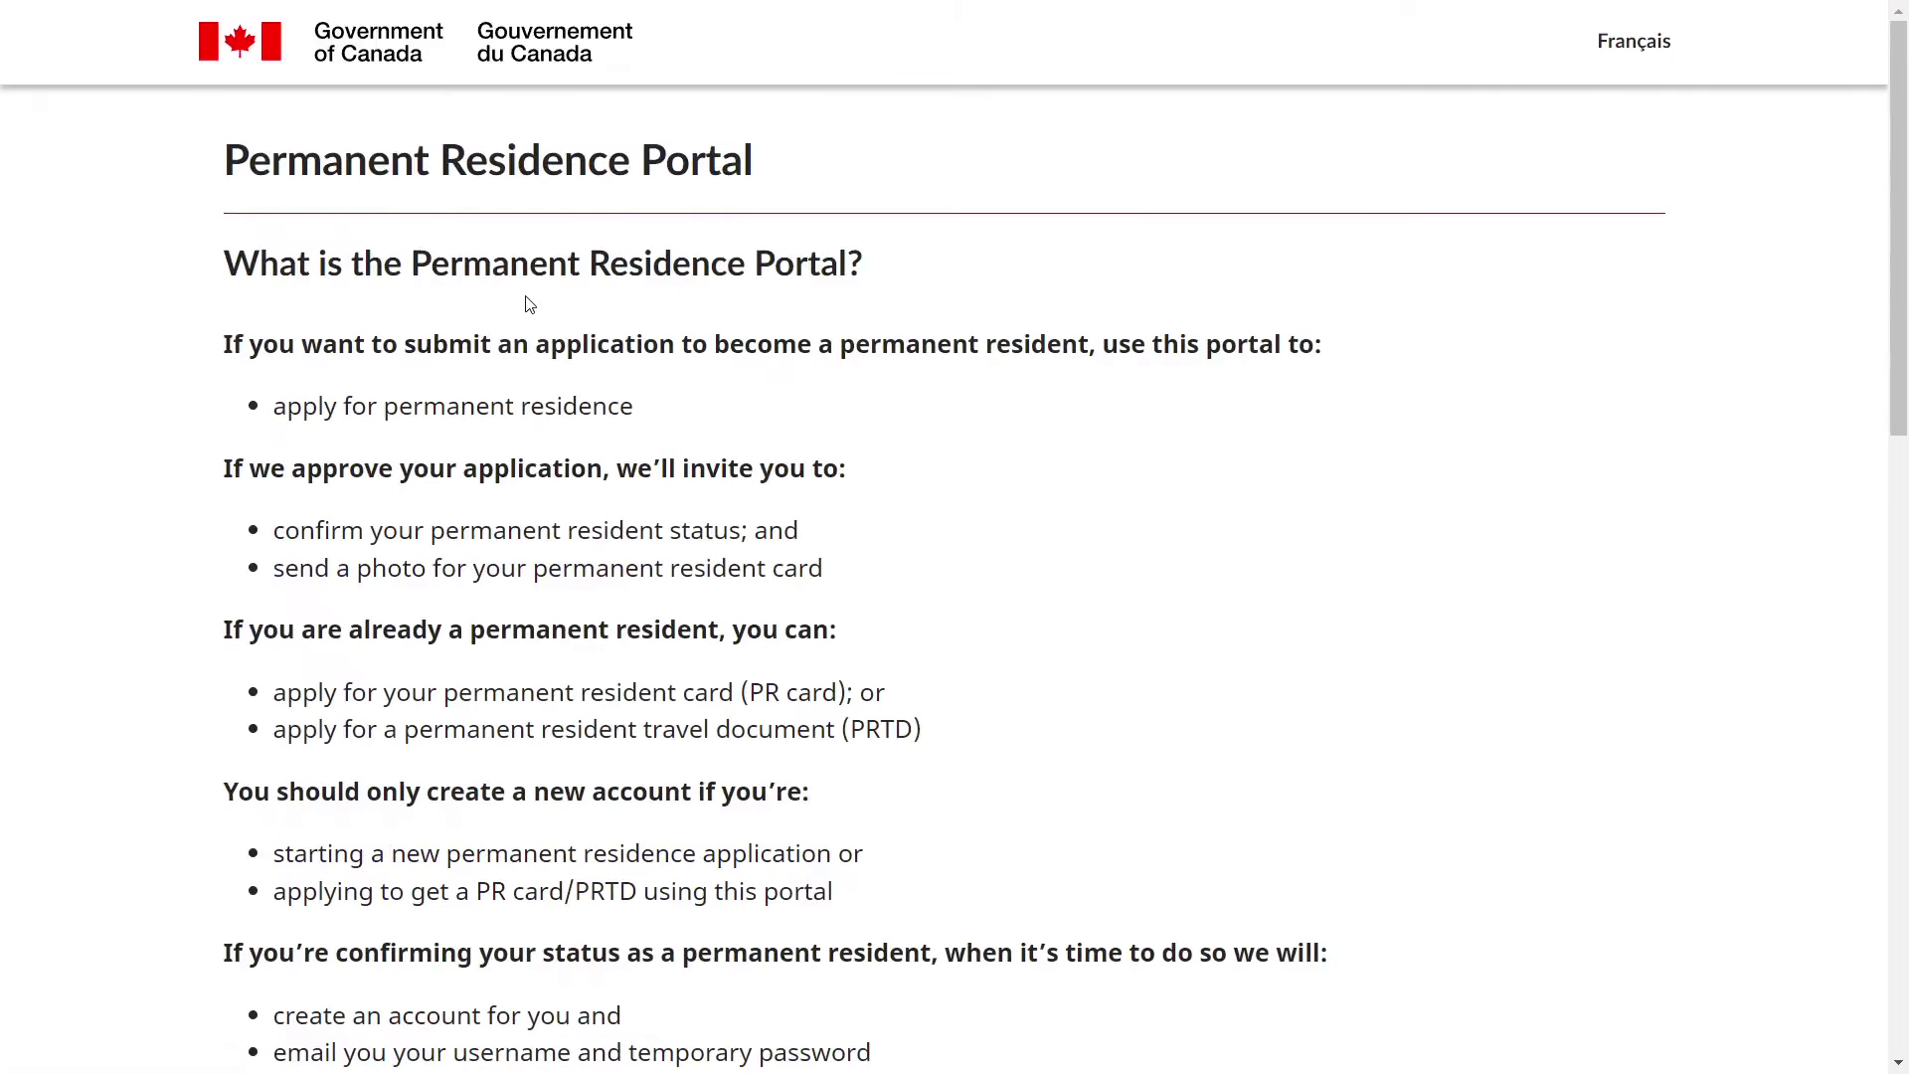
{"action": "scroll", "coordinate": [527, 303], "scroll_direction": "down", "scroll_amount": 8}
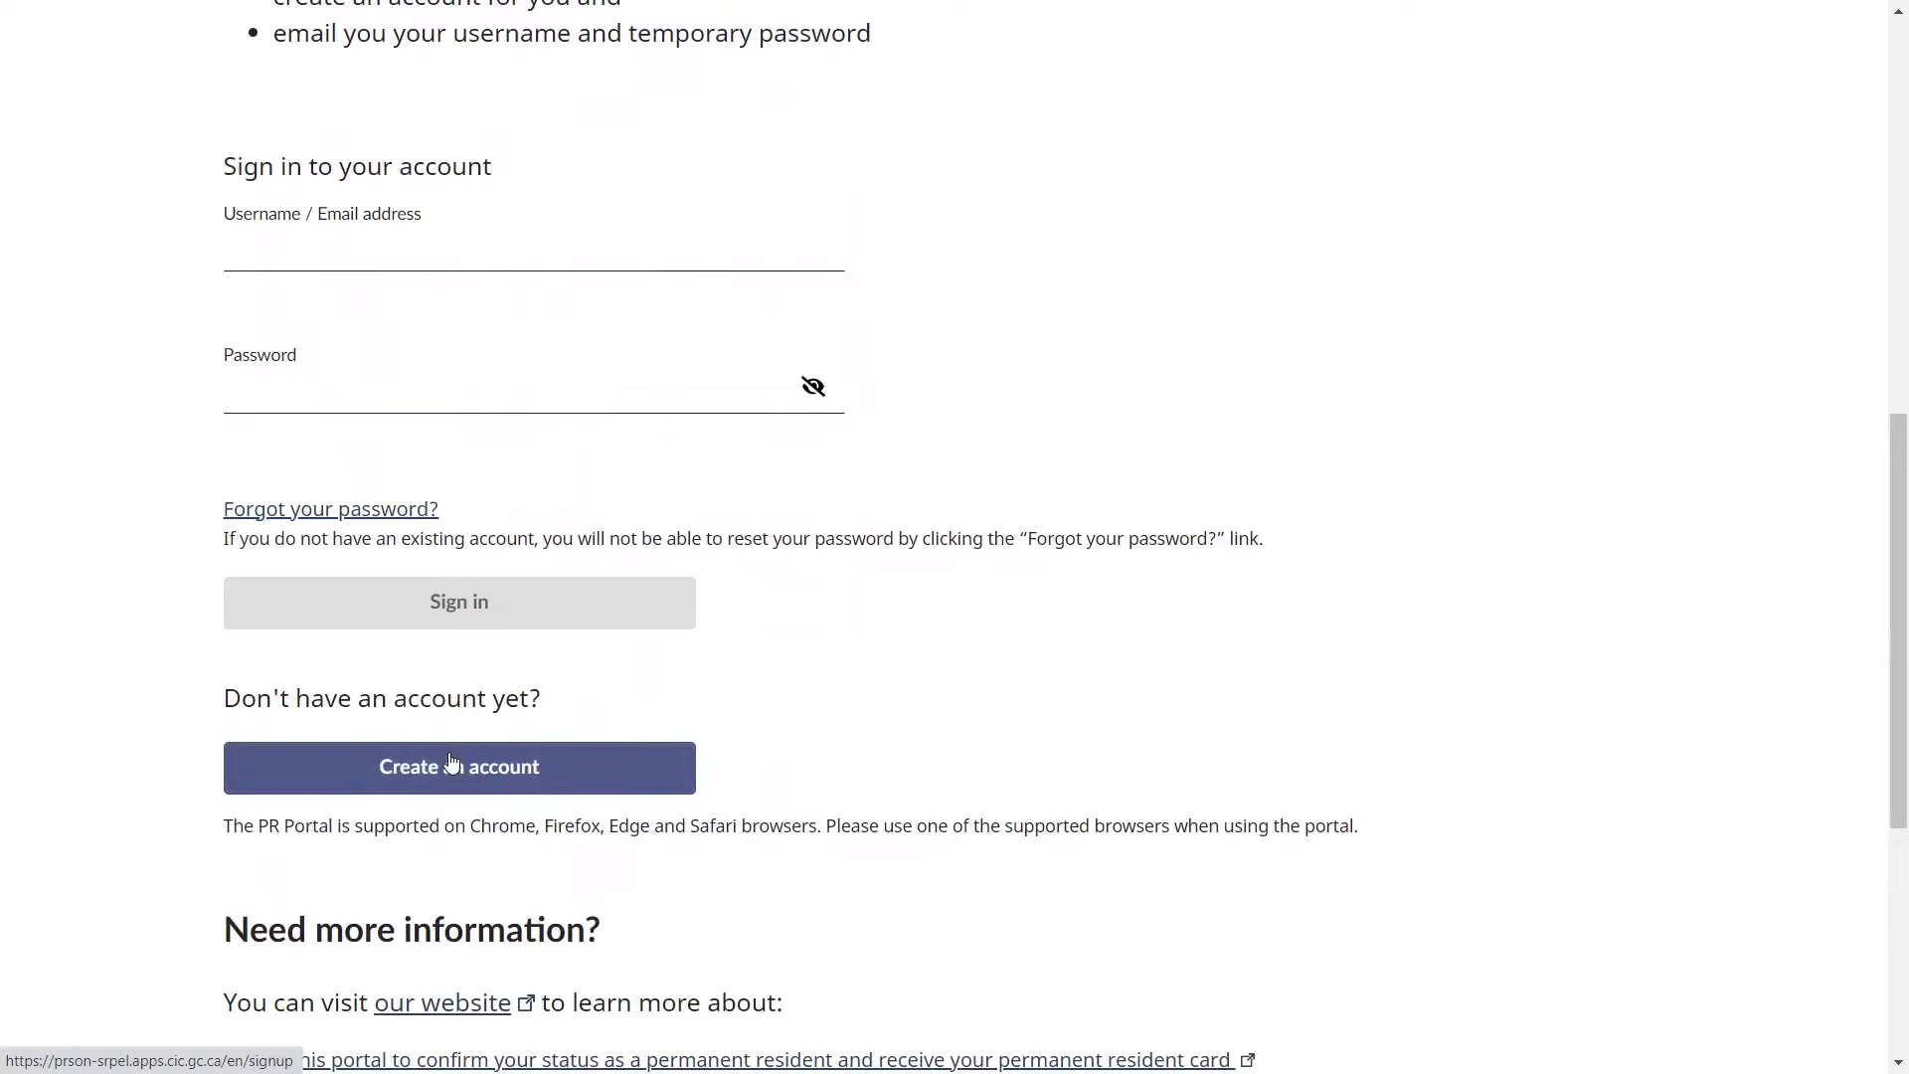
{"action": "left_click", "coordinate": [391, 242]}
{"action": "left_click", "coordinate": [314, 382]}
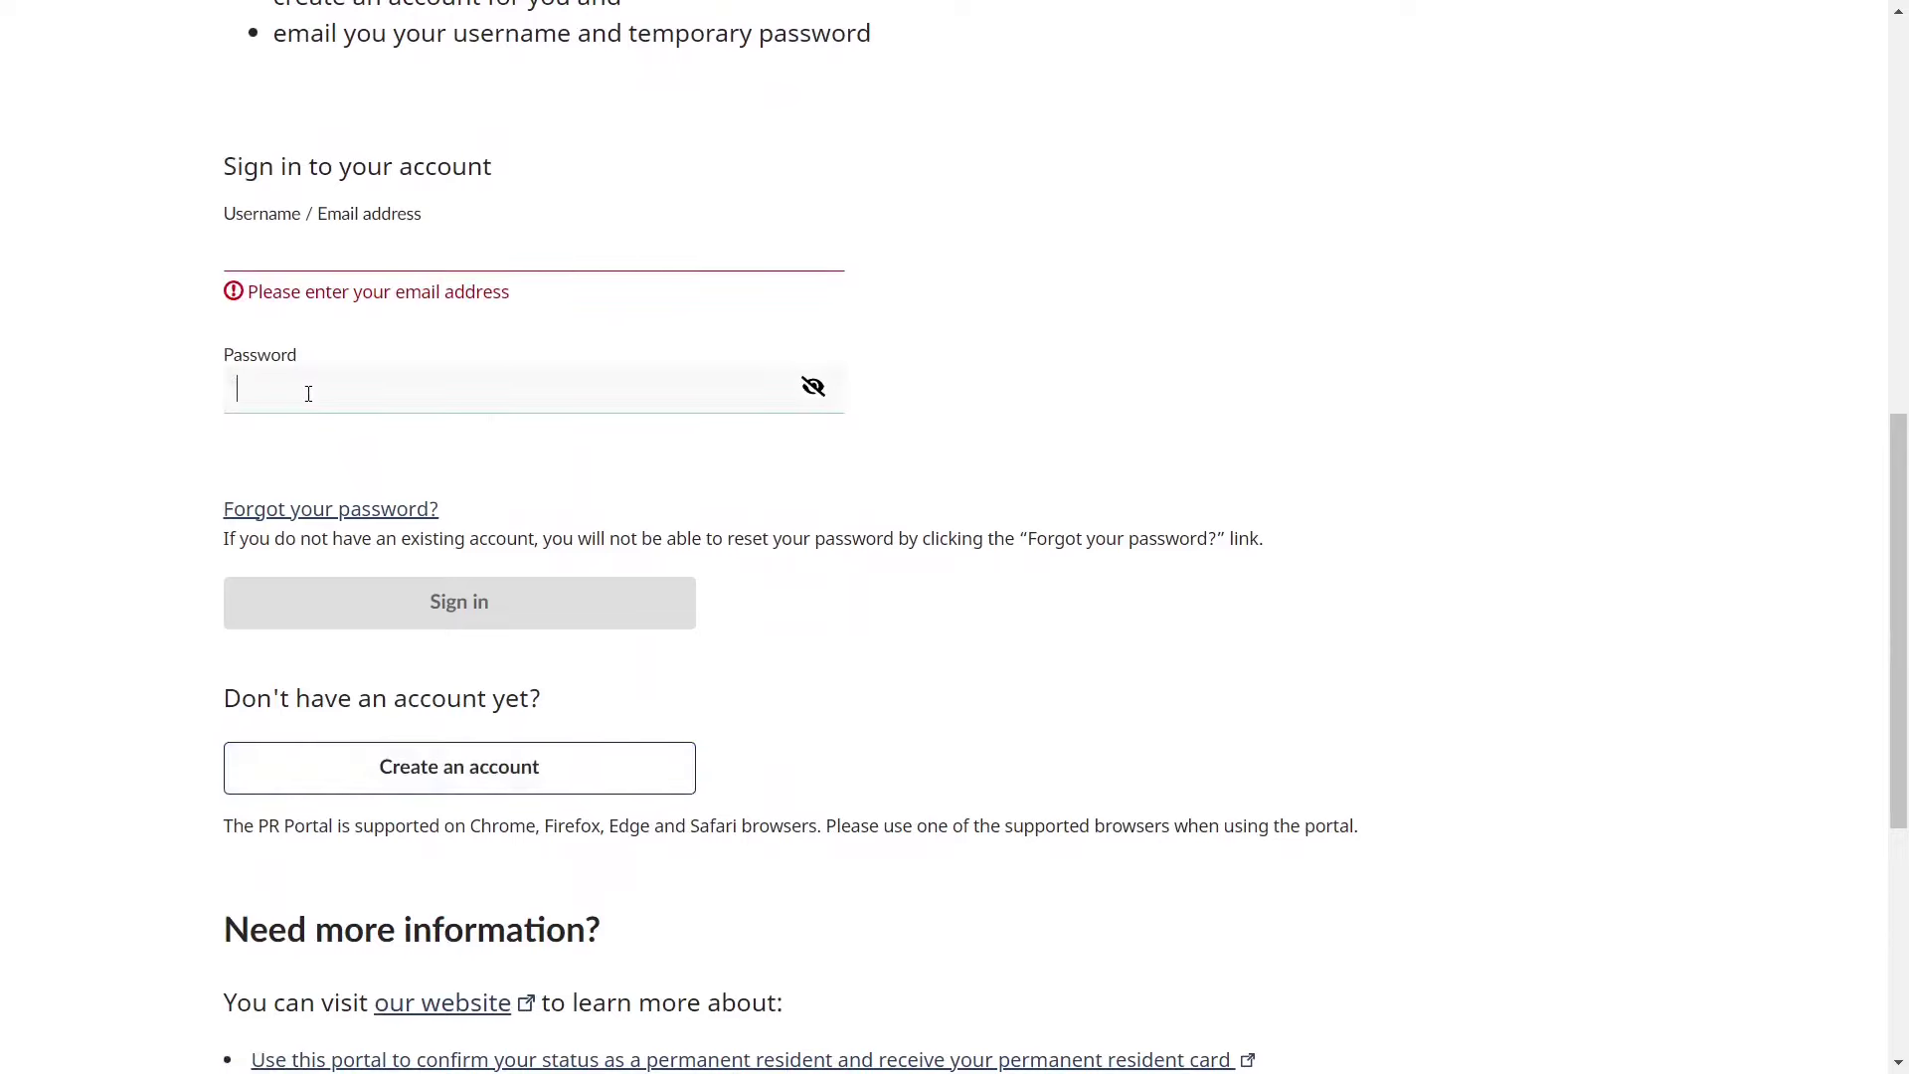
{"action": "left_click_drag", "start_coordinate": [198, 672], "coordinate": [328, 756]}
- On the Create an account page, enter the account email address and the new password twice
{"action": "left_click", "coordinate": [348, 770]}
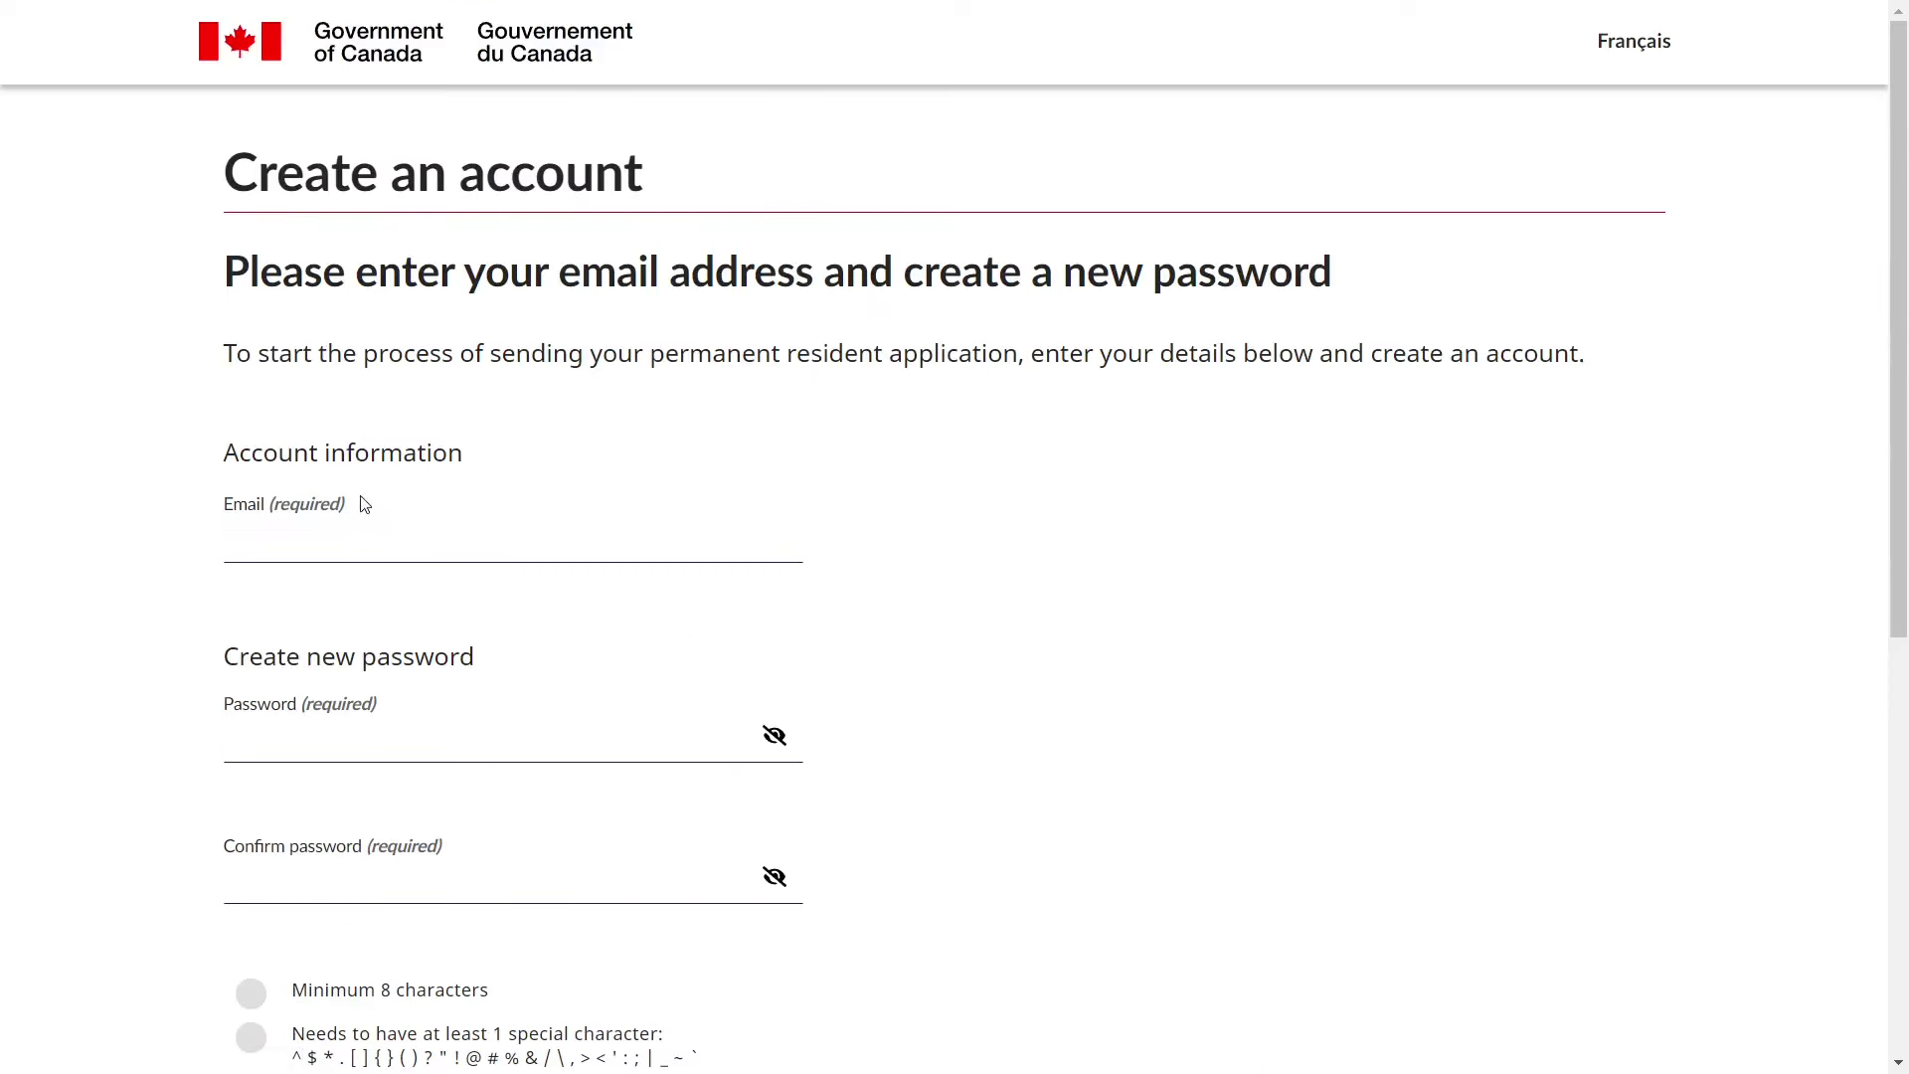
{"action": "left_click", "coordinate": [313, 529]}
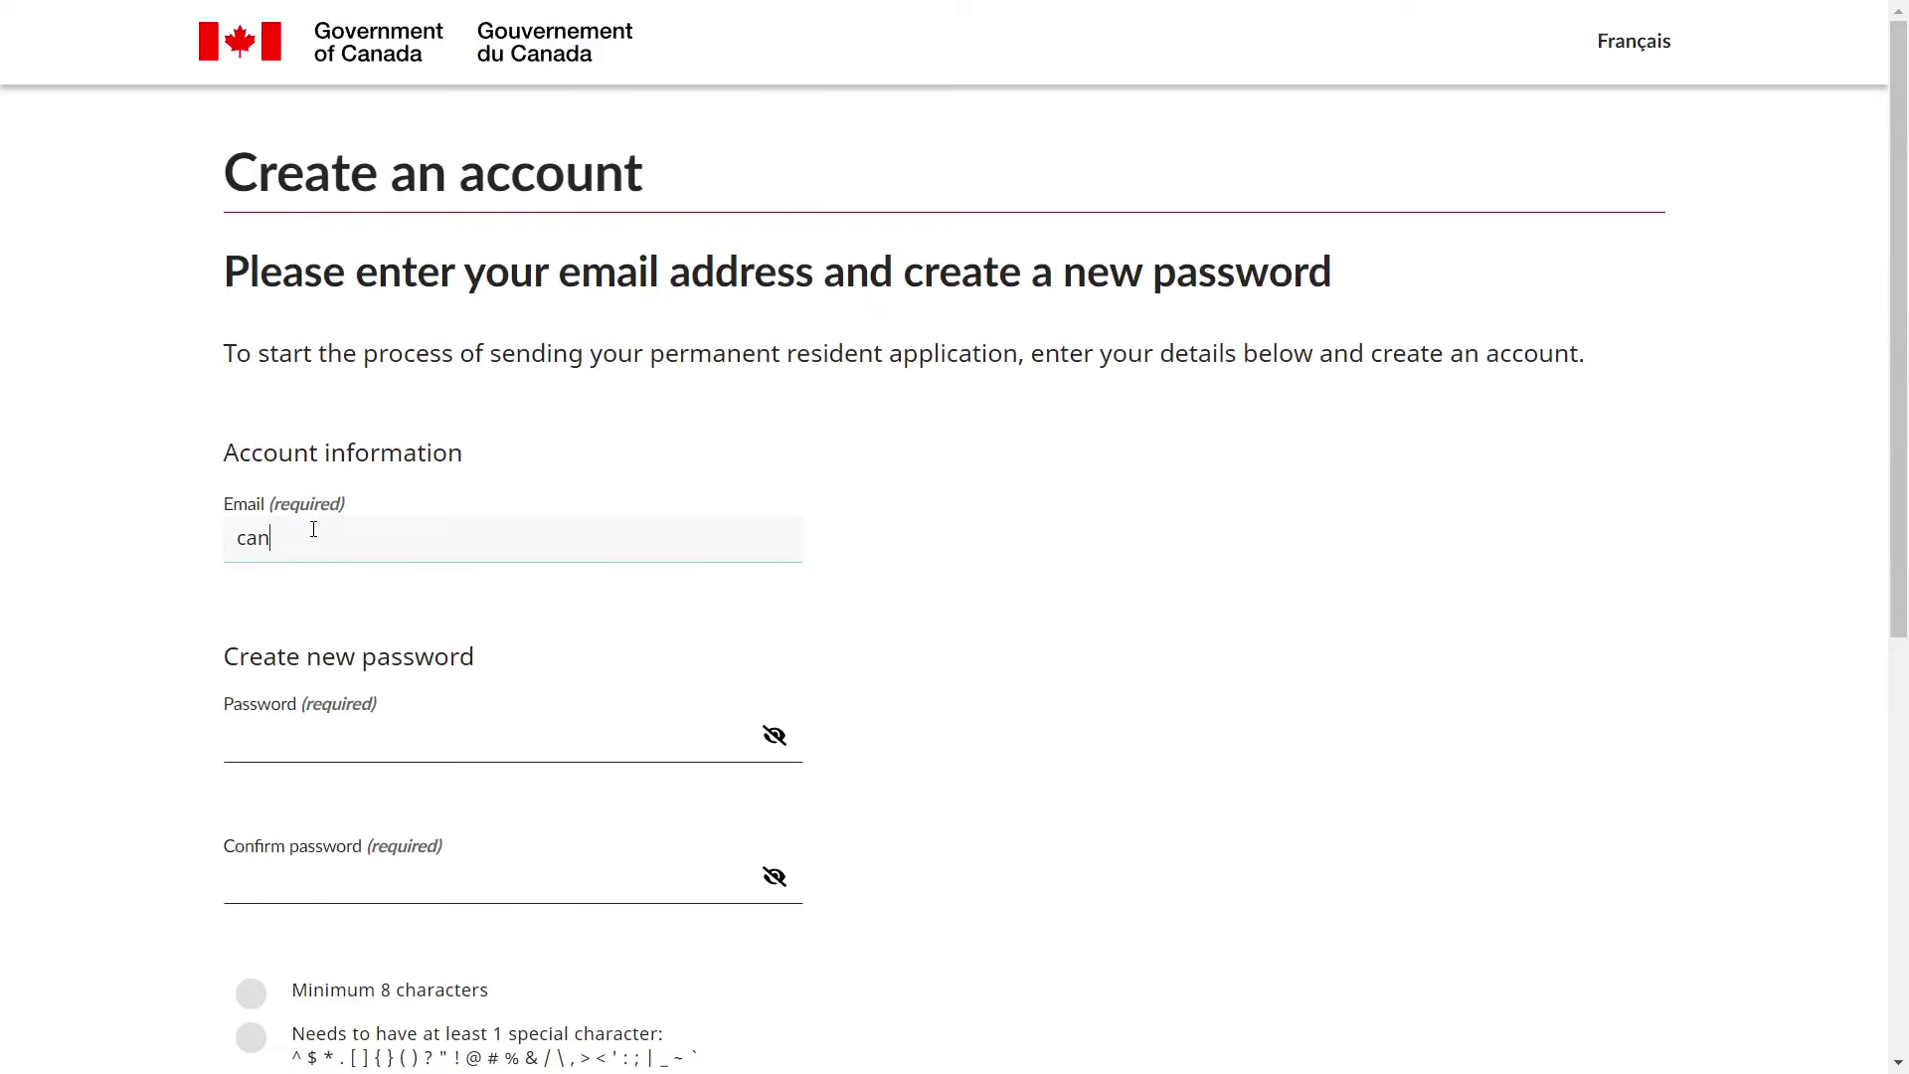
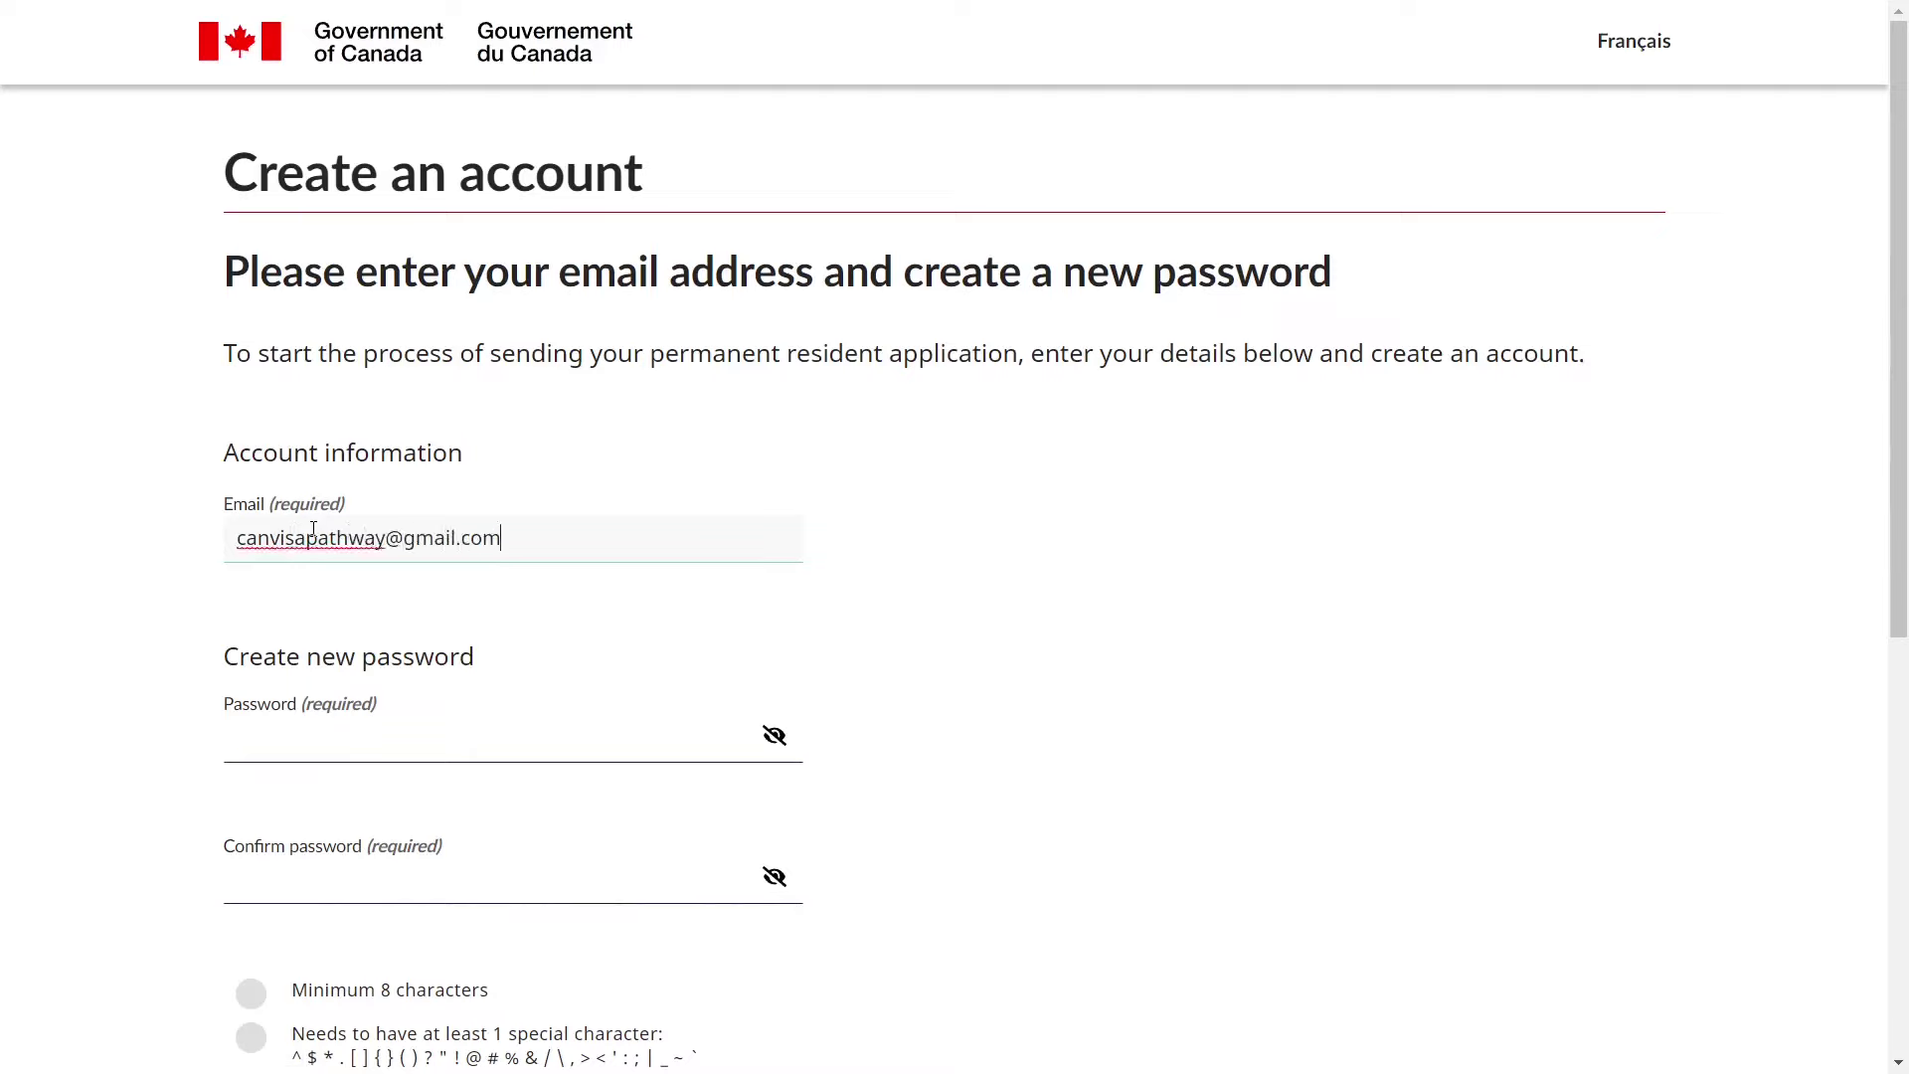
{"action": "left_click", "coordinate": [226, 738]}
{"action": "key", "text": "ctrl+v"}
{"action": "key", "text": "Tab"}
{"action": "key", "text": "ctrl+v"}
- Accept the Terms of Use and privacy policy and submit the account registration
{"action": "scroll", "coordinate": [312, 815], "scroll_direction": "down", "scroll_amount": 4}
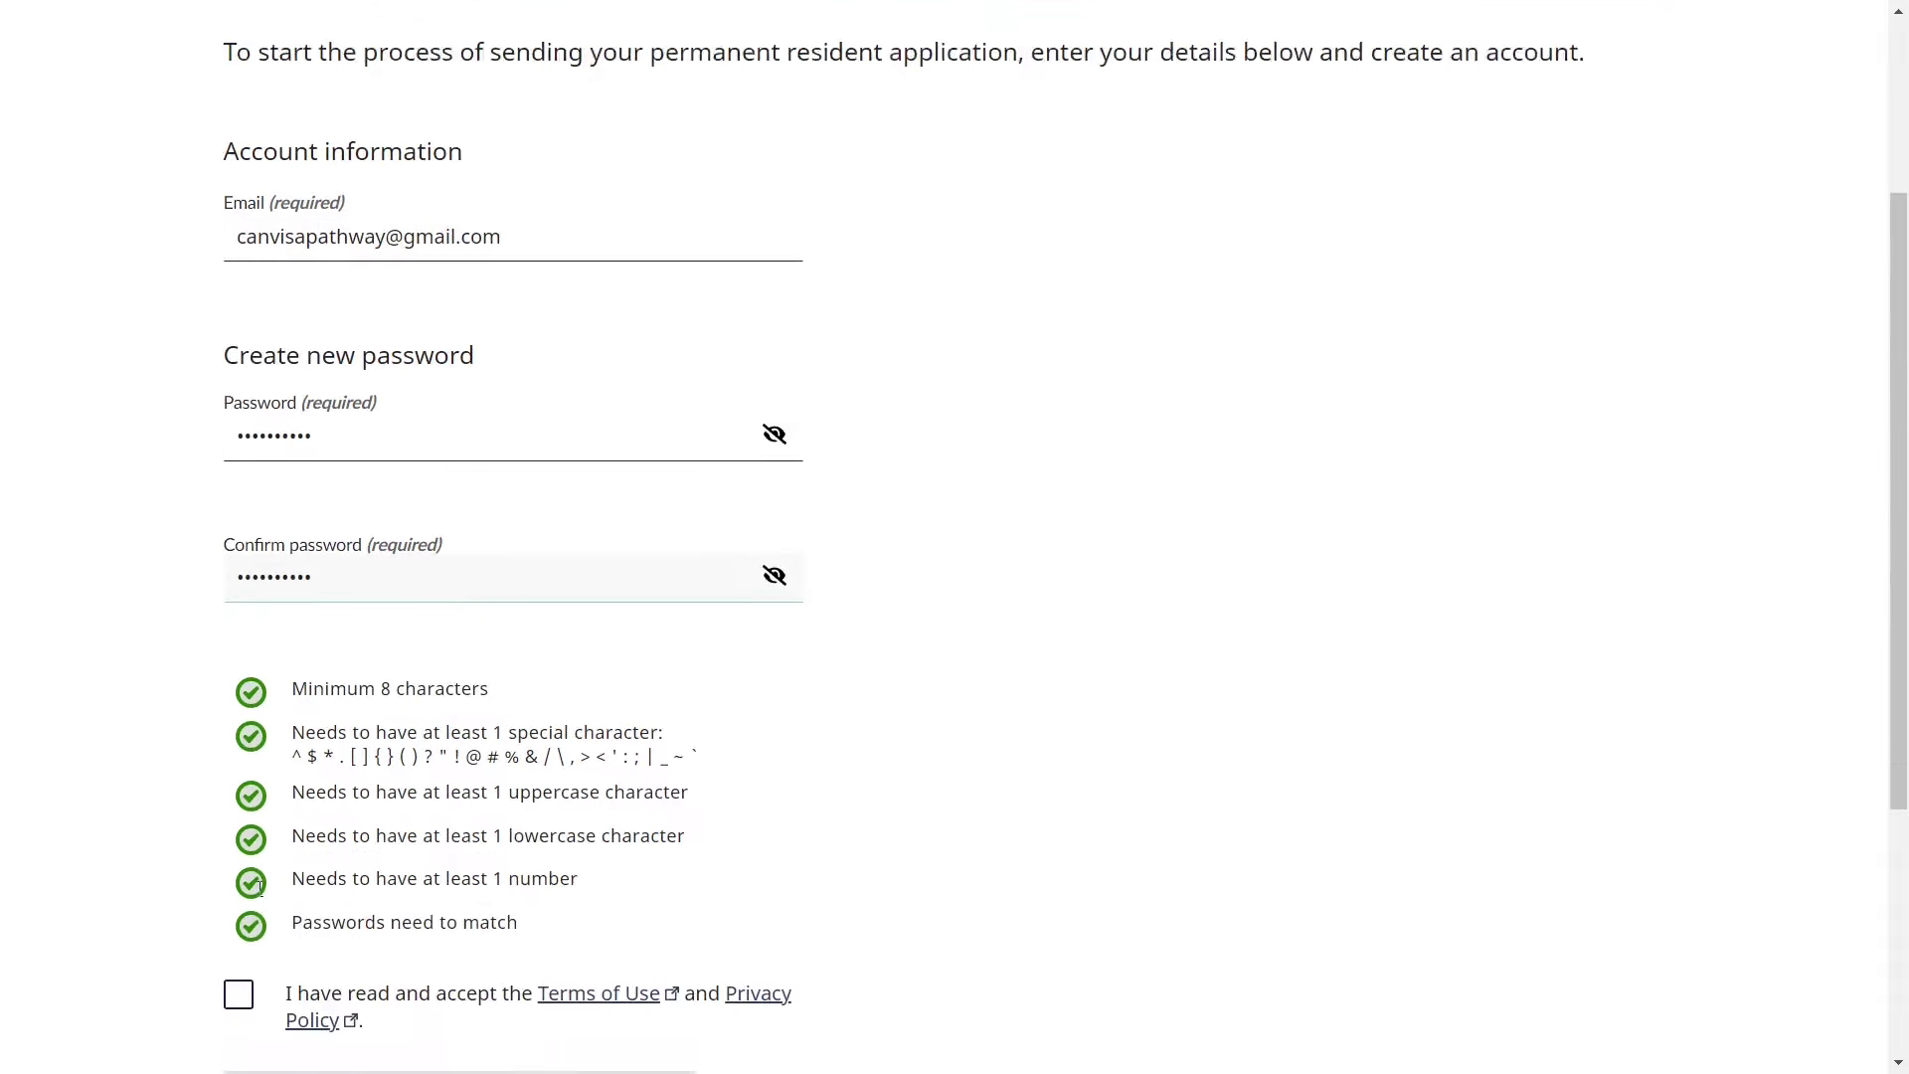
{"action": "scroll", "coordinate": [312, 816], "scroll_direction": "down", "scroll_amount": 4}
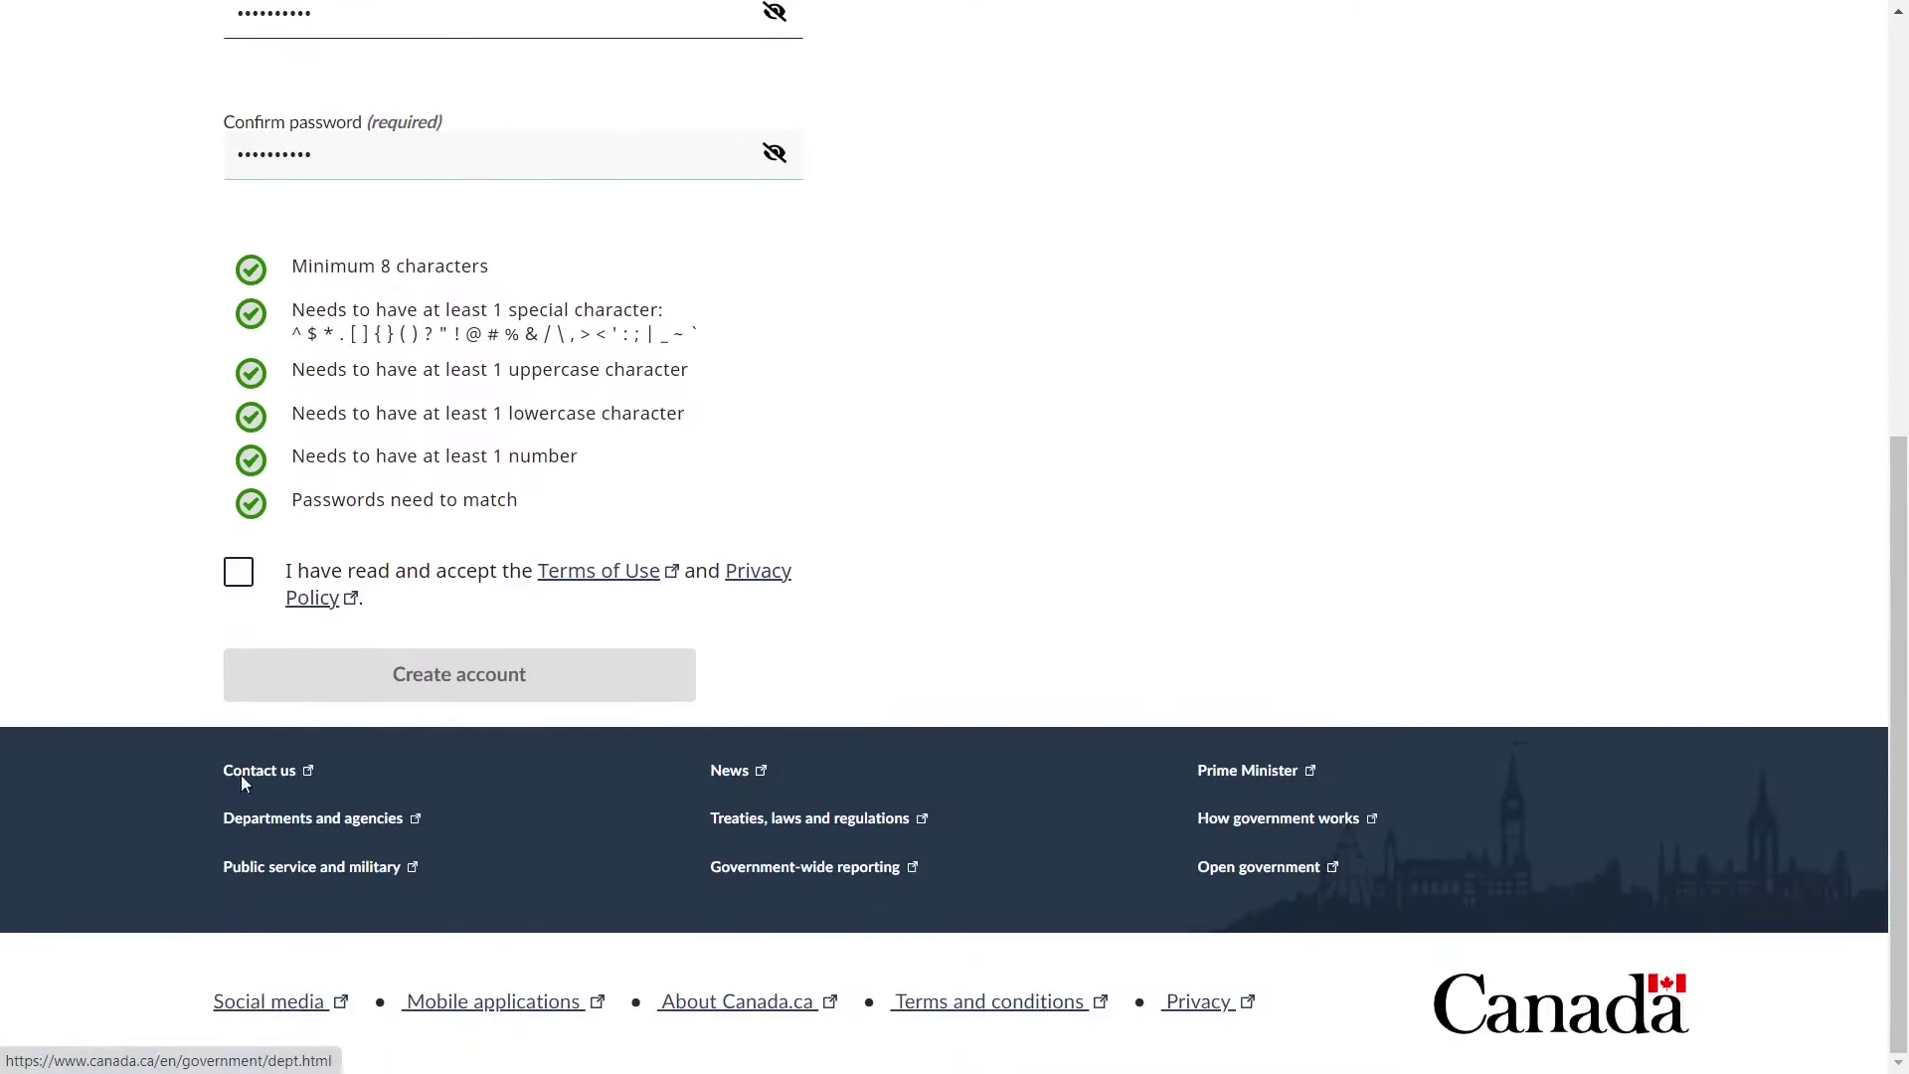
{"action": "left_click", "coordinate": [241, 582]}
{"action": "left_click", "coordinate": [363, 693]}
{"action": "left_click", "coordinate": [363, 693]}
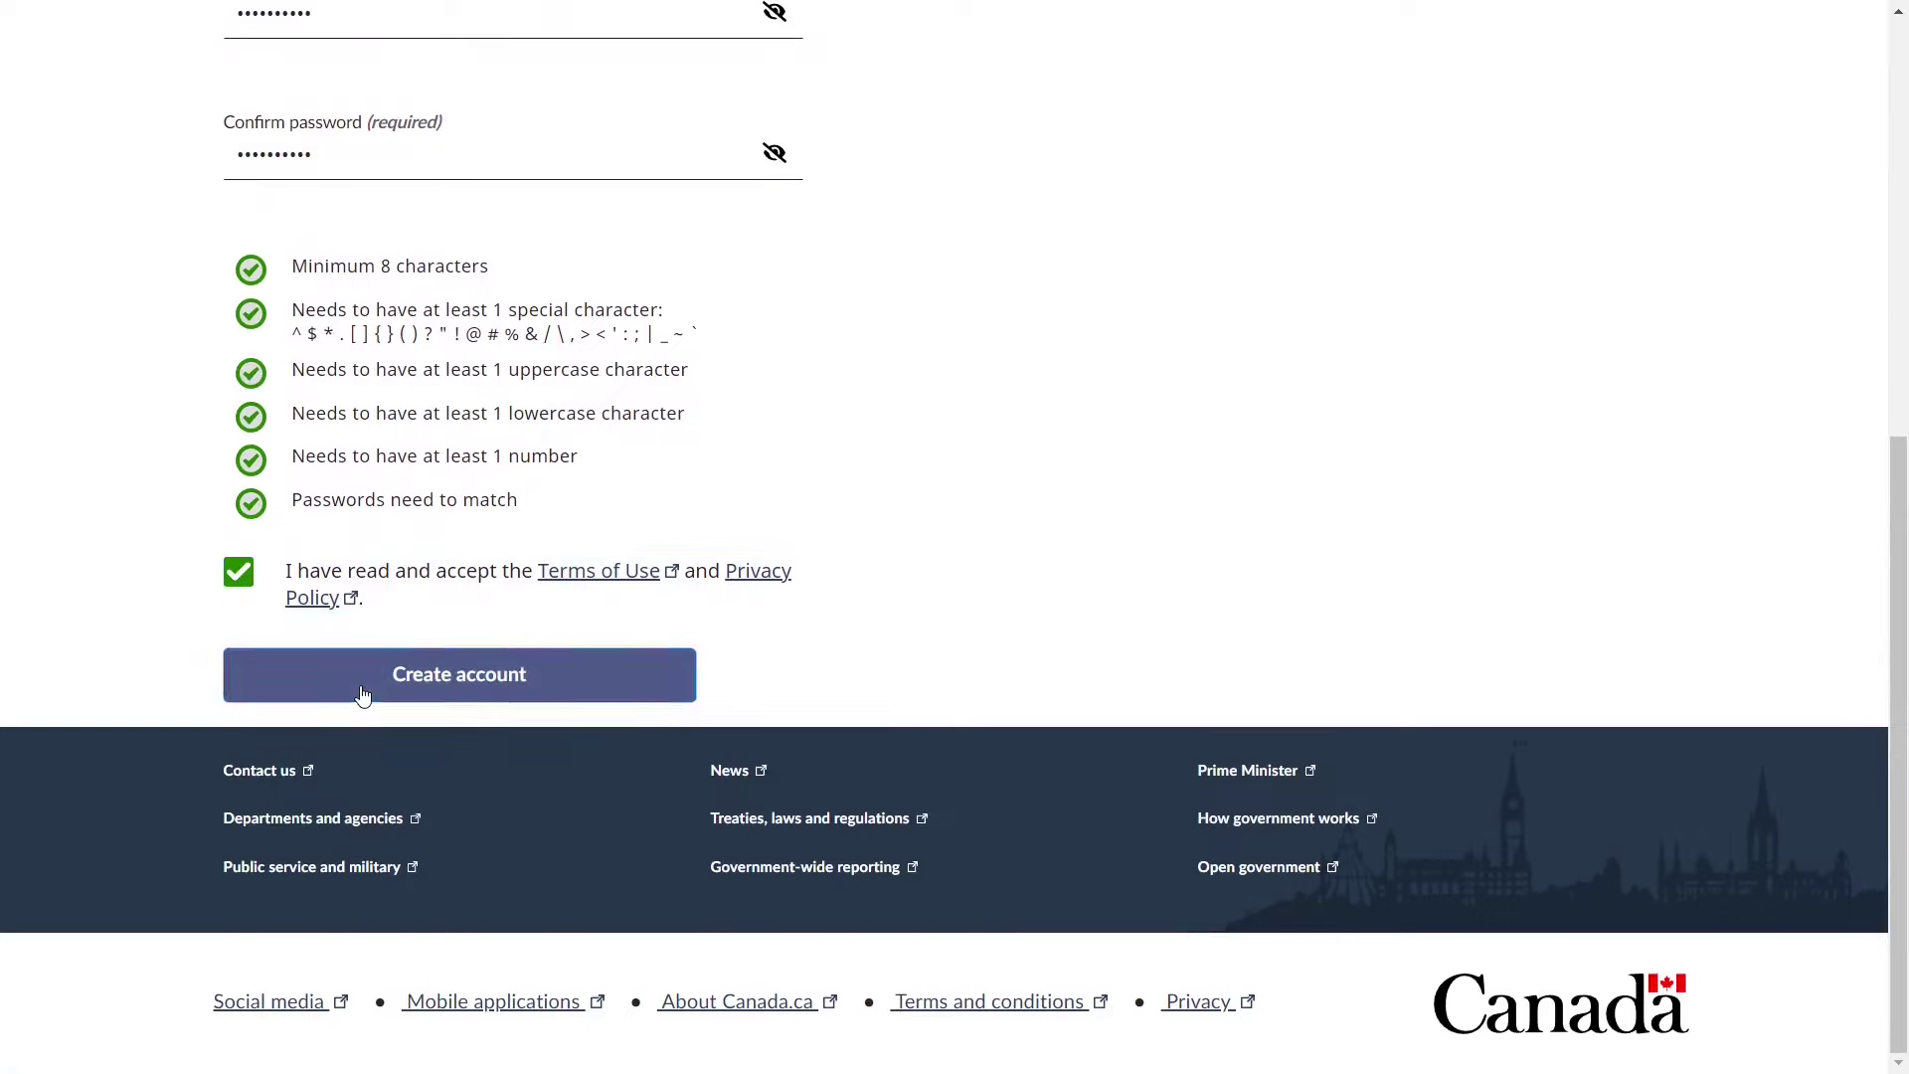
{"action": "left_click", "coordinate": [363, 693]}
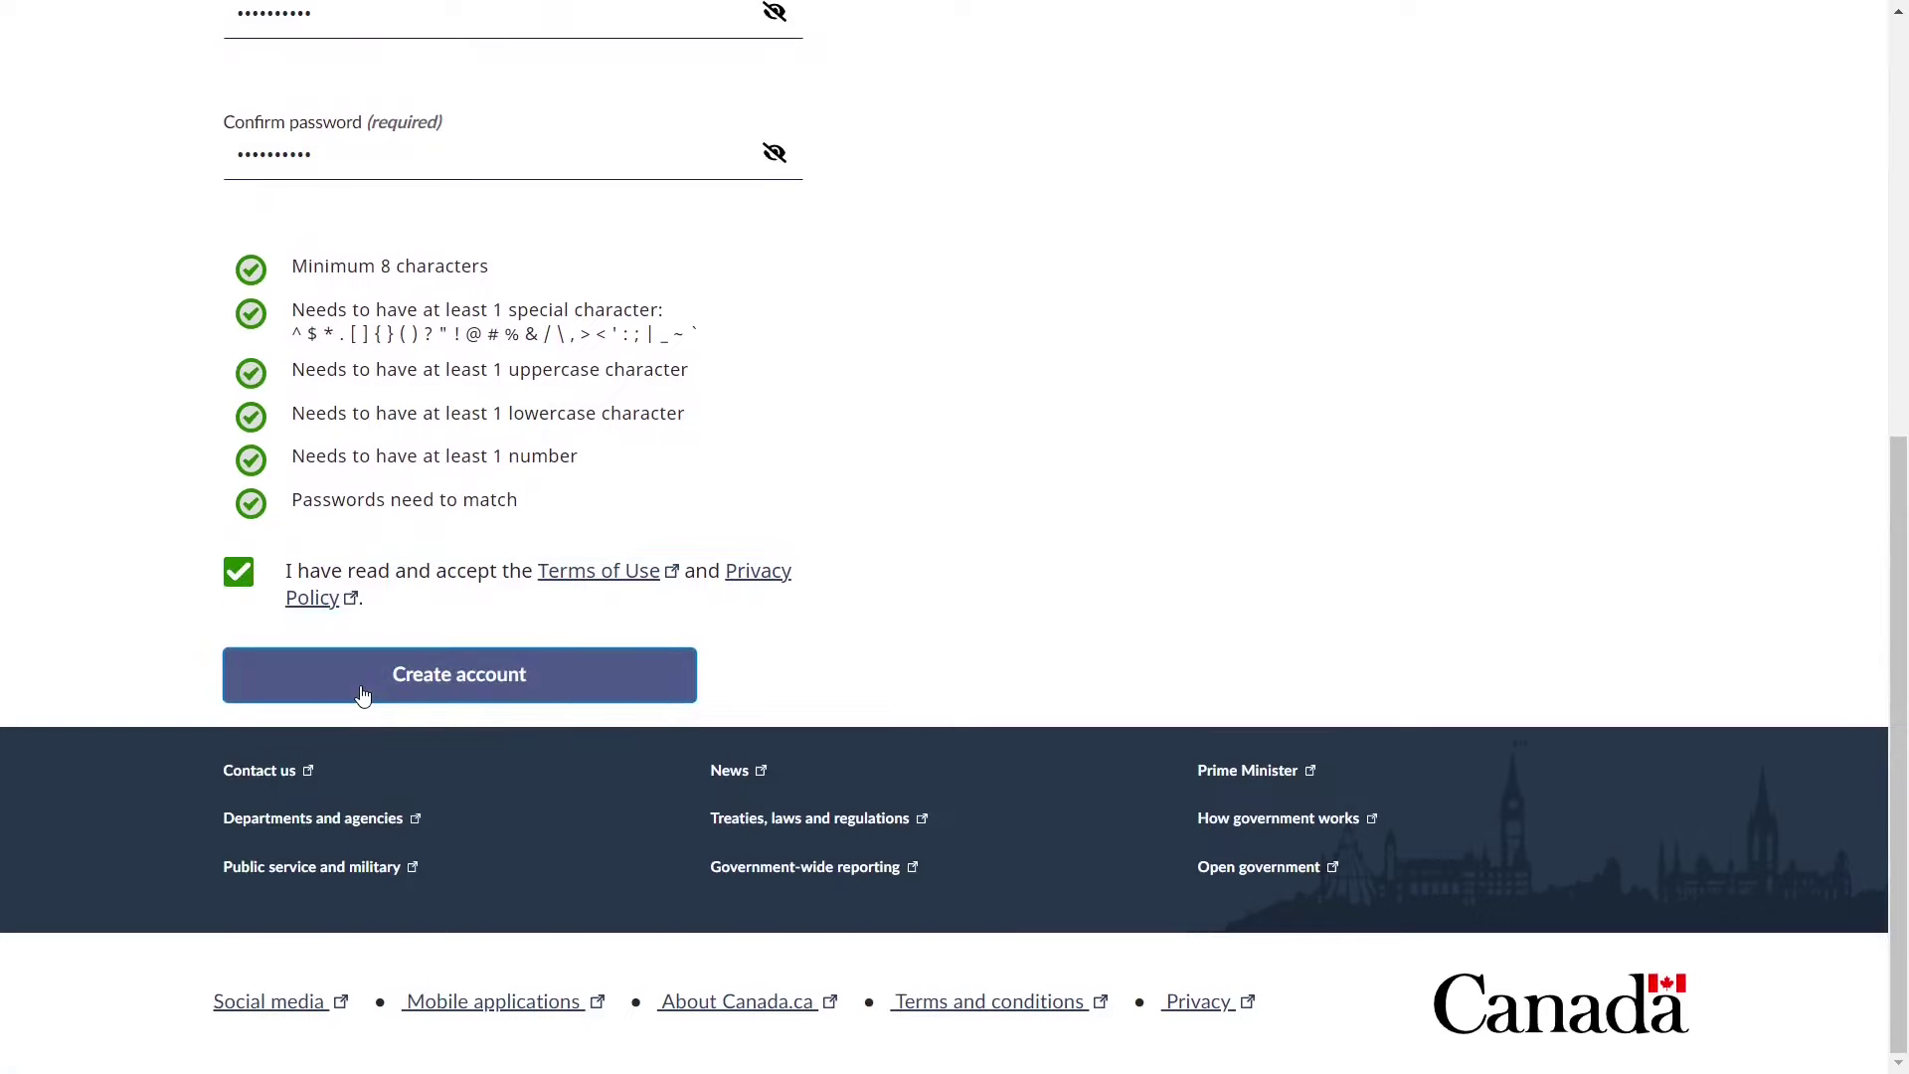
{"action": "left_click", "coordinate": [363, 693]}
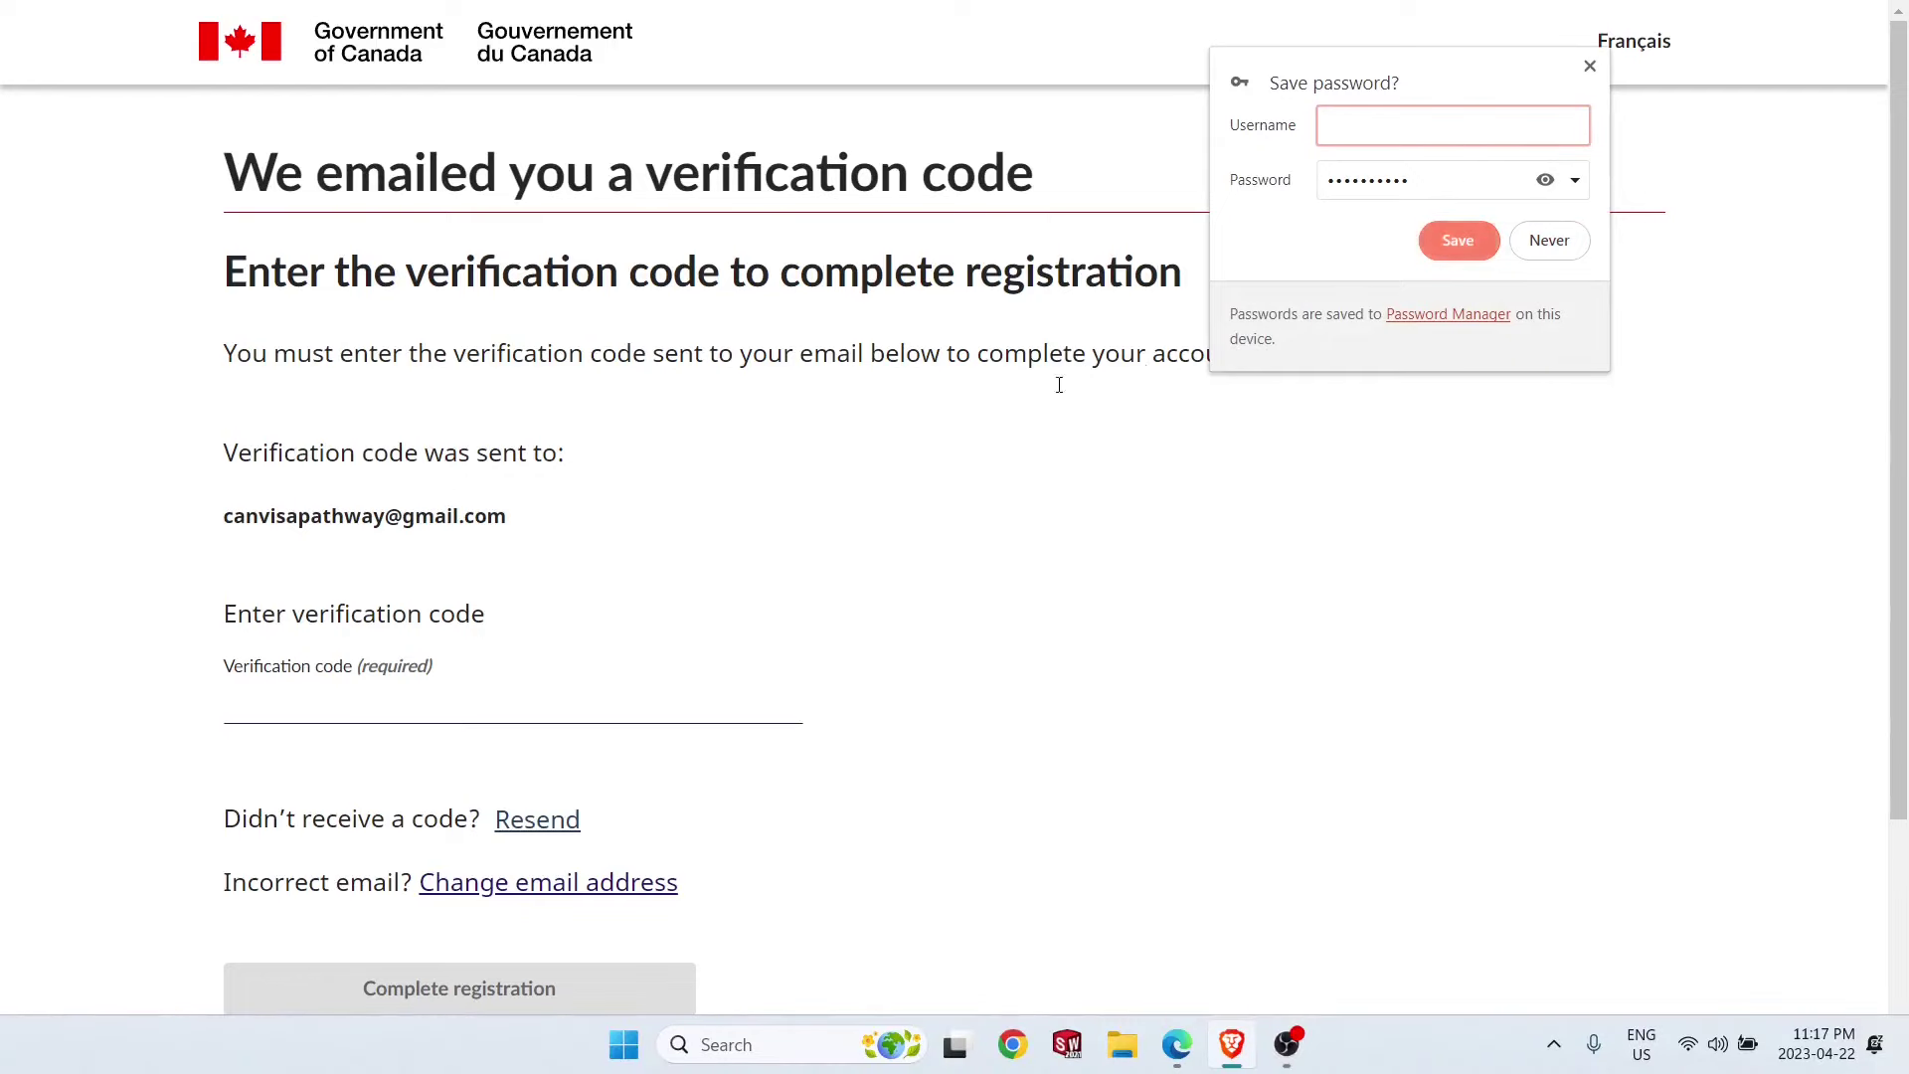
- Copy the verification code from the IRCC email into the Verification code field and complete registration
{"action": "key", "text": "alt+Tab"}
{"action": "left_click", "coordinate": [504, 534]}
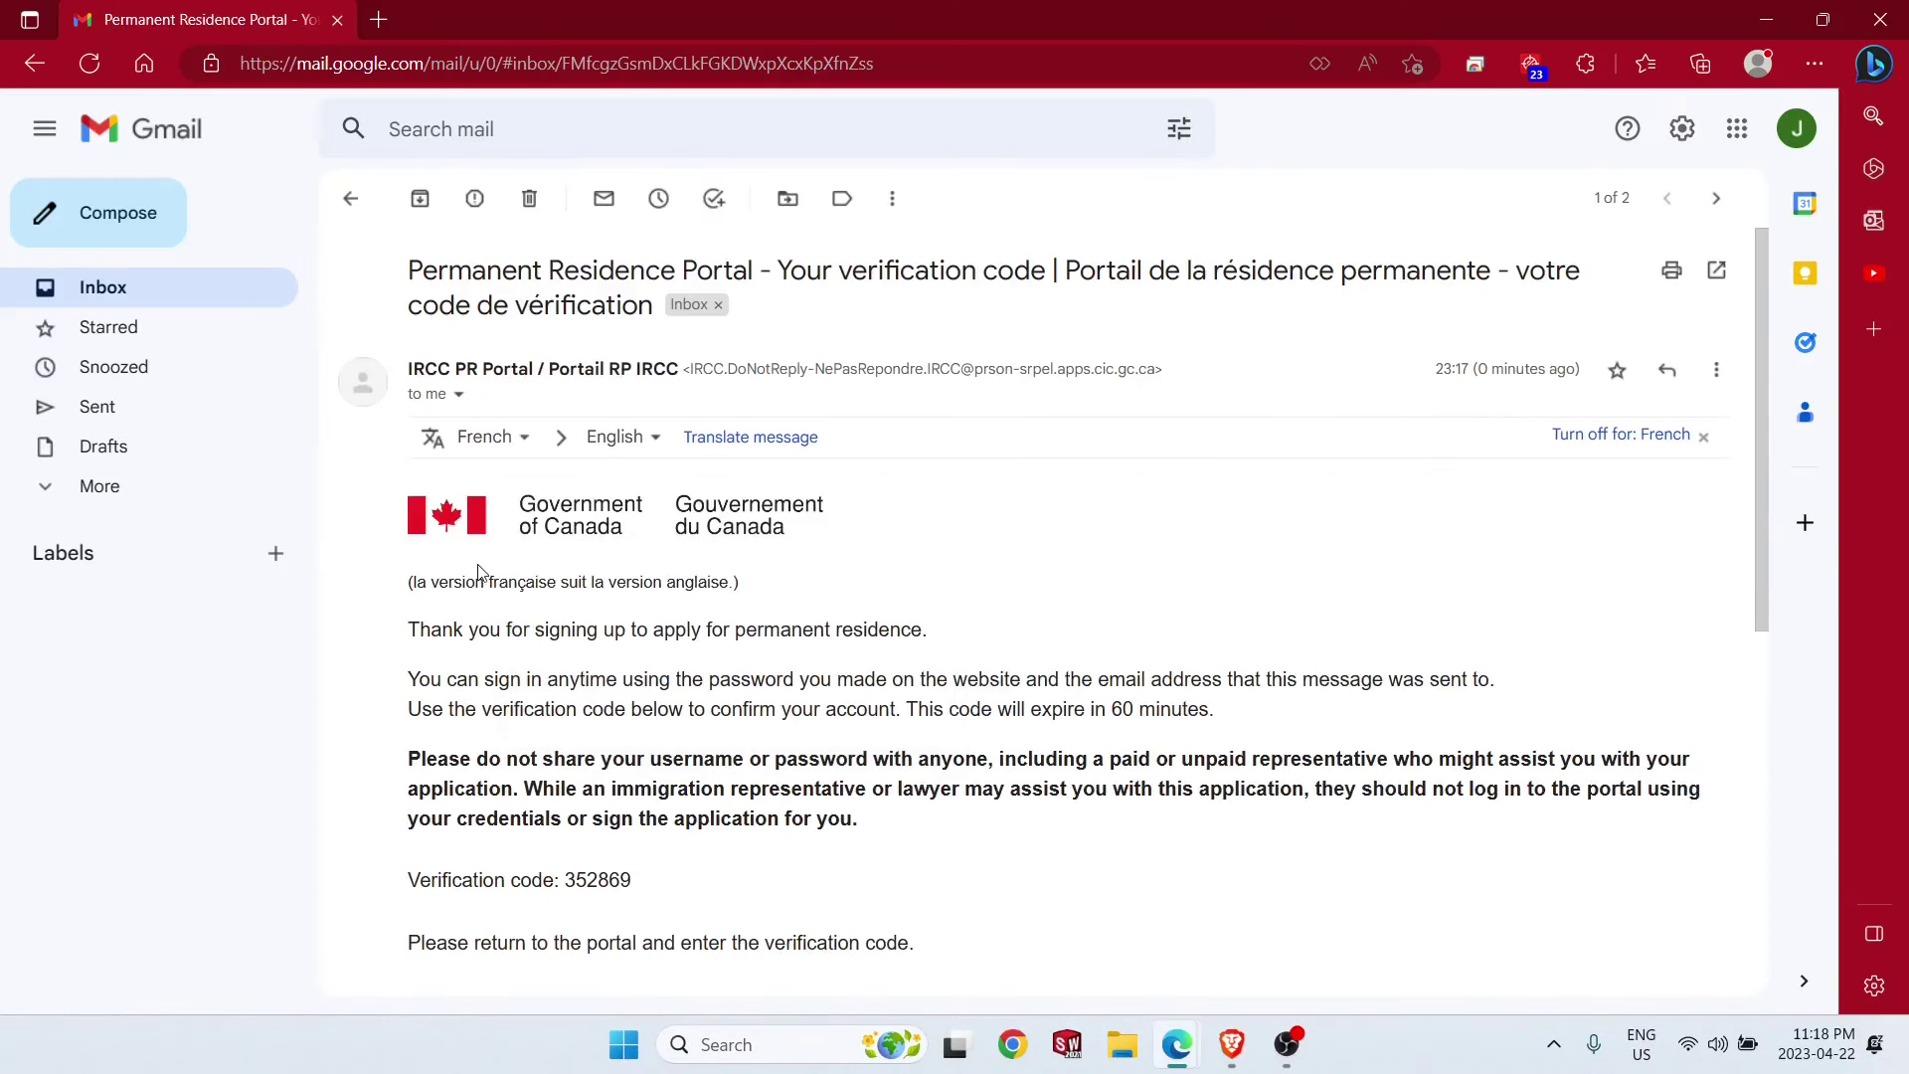
{"action": "scroll", "coordinate": [654, 802], "scroll_direction": "down", "scroll_amount": 2}
{"action": "left_click_drag", "start_coordinate": [565, 746], "coordinate": [644, 747]}
{"action": "key", "text": "ctrl+c"}
{"action": "key", "text": "alt+Tab"}
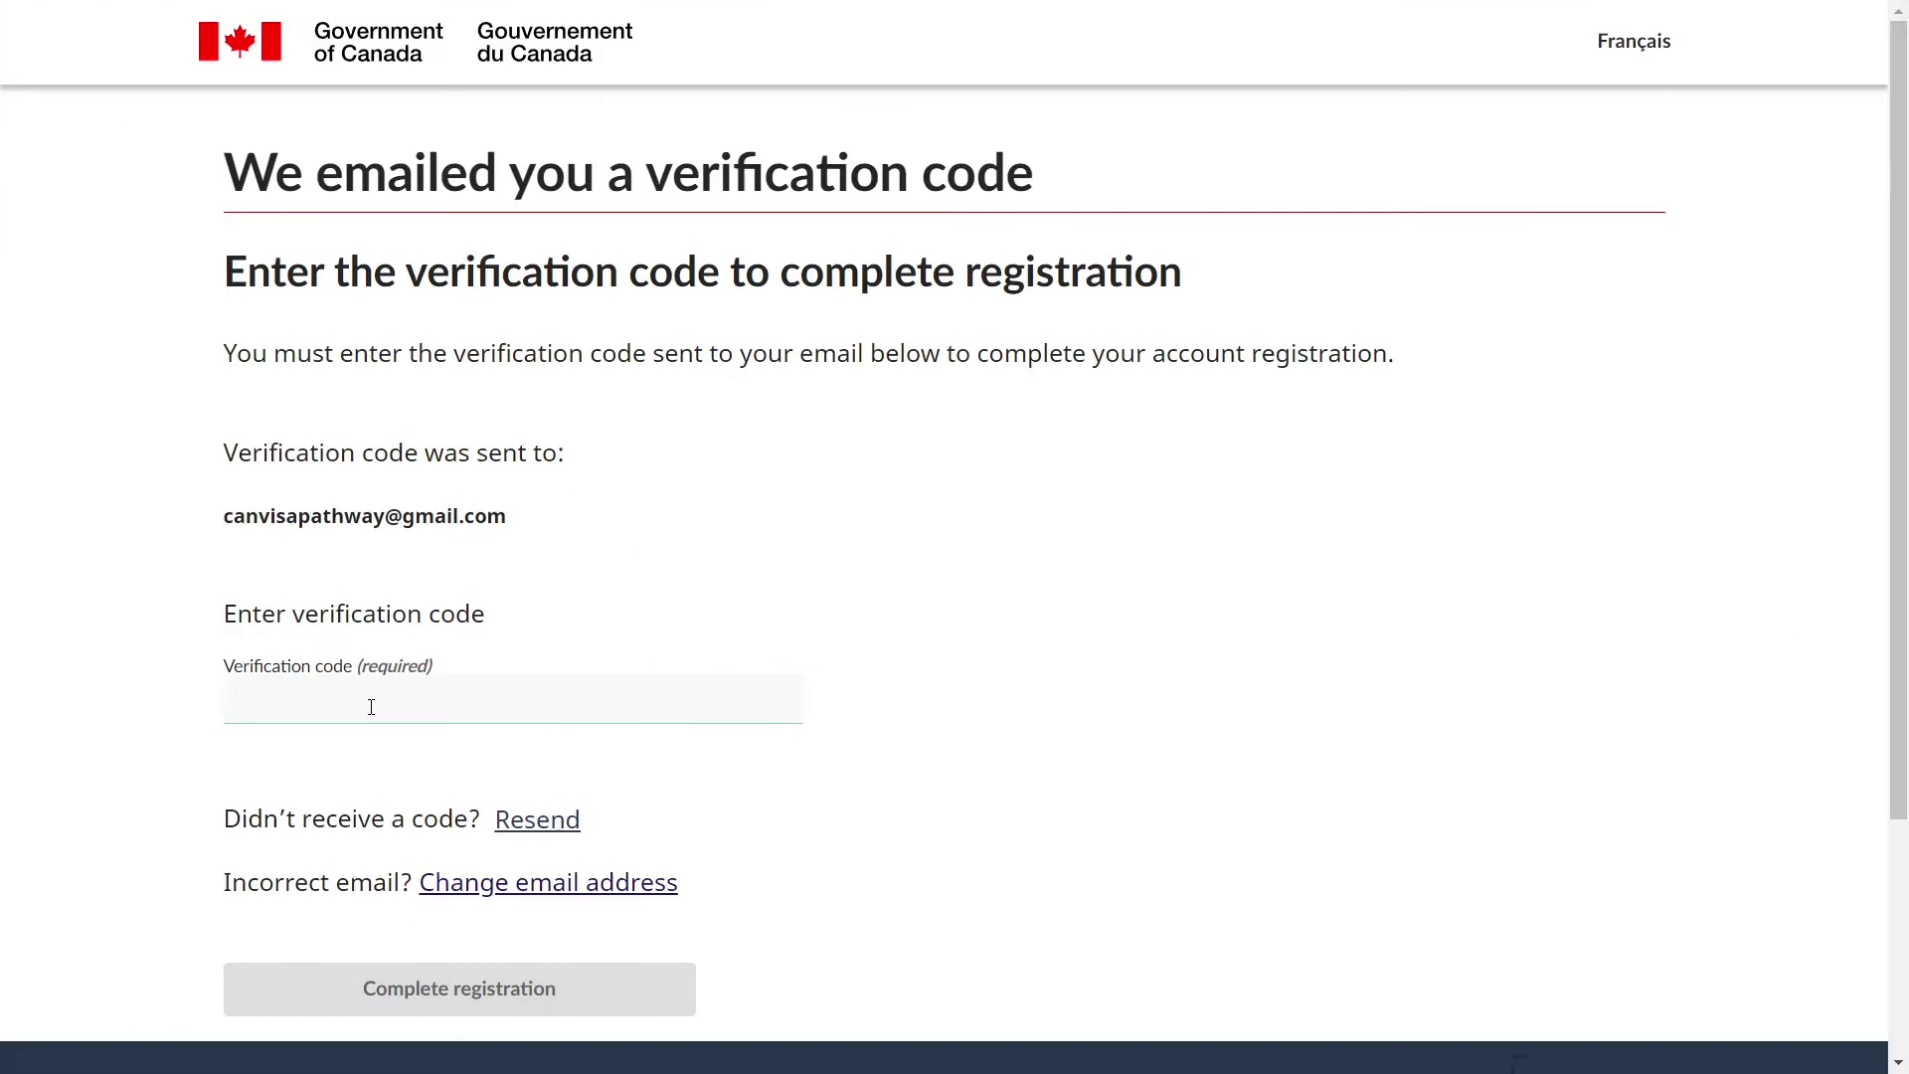
{"action": "key", "text": "ctrl+v"}
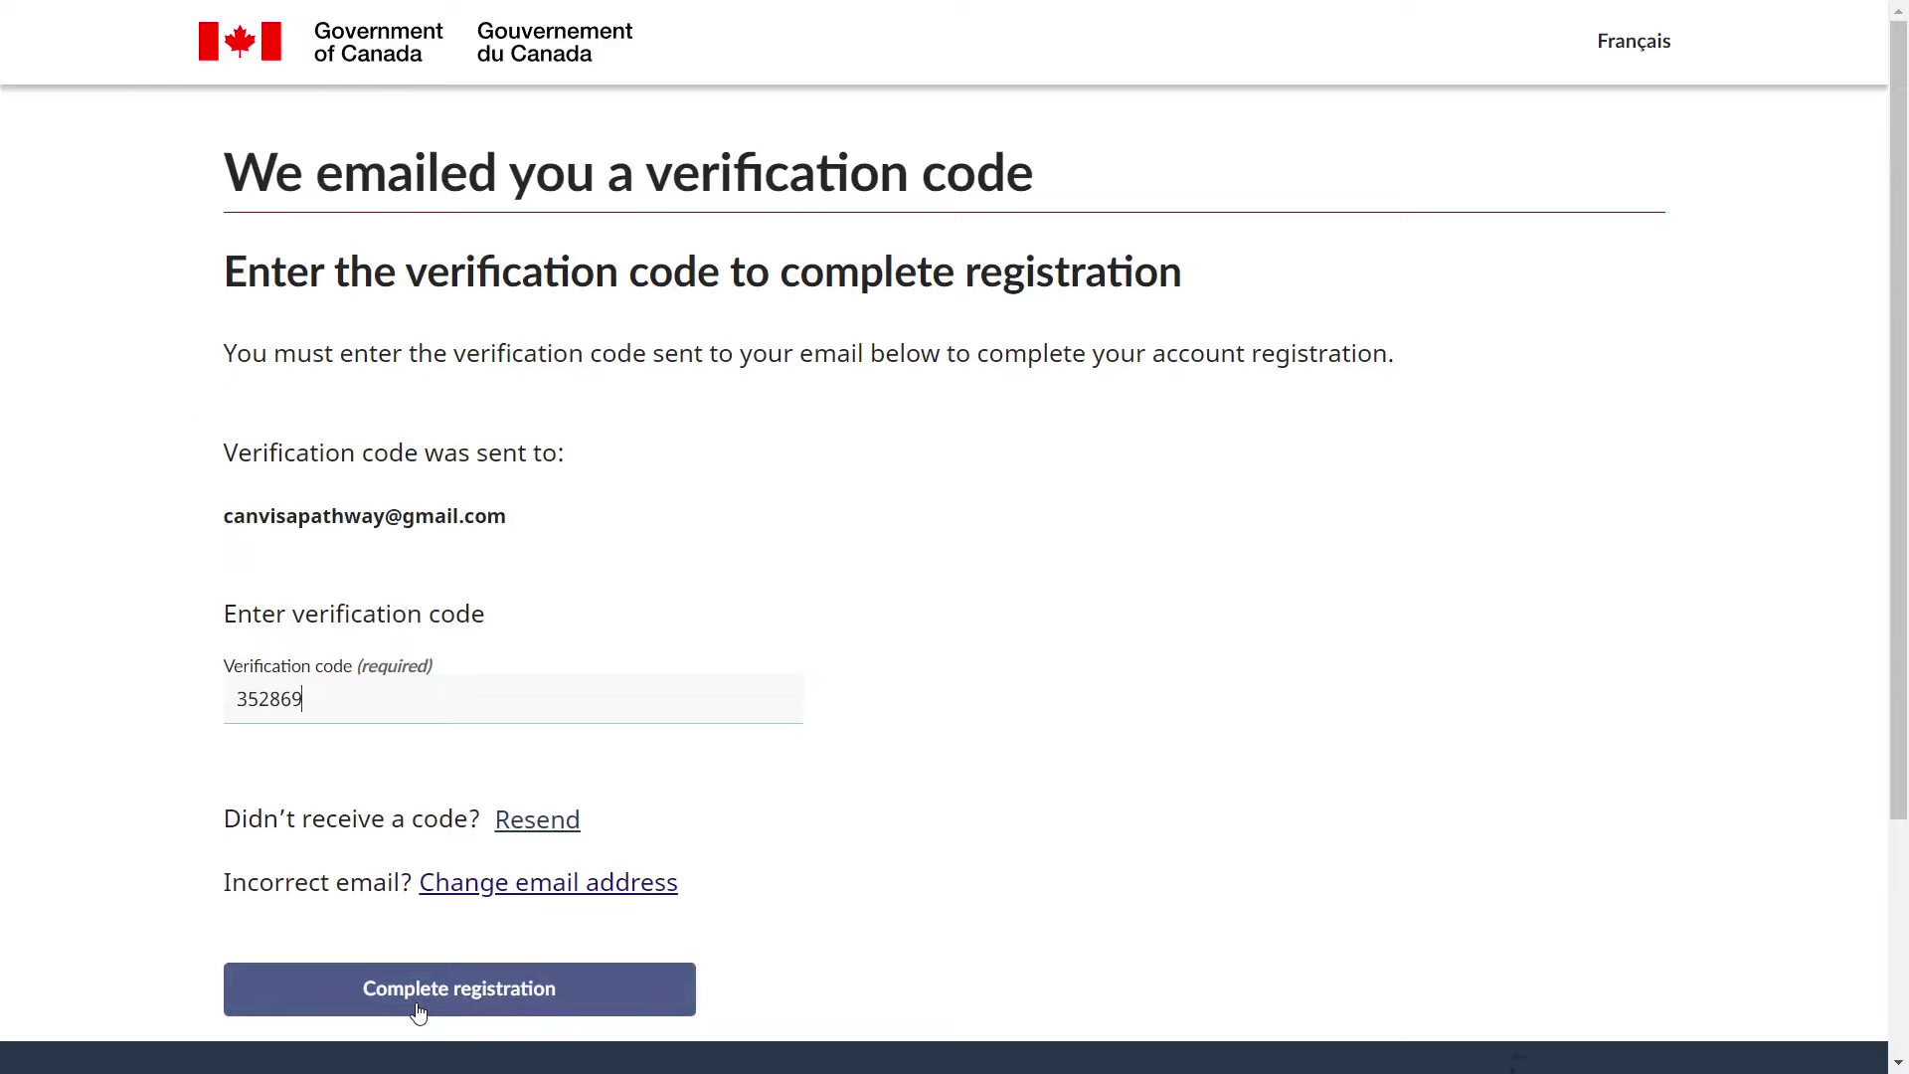
{"action": "left_click", "coordinate": [419, 1012]}
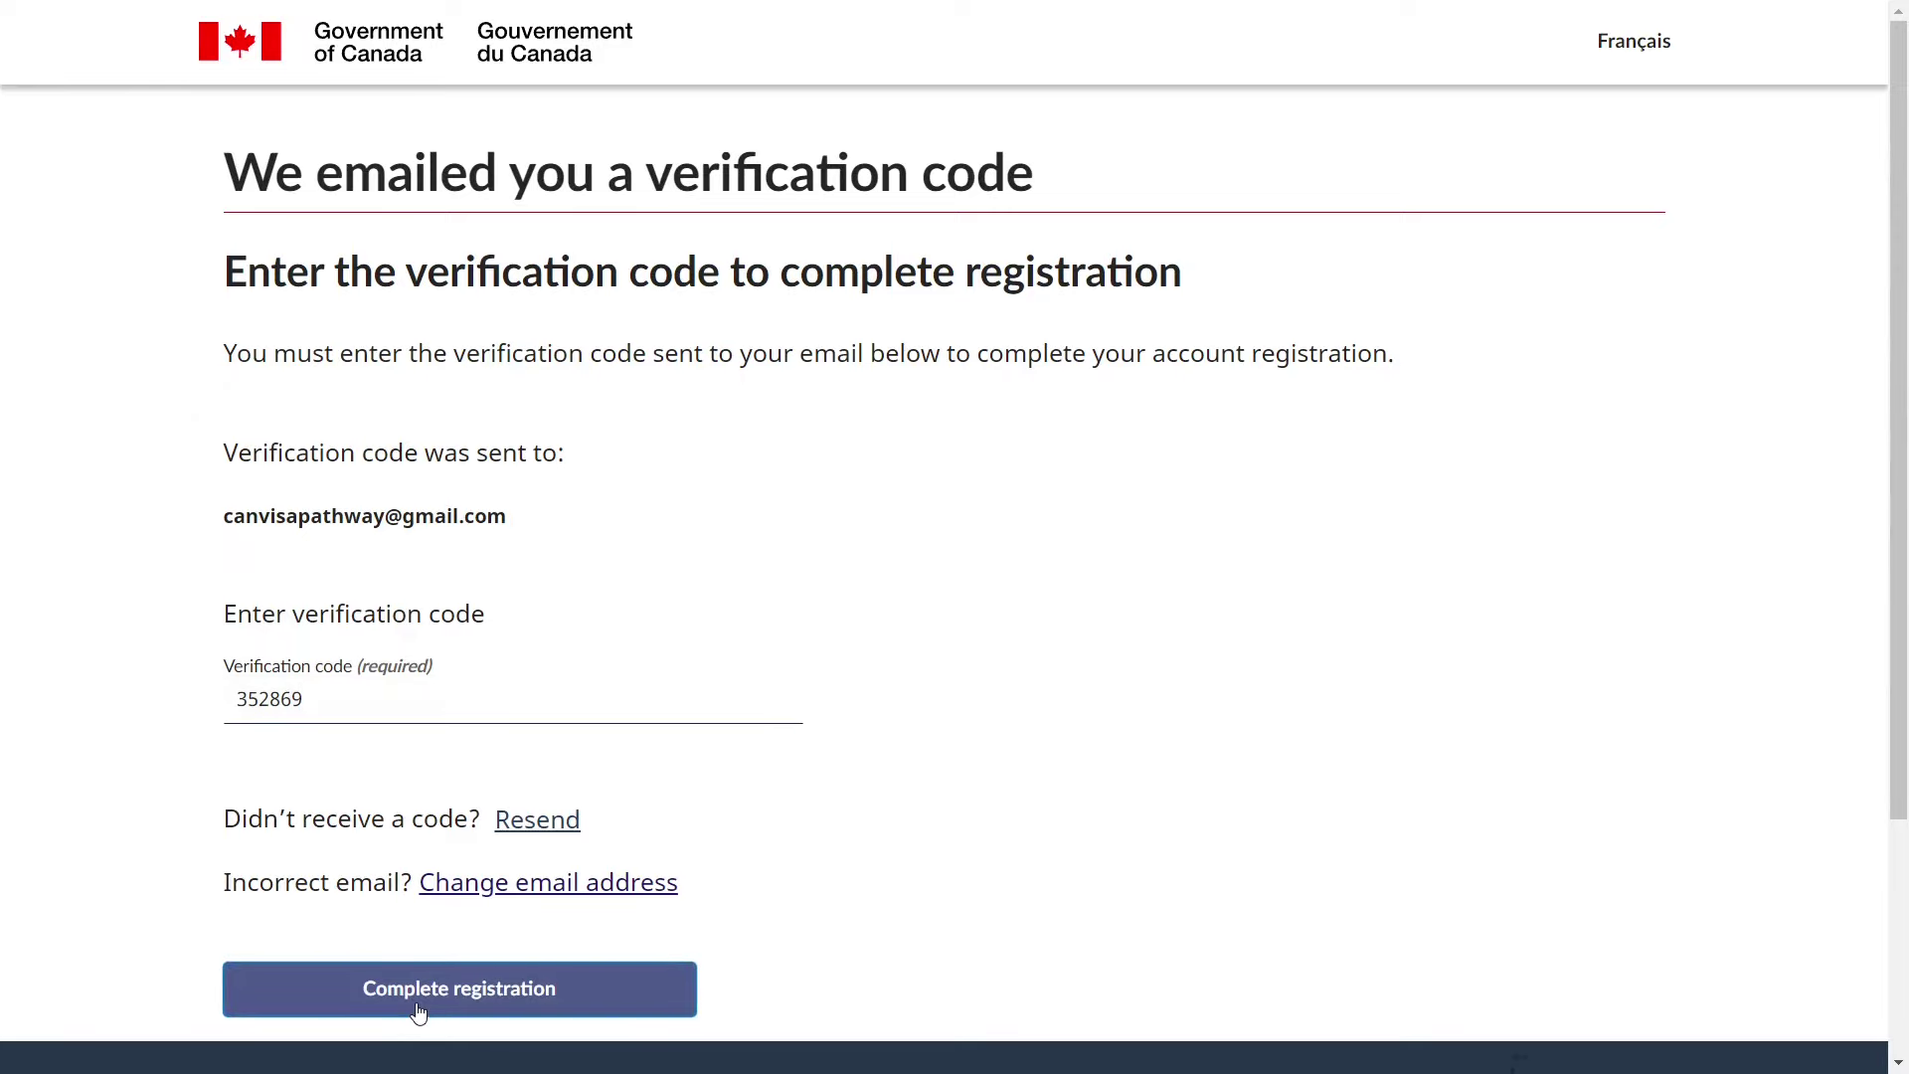
- Sign in to the new account using the saved username and password
{"action": "scroll", "coordinate": [647, 659], "scroll_direction": "down", "scroll_amount": 7}
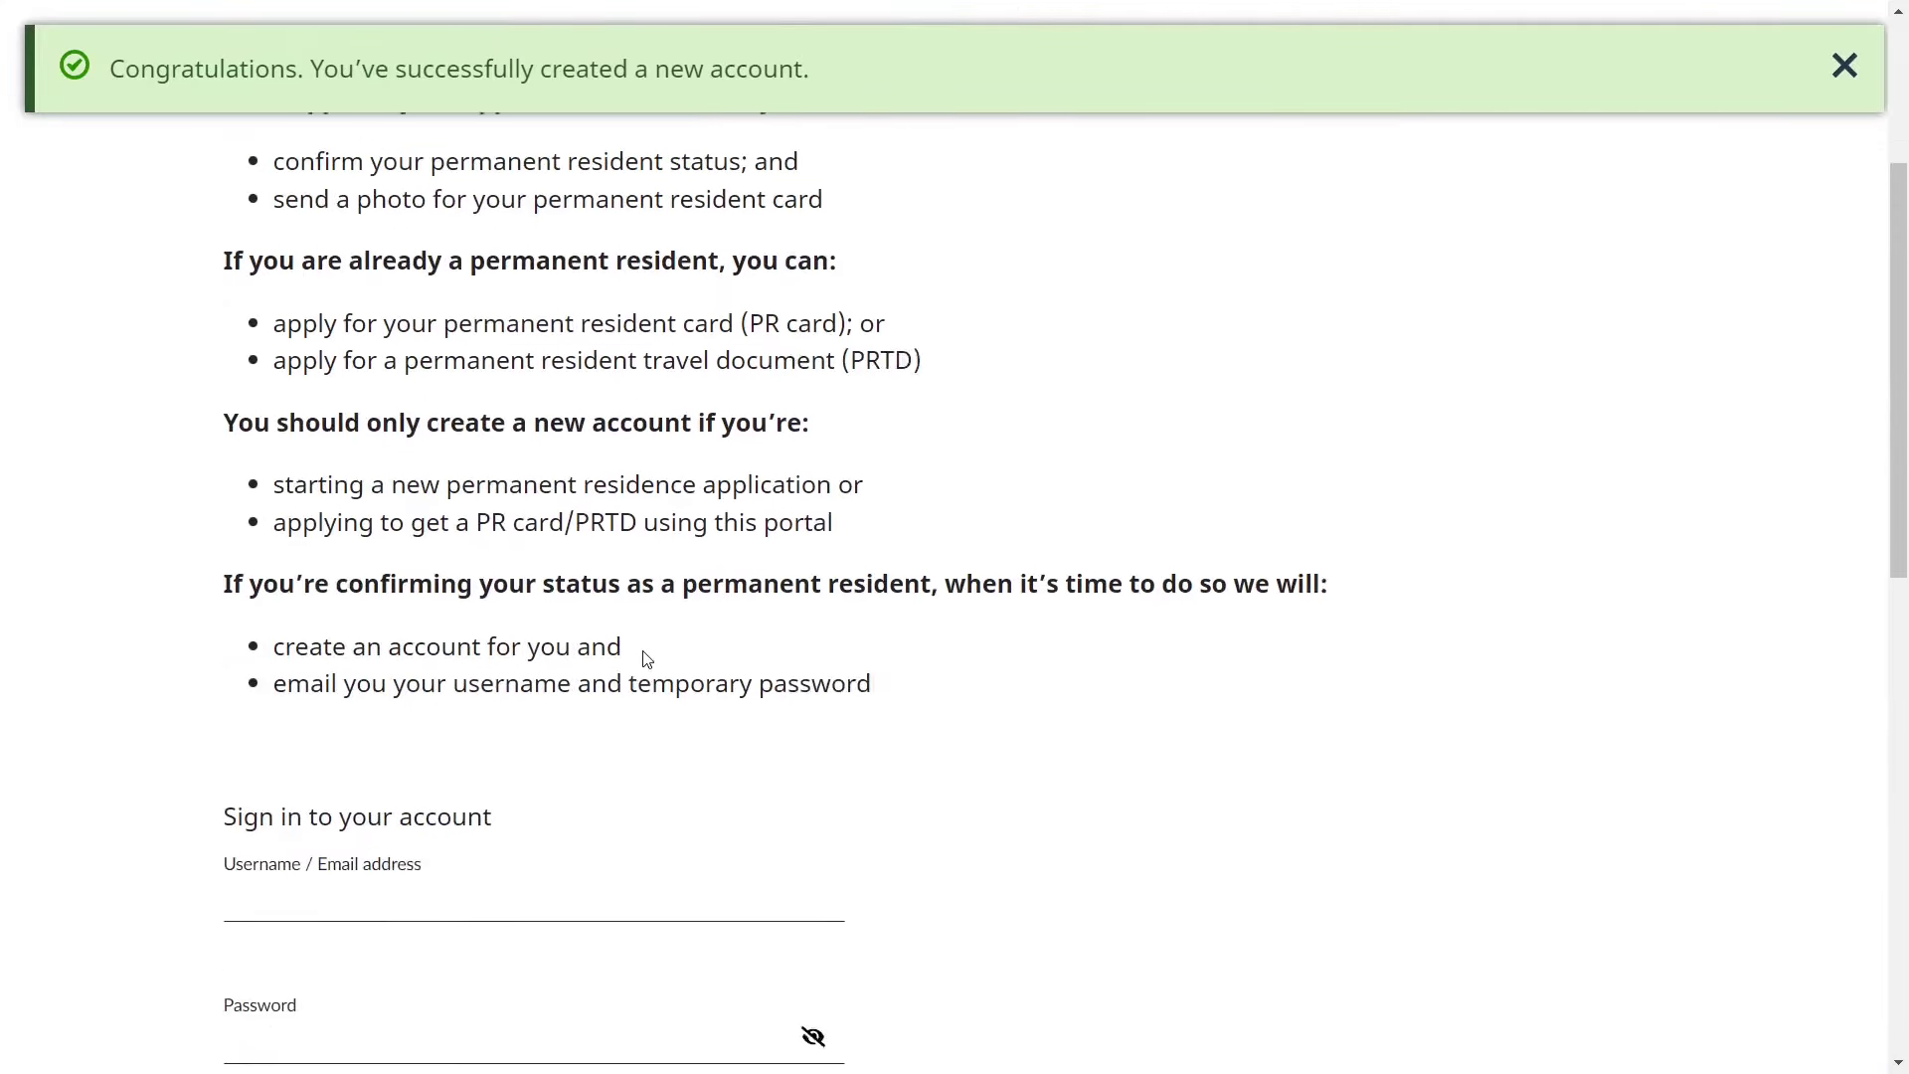
{"action": "left_click", "coordinate": [438, 547]}
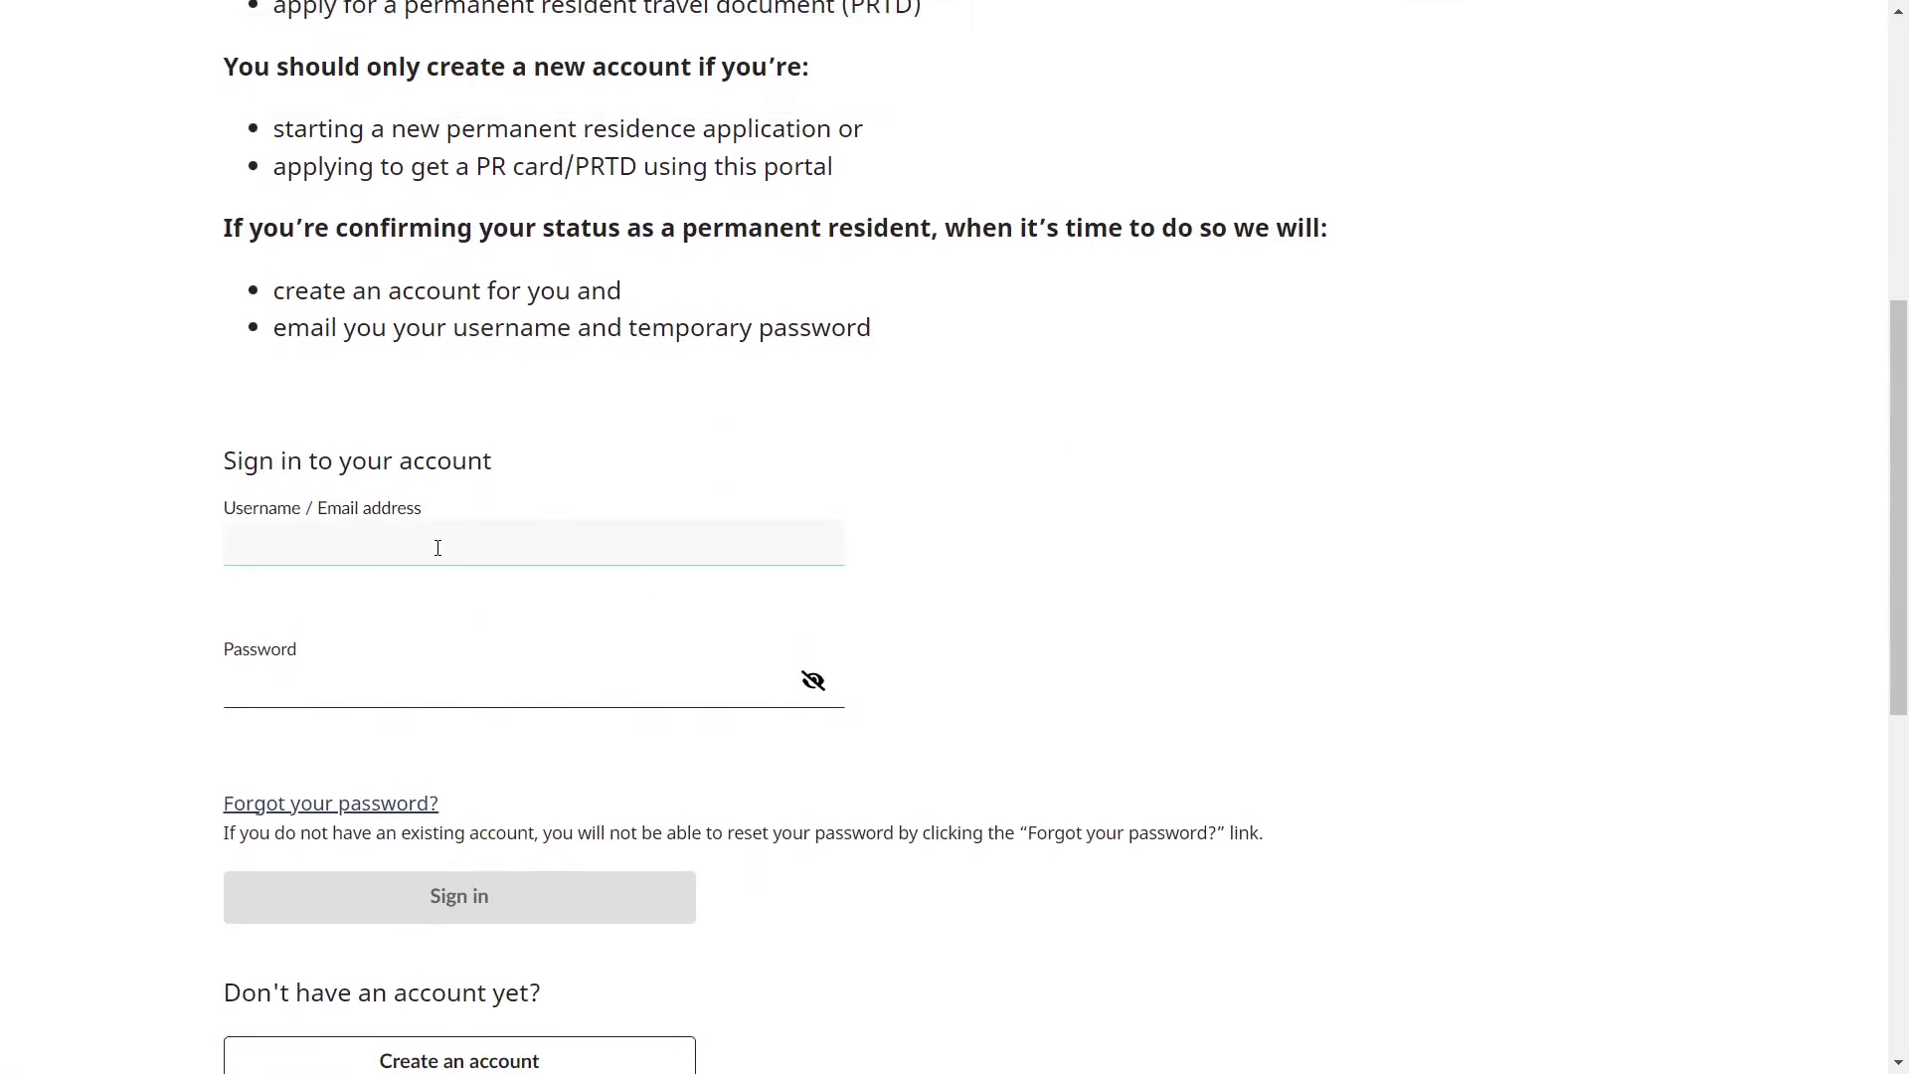
{"action": "left_click", "coordinate": [437, 597]}
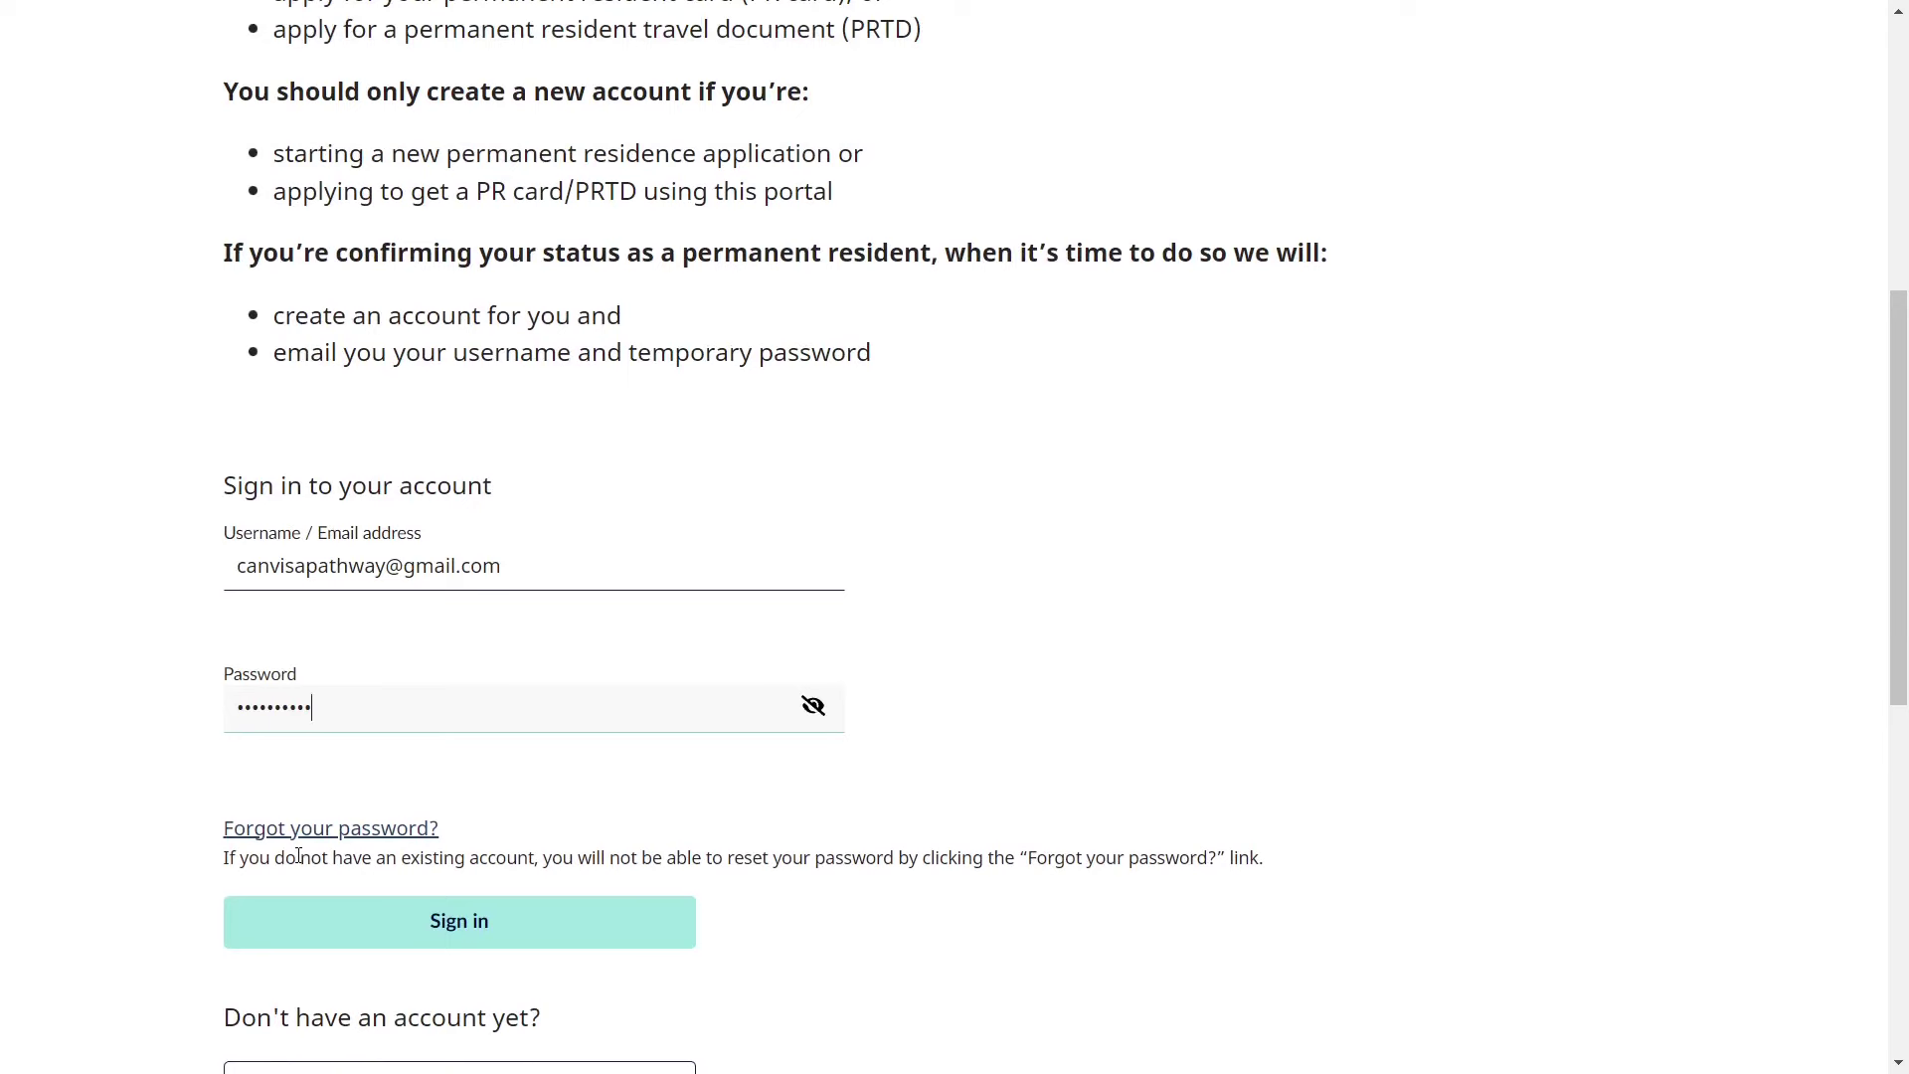
{"action": "left_click", "coordinate": [356, 942]}
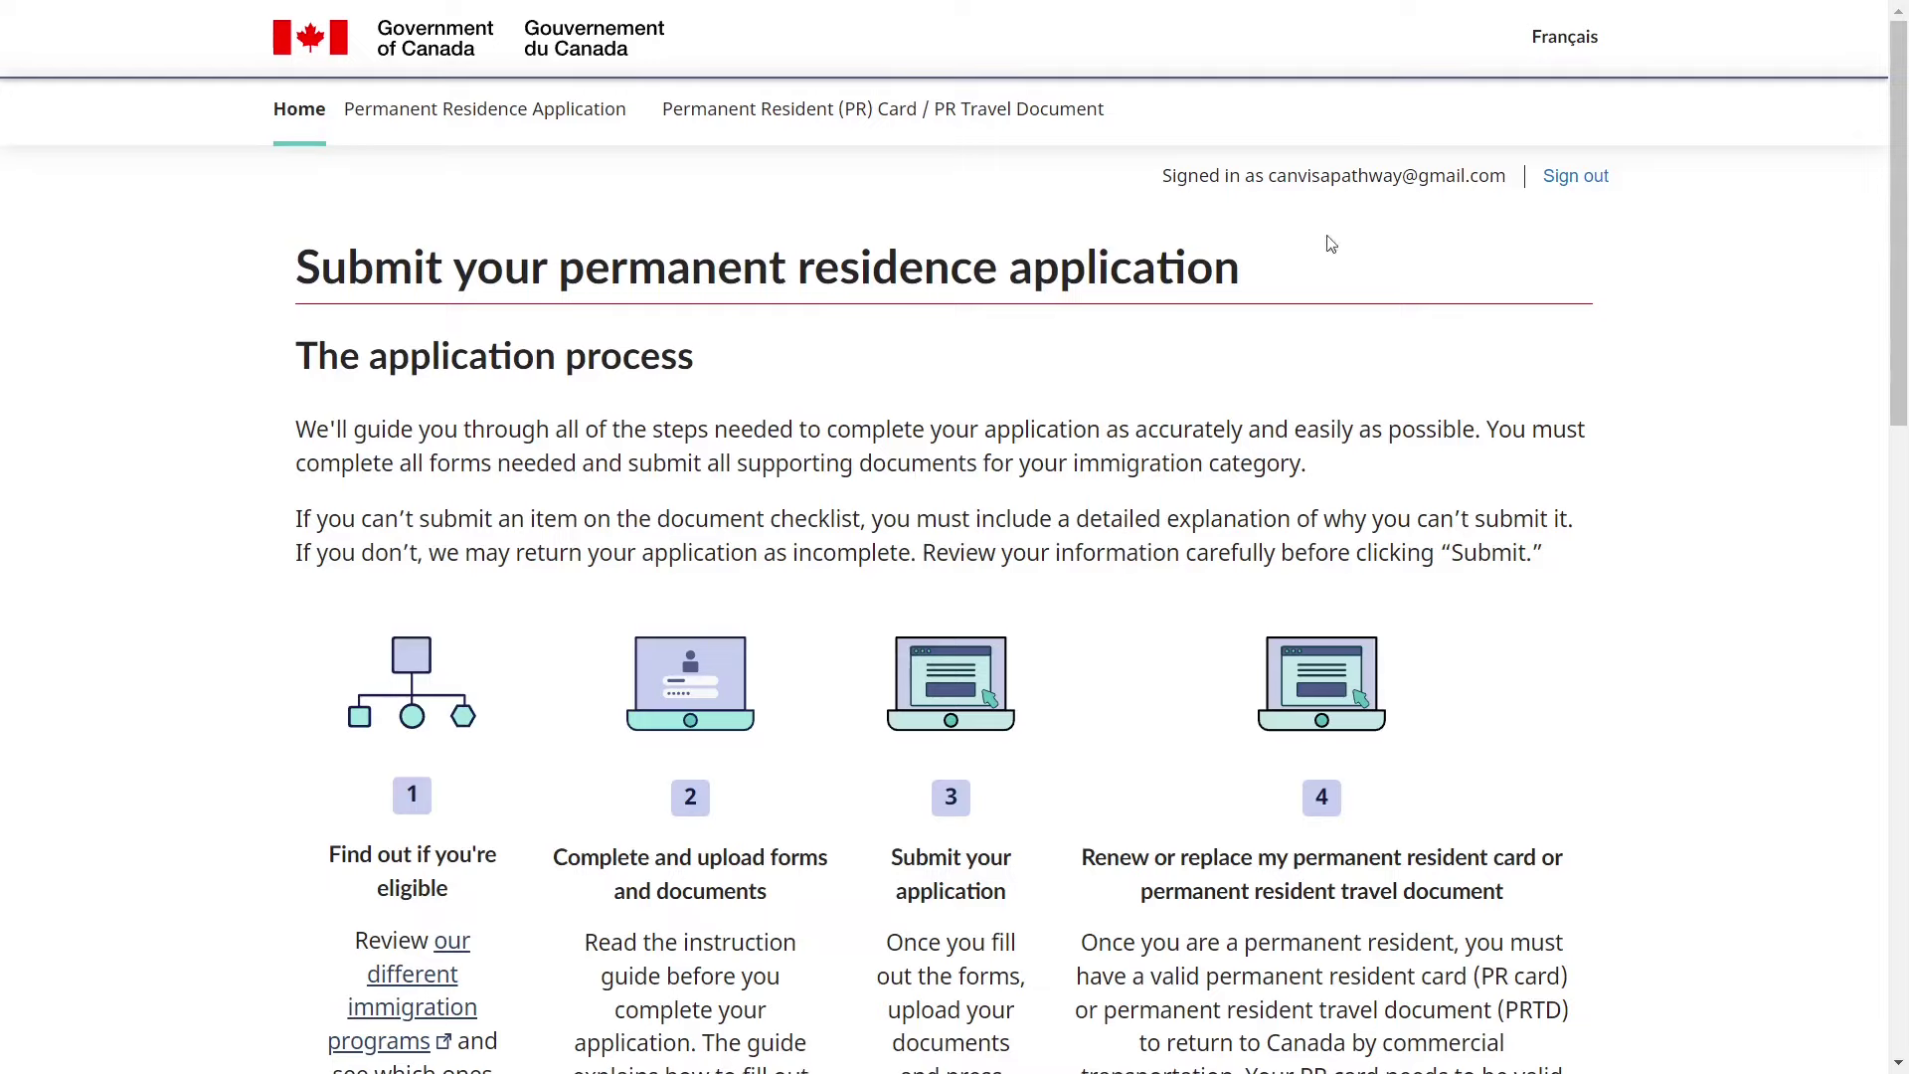
- Start the Permanent Resident card / Permanent Resident Travel Document application from the home page
{"action": "scroll", "coordinate": [1397, 283], "scroll_direction": "down", "scroll_amount": 8}
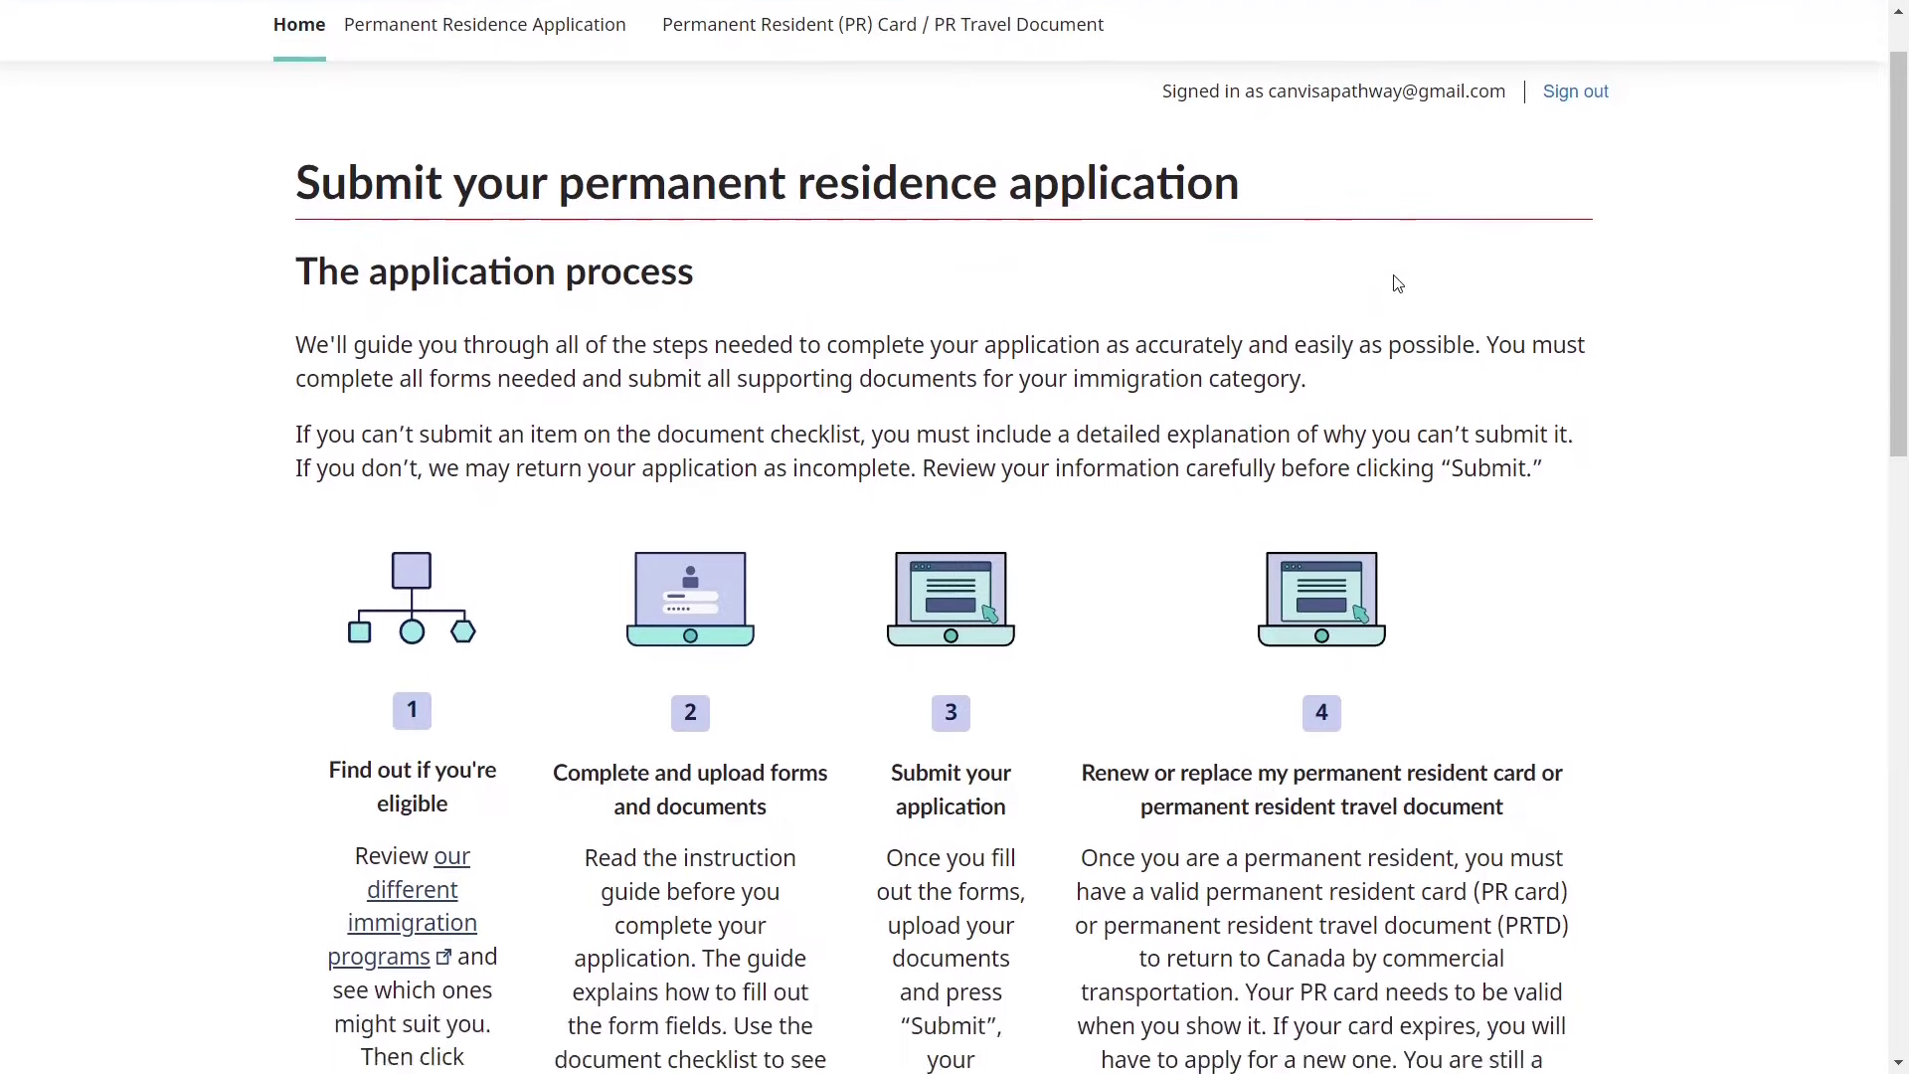
{"action": "scroll", "coordinate": [1395, 276], "scroll_direction": "down", "scroll_amount": 4}
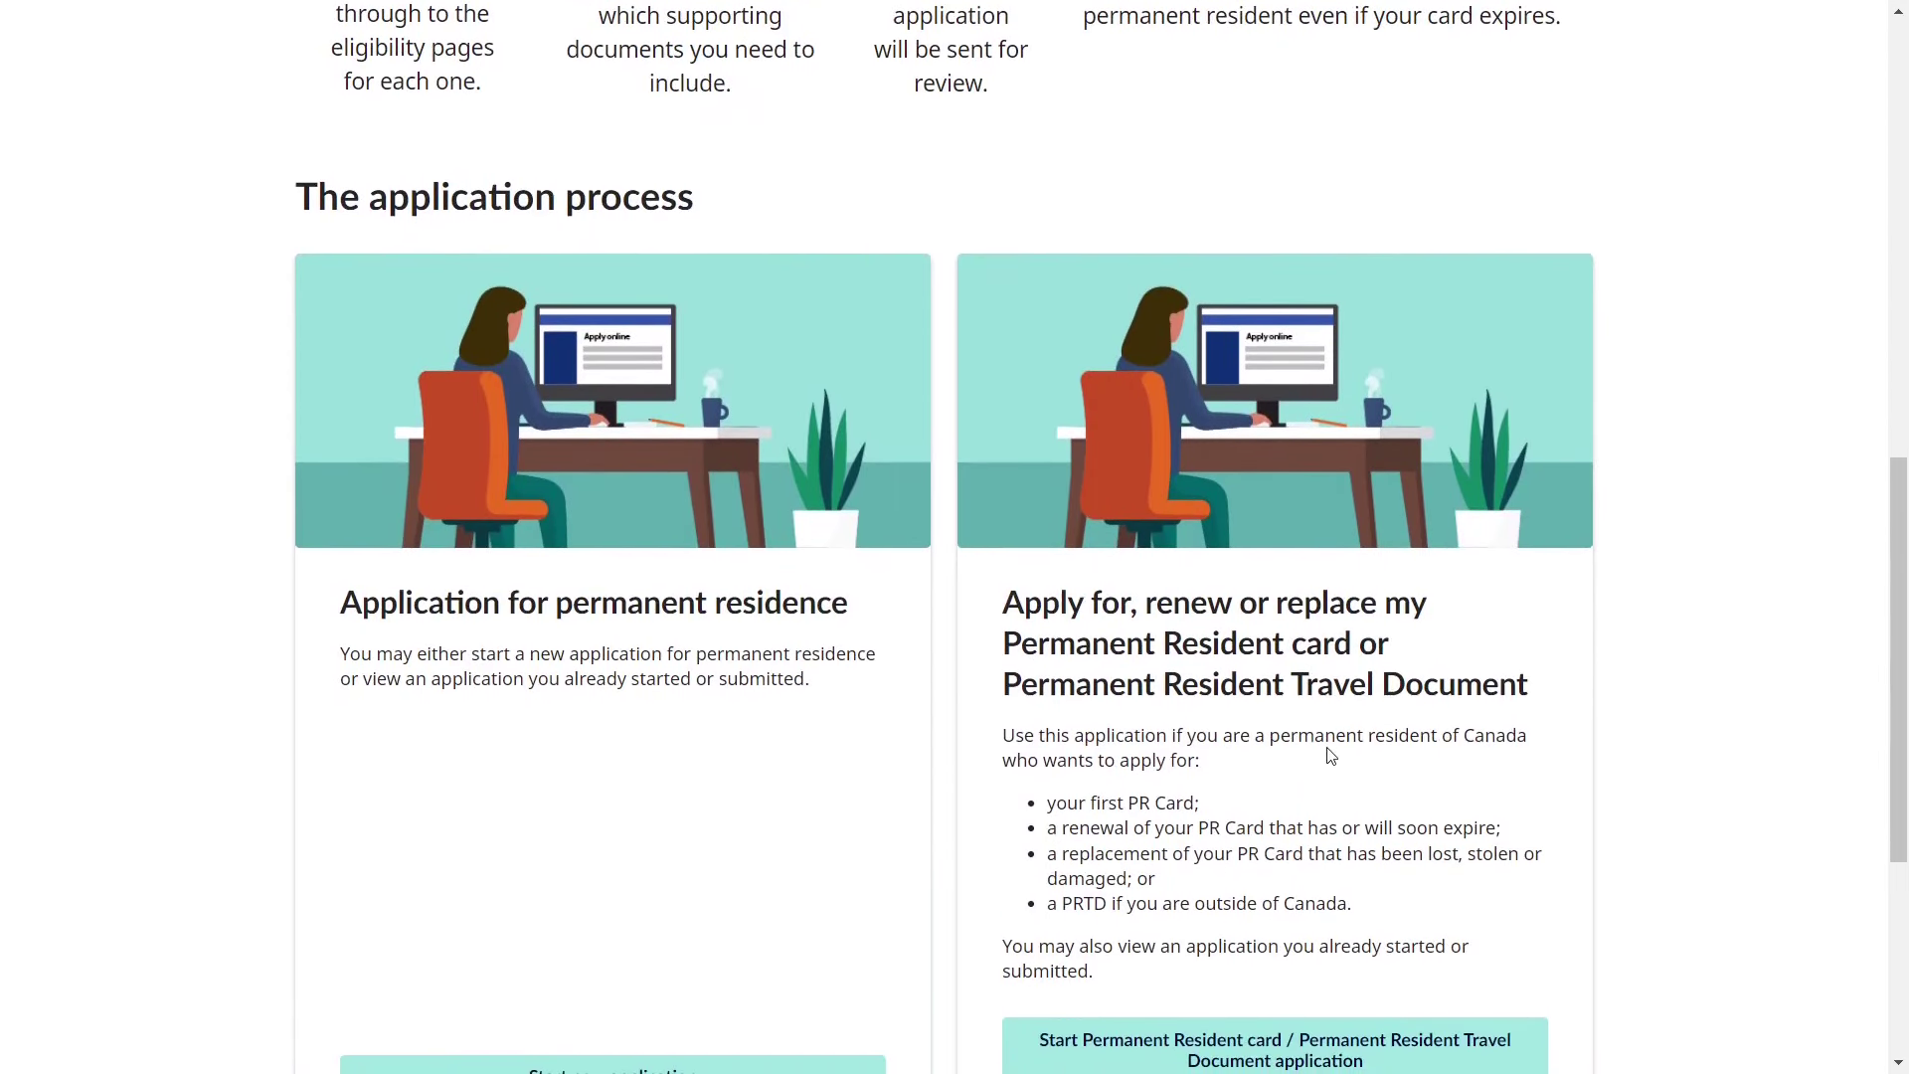
{"action": "left_click", "coordinate": [1200, 1043]}
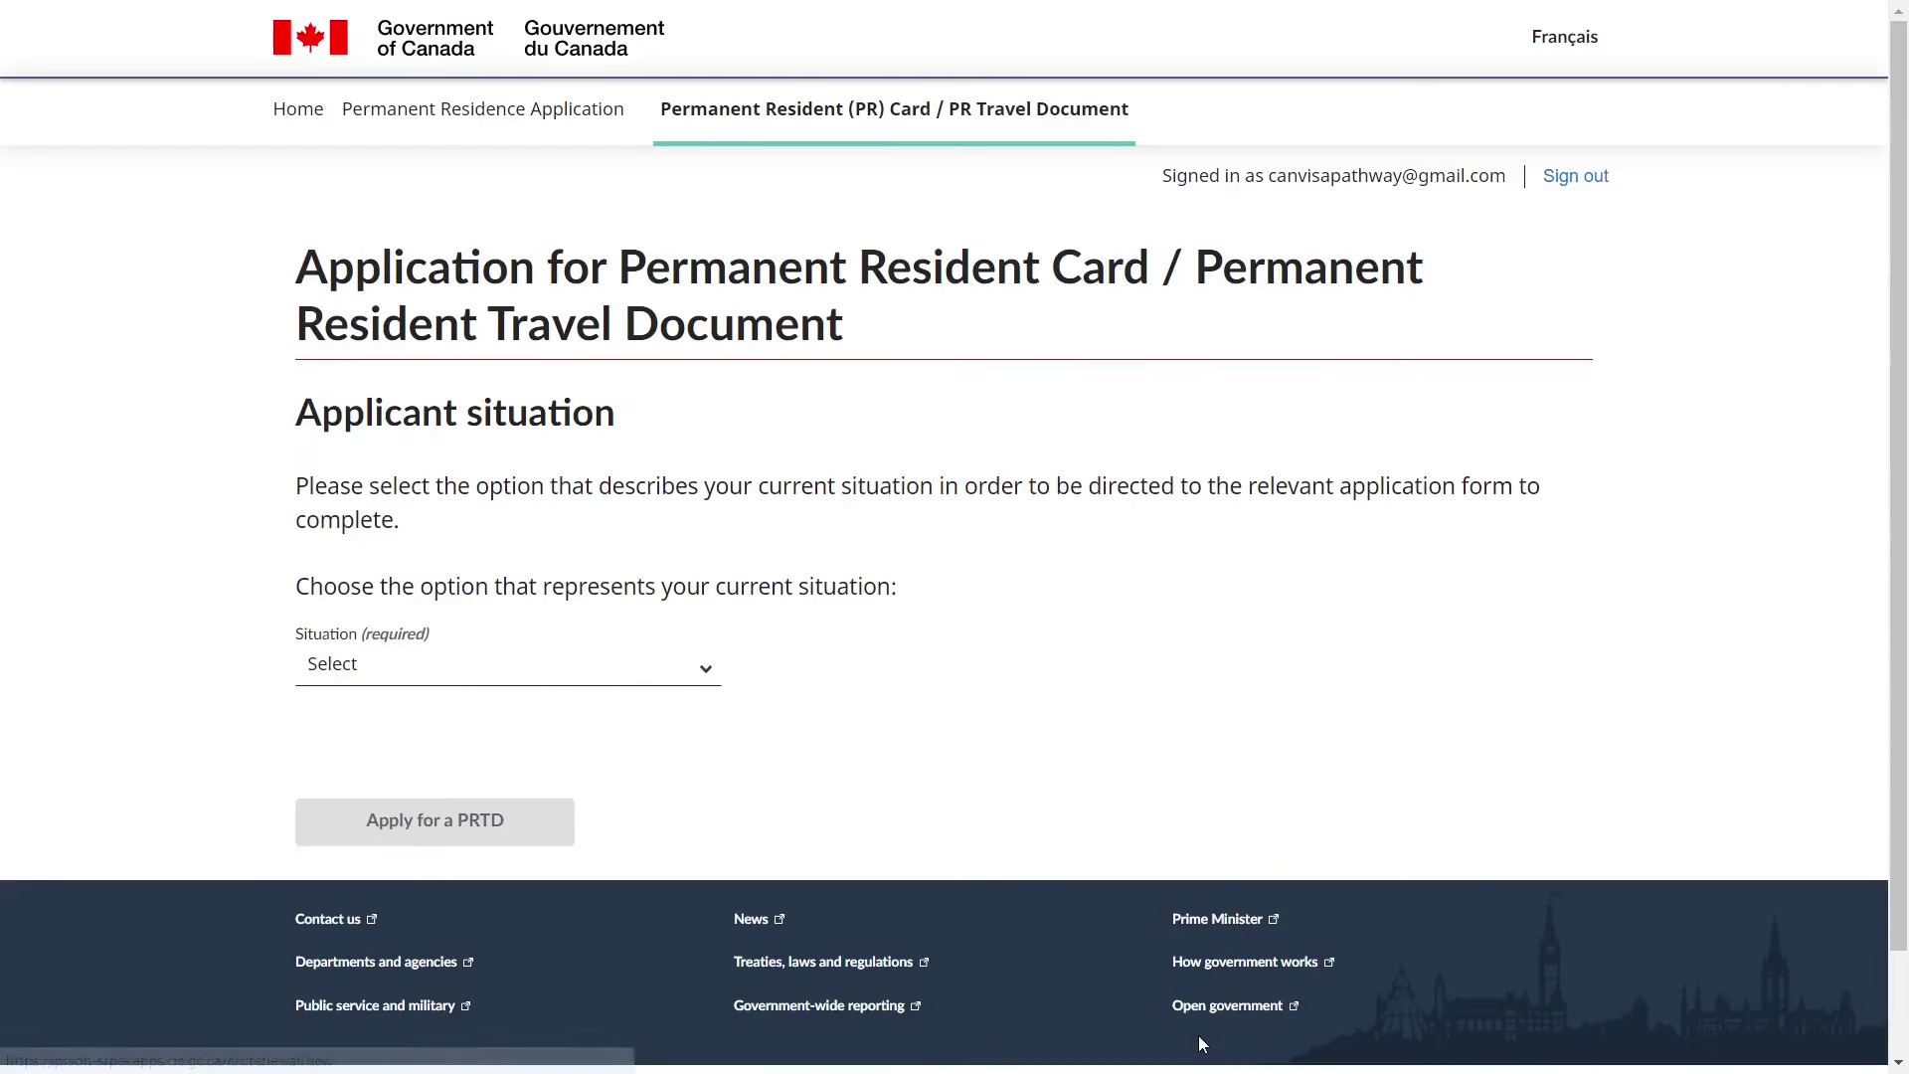
- Set the applicant situation to 'I am in Canada'
{"action": "triple_click", "coordinate": [418, 426]}
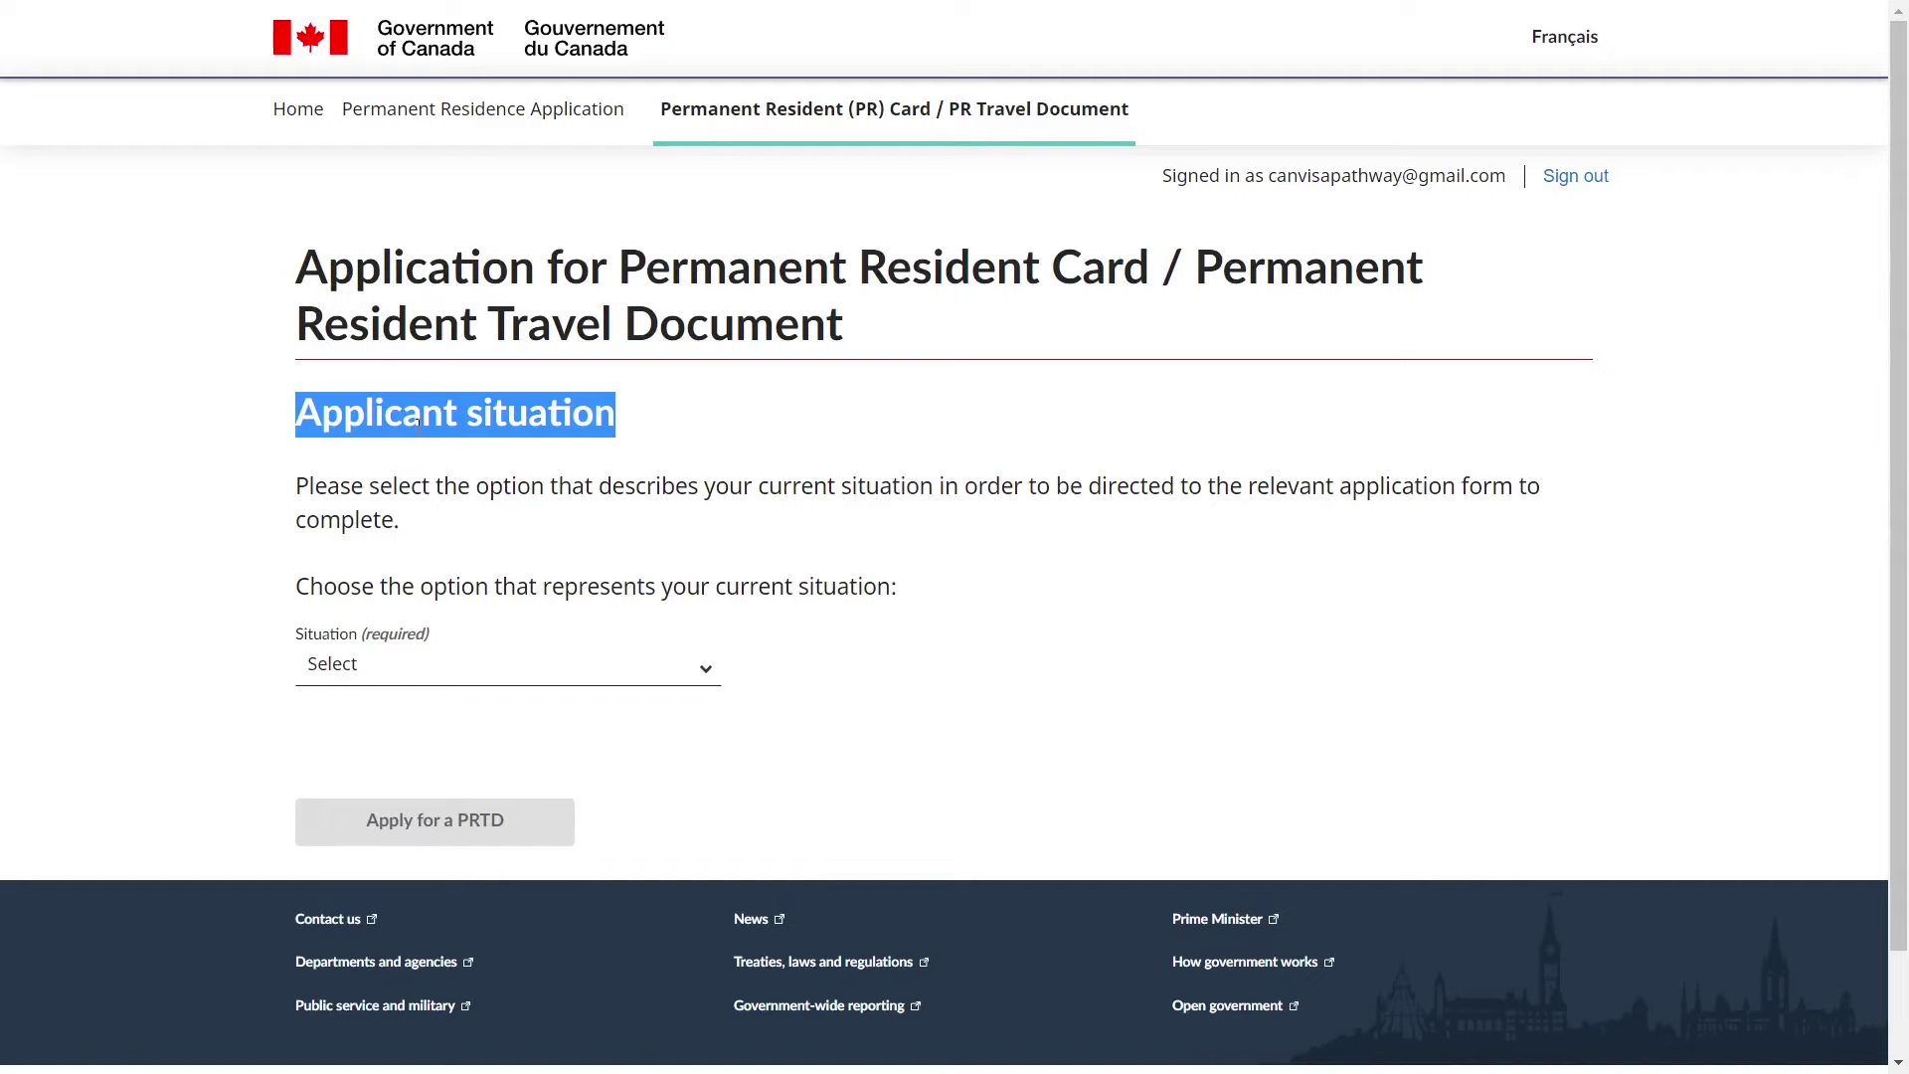
{"action": "left_click", "coordinate": [419, 425]}
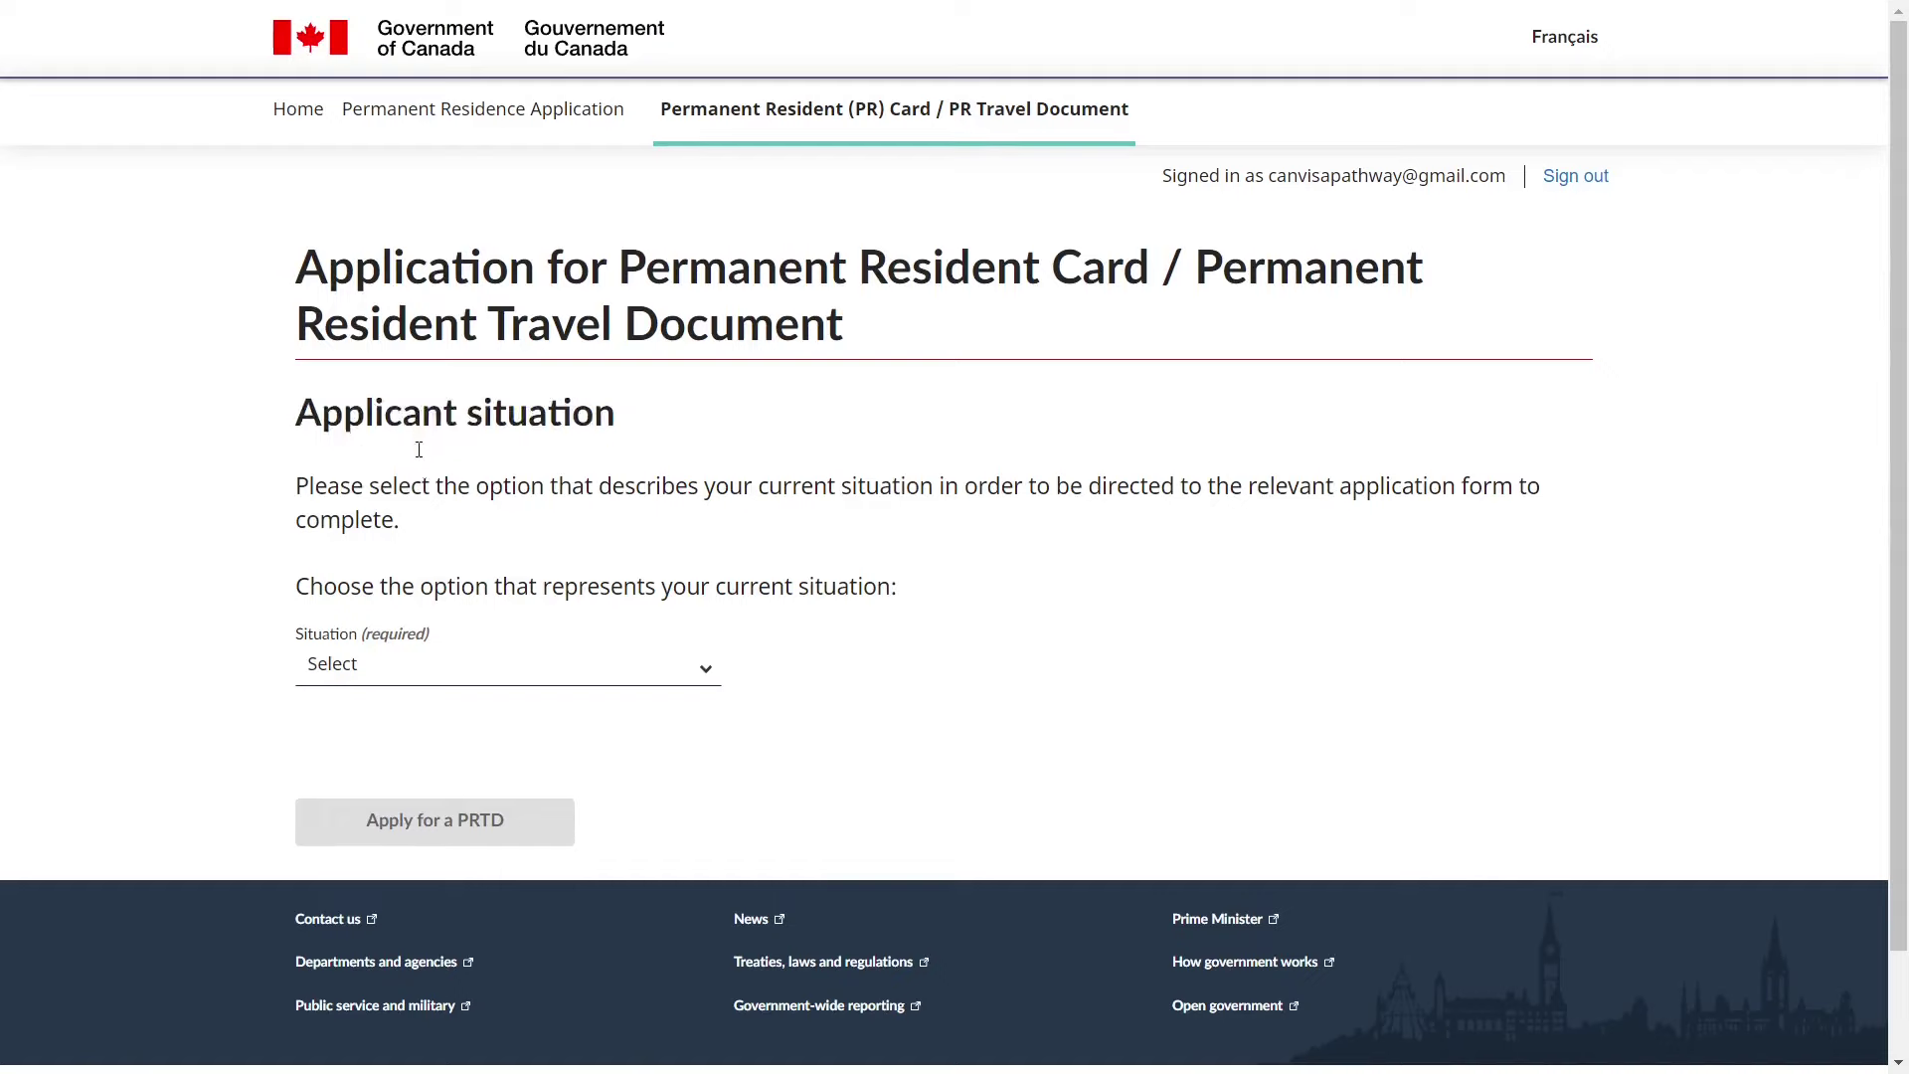
{"action": "left_click", "coordinate": [419, 676]}
{"action": "left_click", "coordinate": [422, 731]}
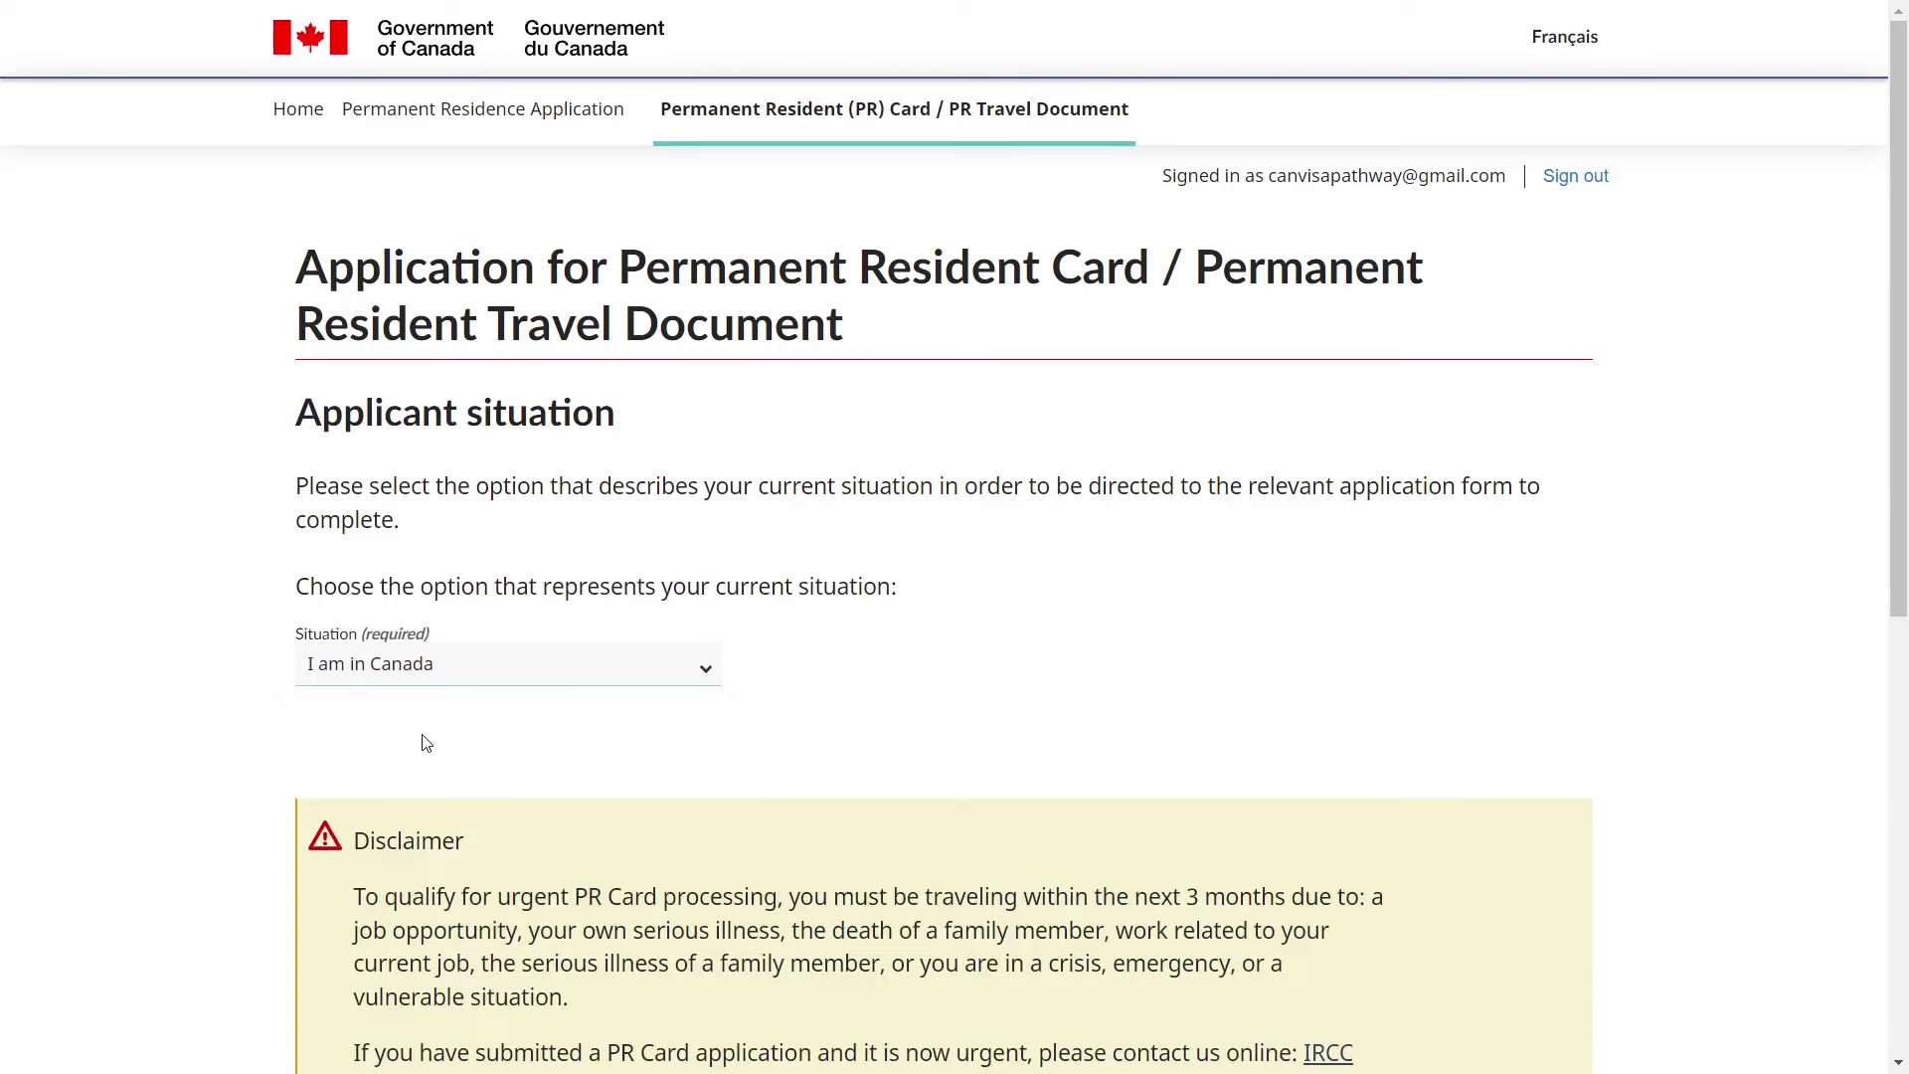
- Accept the disclaimer and proceed with 'Apply for a PR card'
{"action": "scroll", "coordinate": [511, 762], "scroll_direction": "down", "scroll_amount": 2}
{"action": "scroll", "coordinate": [513, 771], "scroll_direction": "down", "scroll_amount": 3}
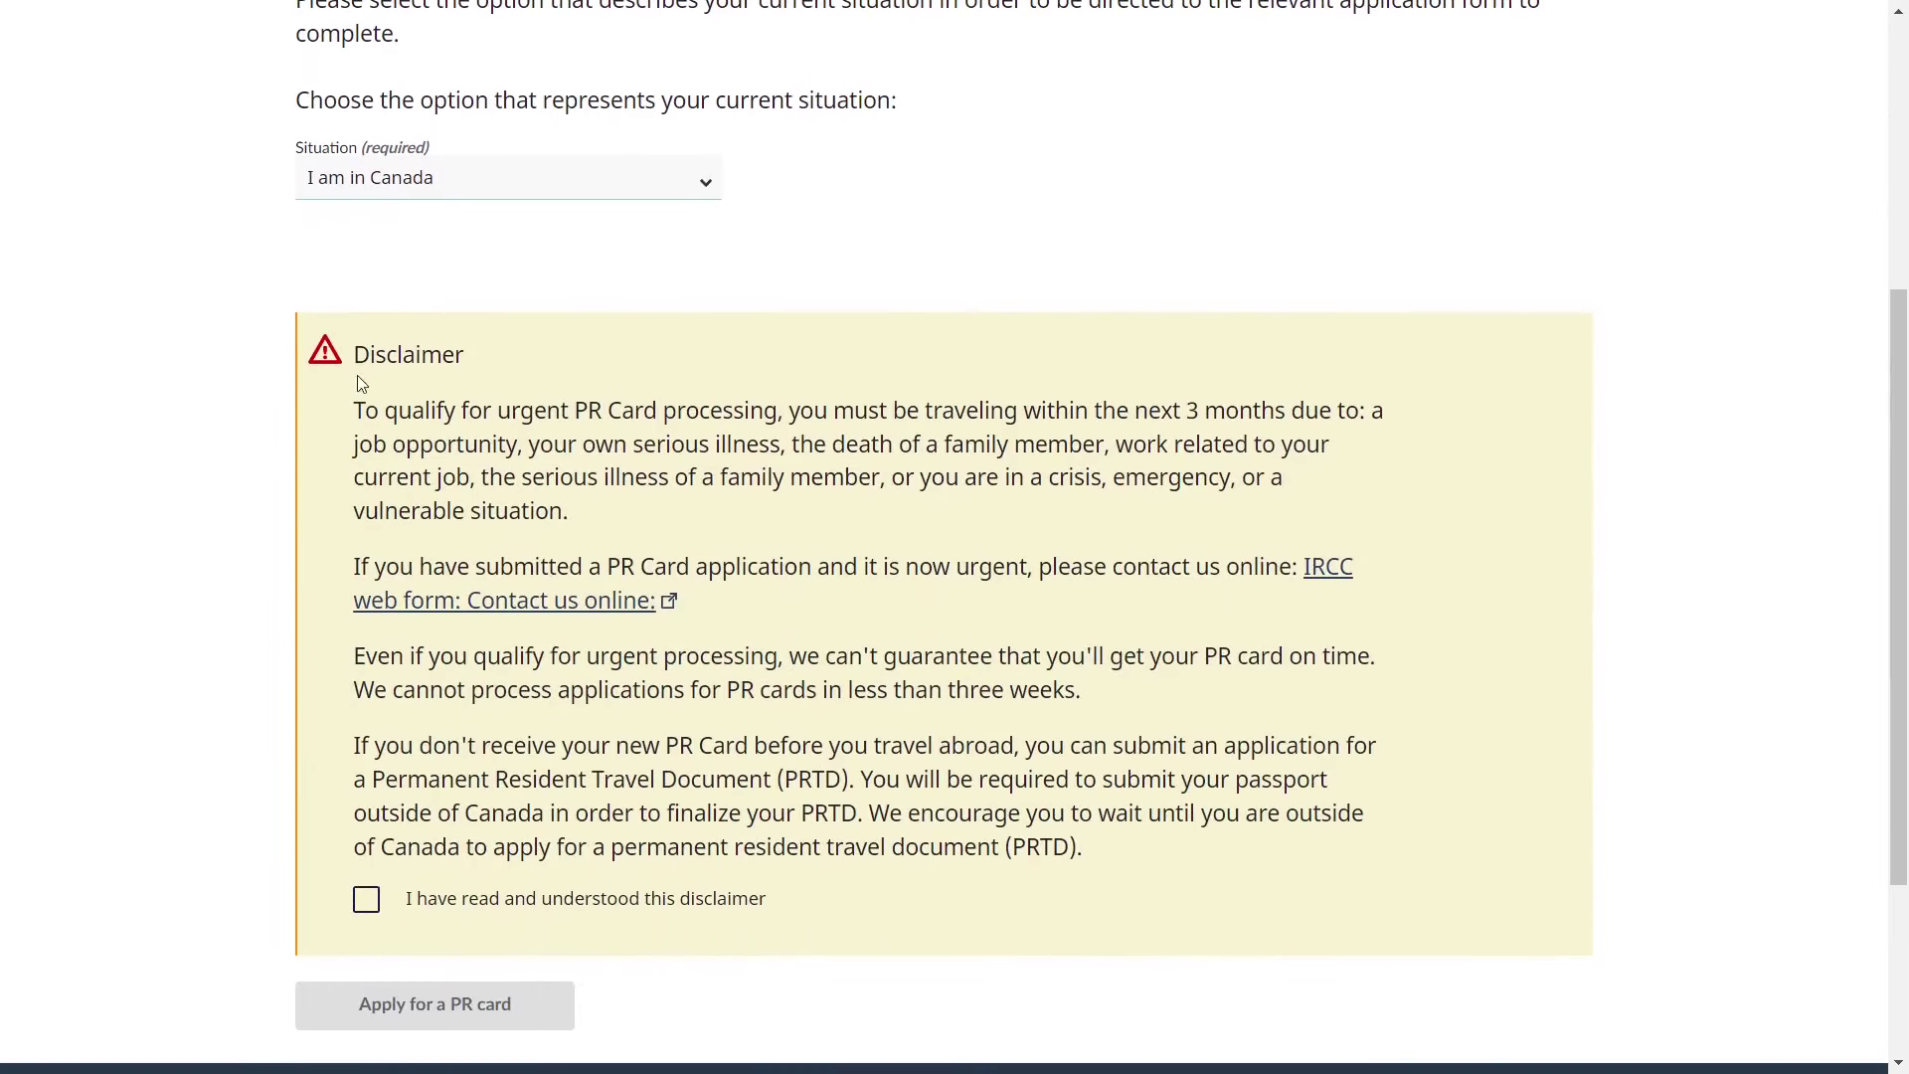
{"action": "double_click", "coordinate": [393, 355]}
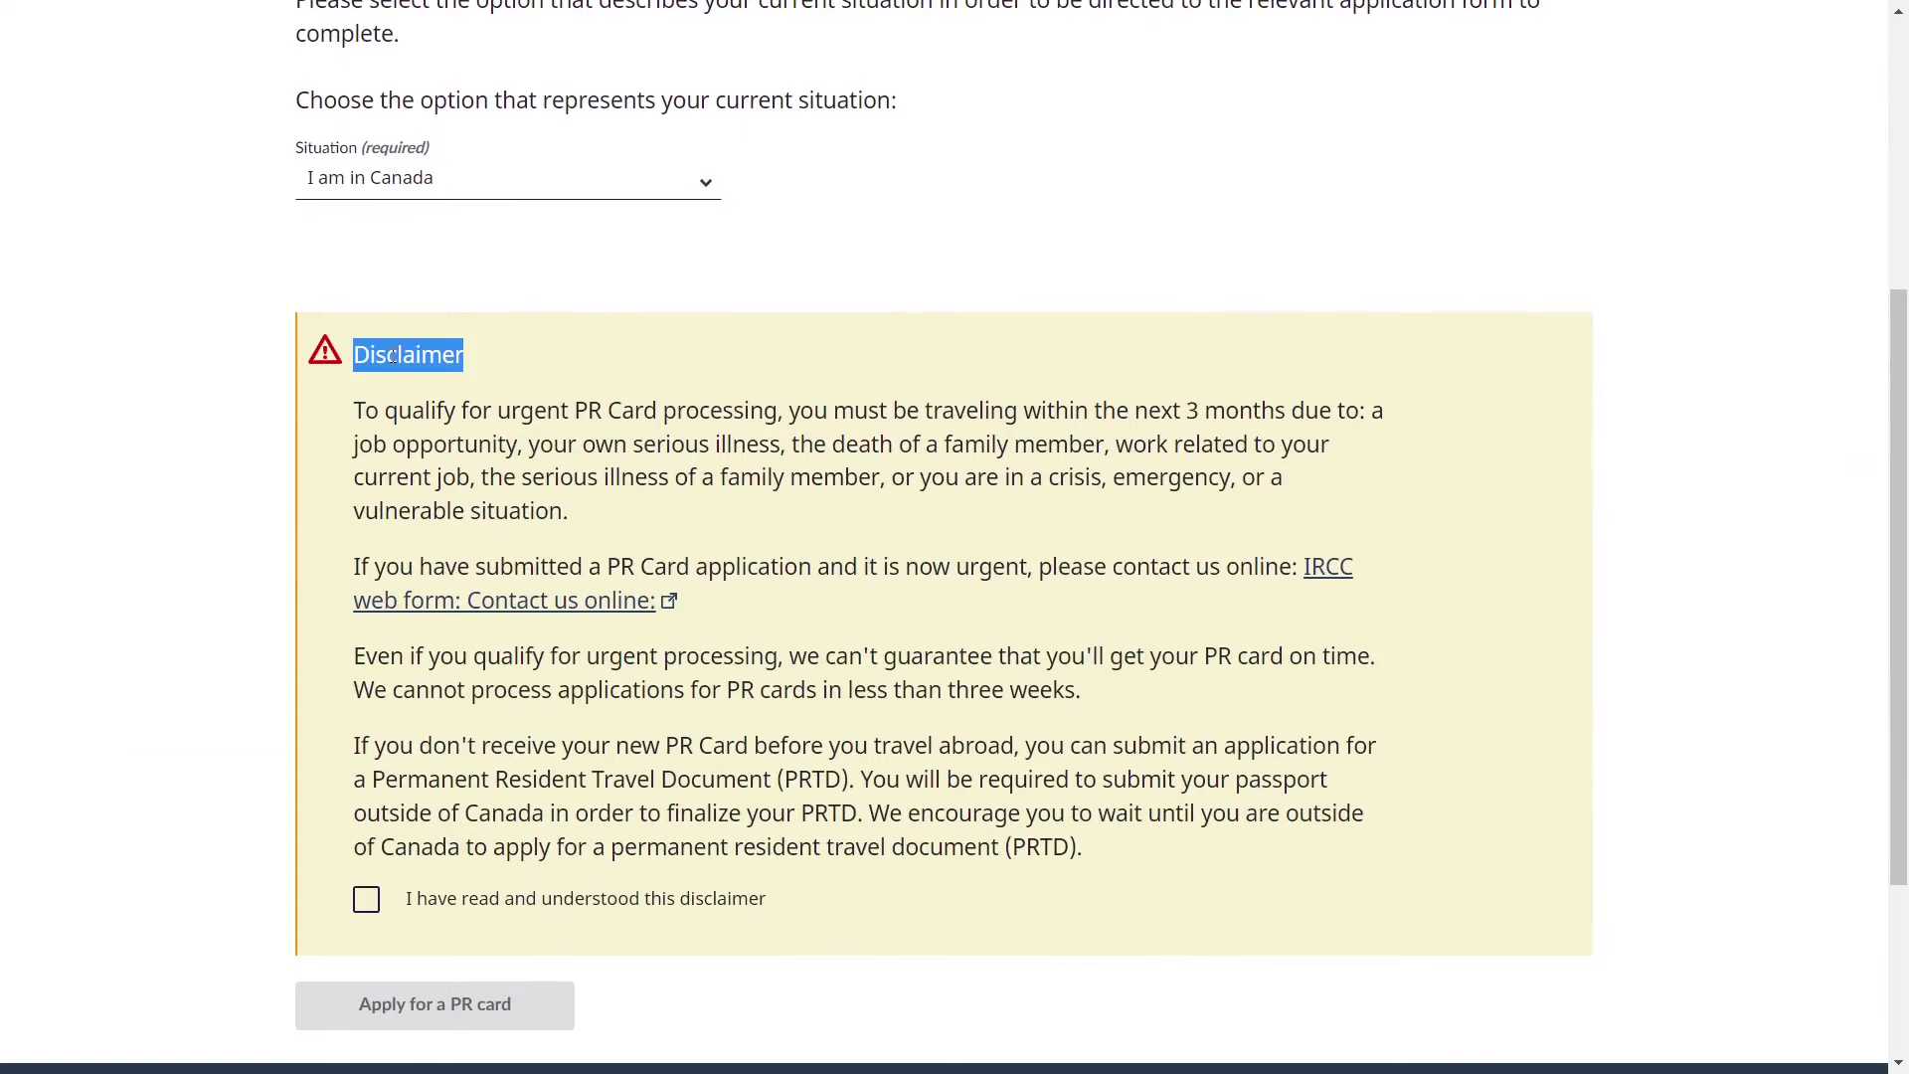
{"action": "scroll", "coordinate": [453, 686], "scroll_direction": "down", "scroll_amount": 2}
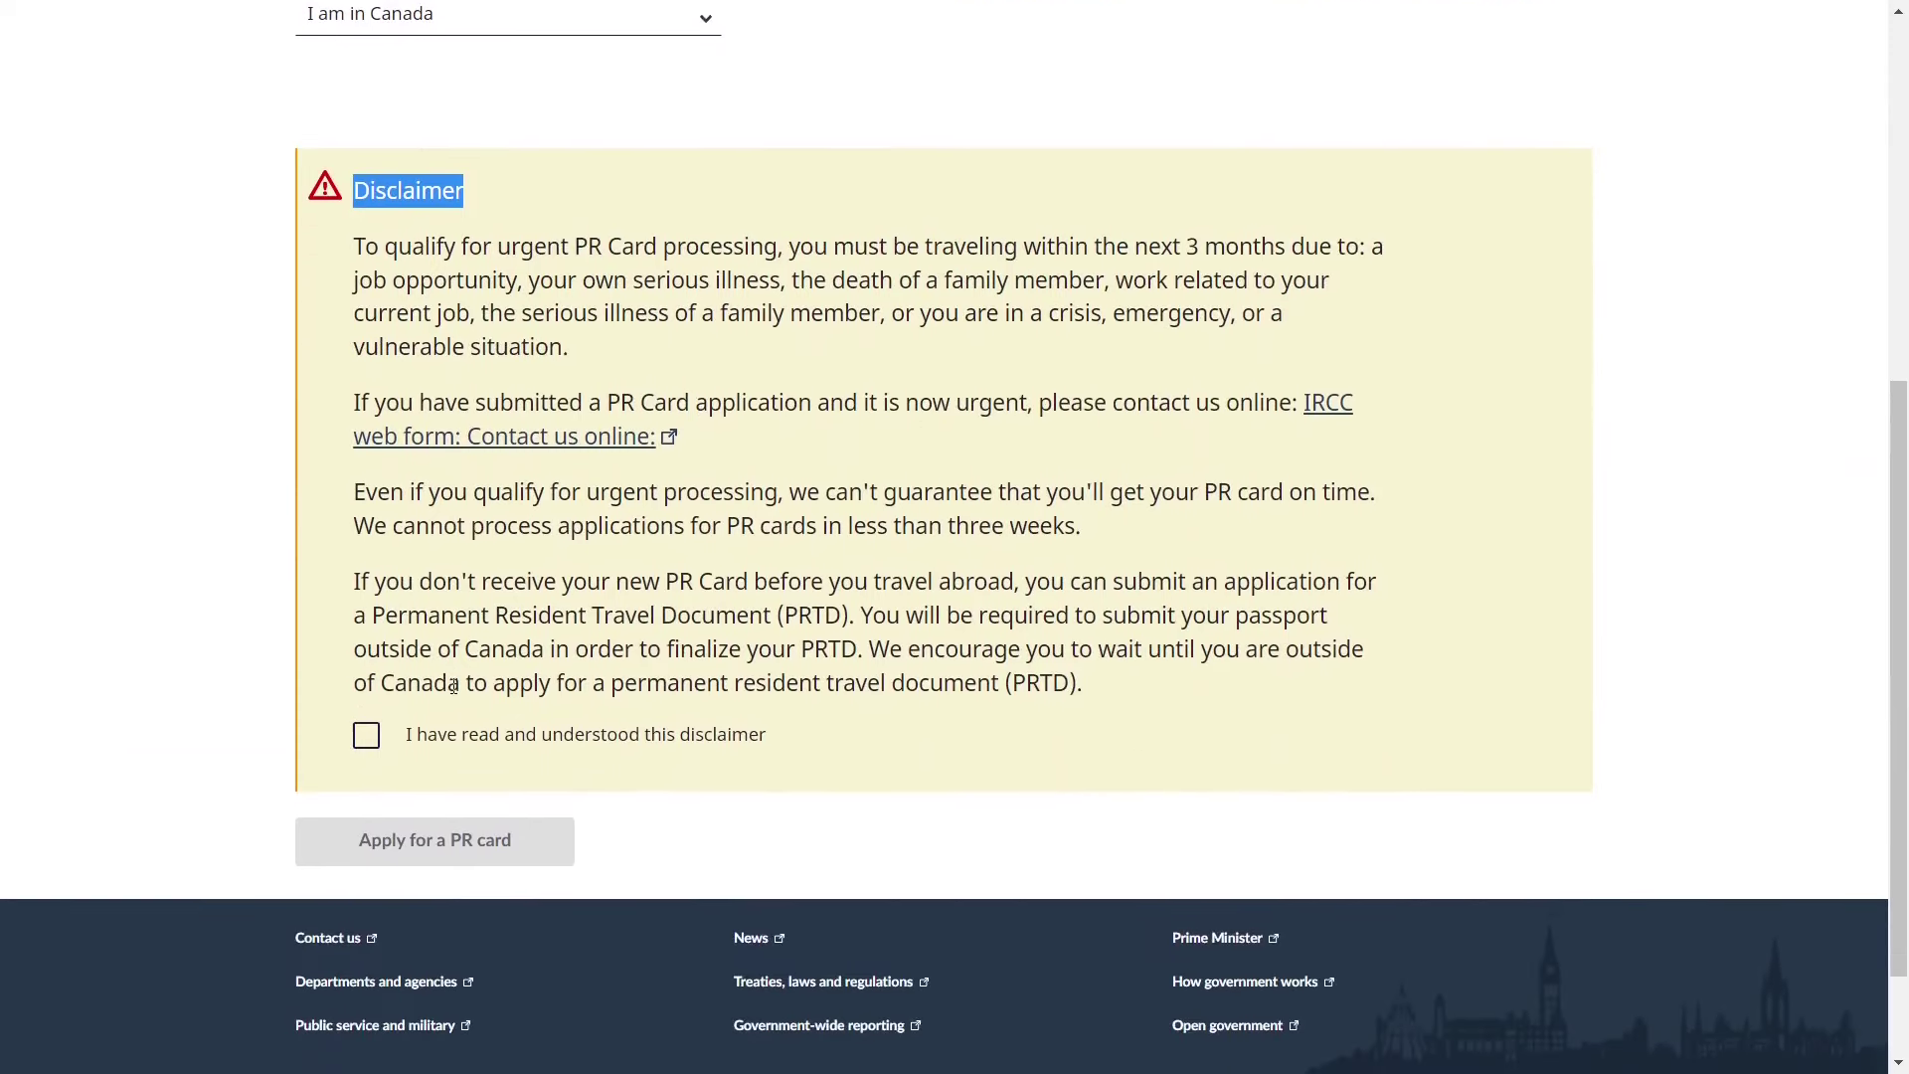
{"action": "left_click", "coordinate": [375, 742]}
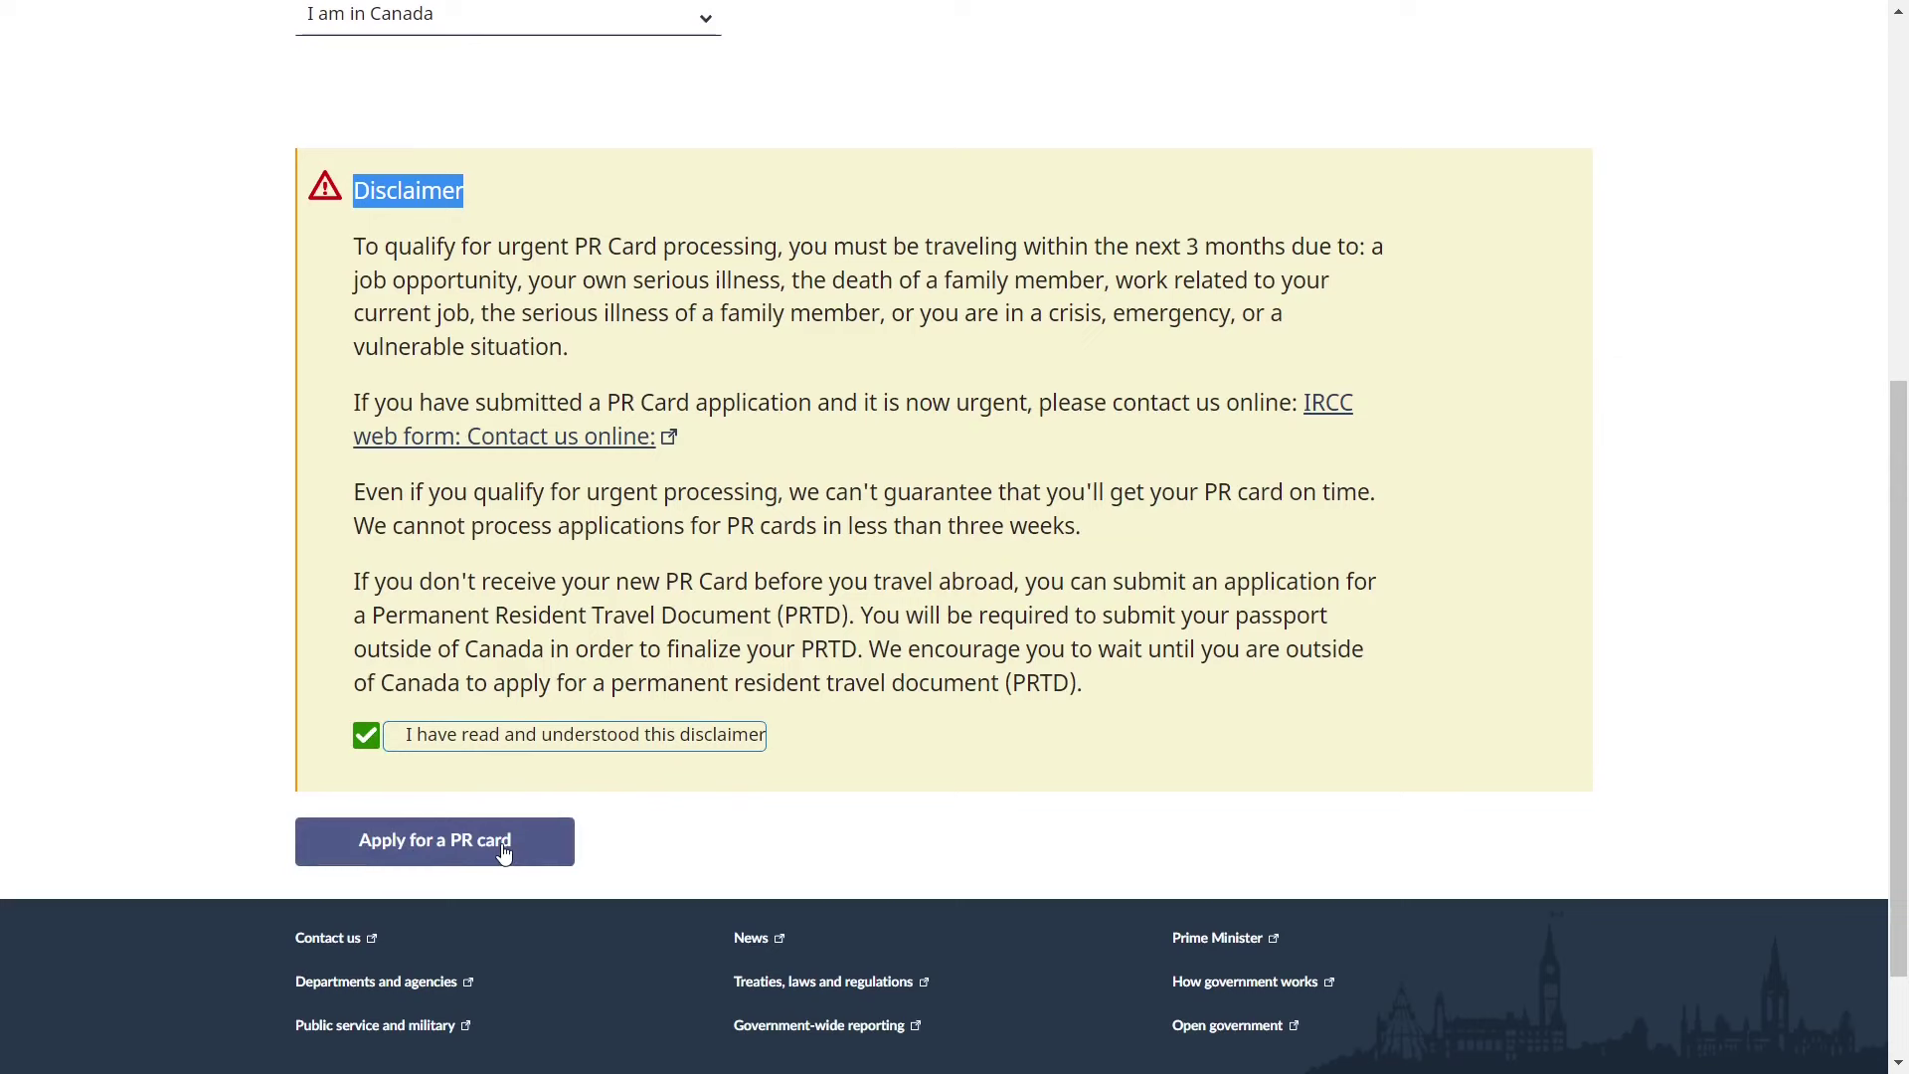
{"action": "left_click", "coordinate": [504, 852]}
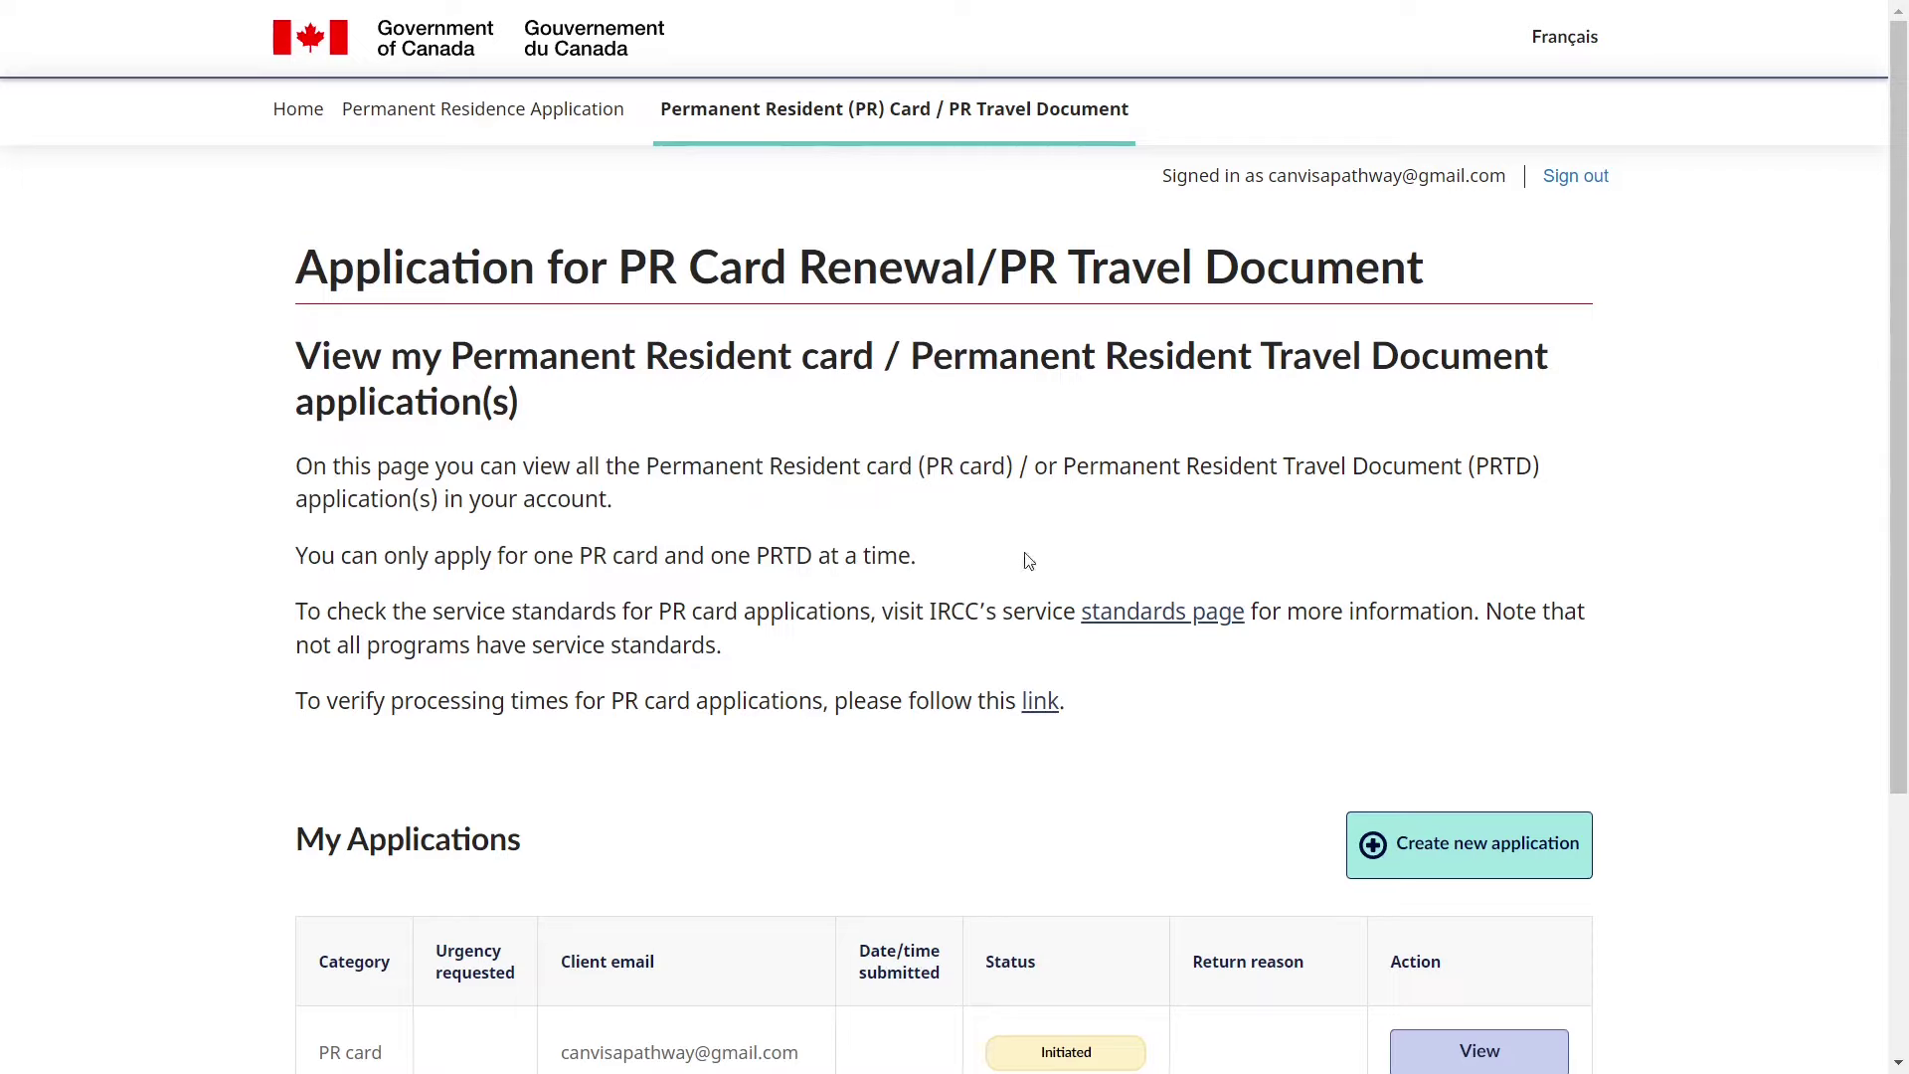
- Open the Initiated PR card application from the My Applications table
{"action": "scroll", "coordinate": [1081, 664], "scroll_direction": "down", "scroll_amount": 2}
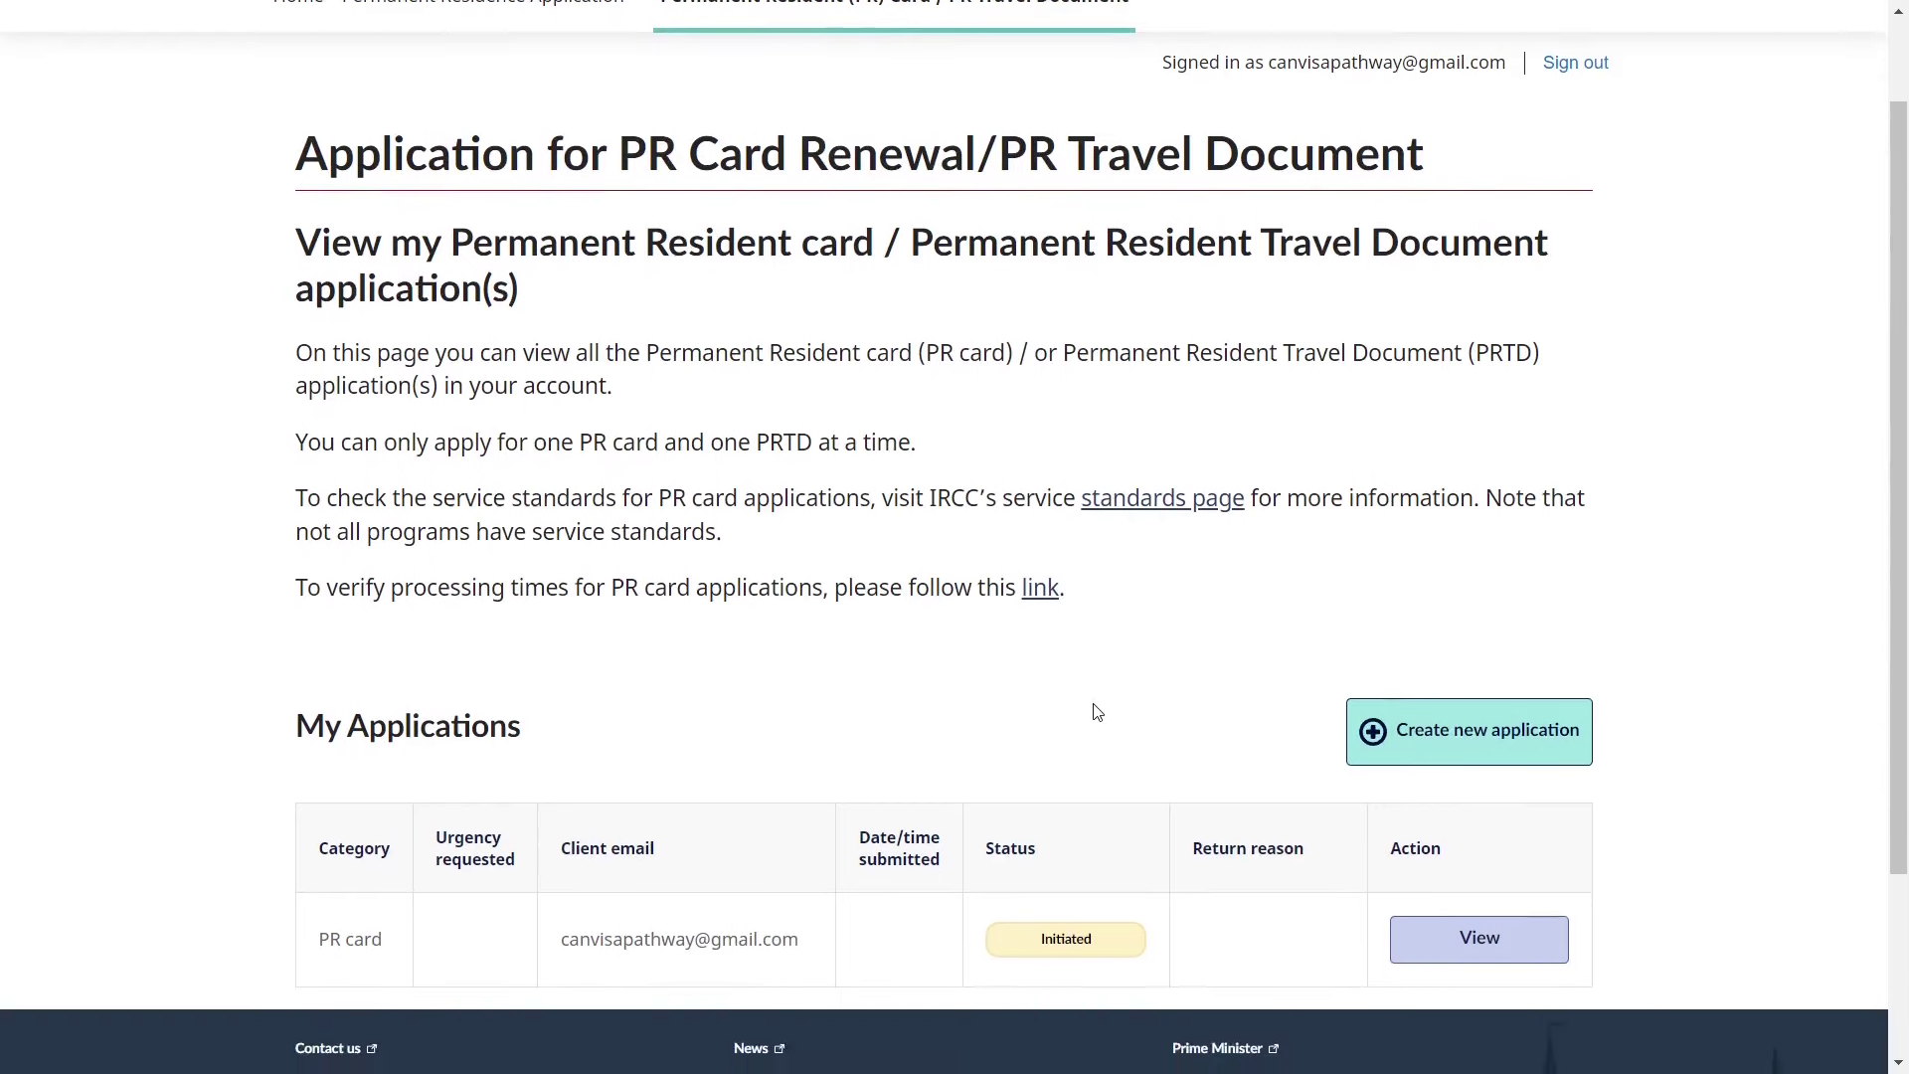
{"action": "scroll", "coordinate": [1161, 728], "scroll_direction": "up", "scroll_amount": 1}
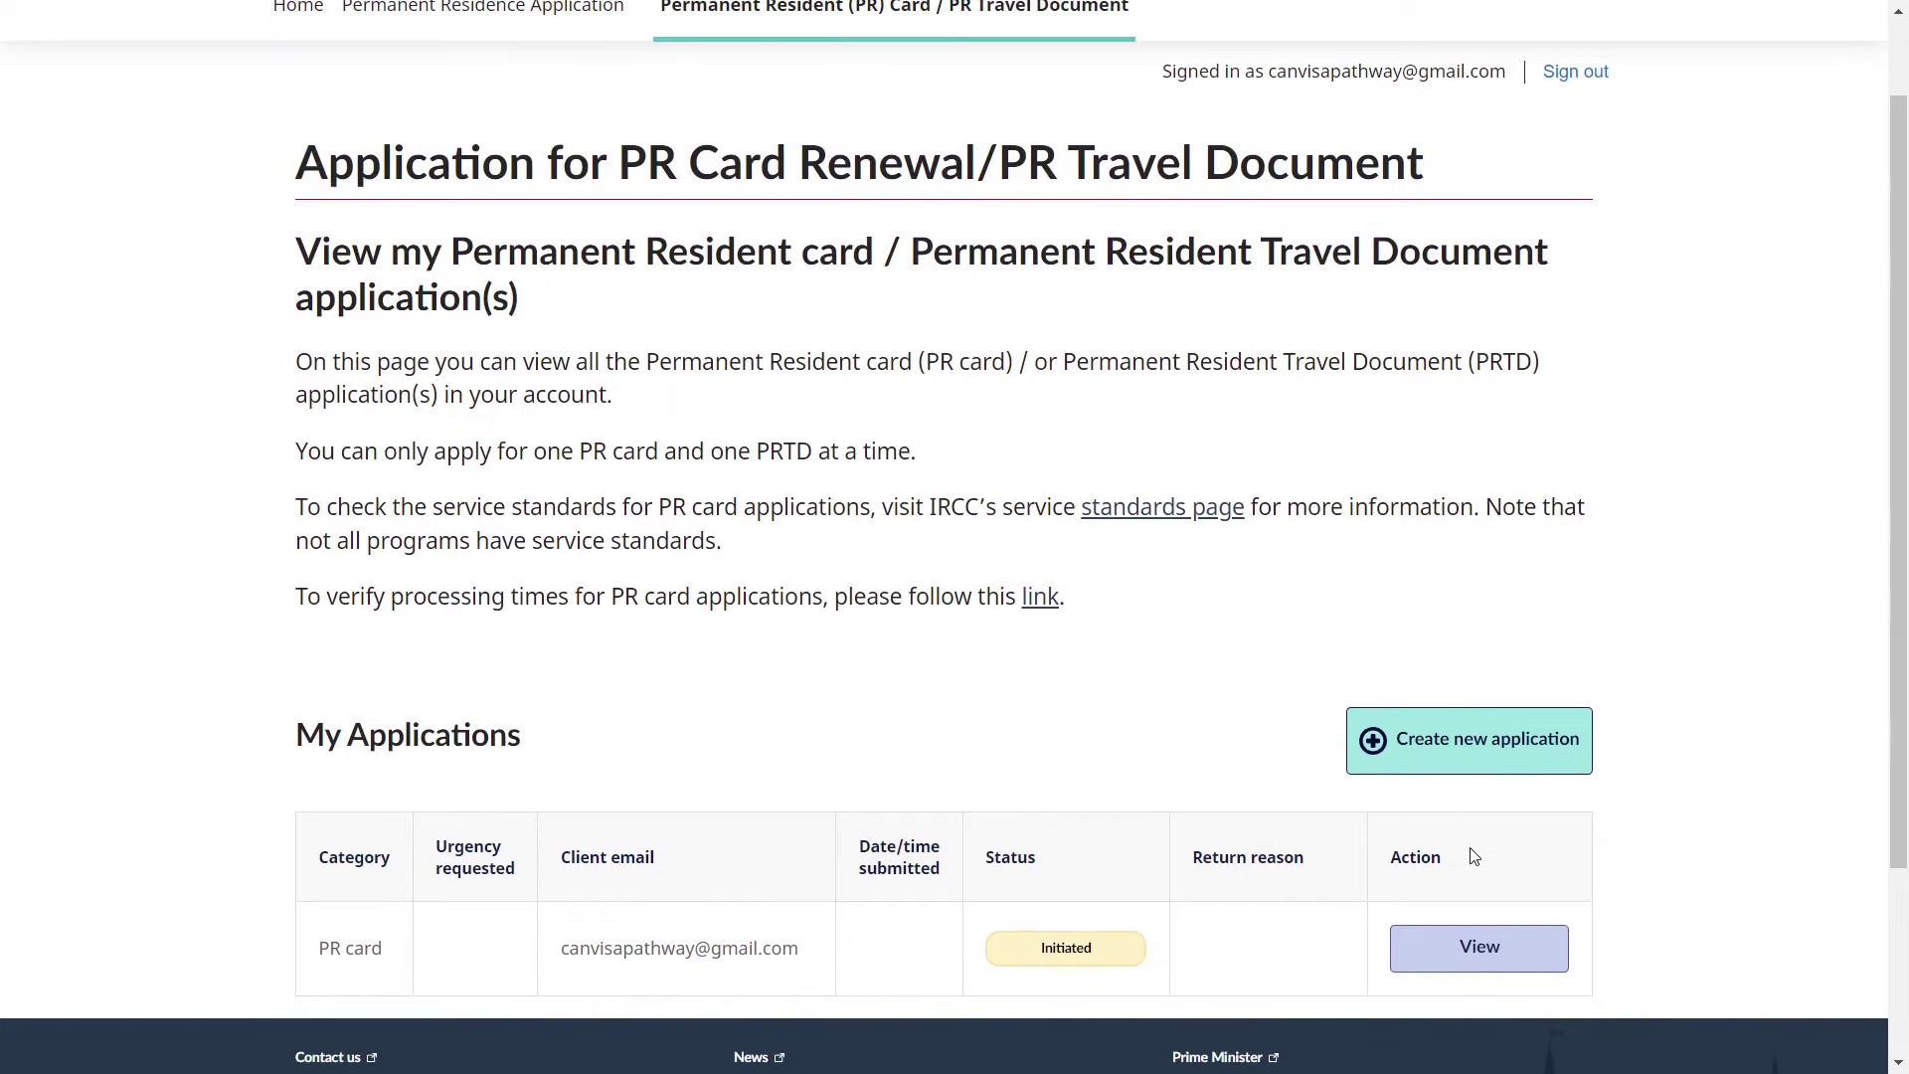
{"action": "left_click", "coordinate": [1468, 952]}
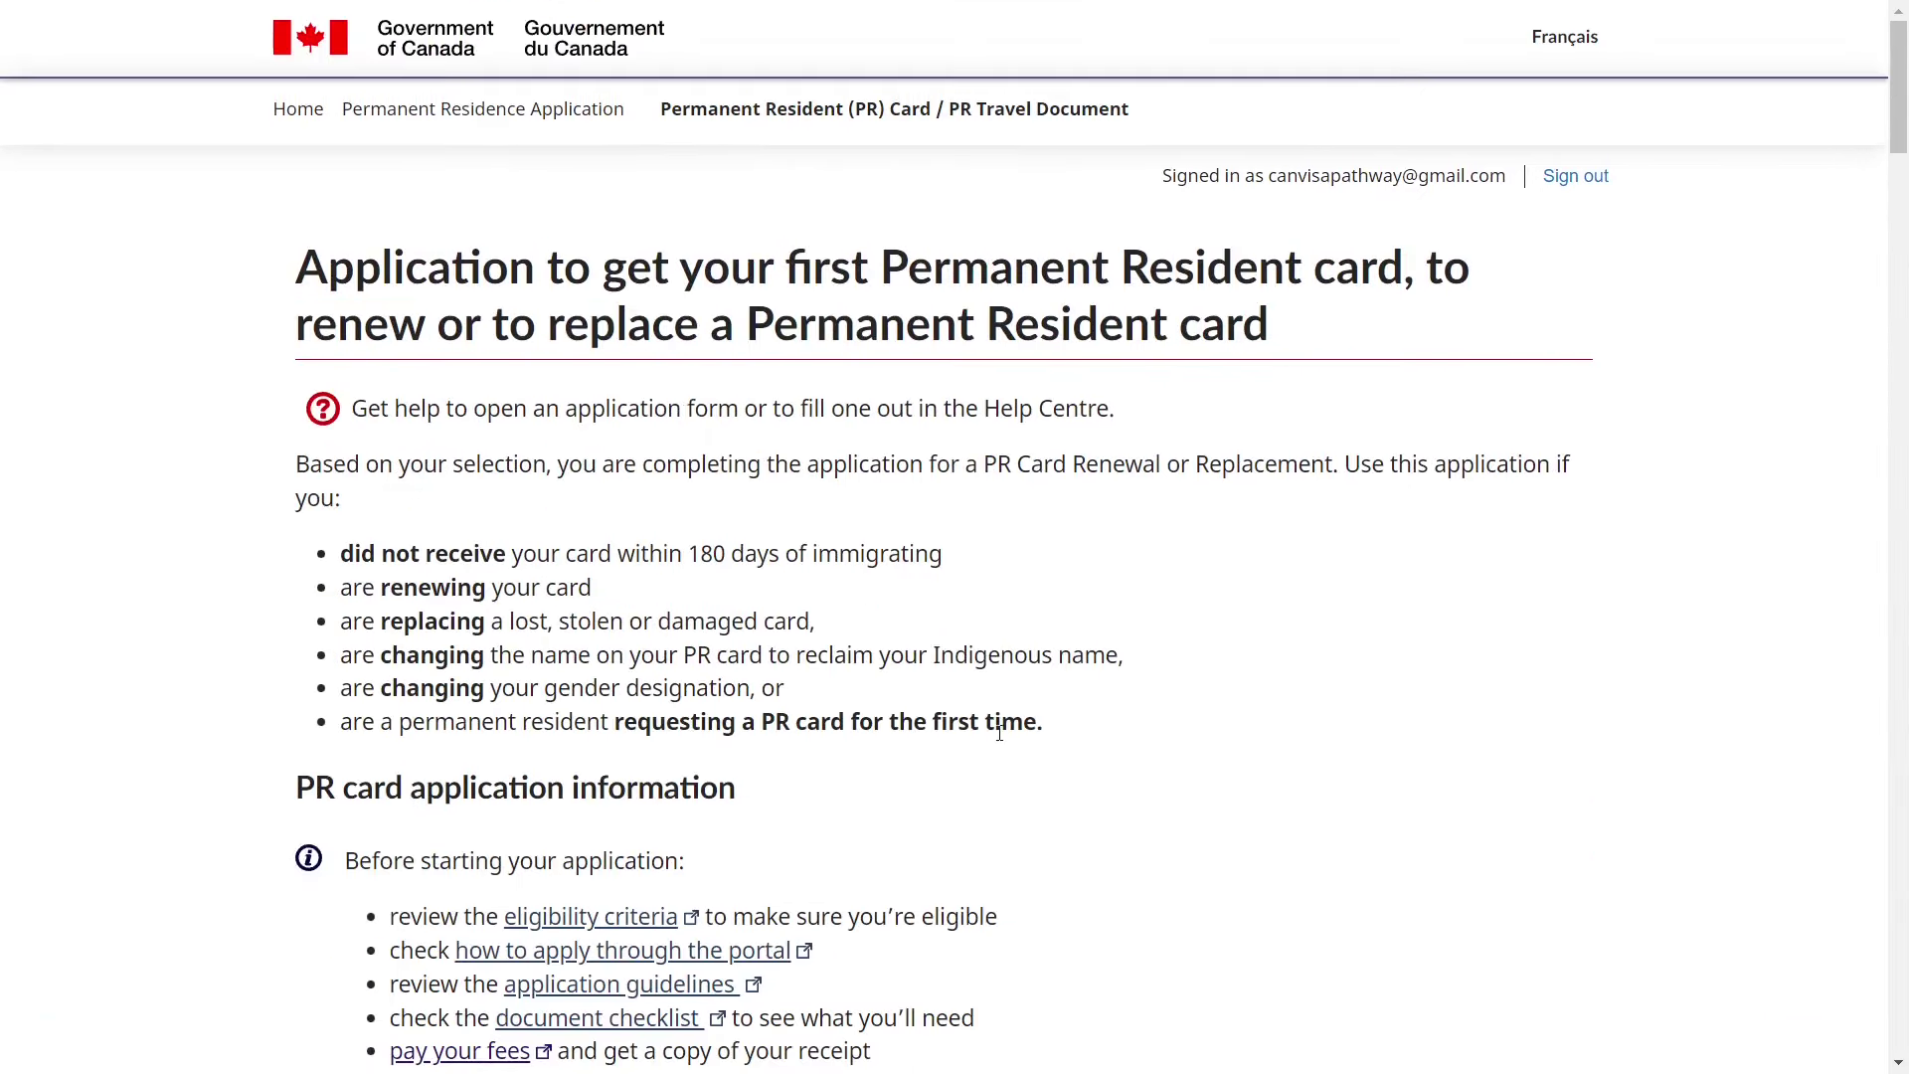
- Mark the PR card request as 'Yes, my request is urgent'
{"action": "scroll", "coordinate": [1002, 741], "scroll_direction": "down", "scroll_amount": 5}
{"action": "scroll", "coordinate": [1001, 741], "scroll_direction": "down", "scroll_amount": 5}
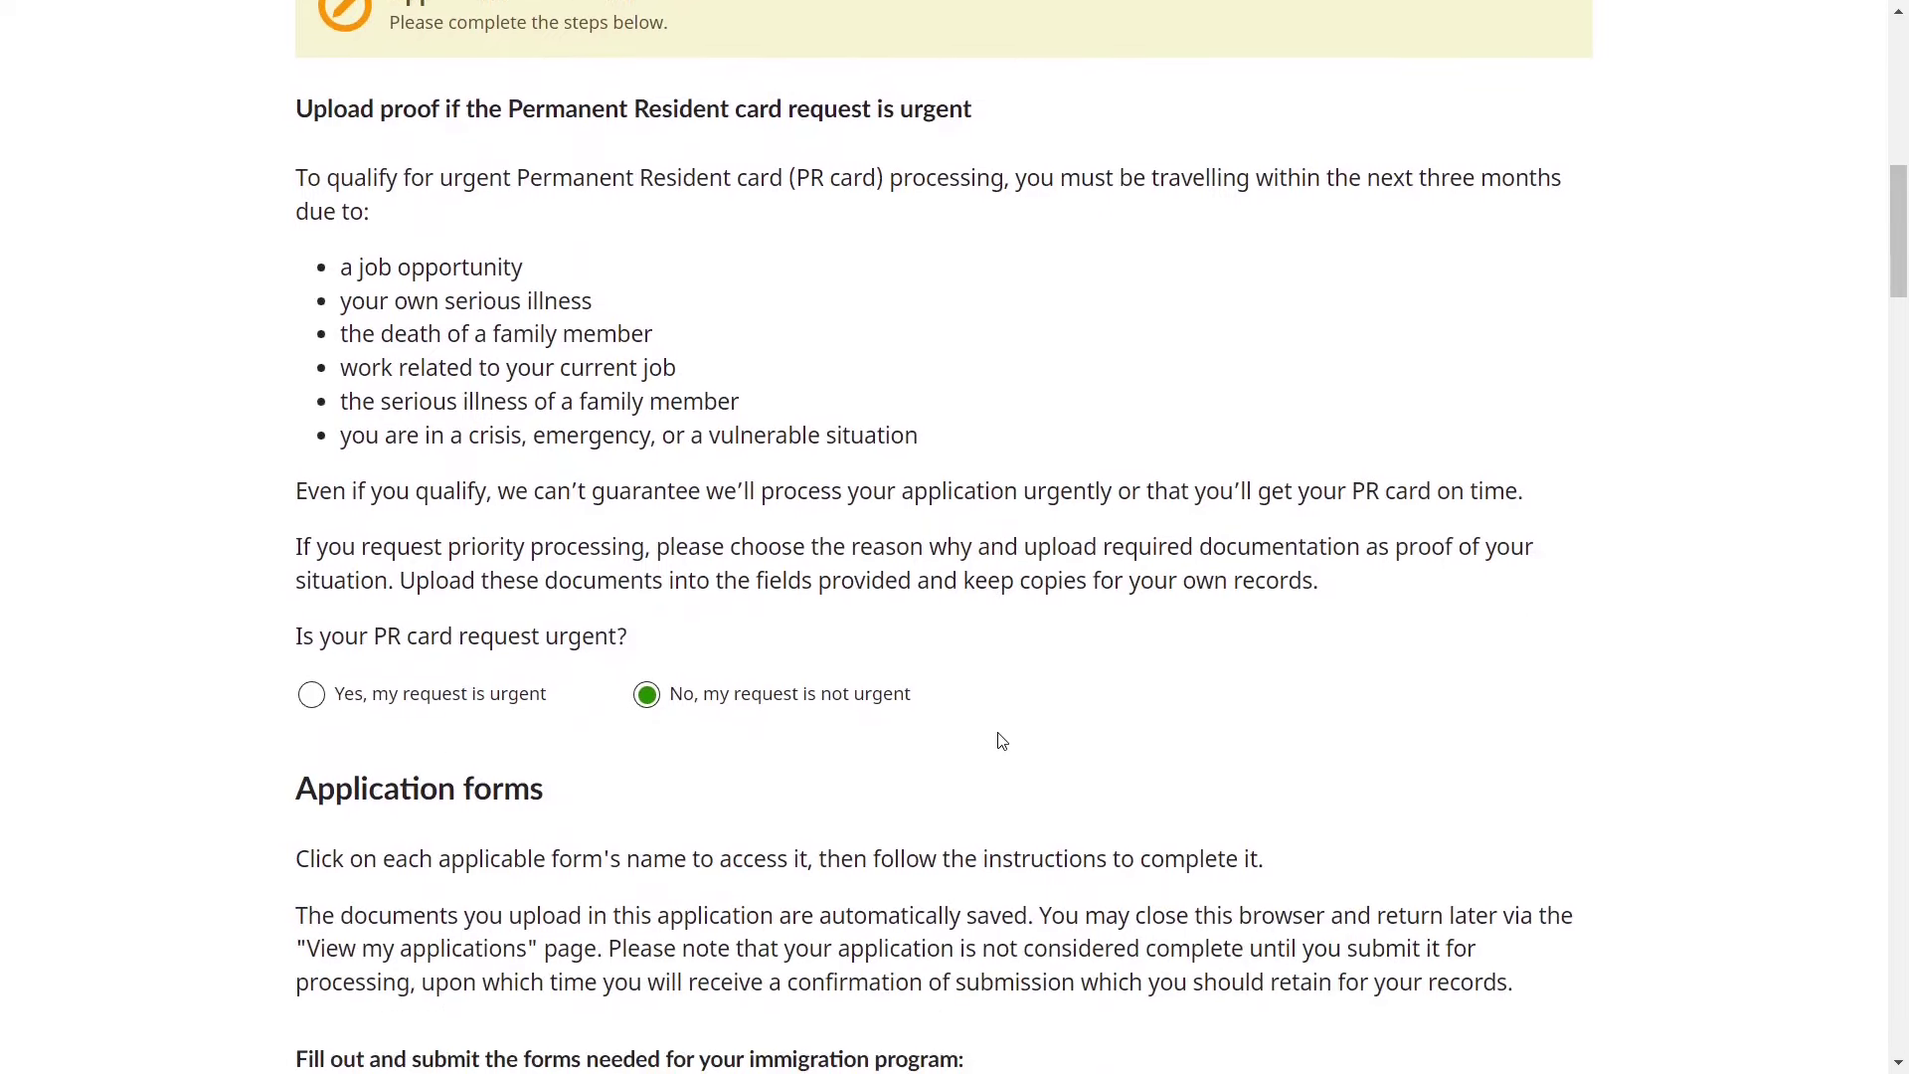
{"action": "left_click_drag", "start_coordinate": [298, 844], "coordinate": [690, 852]}
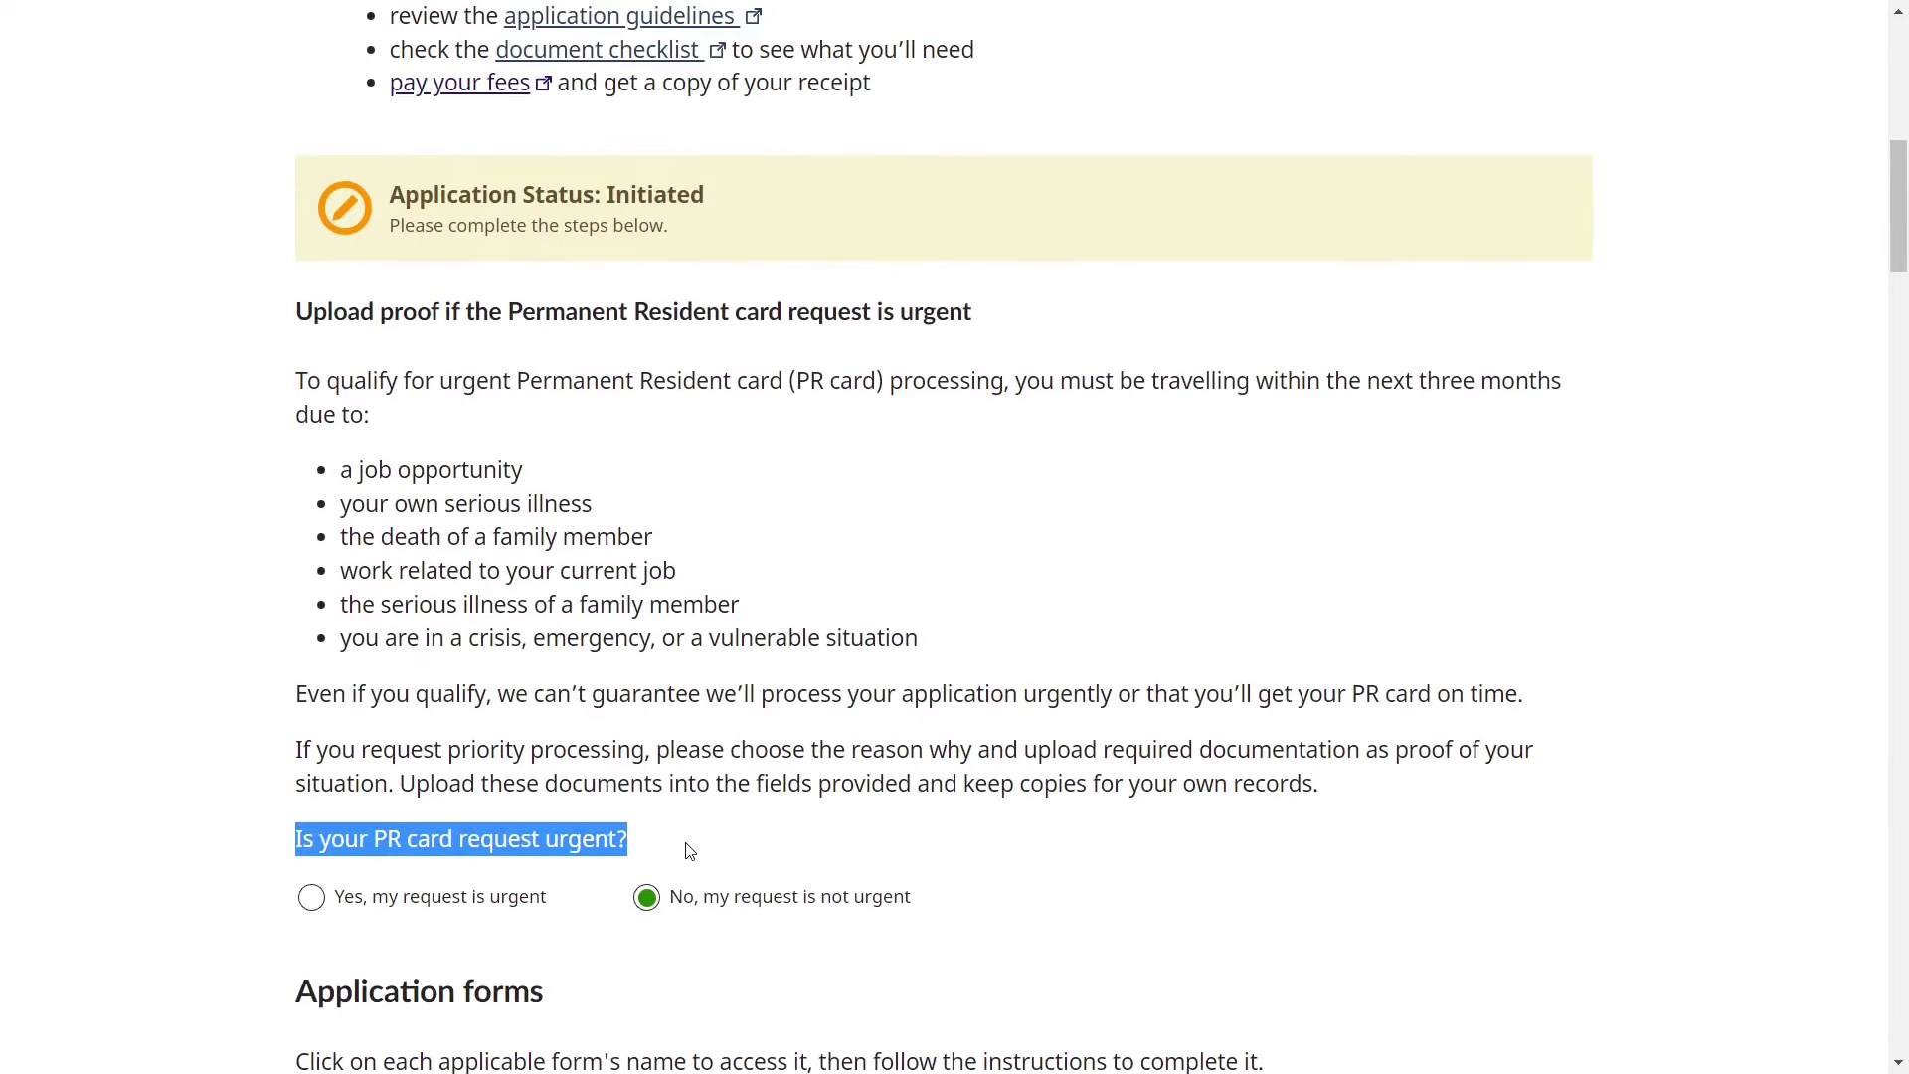
{"action": "left_click", "coordinate": [400, 955]}
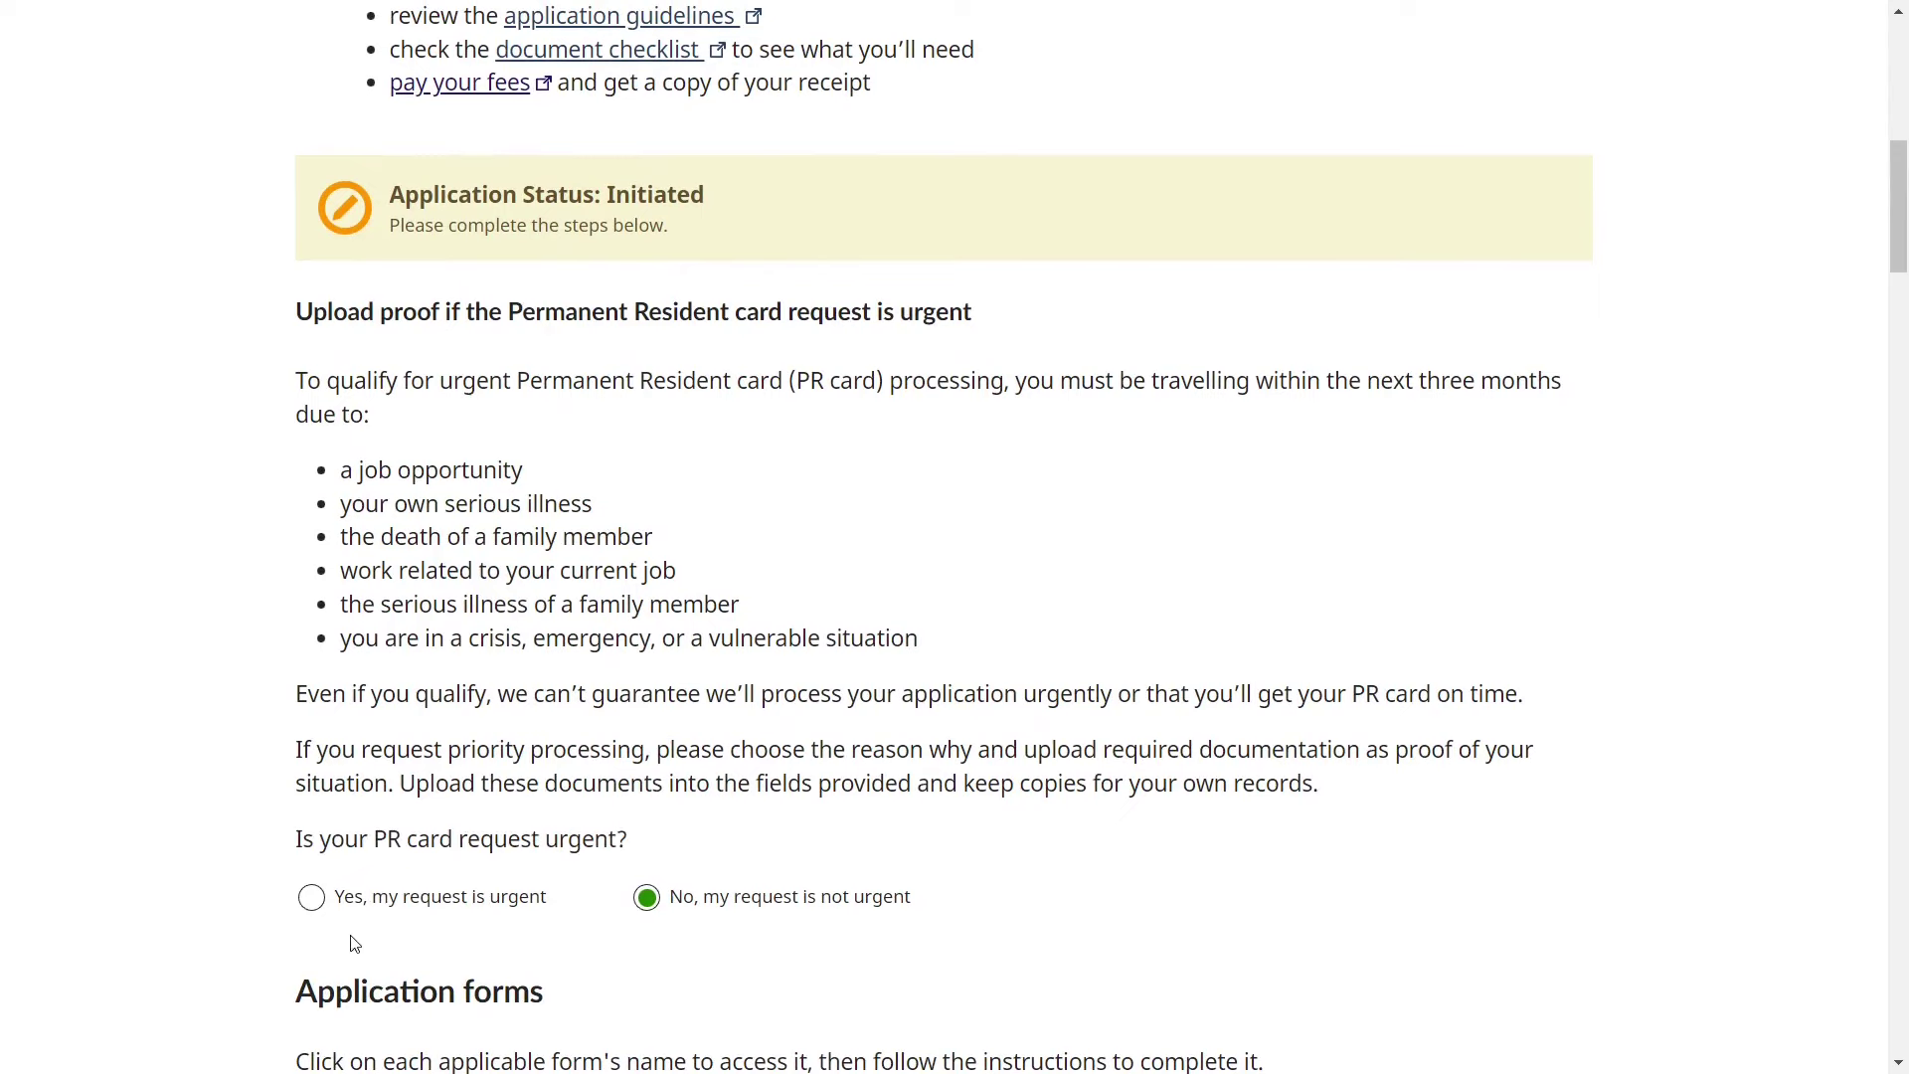
{"action": "left_click", "coordinate": [311, 907]}
- Choose 'Your own serious illness' as the urgency reason and cancel the document upload
{"action": "scroll", "coordinate": [314, 908], "scroll_direction": "down", "scroll_amount": 3}
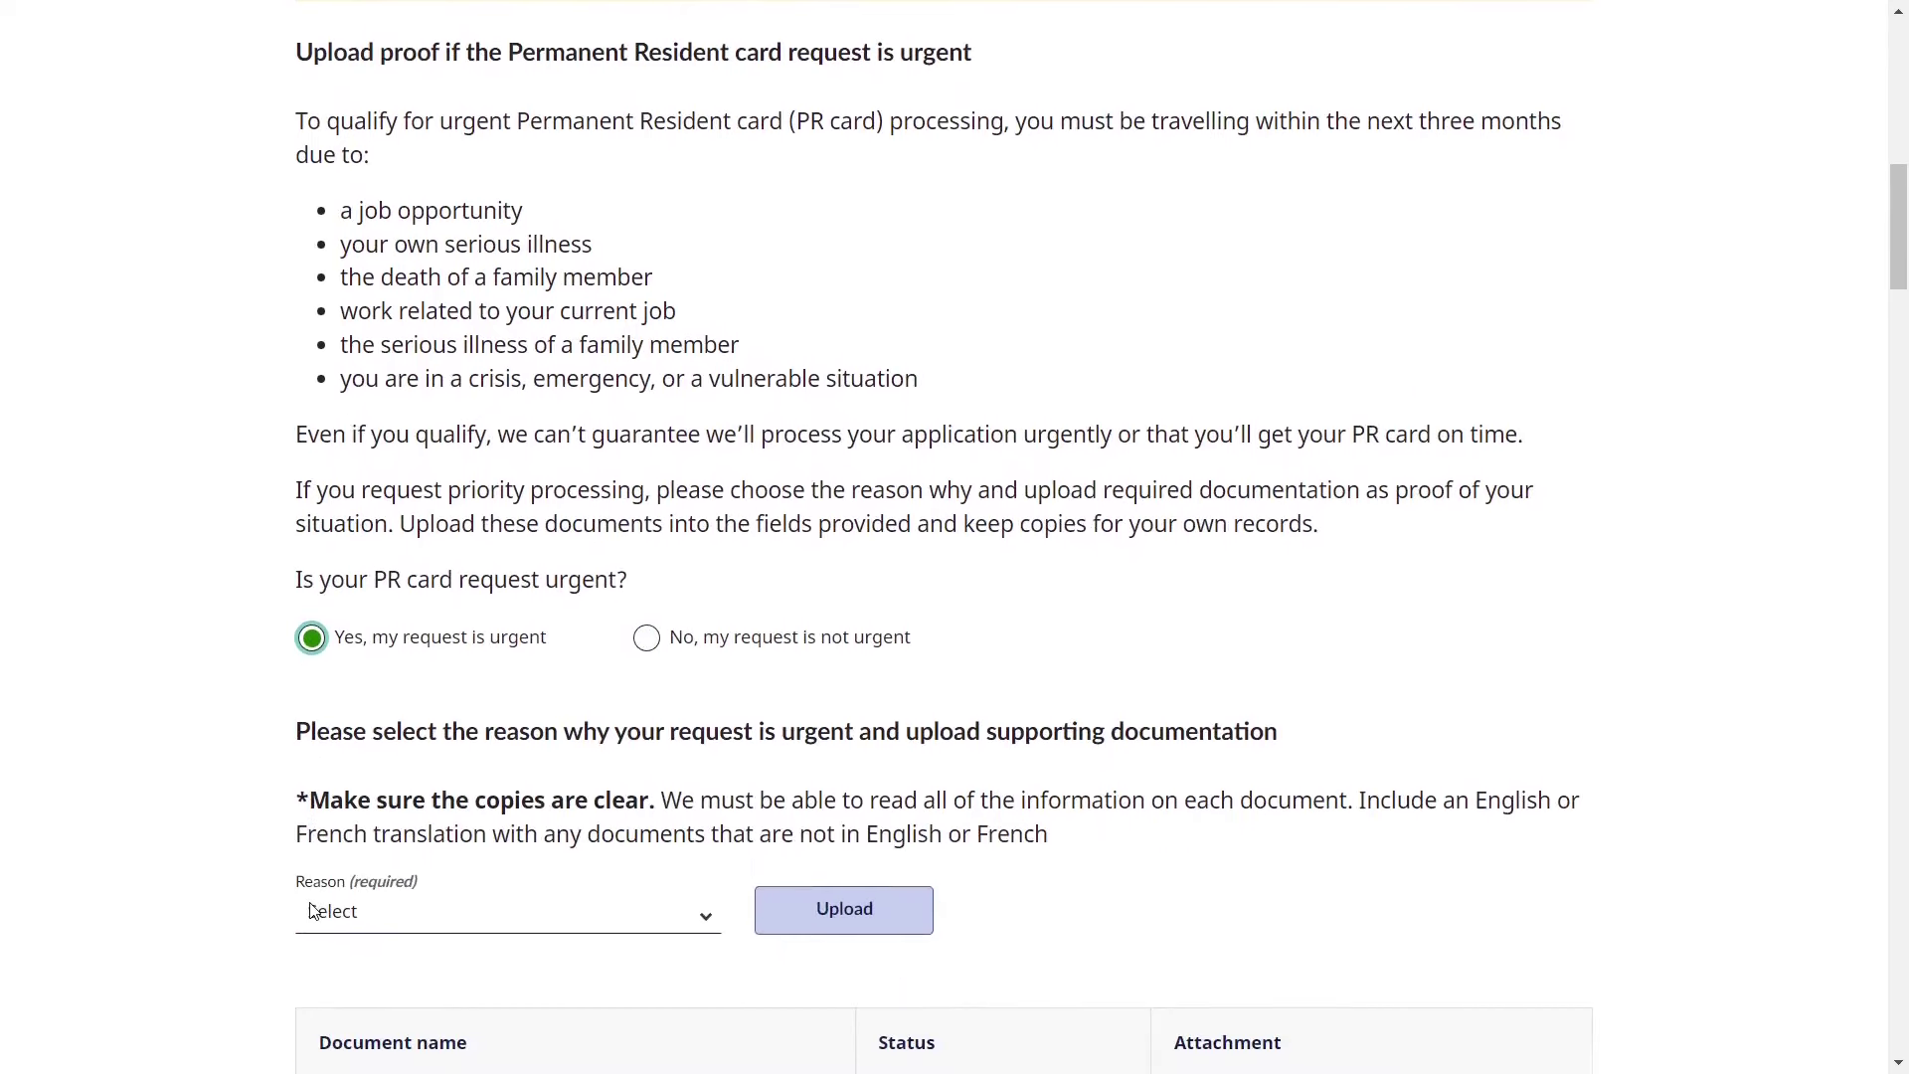
{"action": "left_click", "coordinate": [419, 869]}
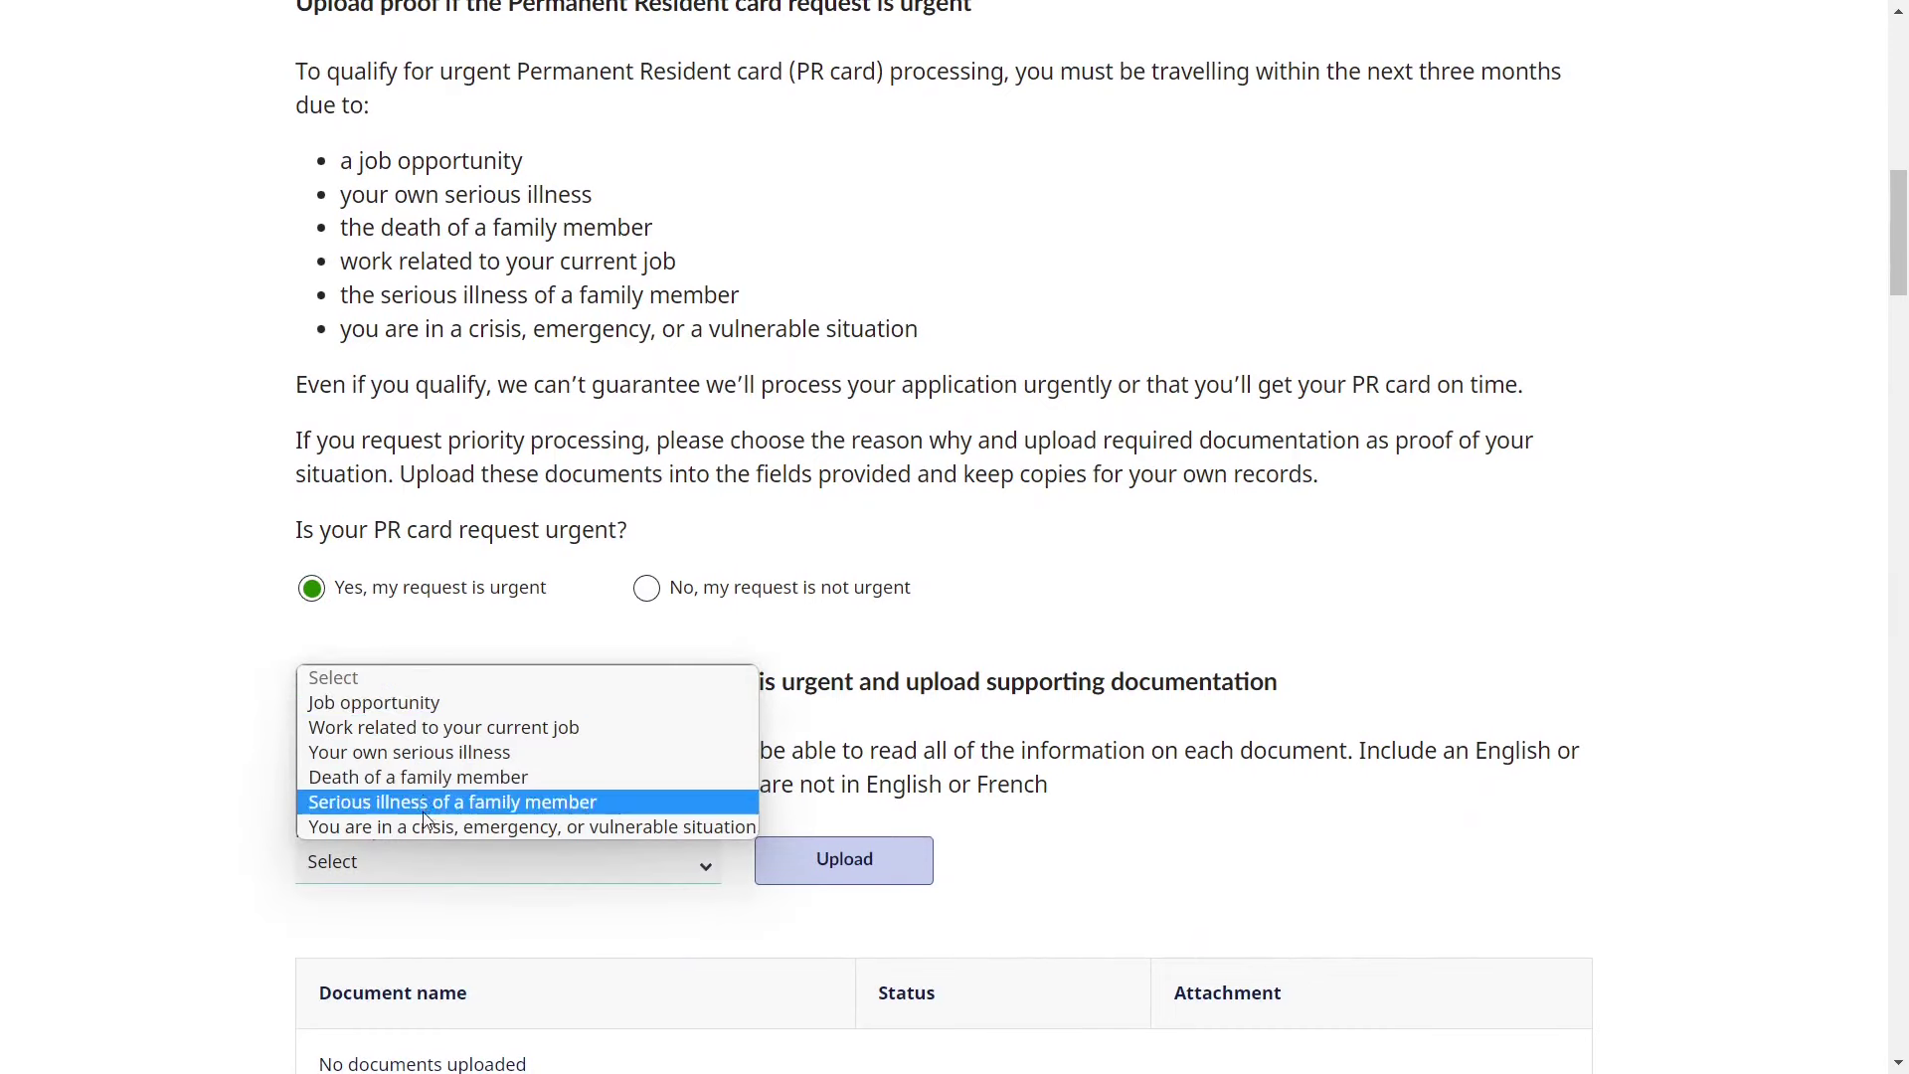
{"action": "left_click", "coordinate": [436, 758]}
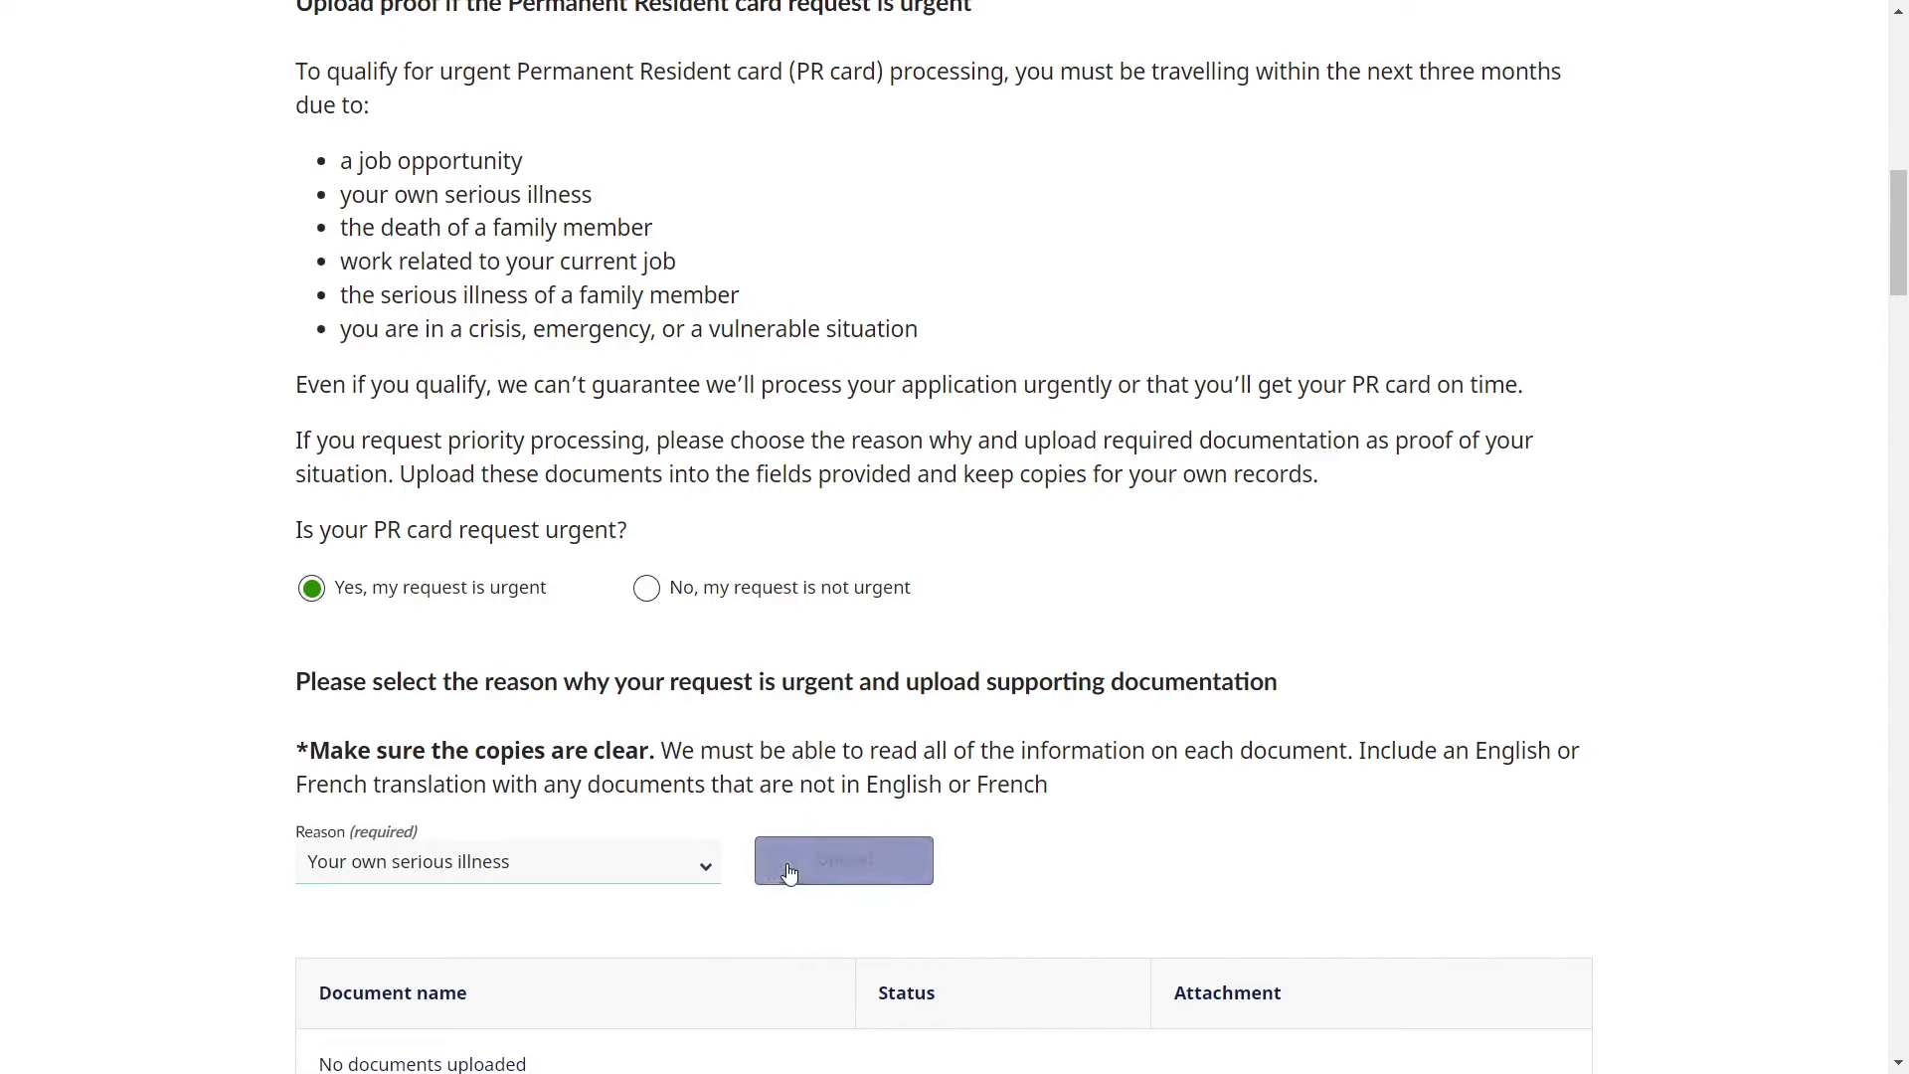
{"action": "left_click", "coordinate": [825, 863]}
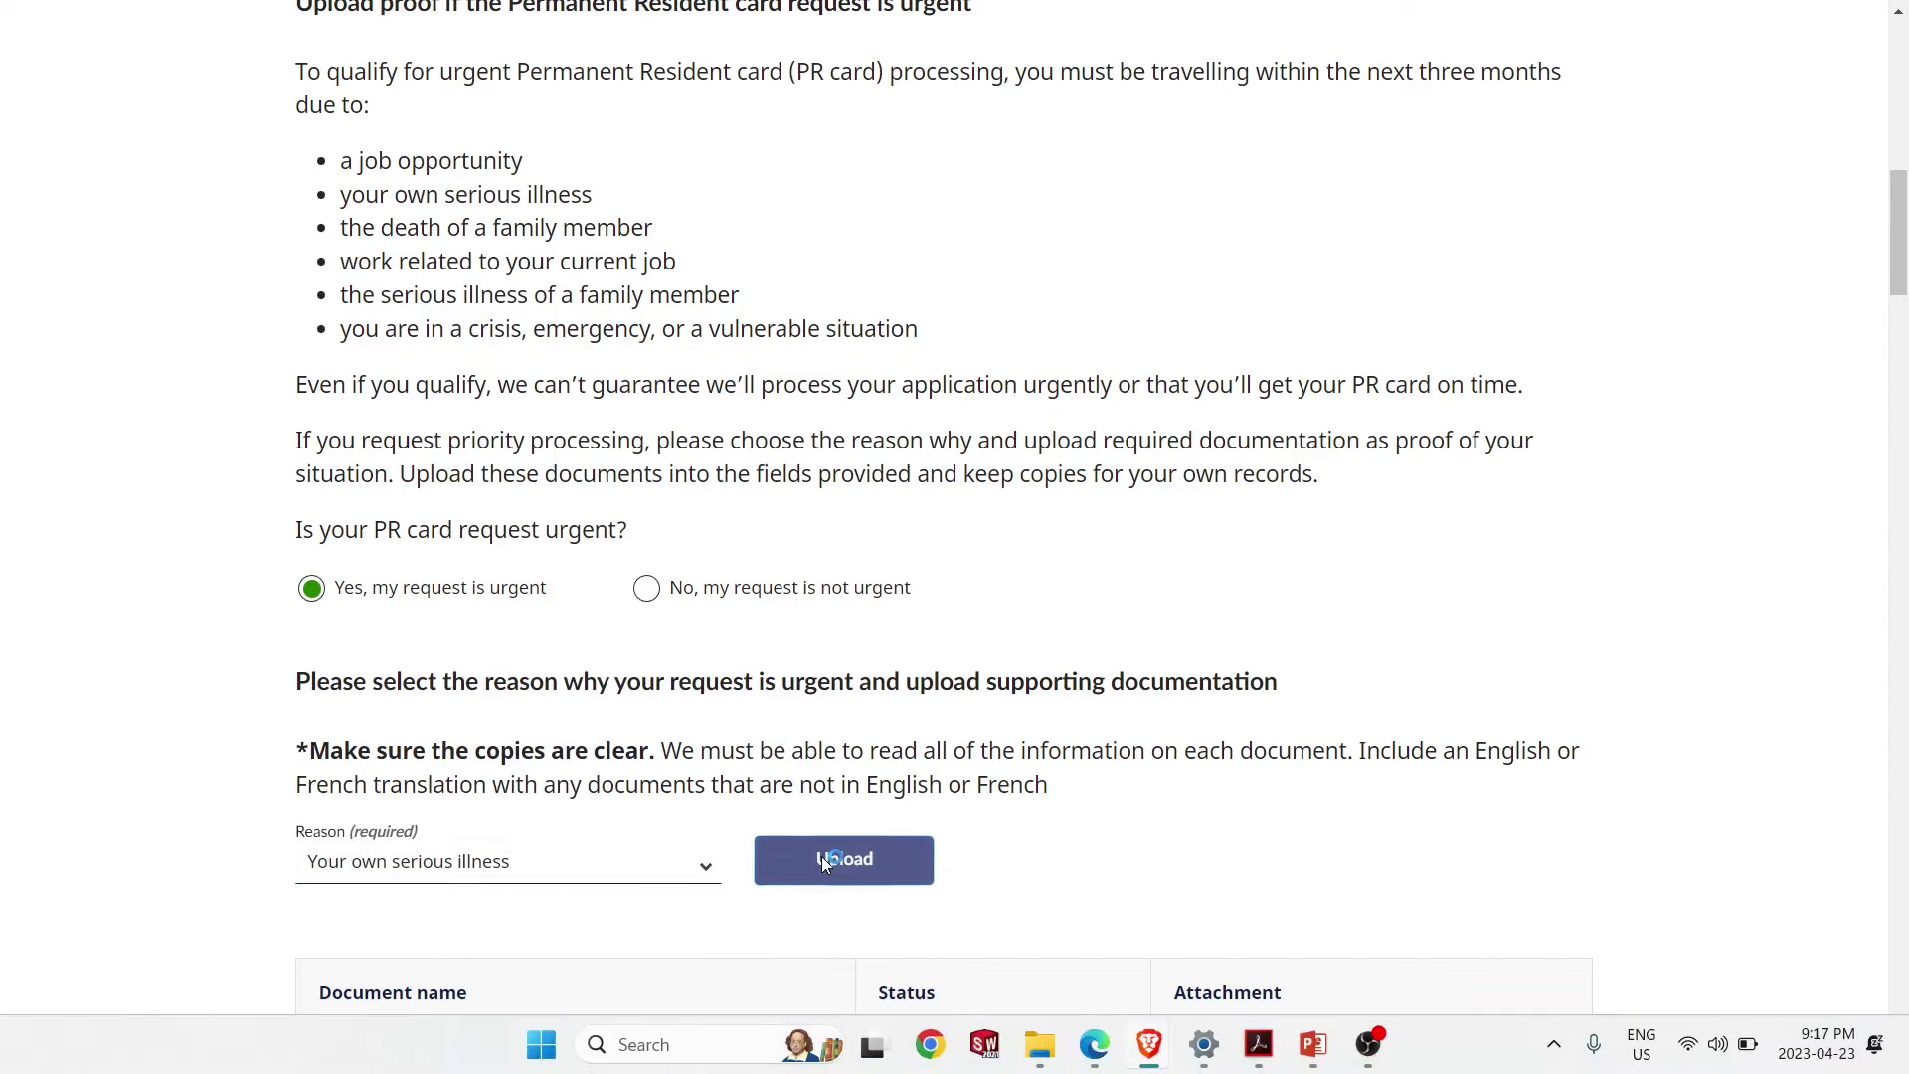
{"action": "key", "text": "Escape"}
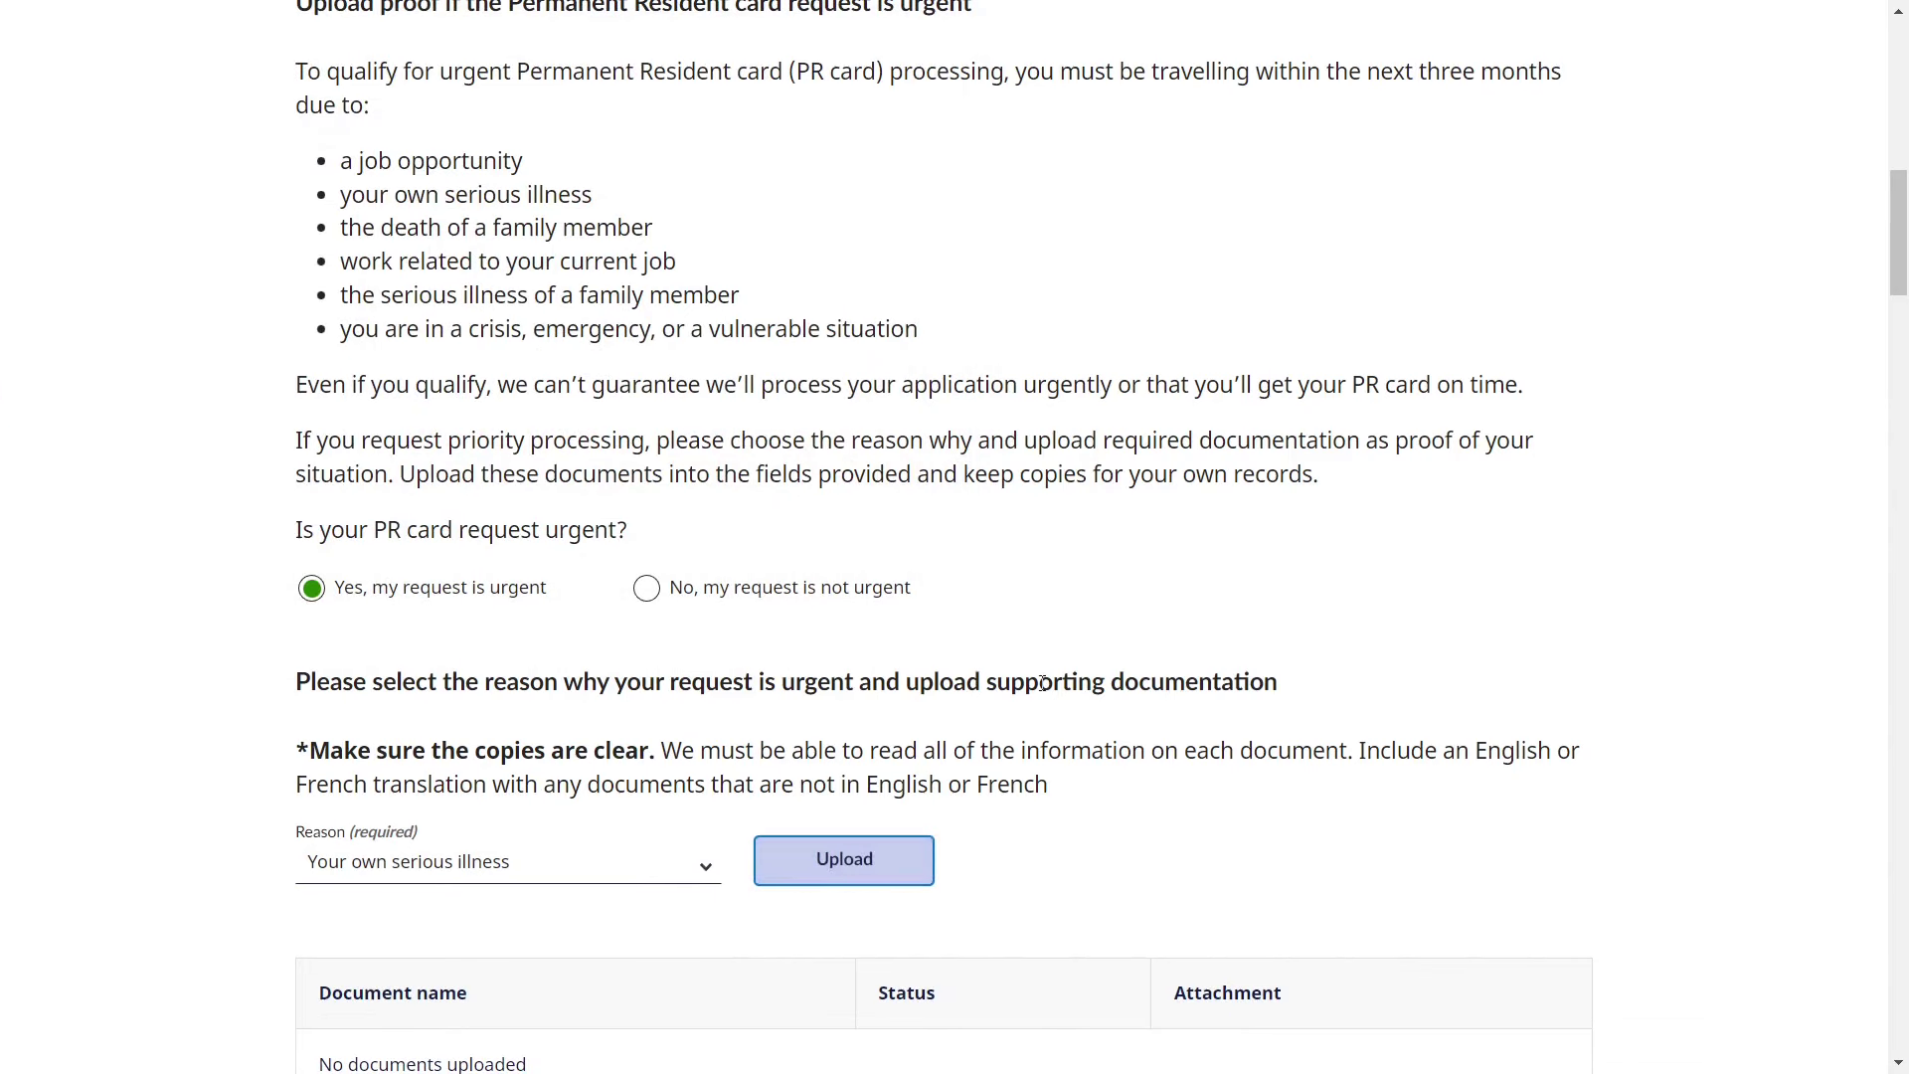
- Mark the request 'No, my request is not urgent' and scroll to the Application forms table
{"action": "left_click", "coordinate": [646, 588]}
{"action": "scroll", "coordinate": [844, 722], "scroll_direction": "down", "scroll_amount": 3}
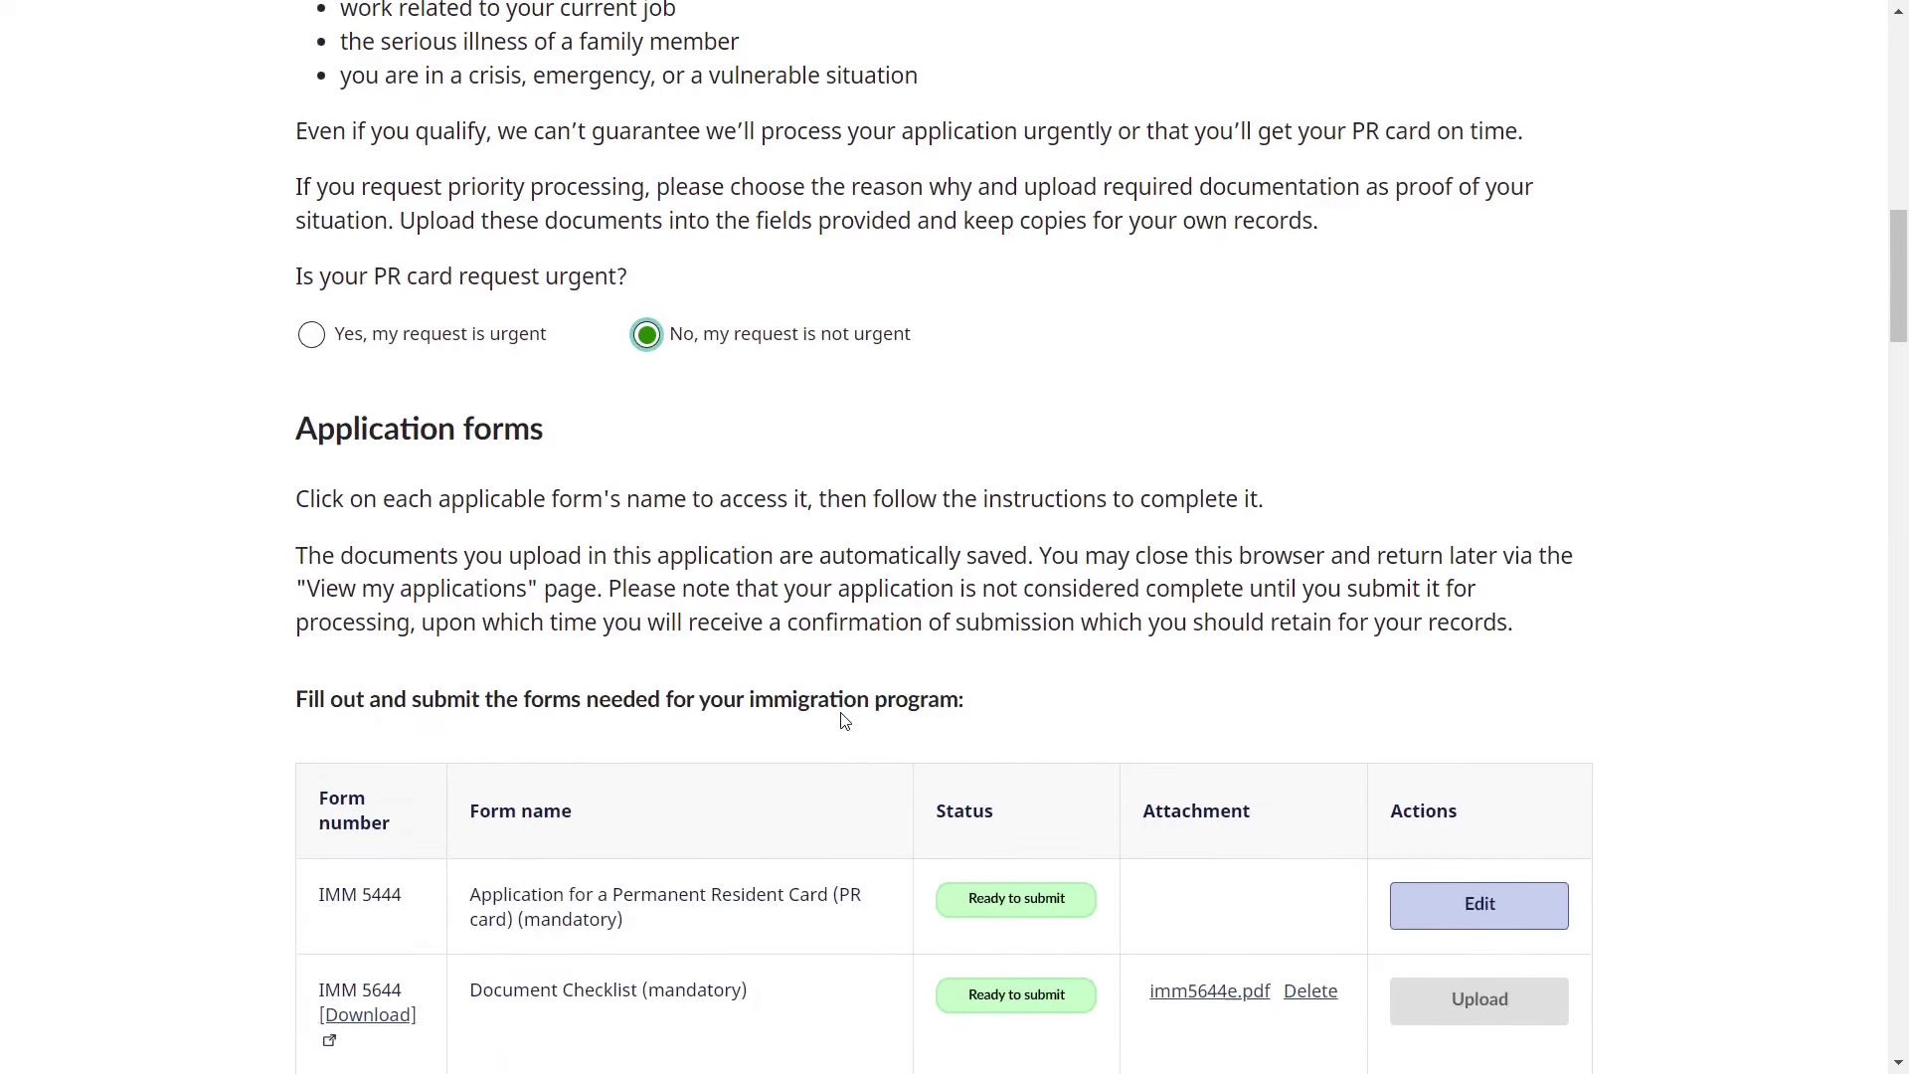
{"action": "scroll", "coordinate": [844, 722], "scroll_direction": "down", "scroll_amount": 1}
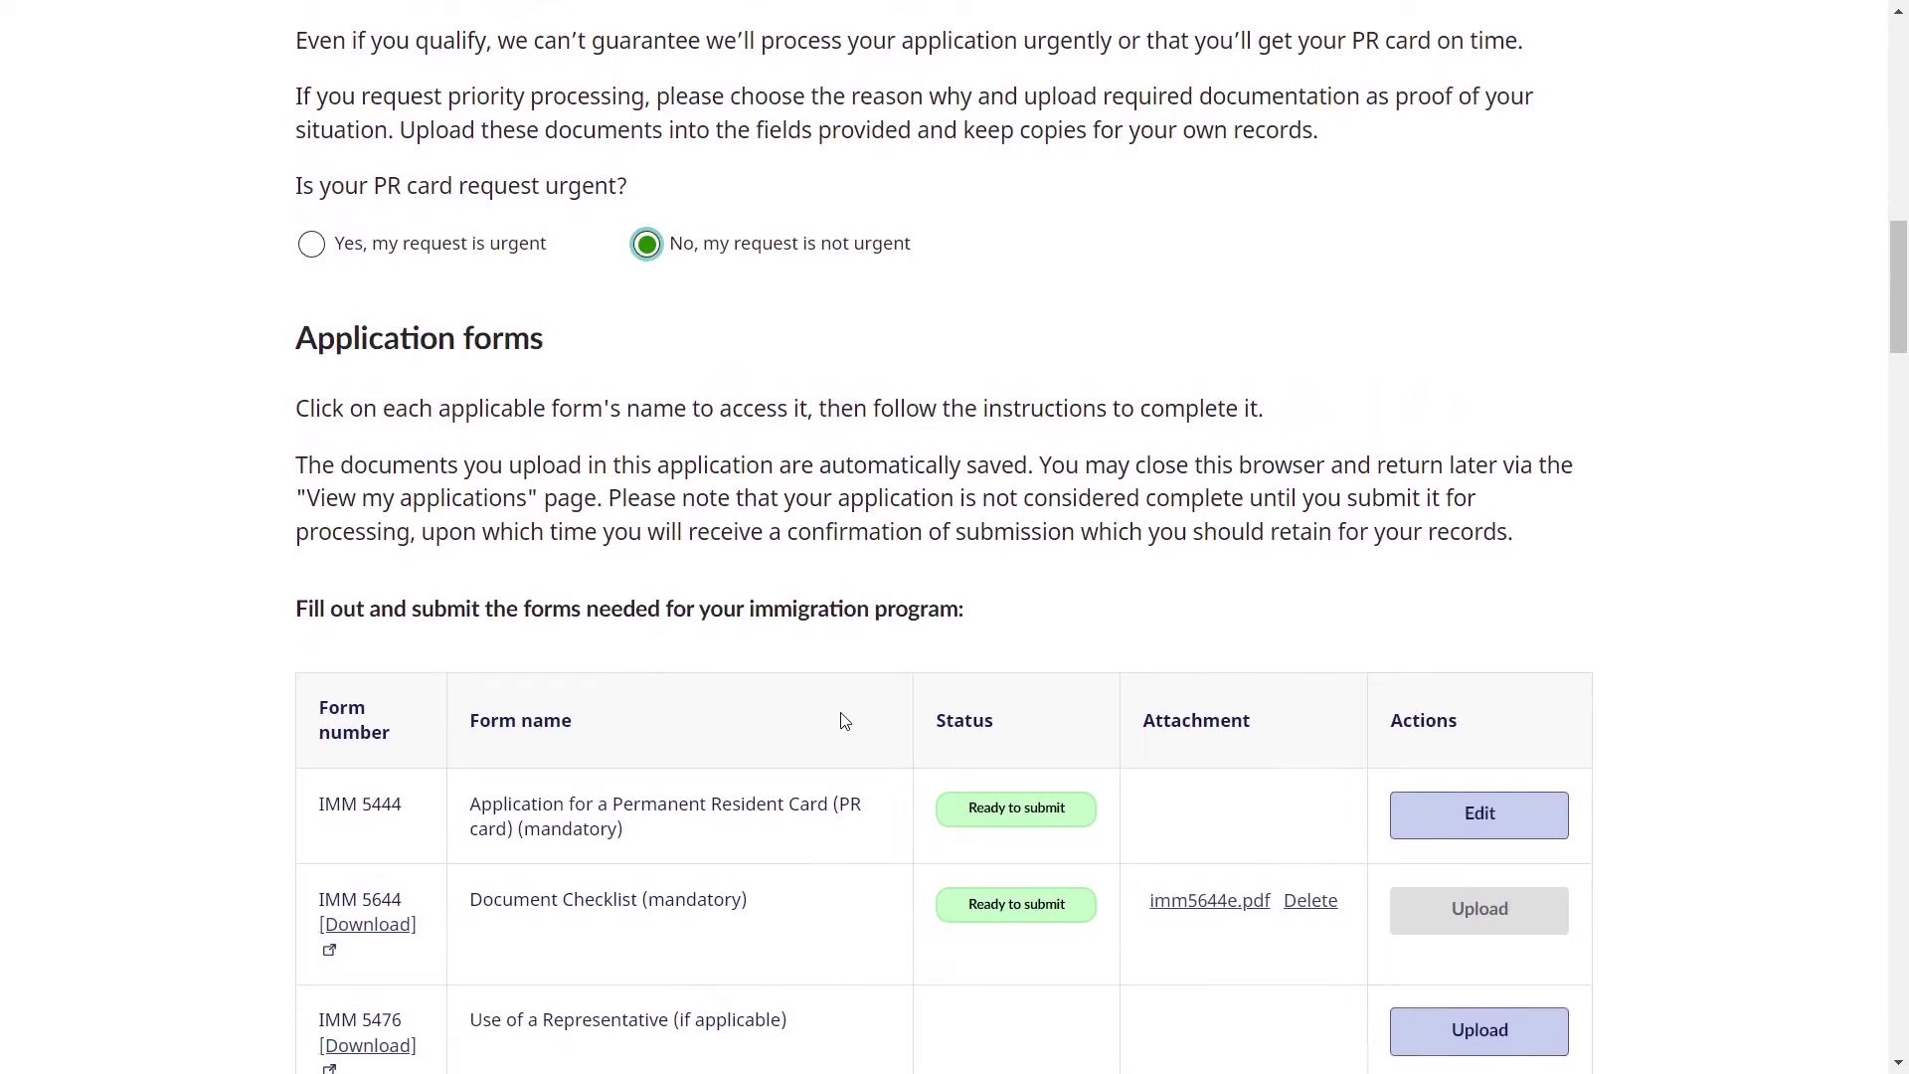
{"action": "scroll", "coordinate": [844, 722], "scroll_direction": "down", "scroll_amount": 3}
{"action": "right_click", "coordinate": [840, 712]}
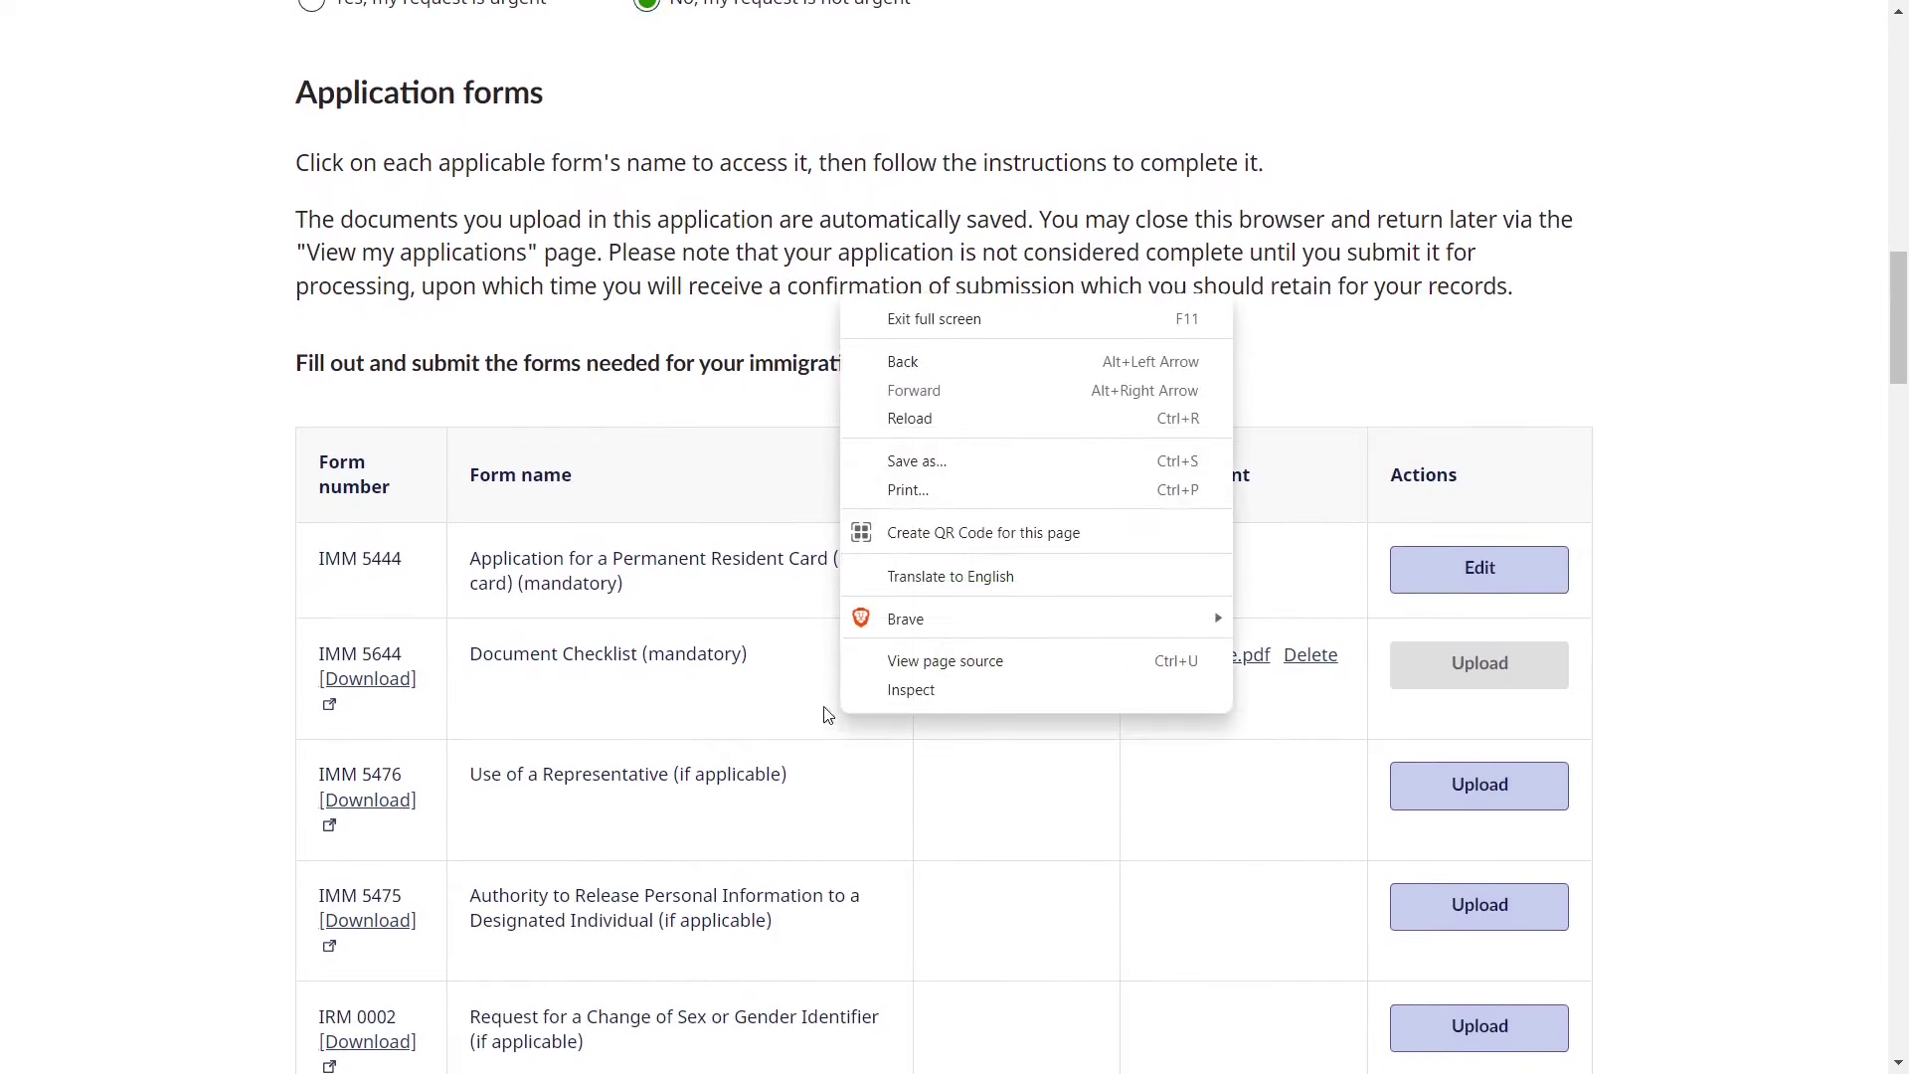
{"action": "left_click", "coordinate": [664, 515]}
{"action": "scroll", "coordinate": [666, 512], "scroll_direction": "down", "scroll_amount": 3}
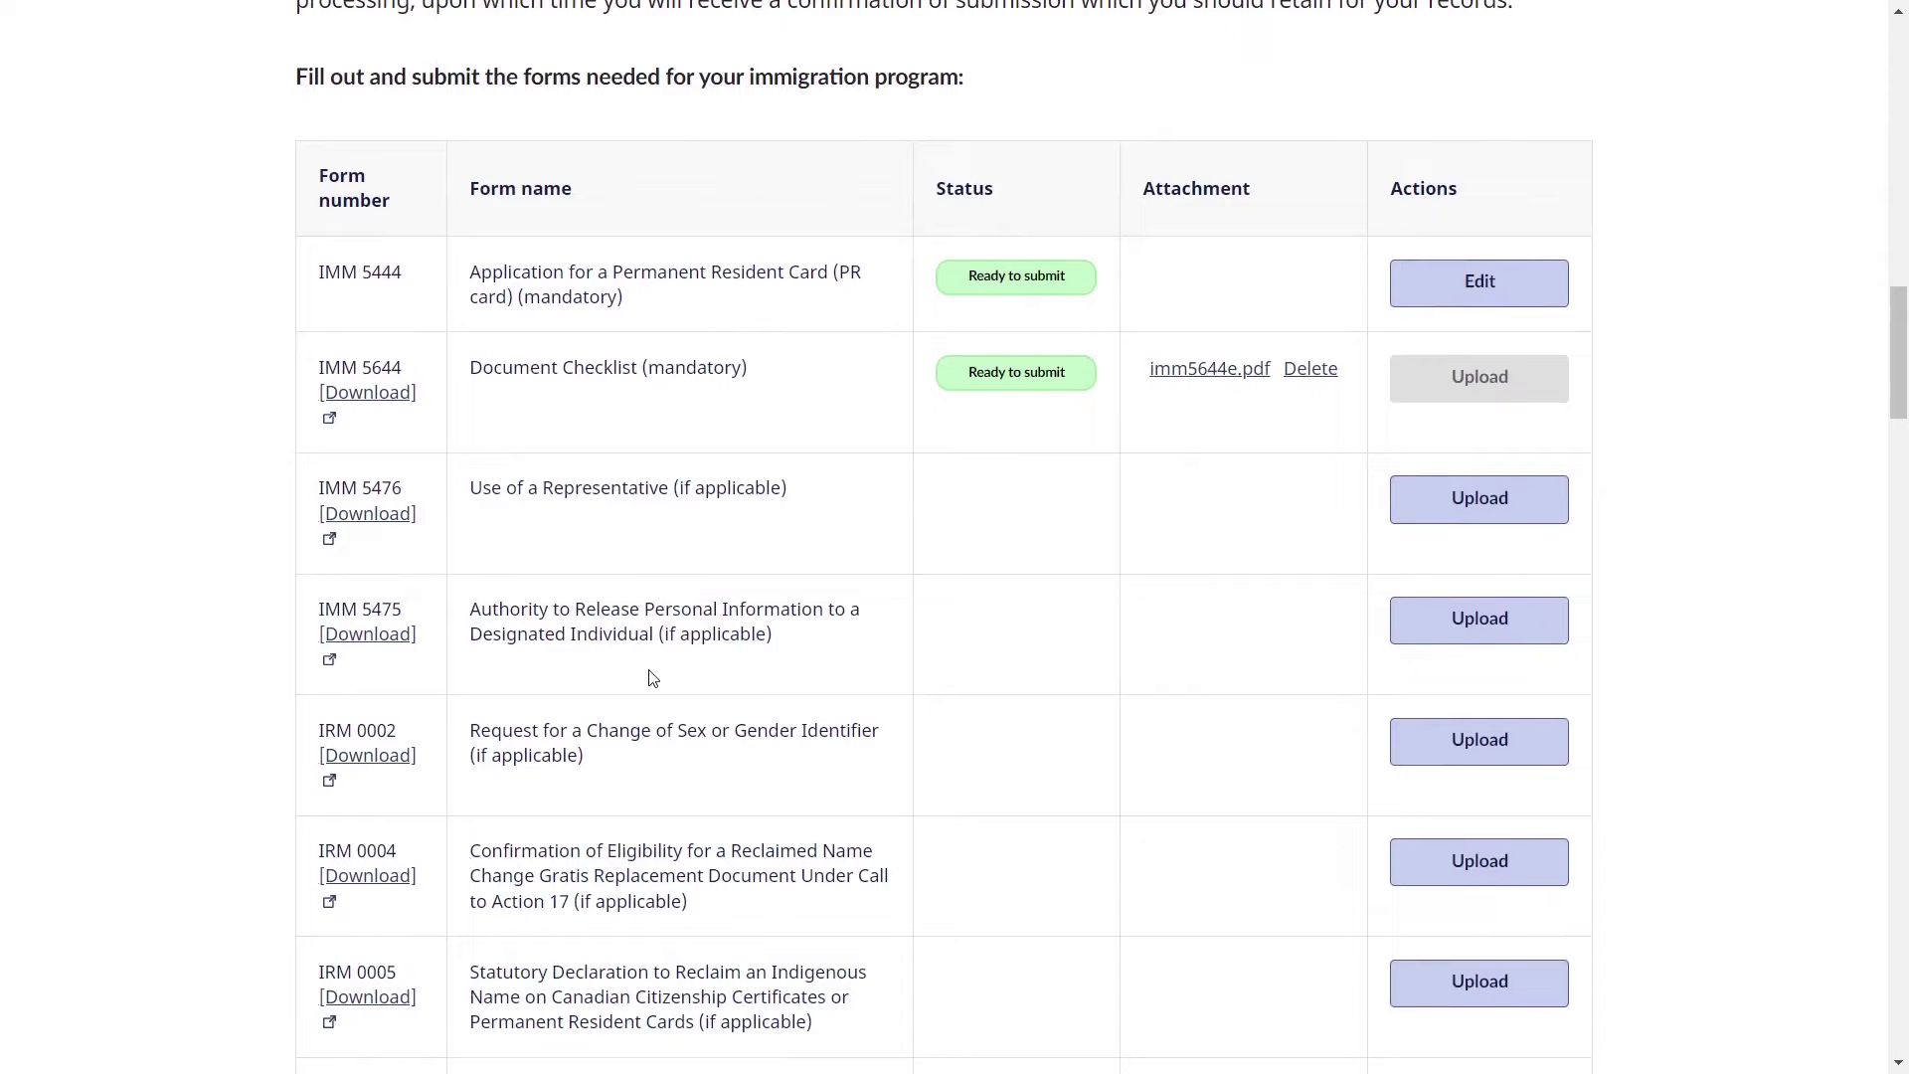
{"action": "scroll", "coordinate": [610, 554], "scroll_direction": "down", "scroll_amount": 2}
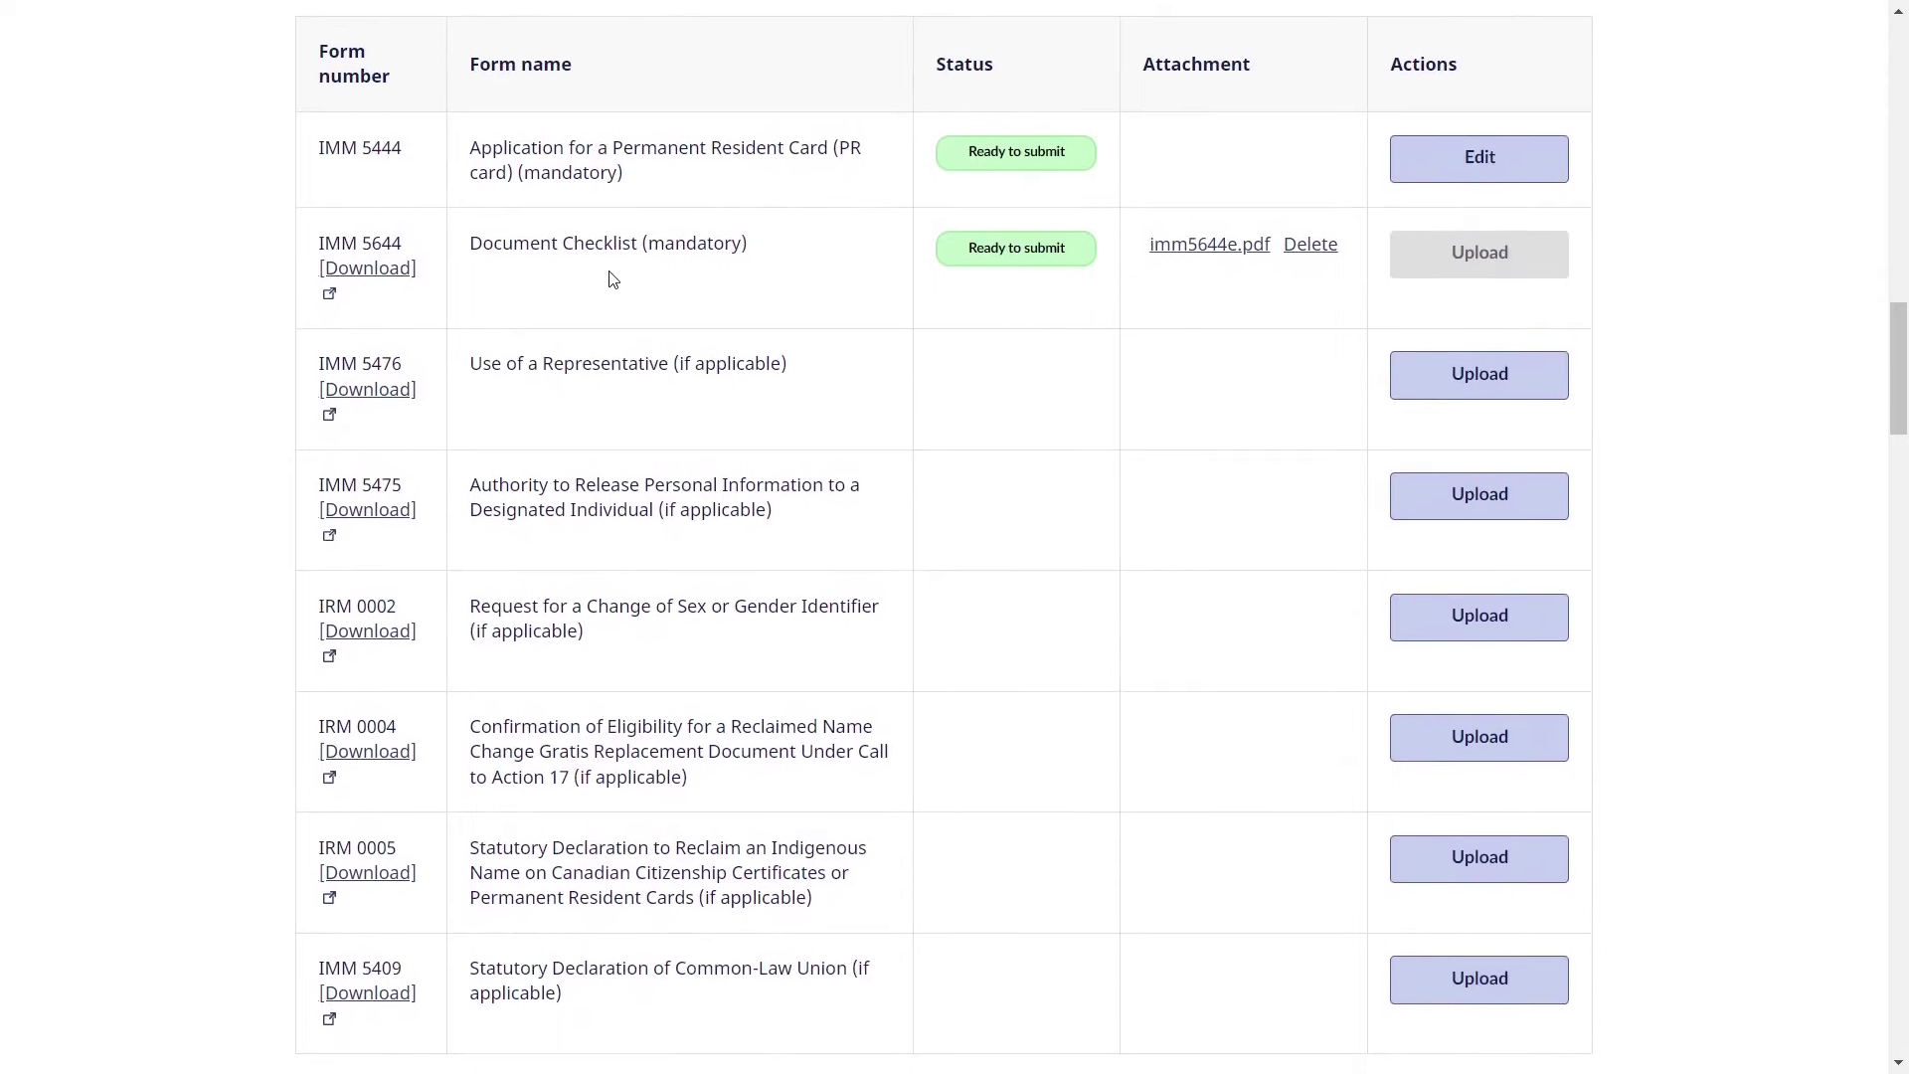
- Review the mandatory IMM 5444 and IMM 5644 rows in the Application forms table
{"action": "triple_click", "coordinate": [373, 149]}
{"action": "left_click", "coordinate": [392, 241]}
{"action": "triple_click", "coordinate": [392, 241]}
{"action": "left_click", "coordinate": [519, 251]}
{"action": "double_click", "coordinate": [700, 245]}
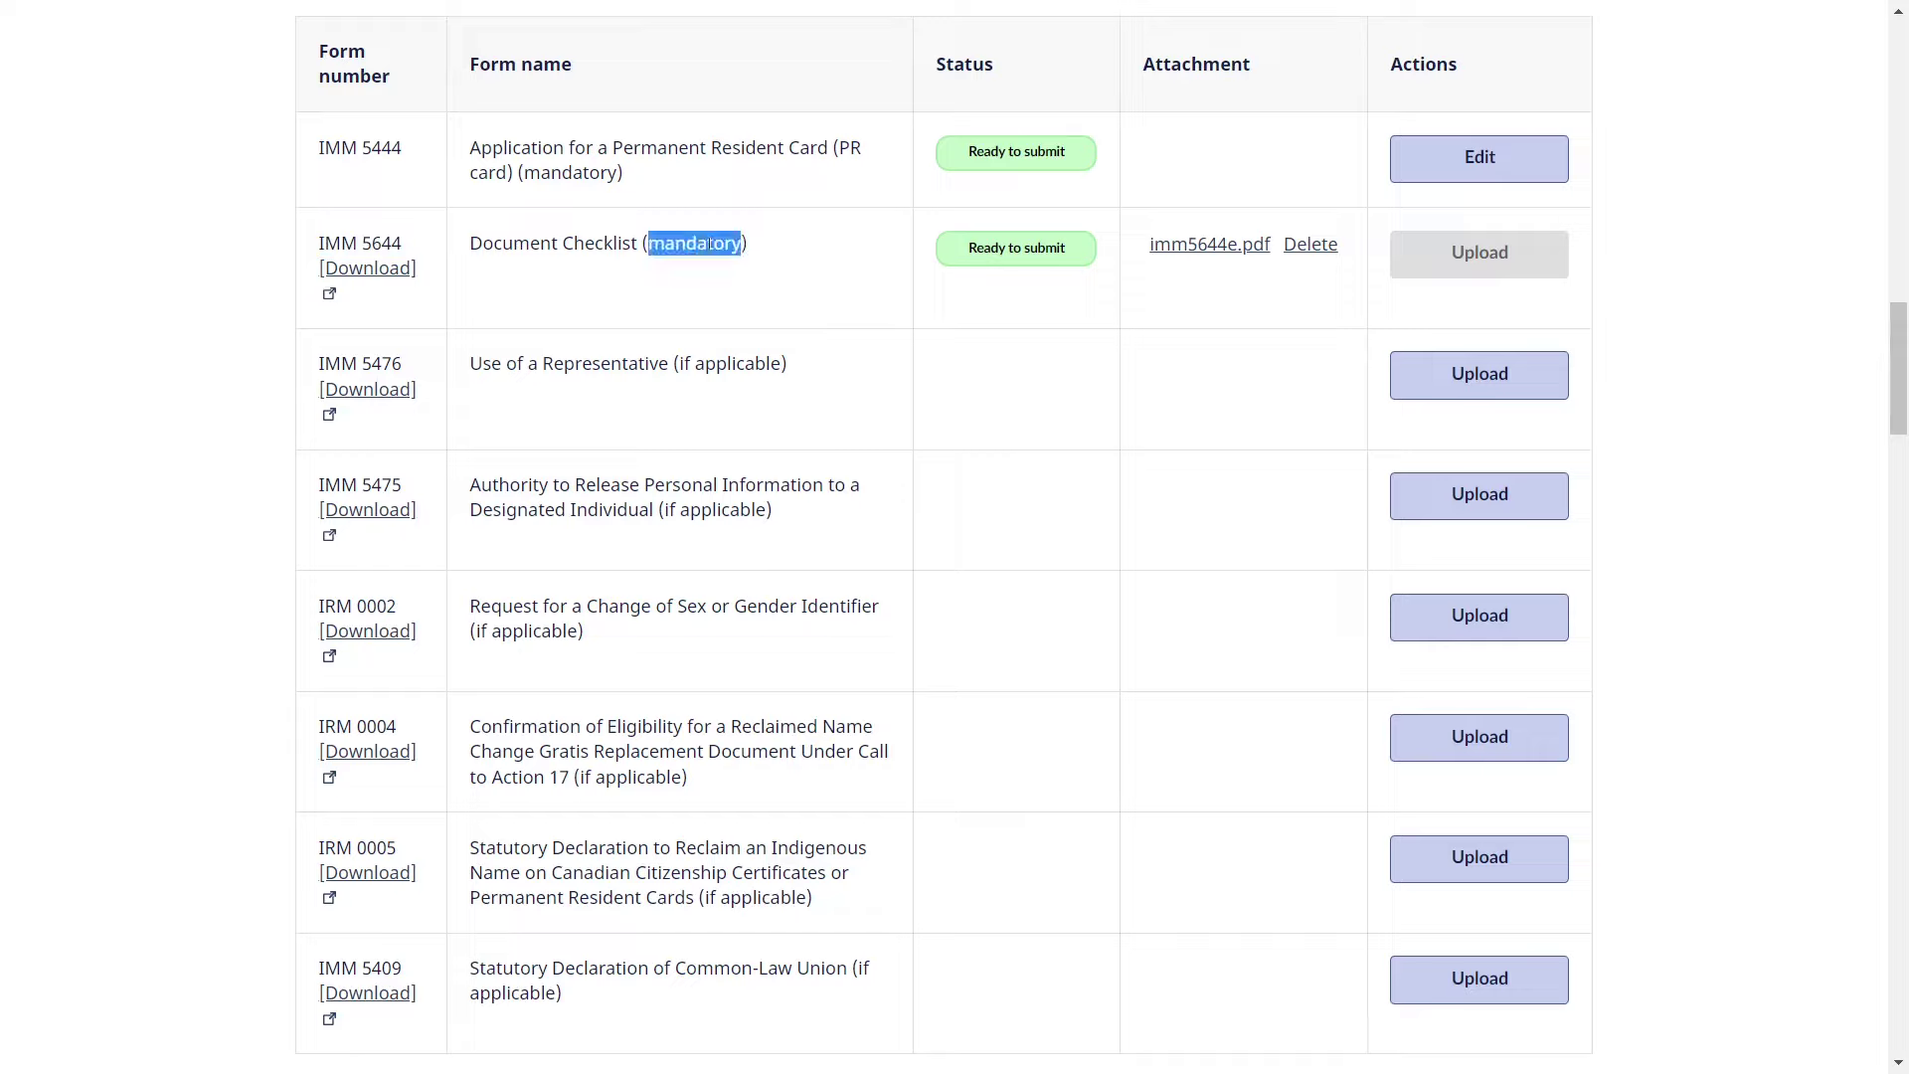
{"action": "double_click", "coordinate": [581, 172]}
{"action": "left_click", "coordinate": [723, 216]}
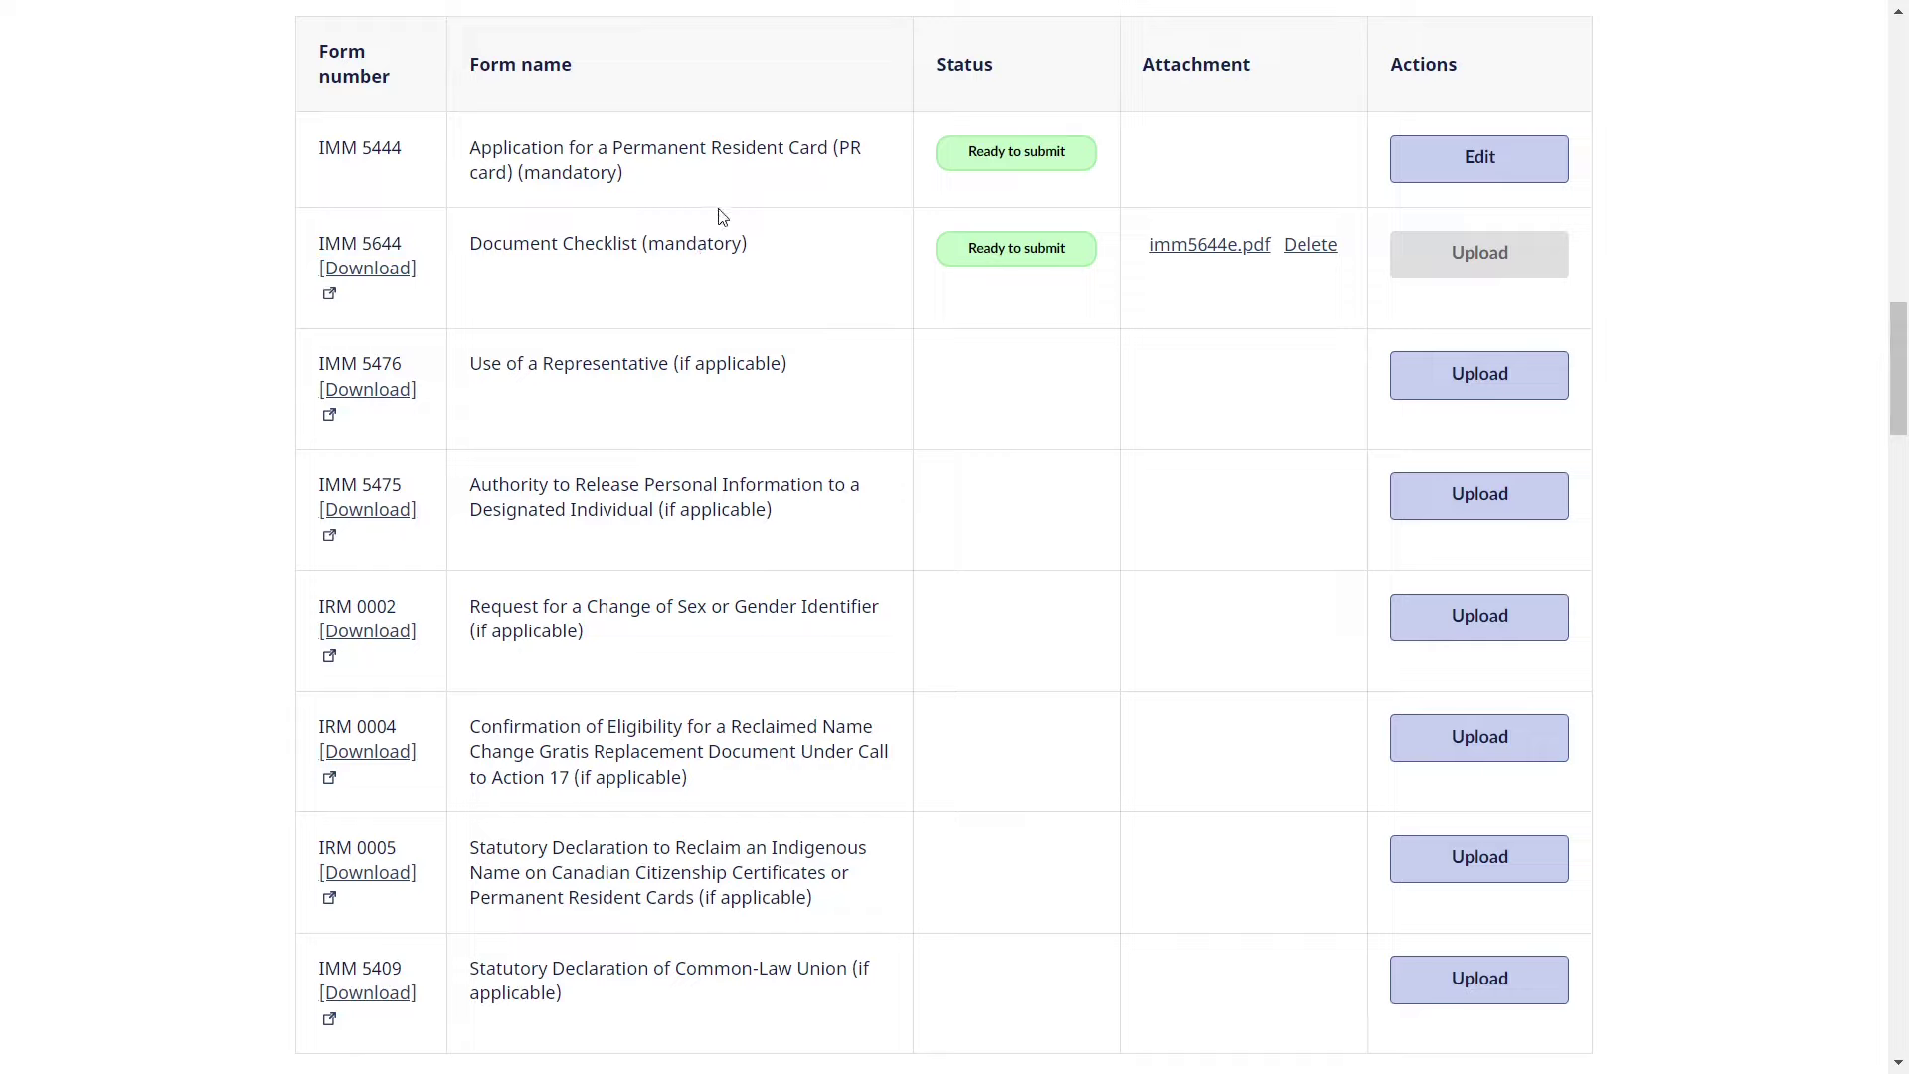
{"action": "left_click_drag", "start_coordinate": [469, 149], "coordinate": [734, 285]}
{"action": "left_click", "coordinate": [736, 286]}
{"action": "scroll", "coordinate": [705, 410], "scroll_direction": "down", "scroll_amount": 1}
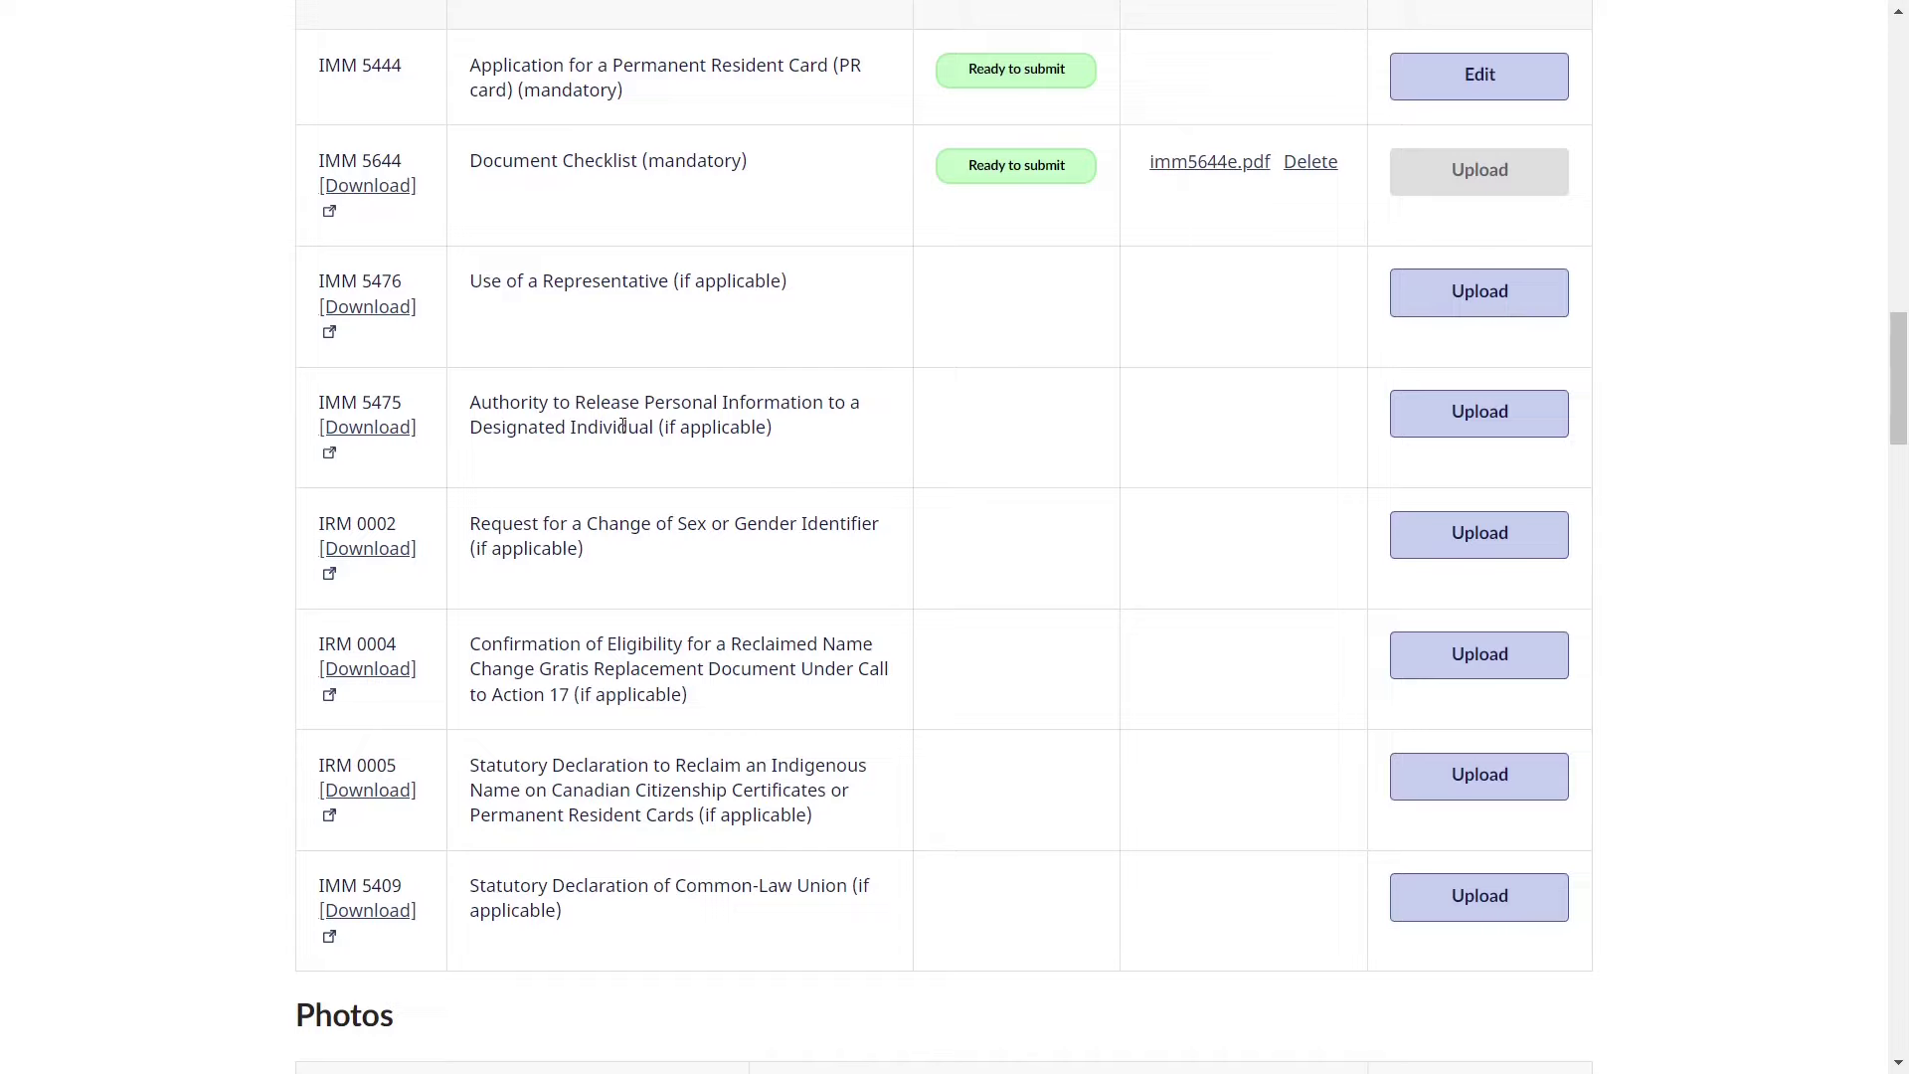
{"action": "scroll", "coordinate": [624, 426], "scroll_direction": "up", "scroll_amount": 1}
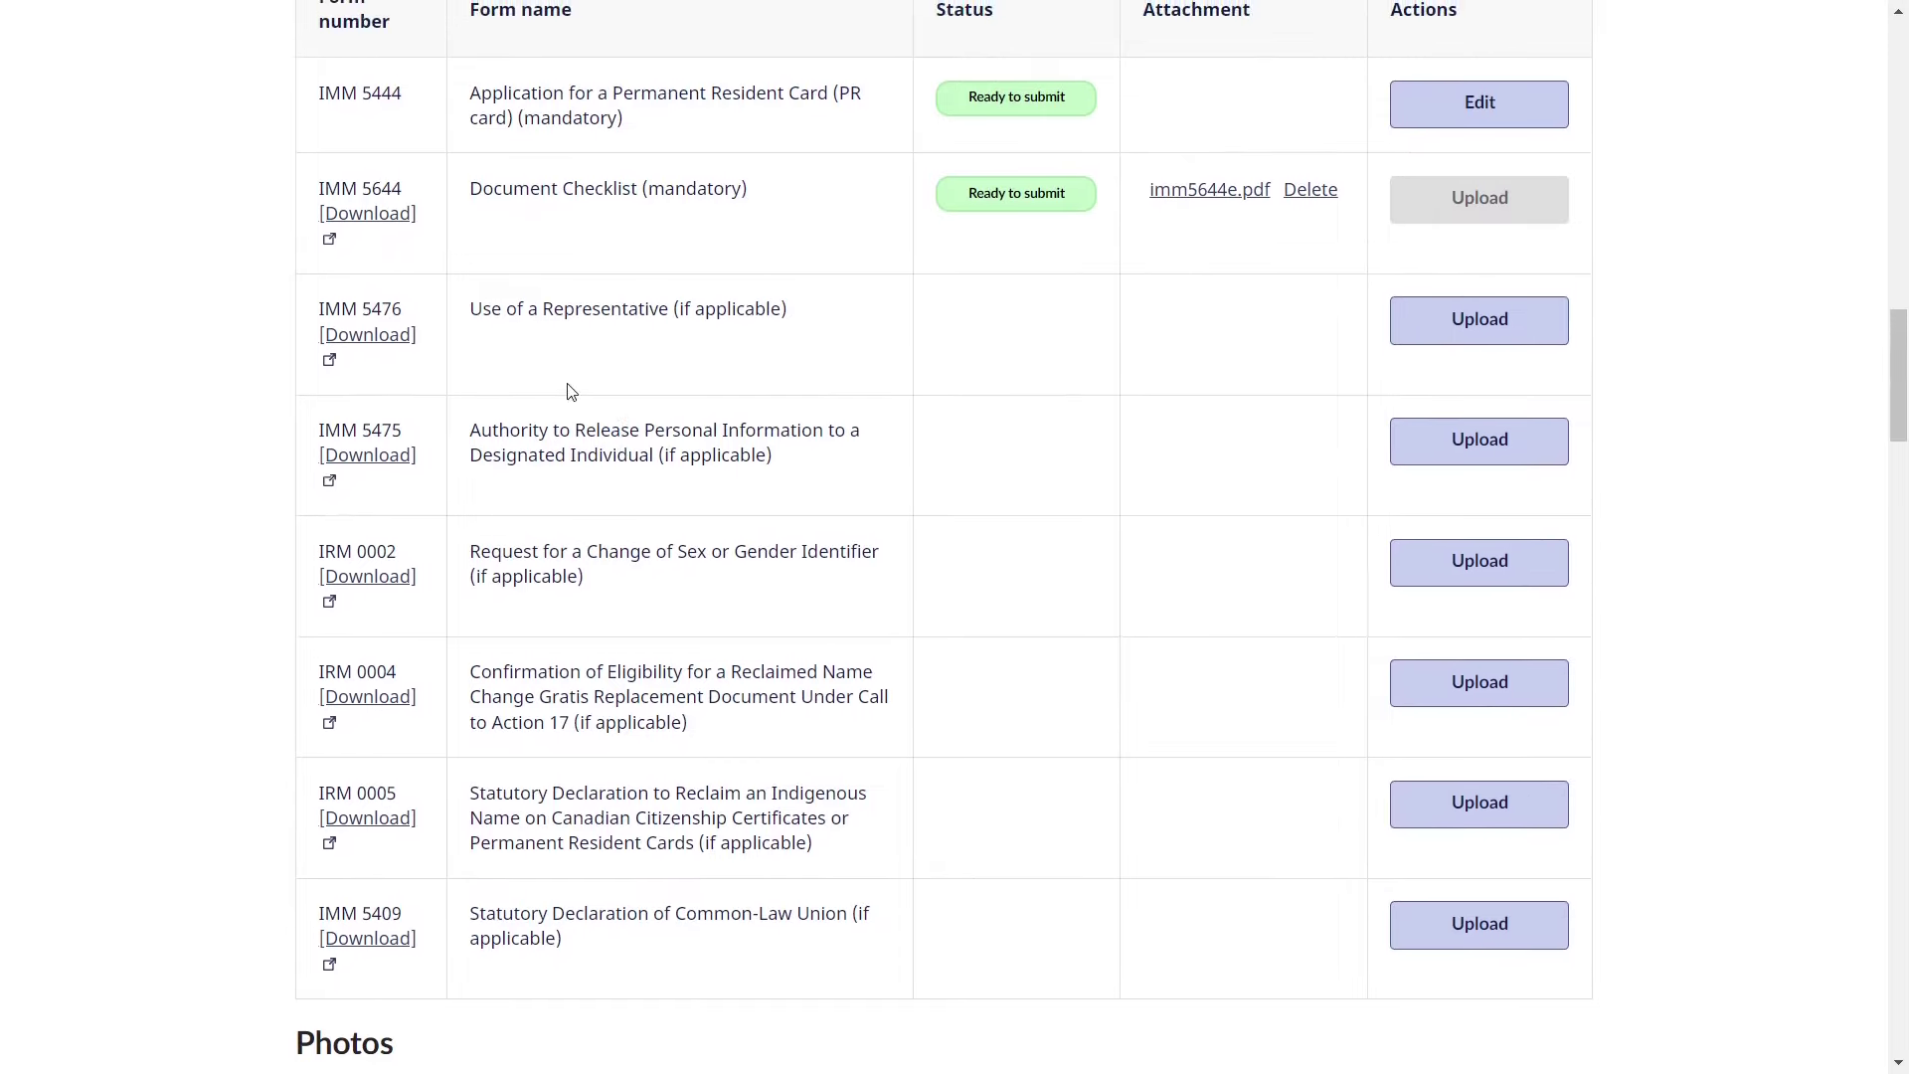
{"action": "left_click_drag", "start_coordinate": [471, 309], "coordinate": [793, 323]}
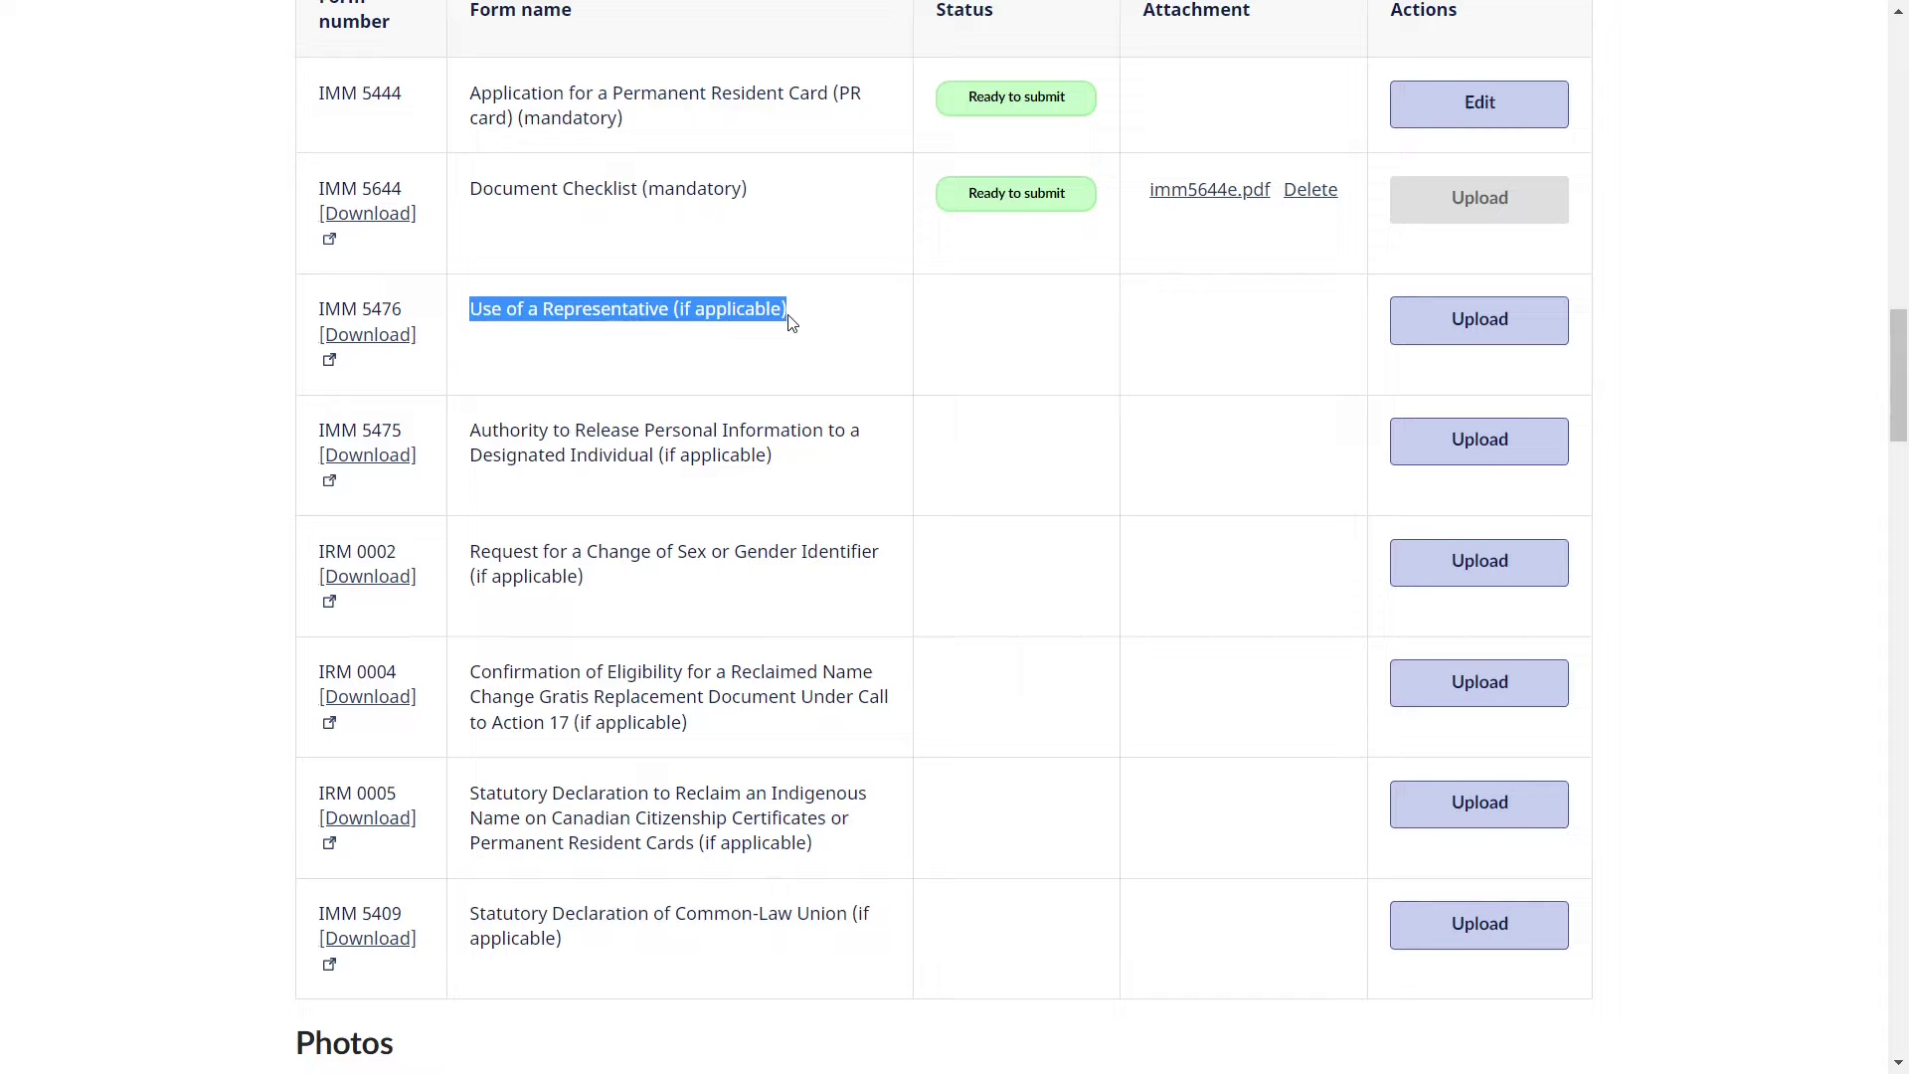
{"action": "left_click", "coordinate": [790, 322]}
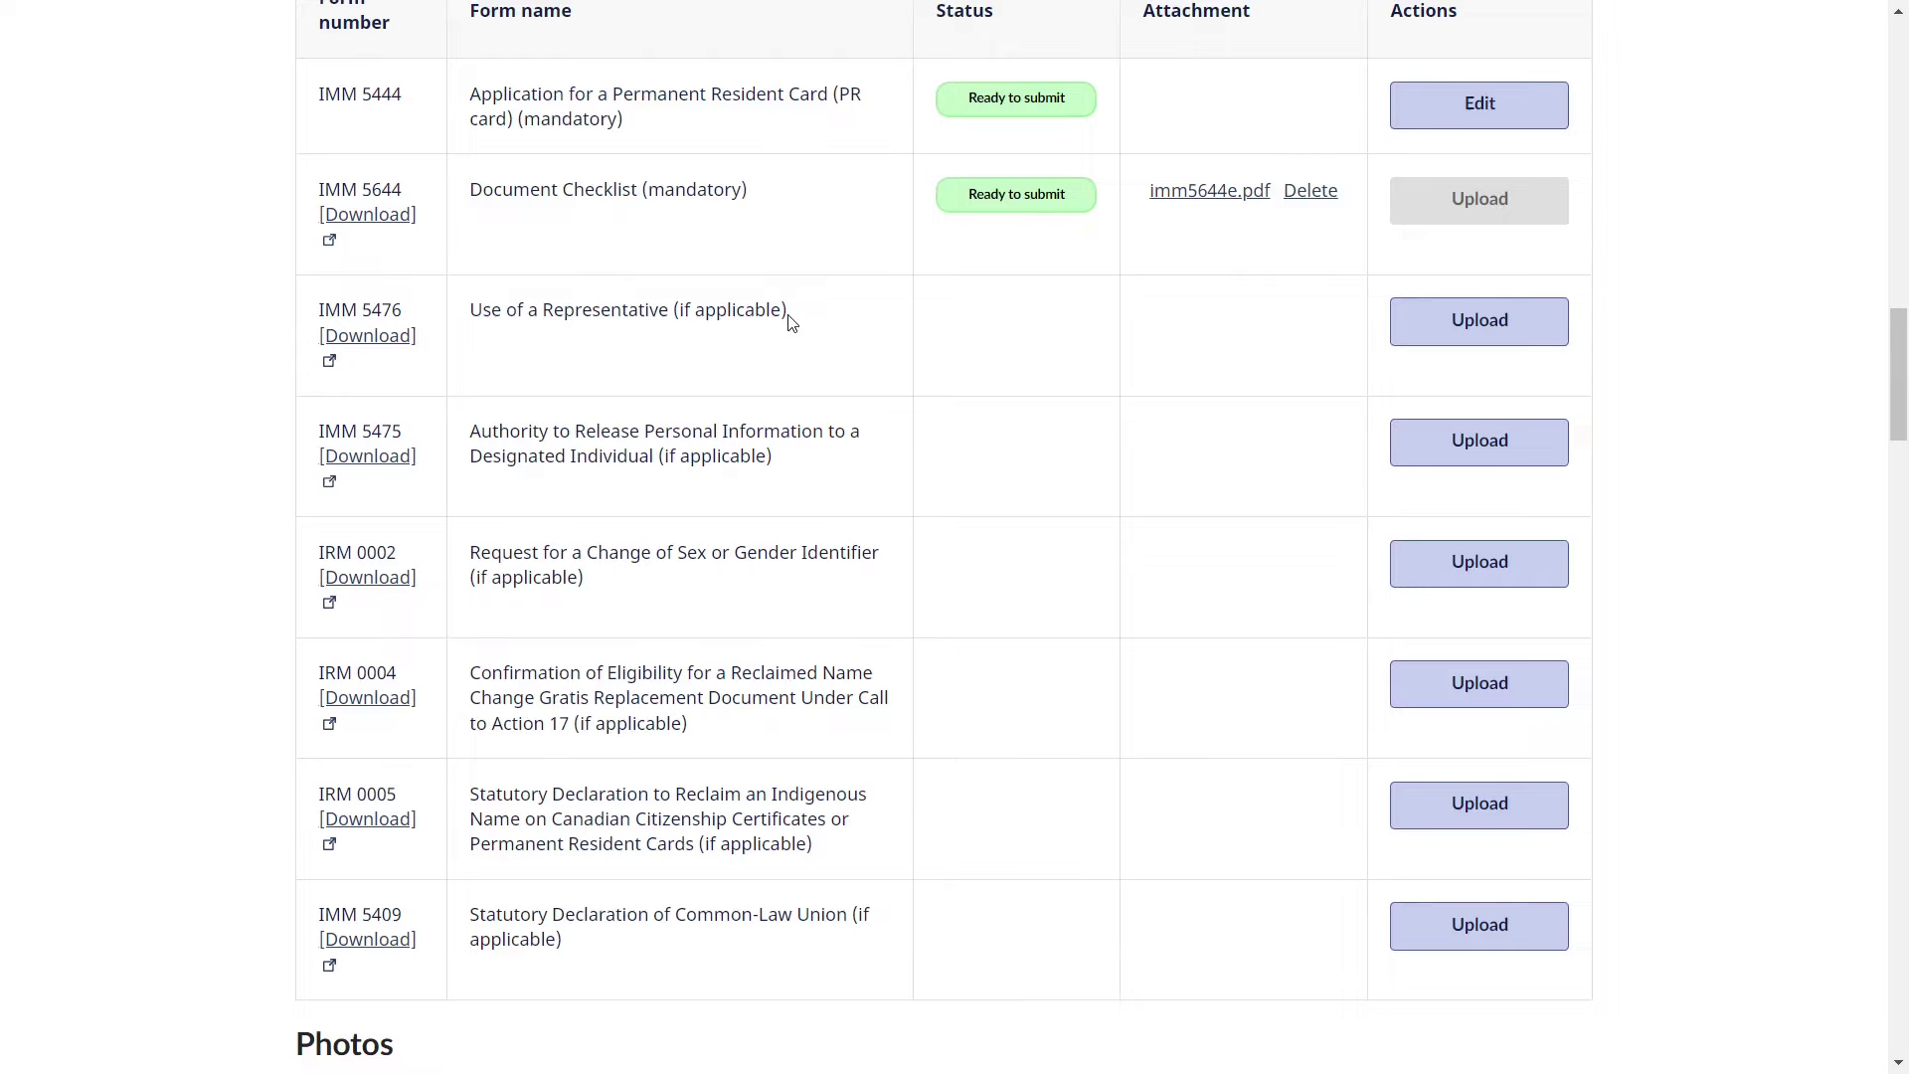
{"action": "scroll", "coordinate": [791, 321], "scroll_direction": "up", "scroll_amount": 1}
{"action": "scroll", "coordinate": [790, 321], "scroll_direction": "down", "scroll_amount": 1}
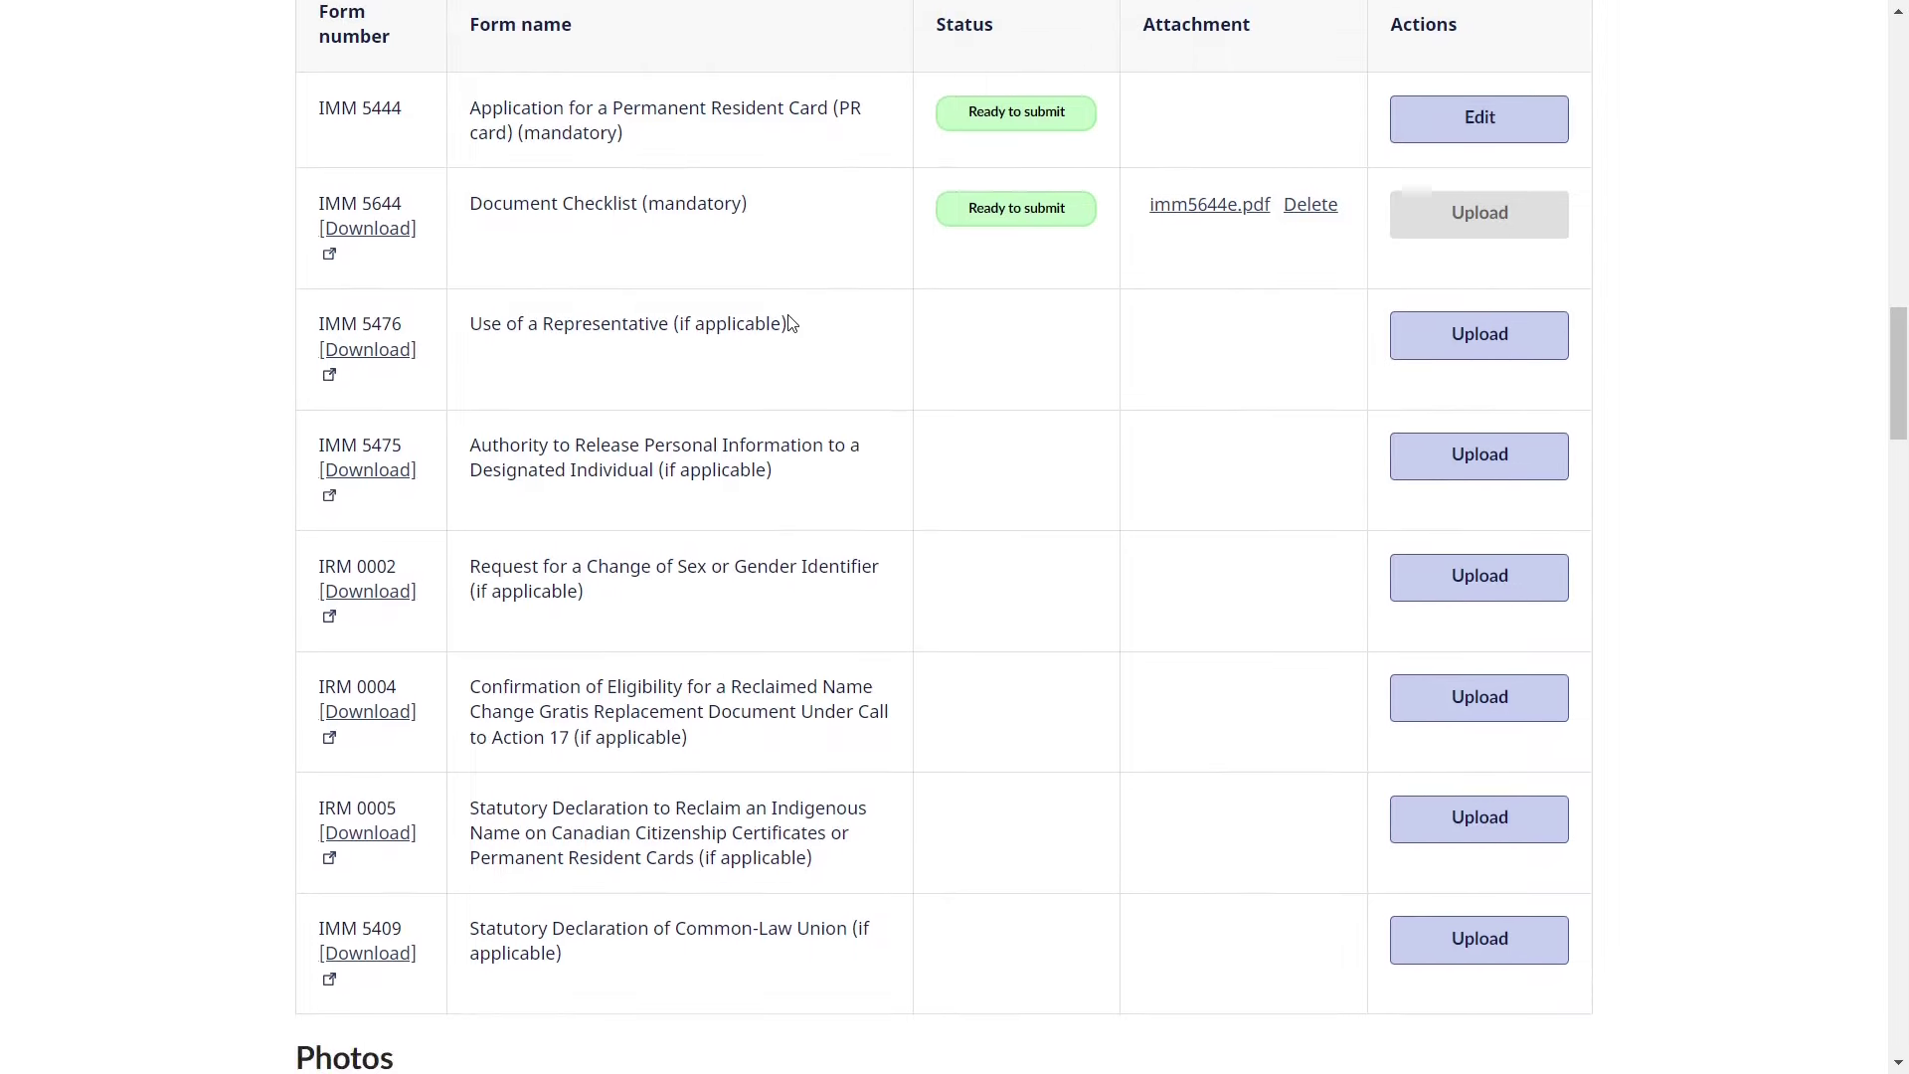
{"action": "scroll", "coordinate": [790, 323], "scroll_direction": "up", "scroll_amount": 1}
{"action": "scroll", "coordinate": [791, 324], "scroll_direction": "up", "scroll_amount": 1}
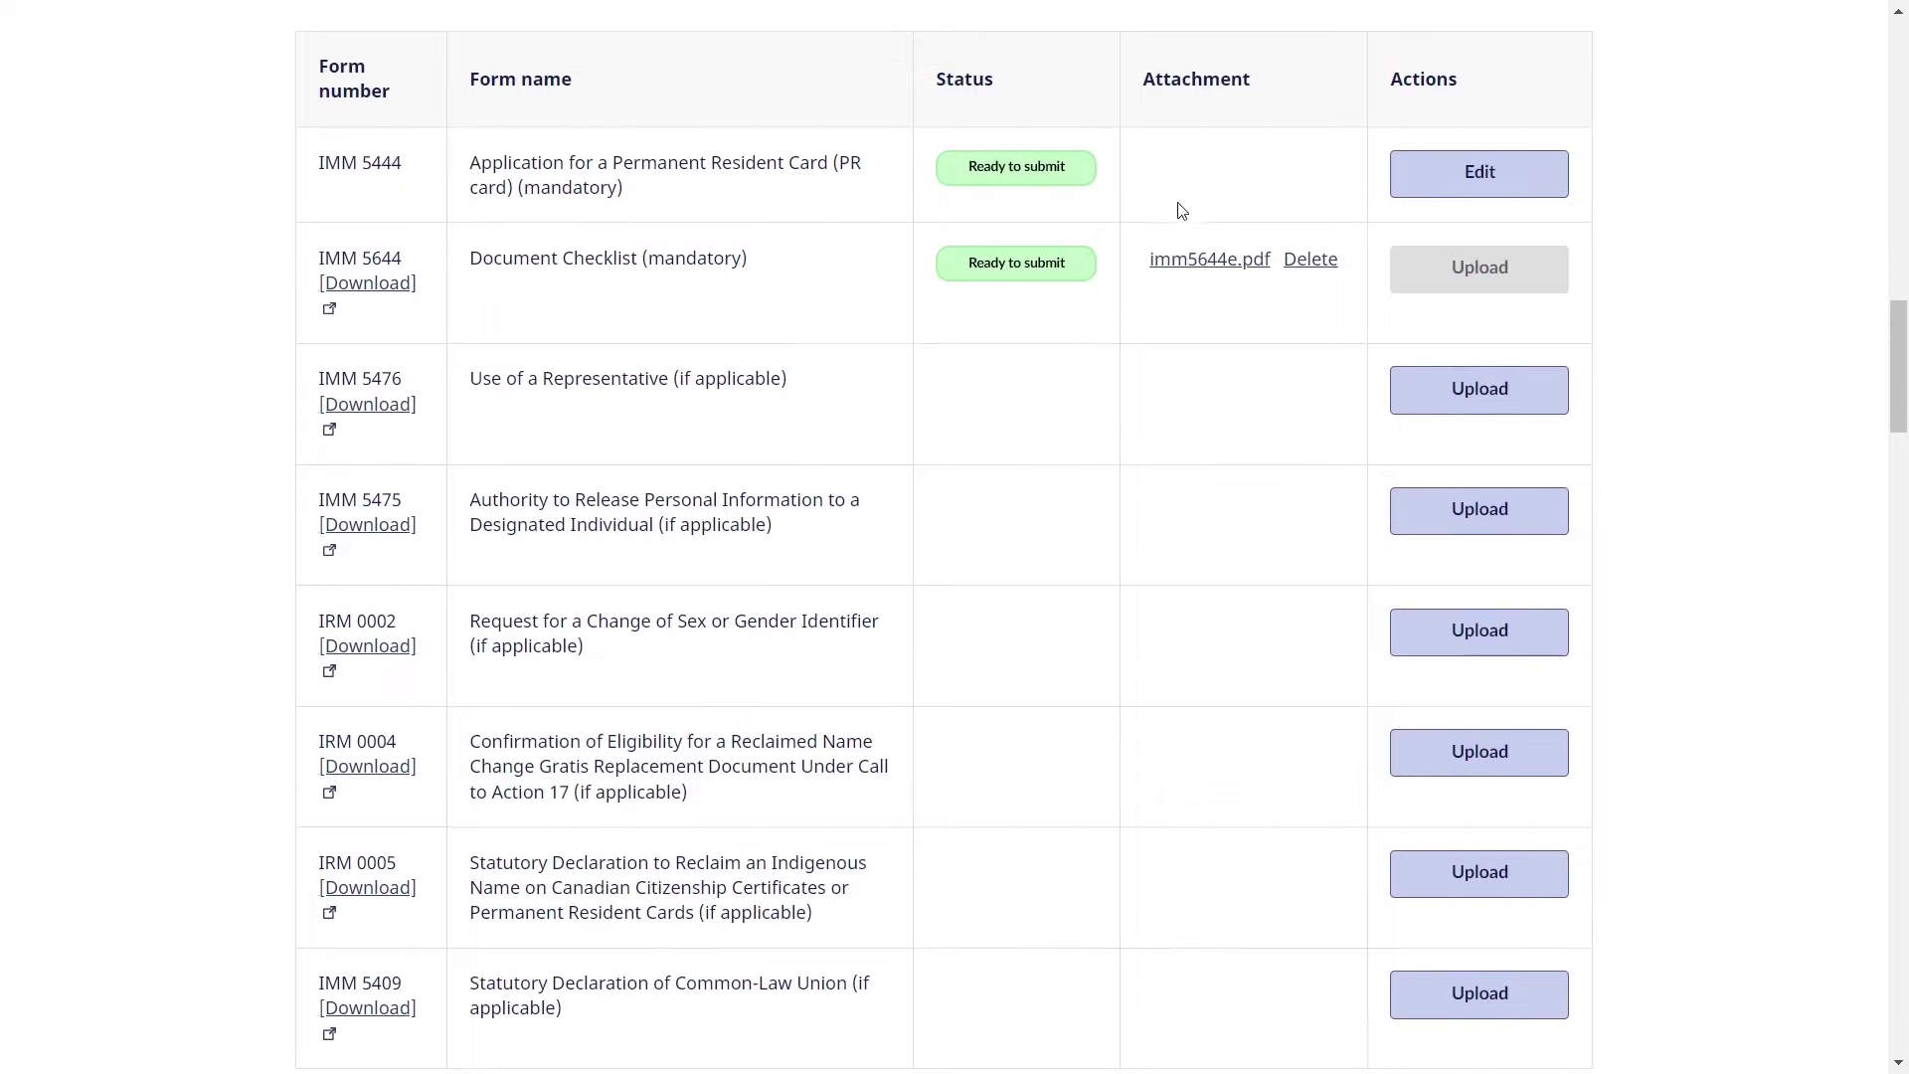
- Open IMM 5444 for editing and check the Situation dropdown shows 'Renew your present PR card'
{"action": "left_click", "coordinate": [1449, 193]}
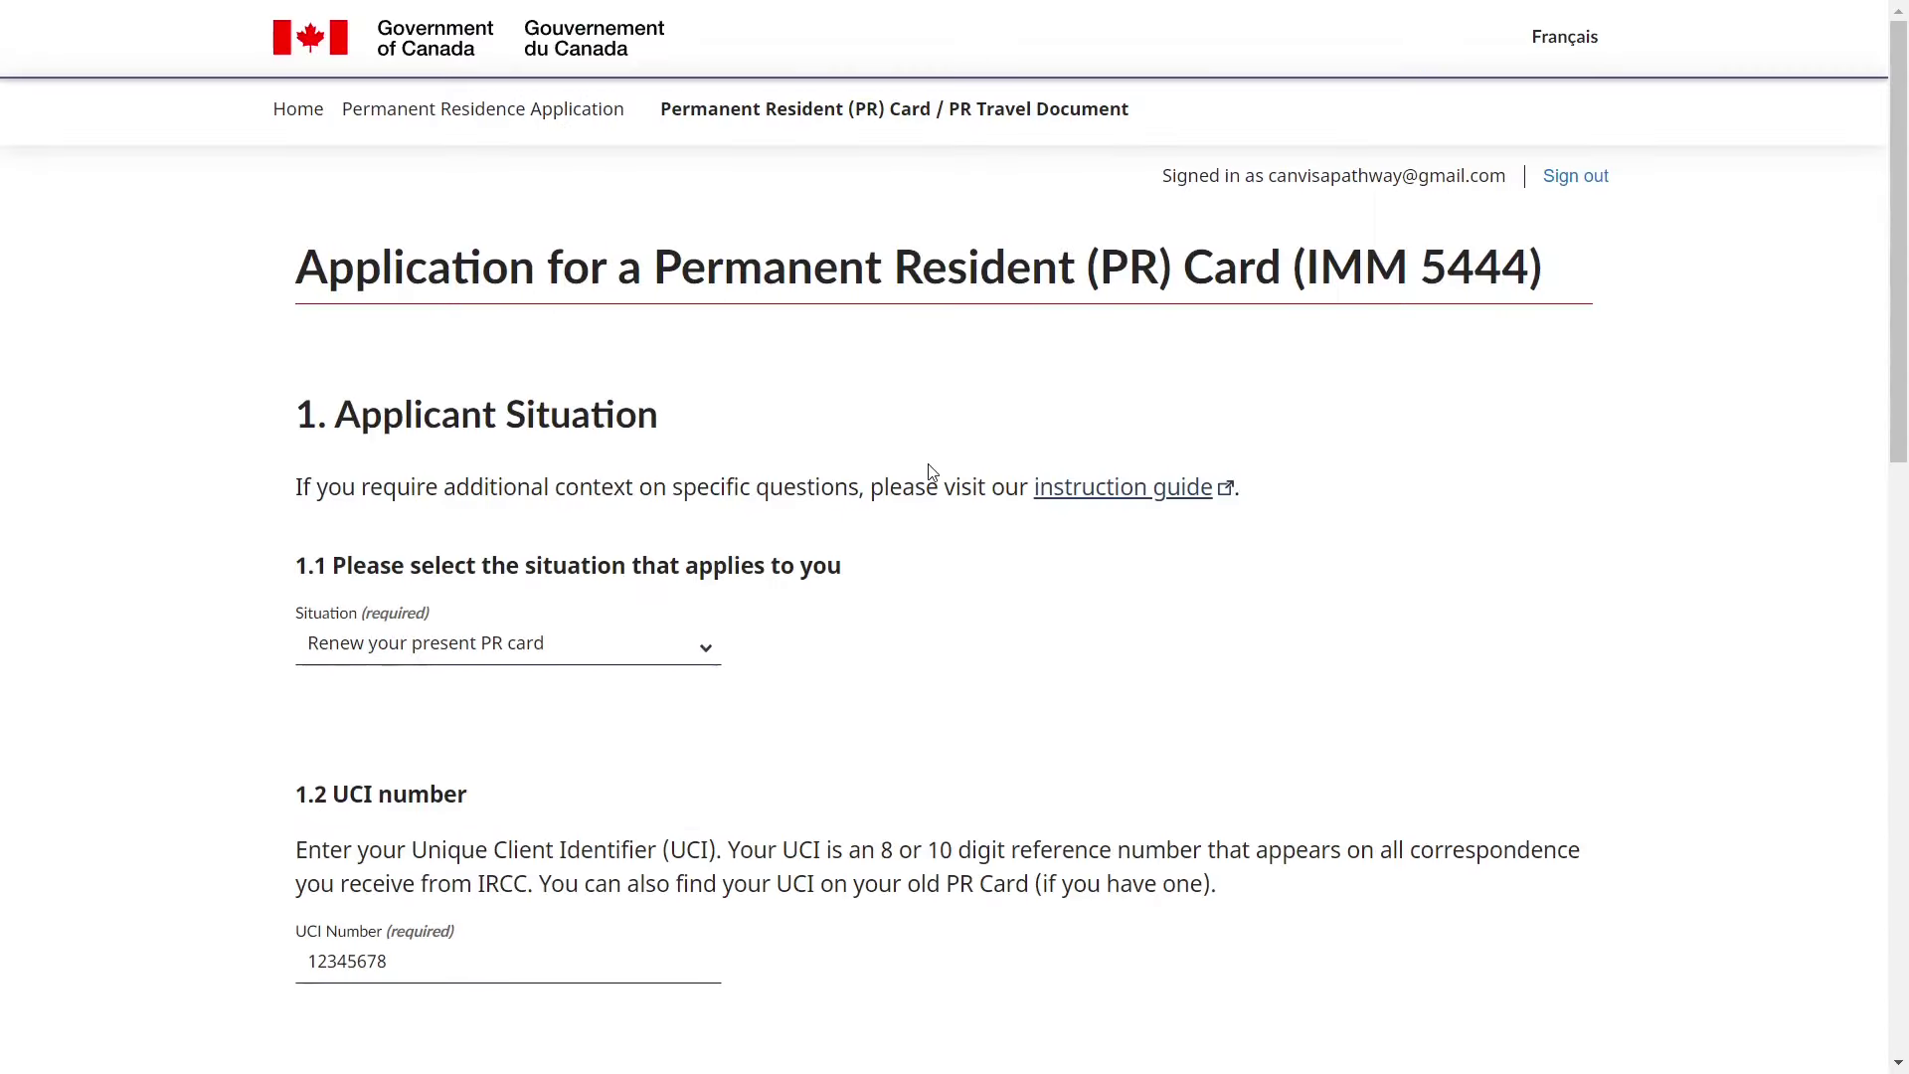
{"action": "scroll", "coordinate": [537, 472], "scroll_direction": "down", "scroll_amount": 1}
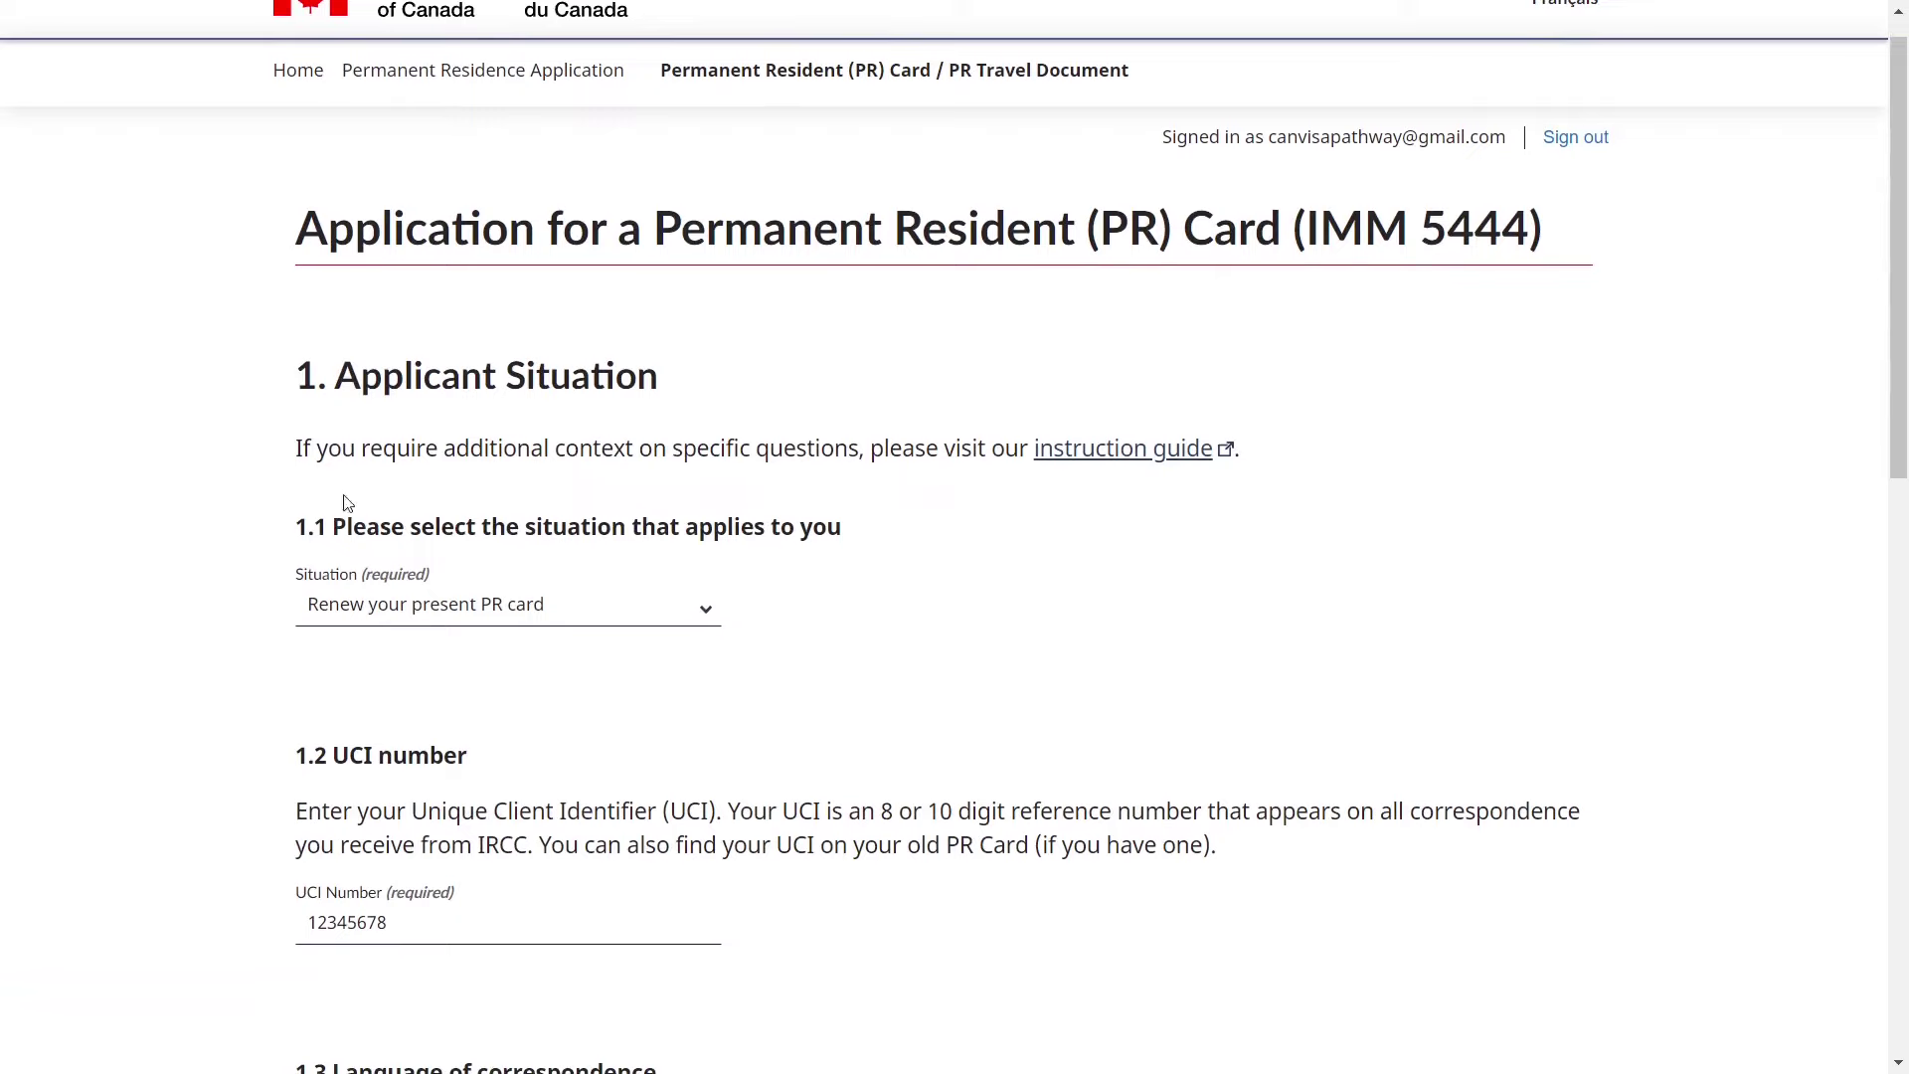
{"action": "left_click_drag", "start_coordinate": [346, 527], "coordinate": [766, 534]}
{"action": "left_click", "coordinate": [813, 630]}
{"action": "left_click", "coordinate": [684, 595]}
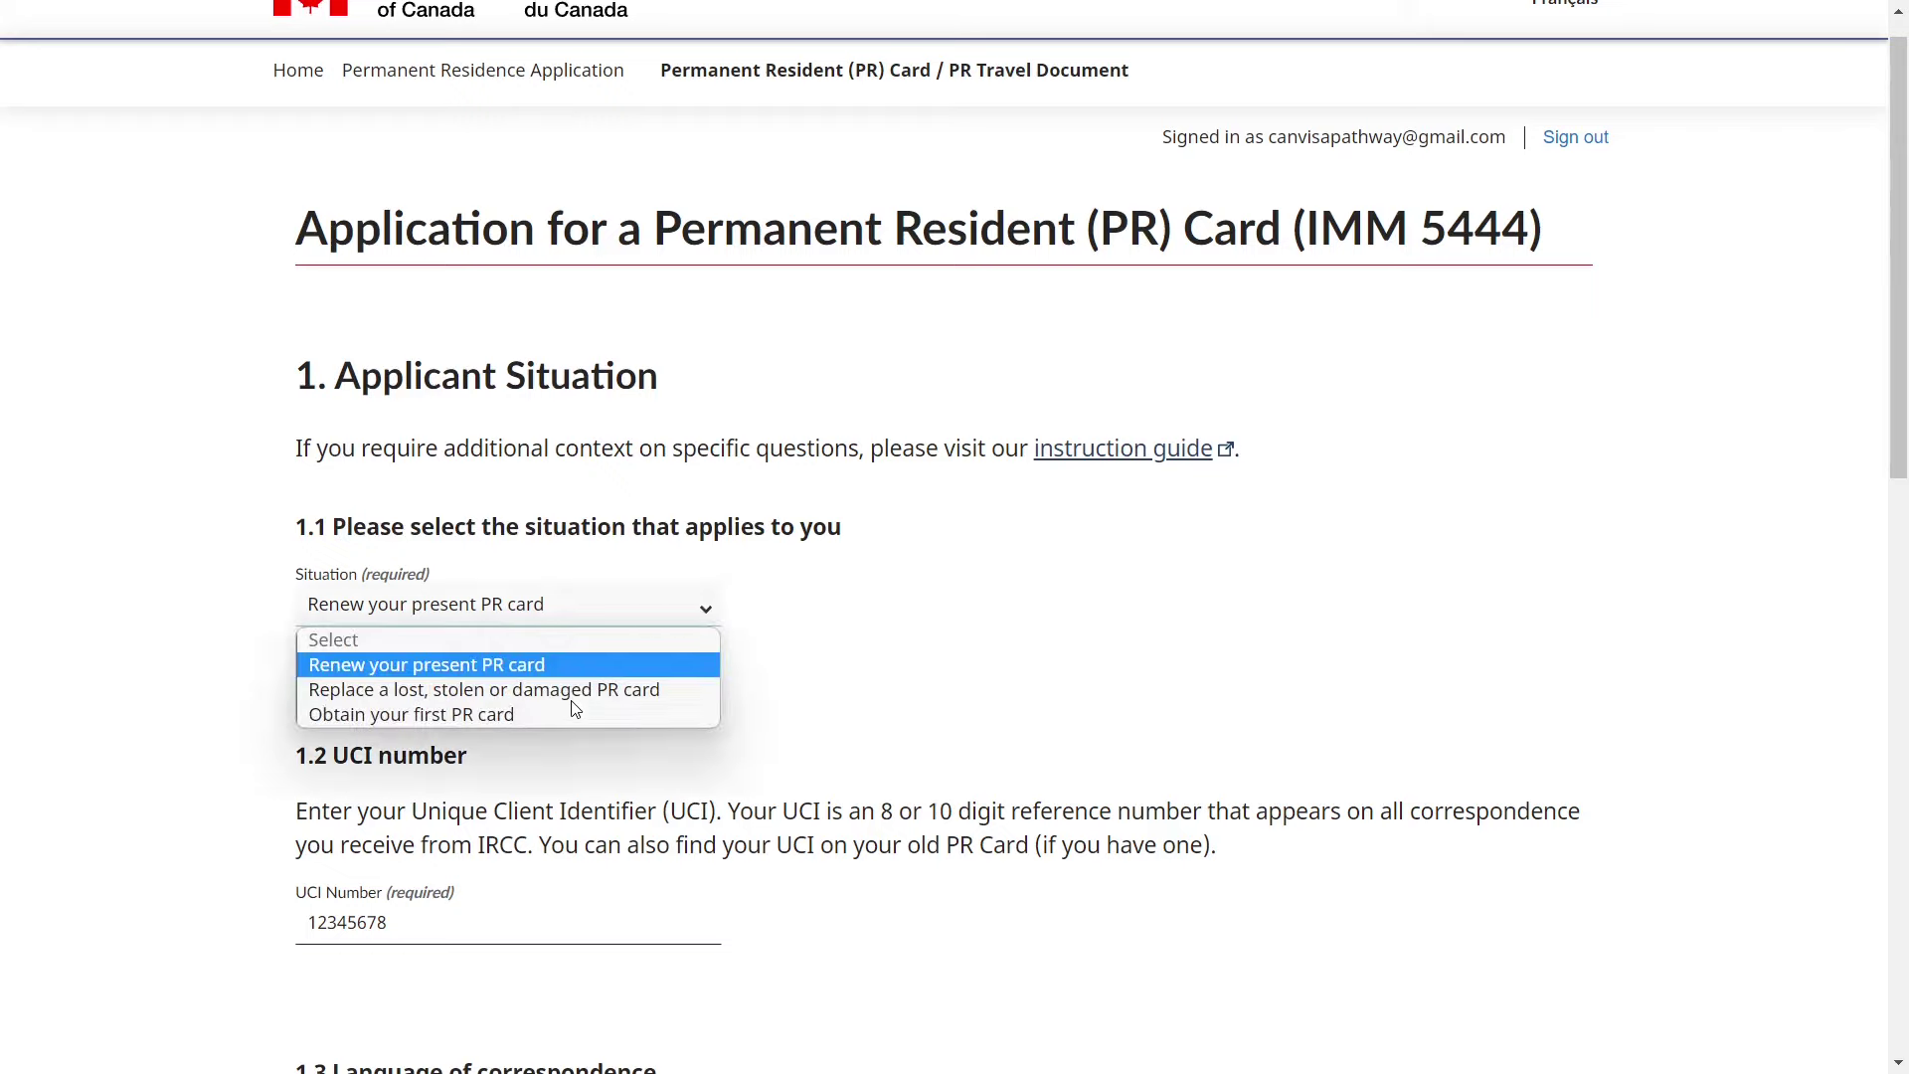
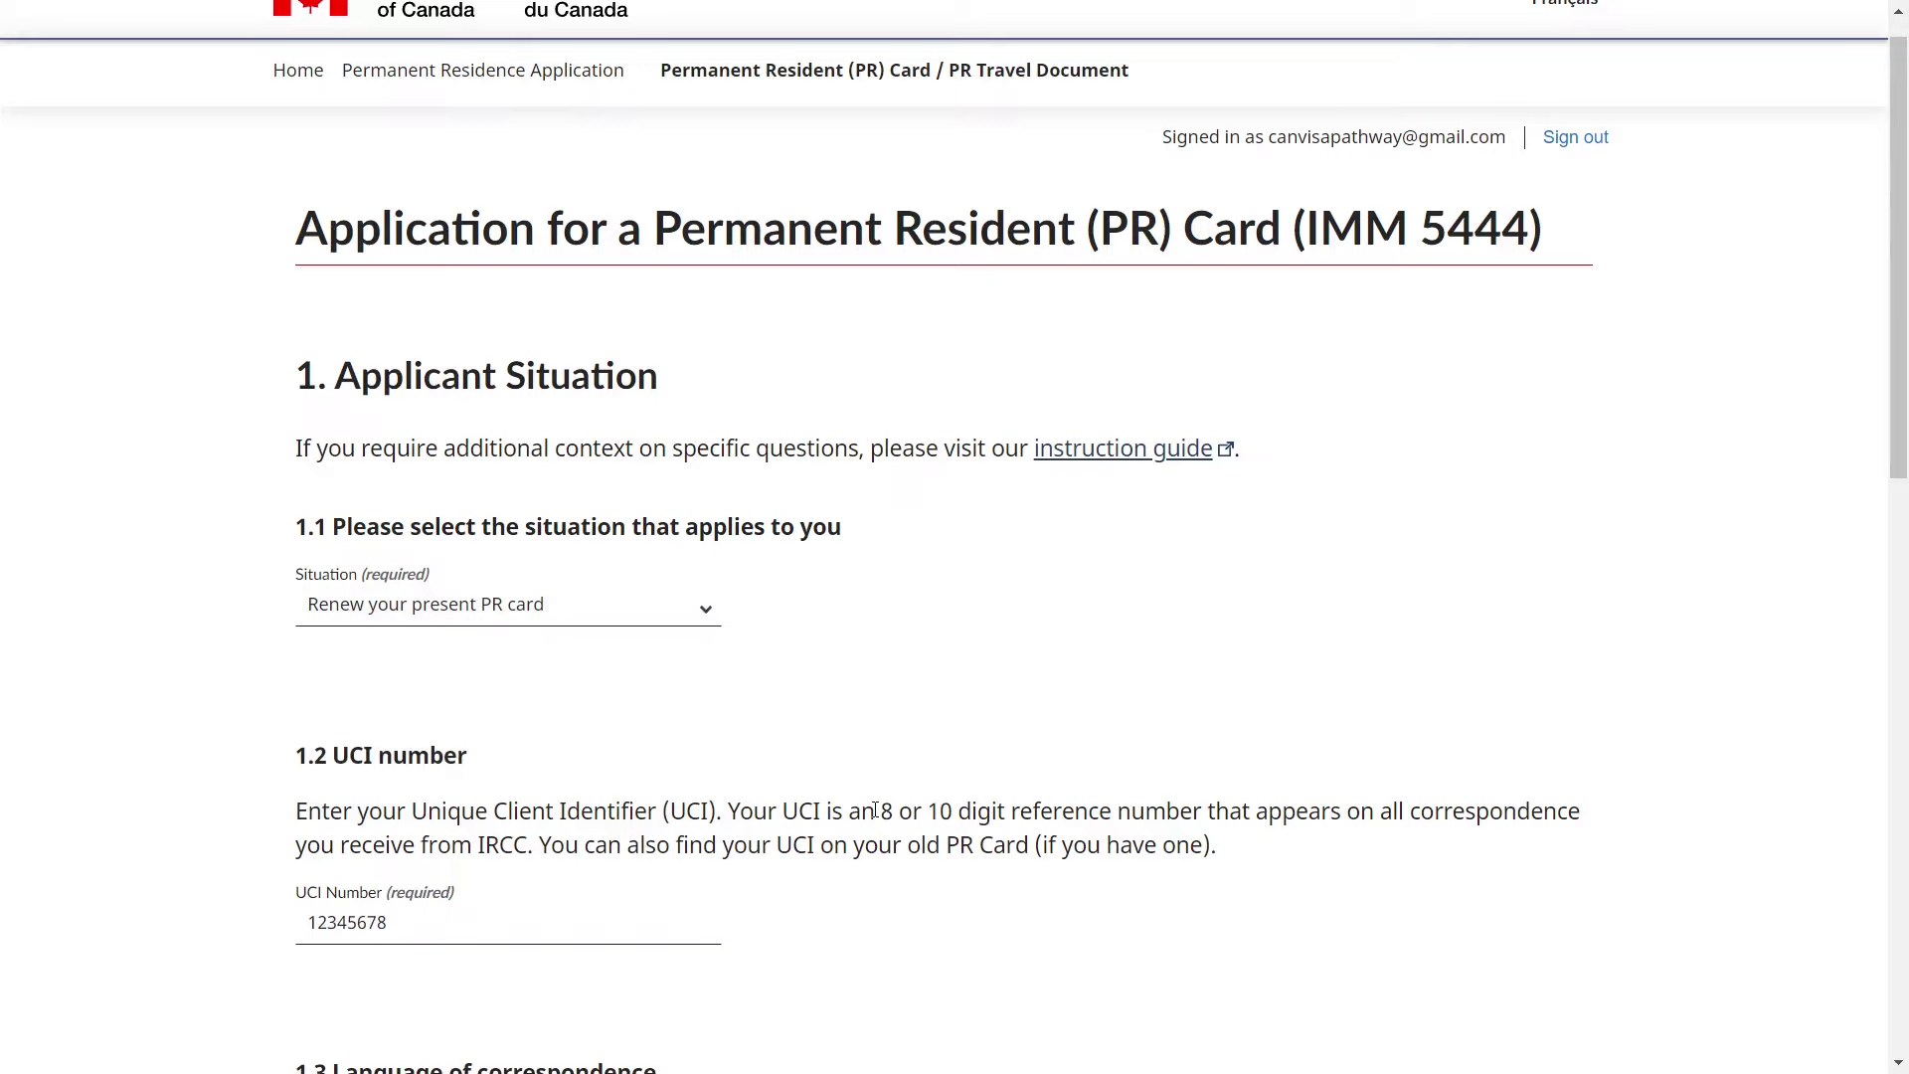
- Review the UCI explanation and keep English as the correspondence language
{"action": "left_click_drag", "start_coordinate": [876, 811], "coordinate": [999, 813]}
{"action": "scroll", "coordinate": [1000, 816], "scroll_direction": "down", "scroll_amount": 2}
{"action": "left_click", "coordinate": [999, 819]}
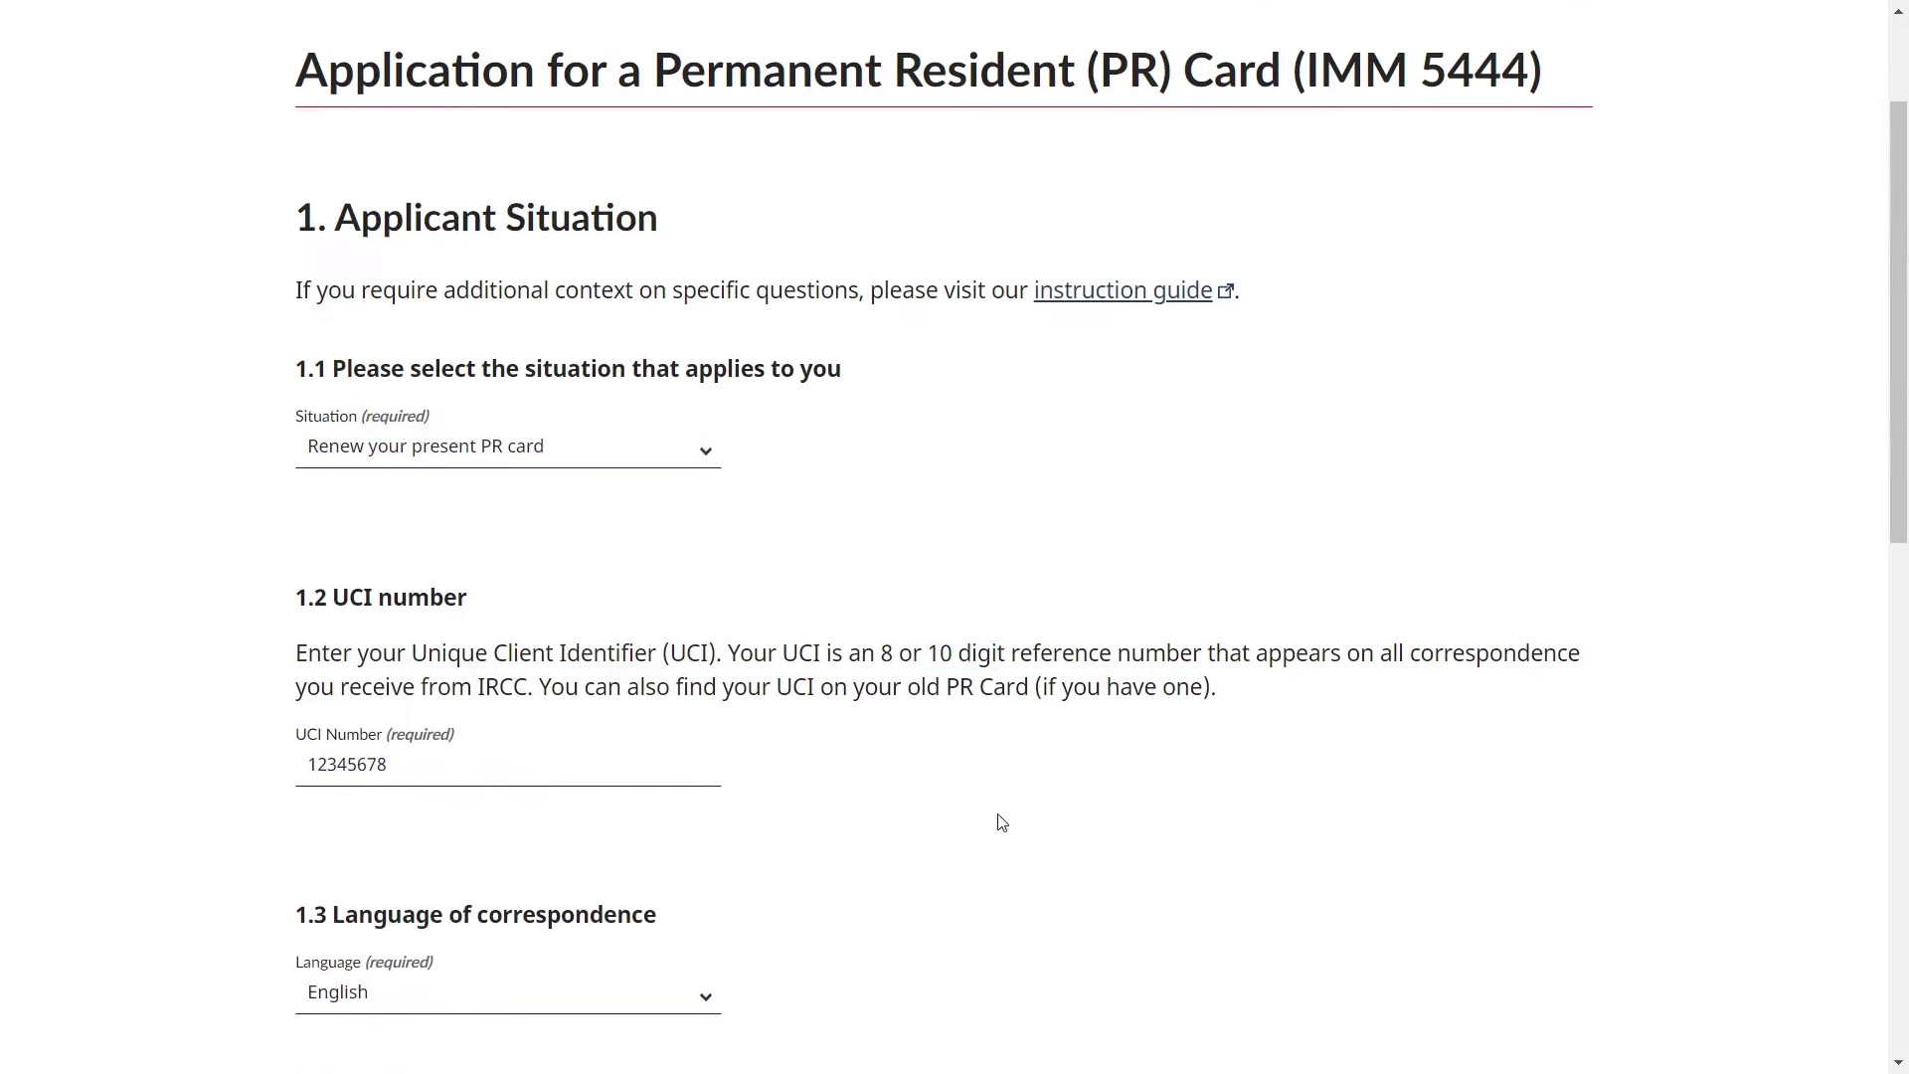
{"action": "left_click_drag", "start_coordinate": [782, 686], "coordinate": [1029, 686]}
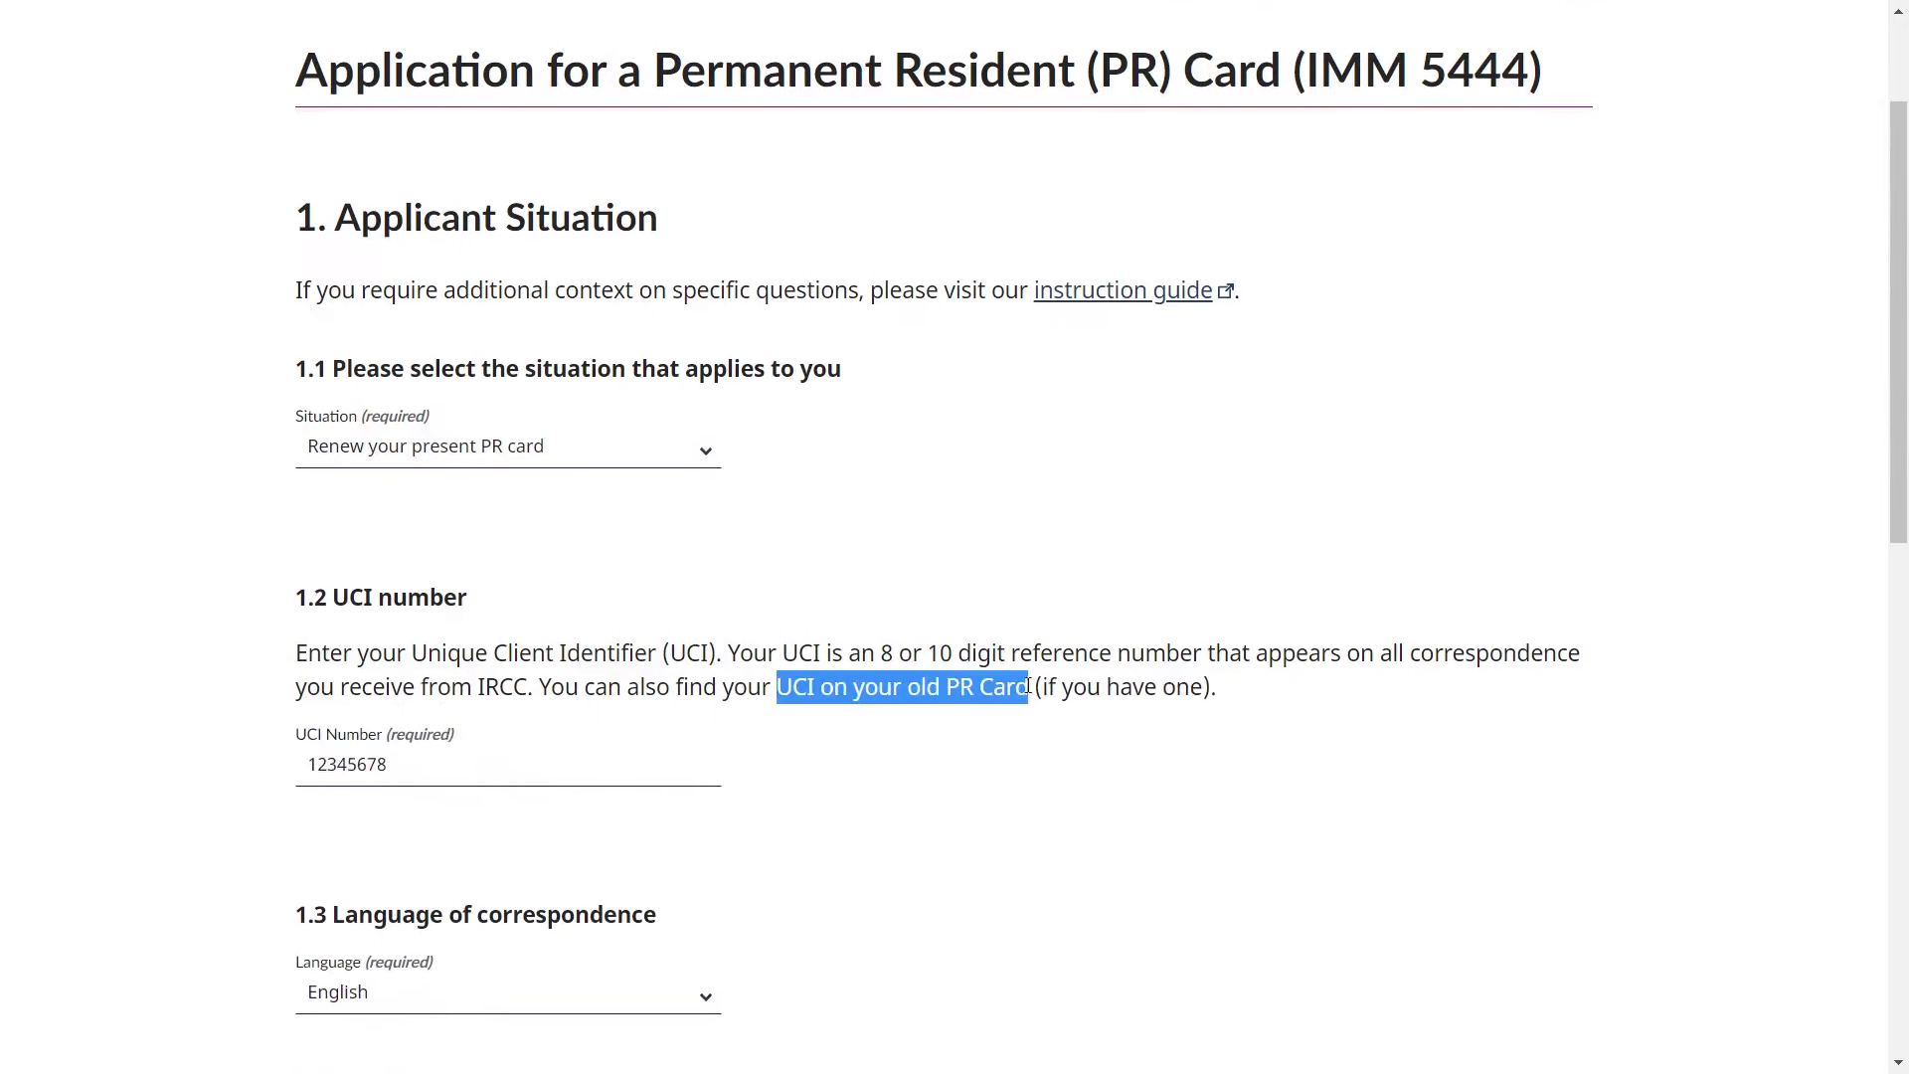
{"action": "left_click", "coordinate": [952, 782]}
{"action": "scroll", "coordinate": [955, 782], "scroll_direction": "down", "scroll_amount": 4}
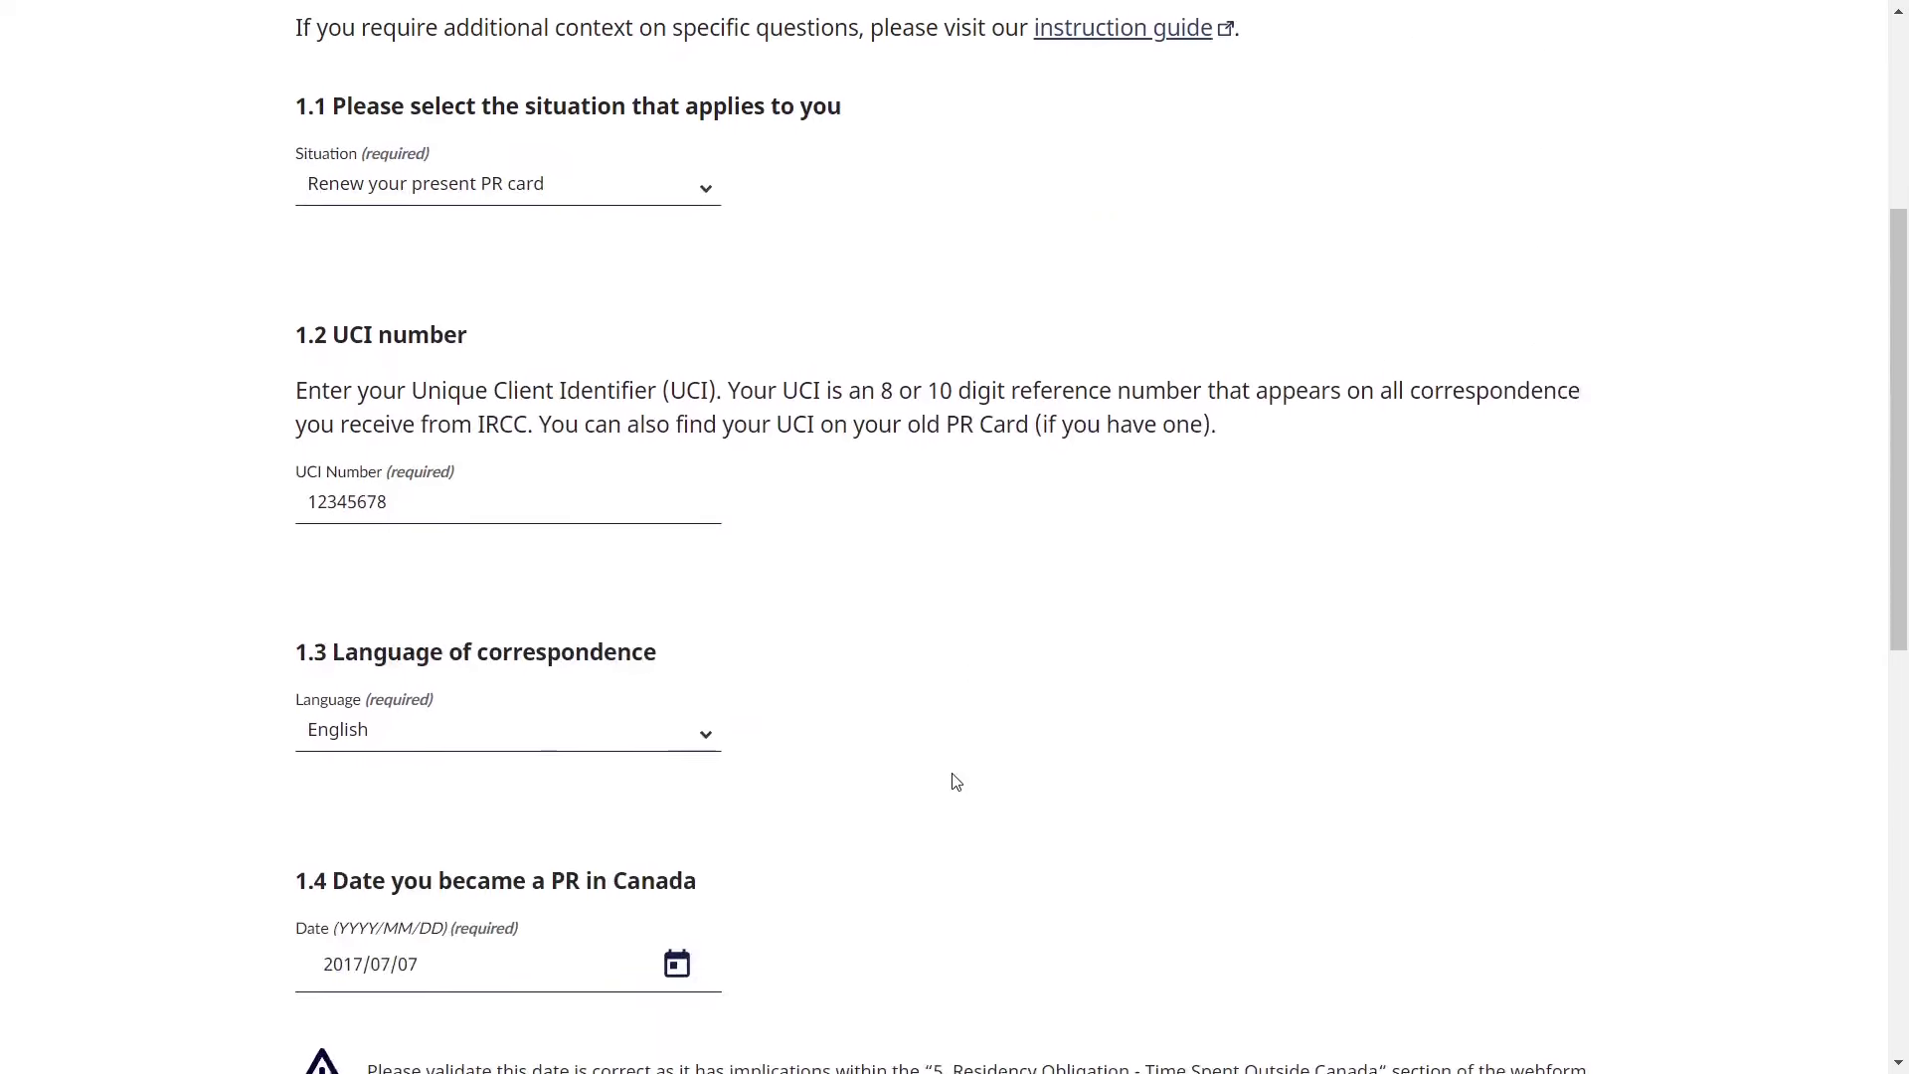
{"action": "left_click", "coordinate": [653, 666]}
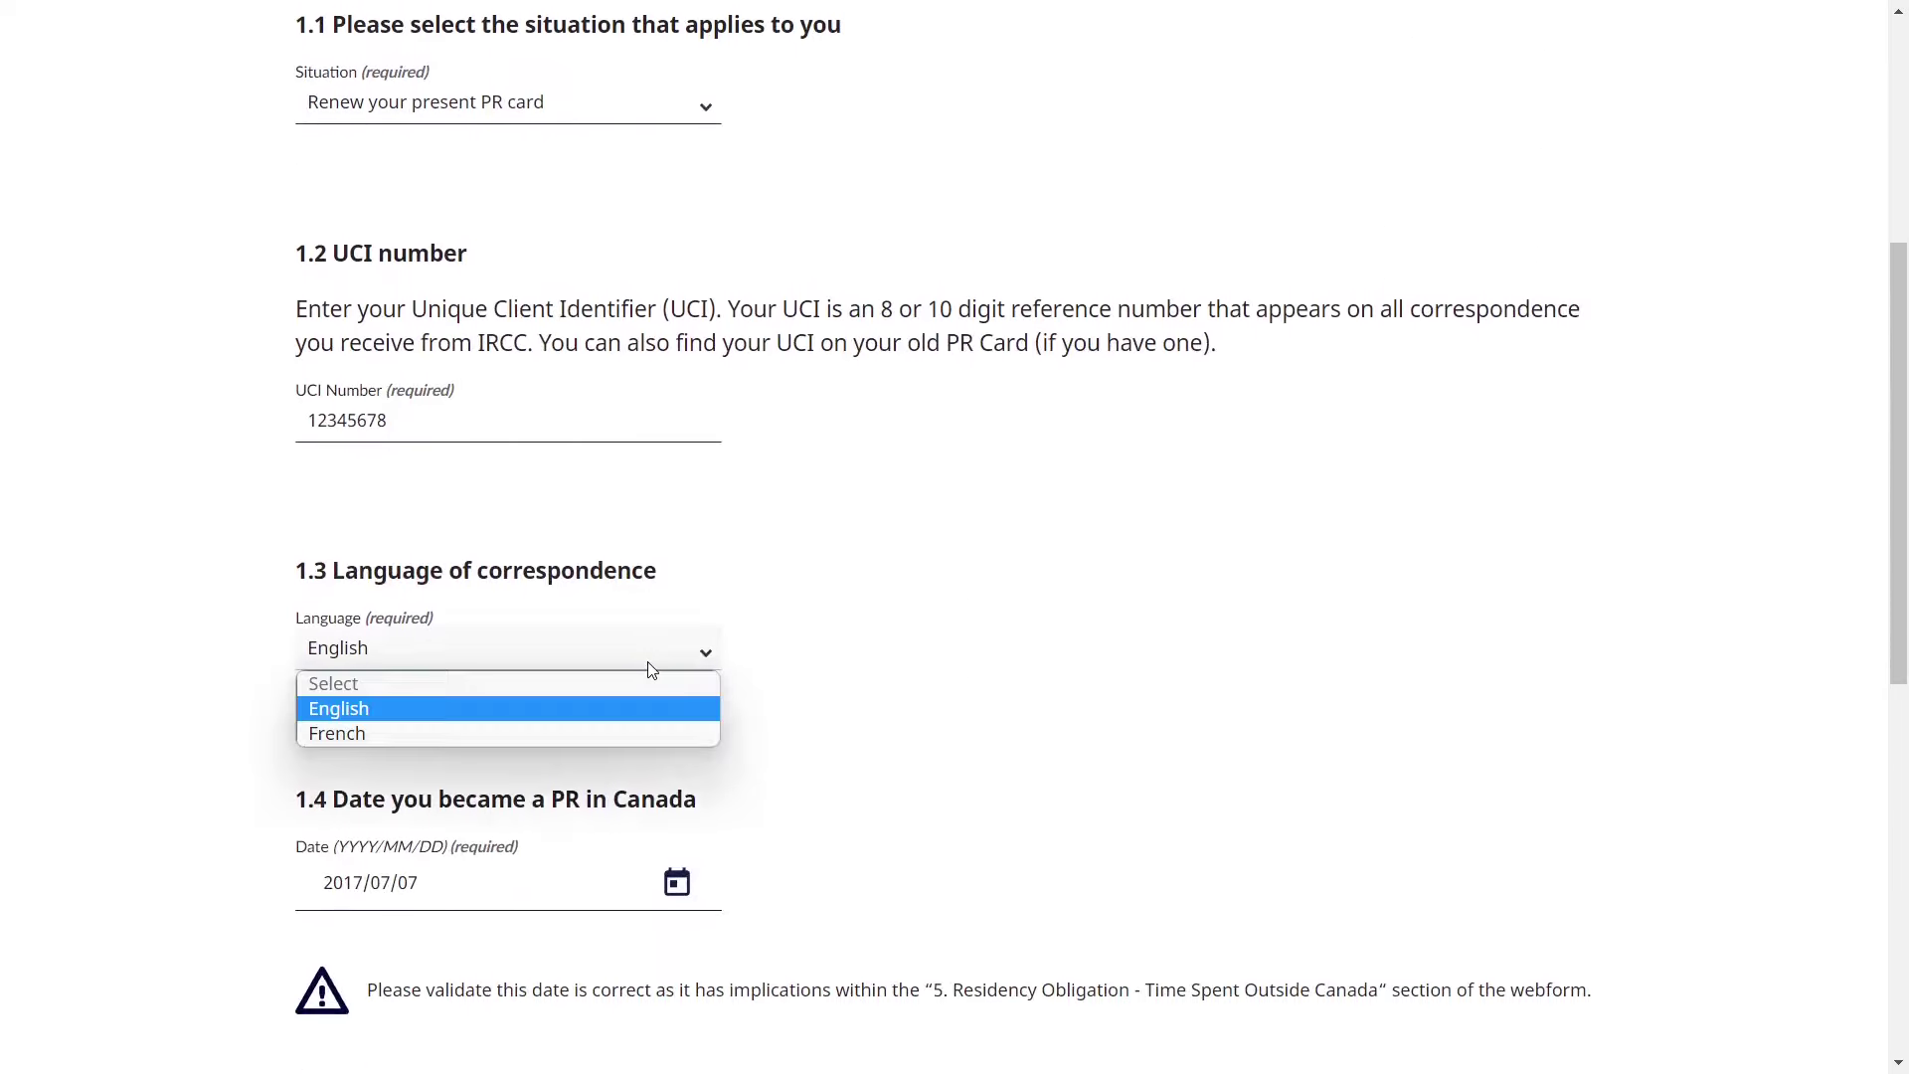
{"action": "left_click", "coordinate": [942, 663]}
{"action": "scroll", "coordinate": [942, 664], "scroll_direction": "down", "scroll_amount": 2}
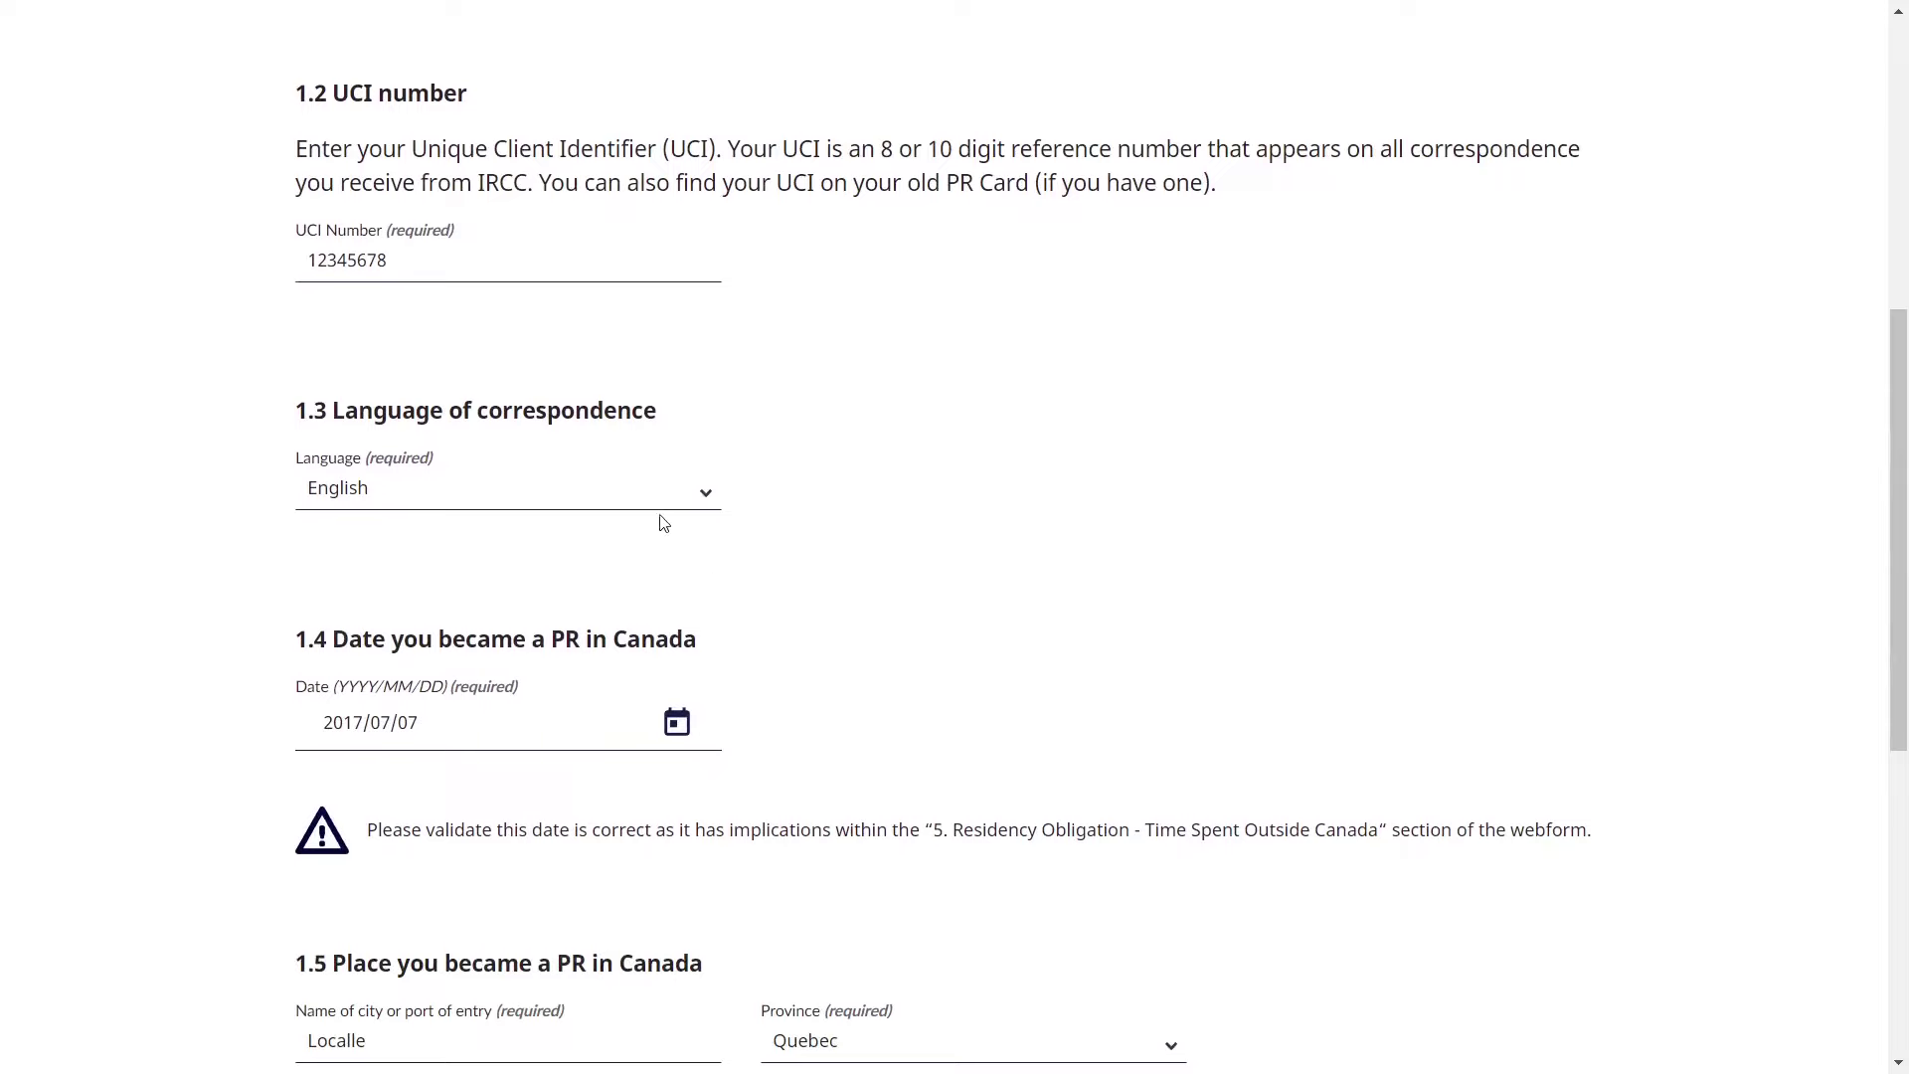
- Confirm PR date 2017/07/07 and place Quebec, Localle, then save section 1
{"action": "scroll", "coordinate": [568, 633], "scroll_direction": "down", "scroll_amount": 1}
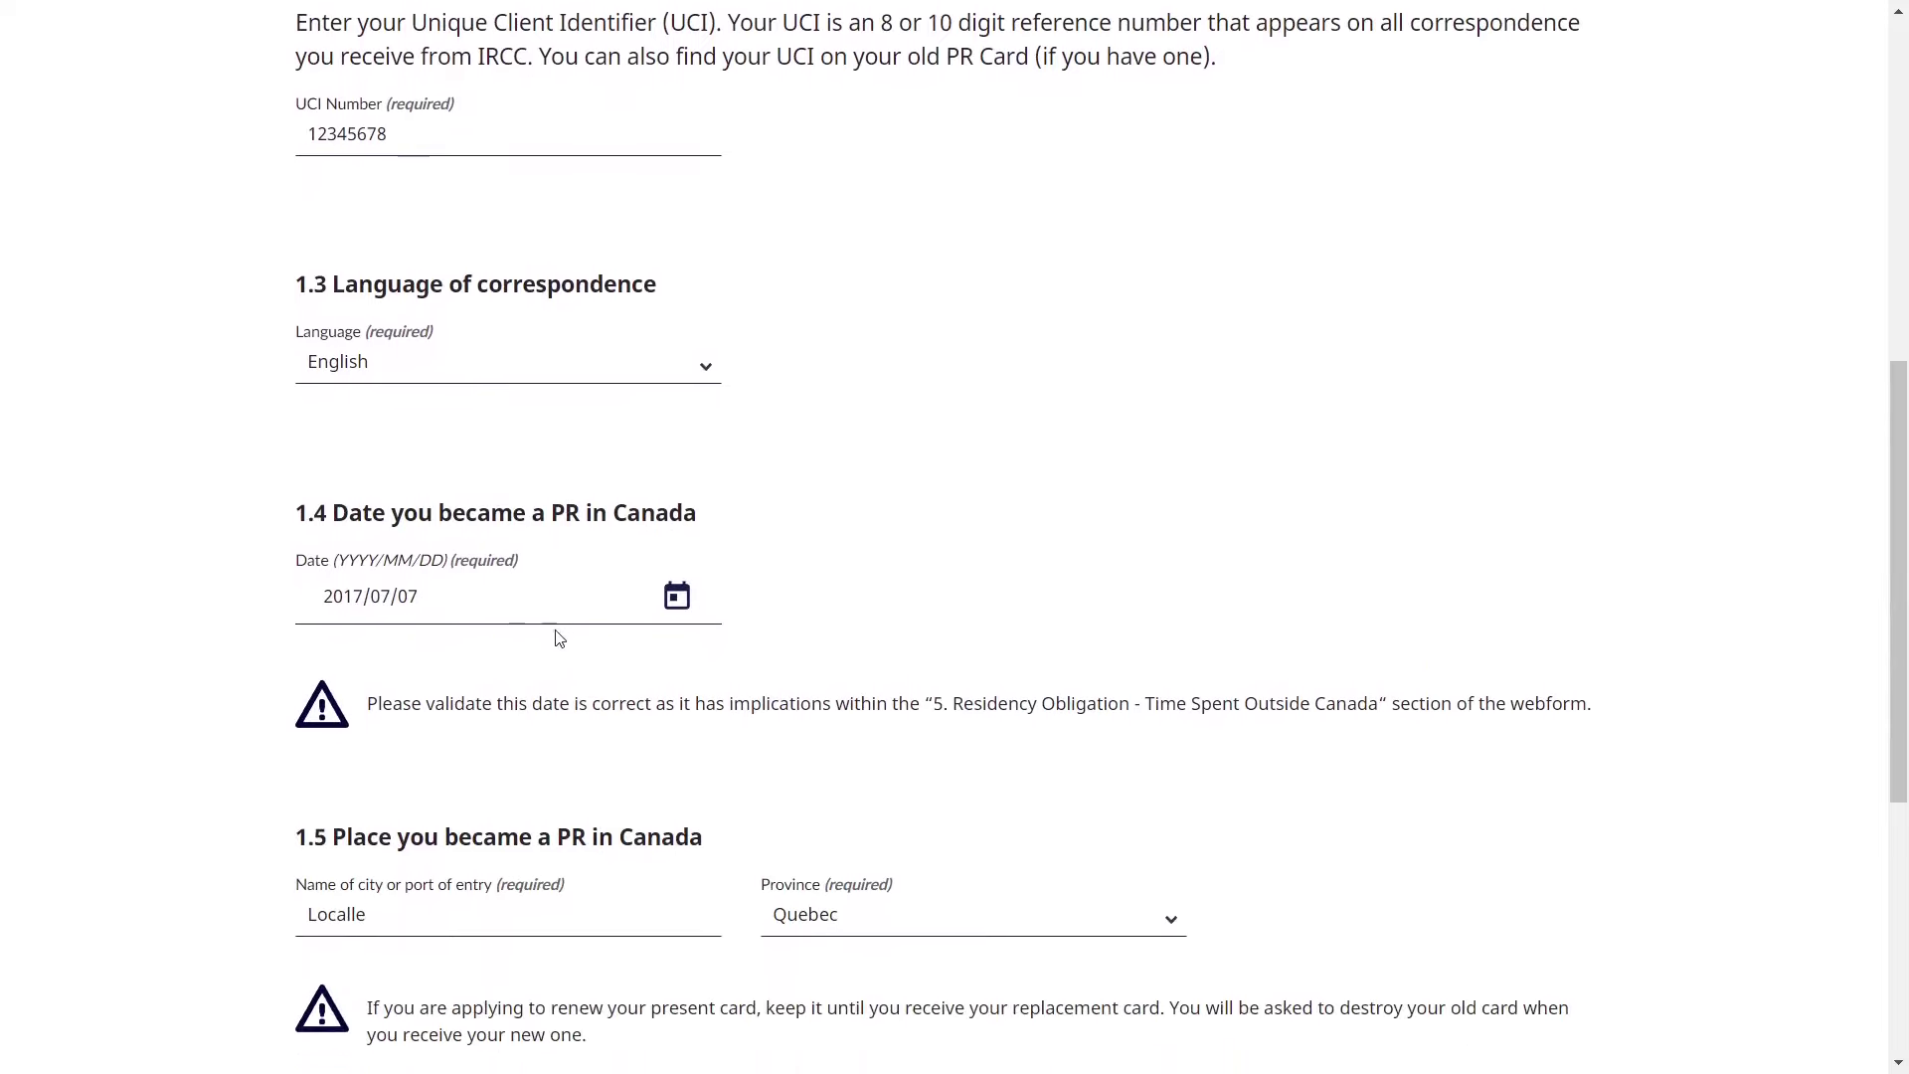
{"action": "left_click_drag", "start_coordinate": [361, 518], "coordinate": [580, 517]}
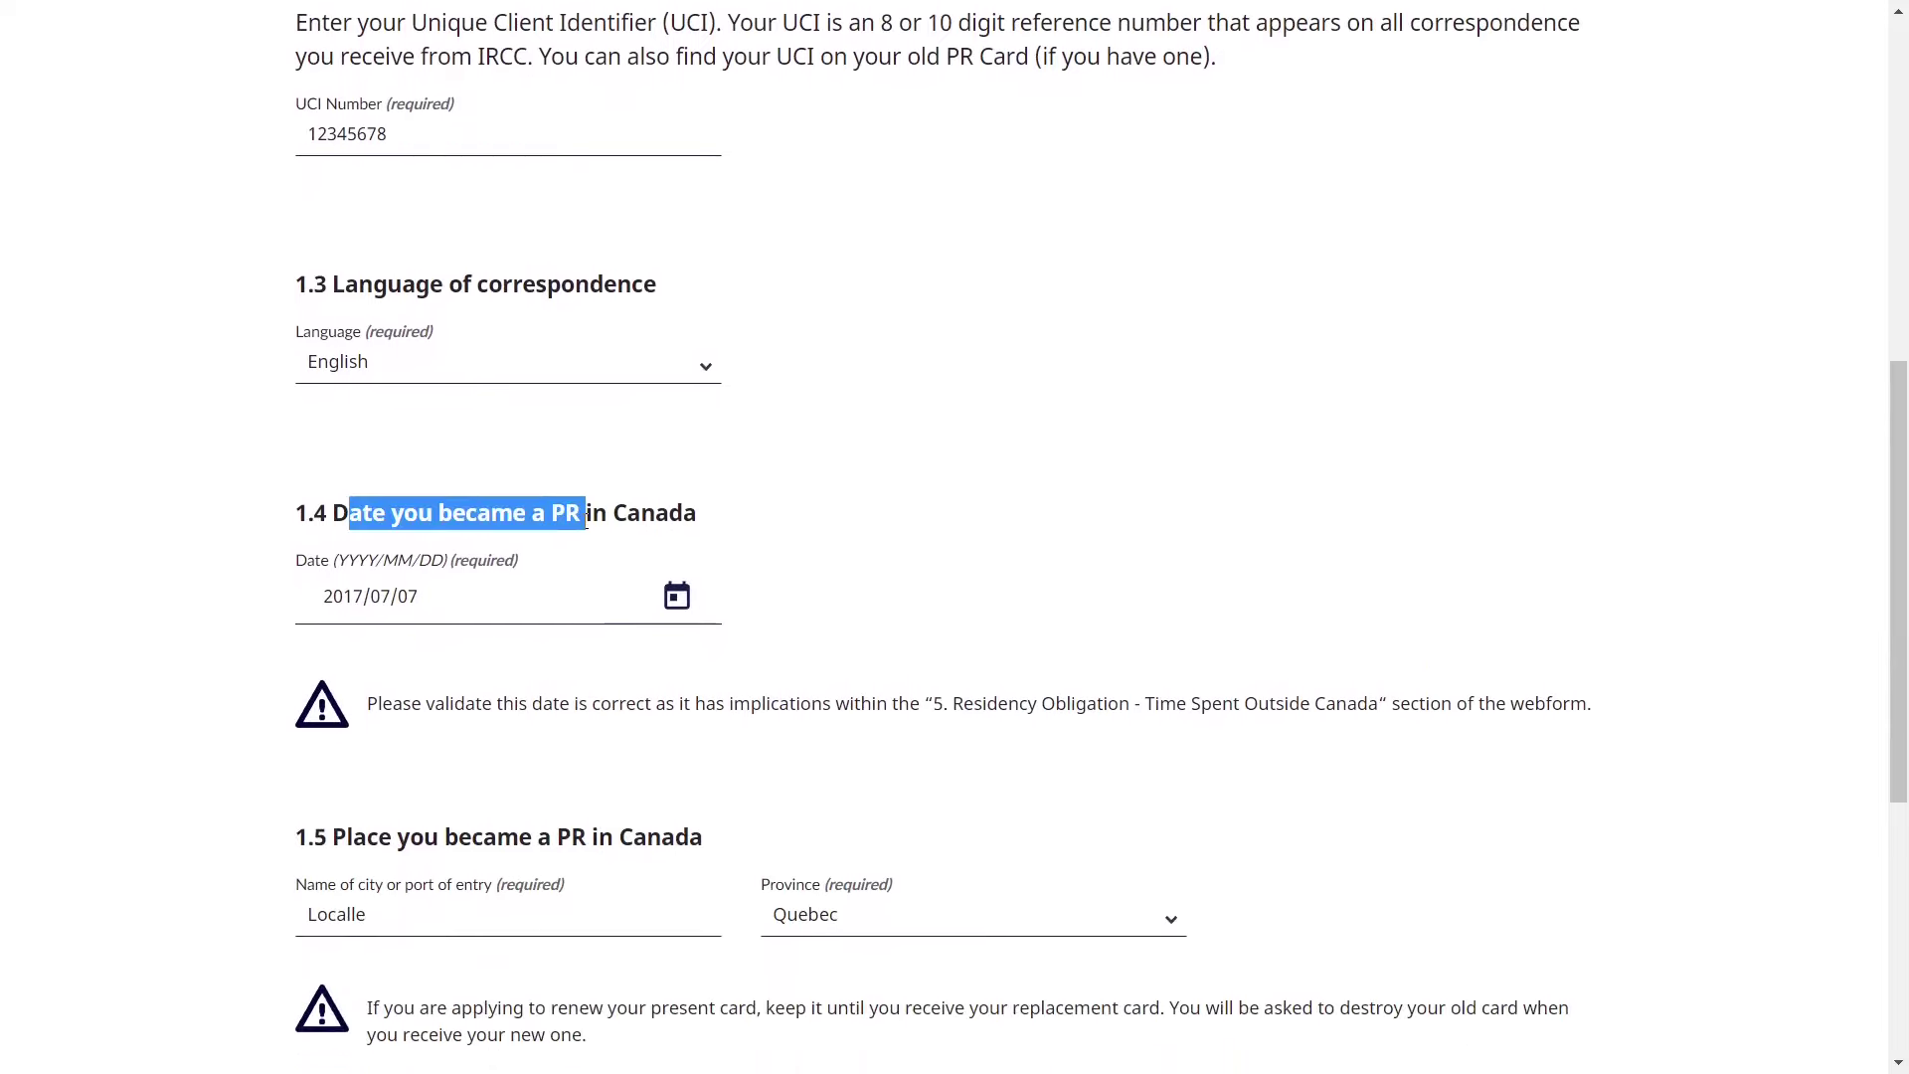
{"action": "left_click", "coordinate": [844, 622]}
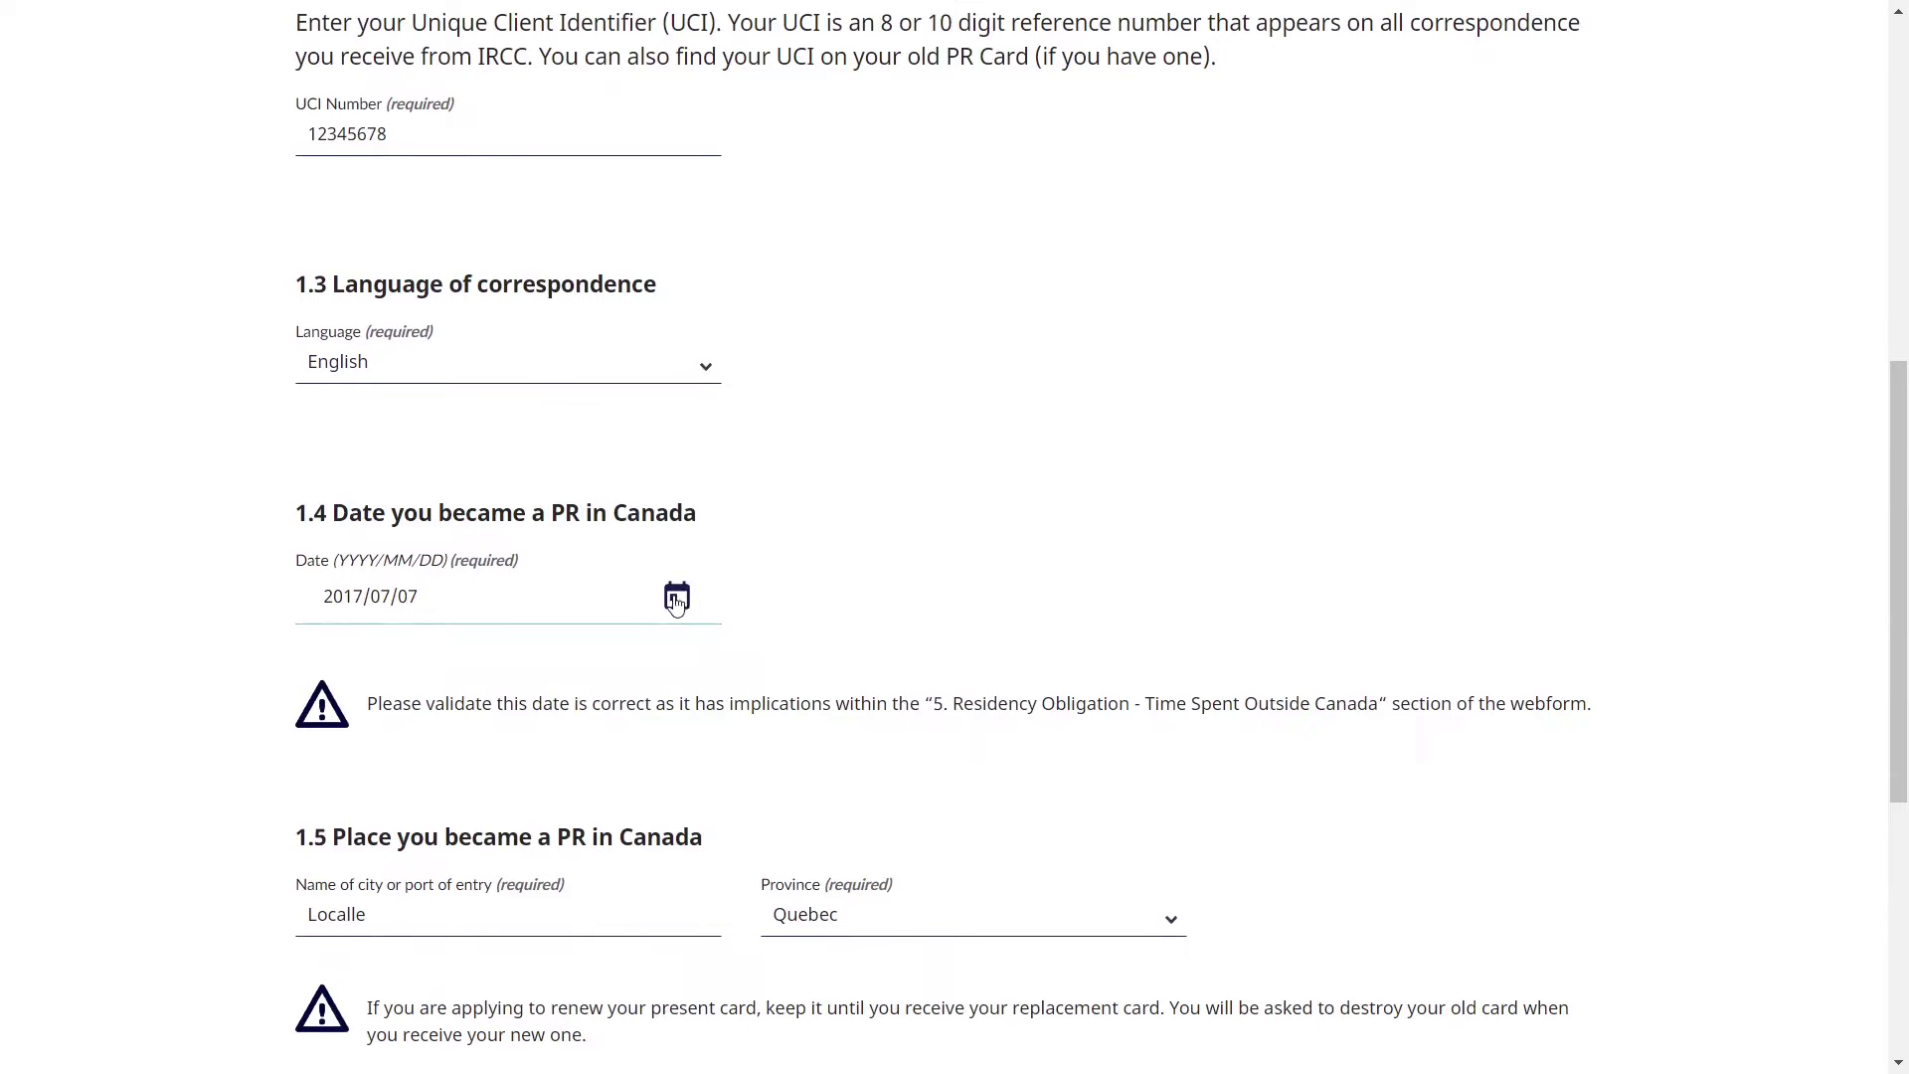
{"action": "left_click", "coordinate": [677, 599]}
{"action": "left_click", "coordinate": [676, 600]}
{"action": "scroll", "coordinate": [990, 606], "scroll_direction": "down", "scroll_amount": 2}
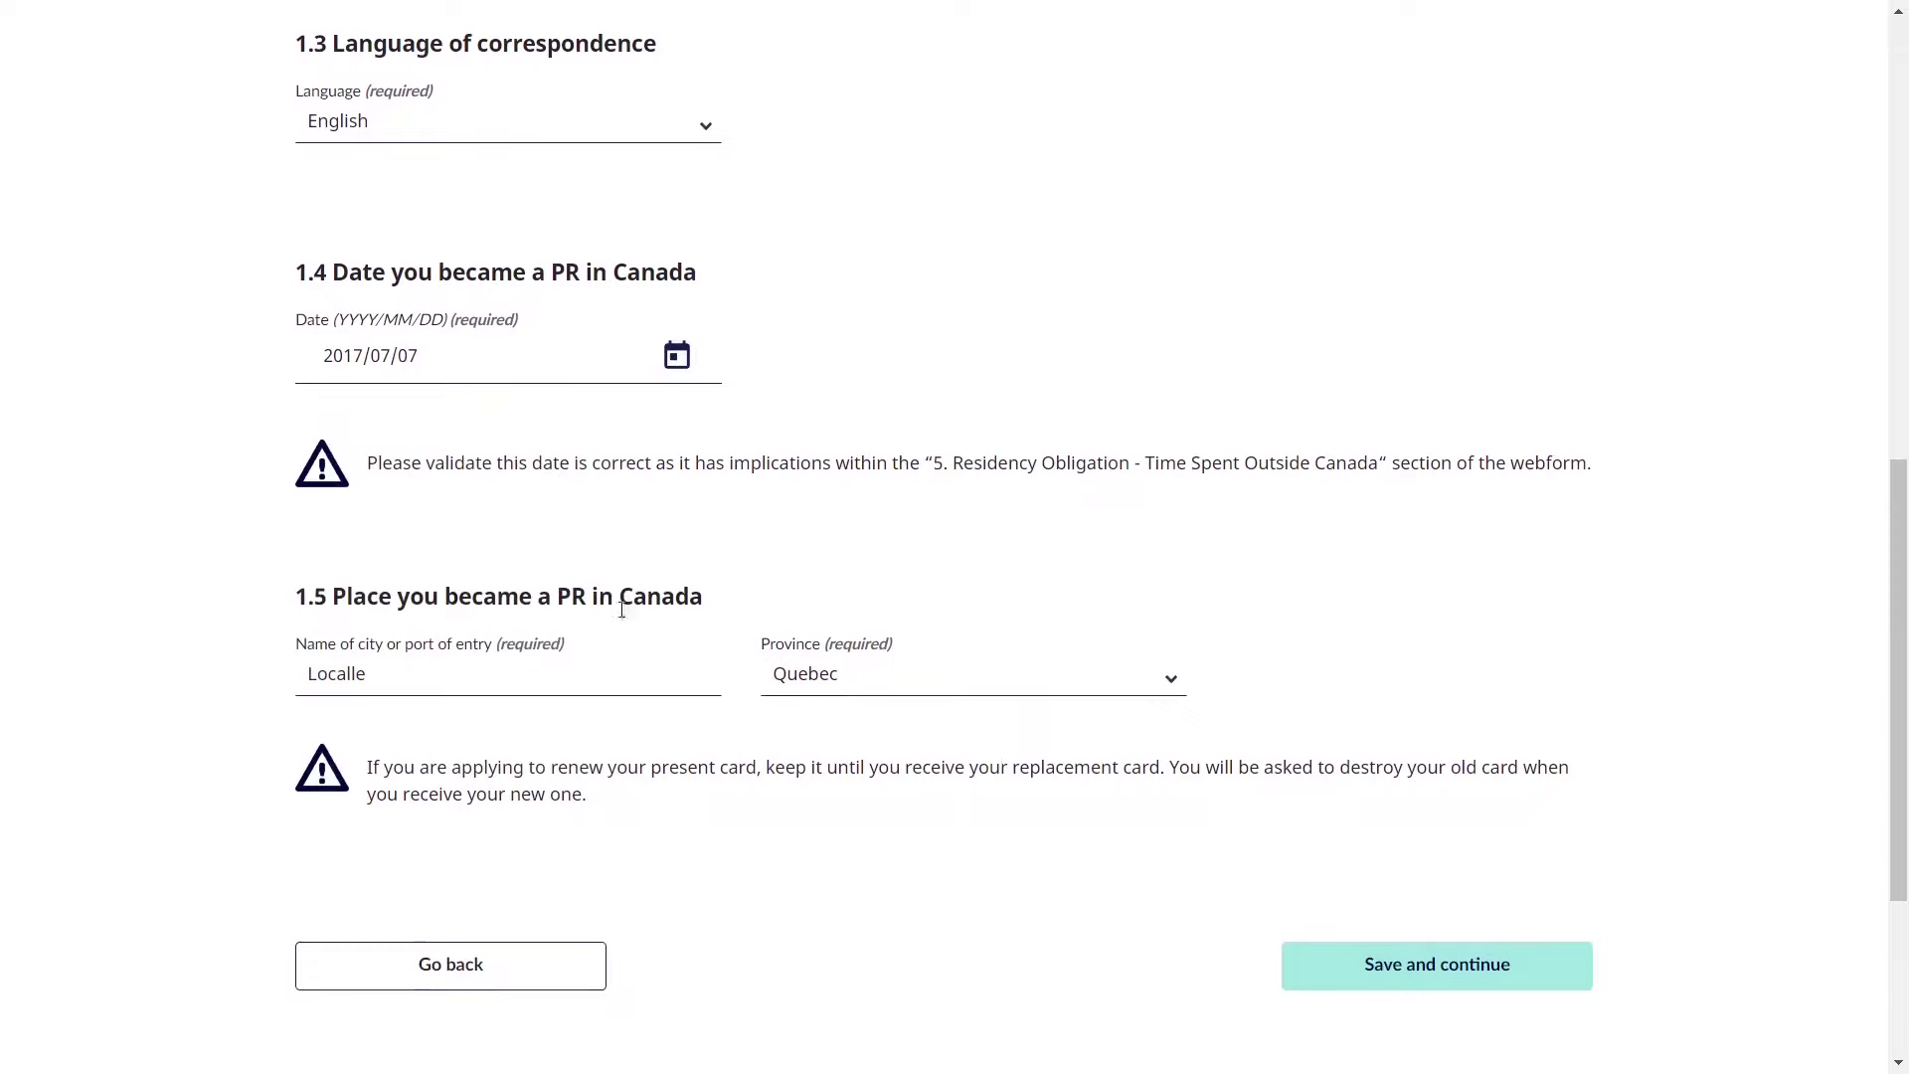
{"action": "left_click_drag", "start_coordinate": [341, 594], "coordinate": [723, 608]}
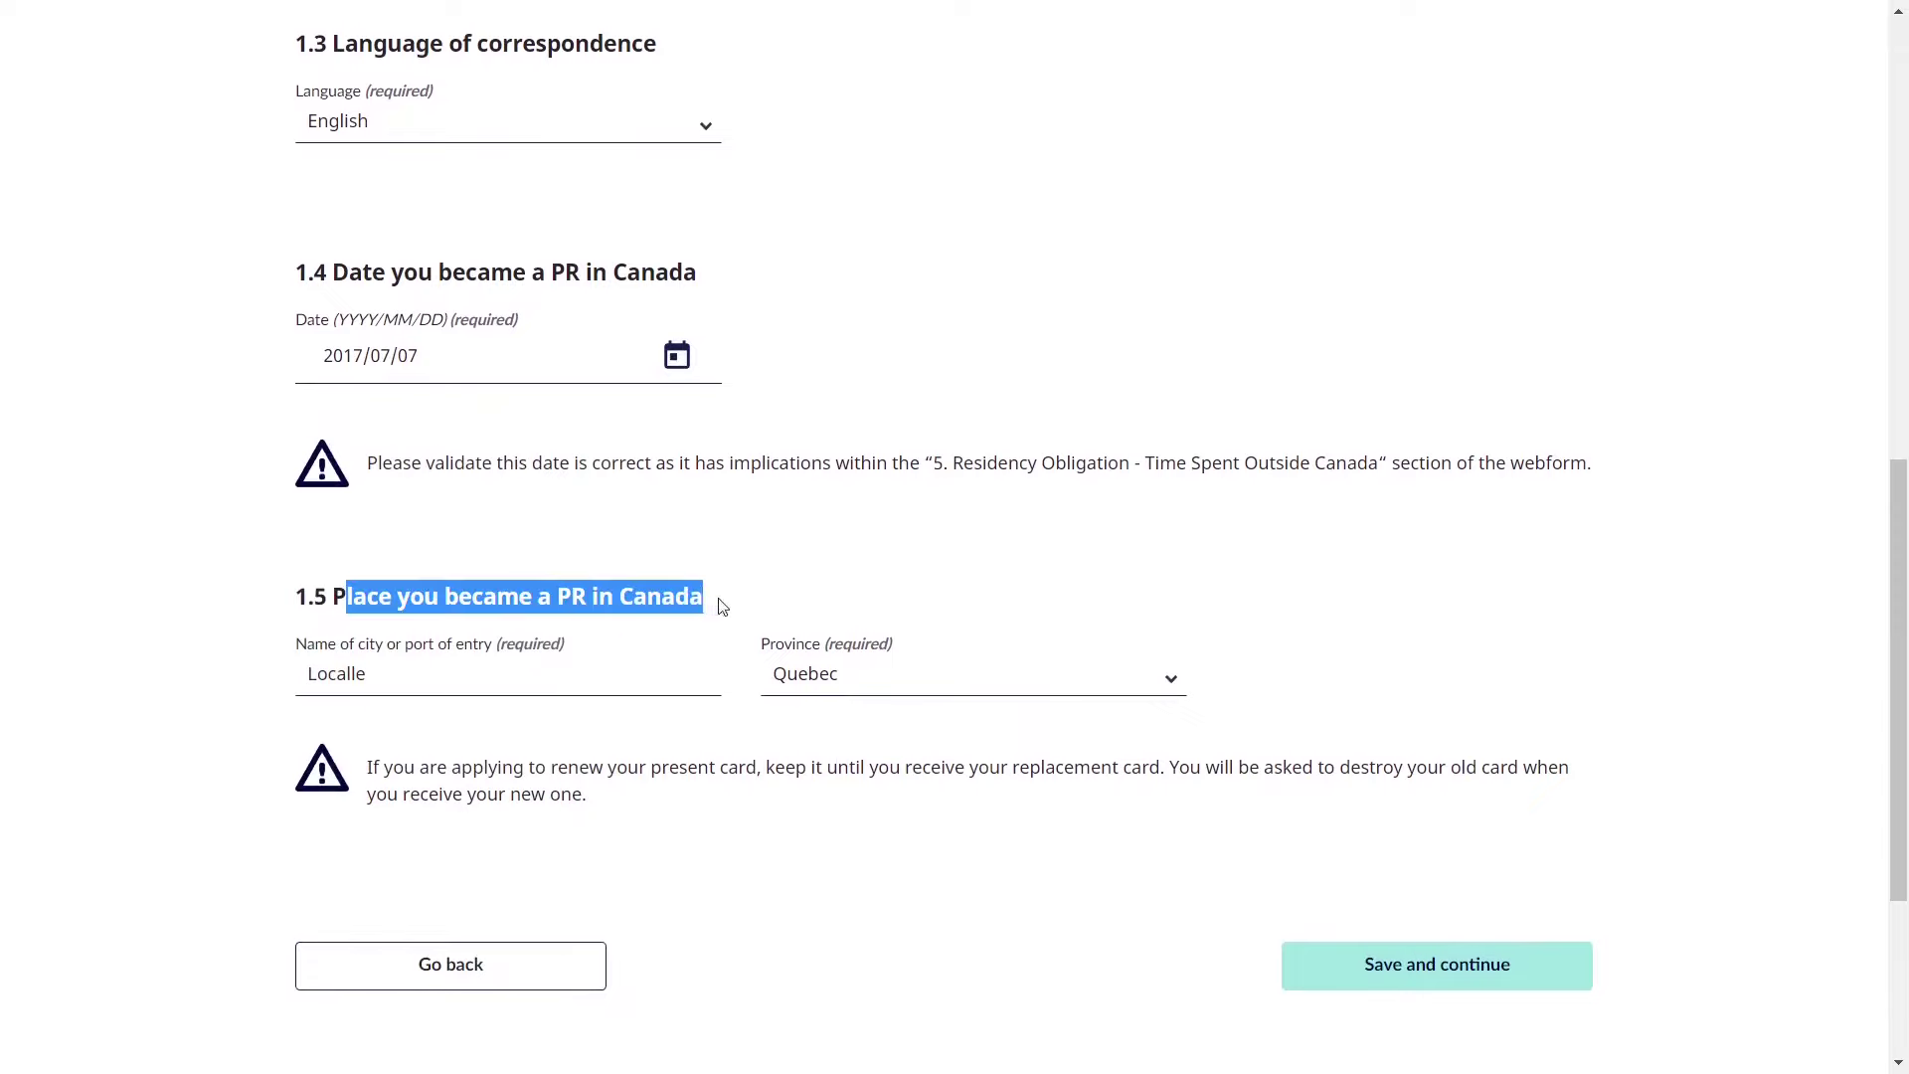
{"action": "left_click", "coordinate": [786, 594]}
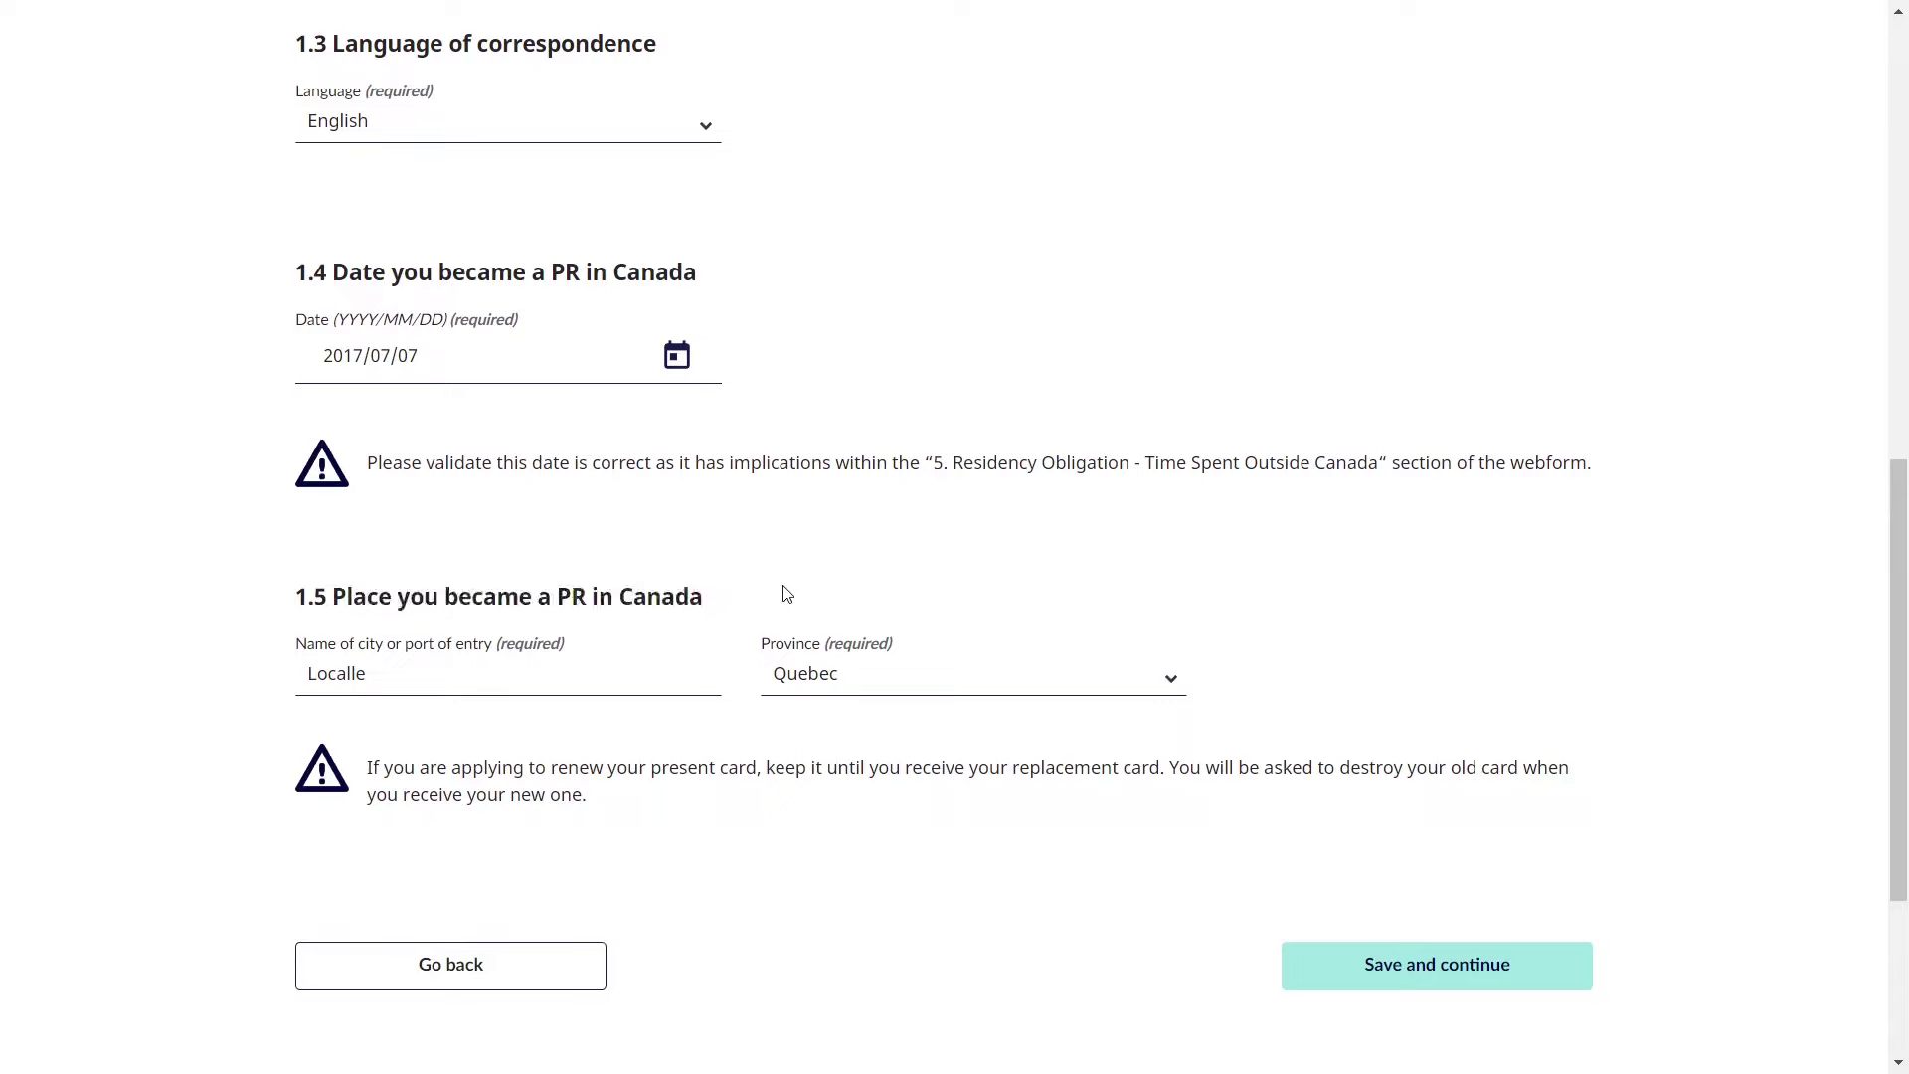
{"action": "double_click", "coordinate": [468, 677]}
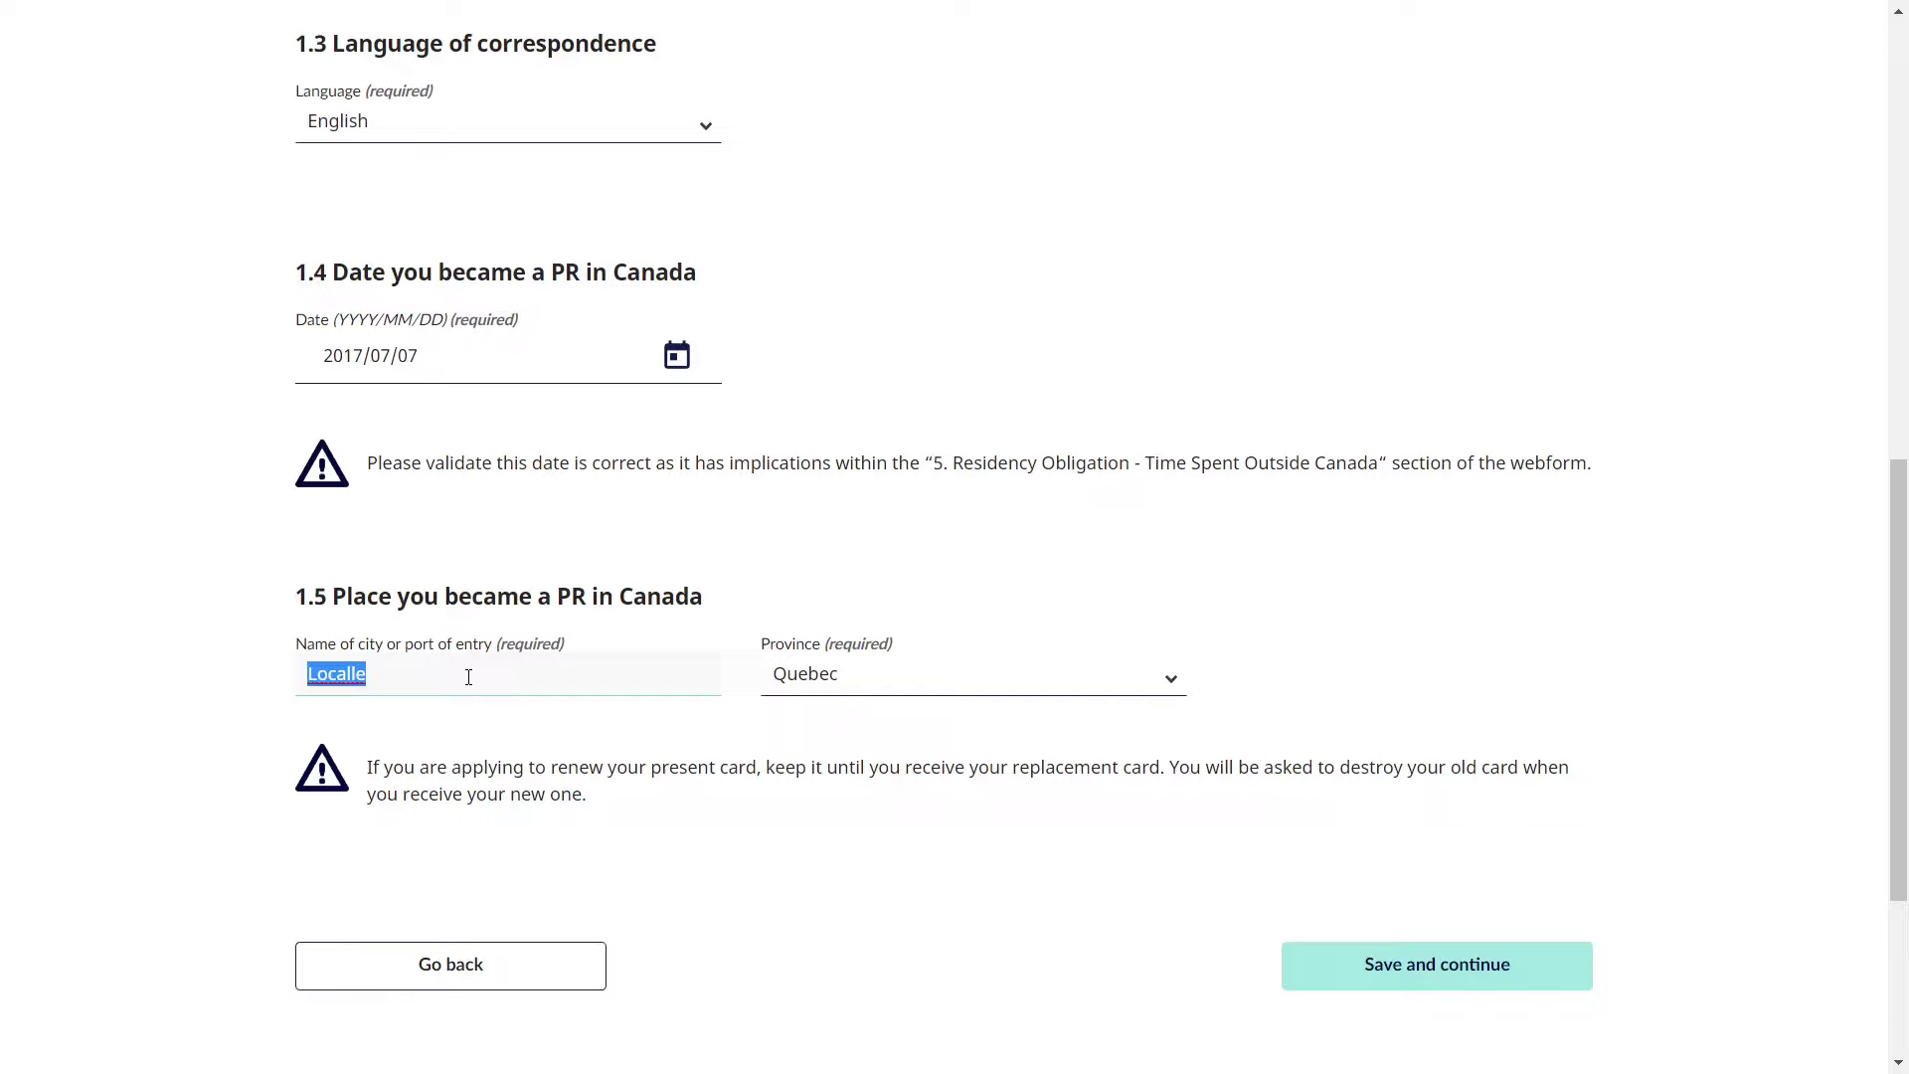
{"action": "left_click", "coordinate": [782, 746]}
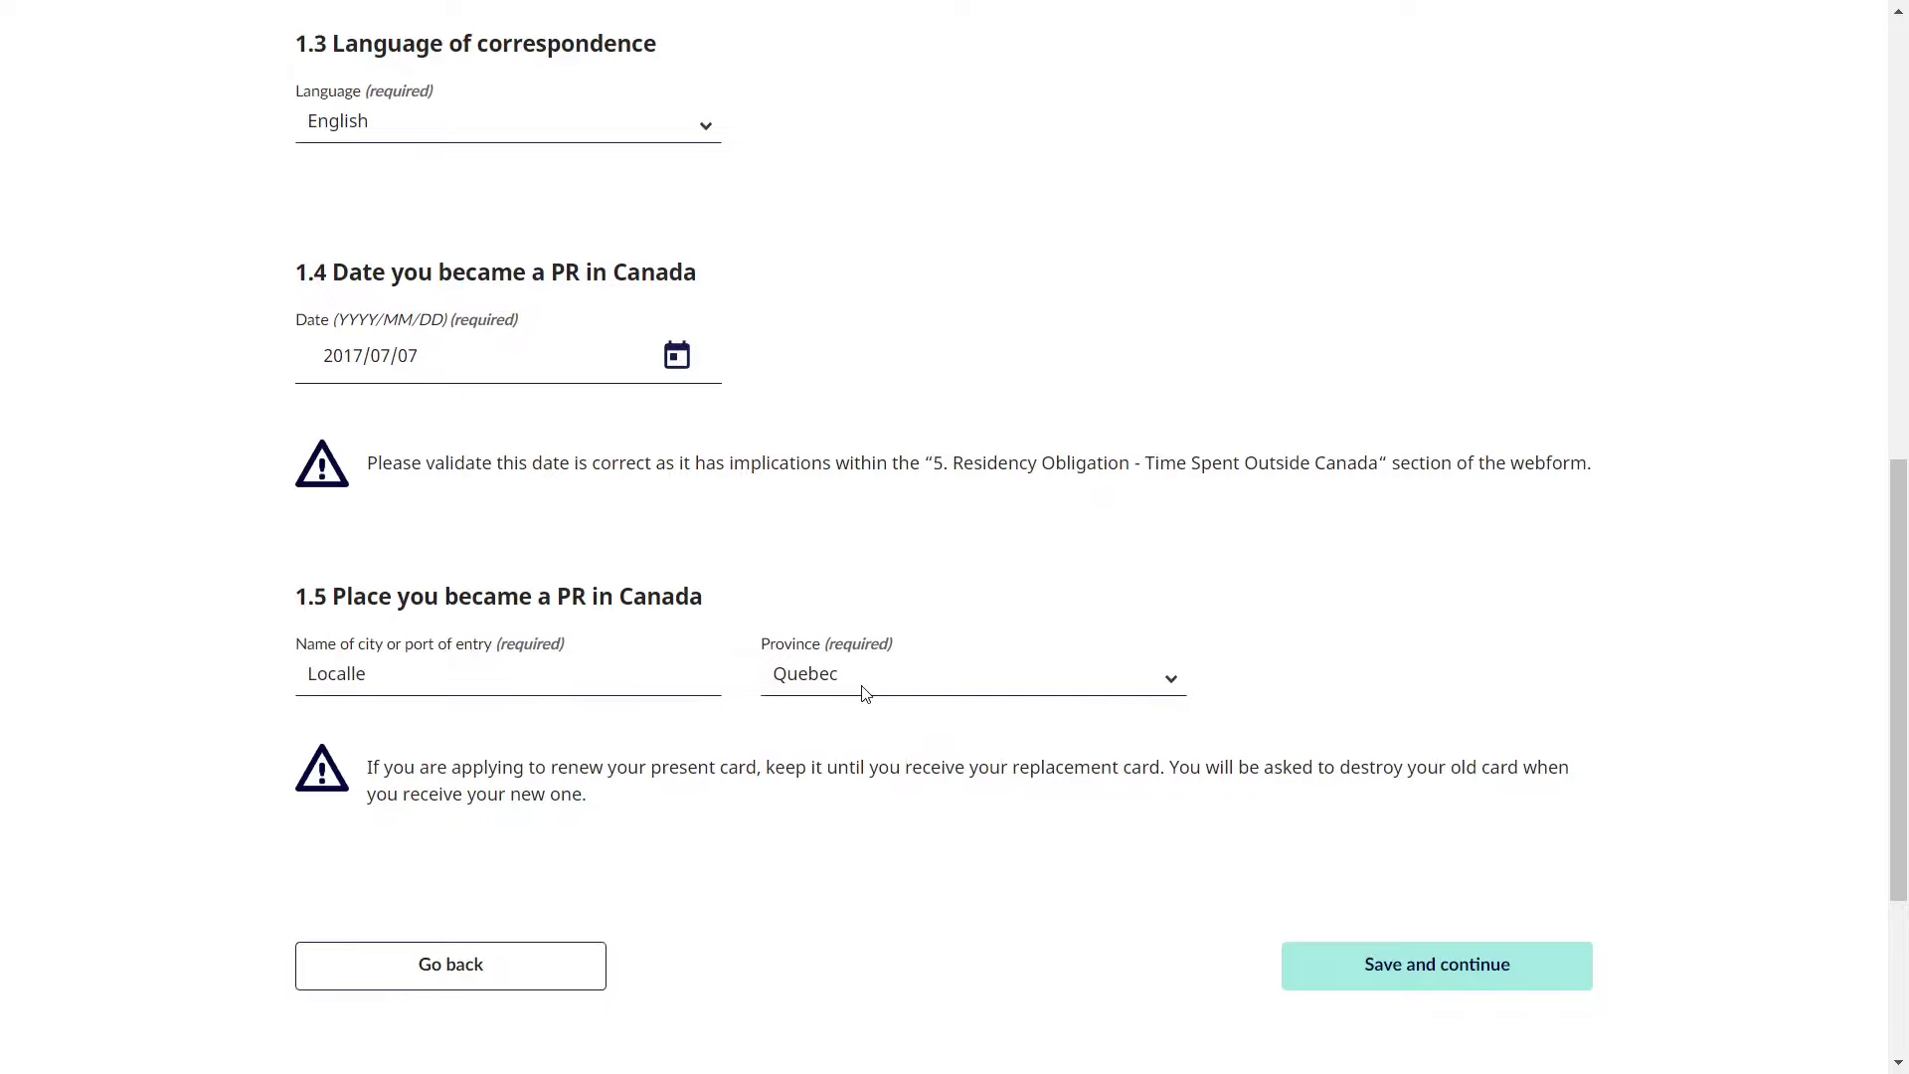
{"action": "left_click", "coordinate": [1405, 984]}
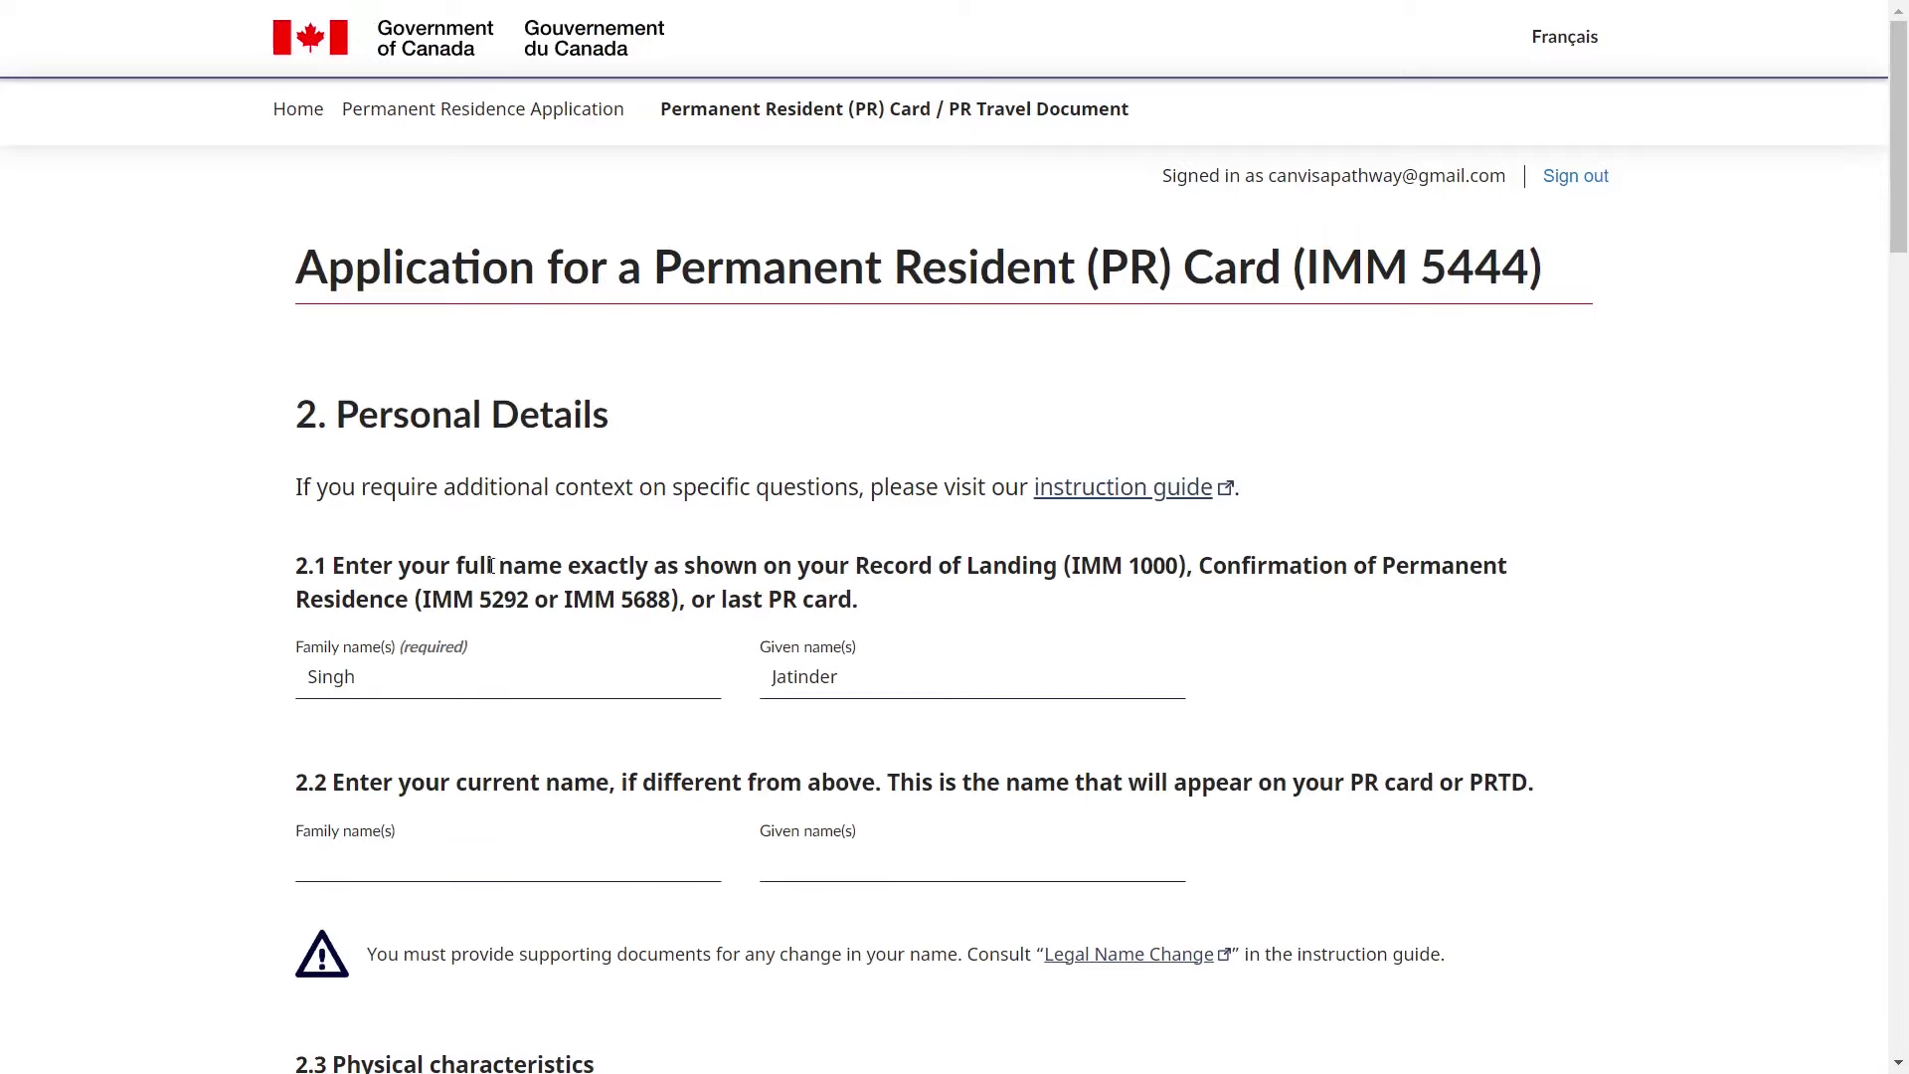
{"action": "left_click_drag", "start_coordinate": [343, 413], "coordinate": [613, 431]}
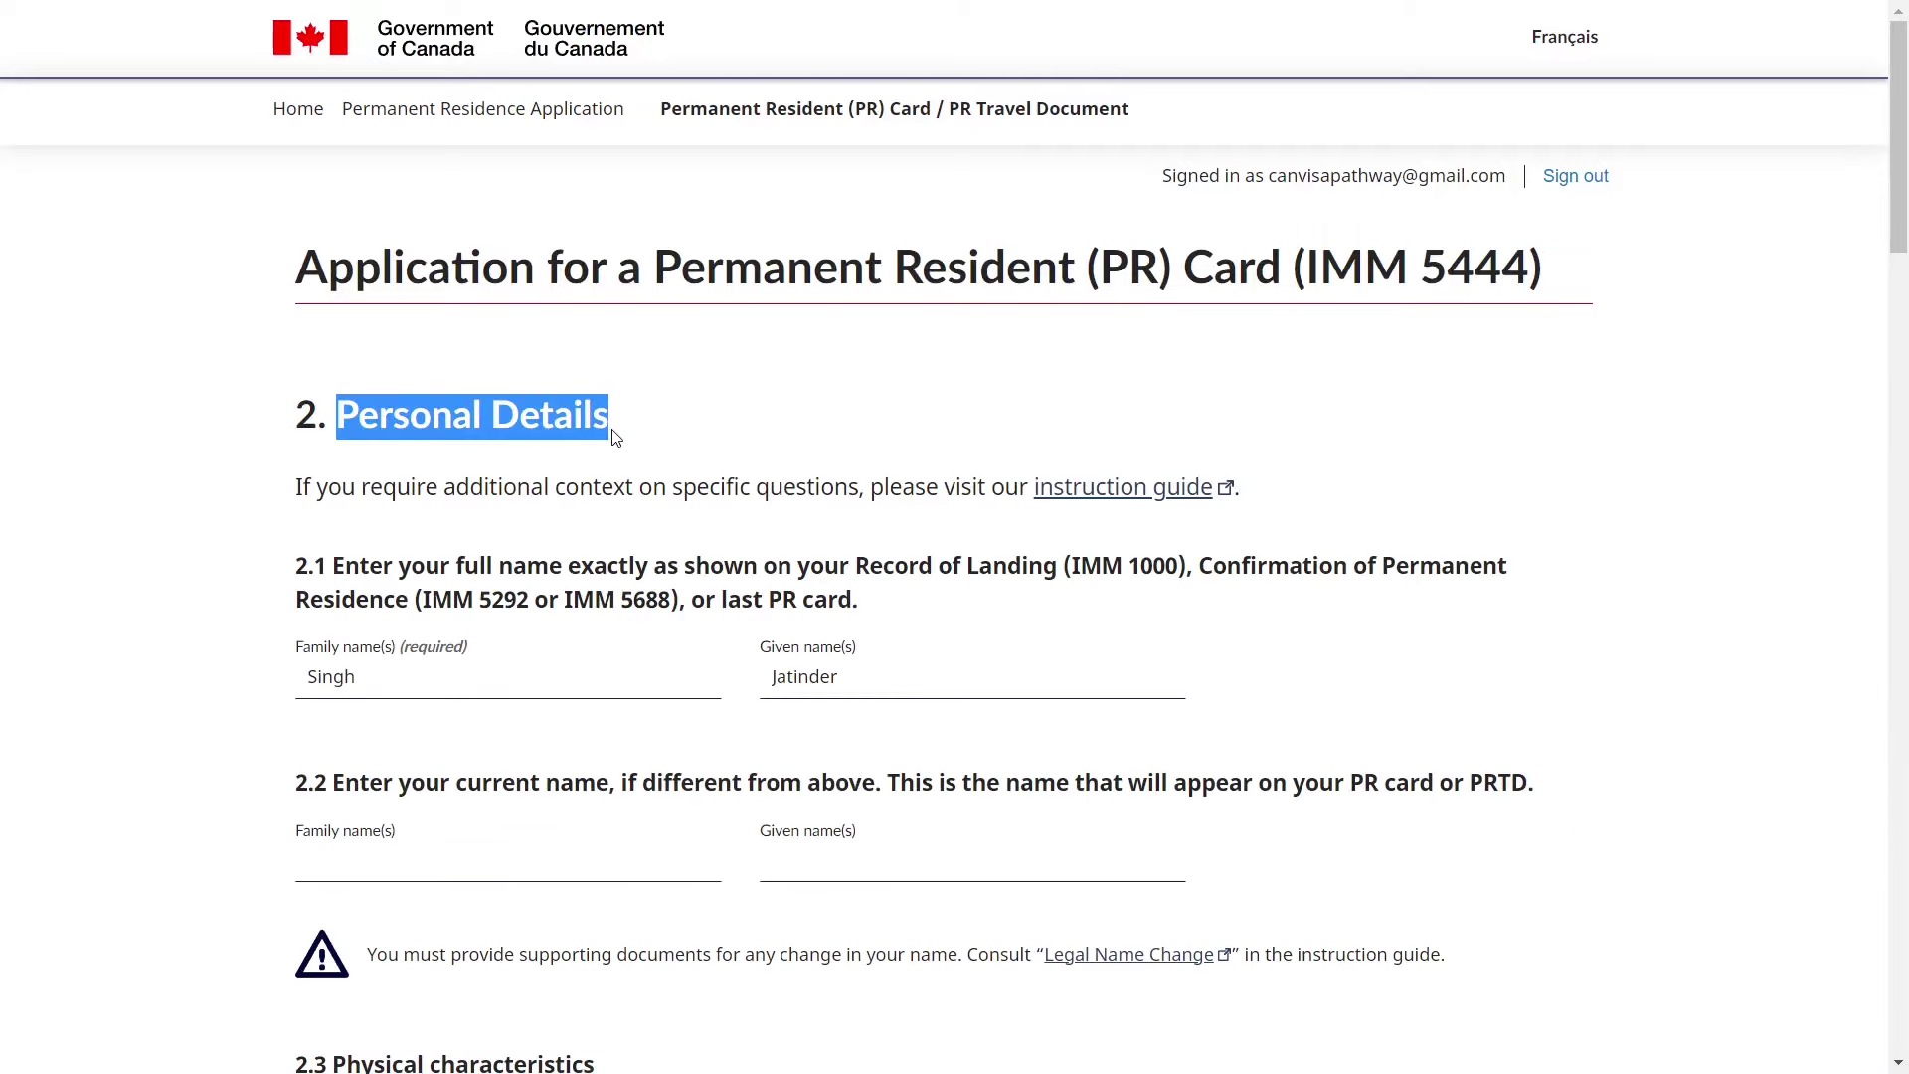
{"action": "left_click", "coordinate": [610, 434]}
{"action": "scroll", "coordinate": [673, 456], "scroll_direction": "down", "scroll_amount": 1}
{"action": "scroll", "coordinate": [673, 456], "scroll_direction": "down", "scroll_amount": 2}
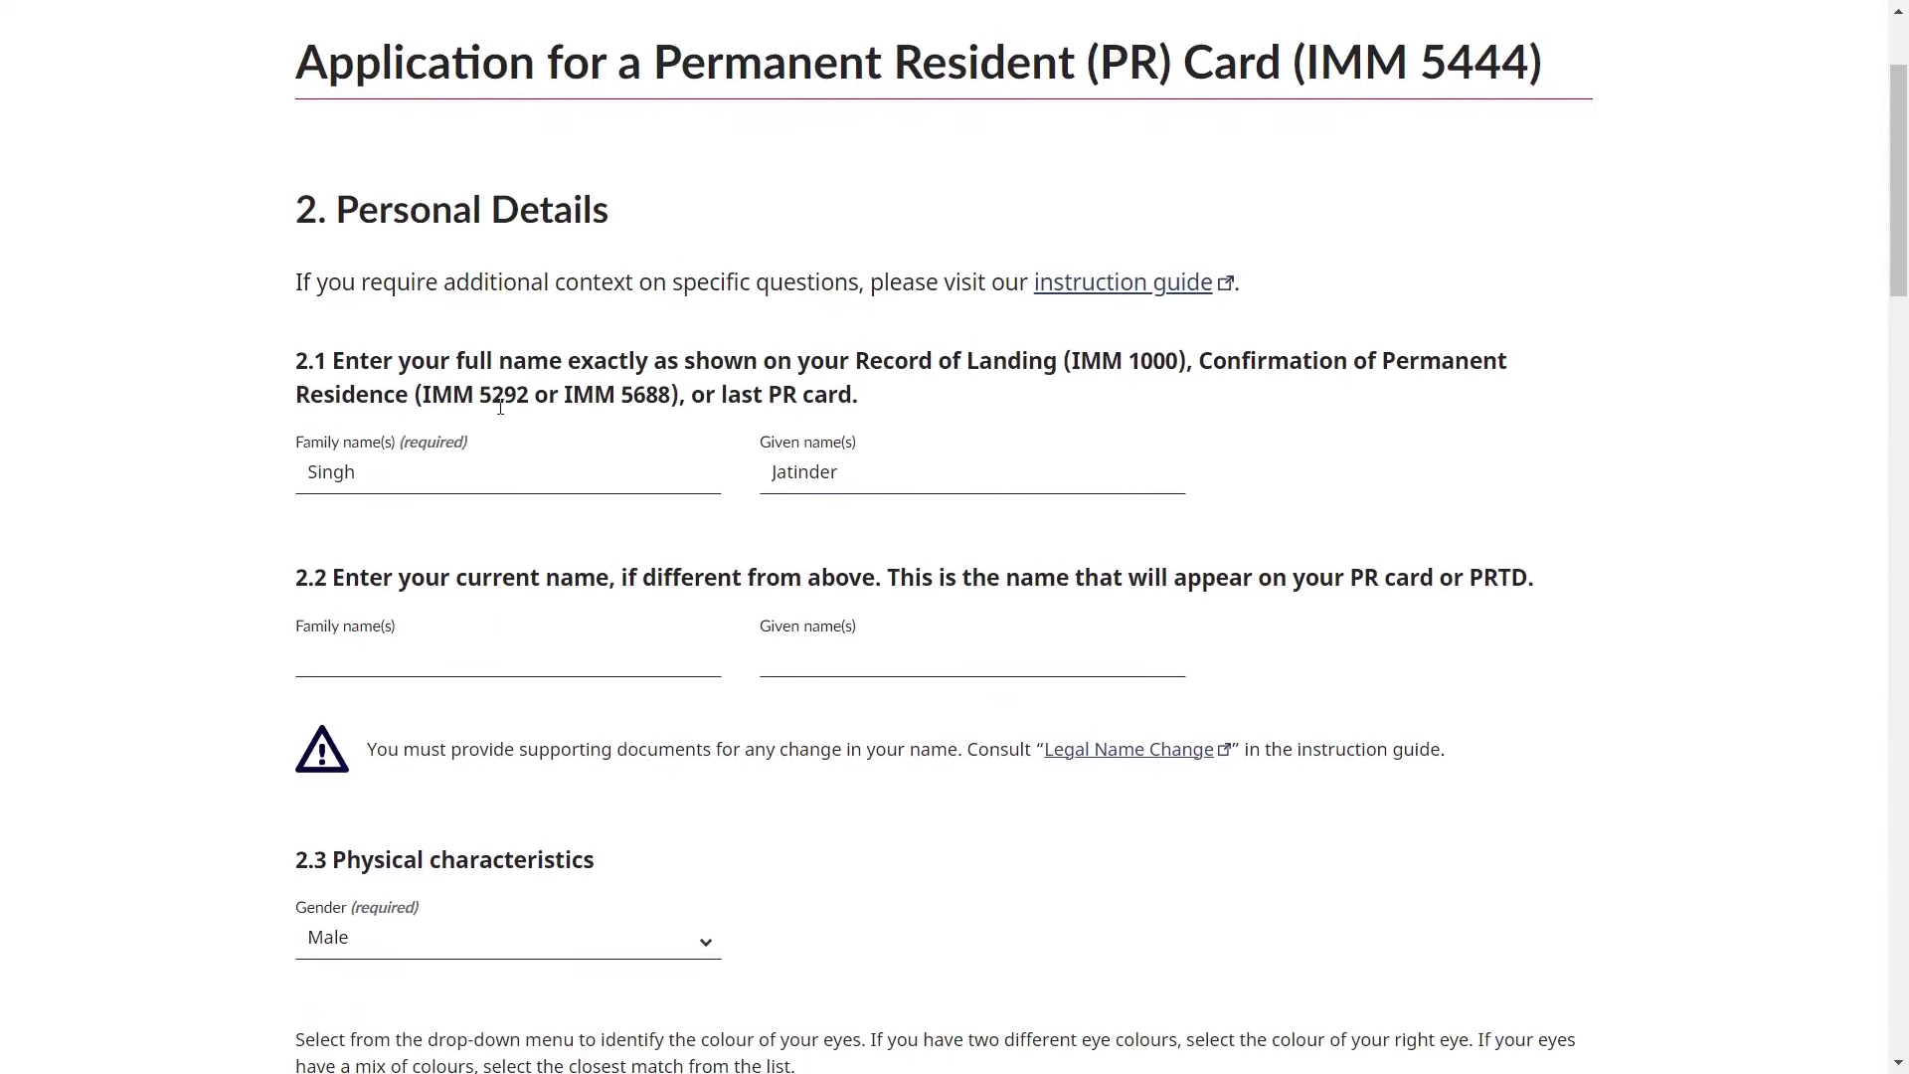
{"action": "double_click", "coordinate": [391, 476]}
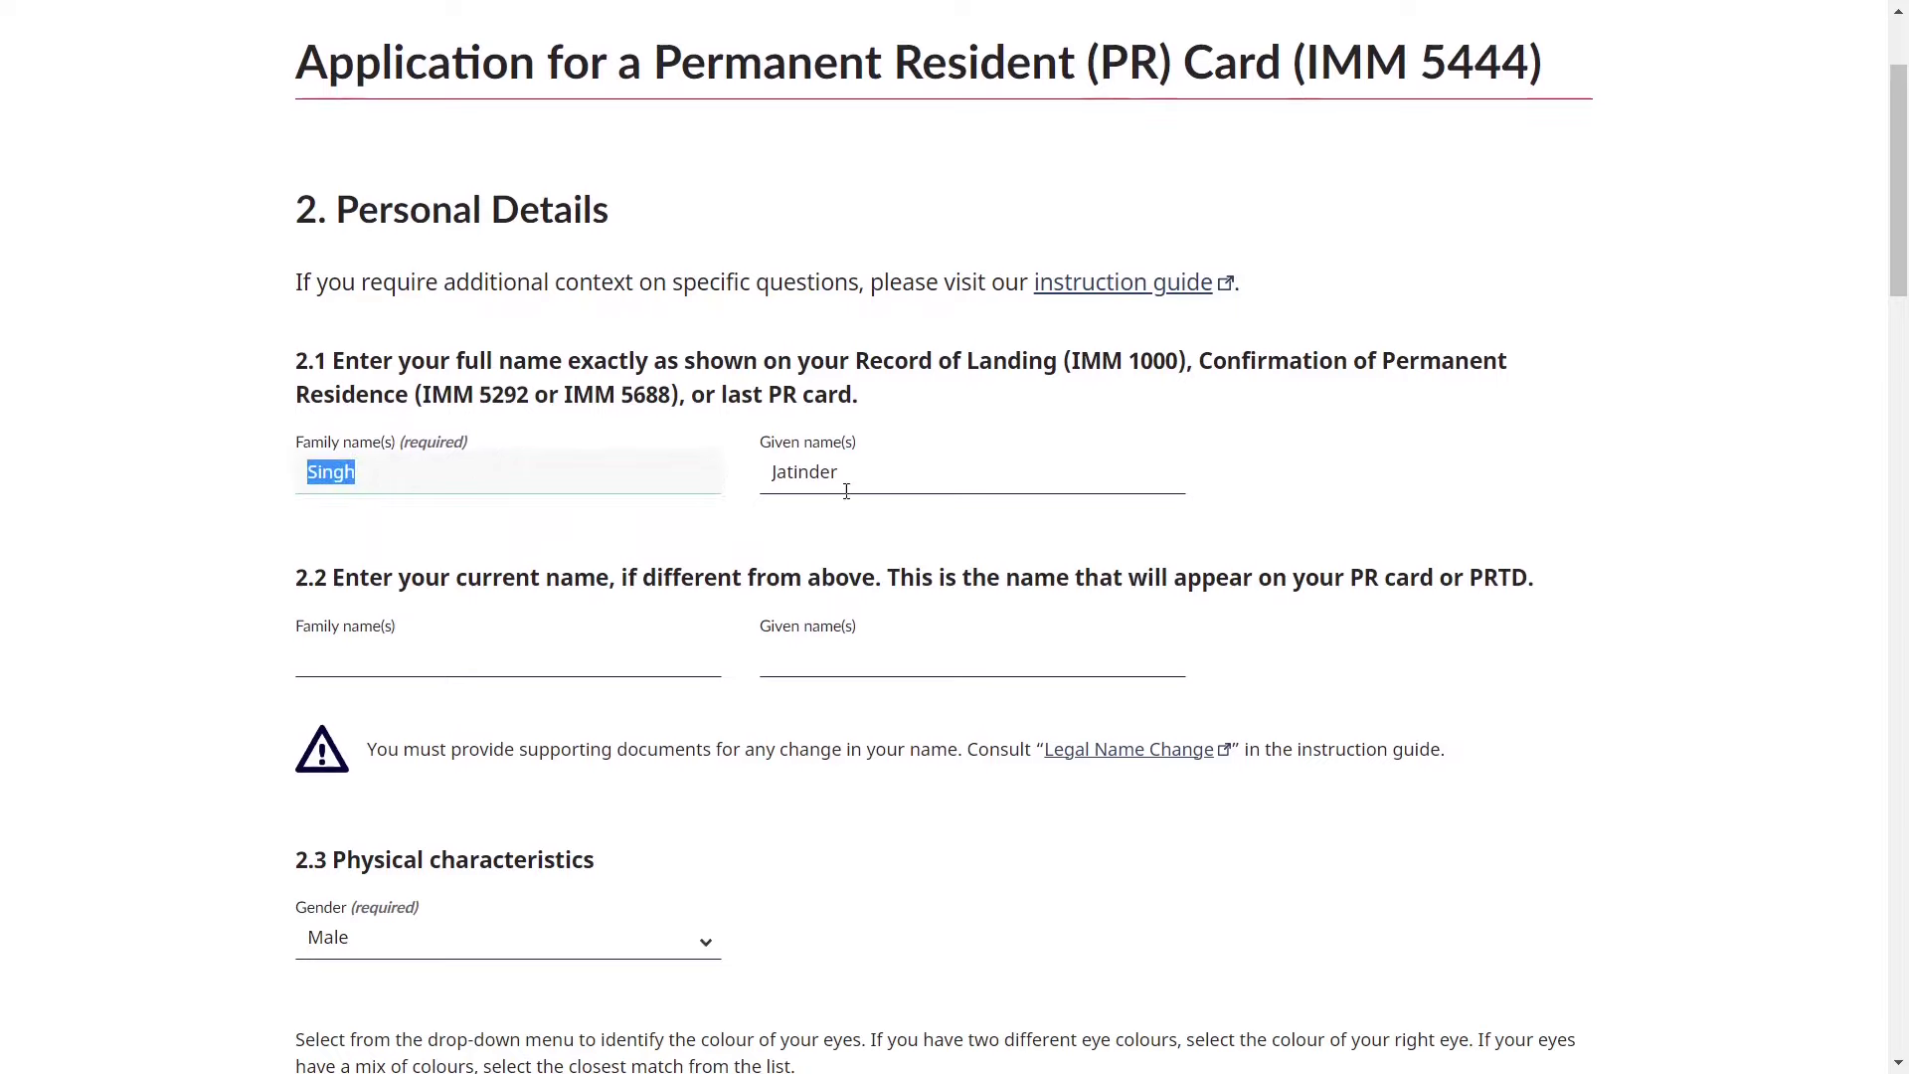
{"action": "double_click", "coordinate": [813, 473]}
{"action": "key", "text": "shift+Tab"}
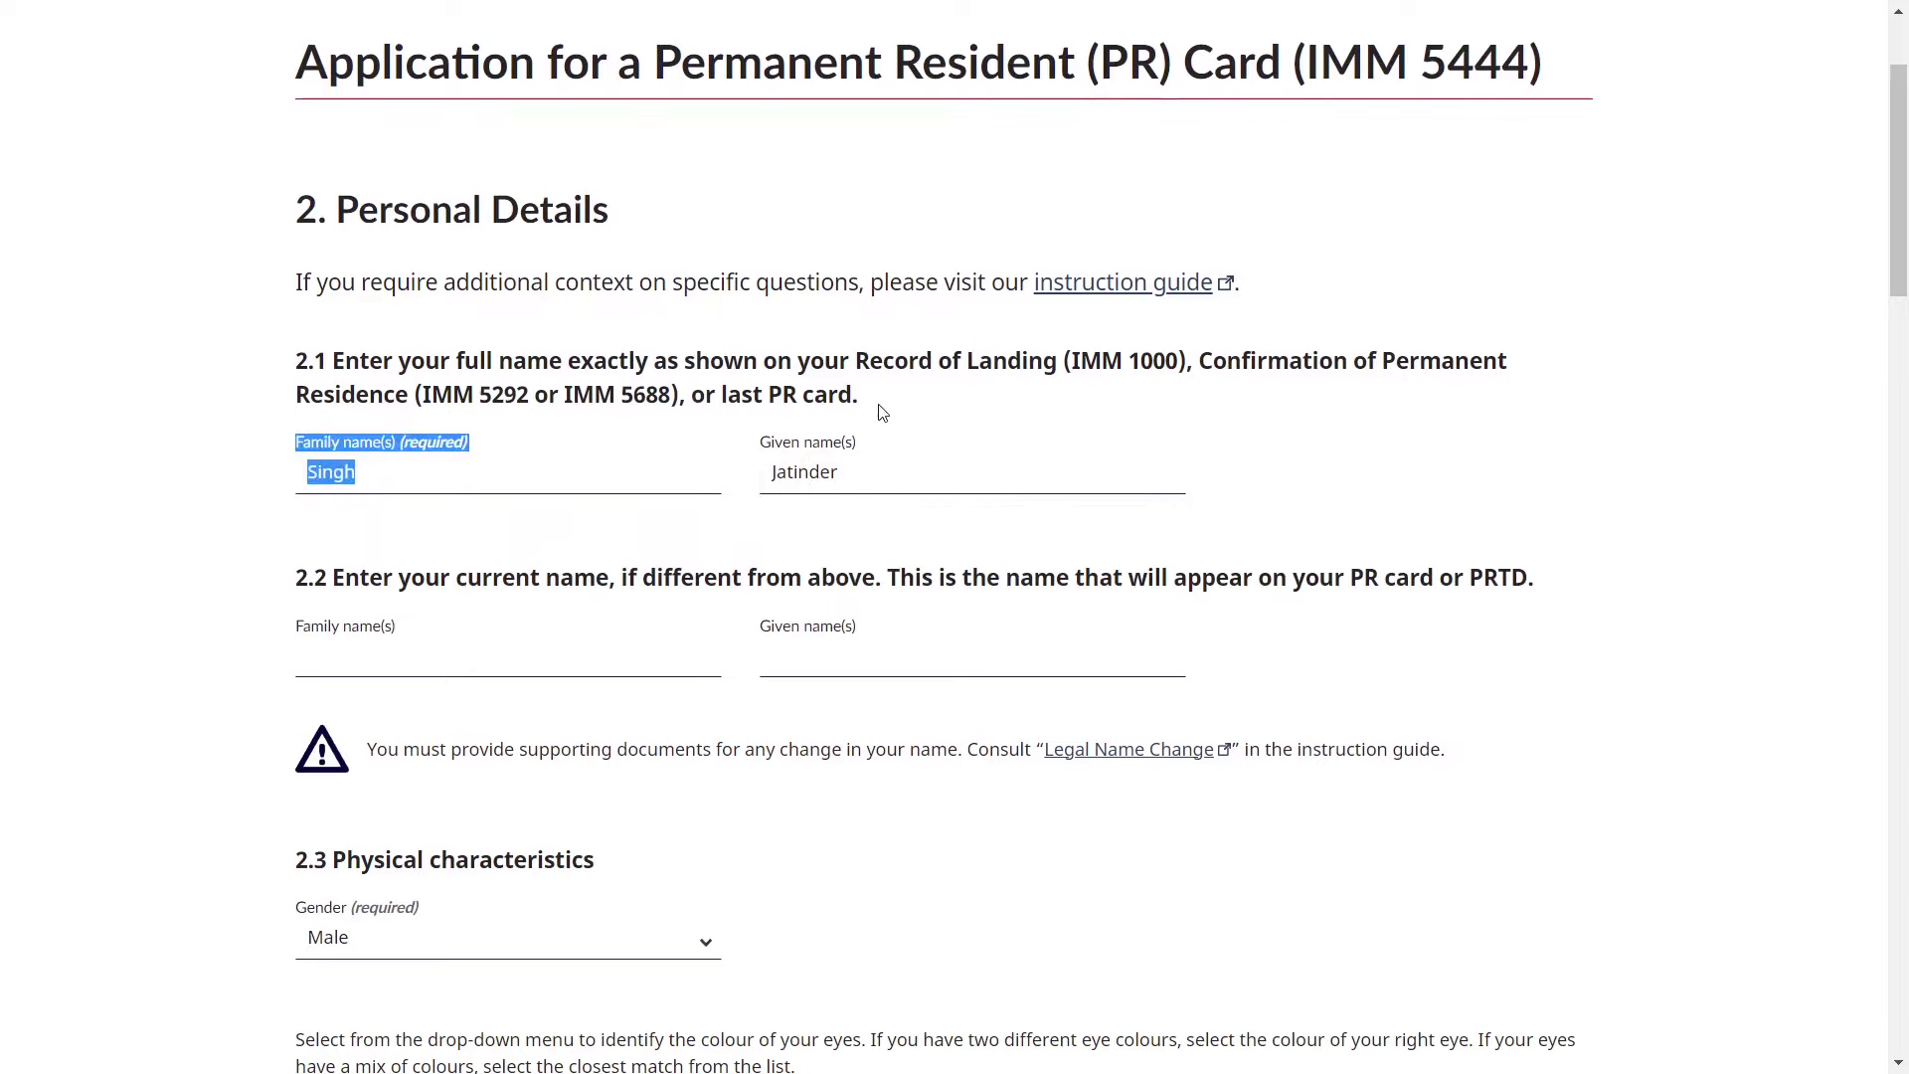
{"action": "left_click", "coordinate": [873, 394]}
{"action": "left_click_drag", "start_coordinate": [857, 363], "coordinate": [923, 399]}
{"action": "left_click", "coordinate": [980, 439]}
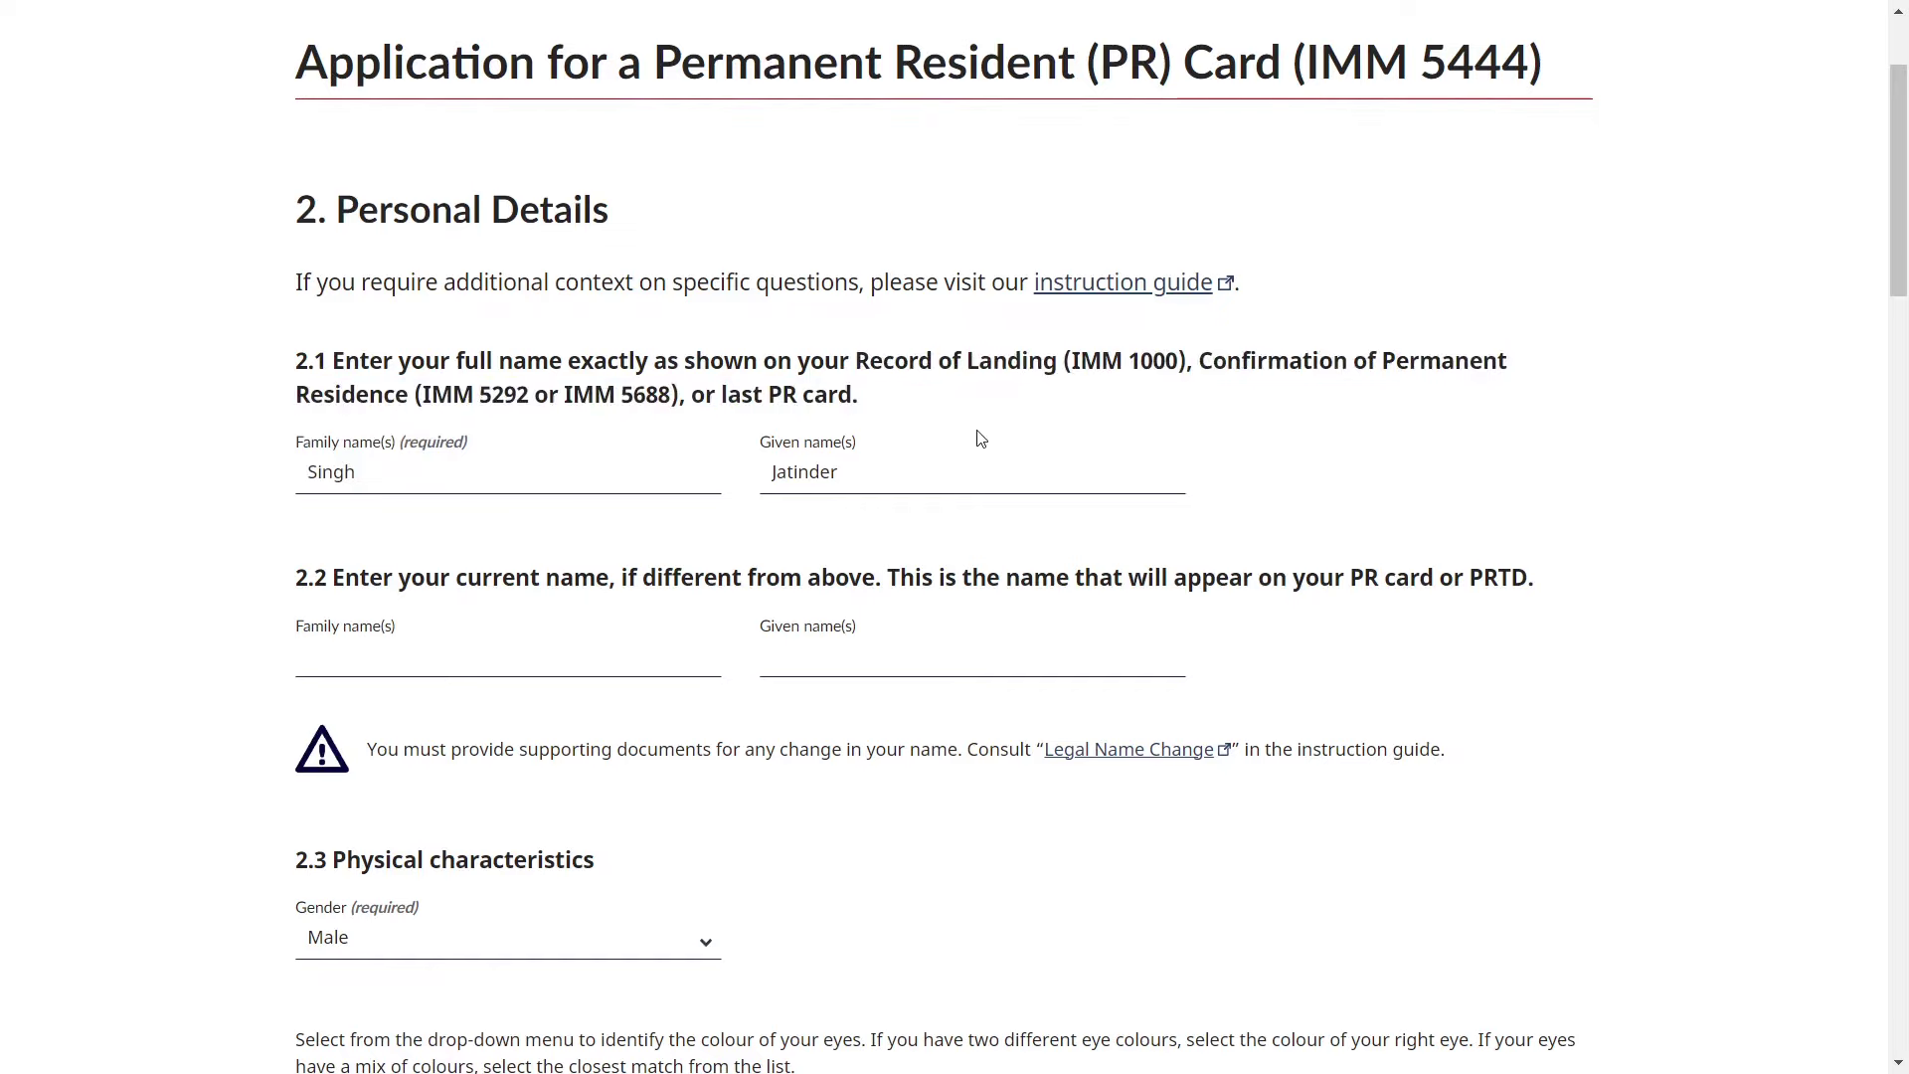
{"action": "scroll", "coordinate": [981, 439], "scroll_direction": "down", "scroll_amount": 1}
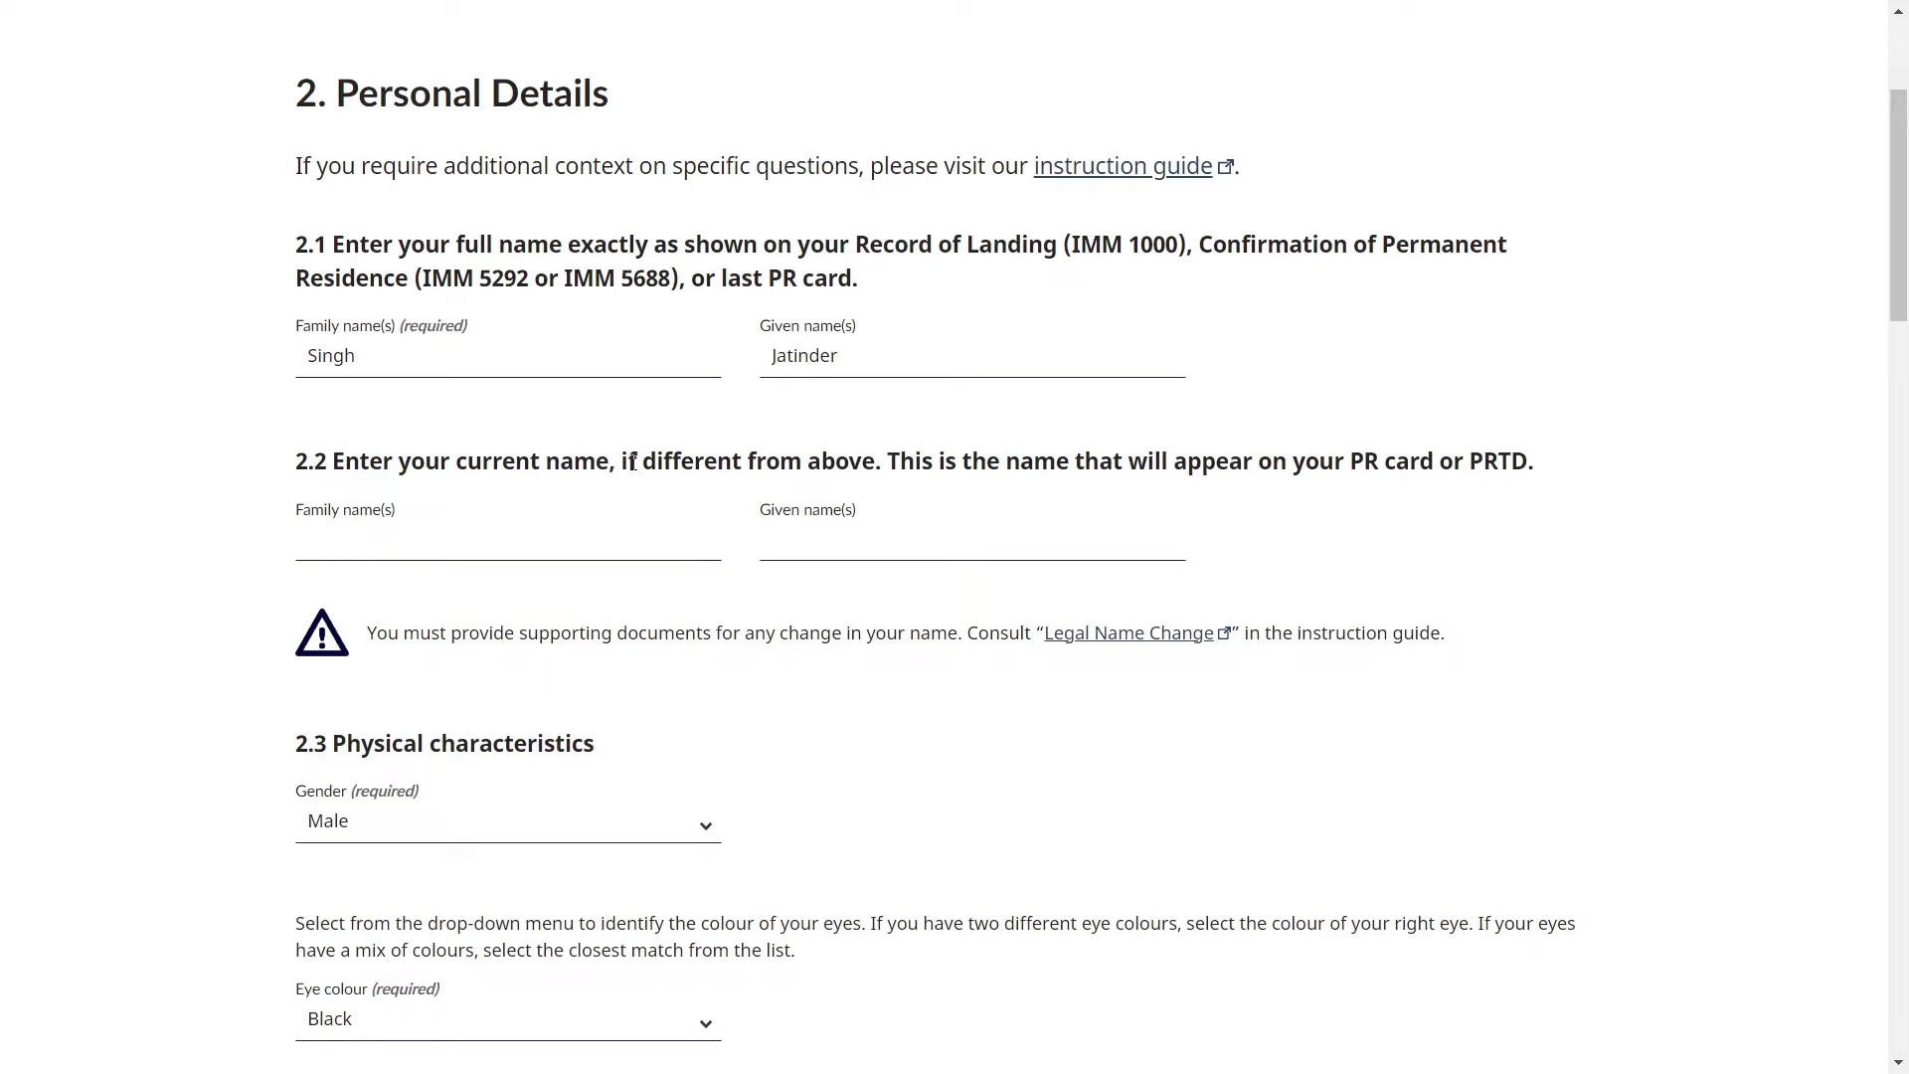
{"action": "left_click_drag", "start_coordinate": [633, 462], "coordinate": [882, 456]}
{"action": "scroll", "coordinate": [1013, 497], "scroll_direction": "down", "scroll_amount": 1}
{"action": "left_click", "coordinate": [586, 459]}
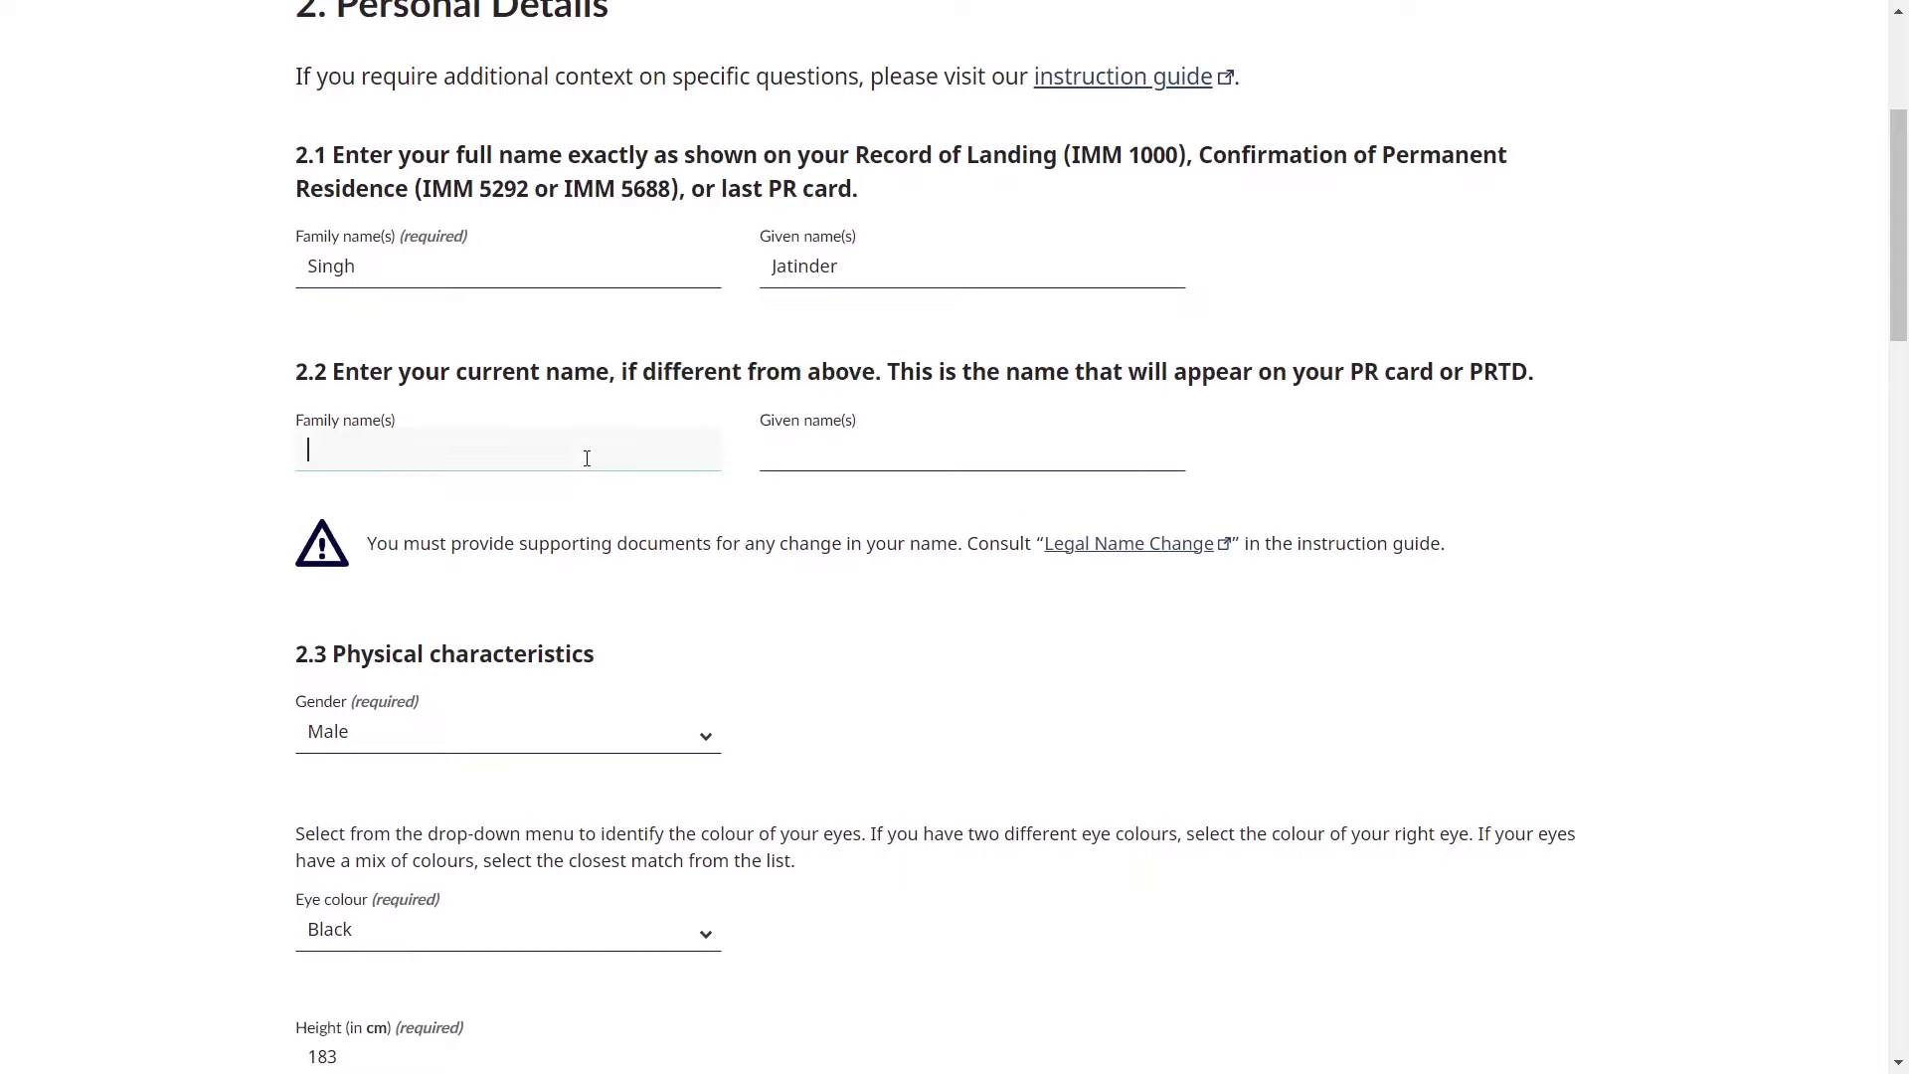
{"action": "left_click", "coordinate": [828, 462]}
{"action": "left_click_drag", "start_coordinate": [524, 539], "coordinate": [971, 568]}
{"action": "left_click", "coordinate": [970, 568]}
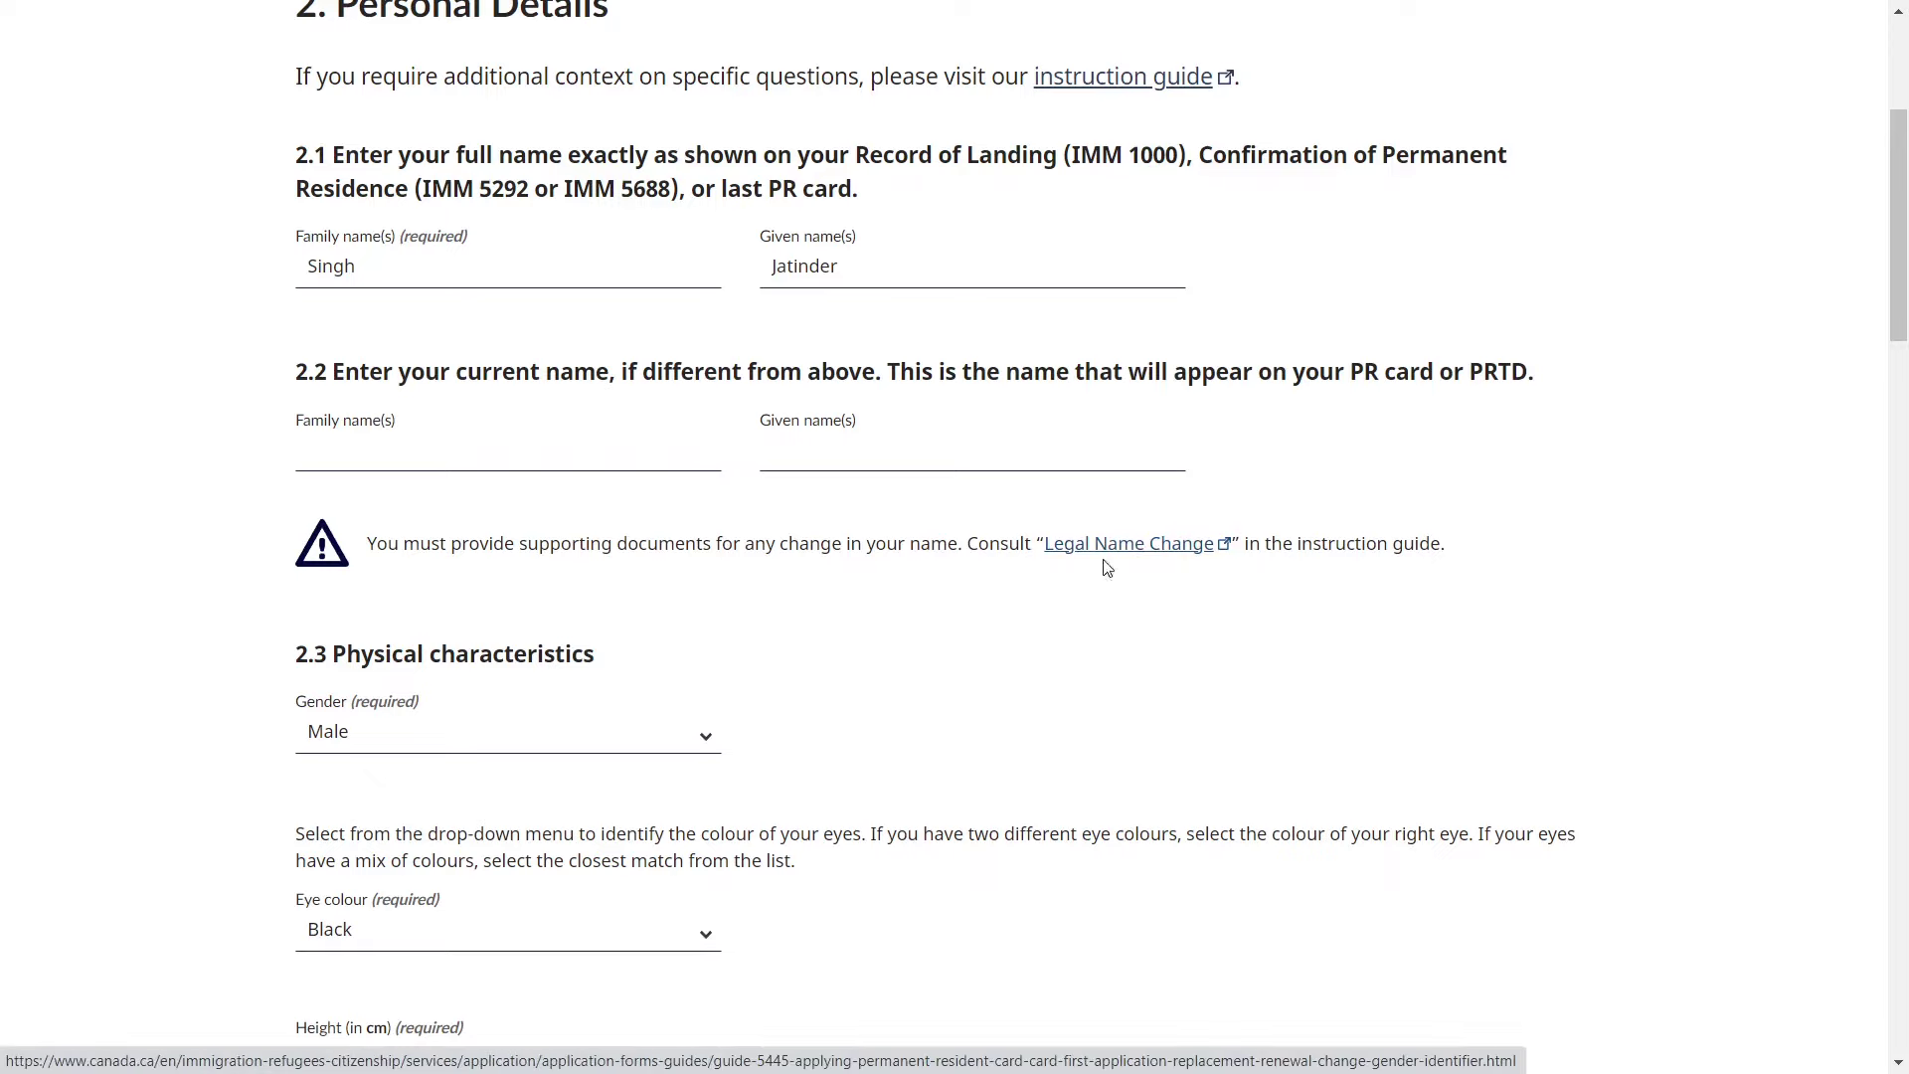
{"action": "scroll", "coordinate": [882, 624], "scroll_direction": "down", "scroll_amount": 2}
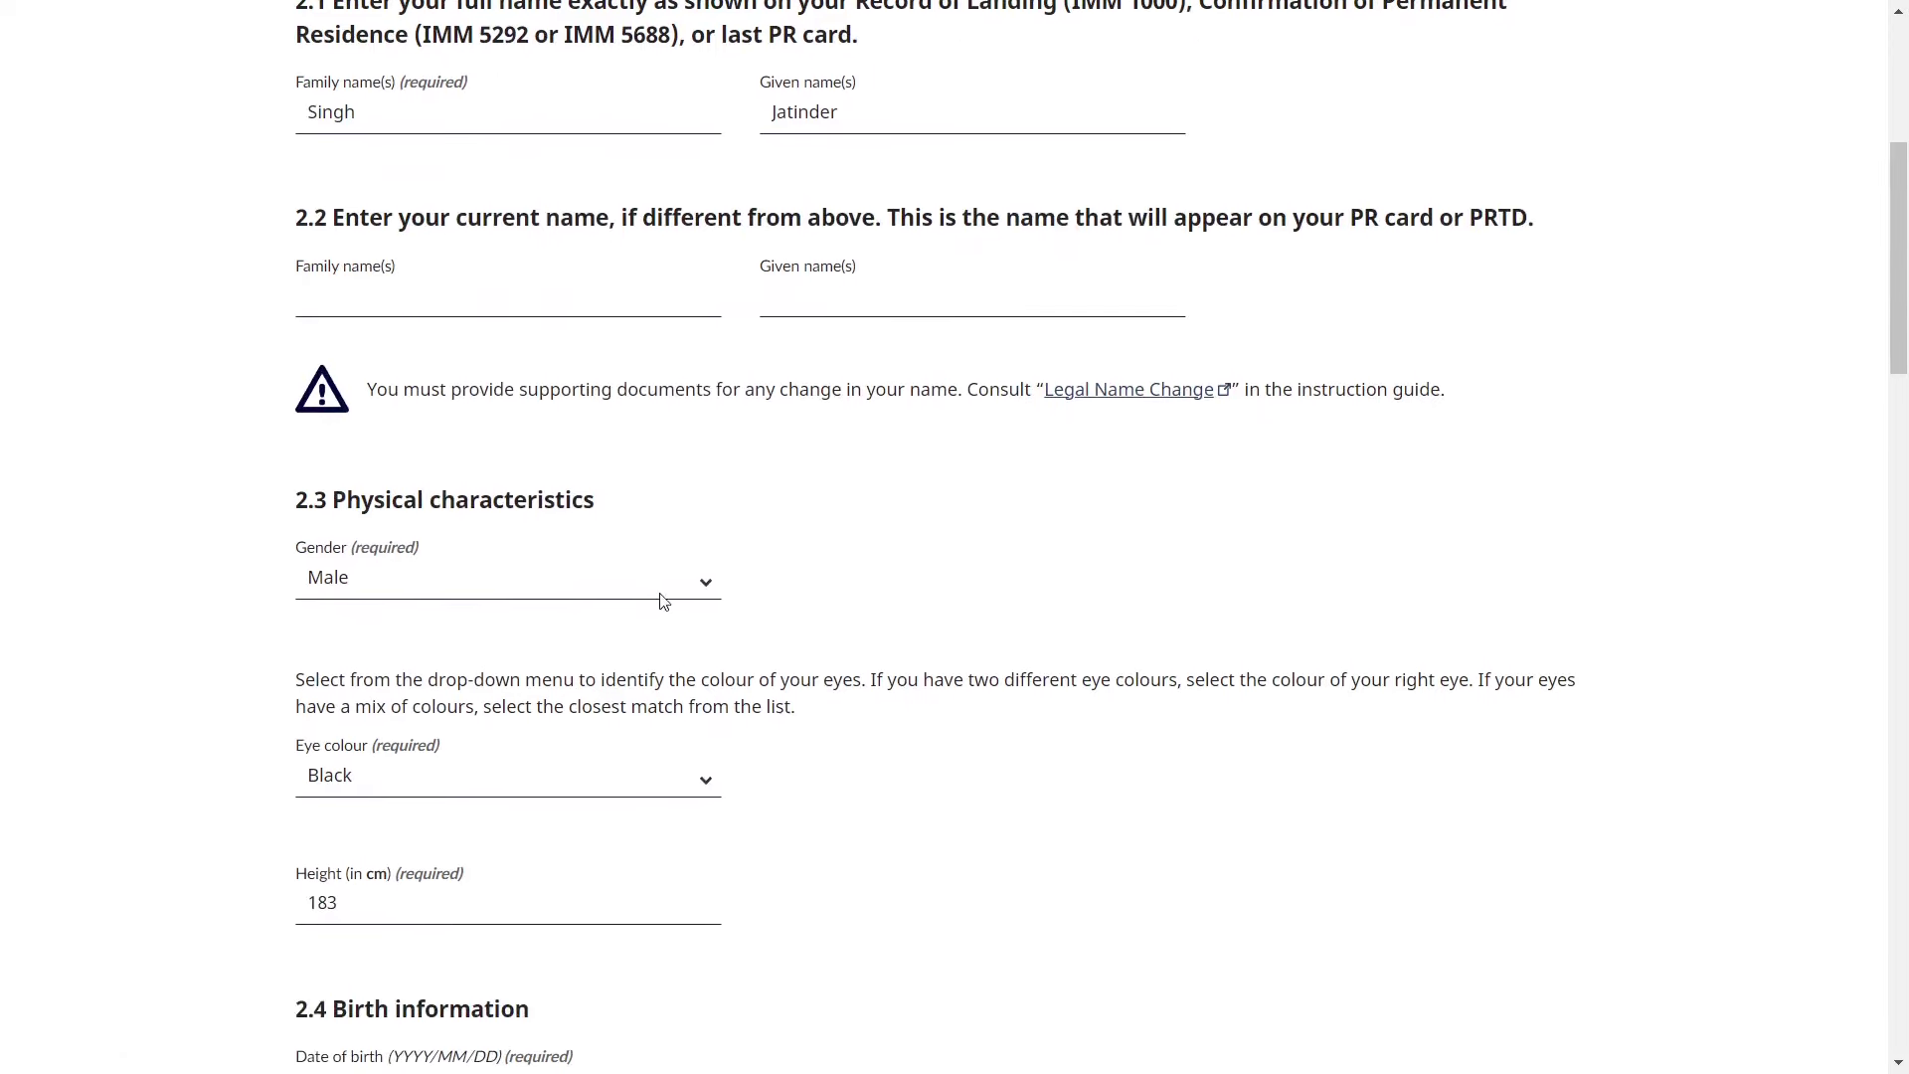
{"action": "left_click", "coordinate": [653, 597]}
{"action": "left_click", "coordinate": [655, 596]}
{"action": "scroll", "coordinate": [782, 685], "scroll_direction": "down", "scroll_amount": 2}
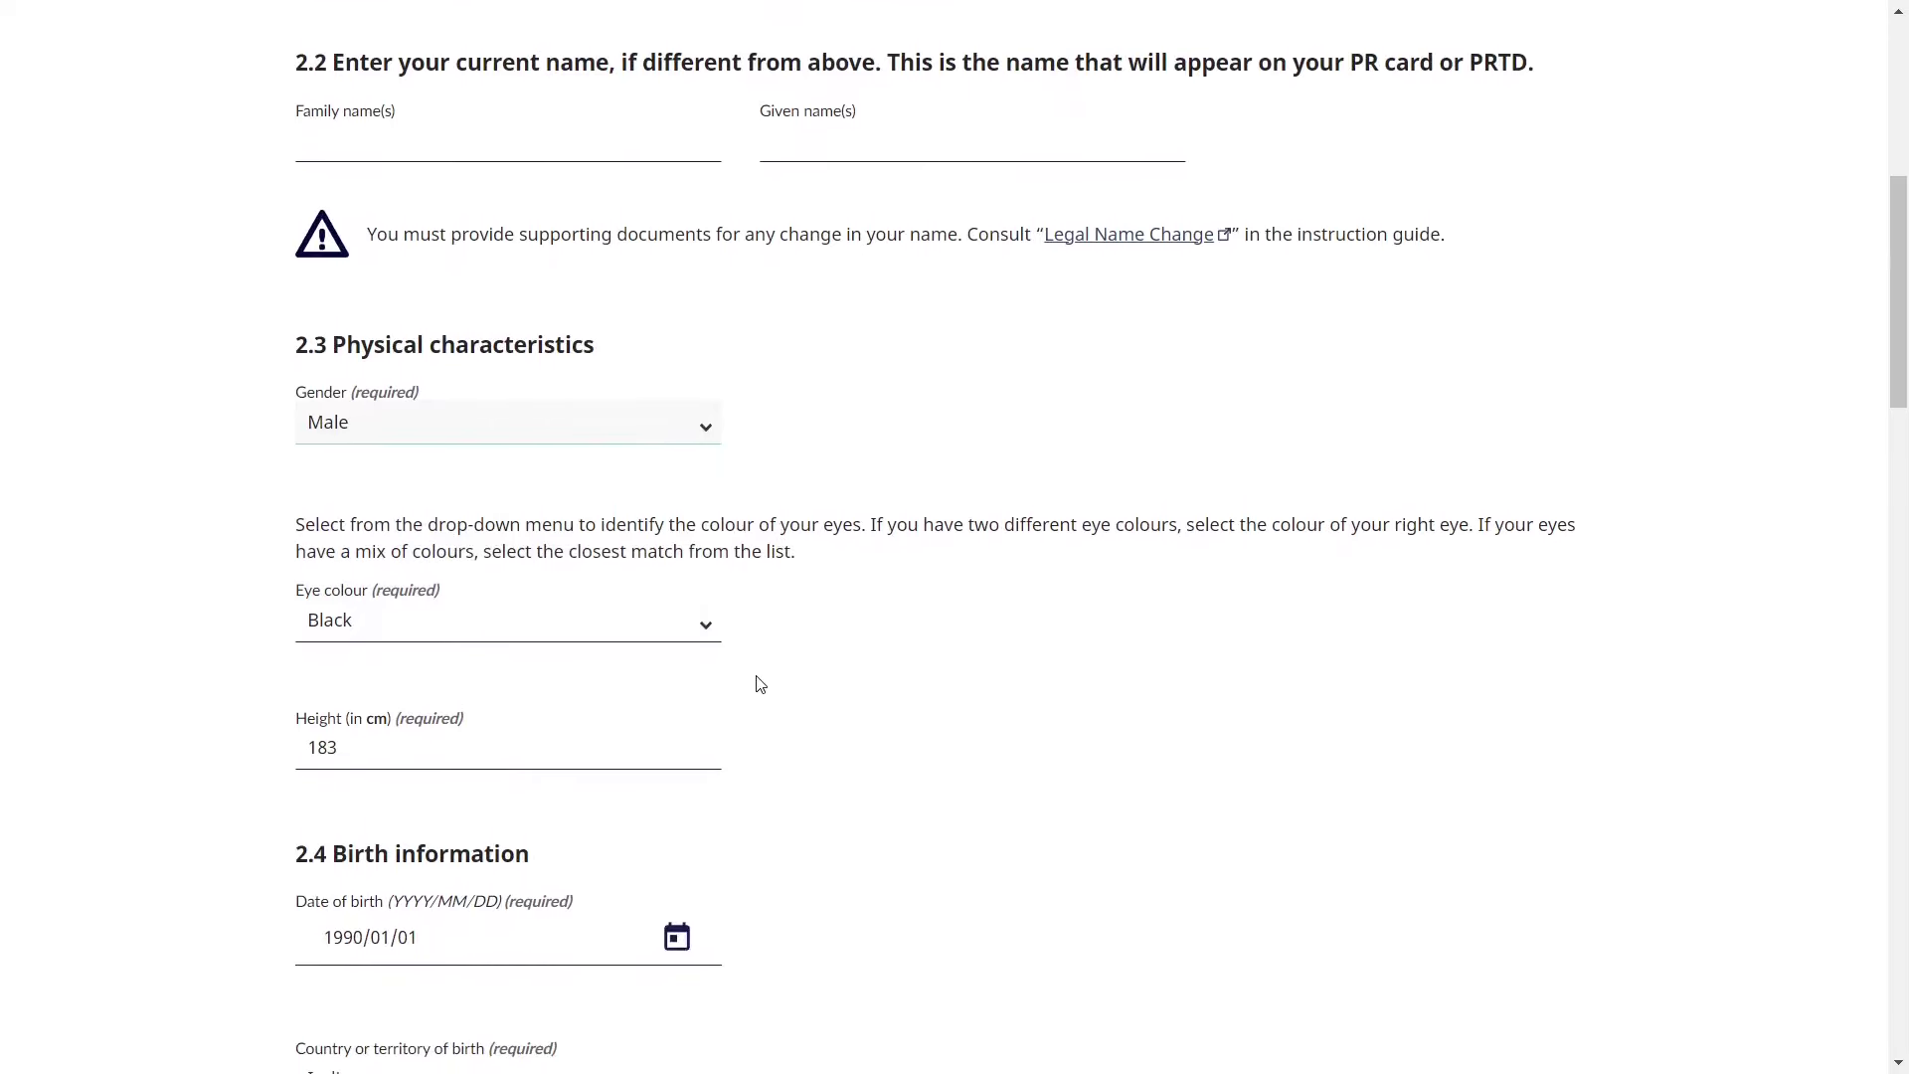
{"action": "left_click", "coordinate": [691, 637]}
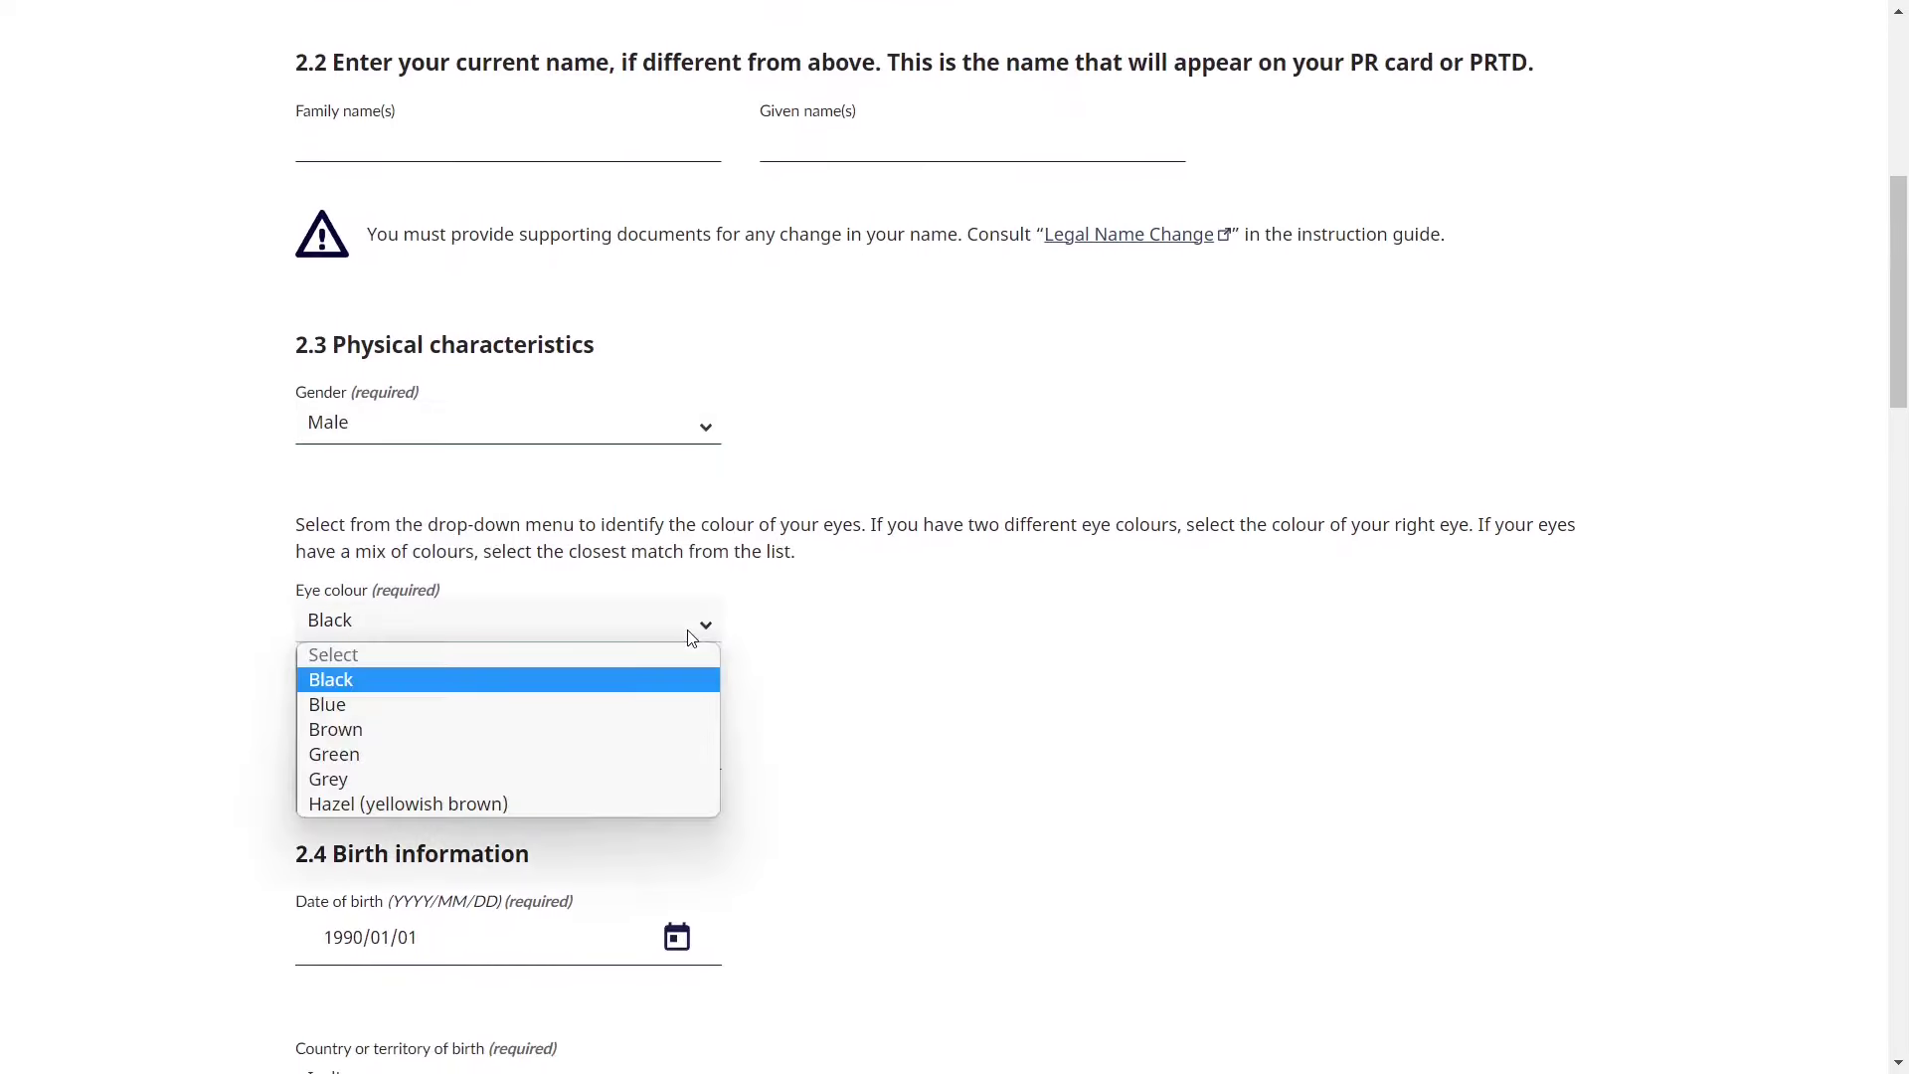
{"action": "left_click", "coordinate": [691, 637]}
{"action": "scroll", "coordinate": [800, 708], "scroll_direction": "down", "scroll_amount": 2}
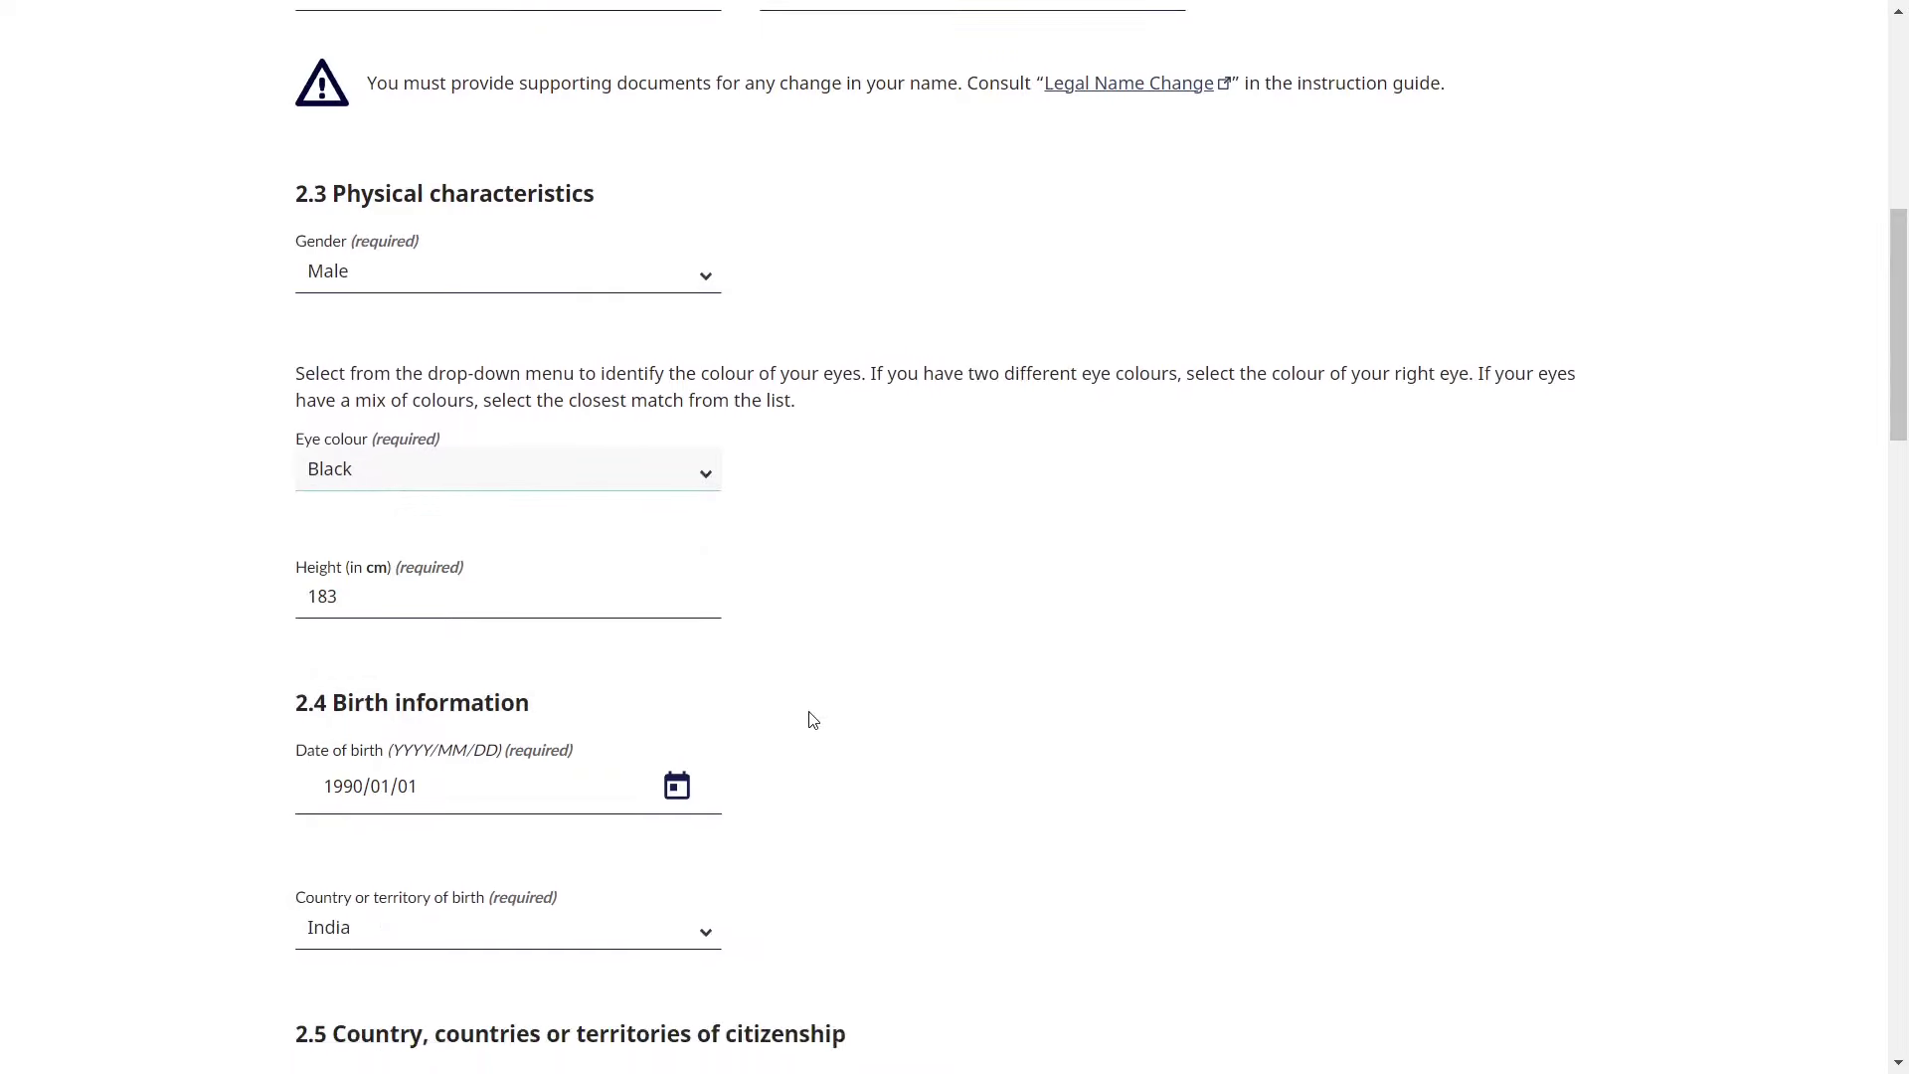
{"action": "left_click", "coordinate": [567, 594]}
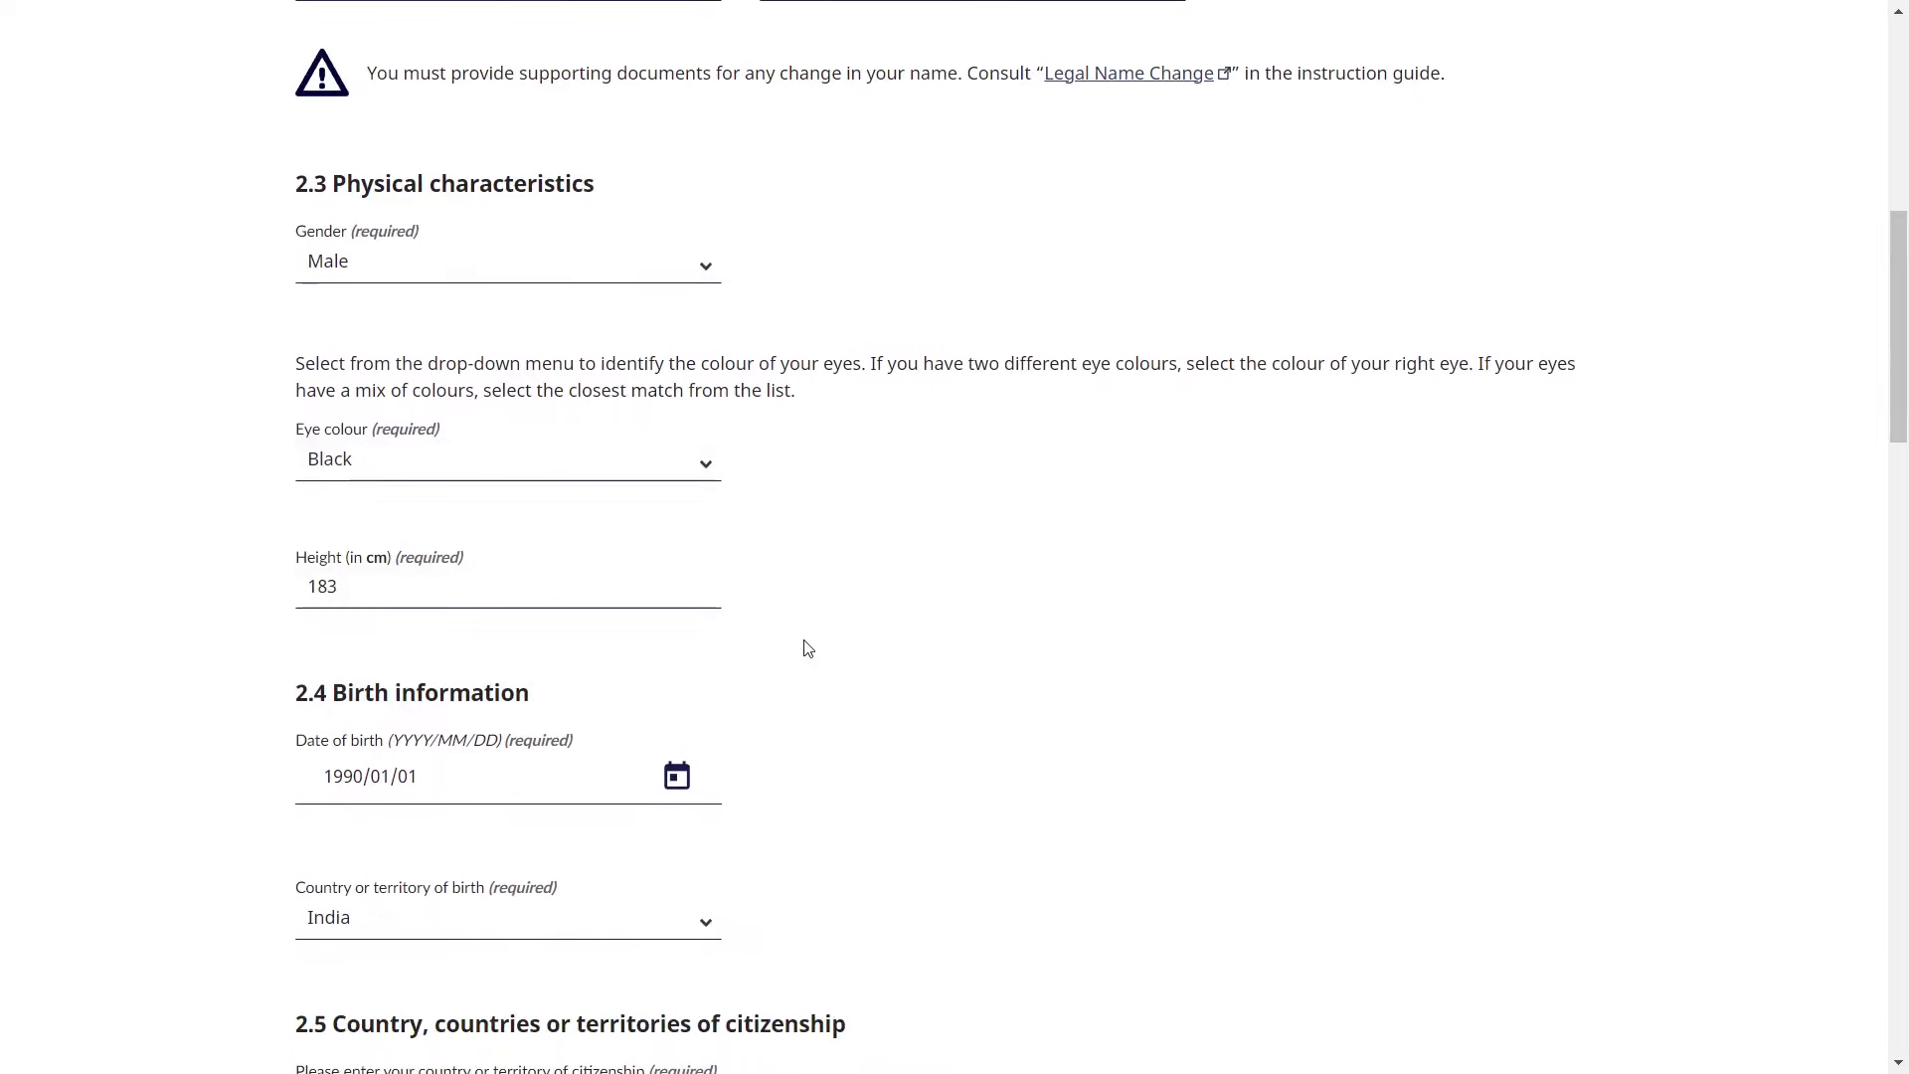
{"action": "scroll", "coordinate": [801, 648], "scroll_direction": "down", "scroll_amount": 1}
{"action": "scroll", "coordinate": [807, 648], "scroll_direction": "down", "scroll_amount": 2}
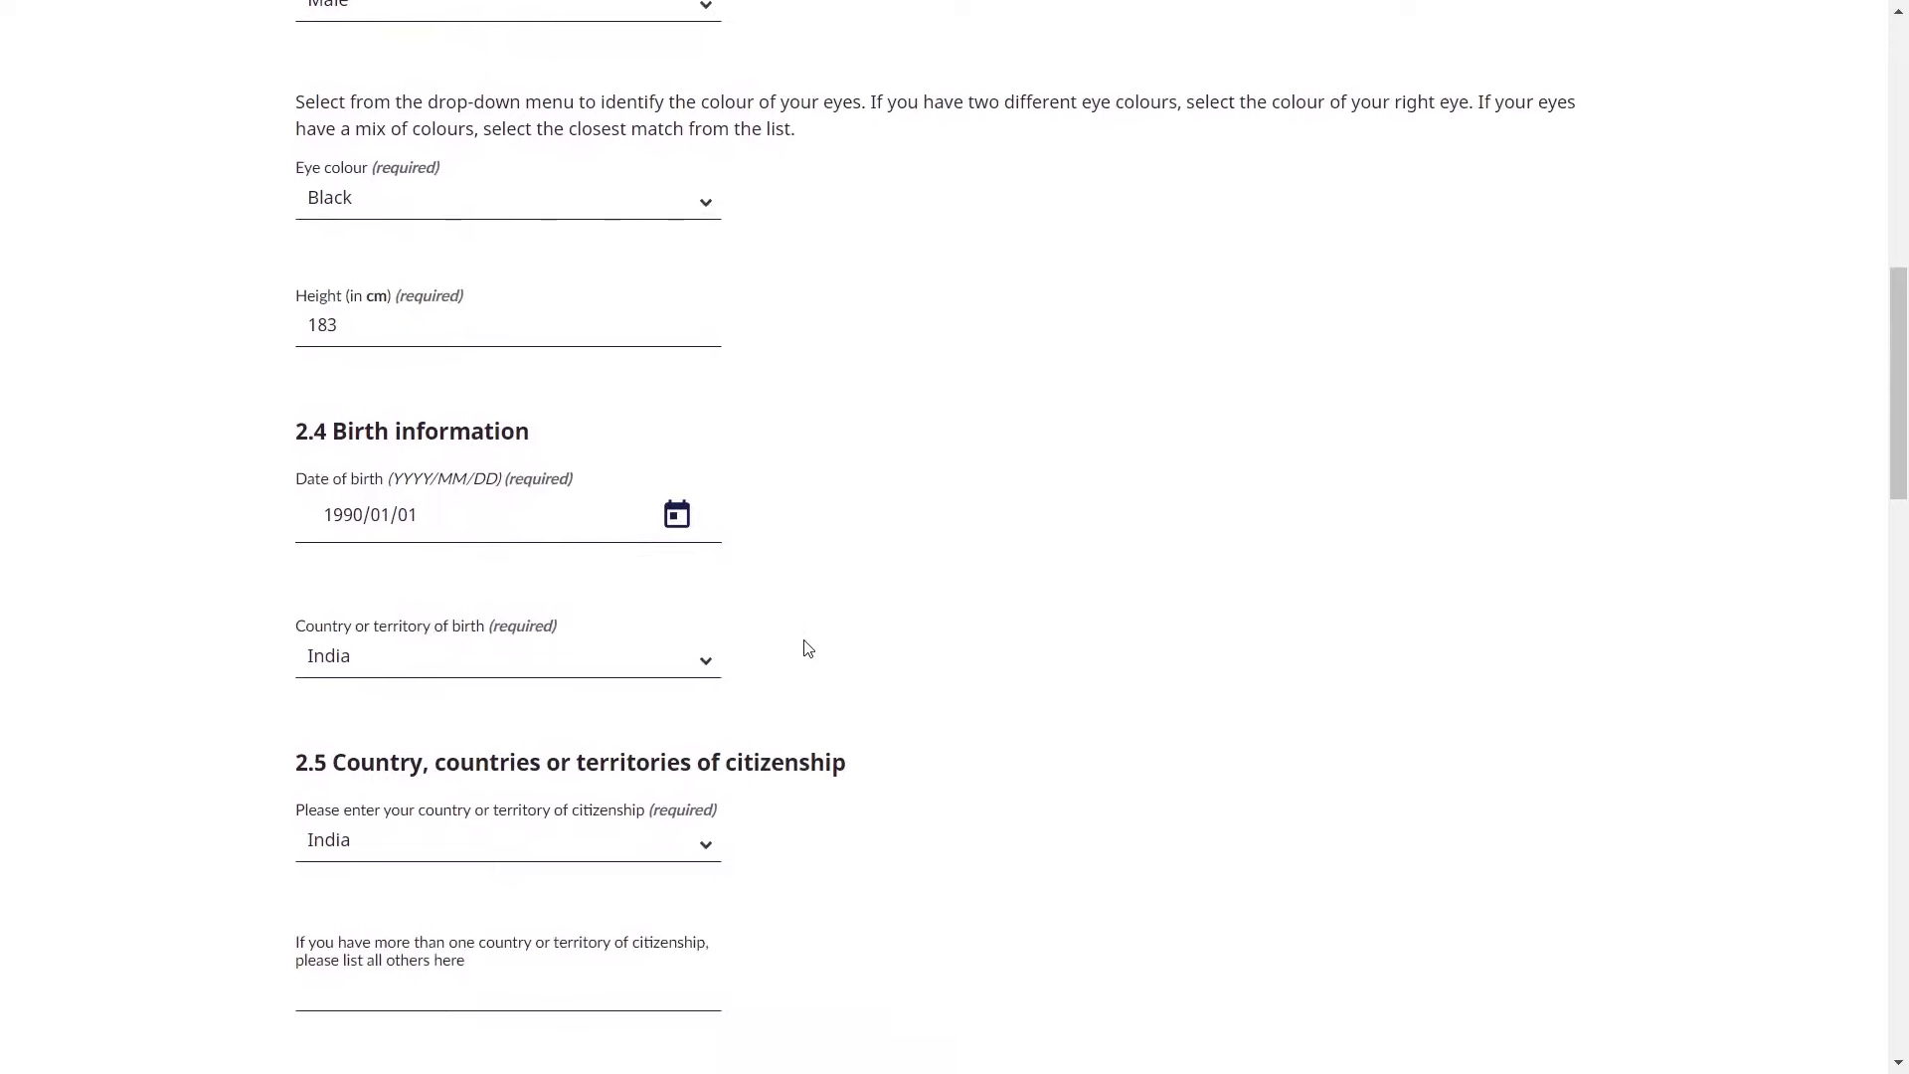
{"action": "left_click", "coordinate": [678, 511]}
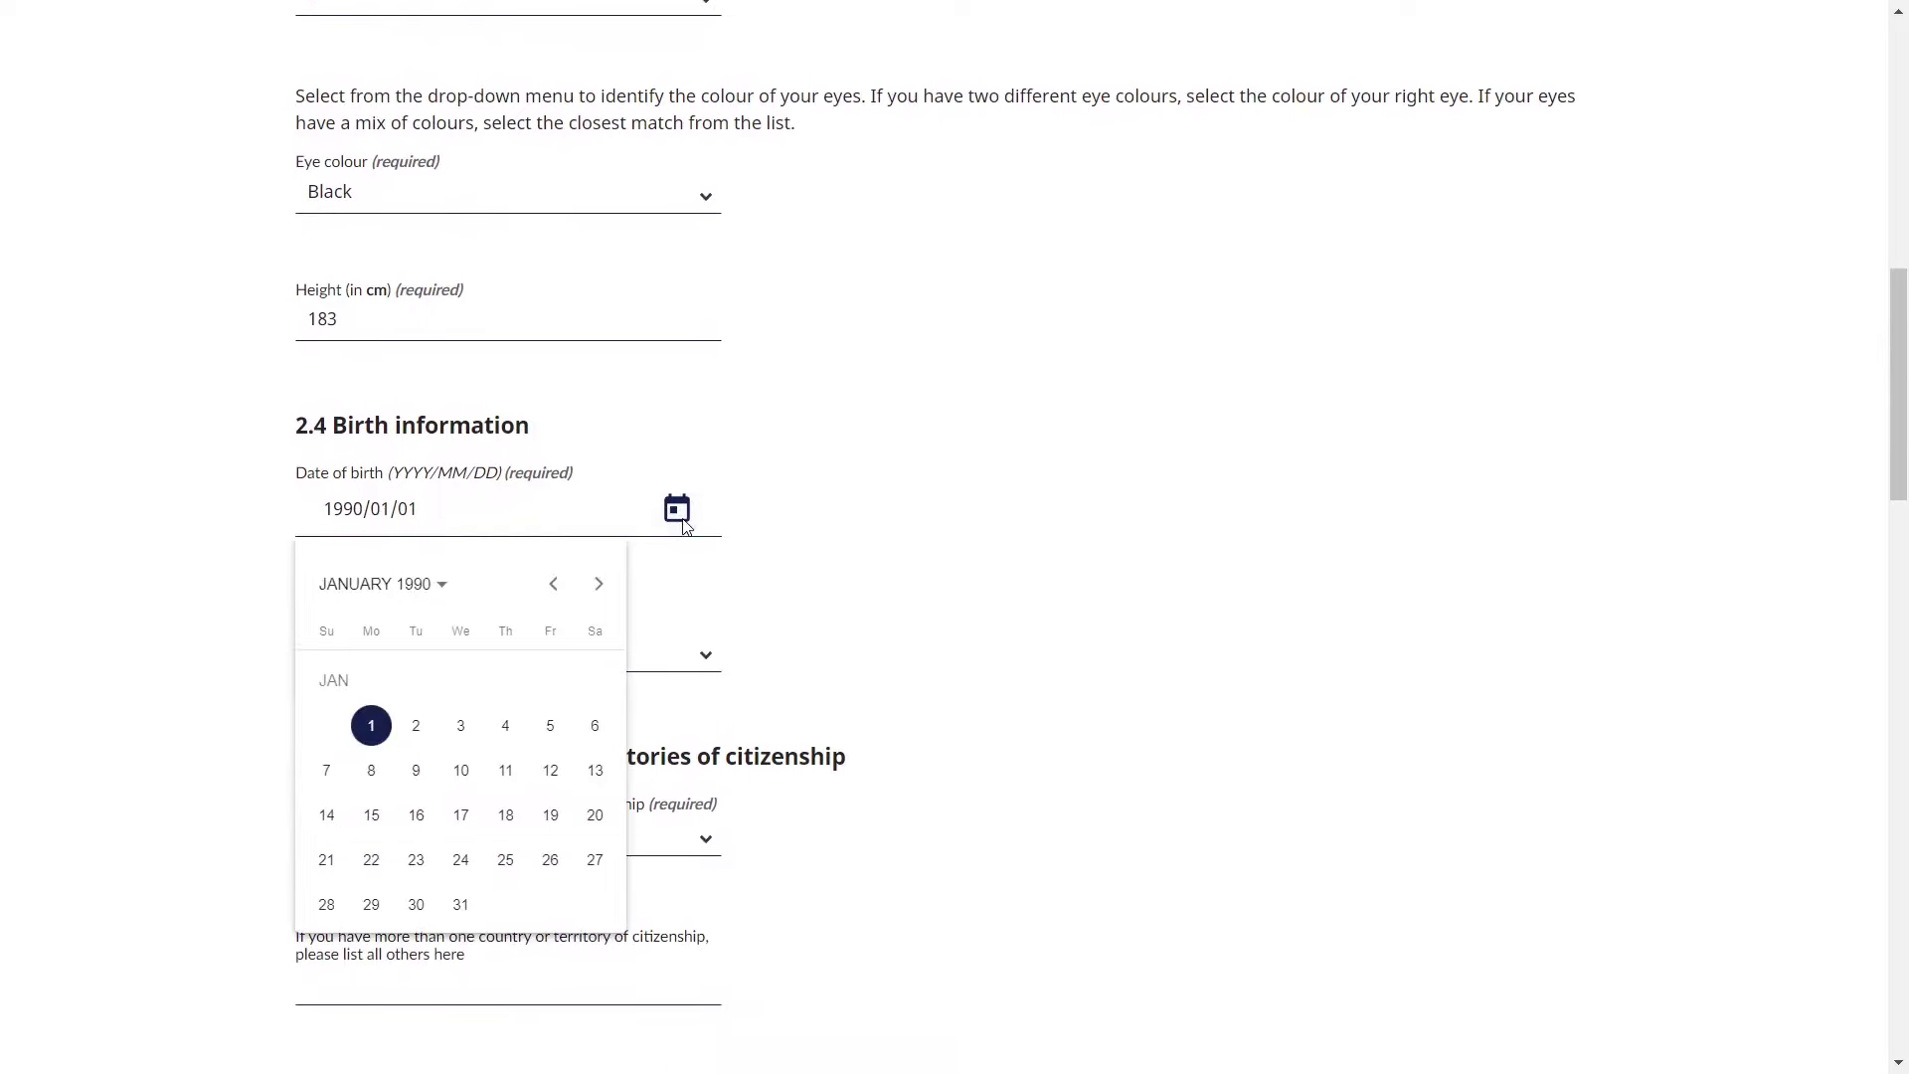
{"action": "left_click", "coordinate": [818, 524]}
{"action": "scroll", "coordinate": [818, 524], "scroll_direction": "down", "scroll_amount": 2}
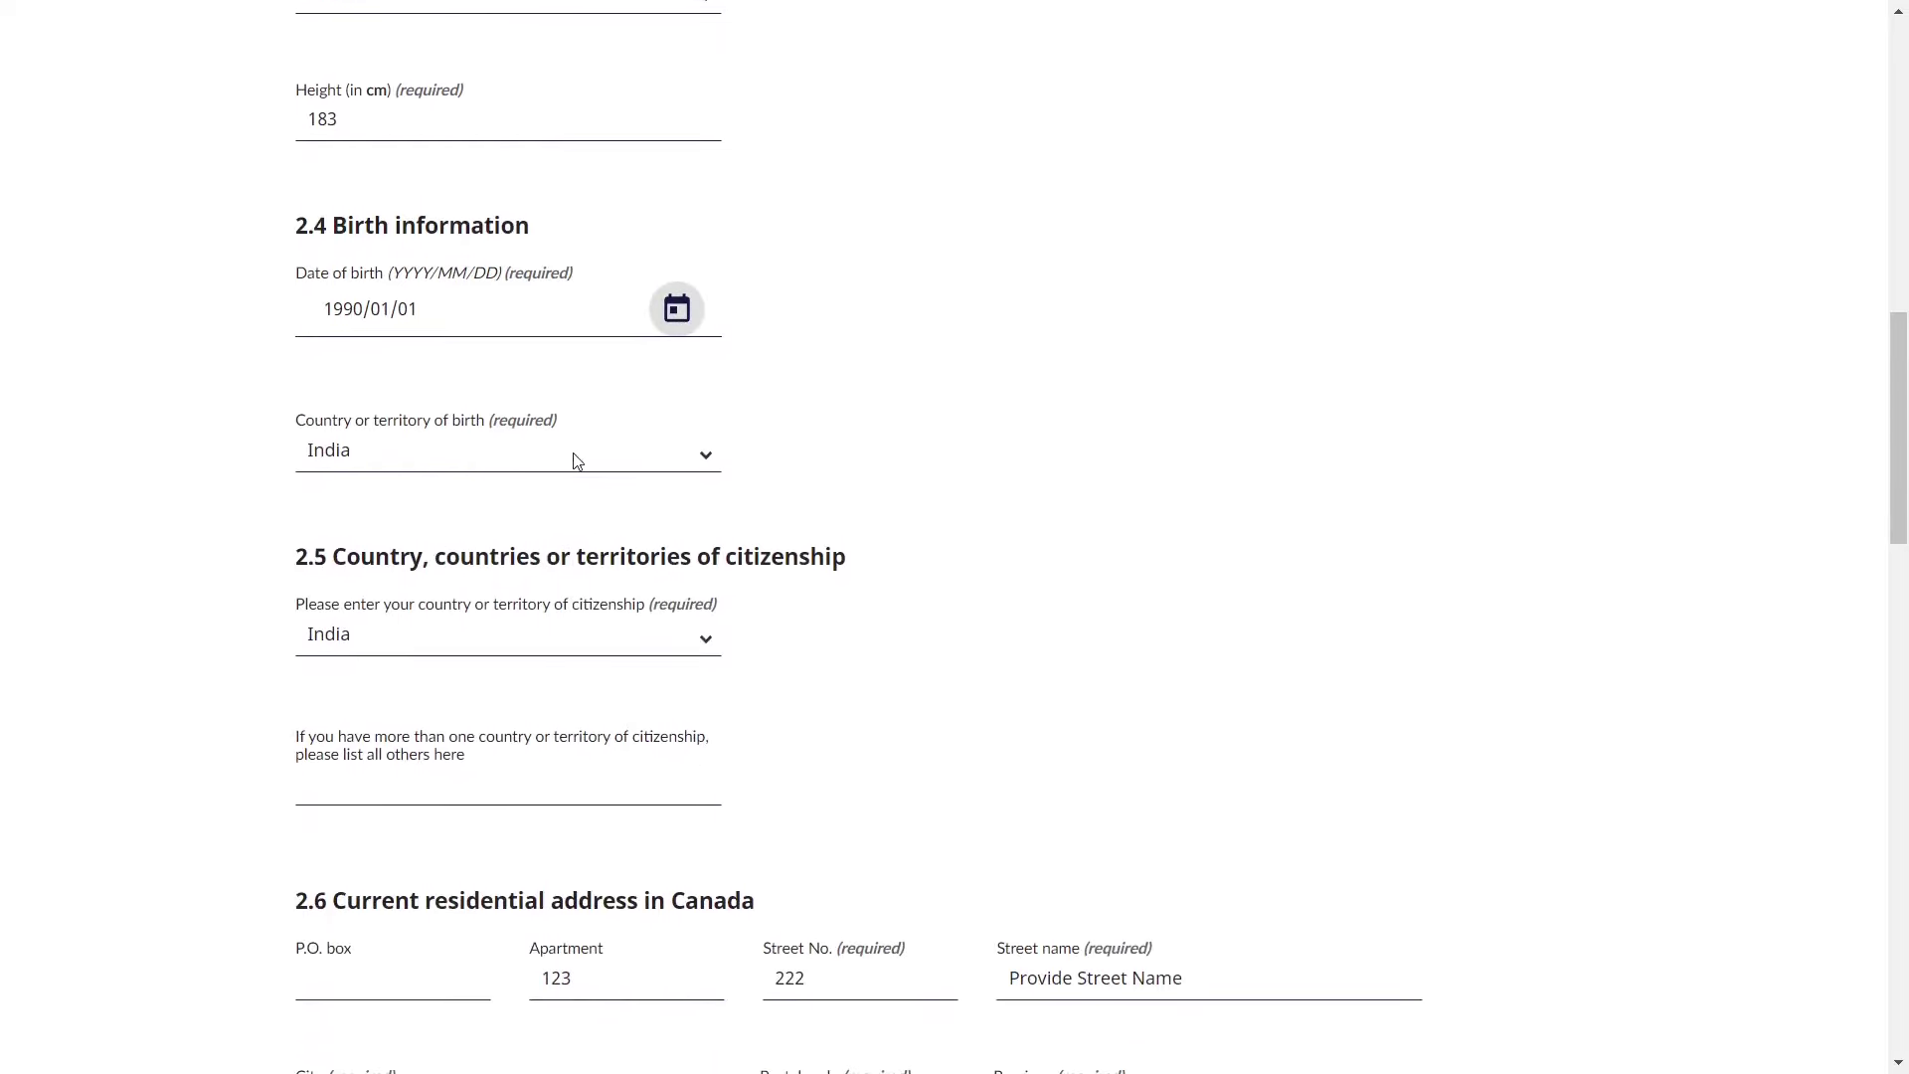
{"action": "left_click", "coordinate": [577, 460]}
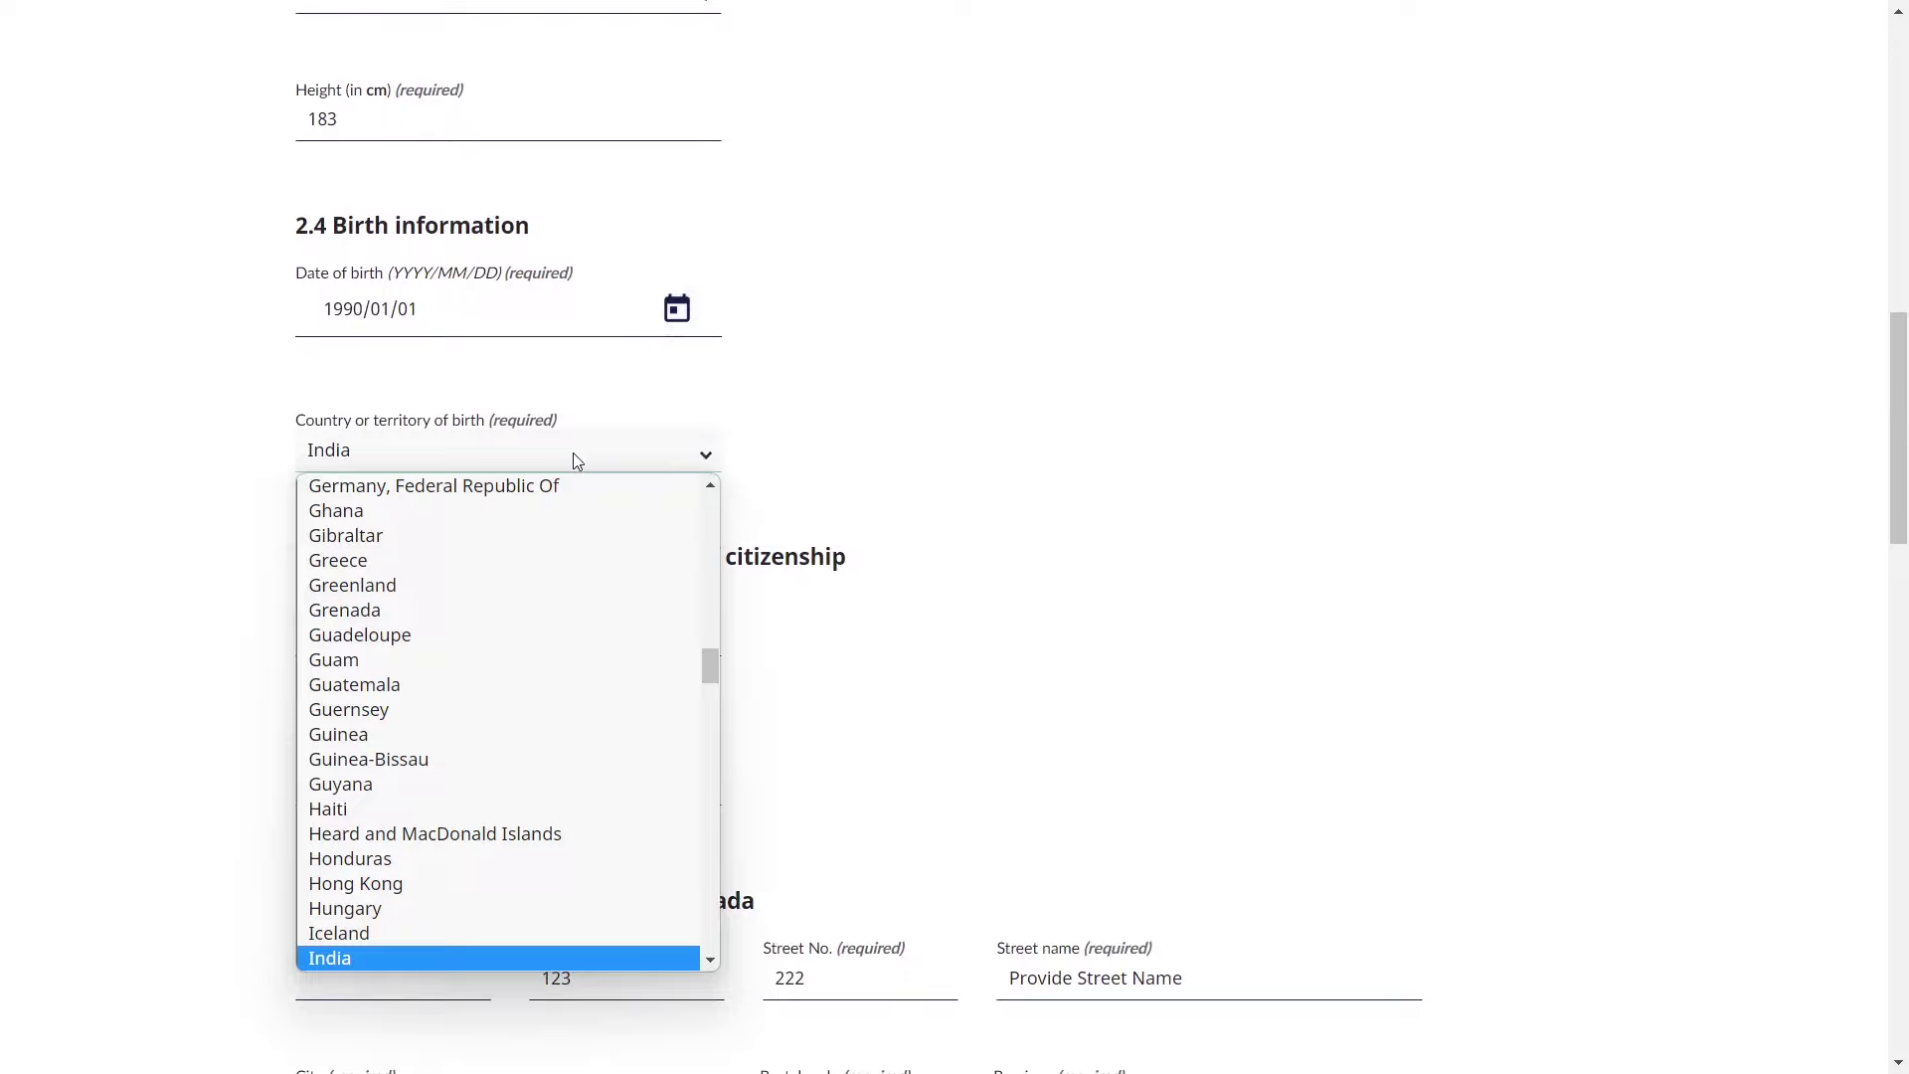
{"action": "left_click", "coordinate": [575, 459]}
{"action": "scroll", "coordinate": [991, 466], "scroll_direction": "down", "scroll_amount": 1}
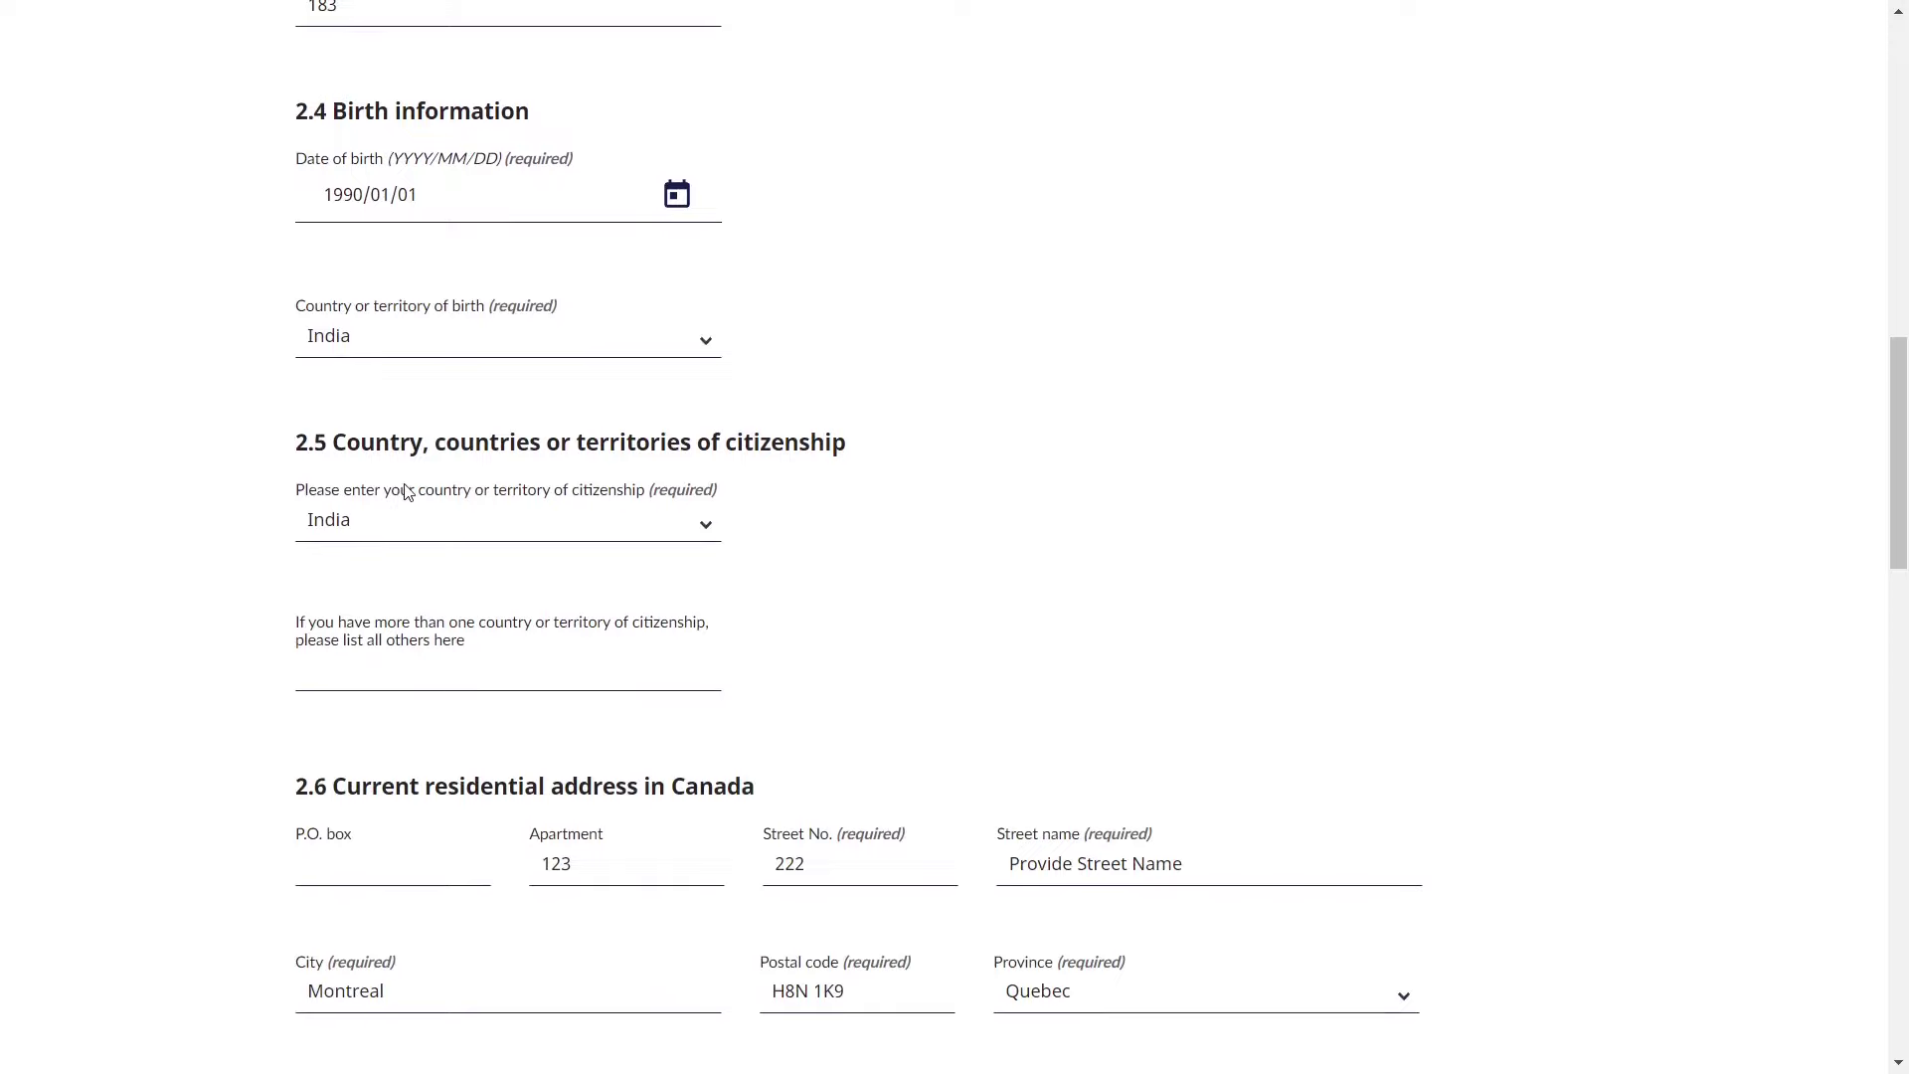
{"action": "triple_click", "coordinate": [417, 443]}
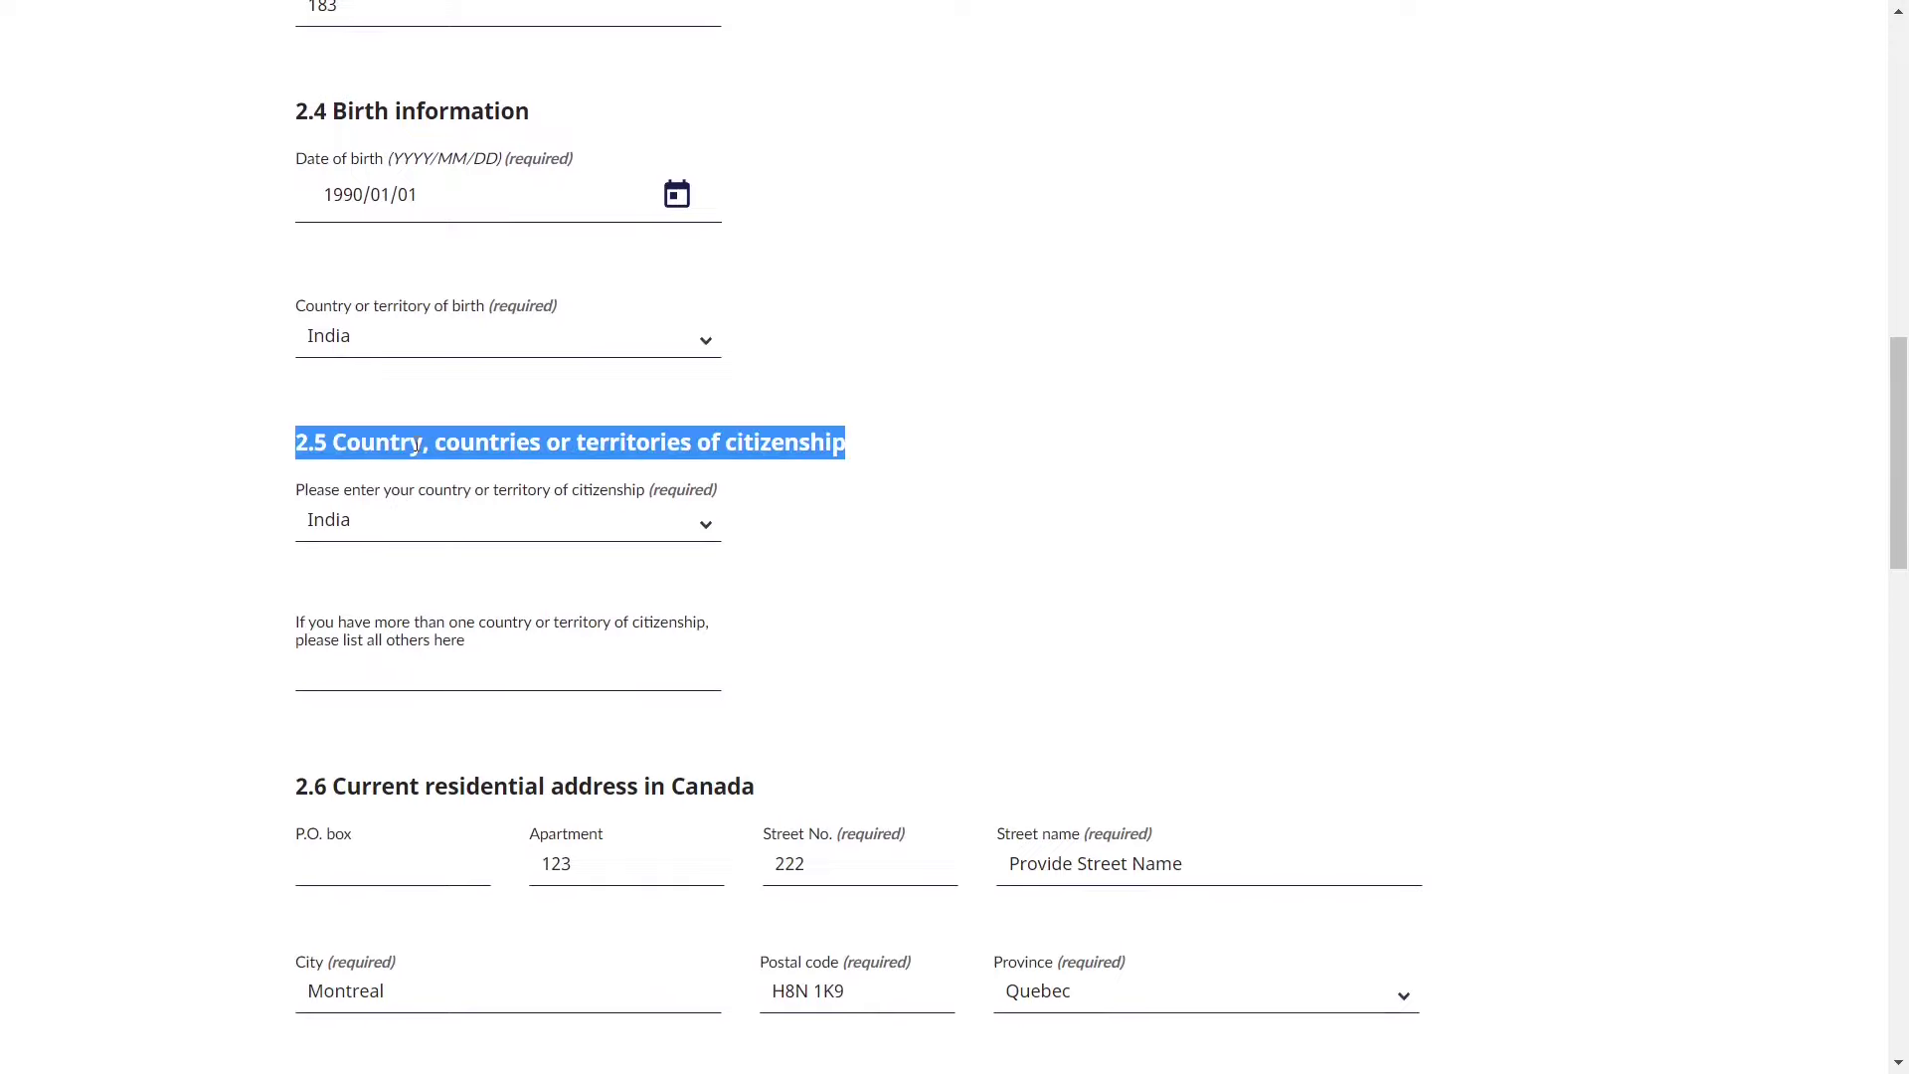
{"action": "left_click", "coordinate": [438, 528]}
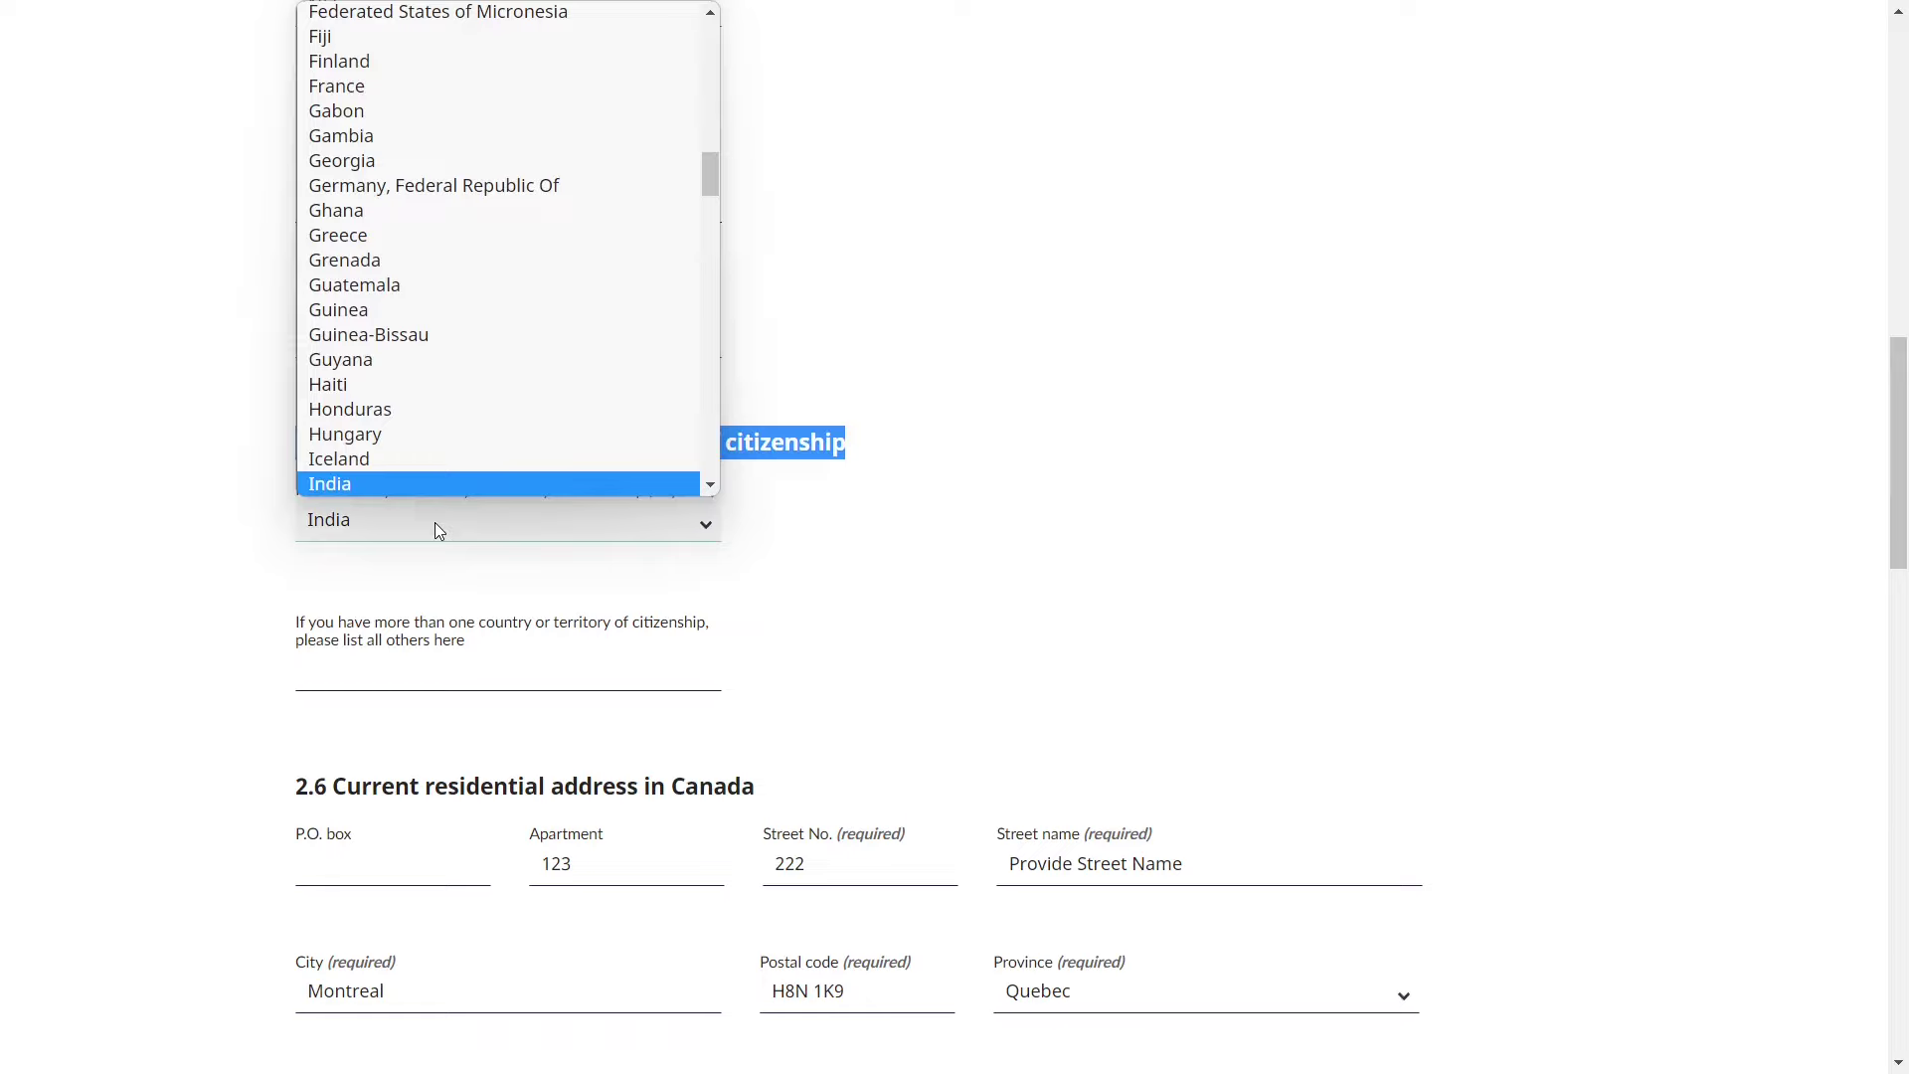
{"action": "left_click", "coordinate": [434, 522]}
{"action": "left_click", "coordinate": [1000, 541]}
{"action": "scroll", "coordinate": [1000, 542], "scroll_direction": "down", "scroll_amount": 2}
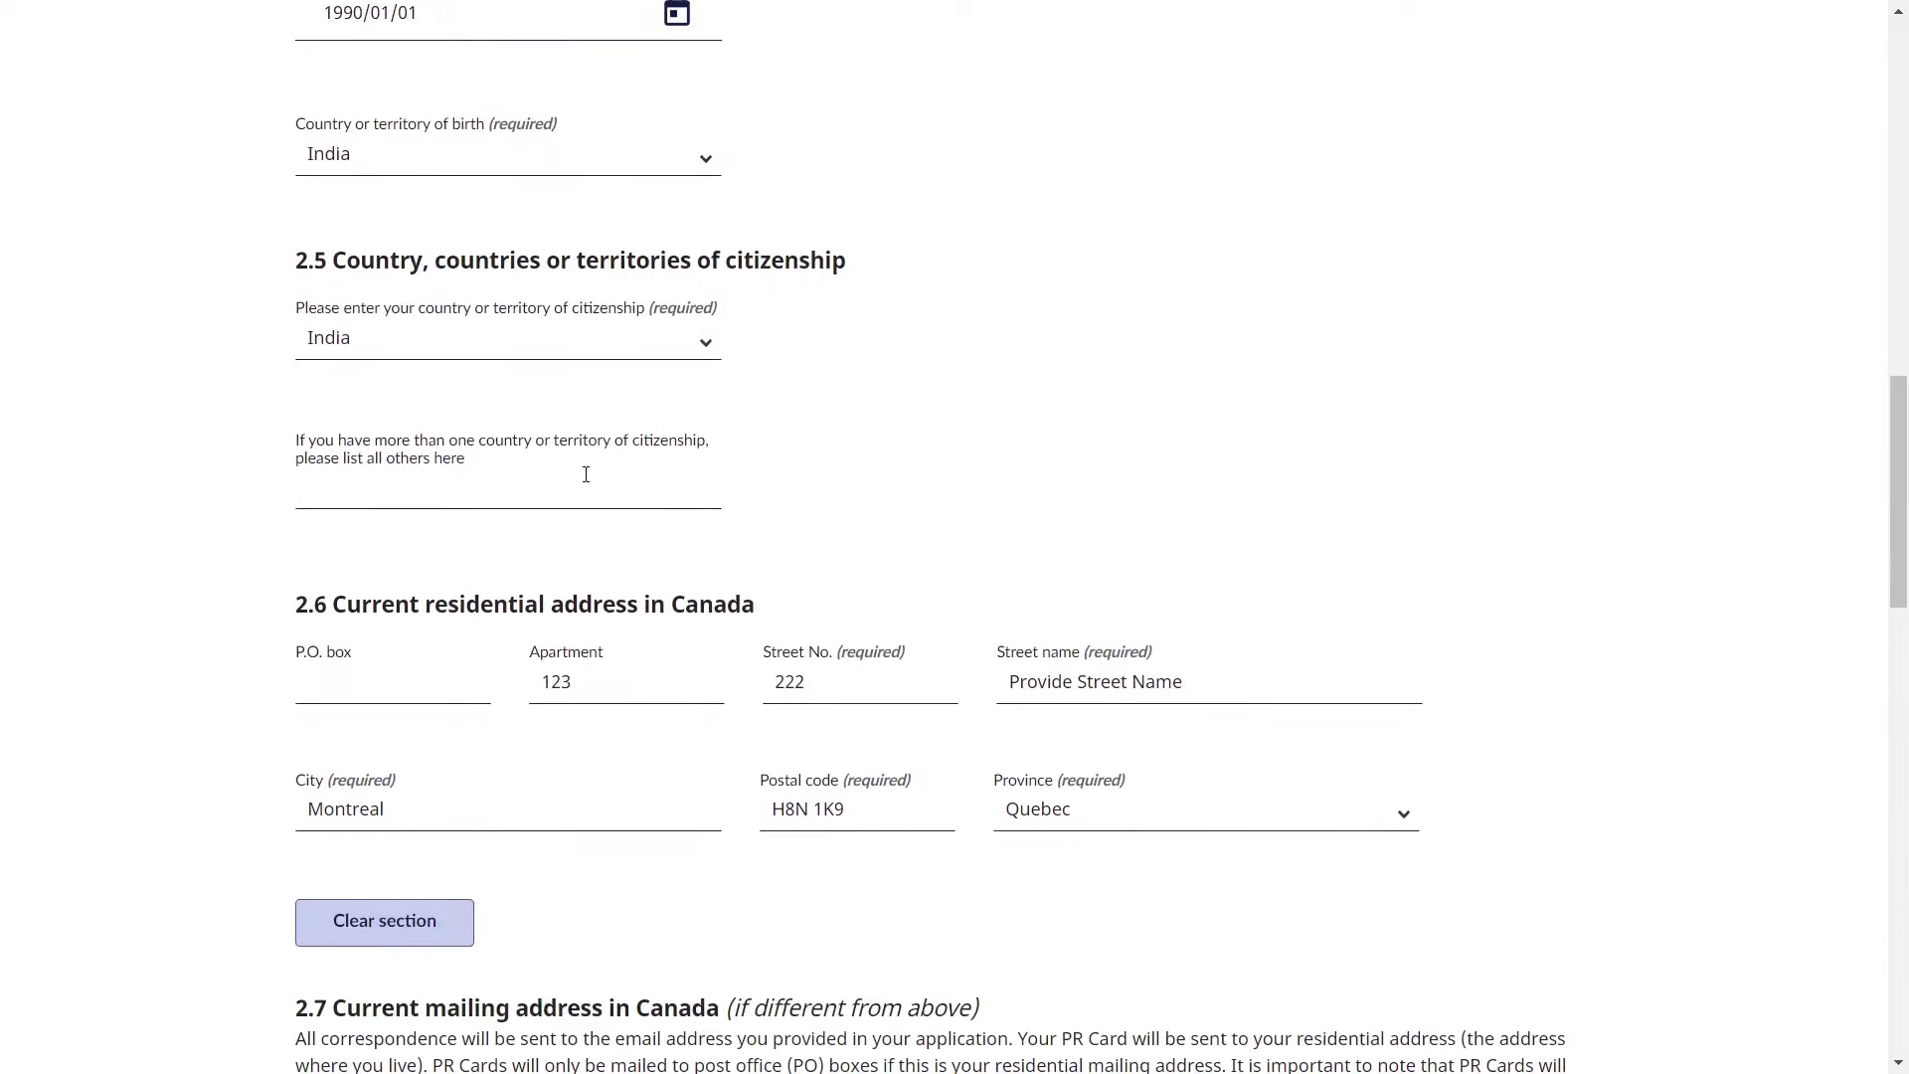
{"action": "left_click", "coordinate": [432, 507]}
{"action": "scroll", "coordinate": [462, 468], "scroll_direction": "down", "scroll_amount": 2}
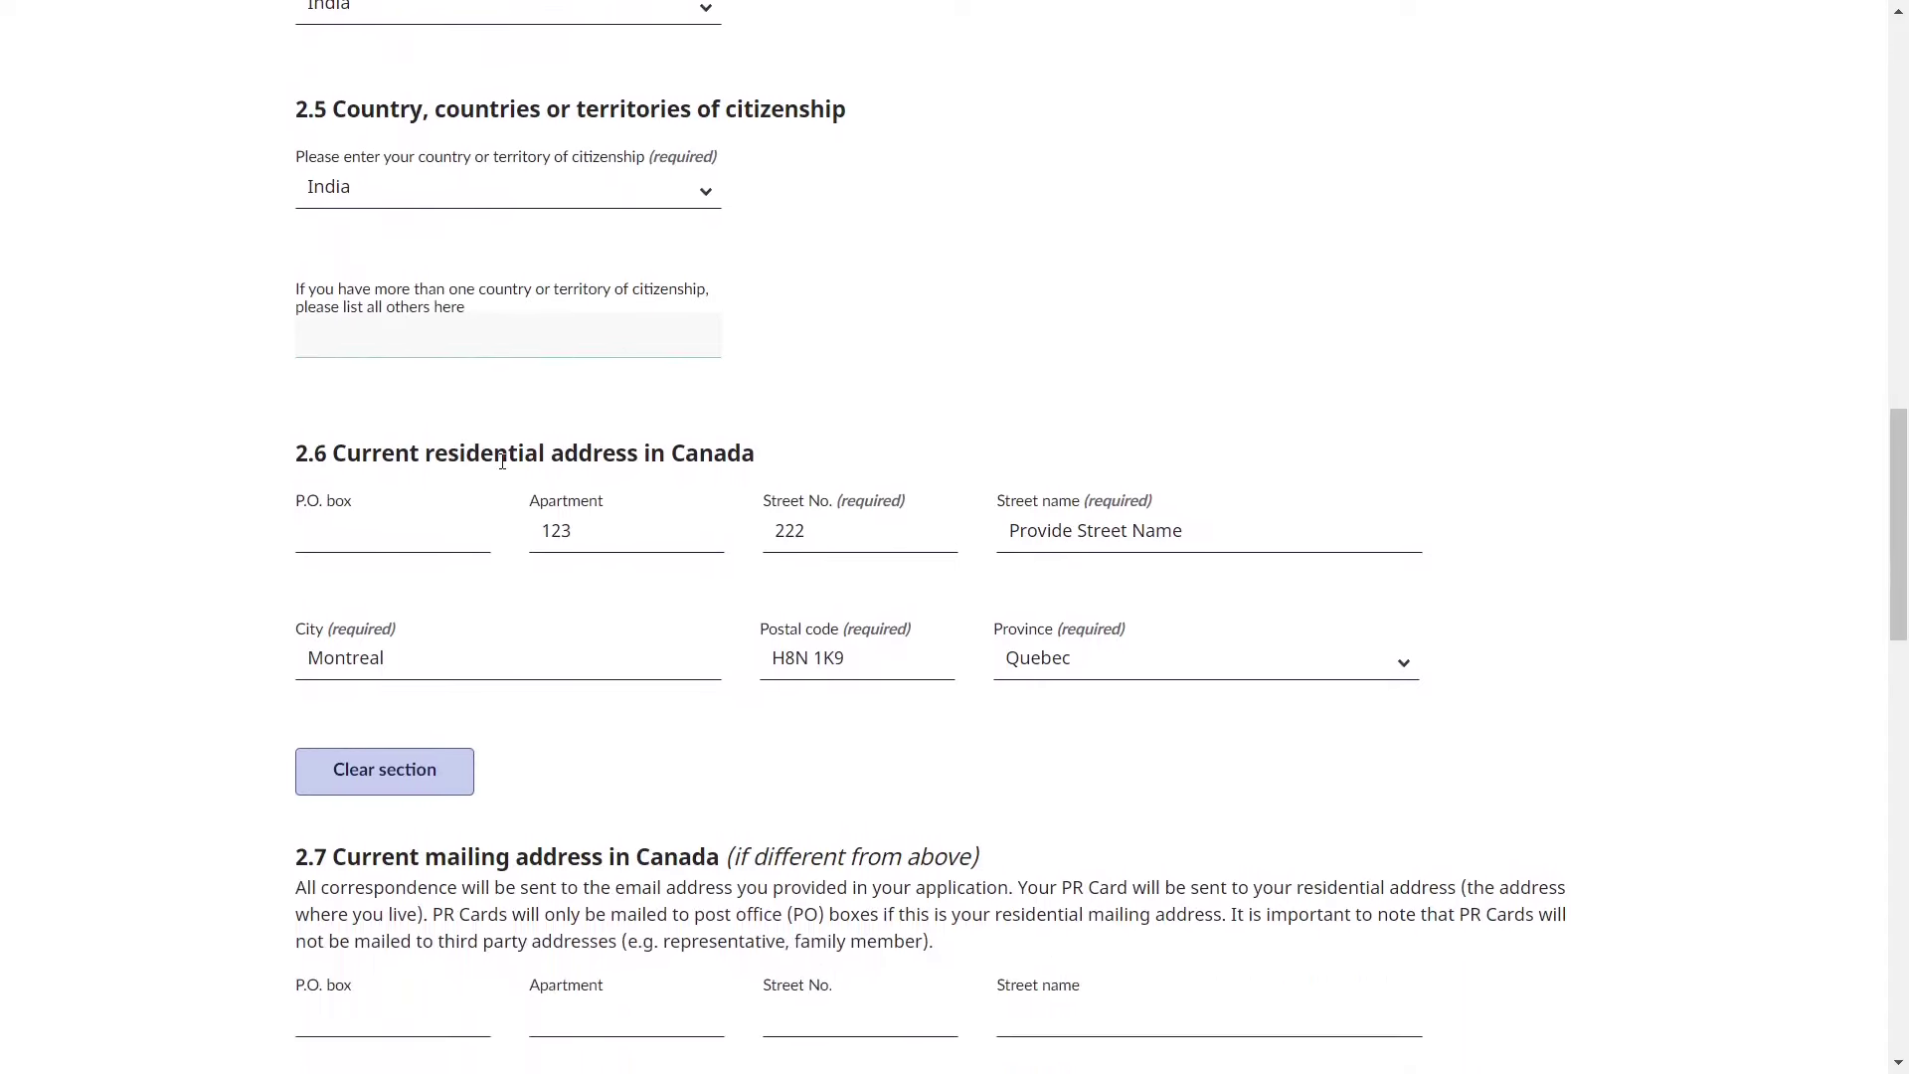
{"action": "left_click", "coordinate": [502, 462]}
{"action": "left_click_drag", "start_coordinate": [336, 463], "coordinate": [729, 459]}
{"action": "left_click", "coordinate": [863, 449]}
{"action": "scroll", "coordinate": [861, 448], "scroll_direction": "down", "scroll_amount": 1}
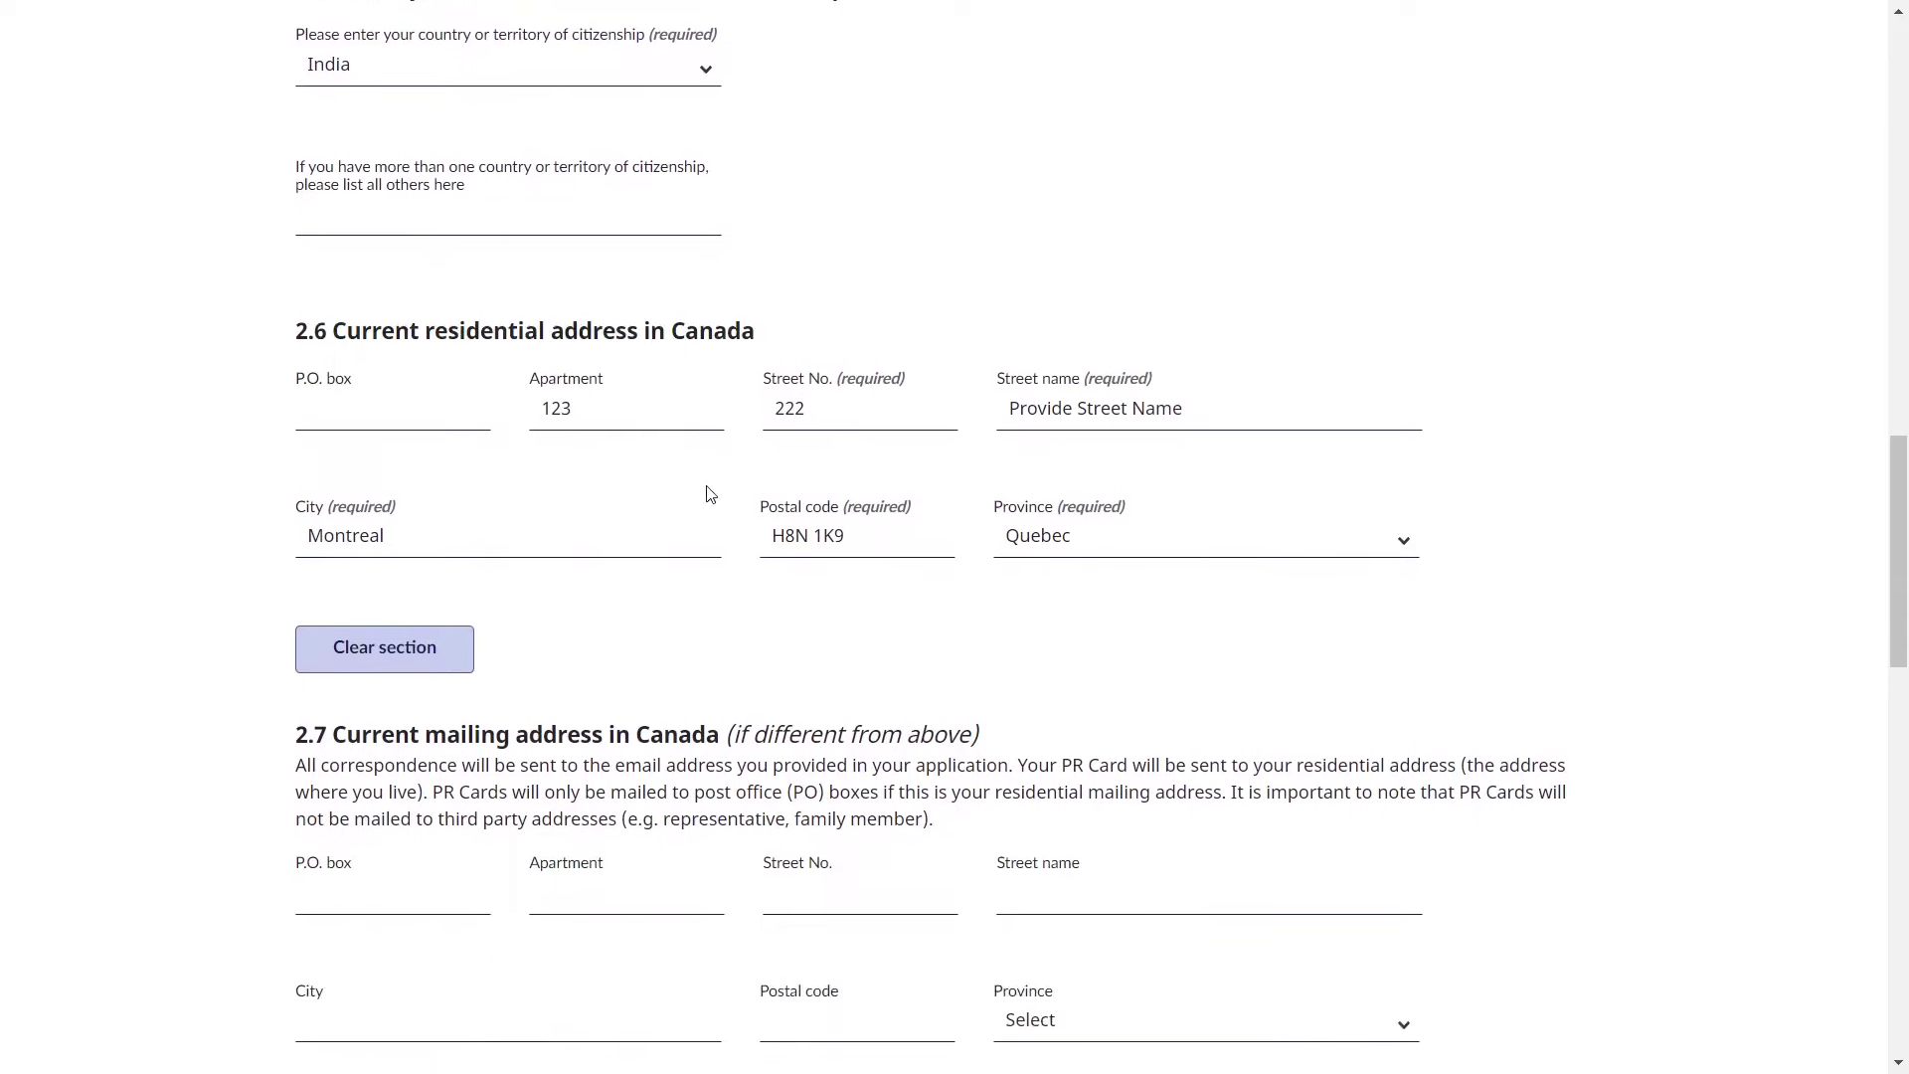
{"action": "scroll", "coordinate": [711, 494], "scroll_direction": "down", "scroll_amount": 3}
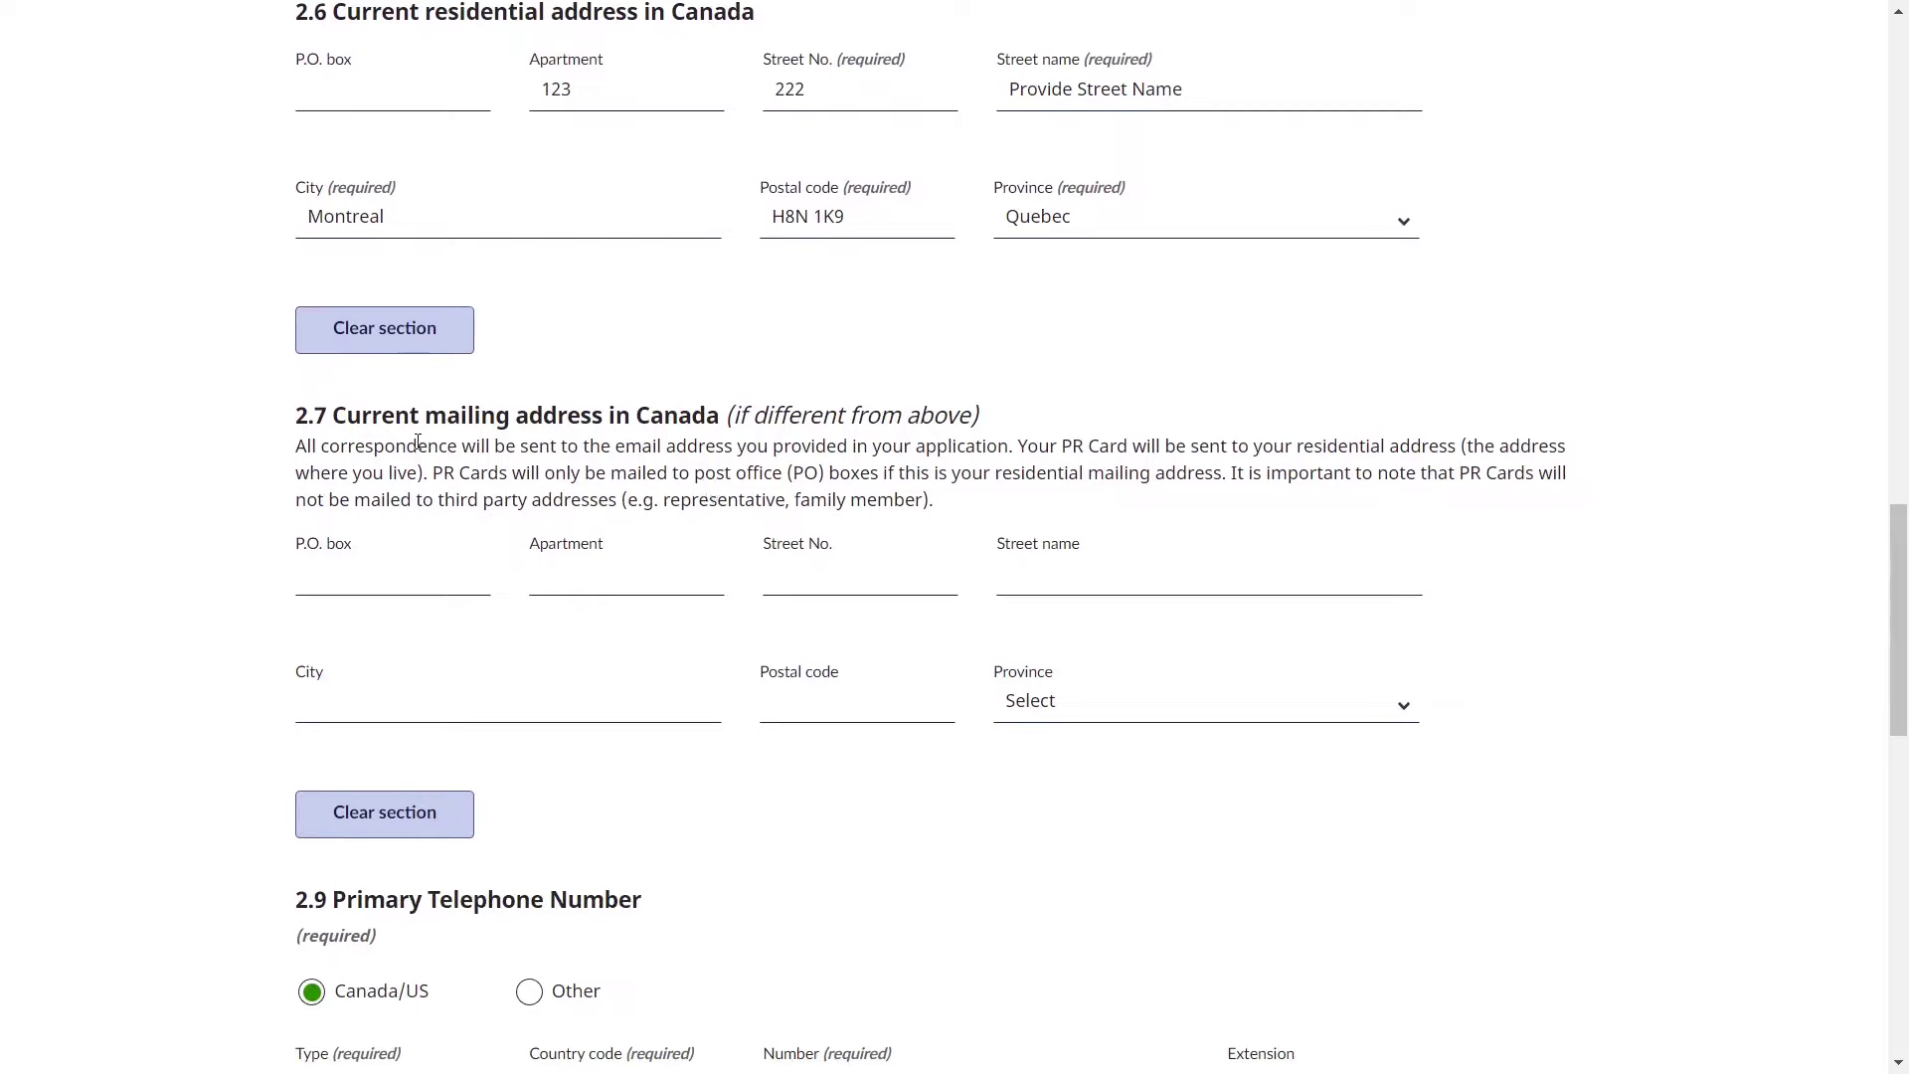
{"action": "left_click_drag", "start_coordinate": [383, 415], "coordinate": [652, 416]}
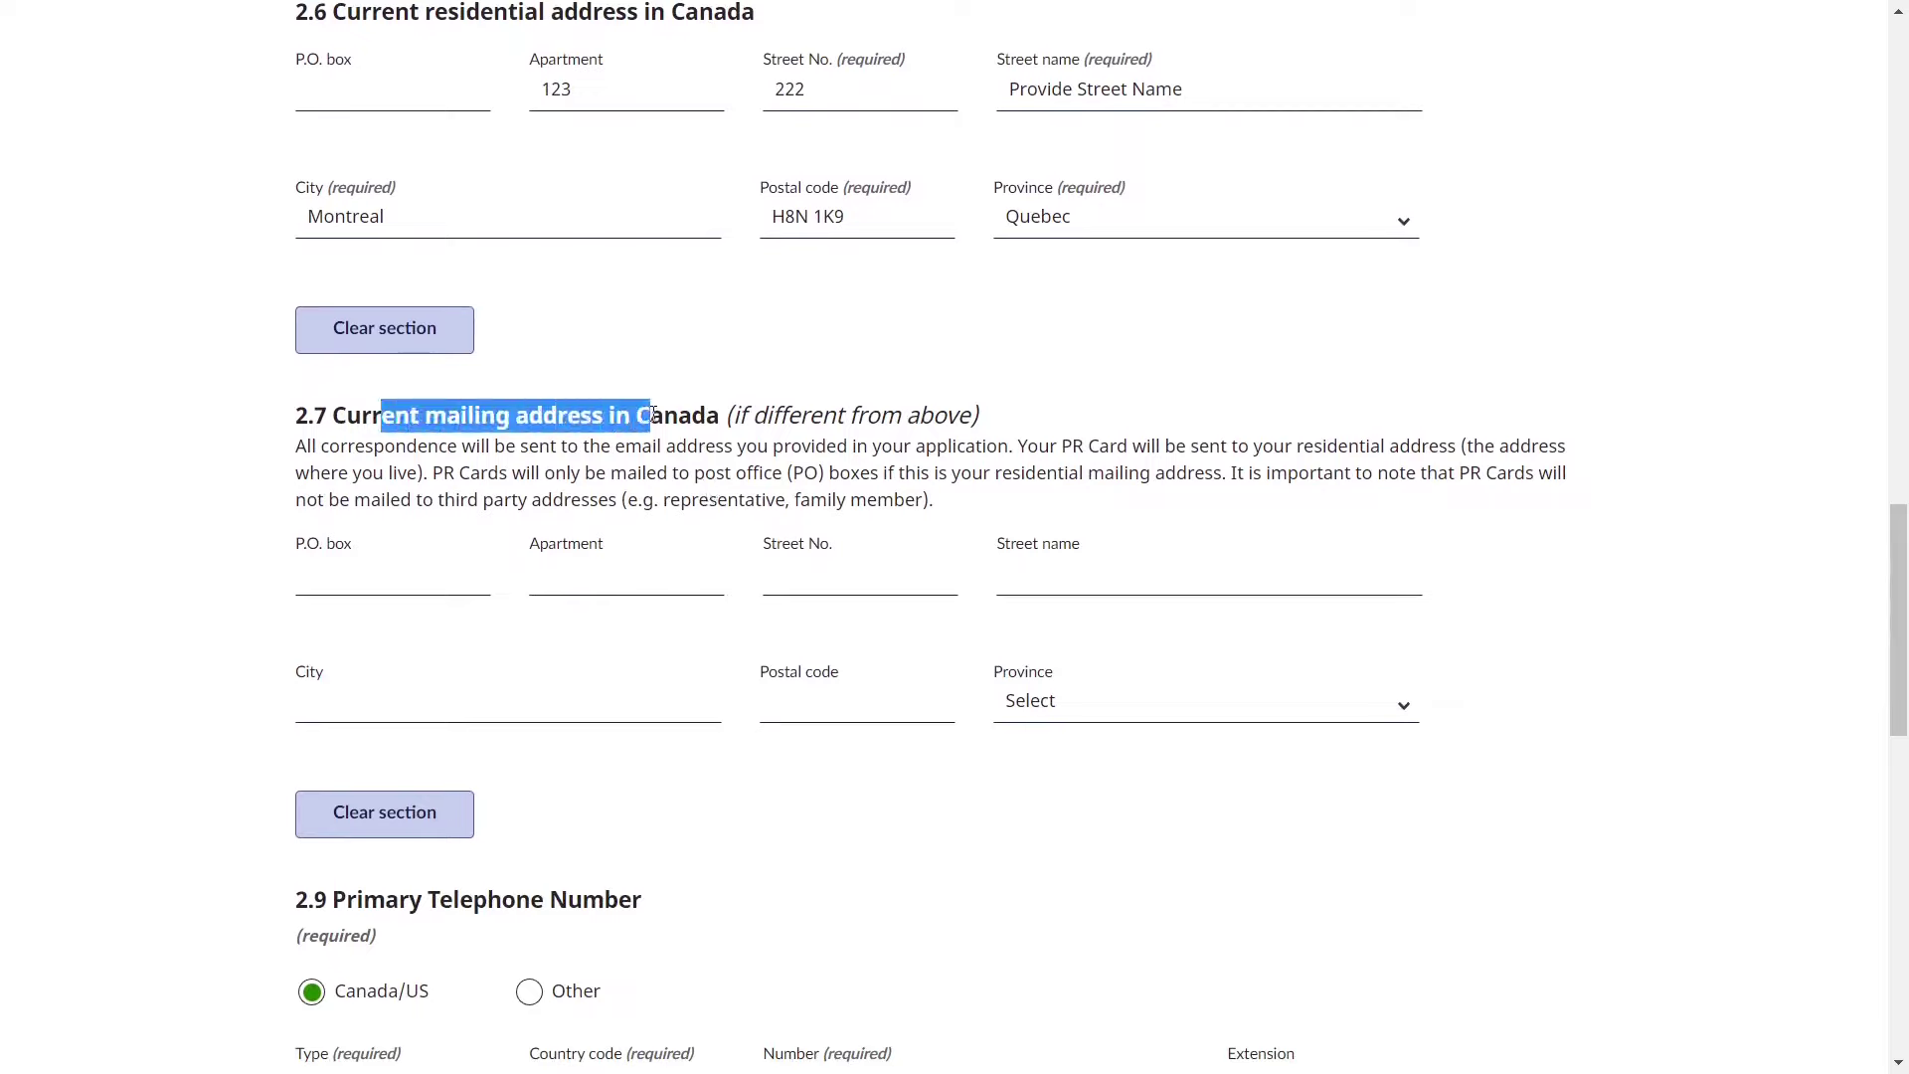
{"action": "left_click", "coordinate": [743, 442]}
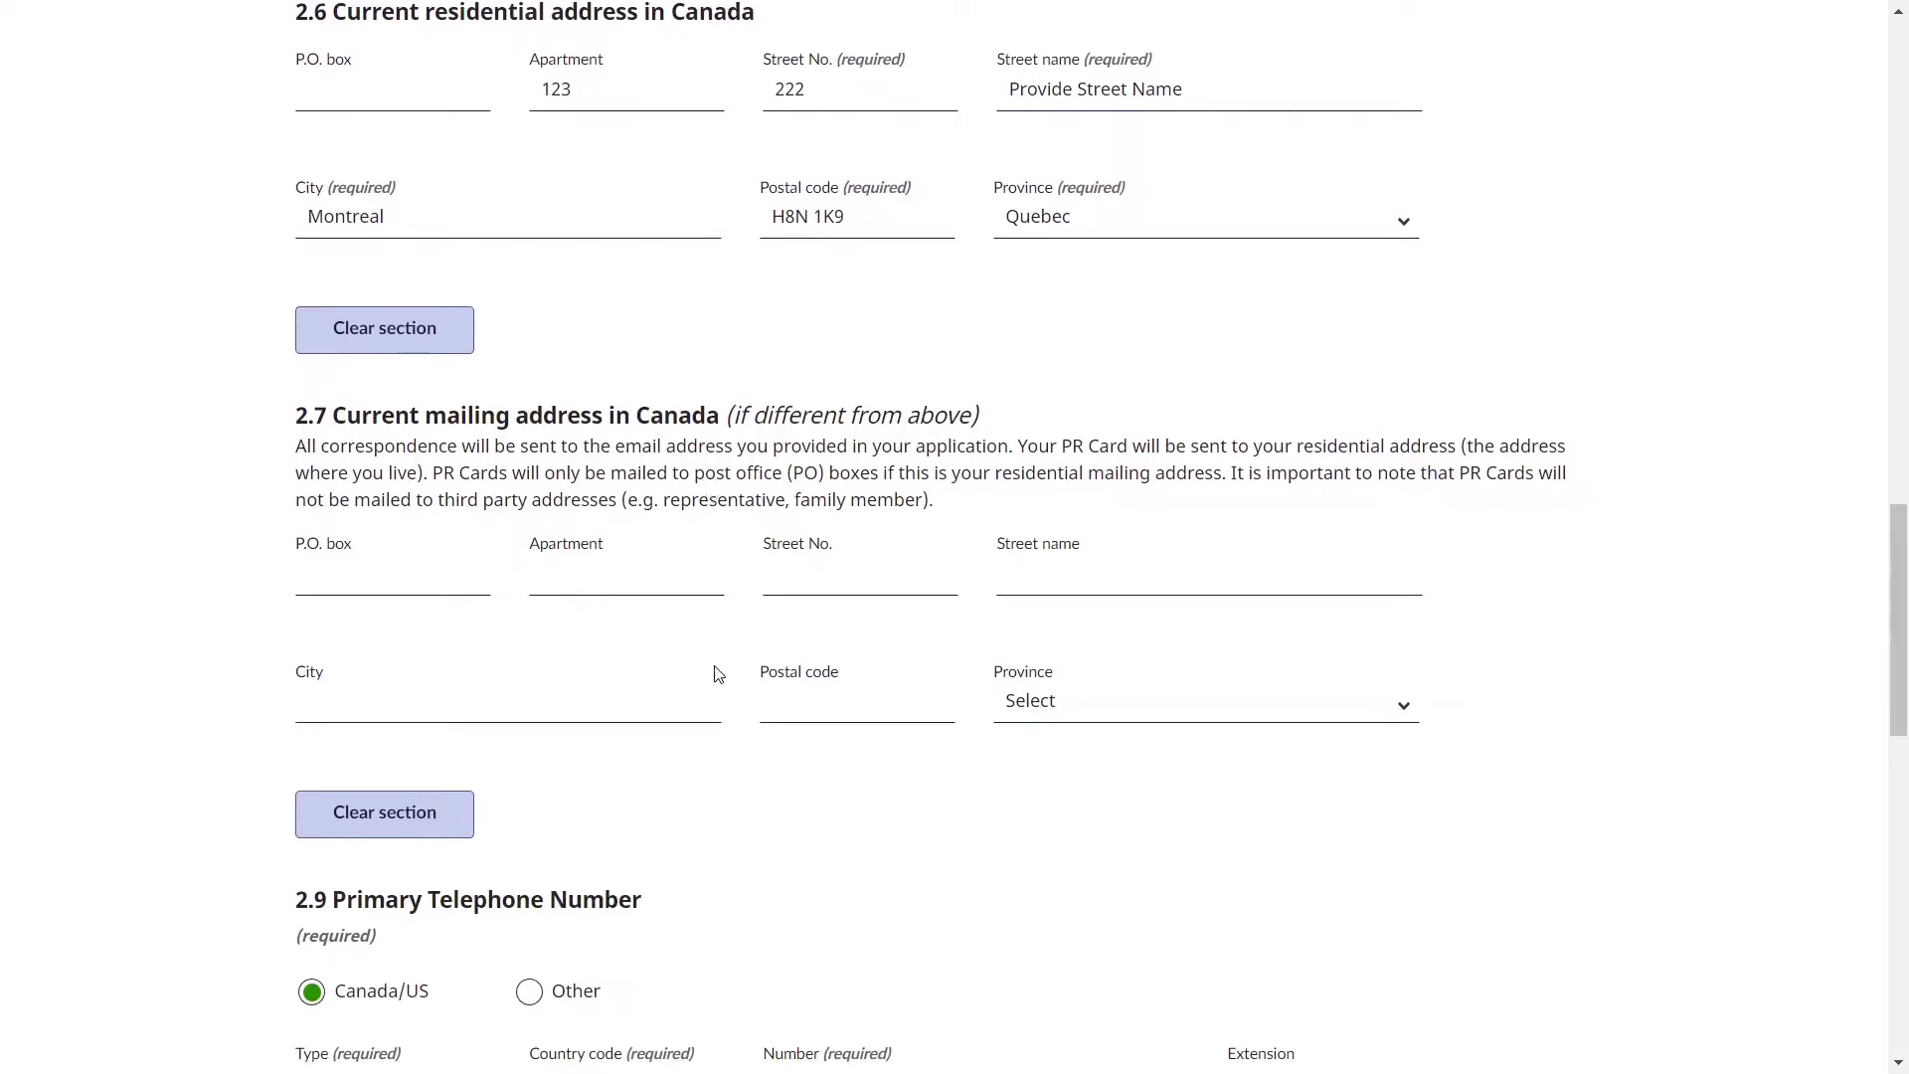
{"action": "scroll", "coordinate": [811, 752], "scroll_direction": "down", "scroll_amount": 3}
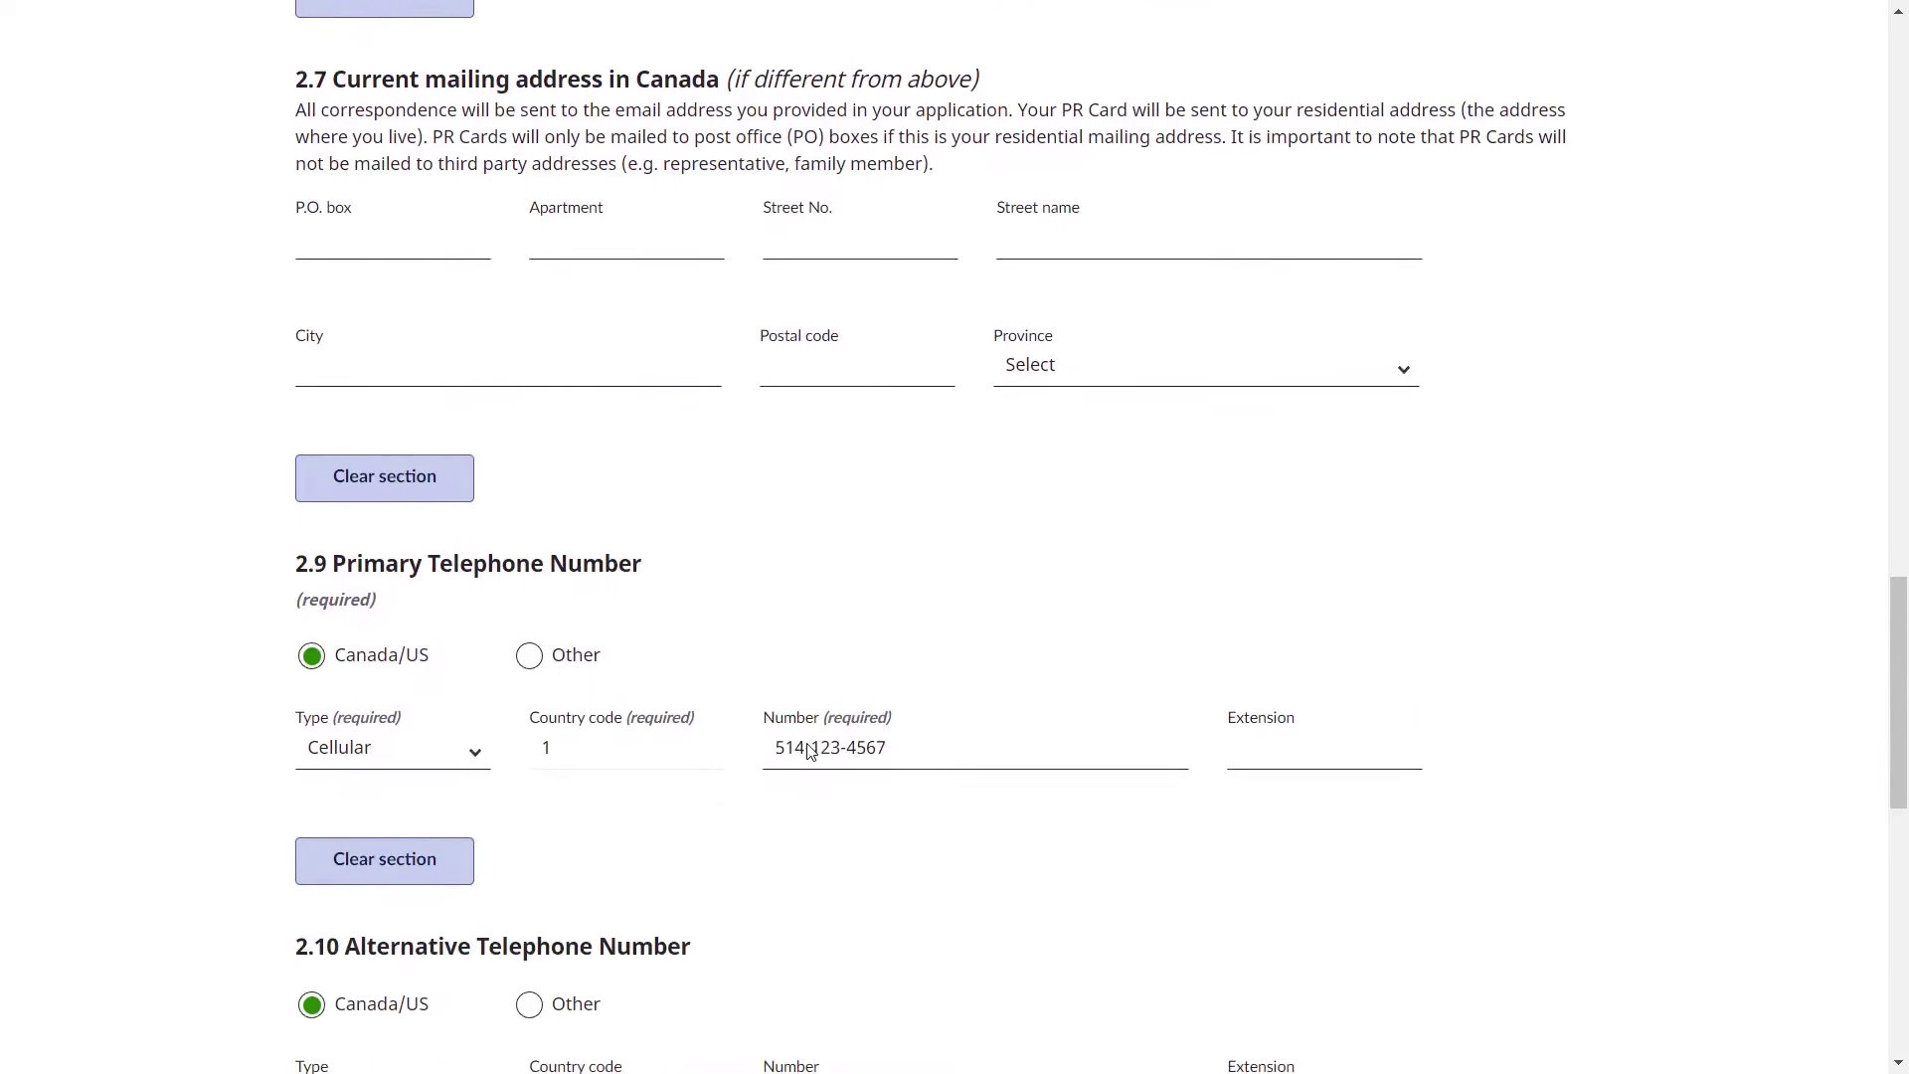
{"action": "scroll", "coordinate": [583, 747], "scroll_direction": "down", "scroll_amount": 1}
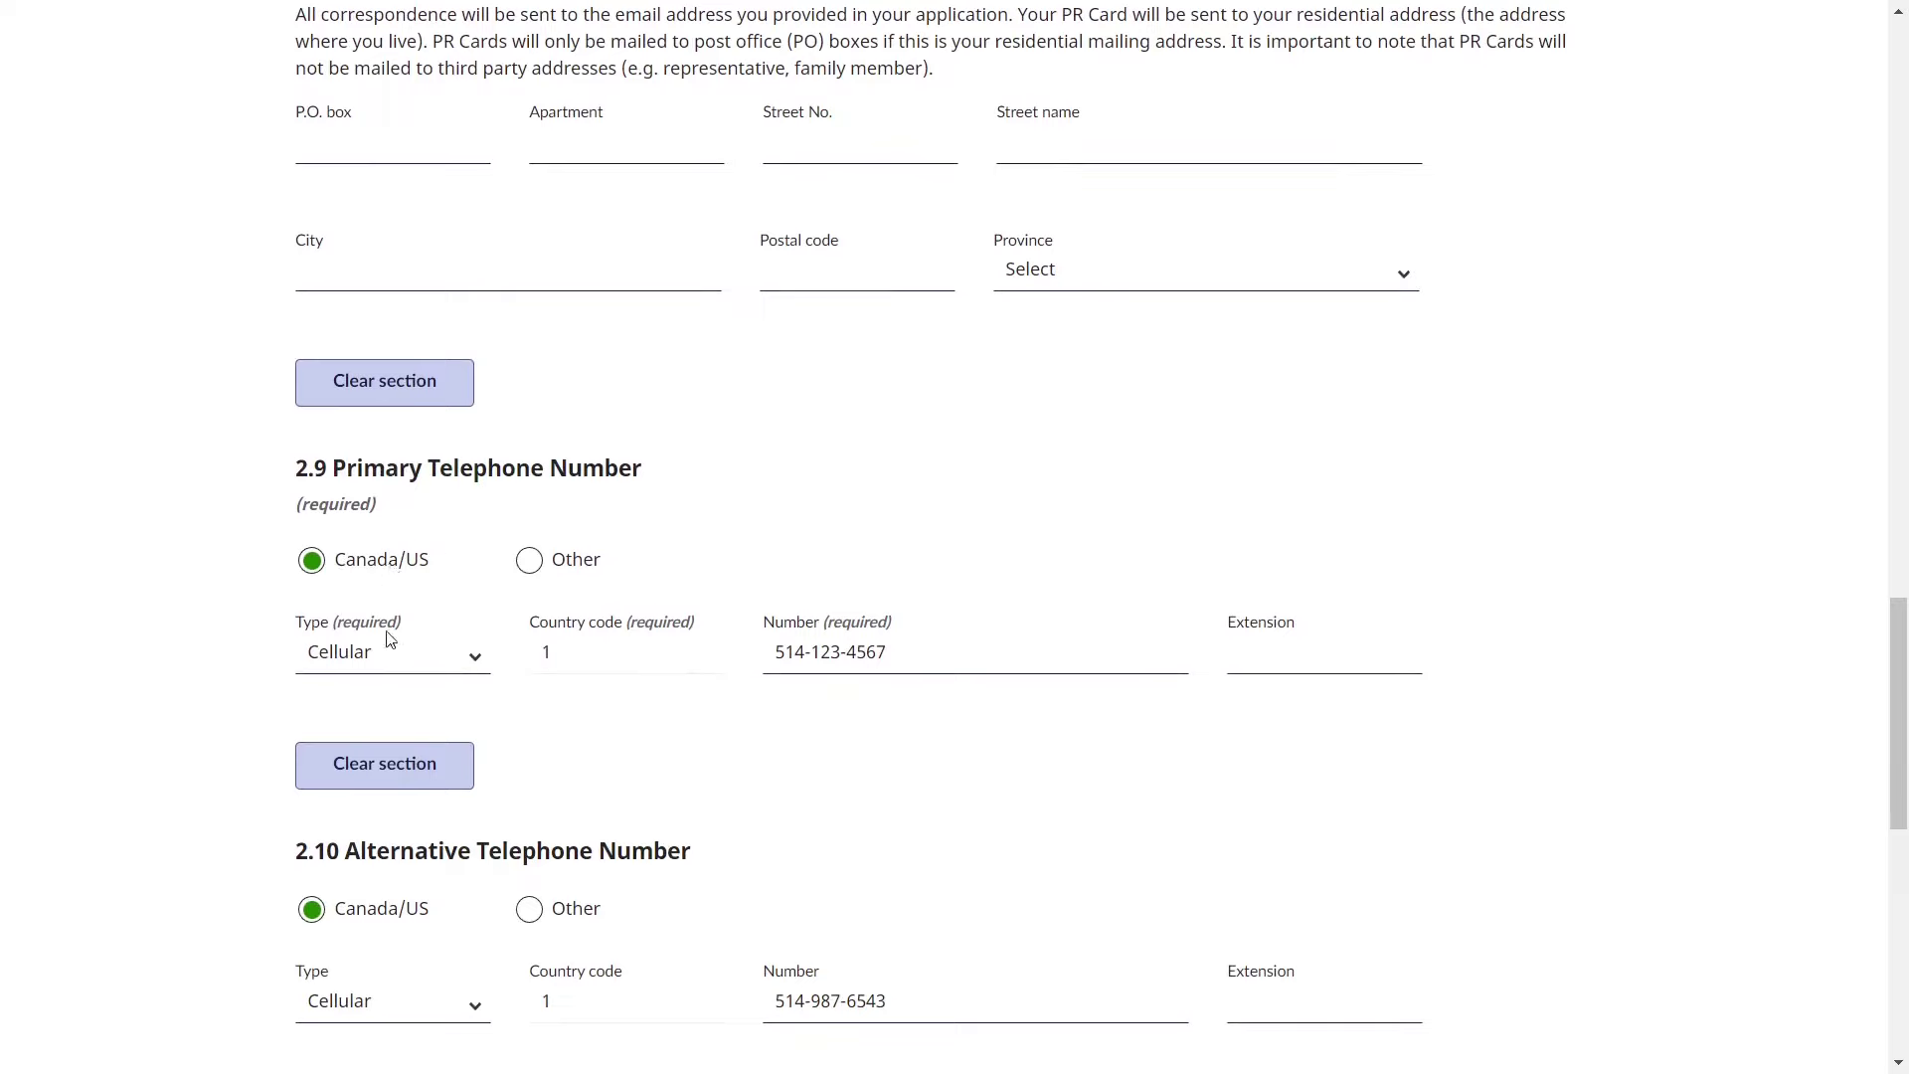
{"action": "left_click", "coordinate": [388, 667]}
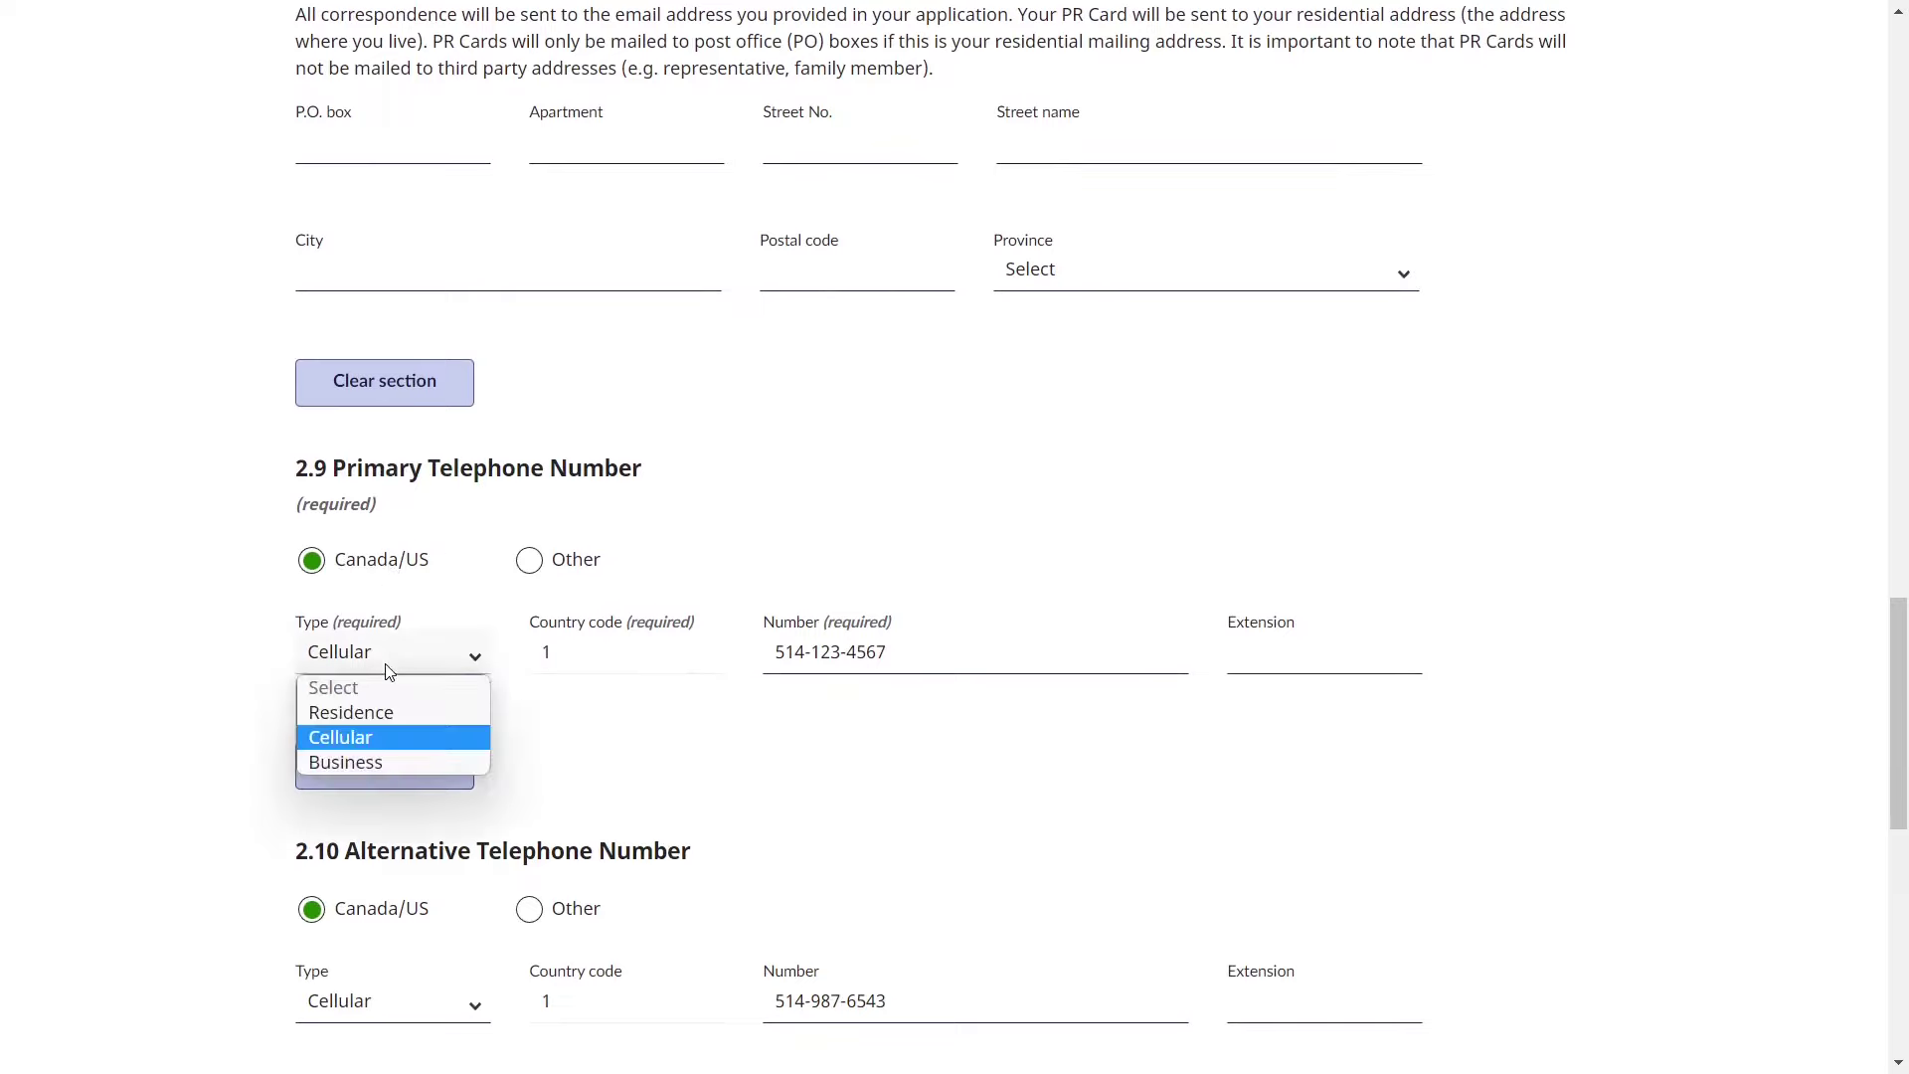
{"action": "left_click", "coordinate": [388, 669]}
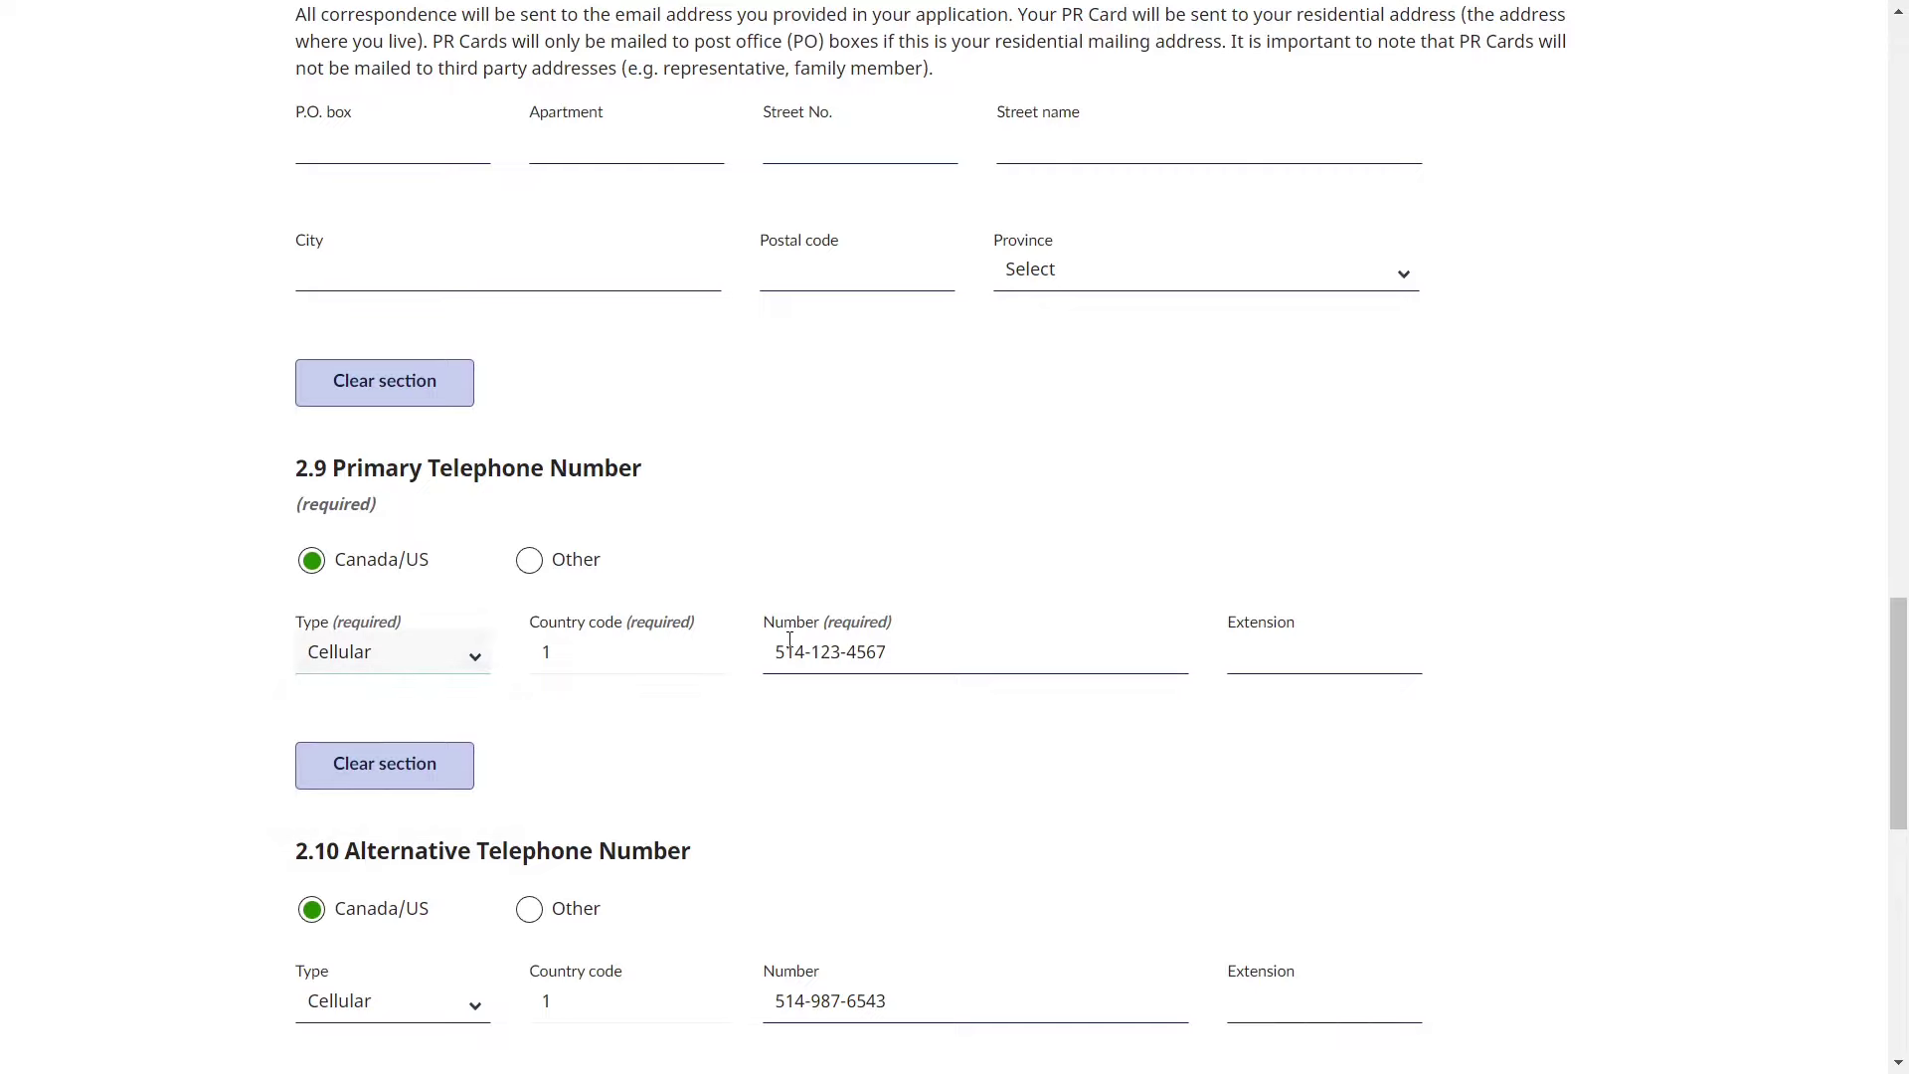
{"action": "double_click", "coordinate": [832, 651]}
{"action": "left_click", "coordinate": [860, 747]}
{"action": "scroll", "coordinate": [857, 746], "scroll_direction": "down", "scroll_amount": 2}
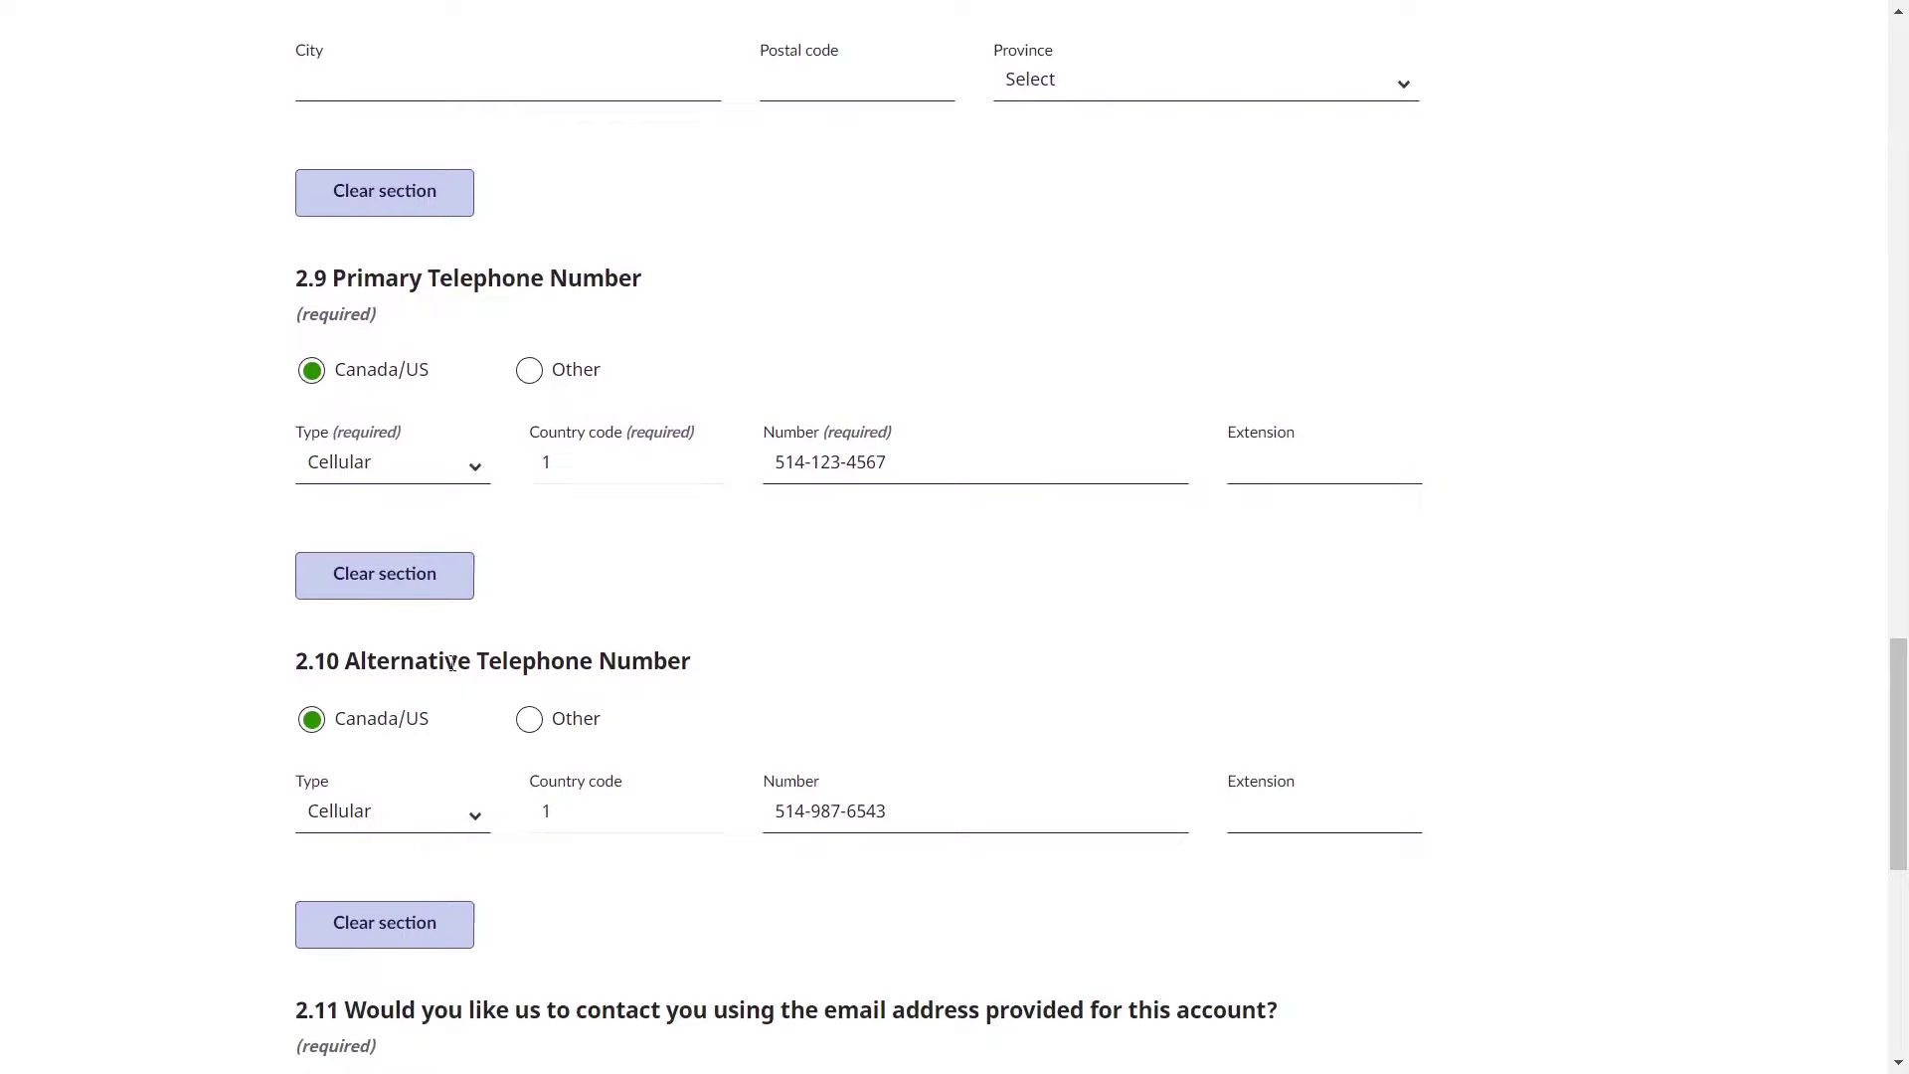
{"action": "double_click", "coordinate": [453, 664]}
{"action": "left_click", "coordinate": [721, 648]}
{"action": "scroll", "coordinate": [720, 647], "scroll_direction": "down", "scroll_amount": 4}
{"action": "scroll", "coordinate": [612, 691], "scroll_direction": "down", "scroll_amount": 1}
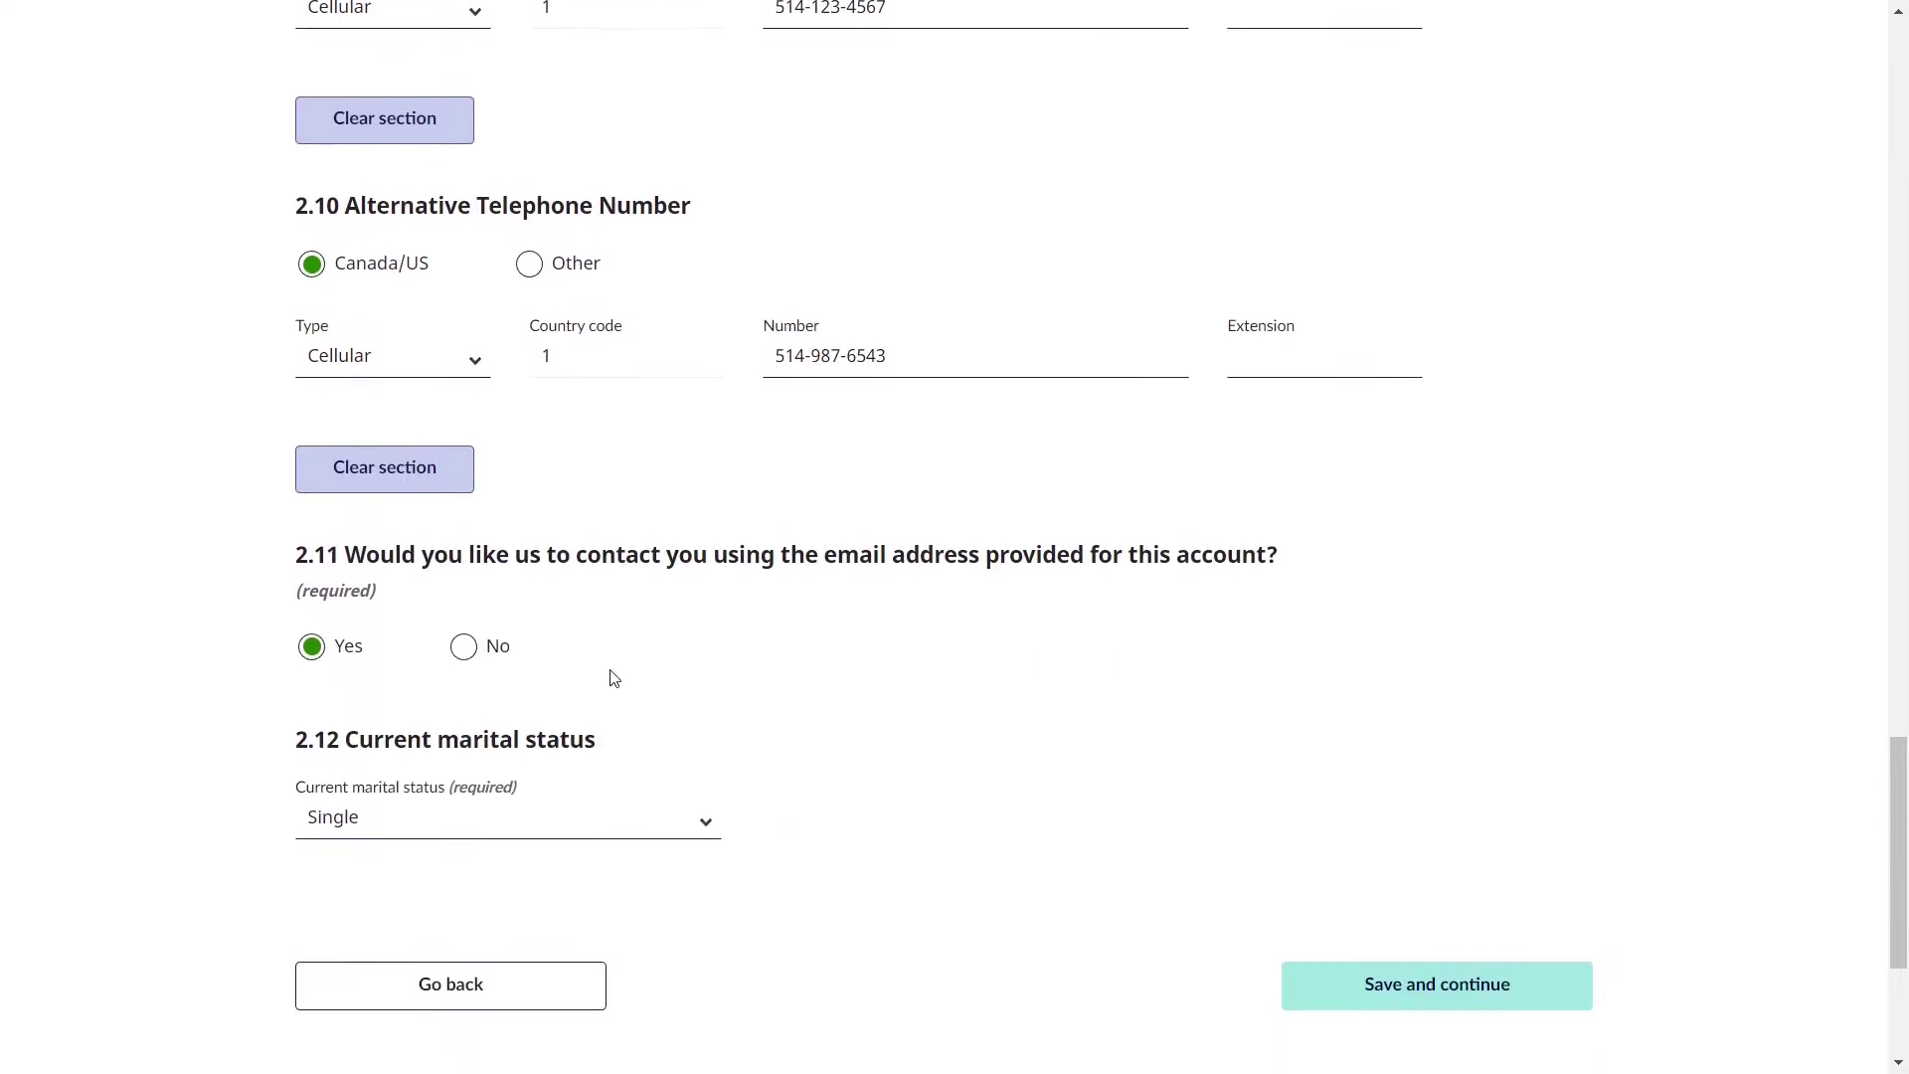
{"action": "left_click_drag", "start_coordinate": [617, 558], "coordinate": [1285, 577]}
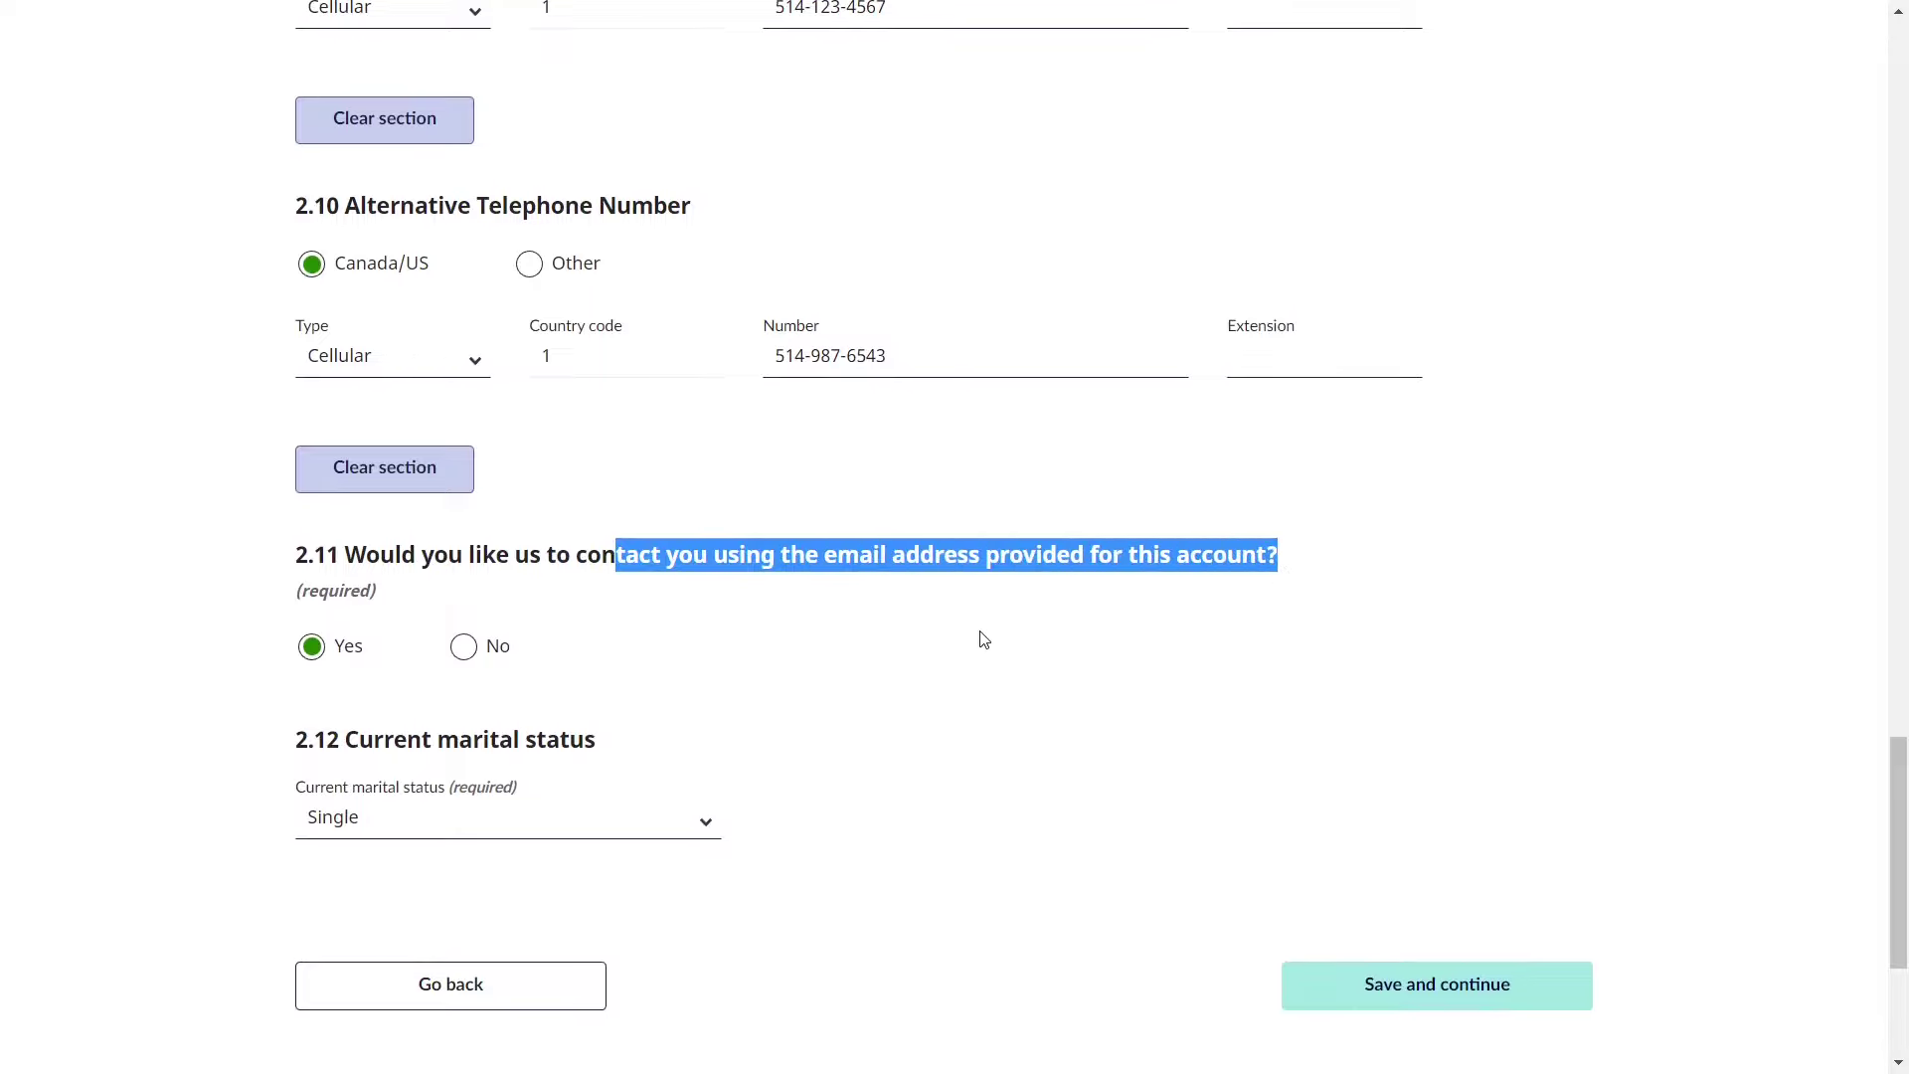
{"action": "scroll", "coordinate": [978, 640], "scroll_direction": "down", "scroll_amount": 1}
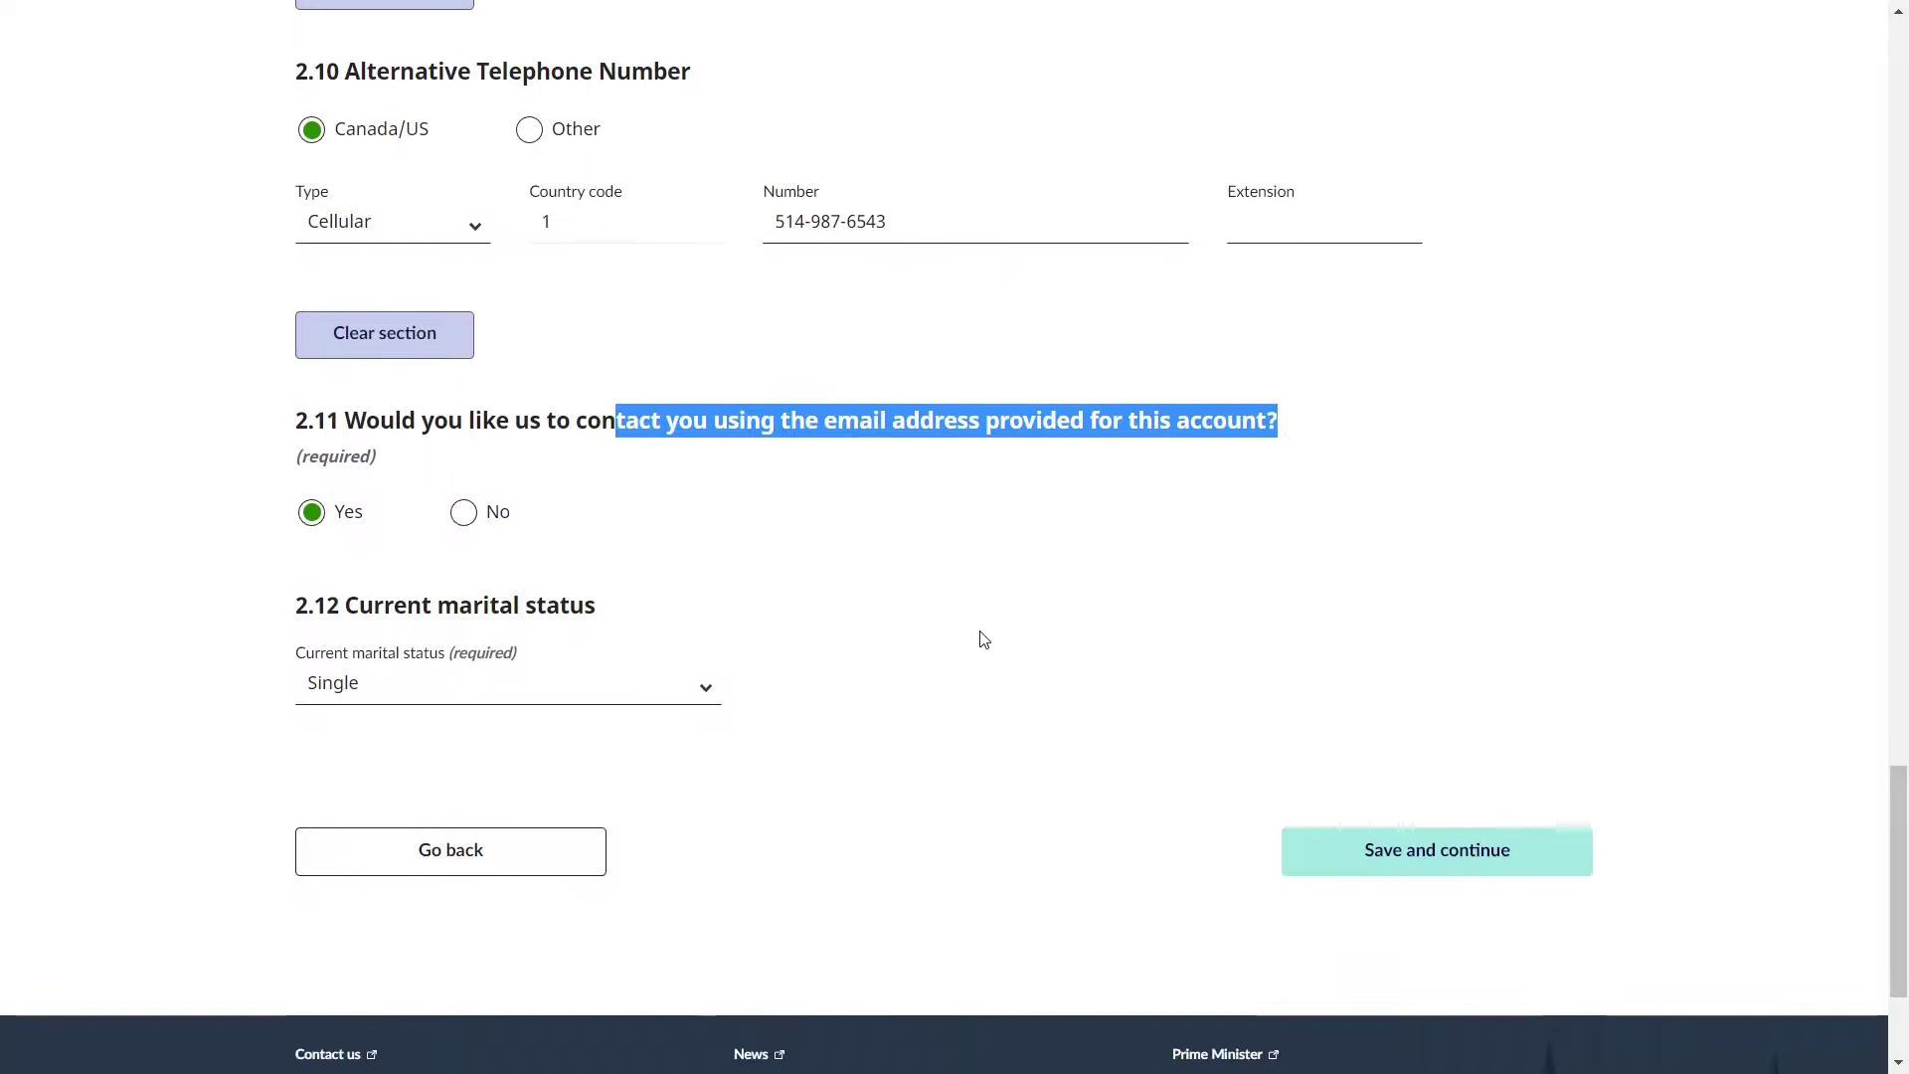
{"action": "left_click", "coordinate": [602, 590]}
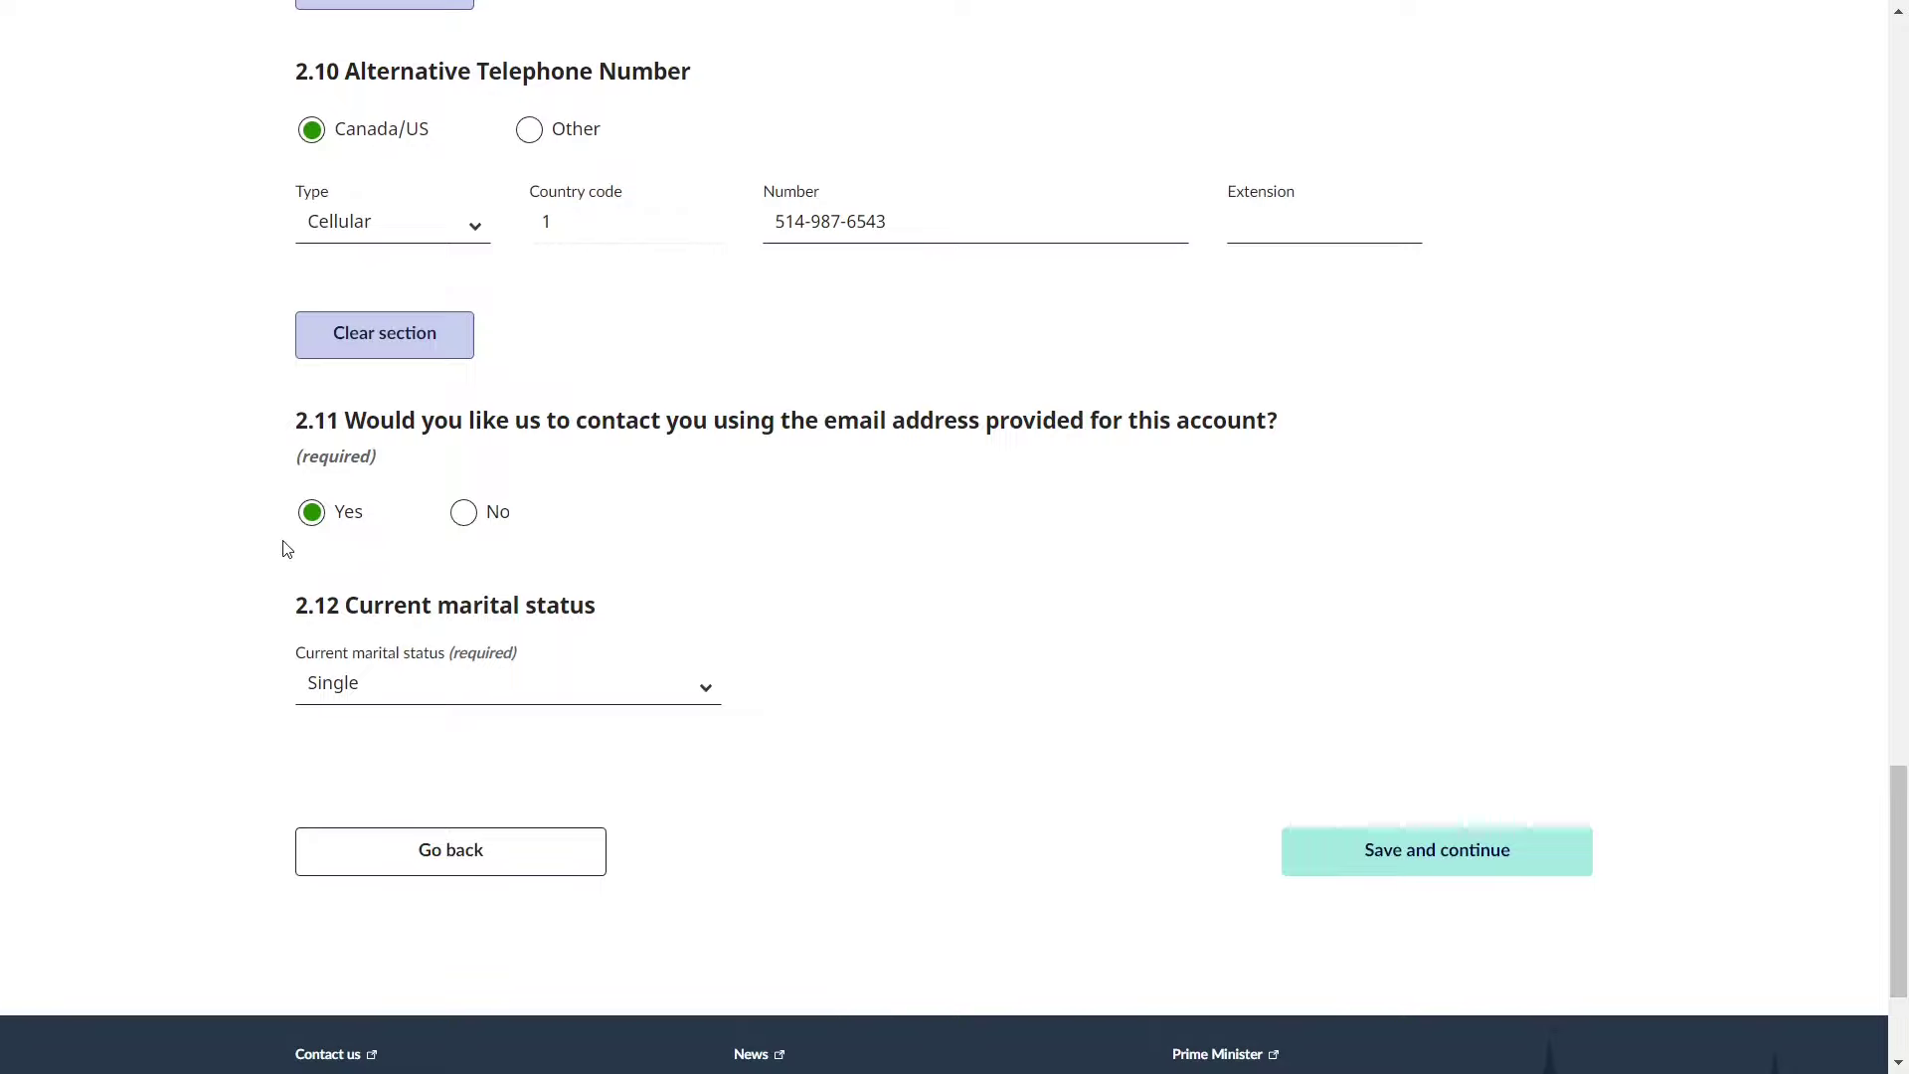
- Keep the email contact answer set to Yes
{"action": "left_click", "coordinate": [463, 514]}
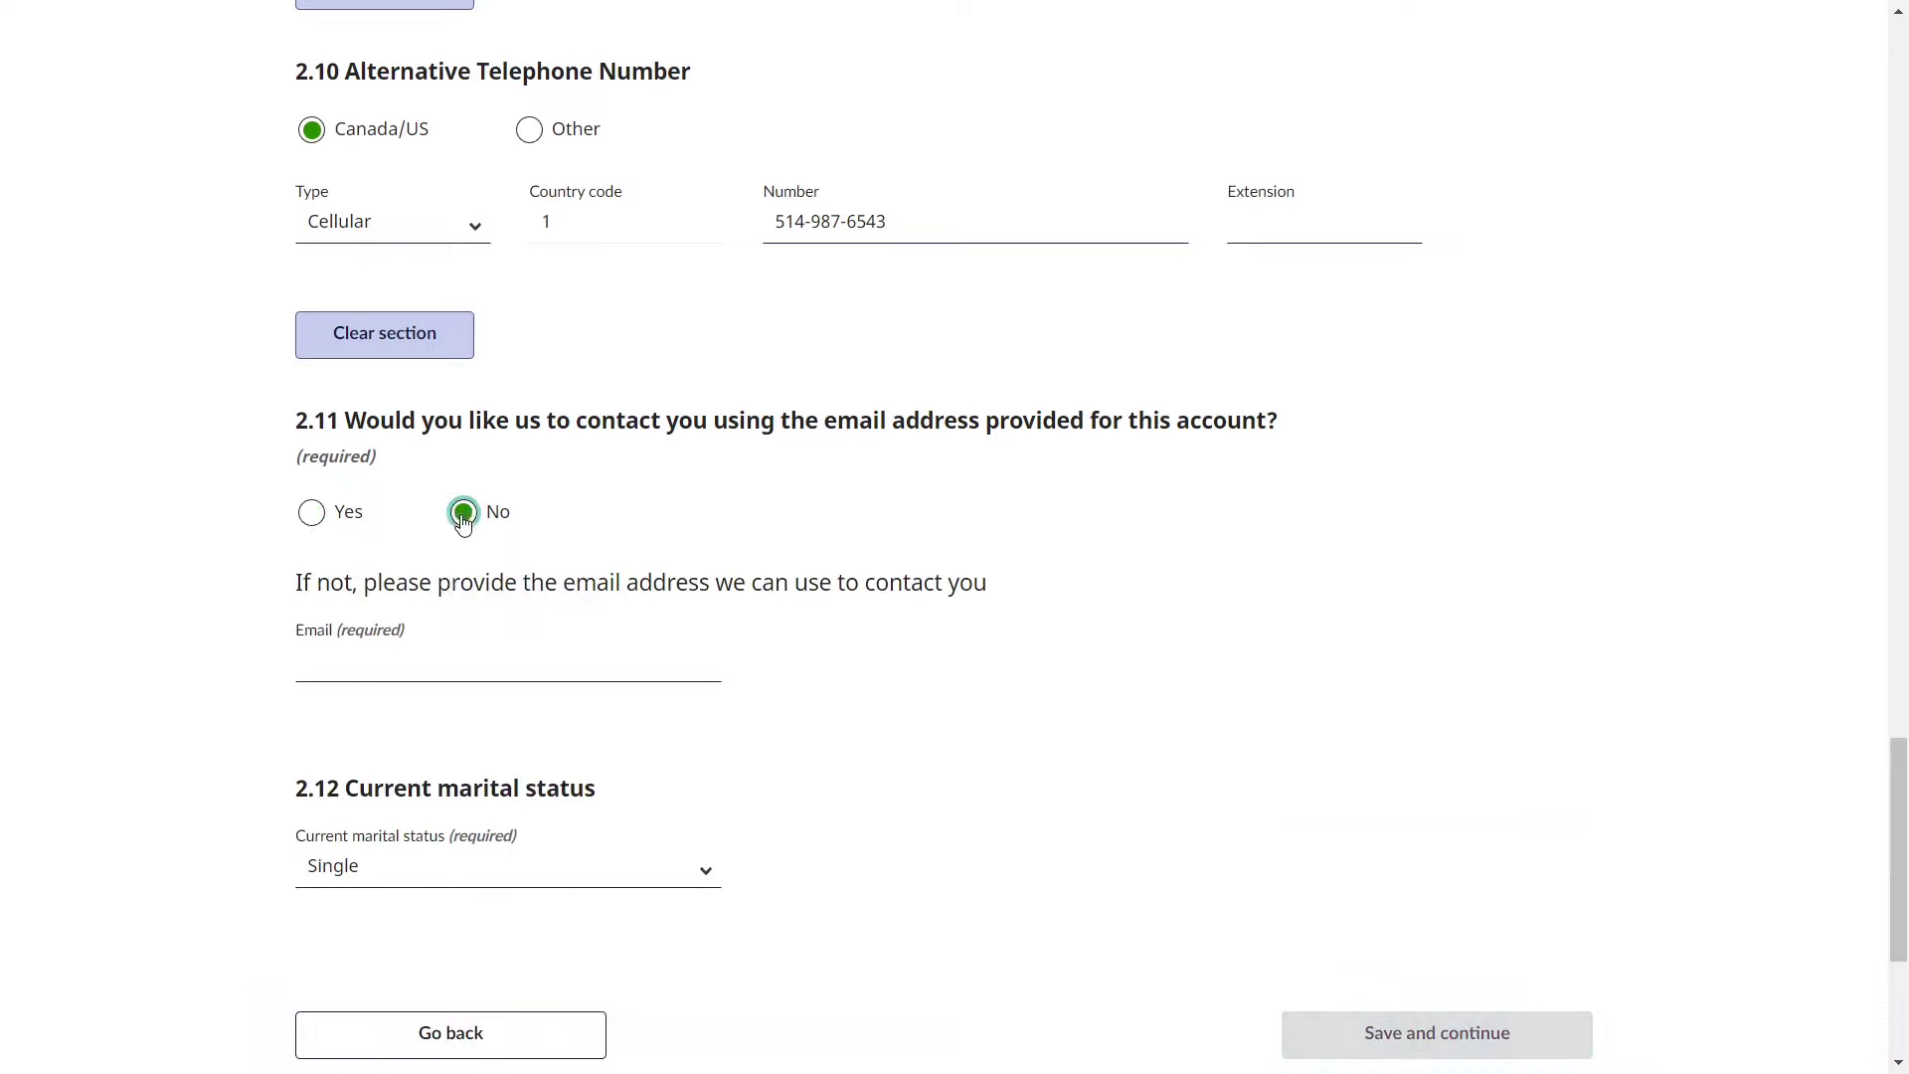
{"action": "left_click", "coordinate": [397, 656]}
{"action": "key", "text": "shift+Tab"}
{"action": "key", "text": "Left"}
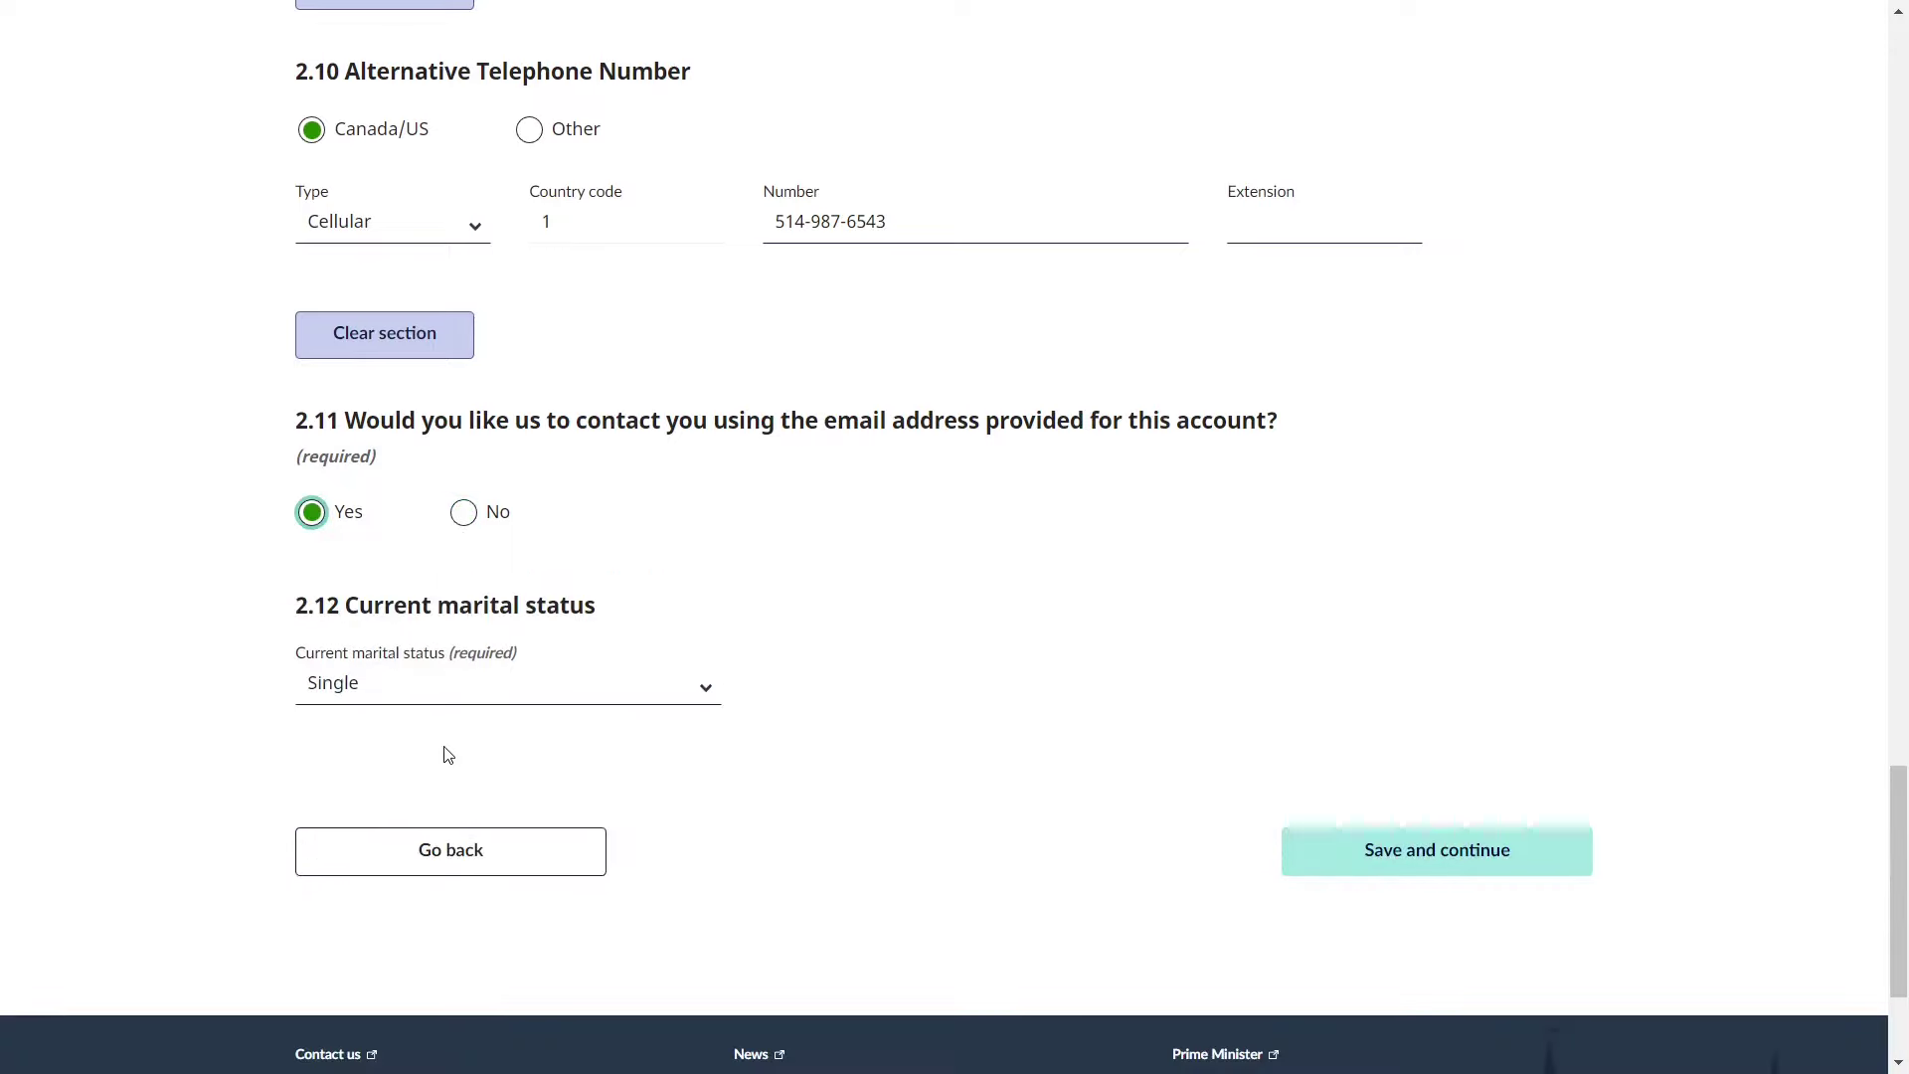
- Set current marital status to Single instead of Married and save Personal Details
{"action": "left_click_drag", "start_coordinate": [347, 606], "coordinate": [610, 597]}
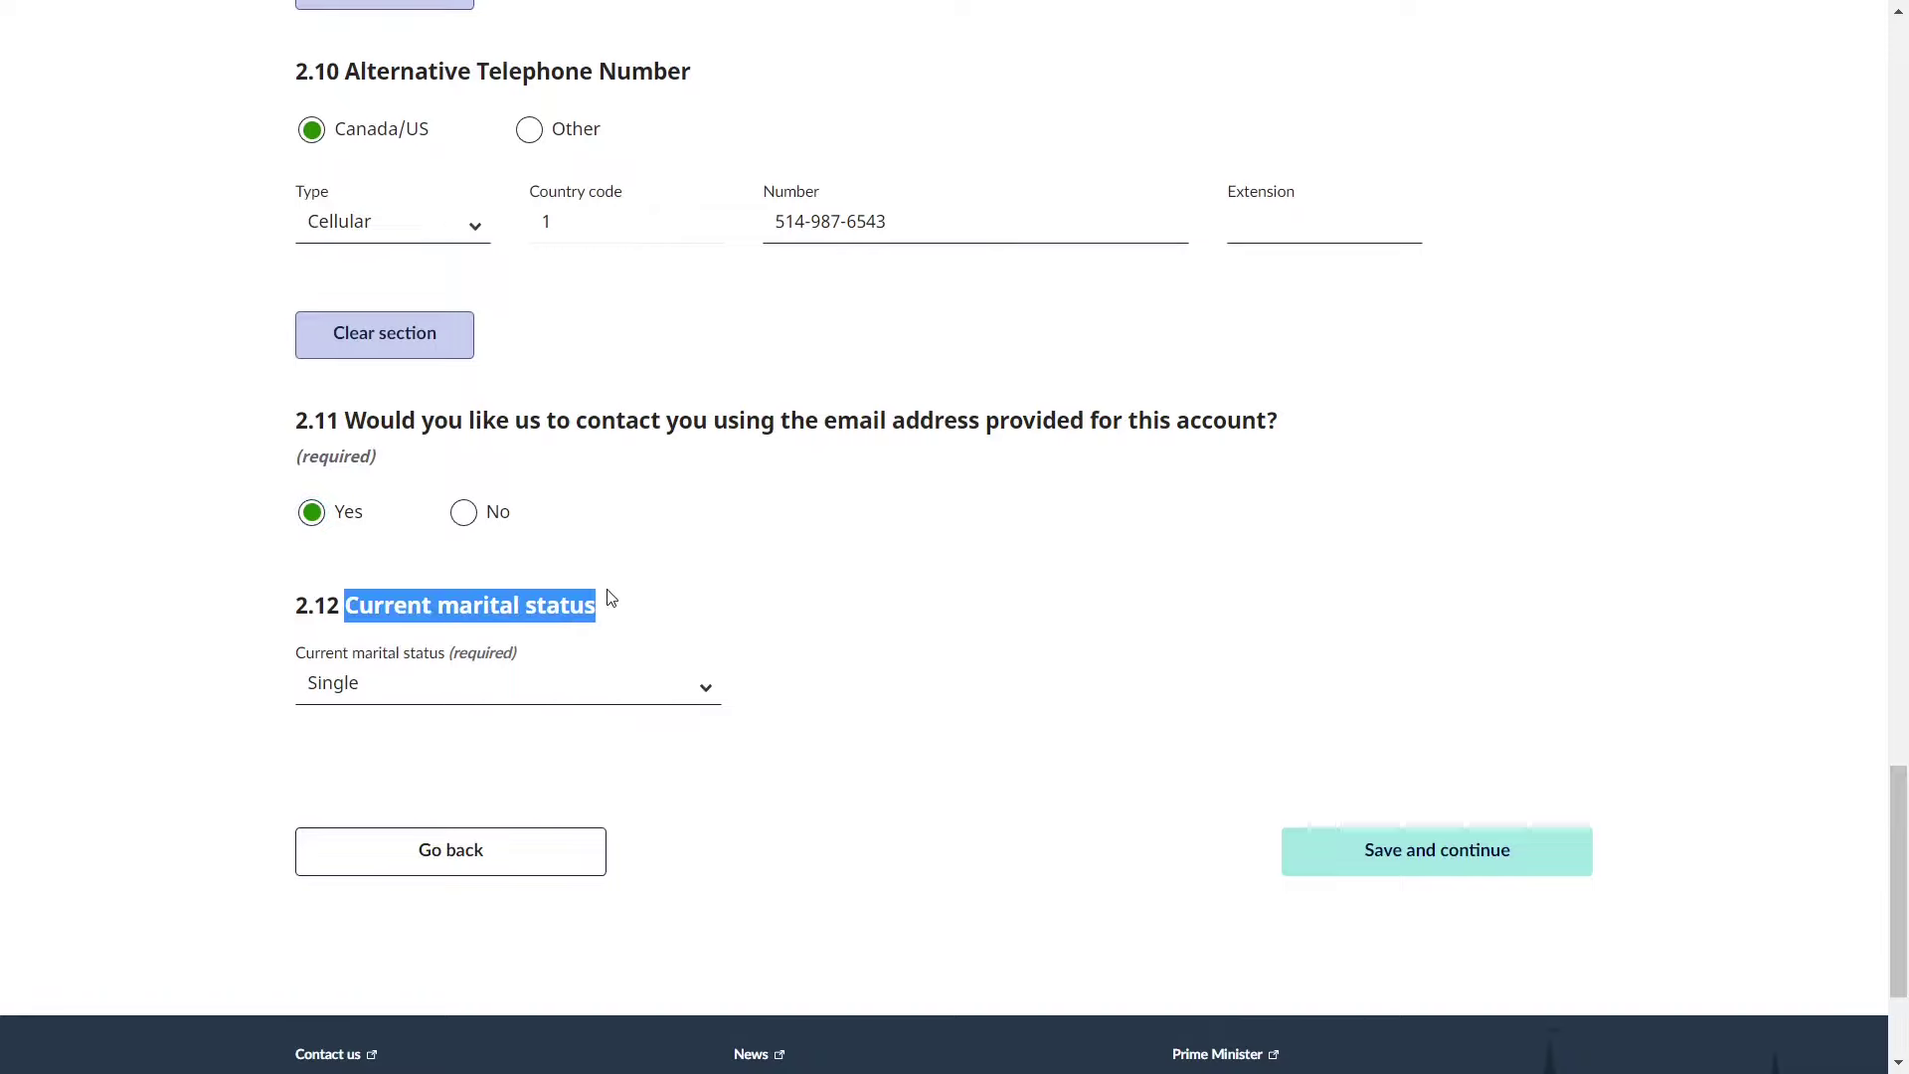
{"action": "left_click", "coordinate": [610, 597]}
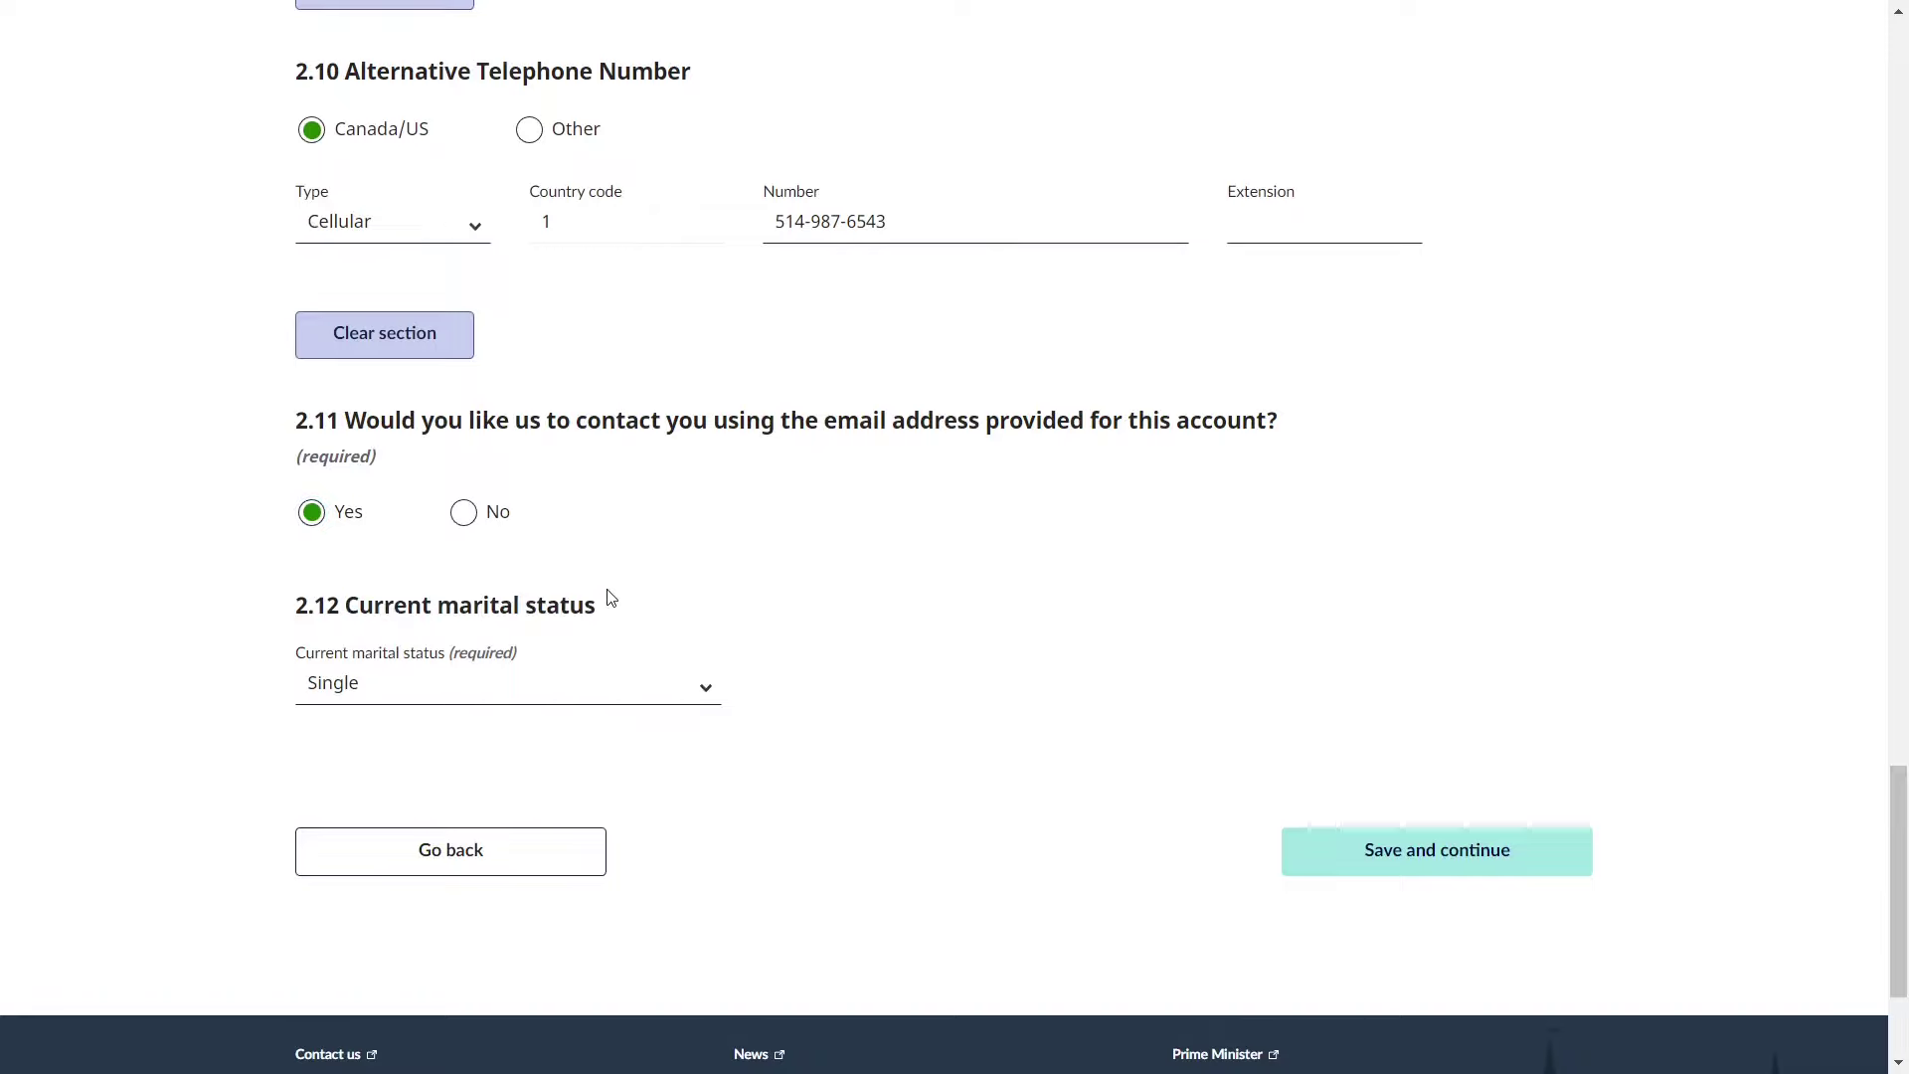
{"action": "left_click", "coordinate": [534, 699]}
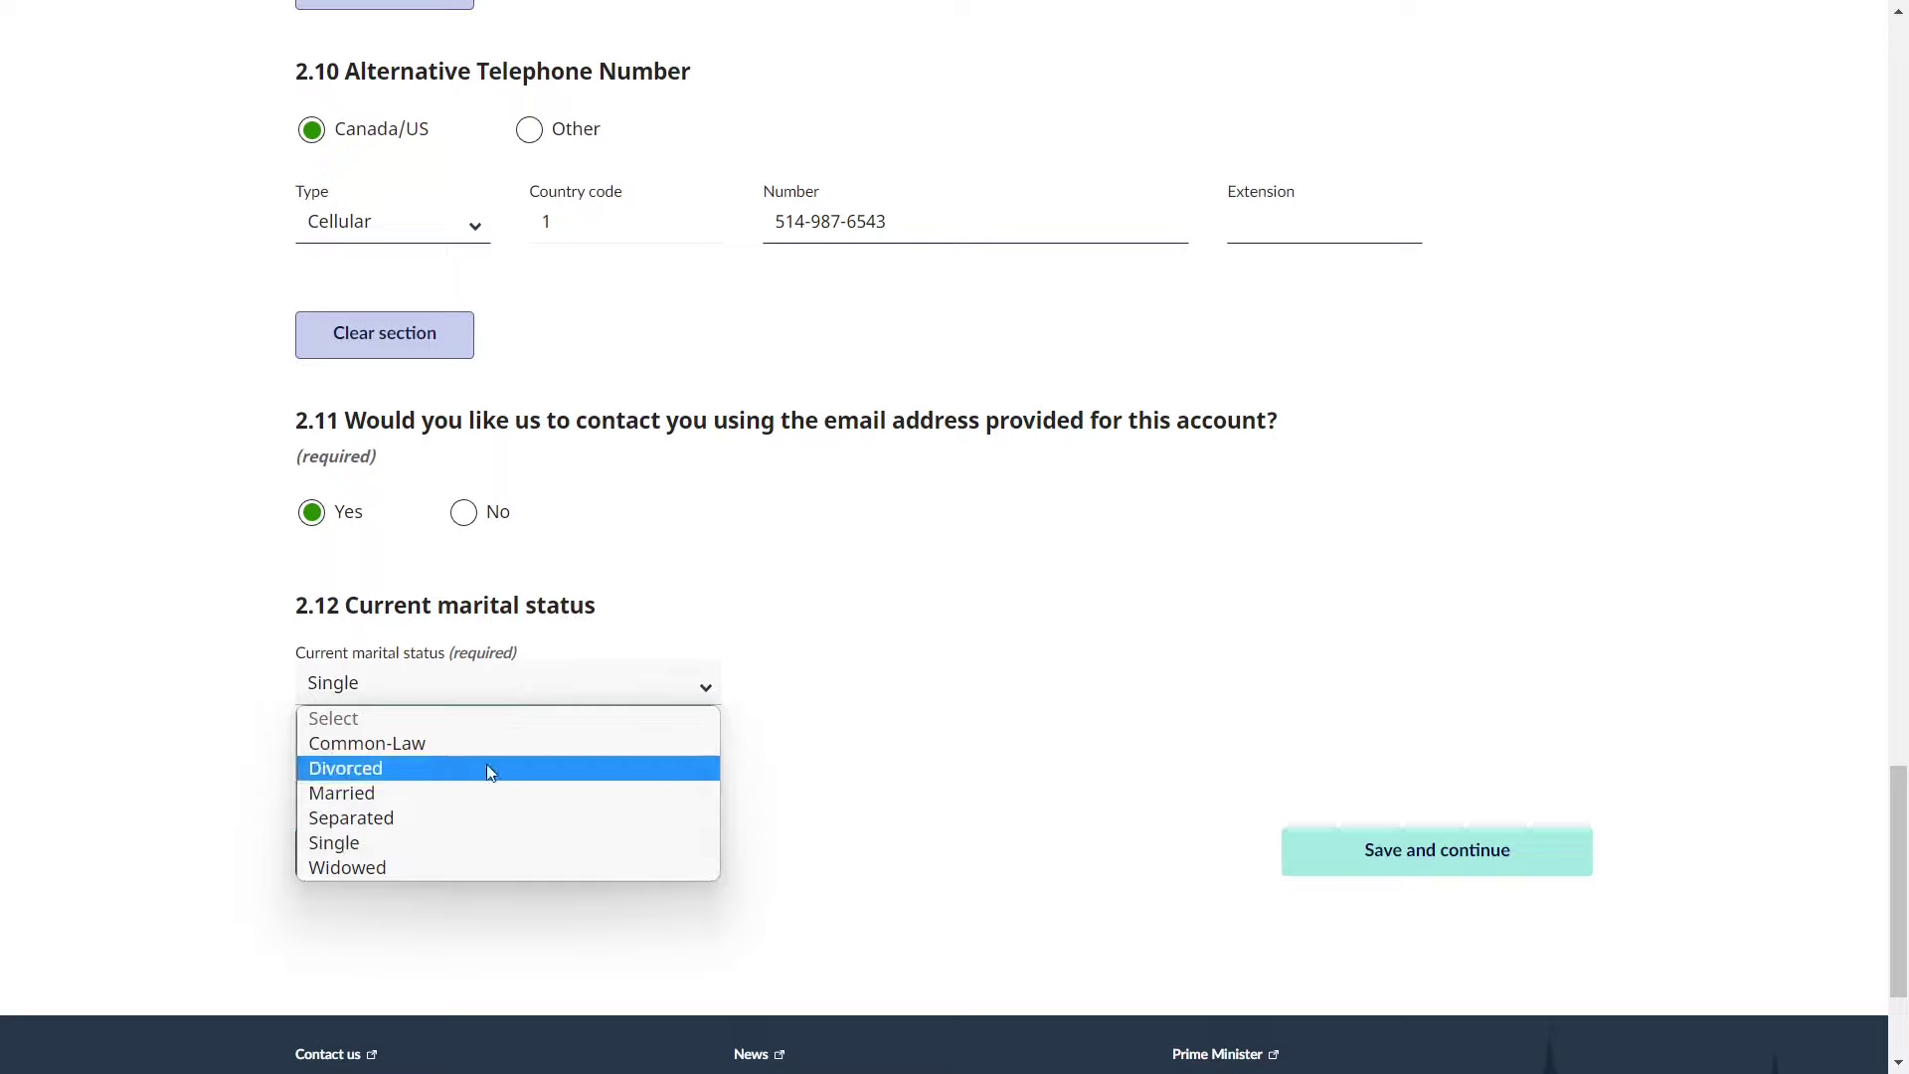
{"action": "left_click", "coordinate": [469, 795]}
{"action": "scroll", "coordinate": [388, 855], "scroll_direction": "down", "scroll_amount": 1}
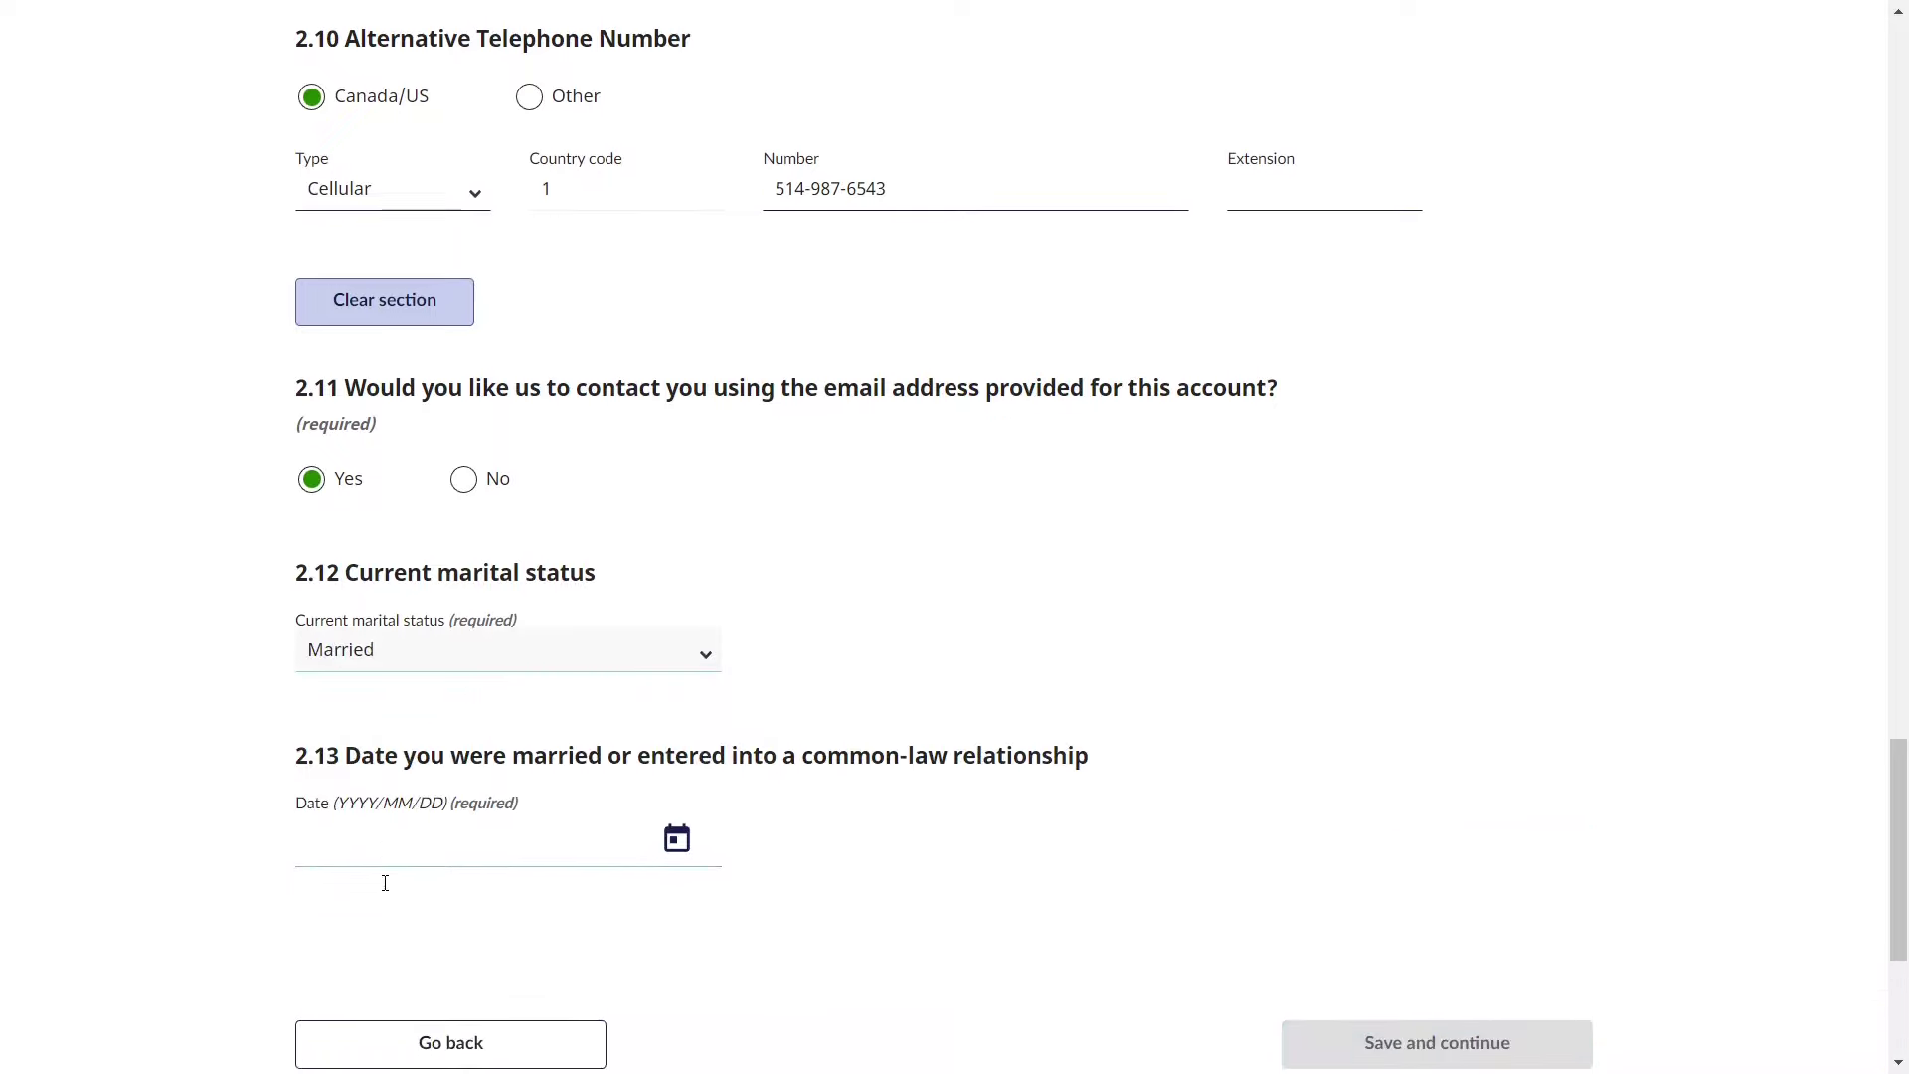
{"action": "left_click", "coordinate": [430, 859]}
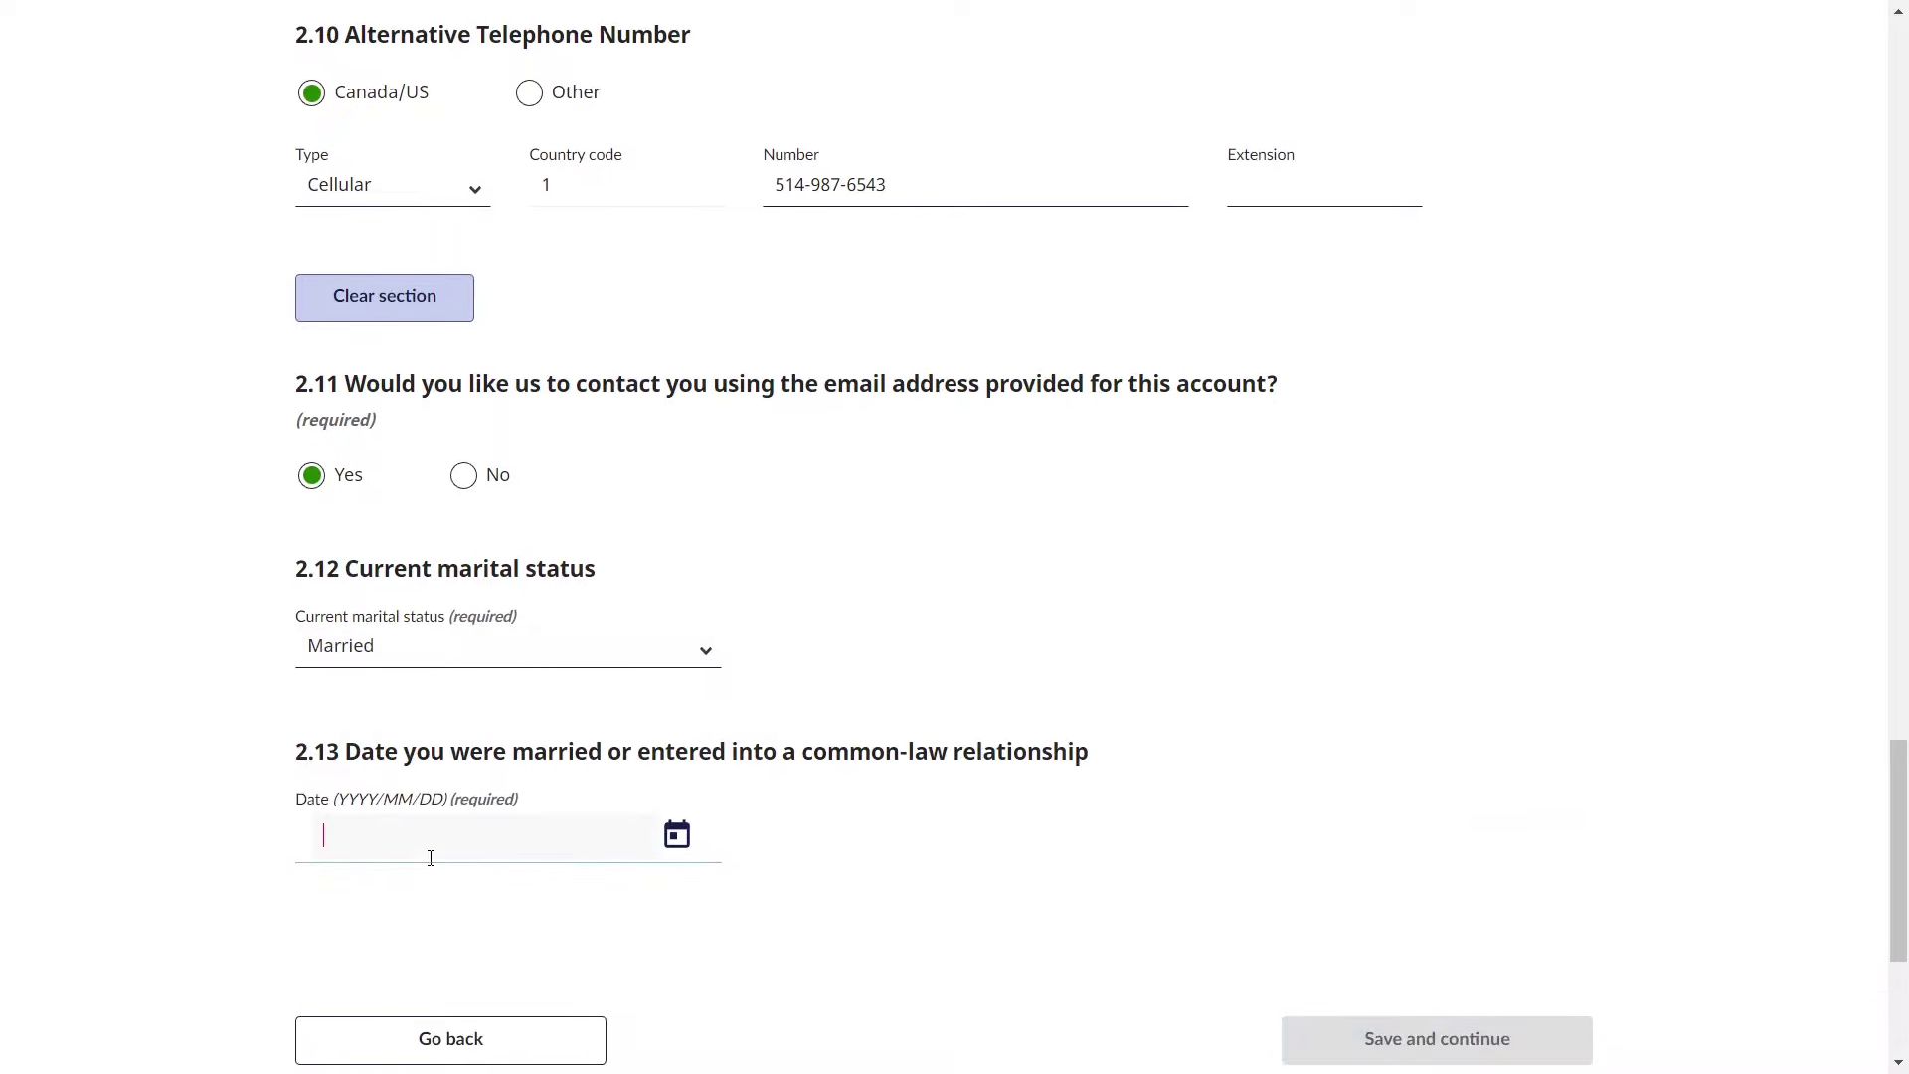
{"action": "left_click", "coordinate": [556, 660]}
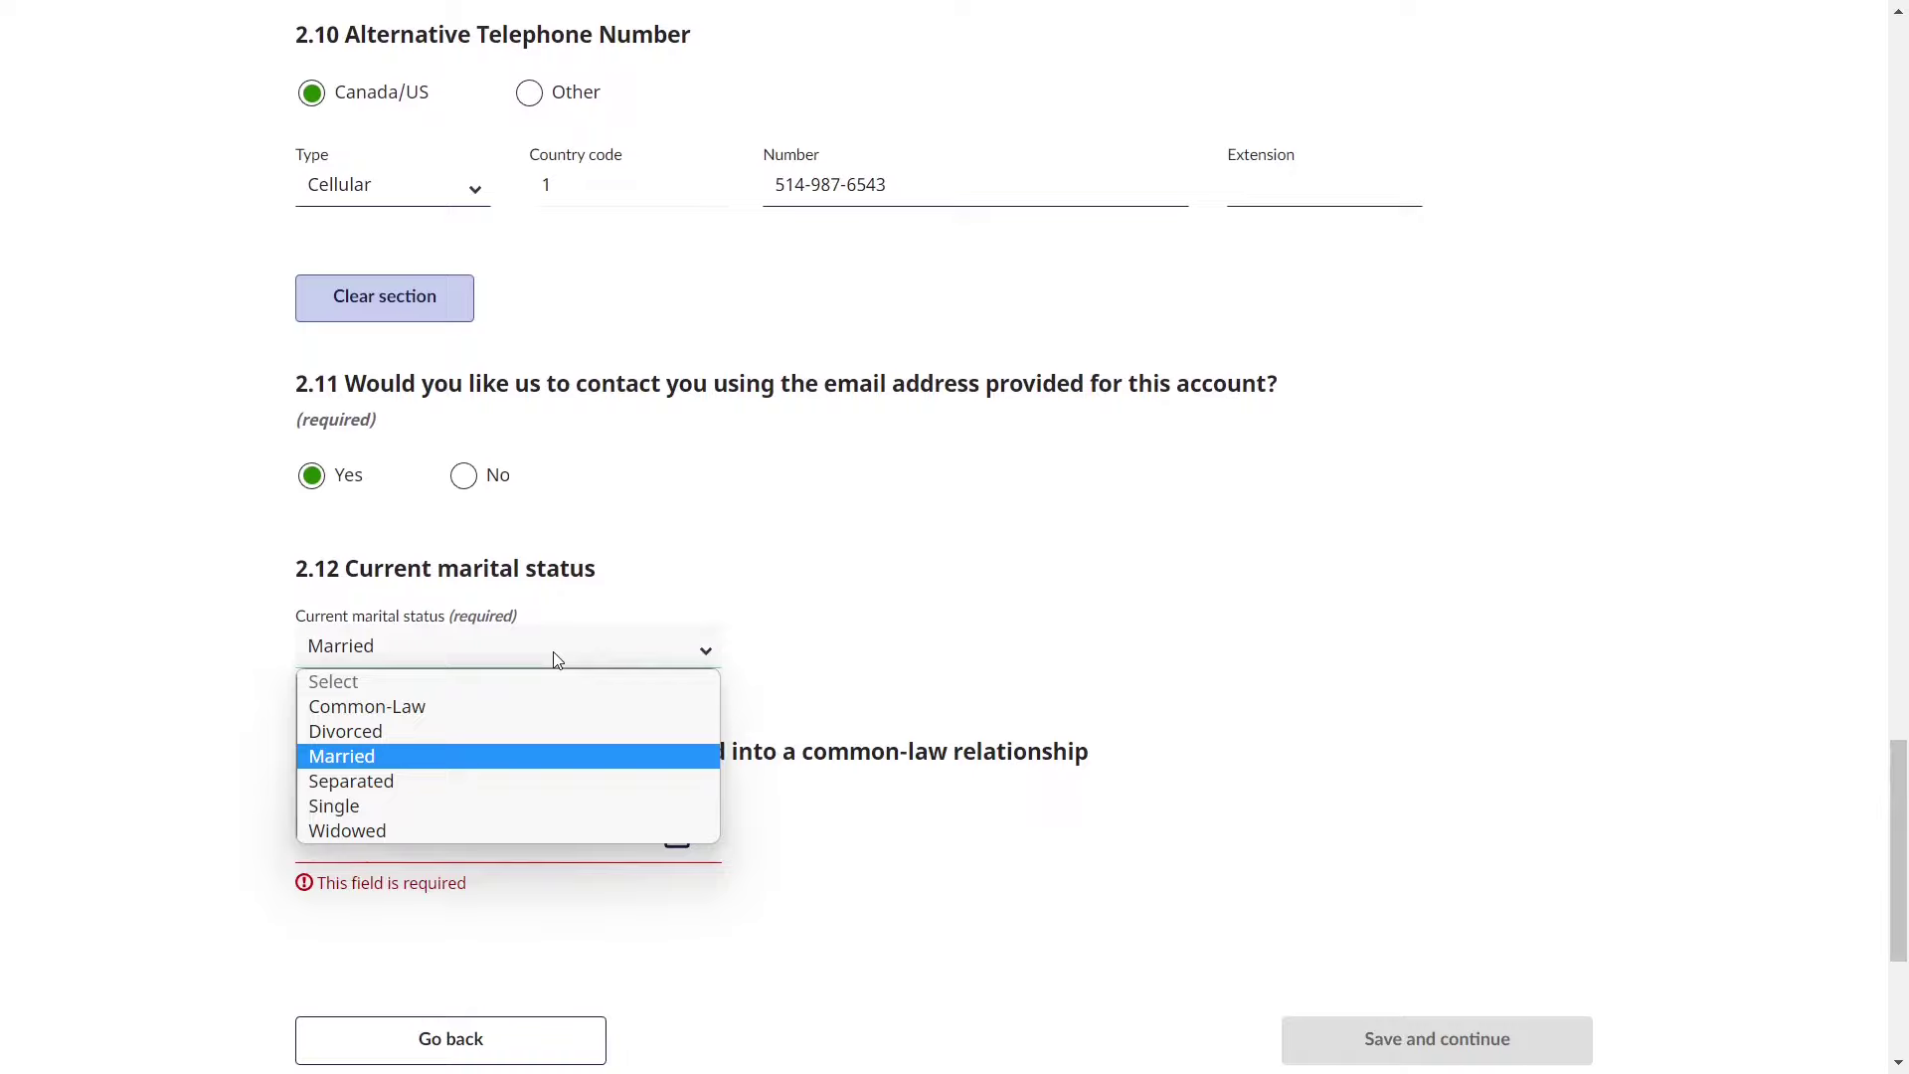
{"action": "left_click", "coordinate": [463, 822]}
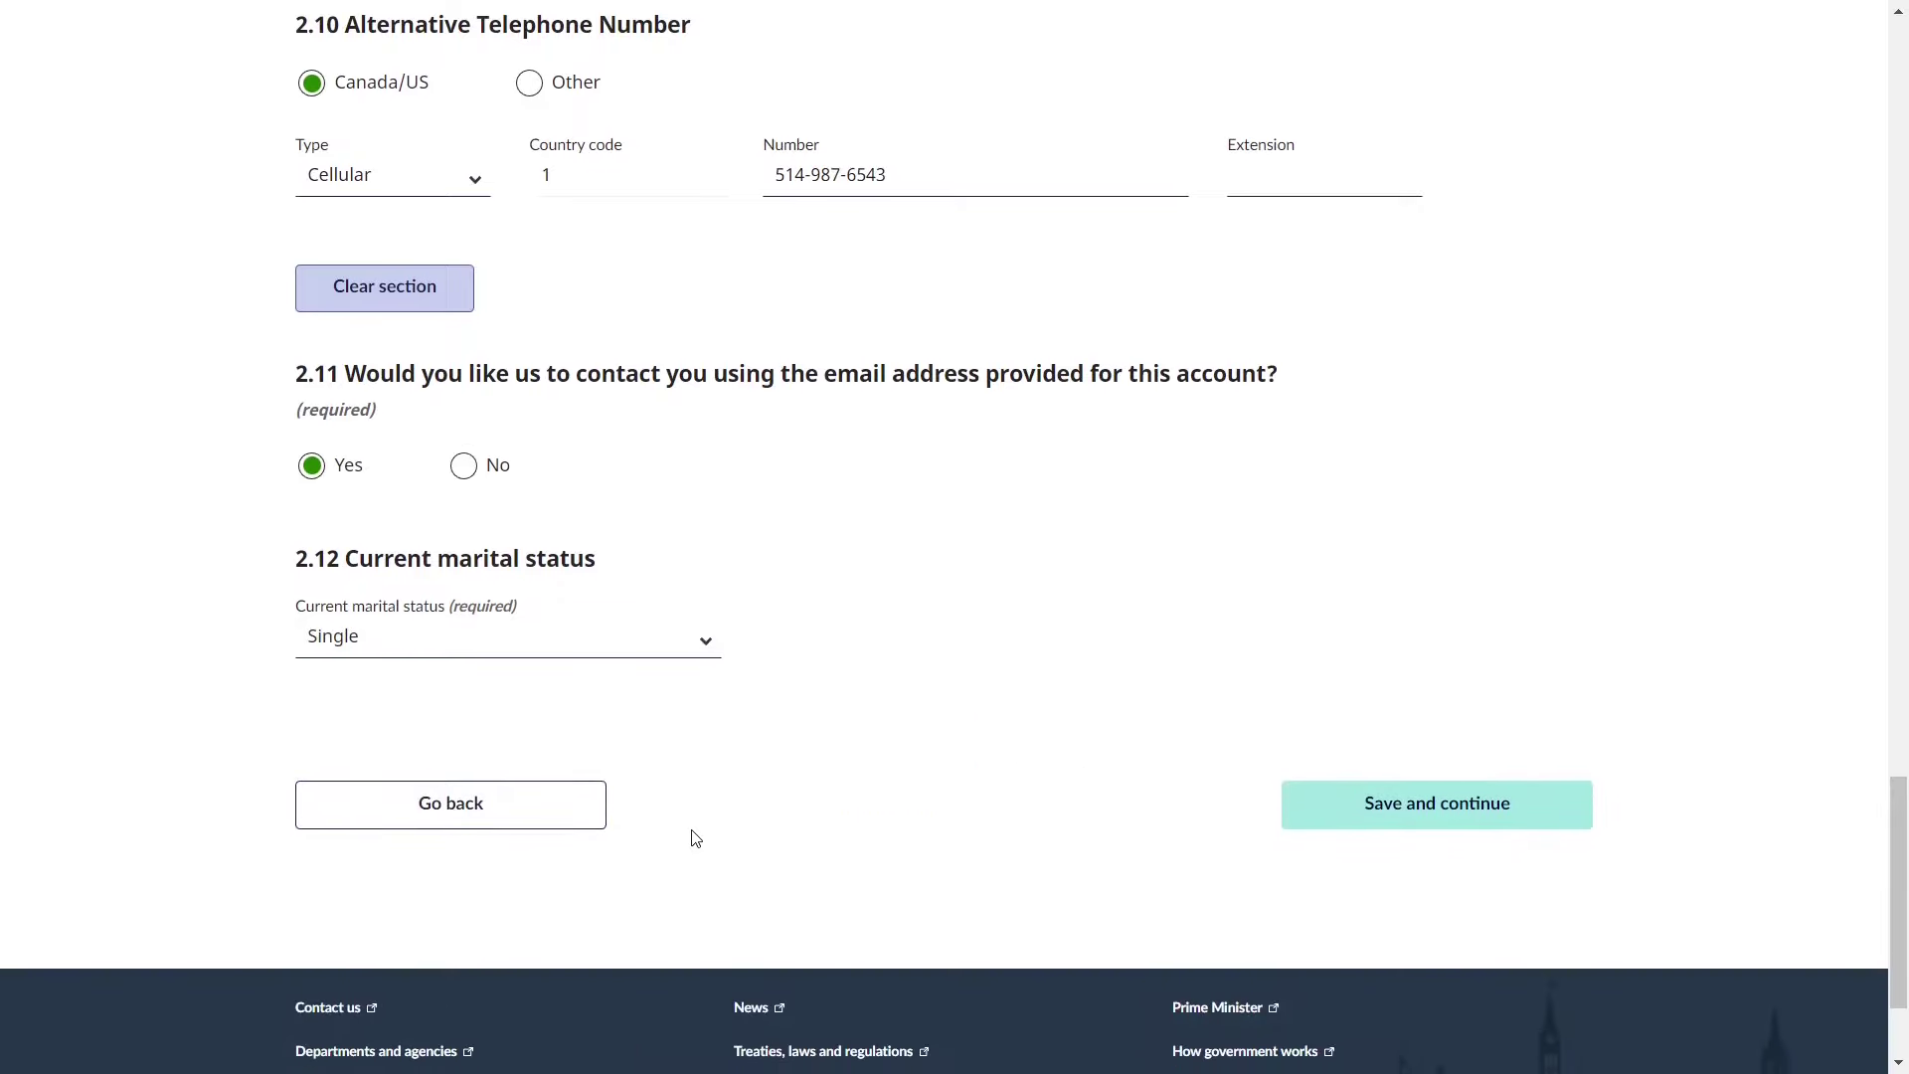
{"action": "scroll", "coordinate": [696, 840], "scroll_direction": "down", "scroll_amount": 1}
{"action": "left_click", "coordinate": [1366, 765]}
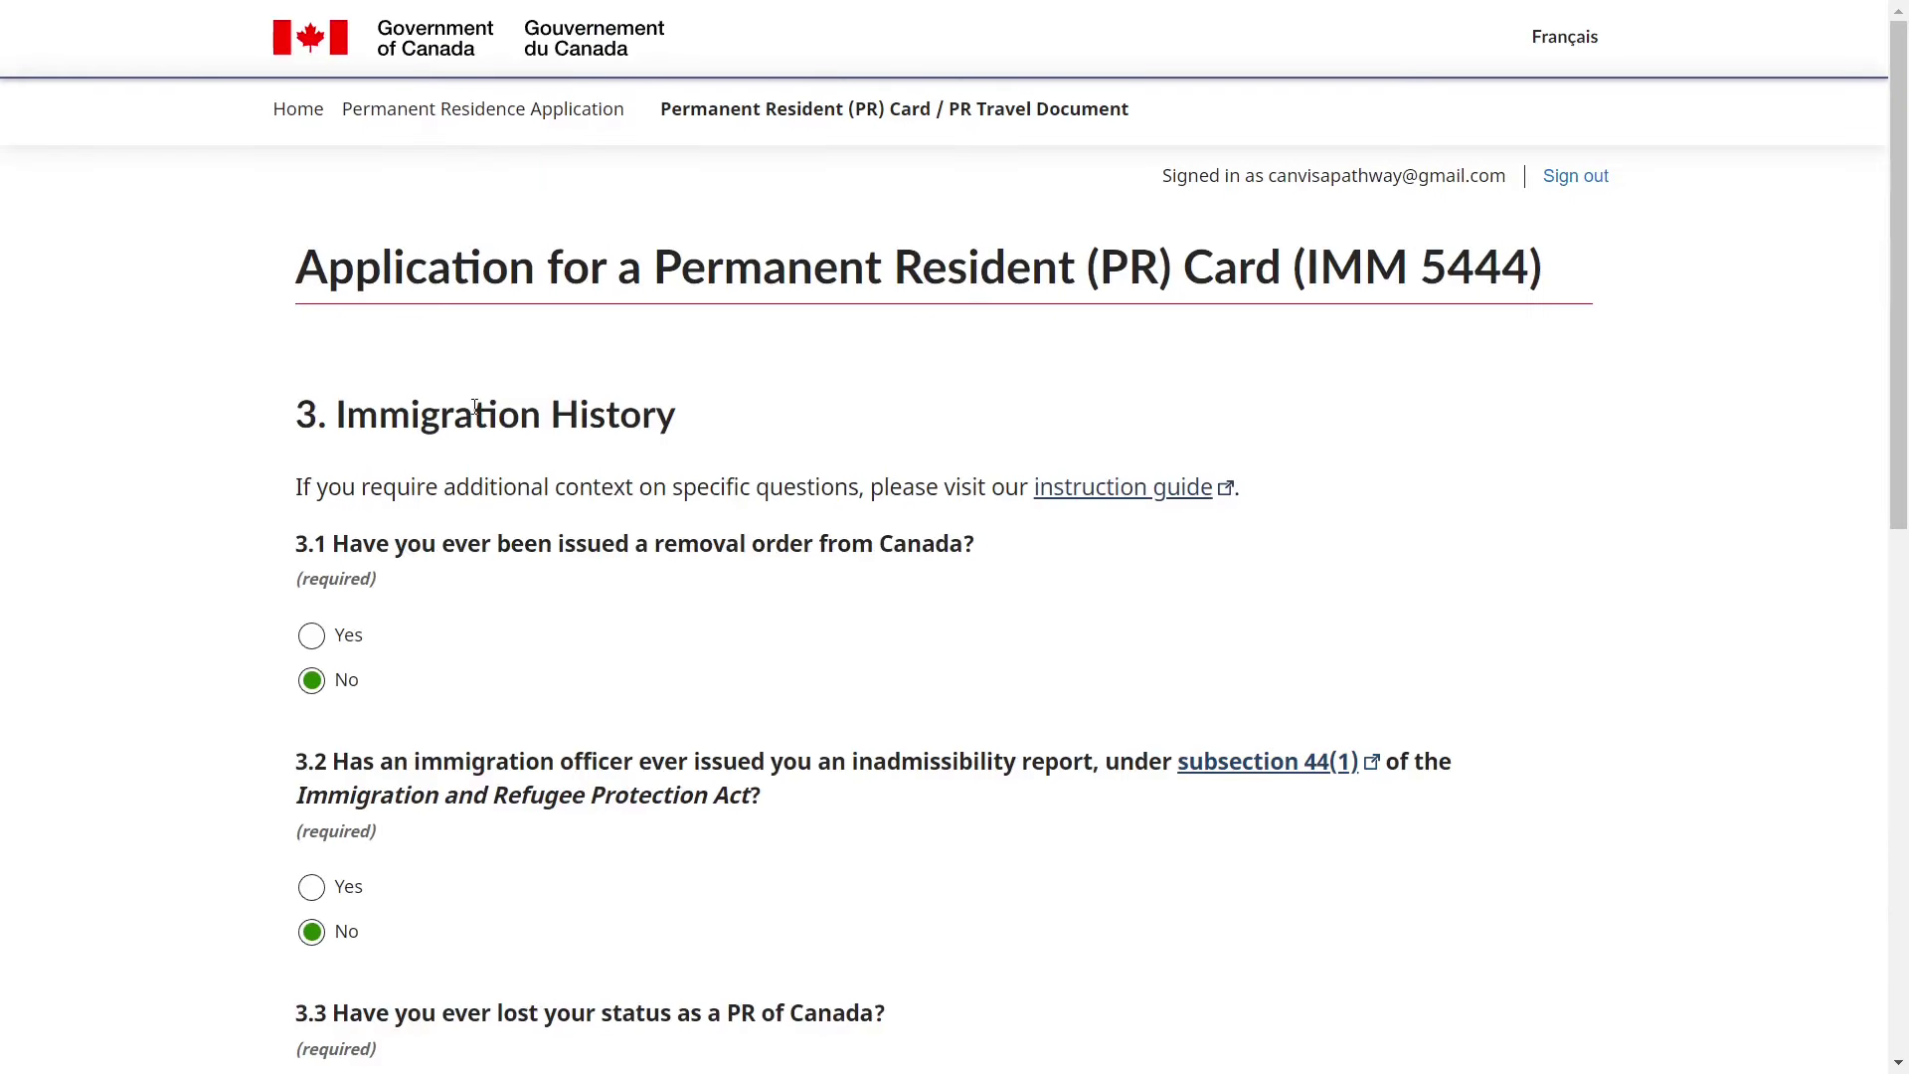
{"action": "double_click", "coordinate": [475, 409]}
{"action": "left_click", "coordinate": [582, 589]}
{"action": "scroll", "coordinate": [582, 589], "scroll_direction": "down", "scroll_amount": 2}
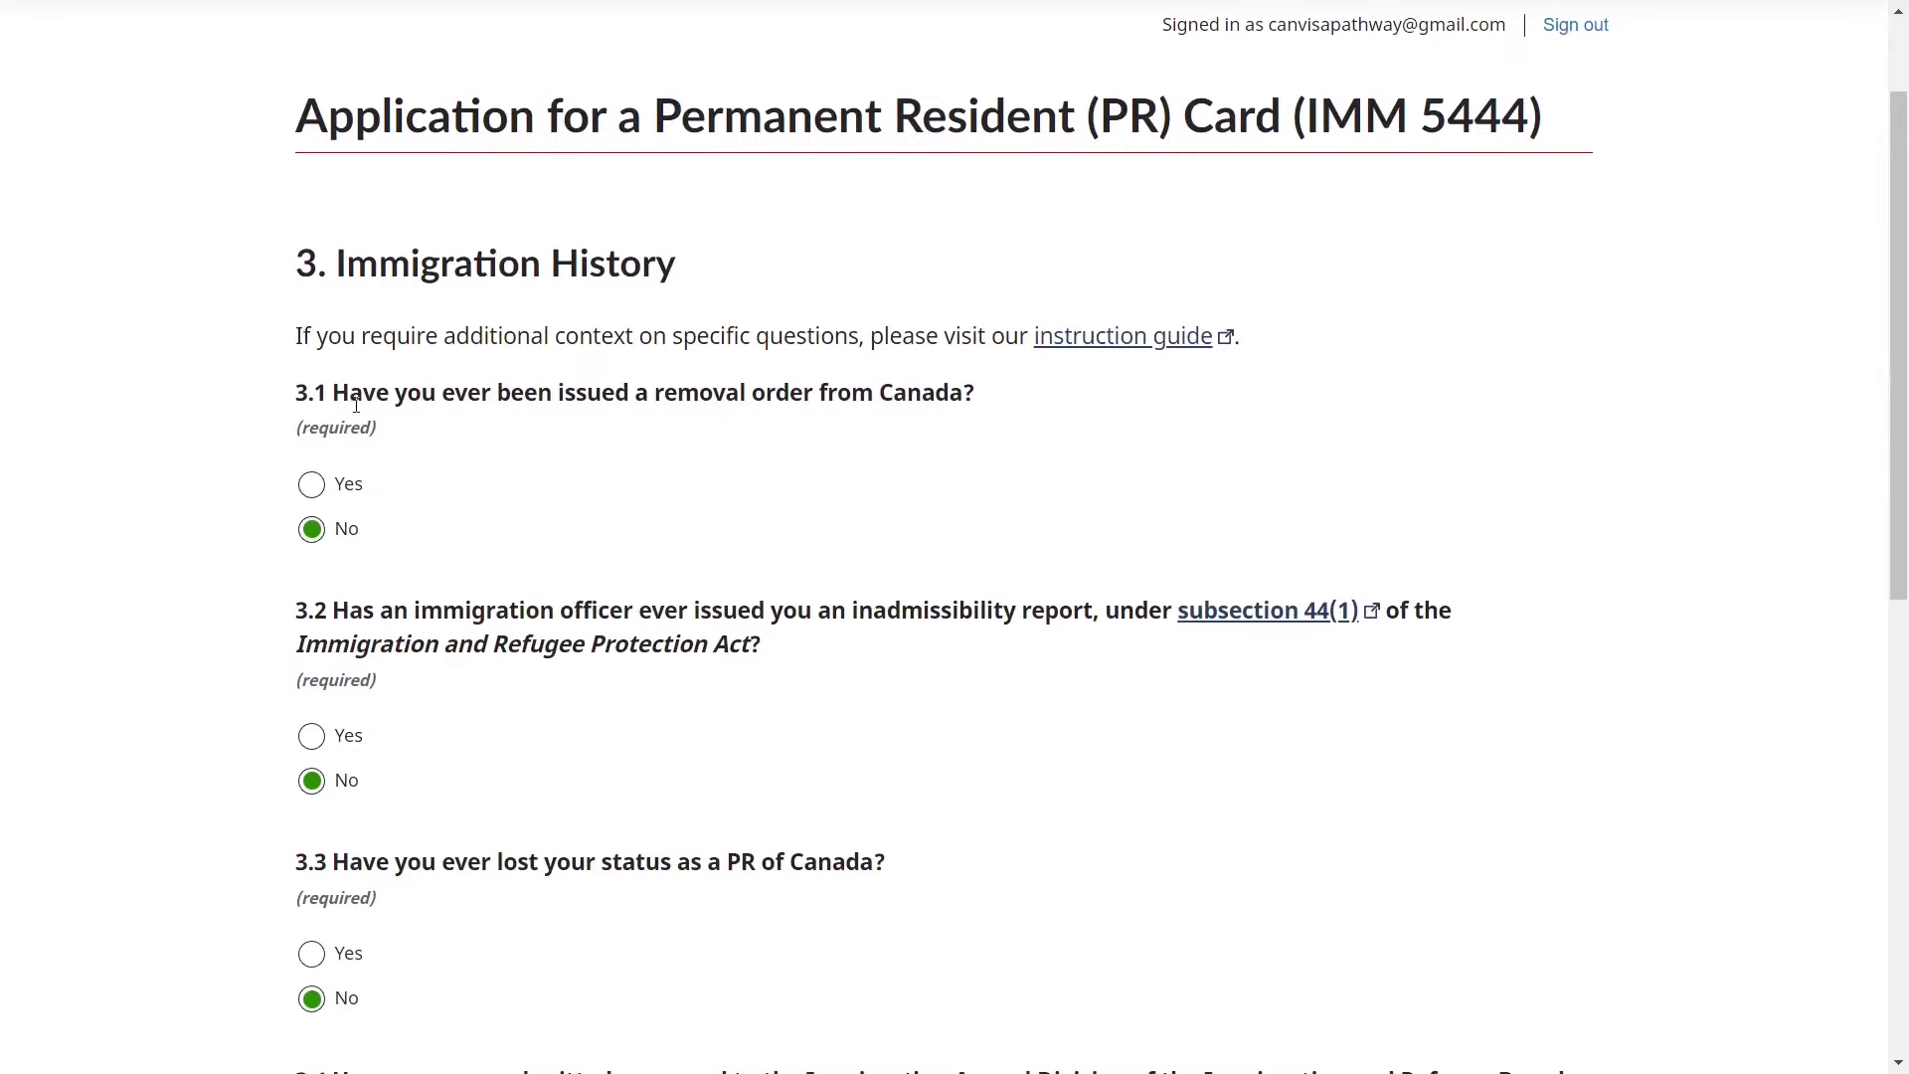
{"action": "left_click_drag", "start_coordinate": [569, 398], "coordinate": [989, 413]}
{"action": "scroll", "coordinate": [878, 494], "scroll_direction": "down", "scroll_amount": 1}
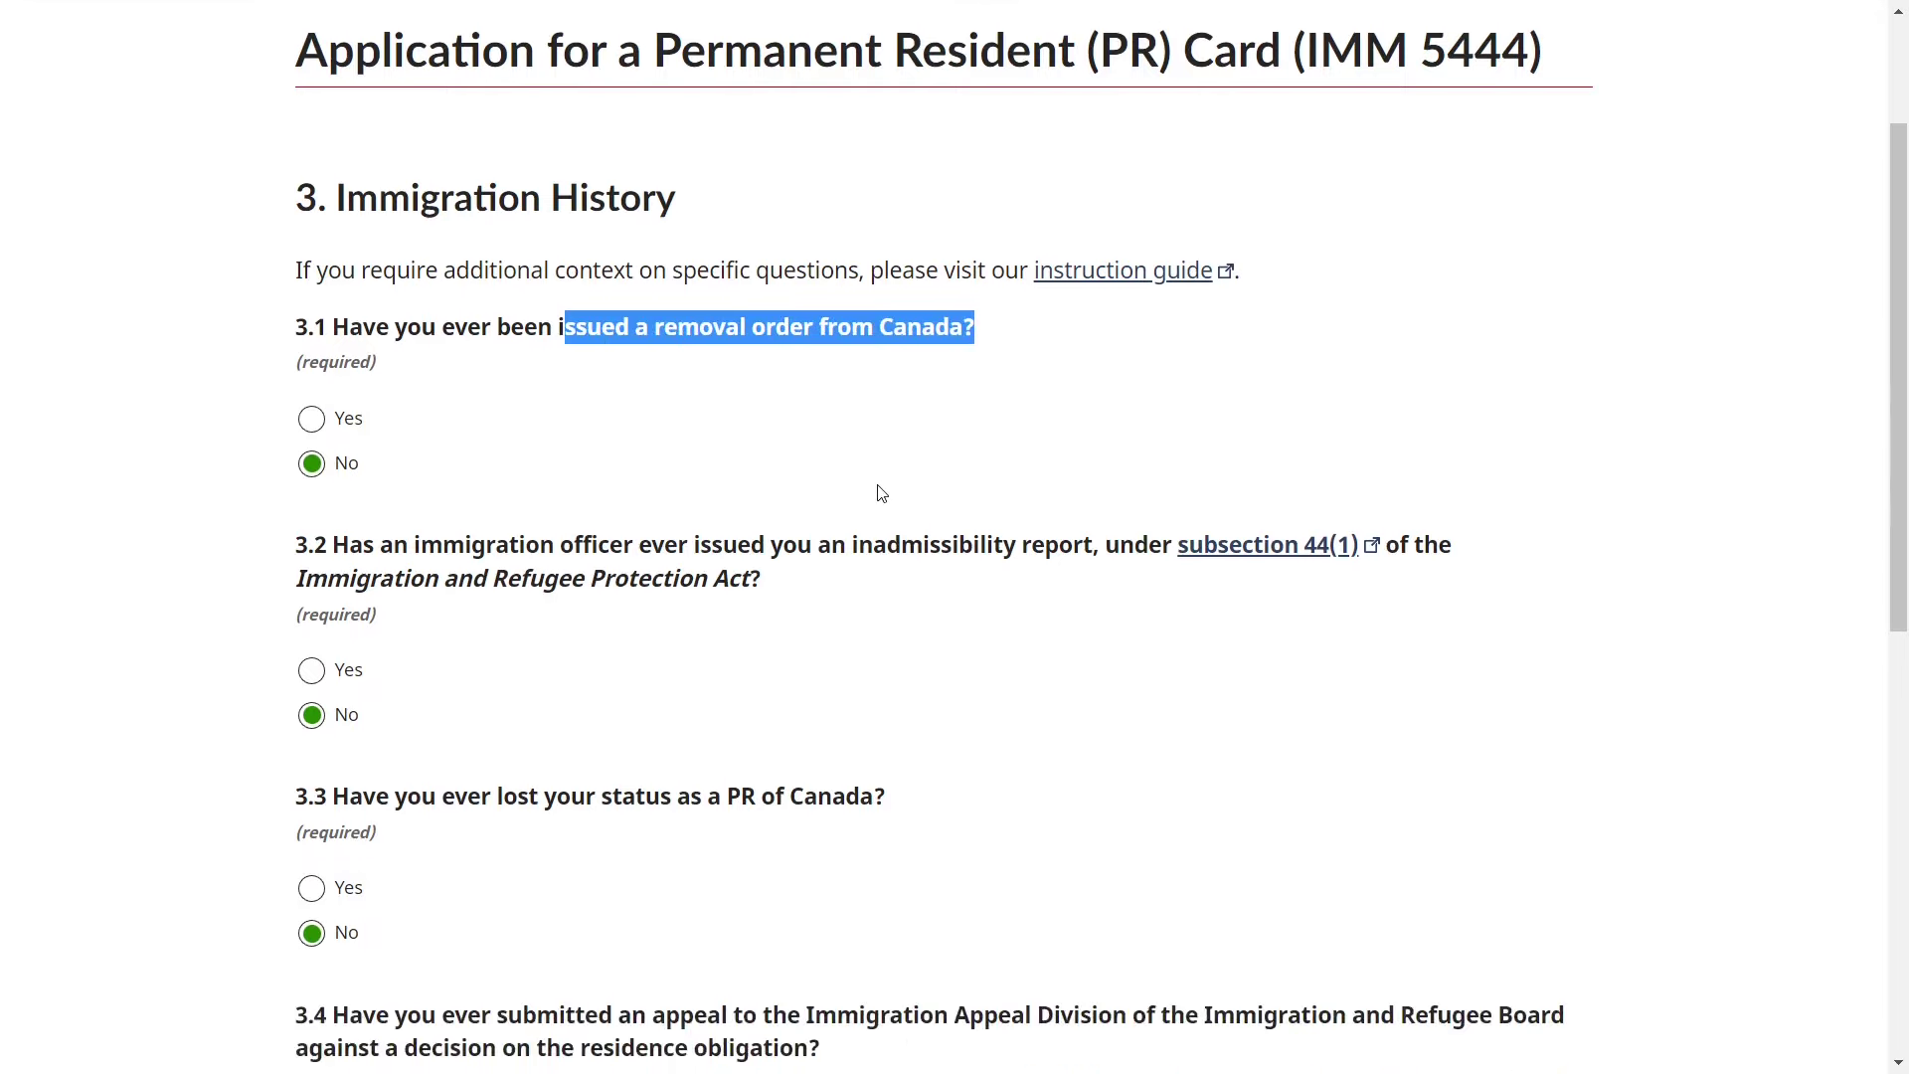
{"action": "scroll", "coordinate": [567, 648], "scroll_direction": "down", "scroll_amount": 1}
{"action": "left_click", "coordinate": [743, 488]}
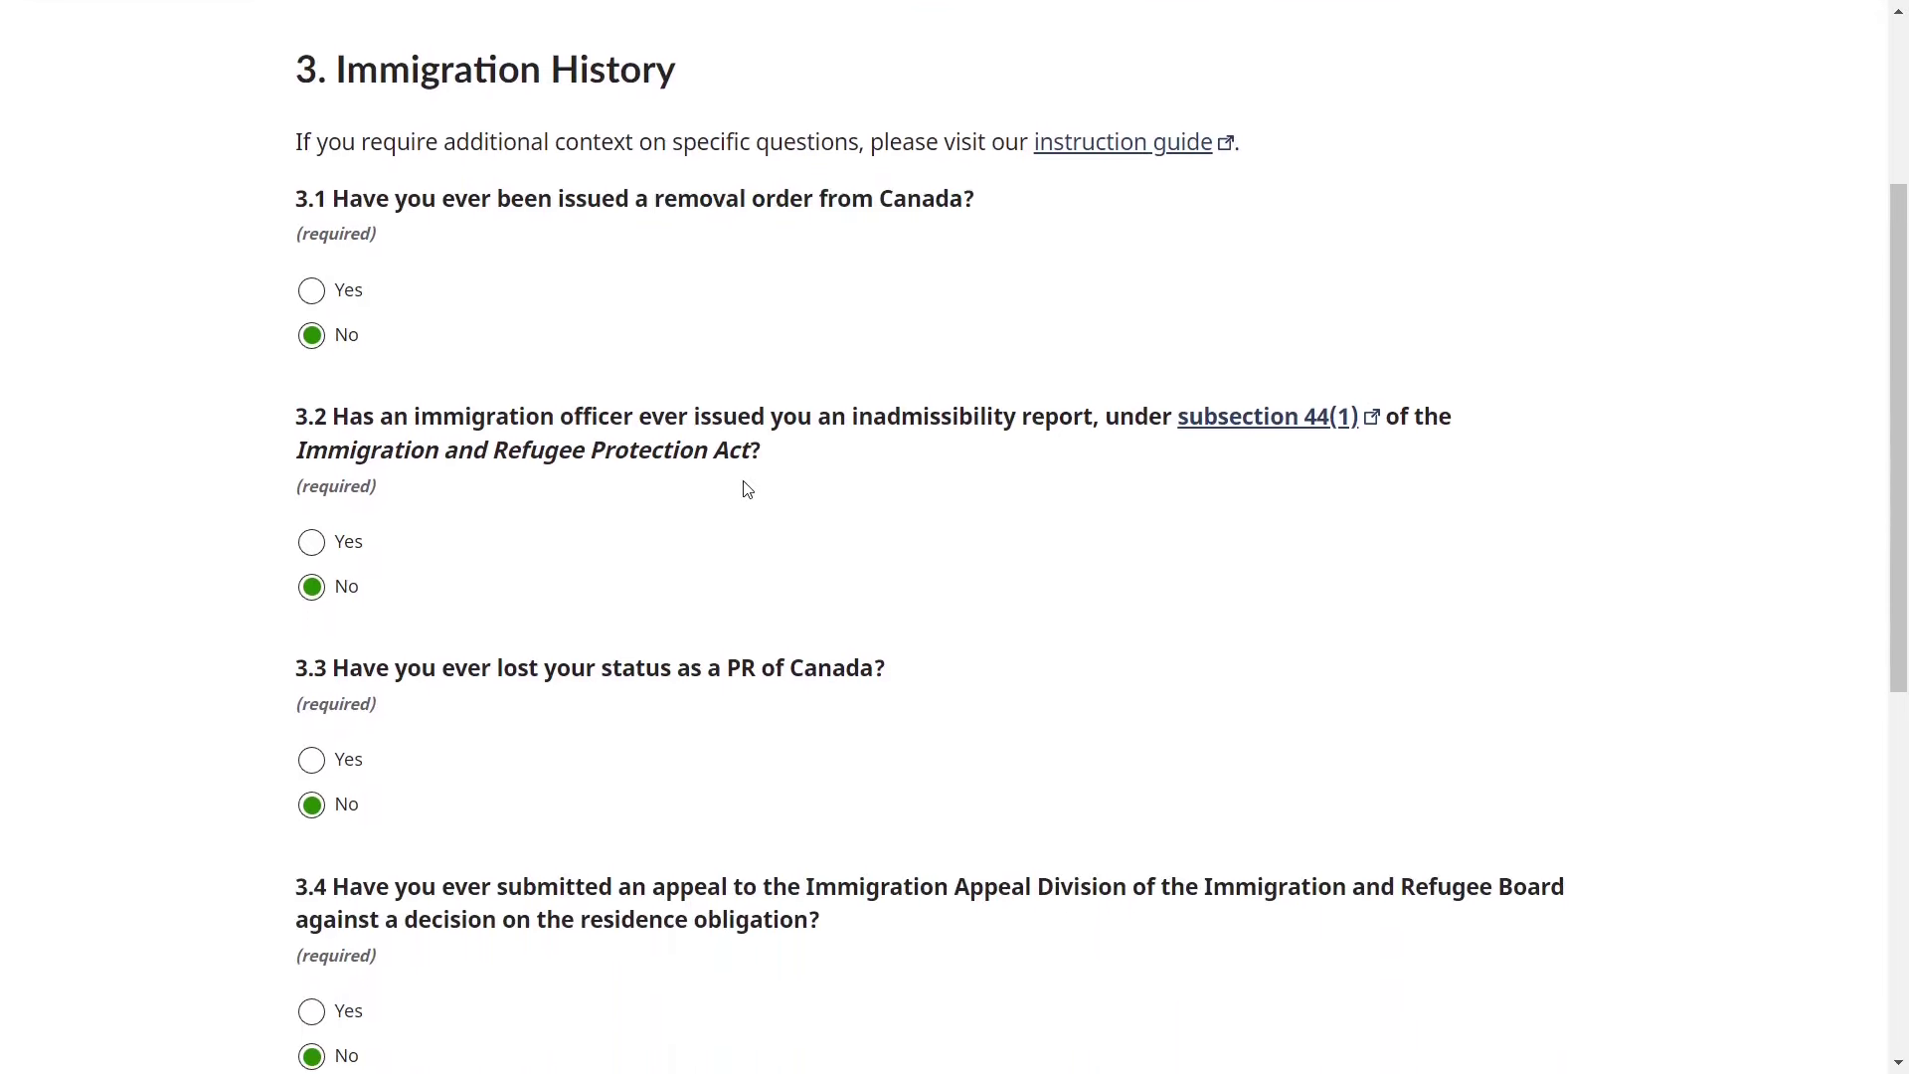
{"action": "left_click_drag", "start_coordinate": [642, 416], "coordinate": [1081, 417]}
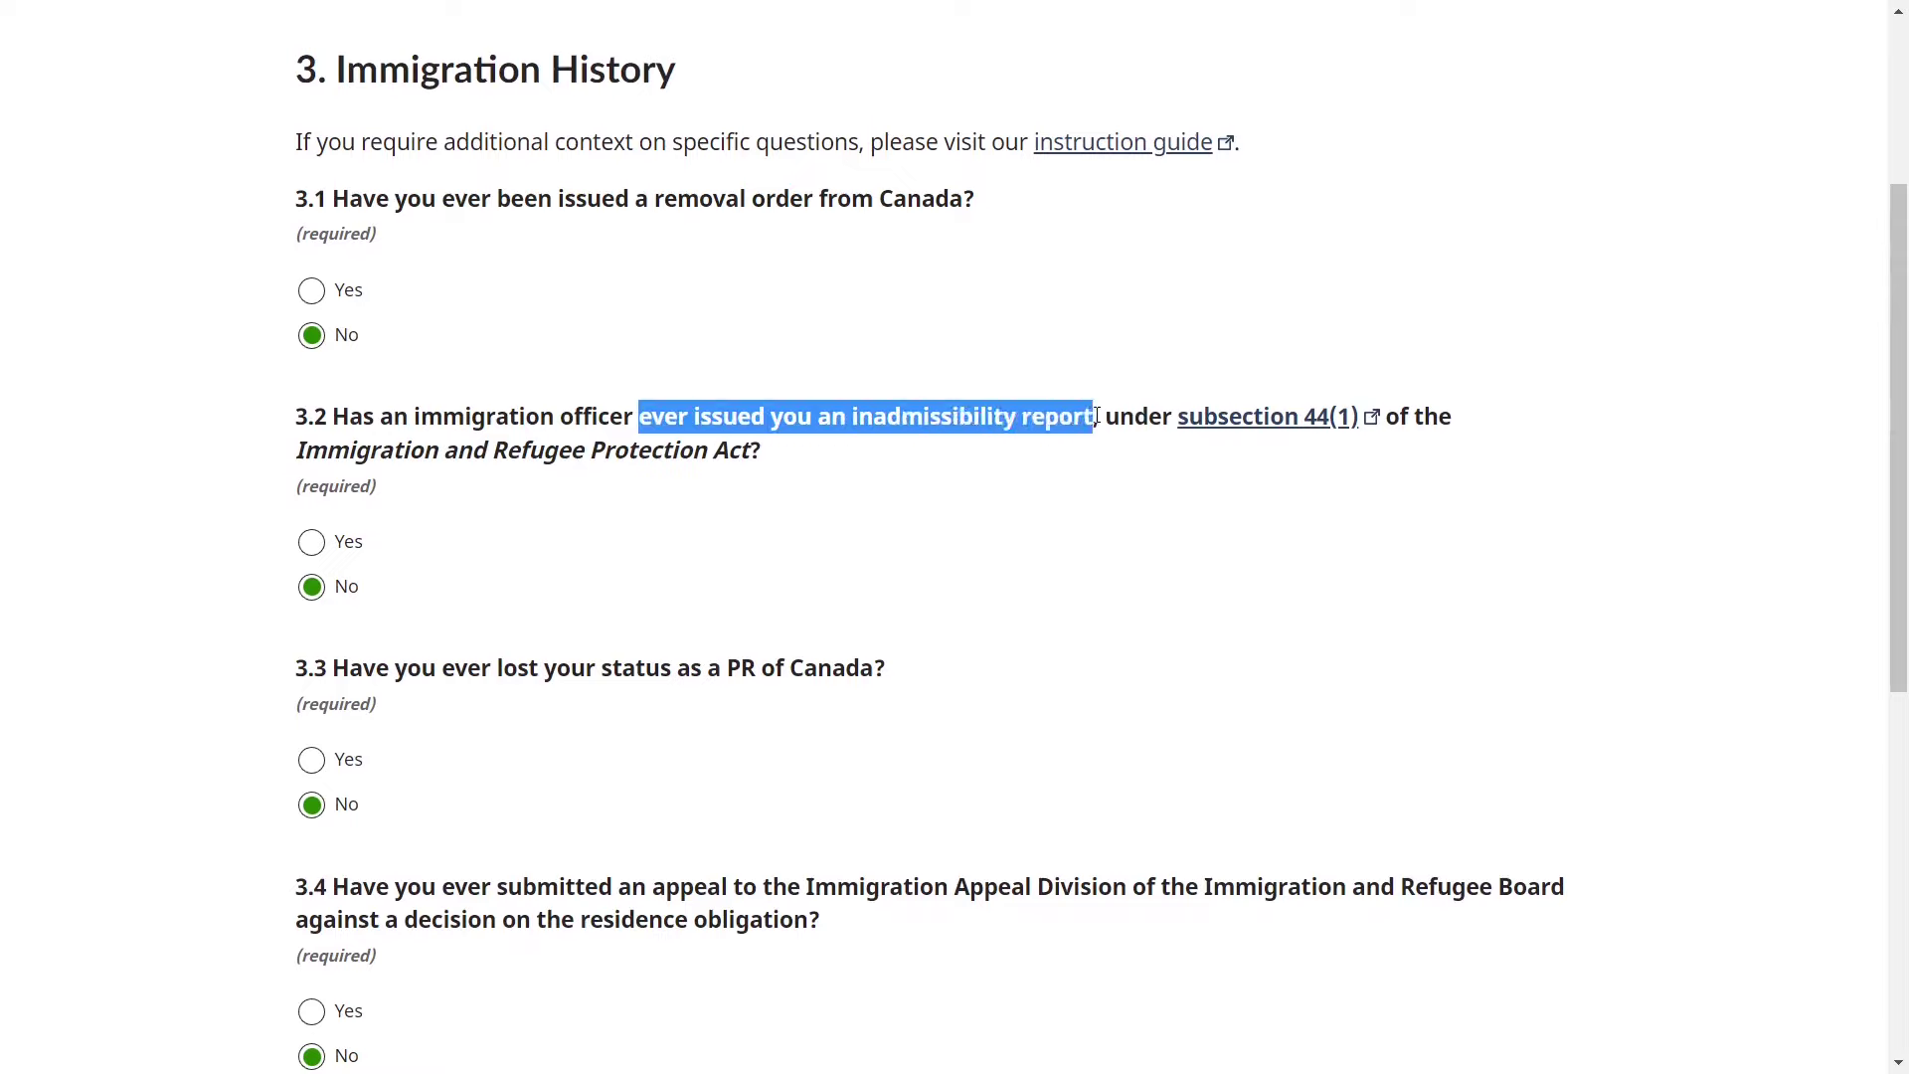
{"action": "left_click", "coordinate": [895, 554]}
{"action": "scroll", "coordinate": [895, 554], "scroll_direction": "down", "scroll_amount": 1}
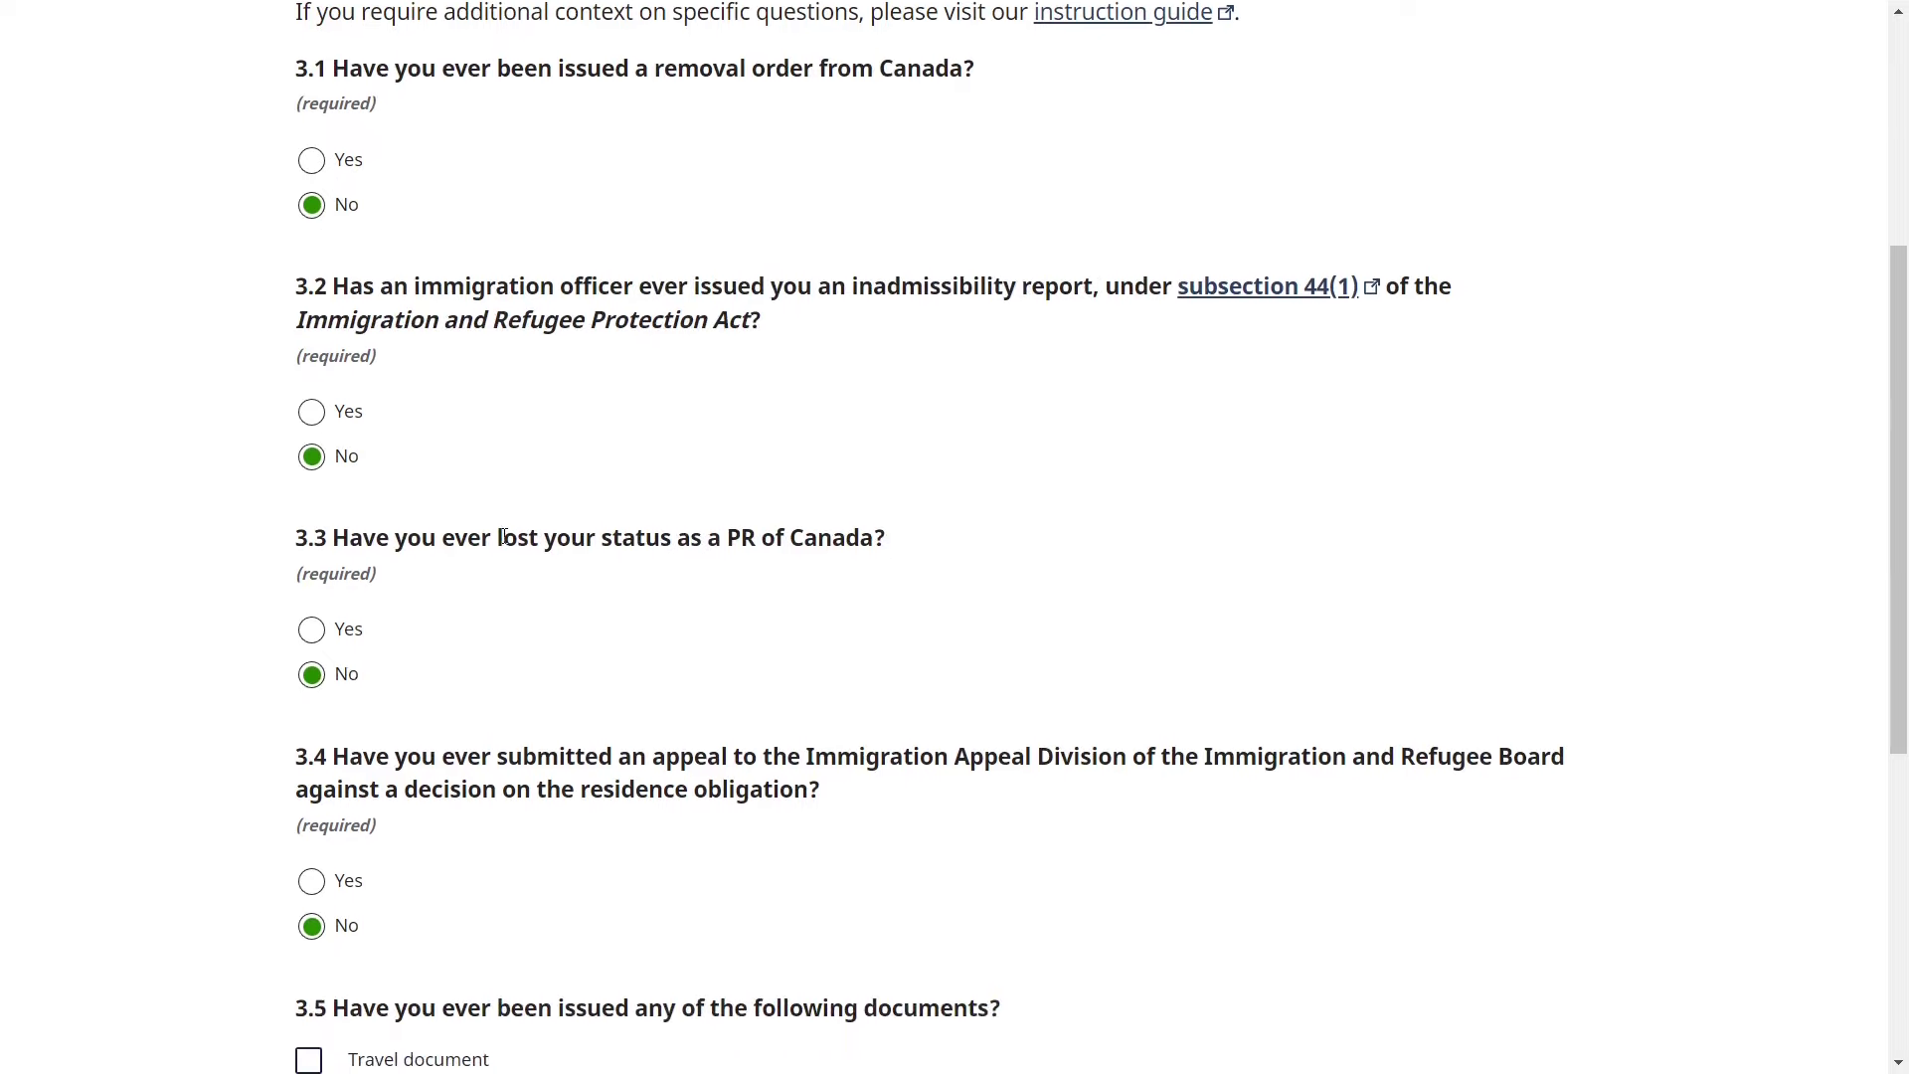
{"action": "left_click_drag", "start_coordinate": [504, 537], "coordinate": [886, 528]}
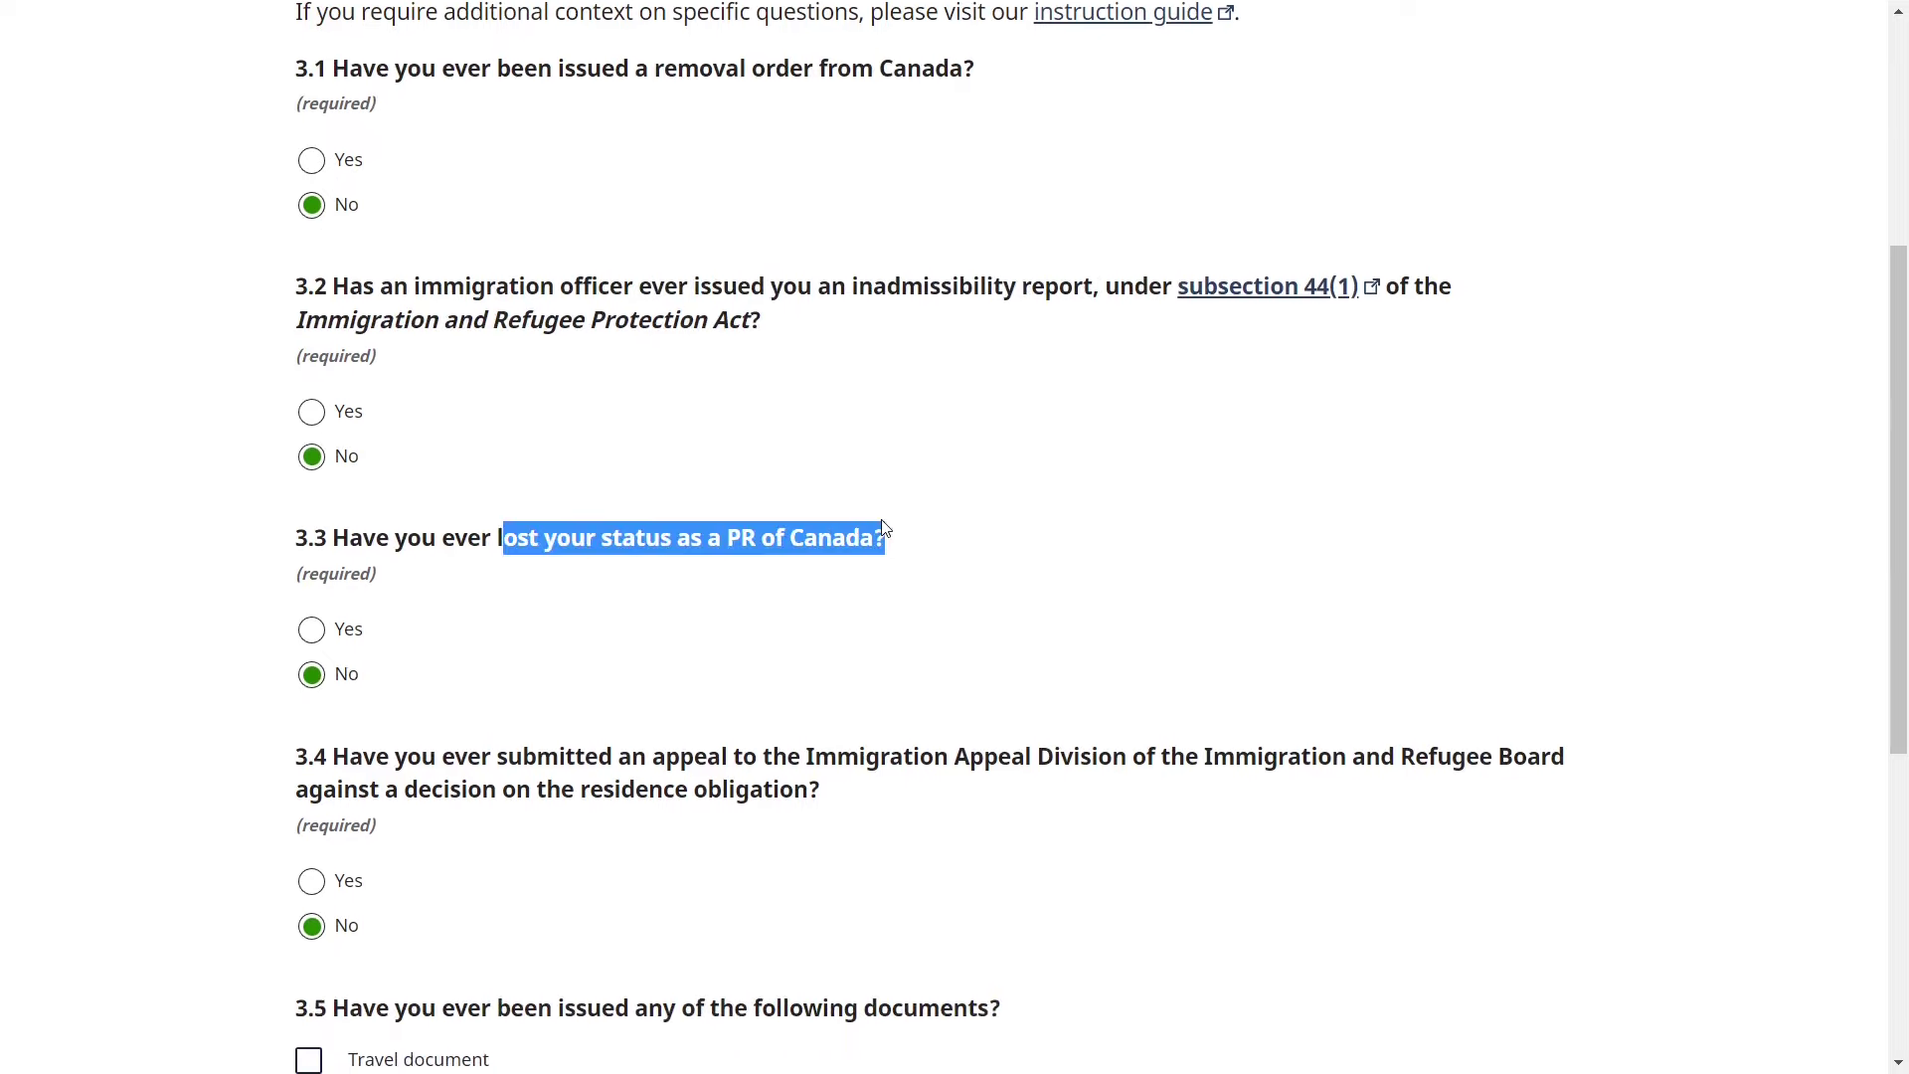
{"action": "left_click", "coordinate": [793, 674]}
{"action": "scroll", "coordinate": [792, 673], "scroll_direction": "down", "scroll_amount": 2}
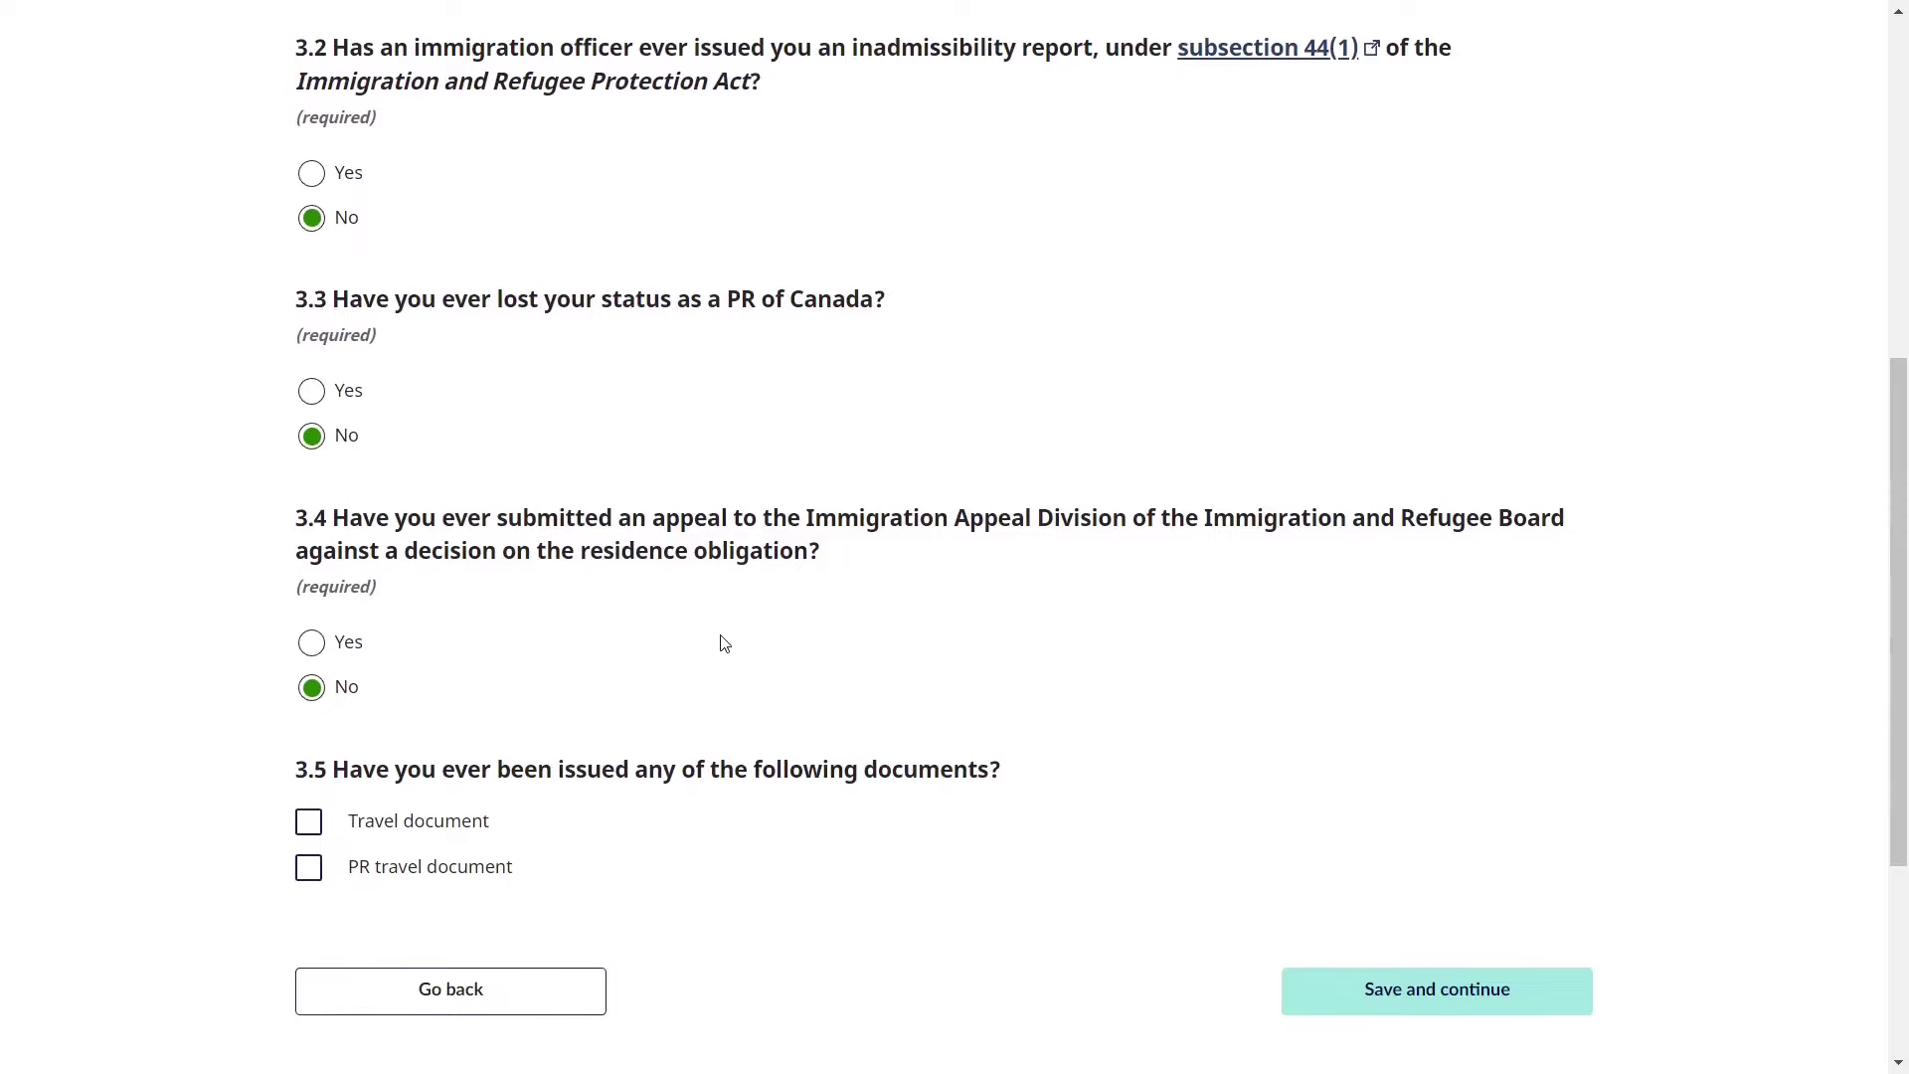
{"action": "left_click_drag", "start_coordinate": [665, 512], "coordinate": [1192, 517]}
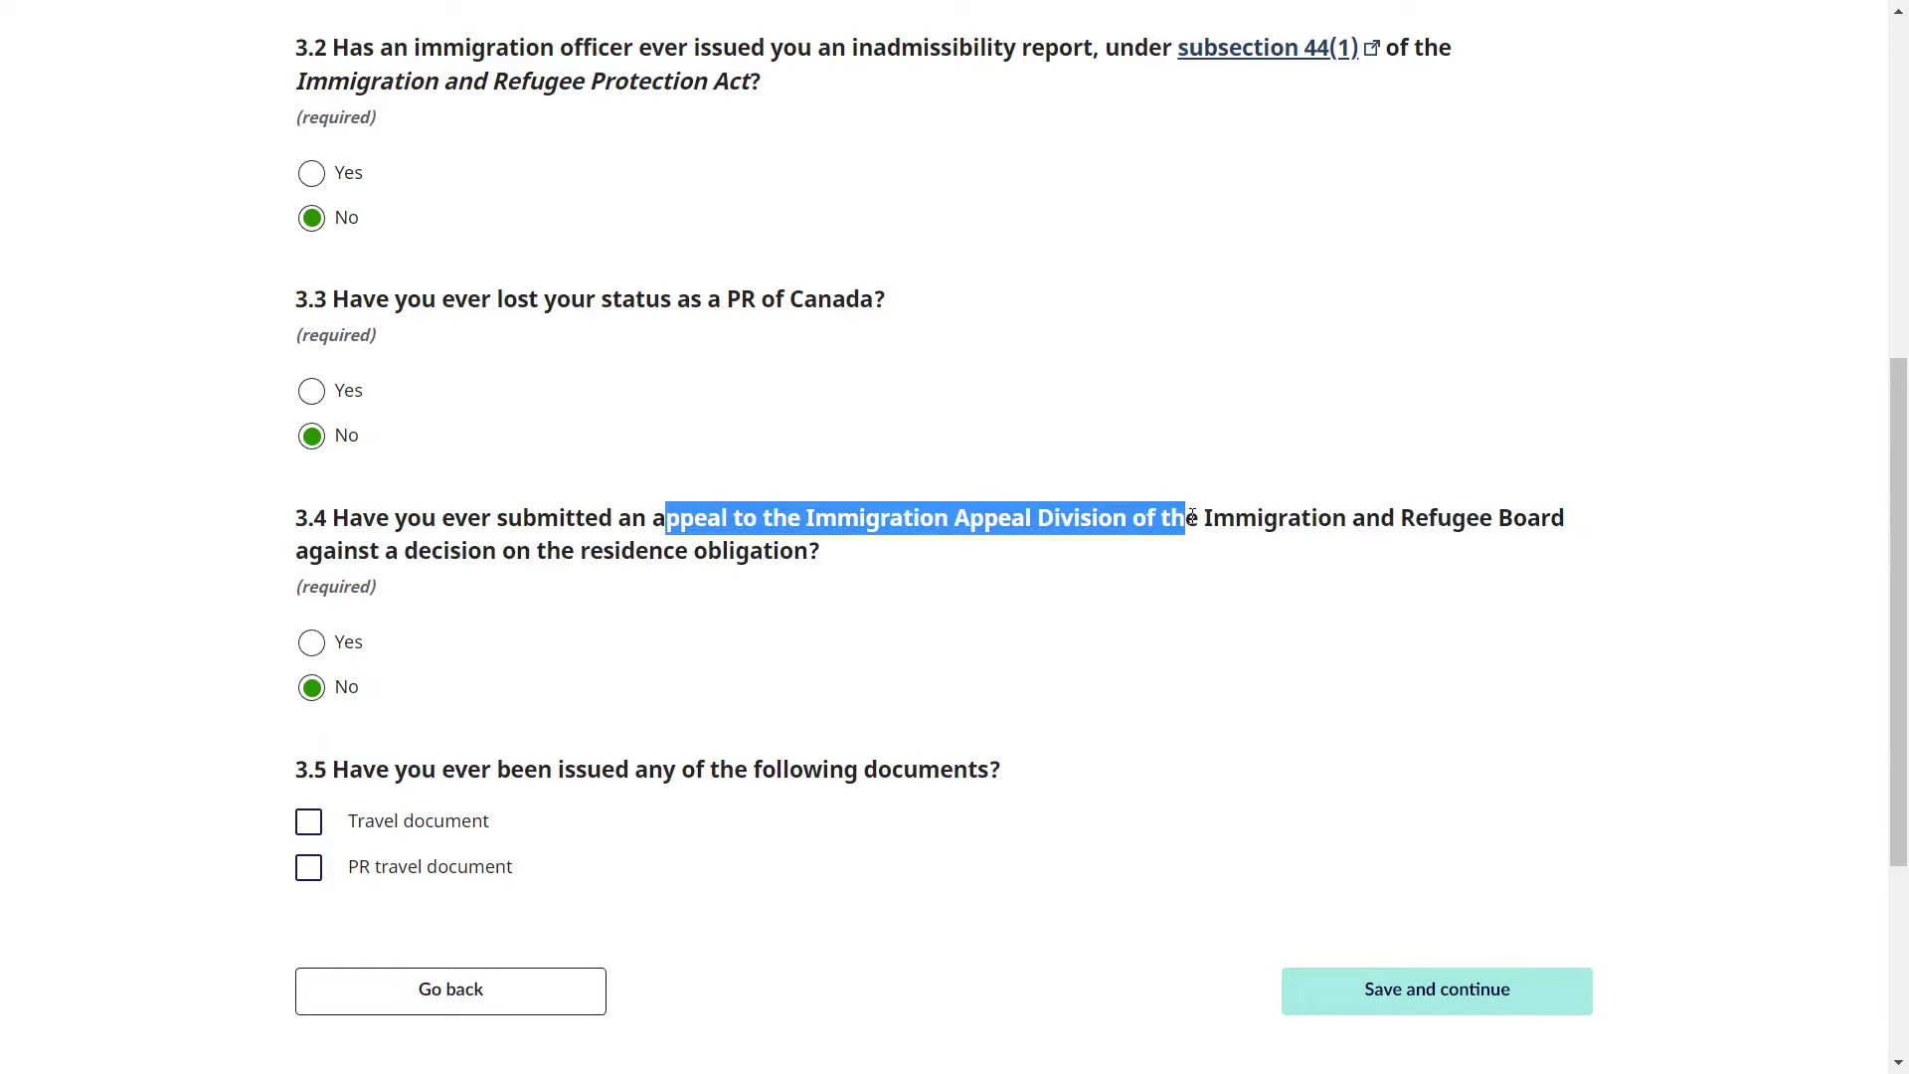
{"action": "left_click", "coordinate": [665, 653]}
{"action": "scroll", "coordinate": [660, 653], "scroll_direction": "down", "scroll_amount": 2}
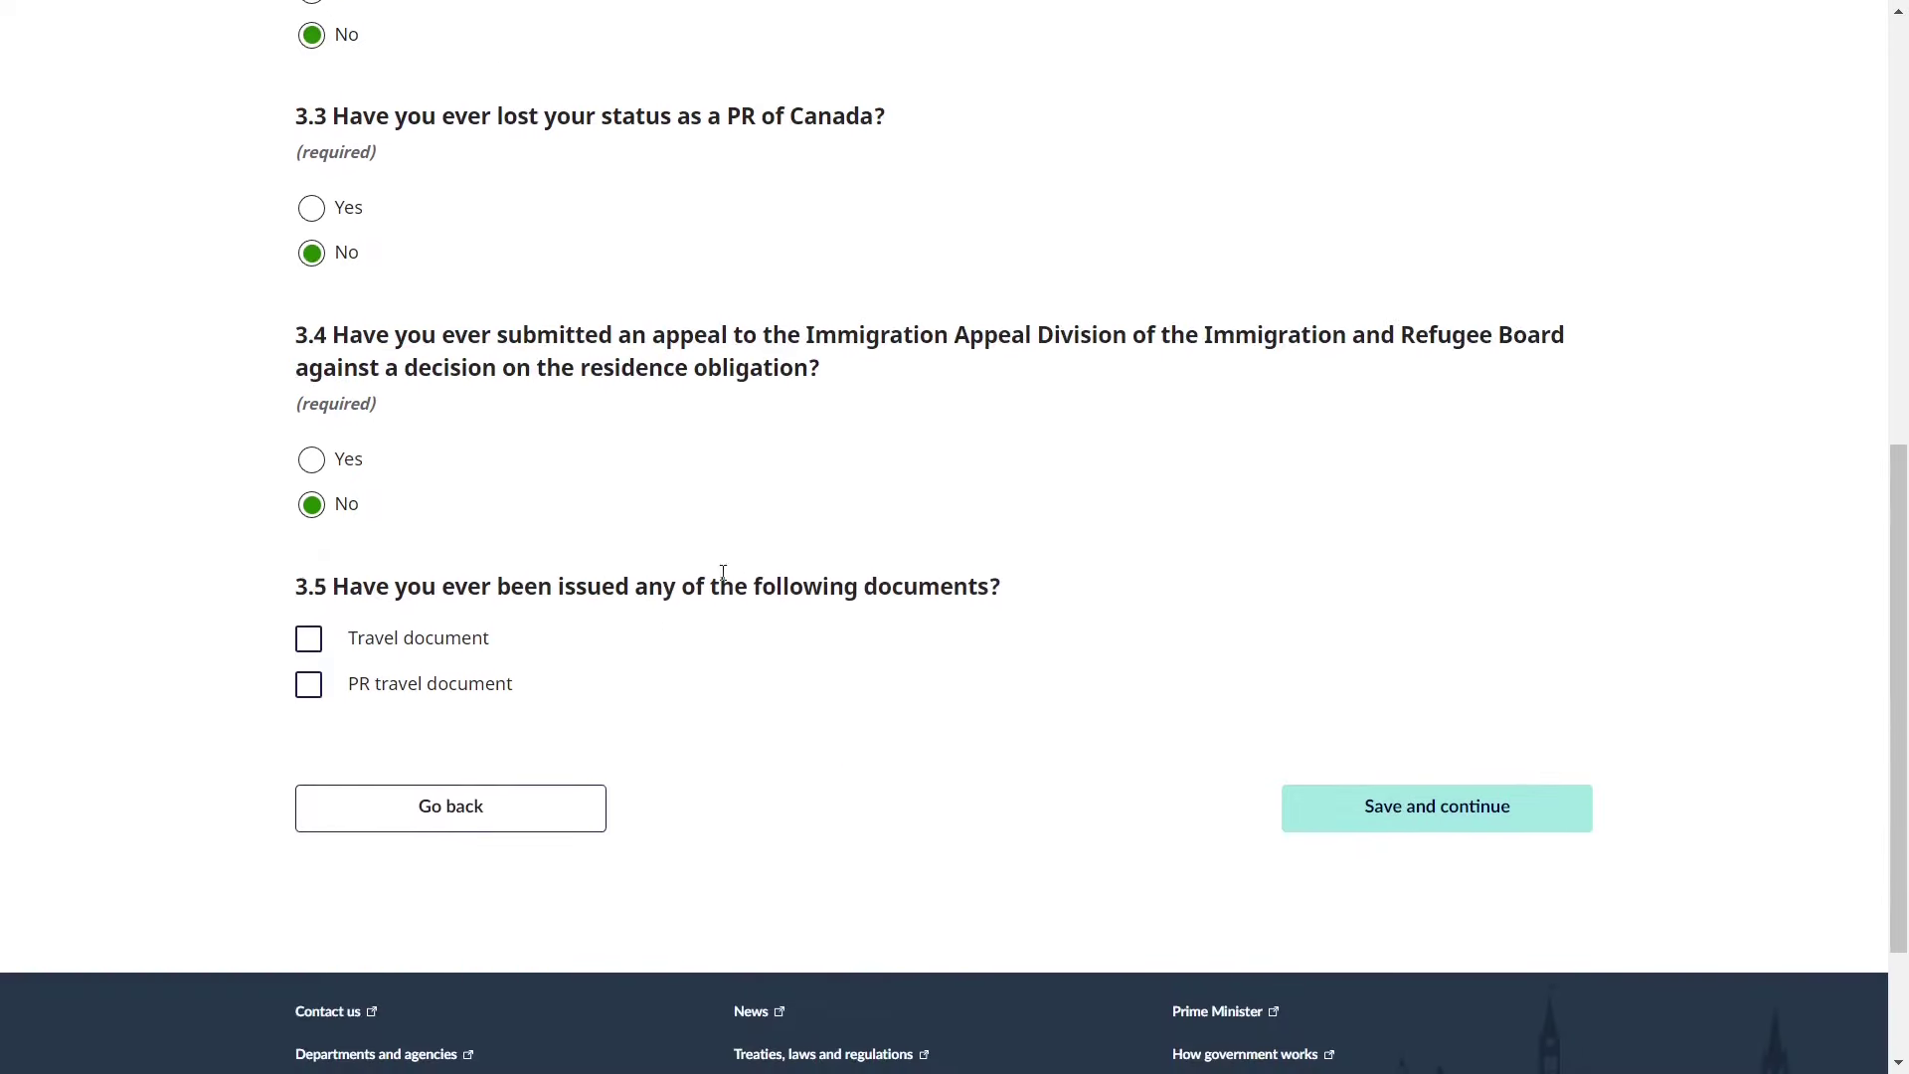
{"action": "scroll", "coordinate": [734, 627], "scroll_direction": "down", "scroll_amount": 2}
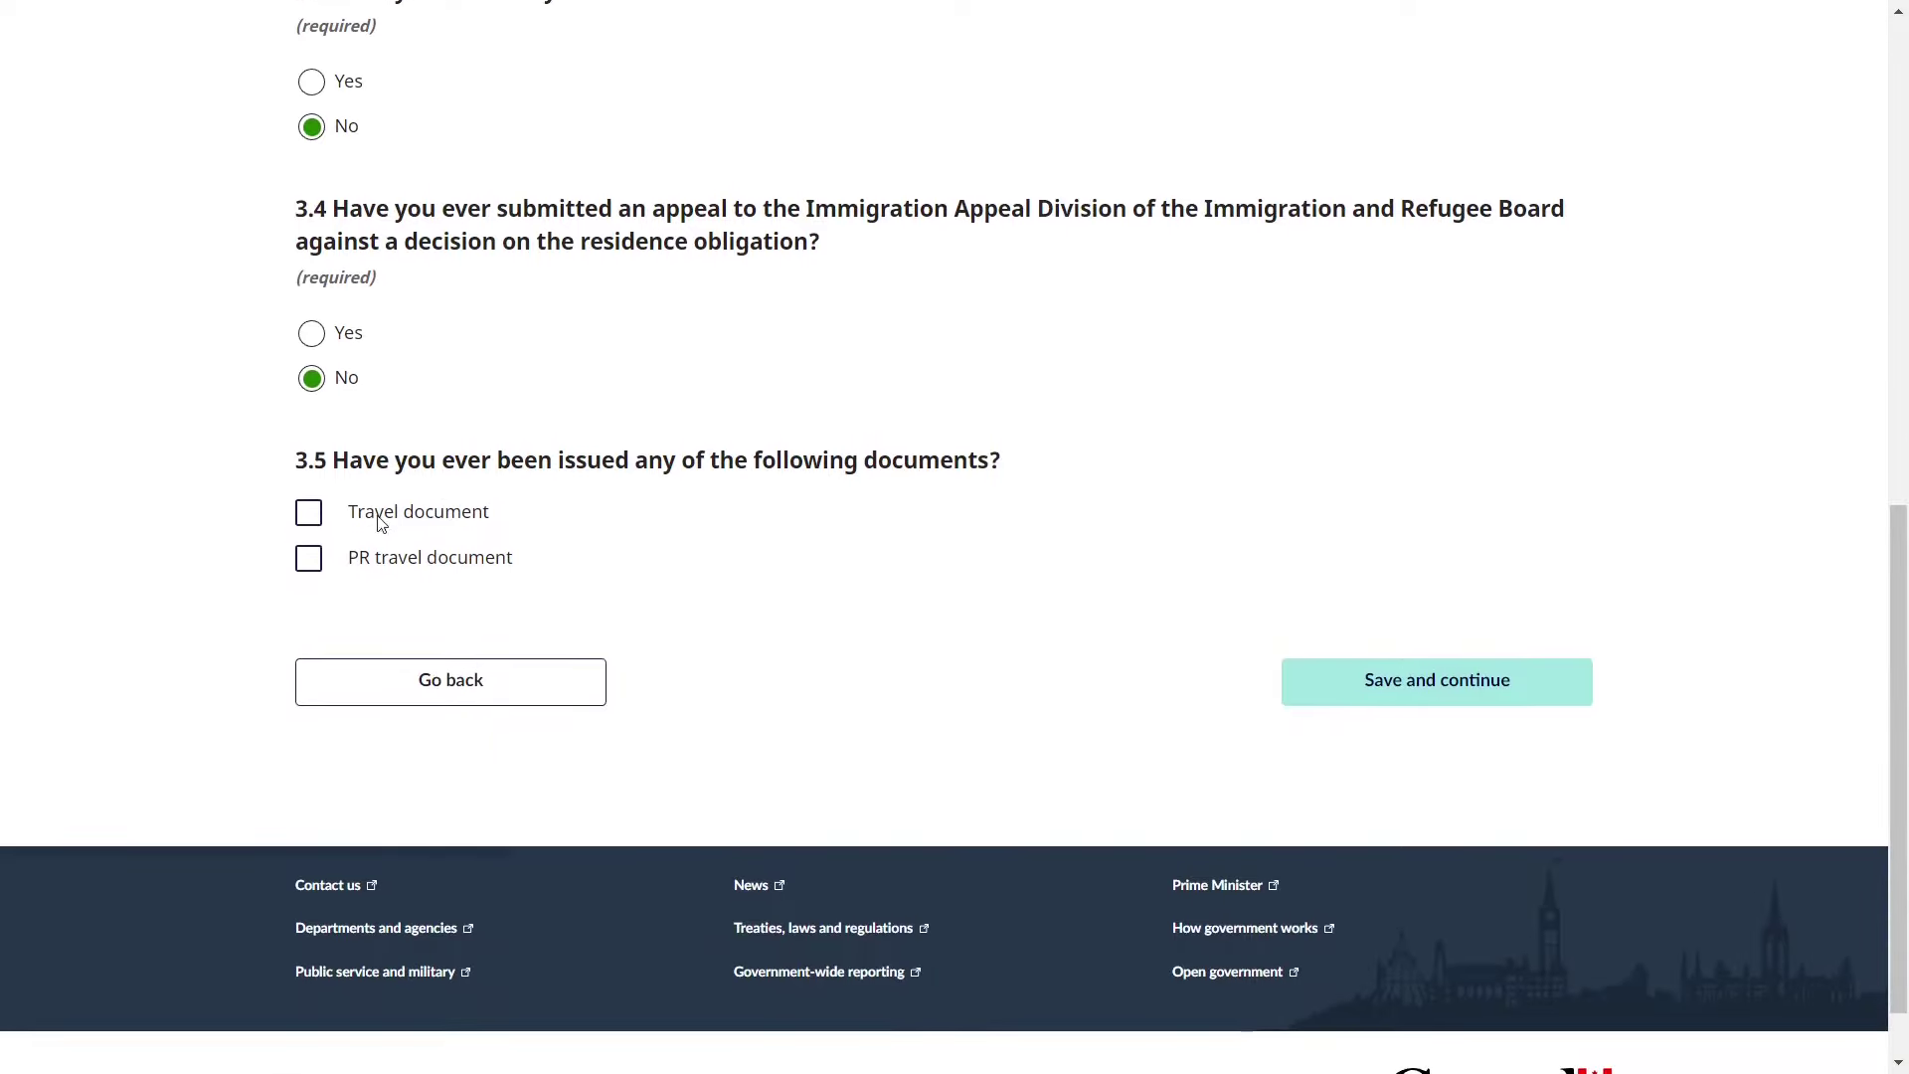
- Leave Travel document unticked so question 3.6 is hidden, then save Immigration History
{"action": "left_click", "coordinate": [311, 521]}
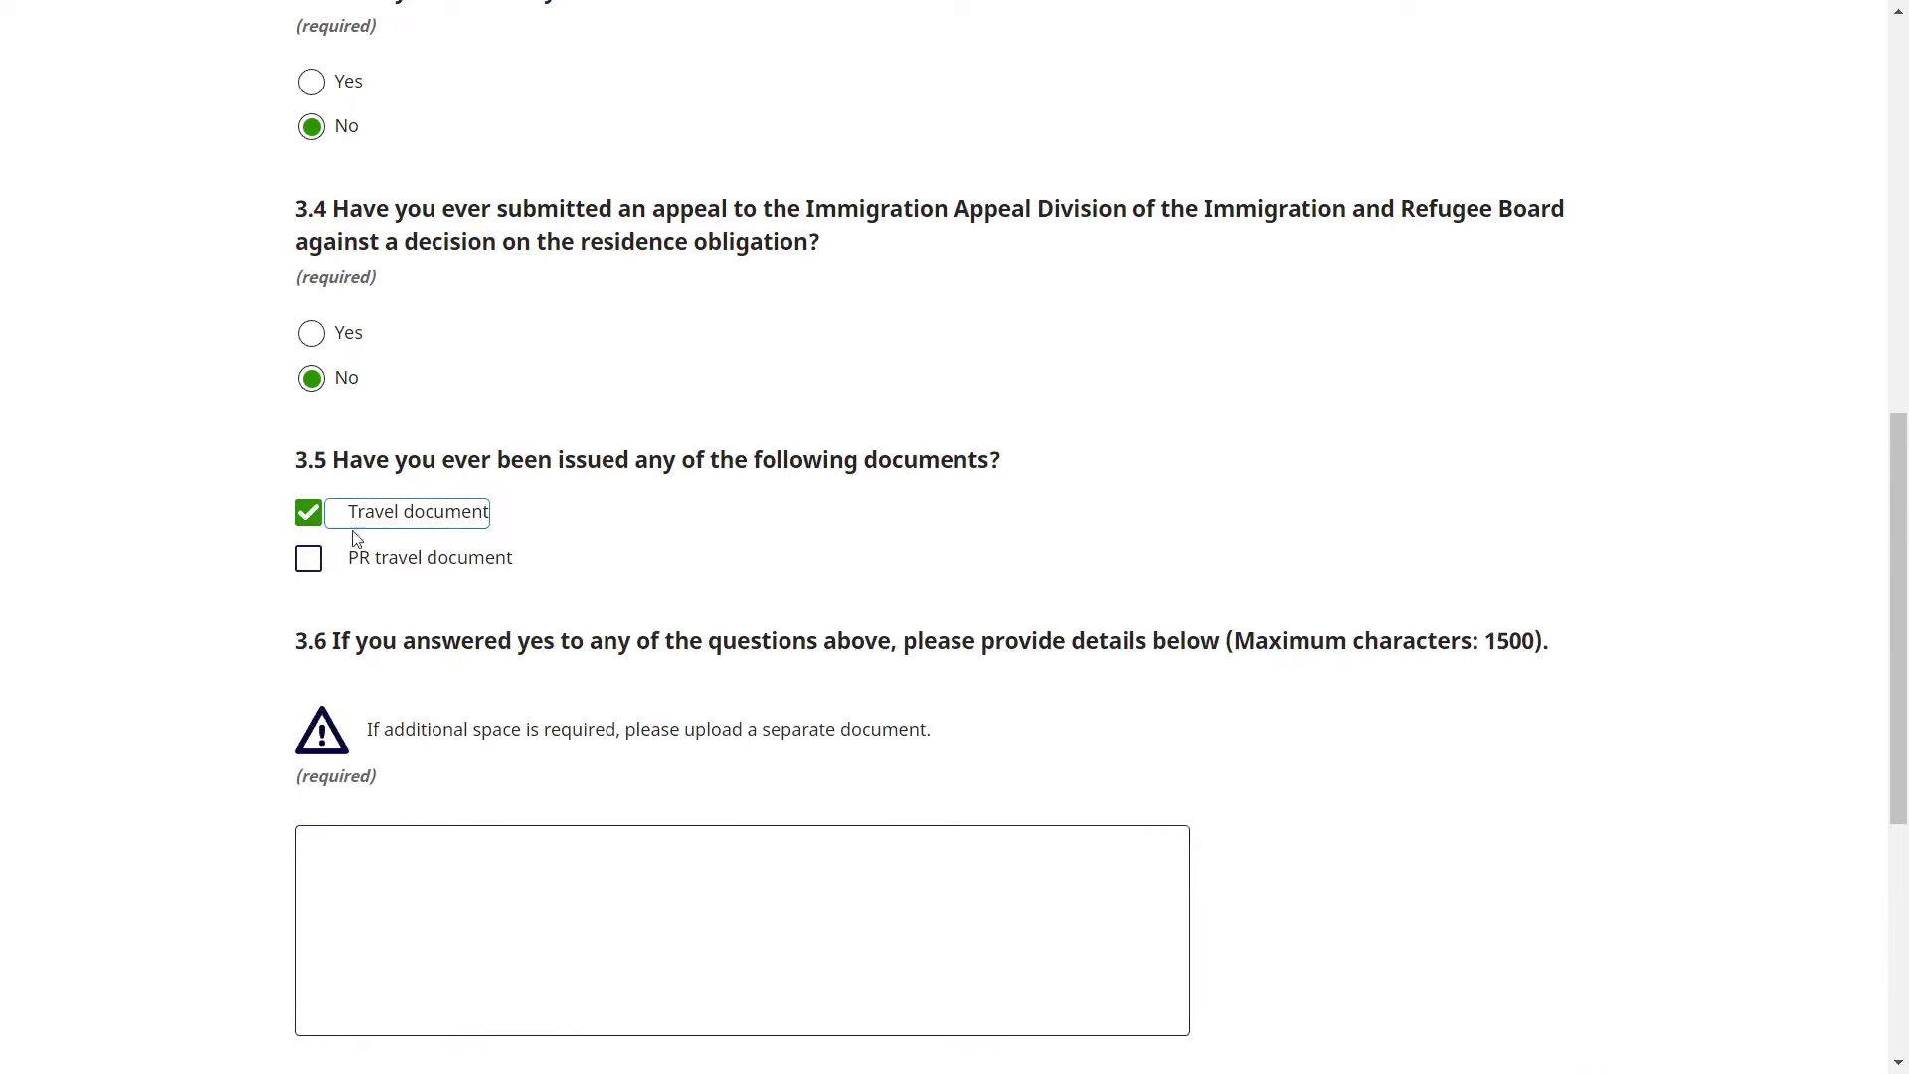
{"action": "scroll", "coordinate": [500, 624], "scroll_direction": "down", "scroll_amount": 3}
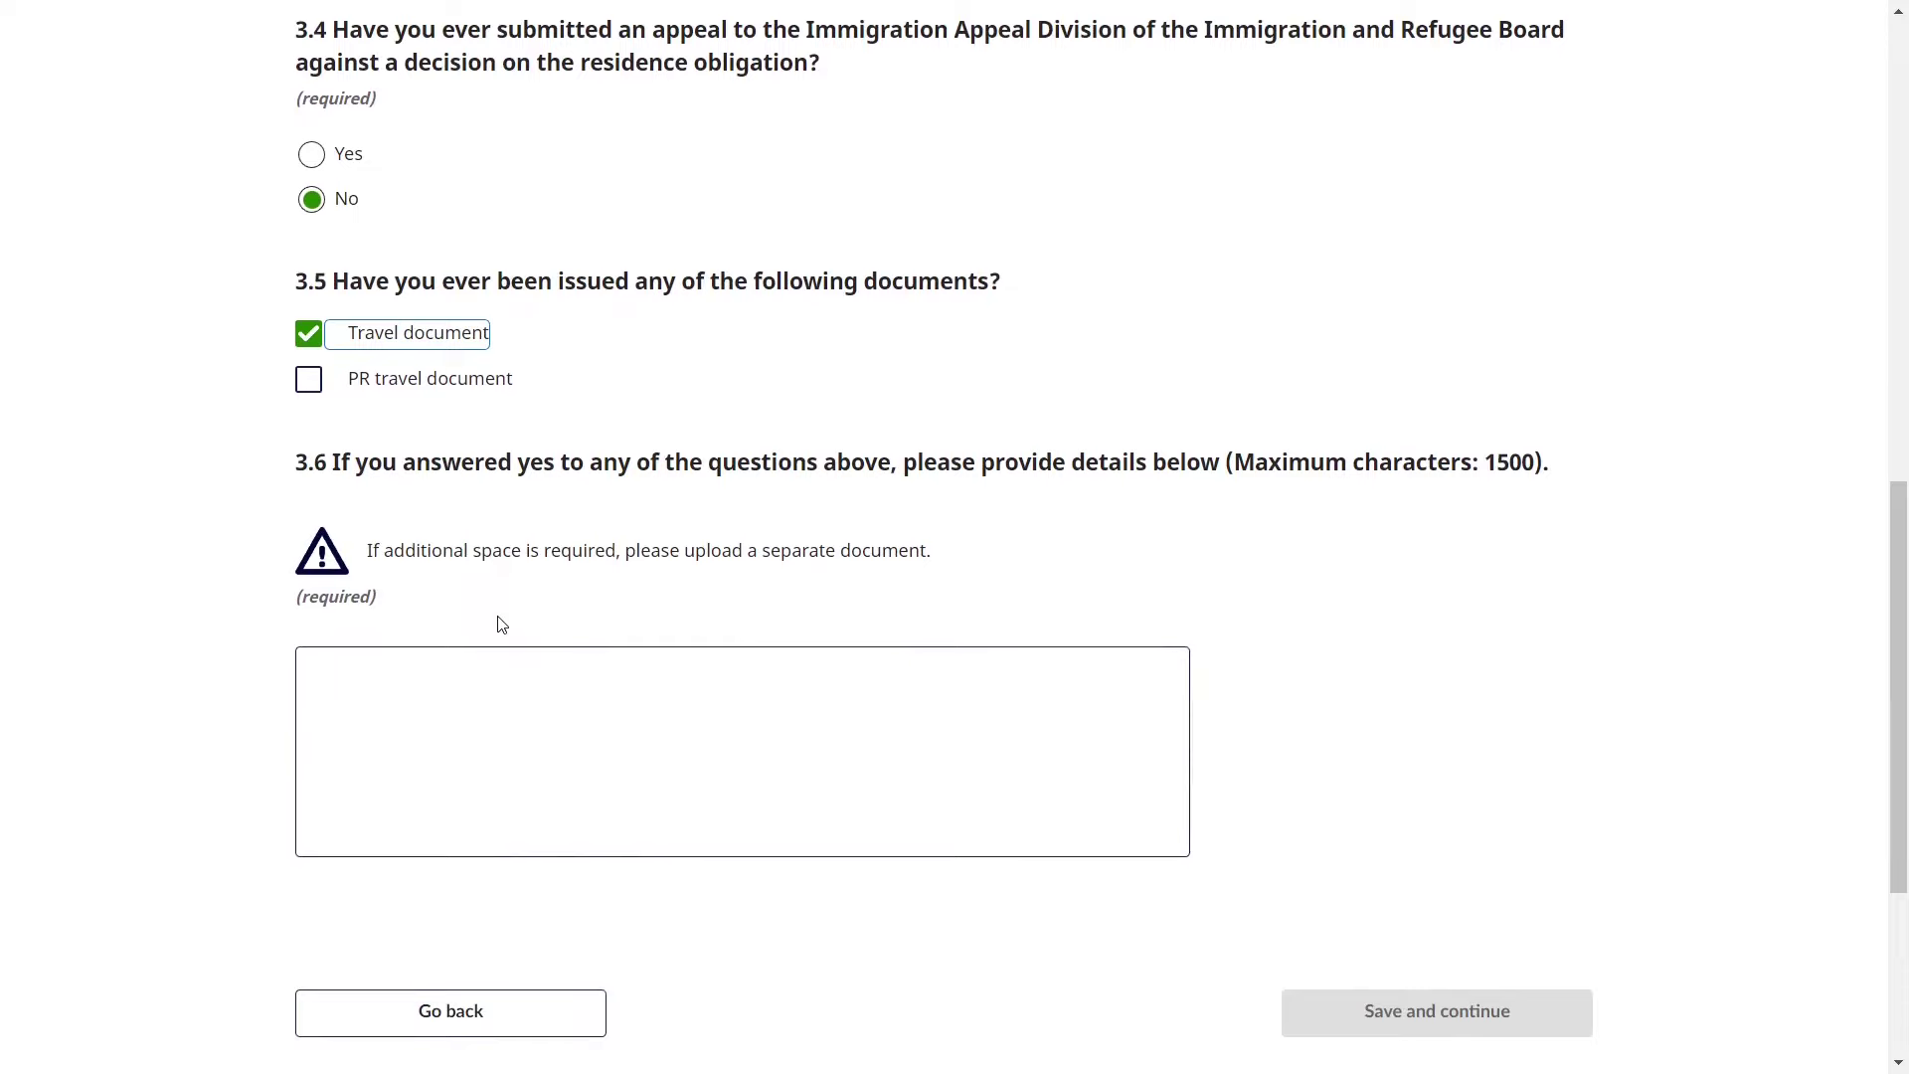
{"action": "left_click_drag", "start_coordinate": [602, 463], "coordinate": [1255, 466]}
{"action": "left_click", "coordinate": [843, 709]}
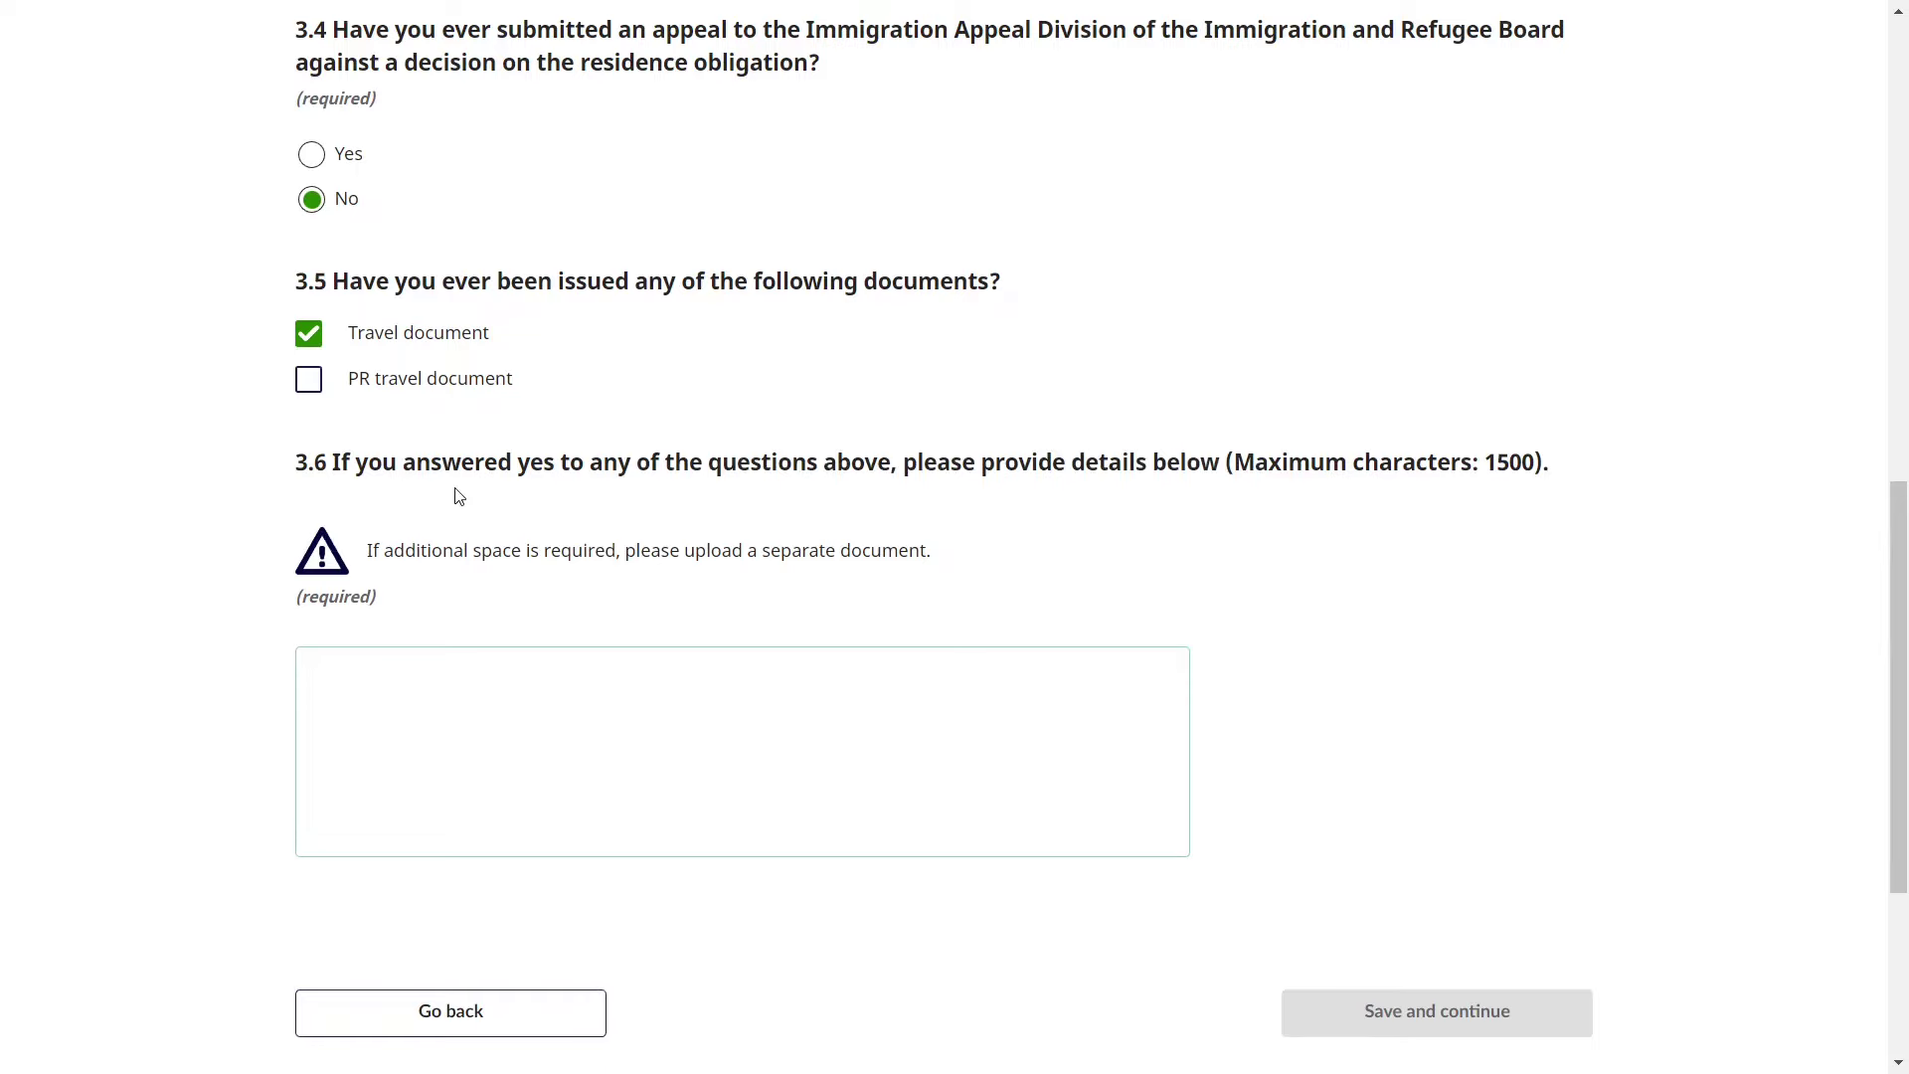
{"action": "left_click", "coordinate": [312, 338]}
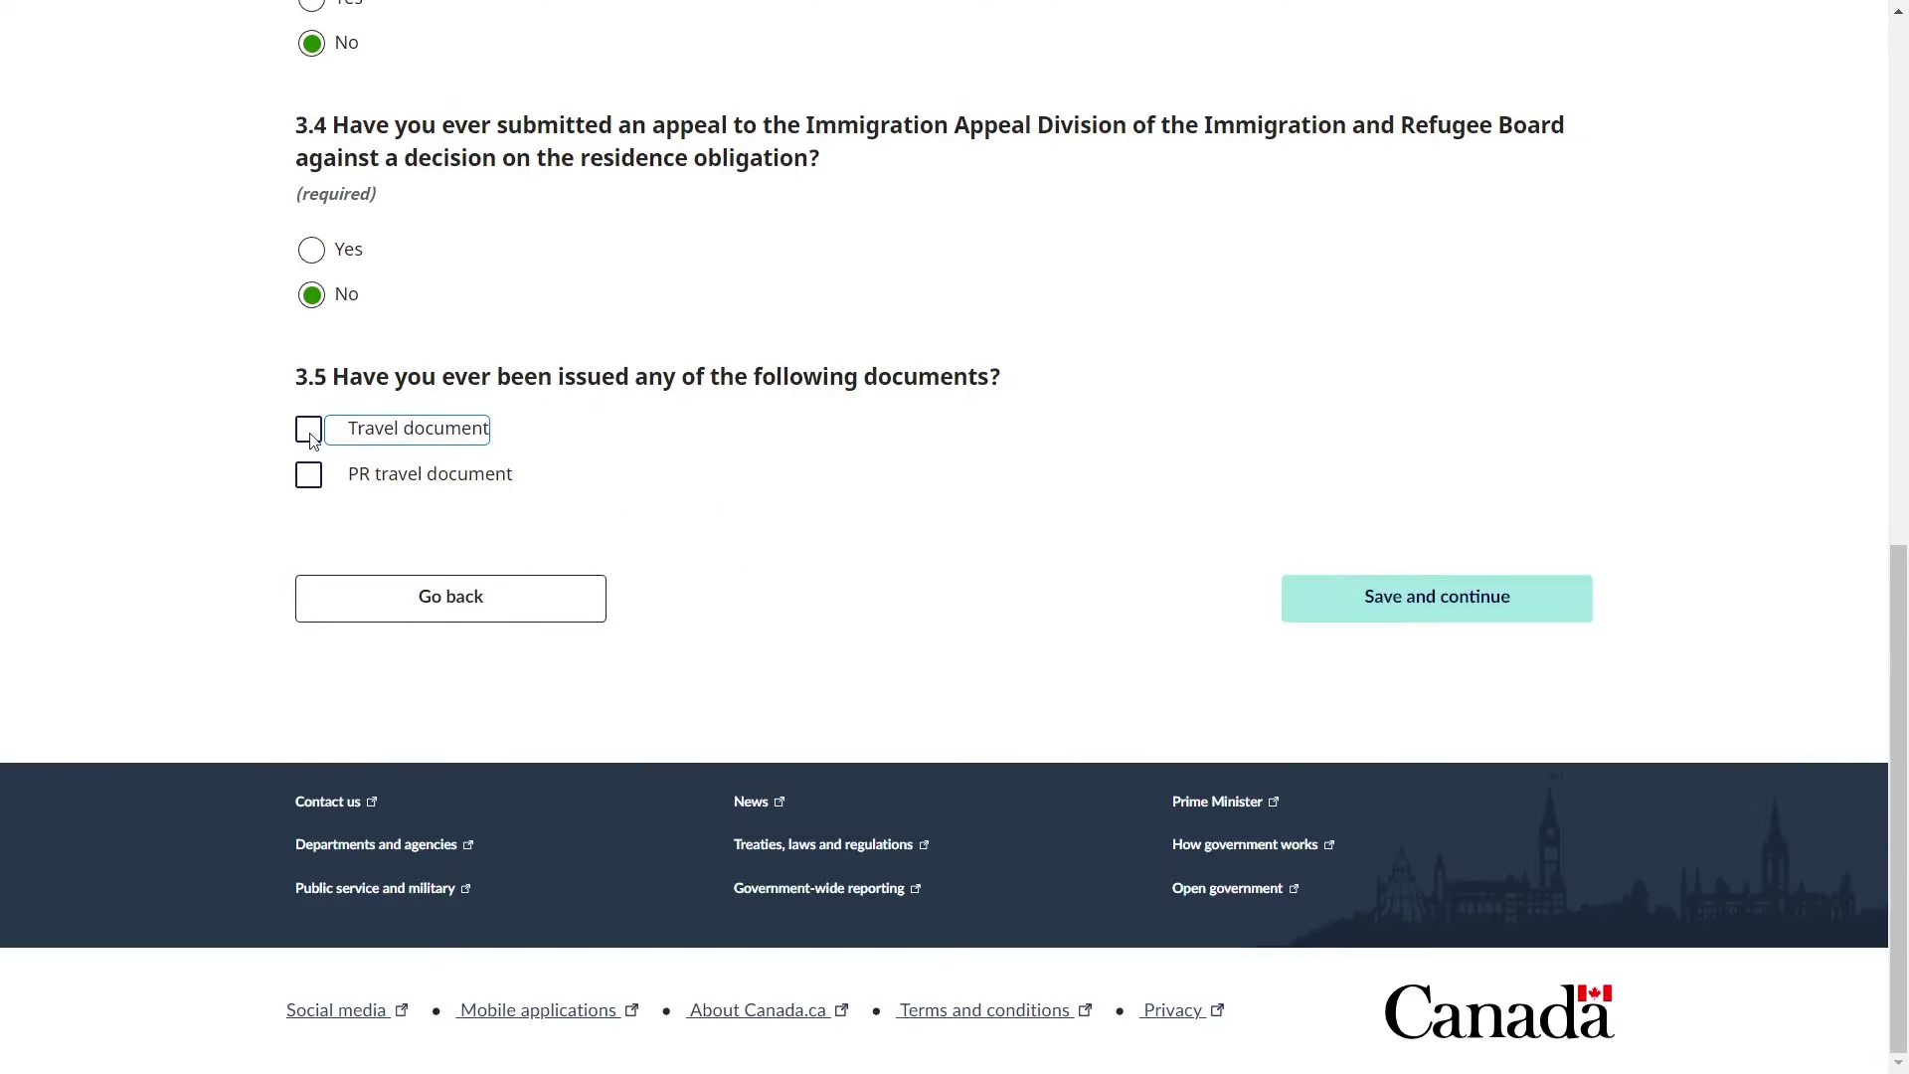
{"action": "left_click", "coordinate": [1331, 606]}
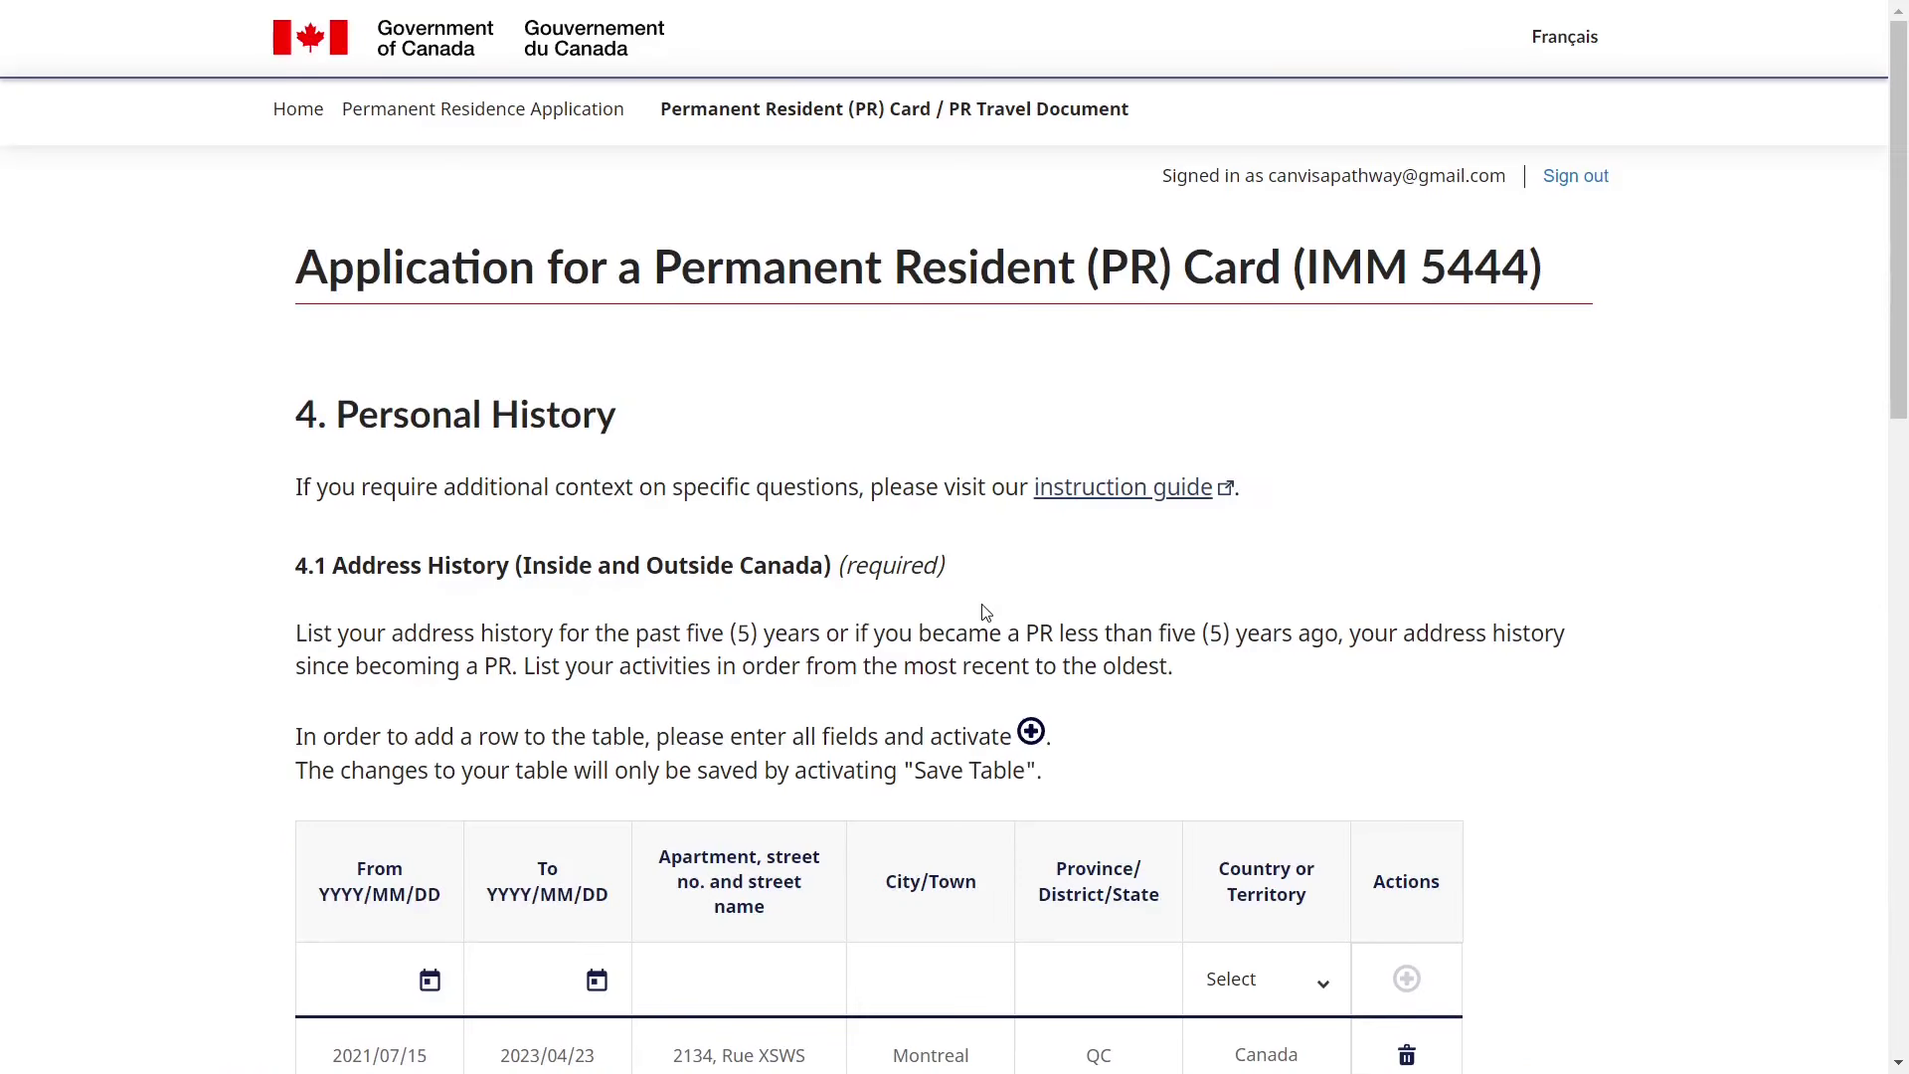
{"action": "scroll", "coordinate": [985, 612], "scroll_direction": "down", "scroll_amount": 2}
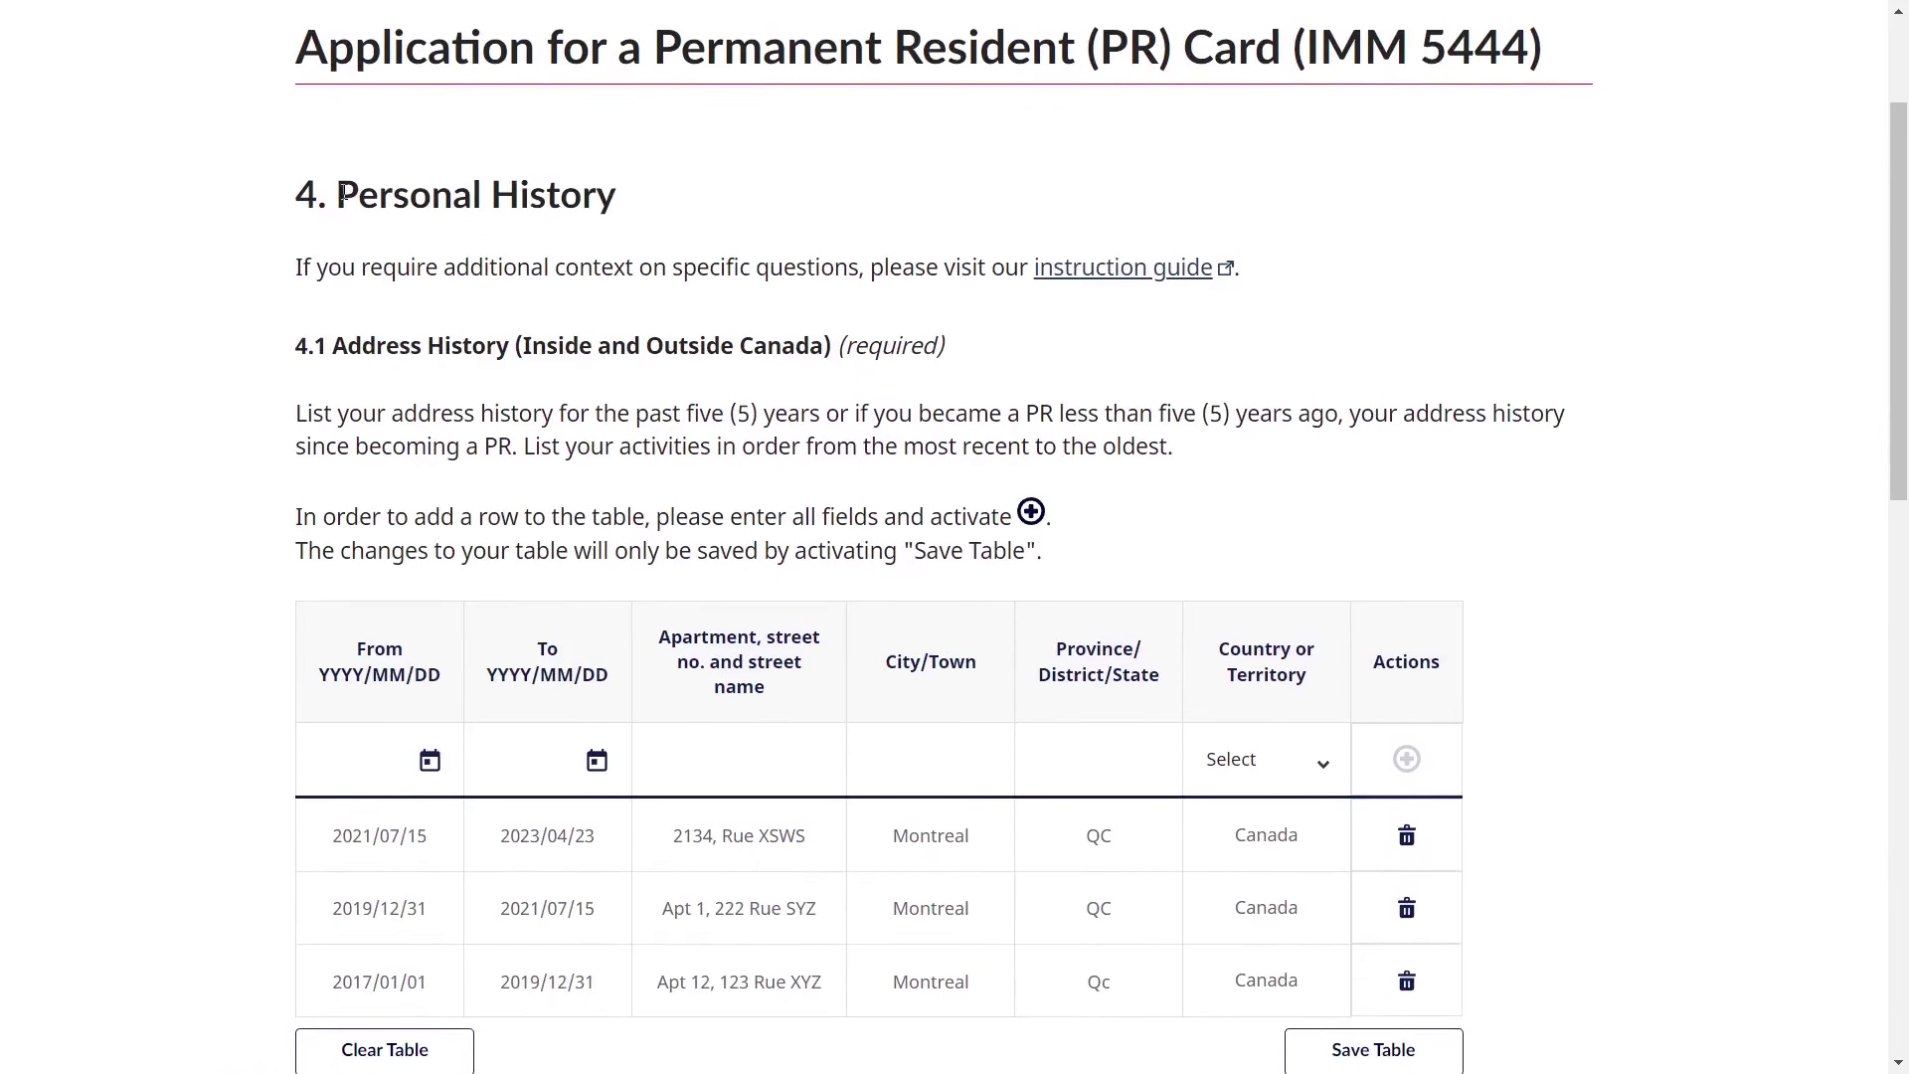
{"action": "left_click_drag", "start_coordinate": [338, 194], "coordinate": [669, 213]}
{"action": "left_click", "coordinate": [669, 212]}
{"action": "scroll", "coordinate": [669, 213], "scroll_direction": "down", "scroll_amount": 2}
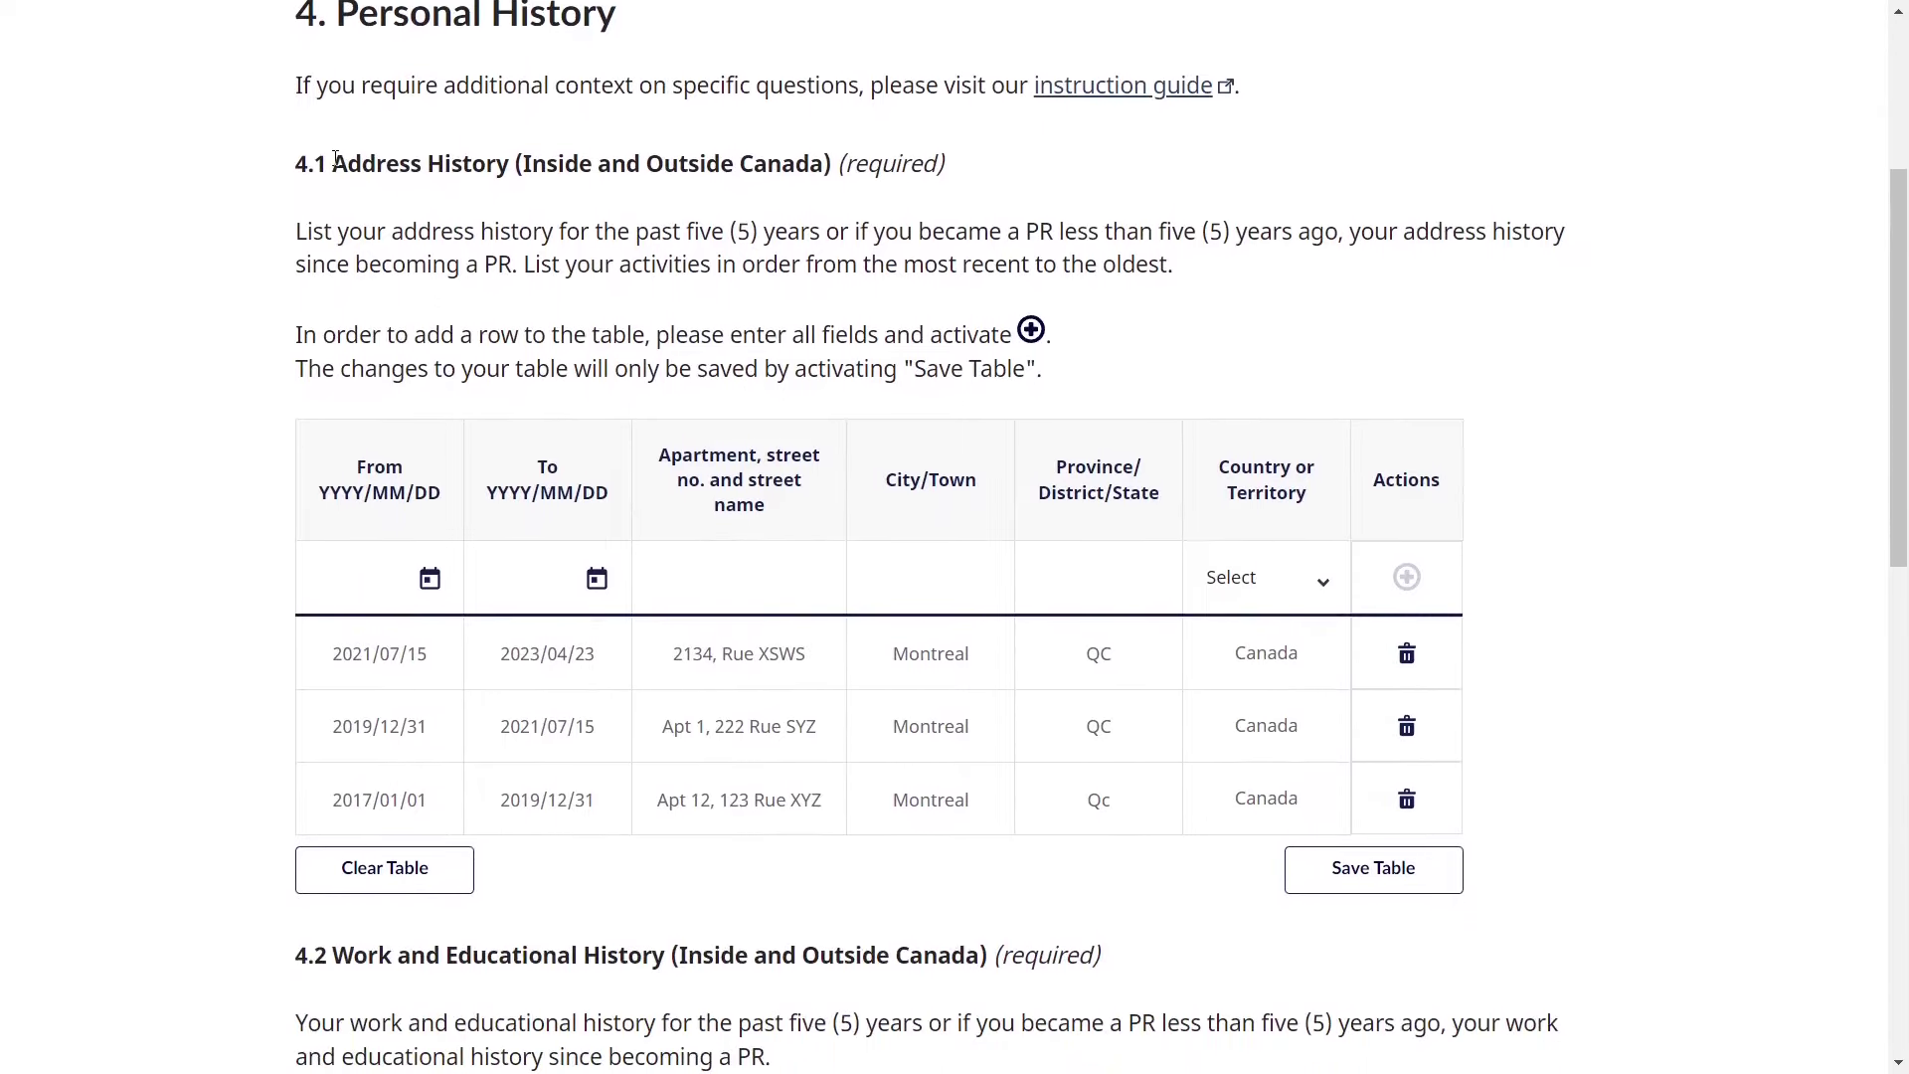
{"action": "left_click_drag", "start_coordinate": [333, 164], "coordinate": [838, 162]}
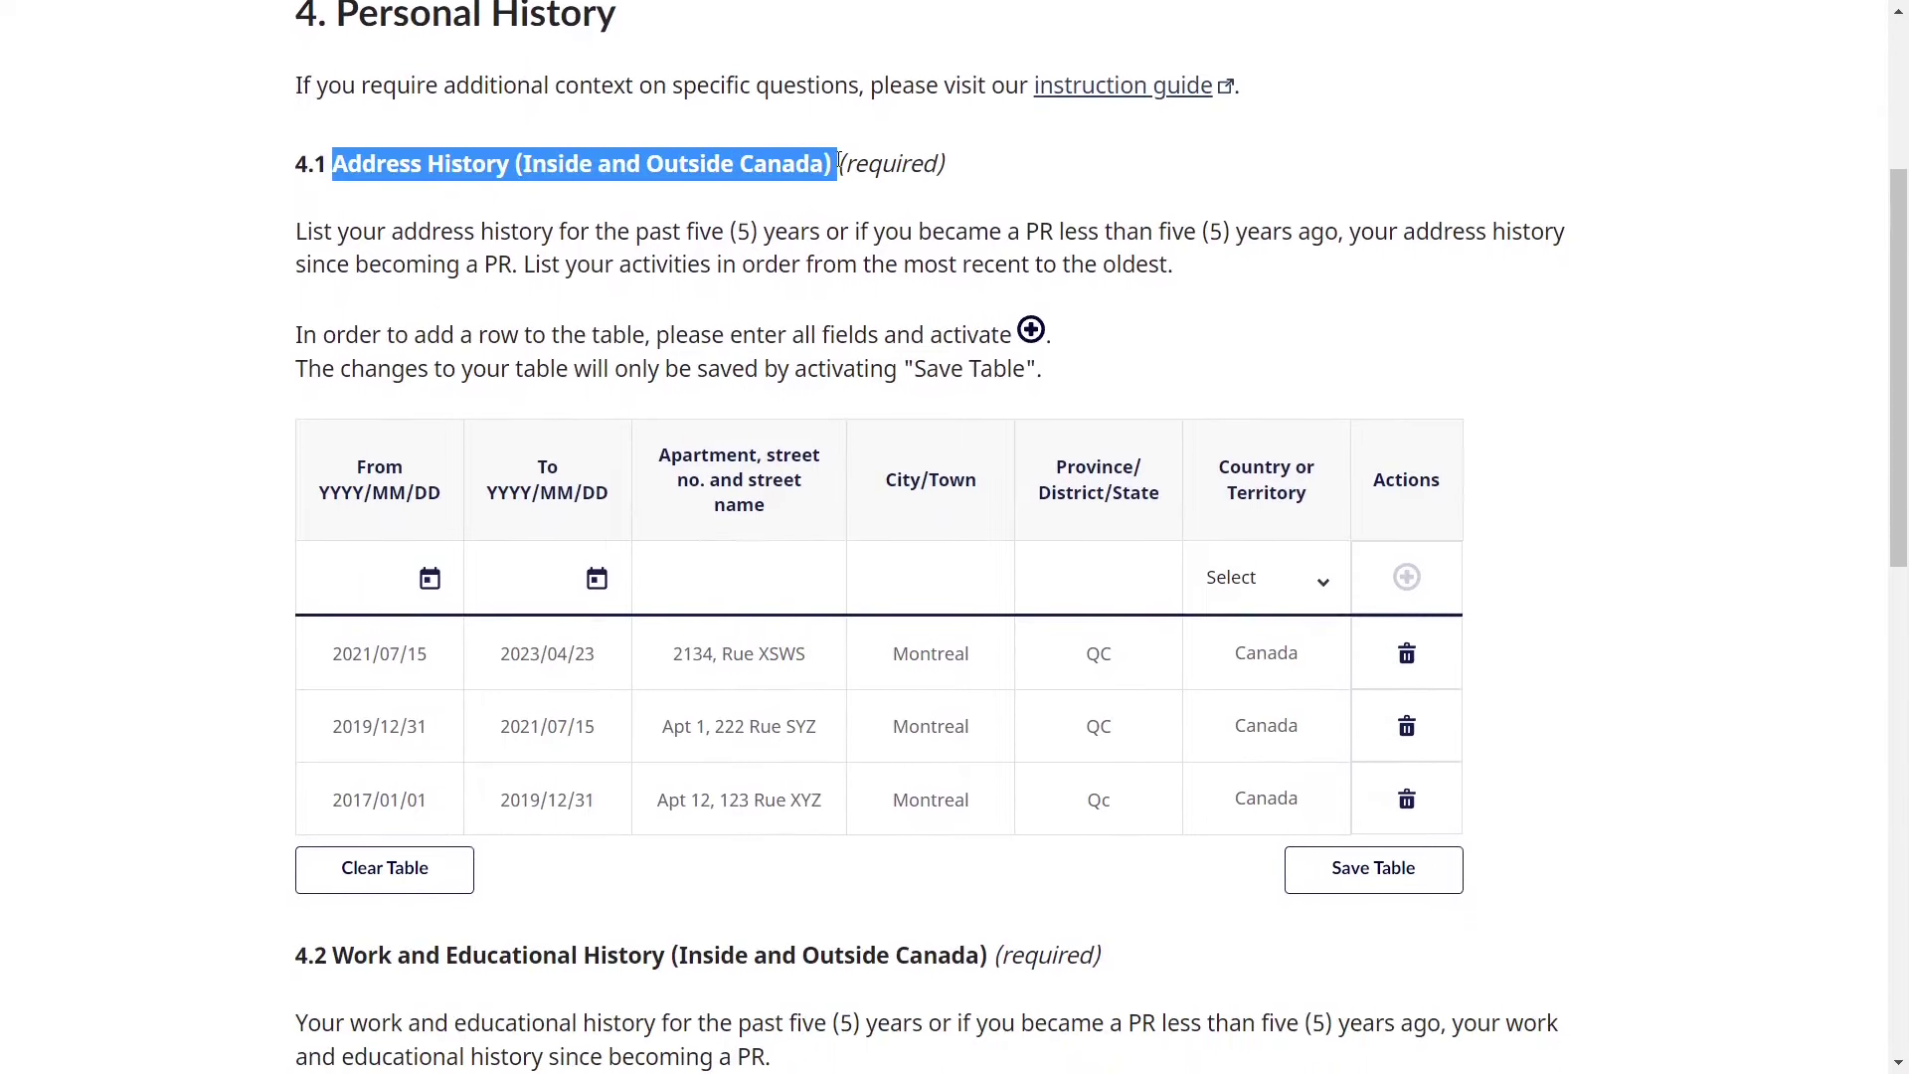
{"action": "left_click", "coordinate": [838, 162]}
{"action": "scroll", "coordinate": [804, 231], "scroll_direction": "down", "scroll_amount": 1}
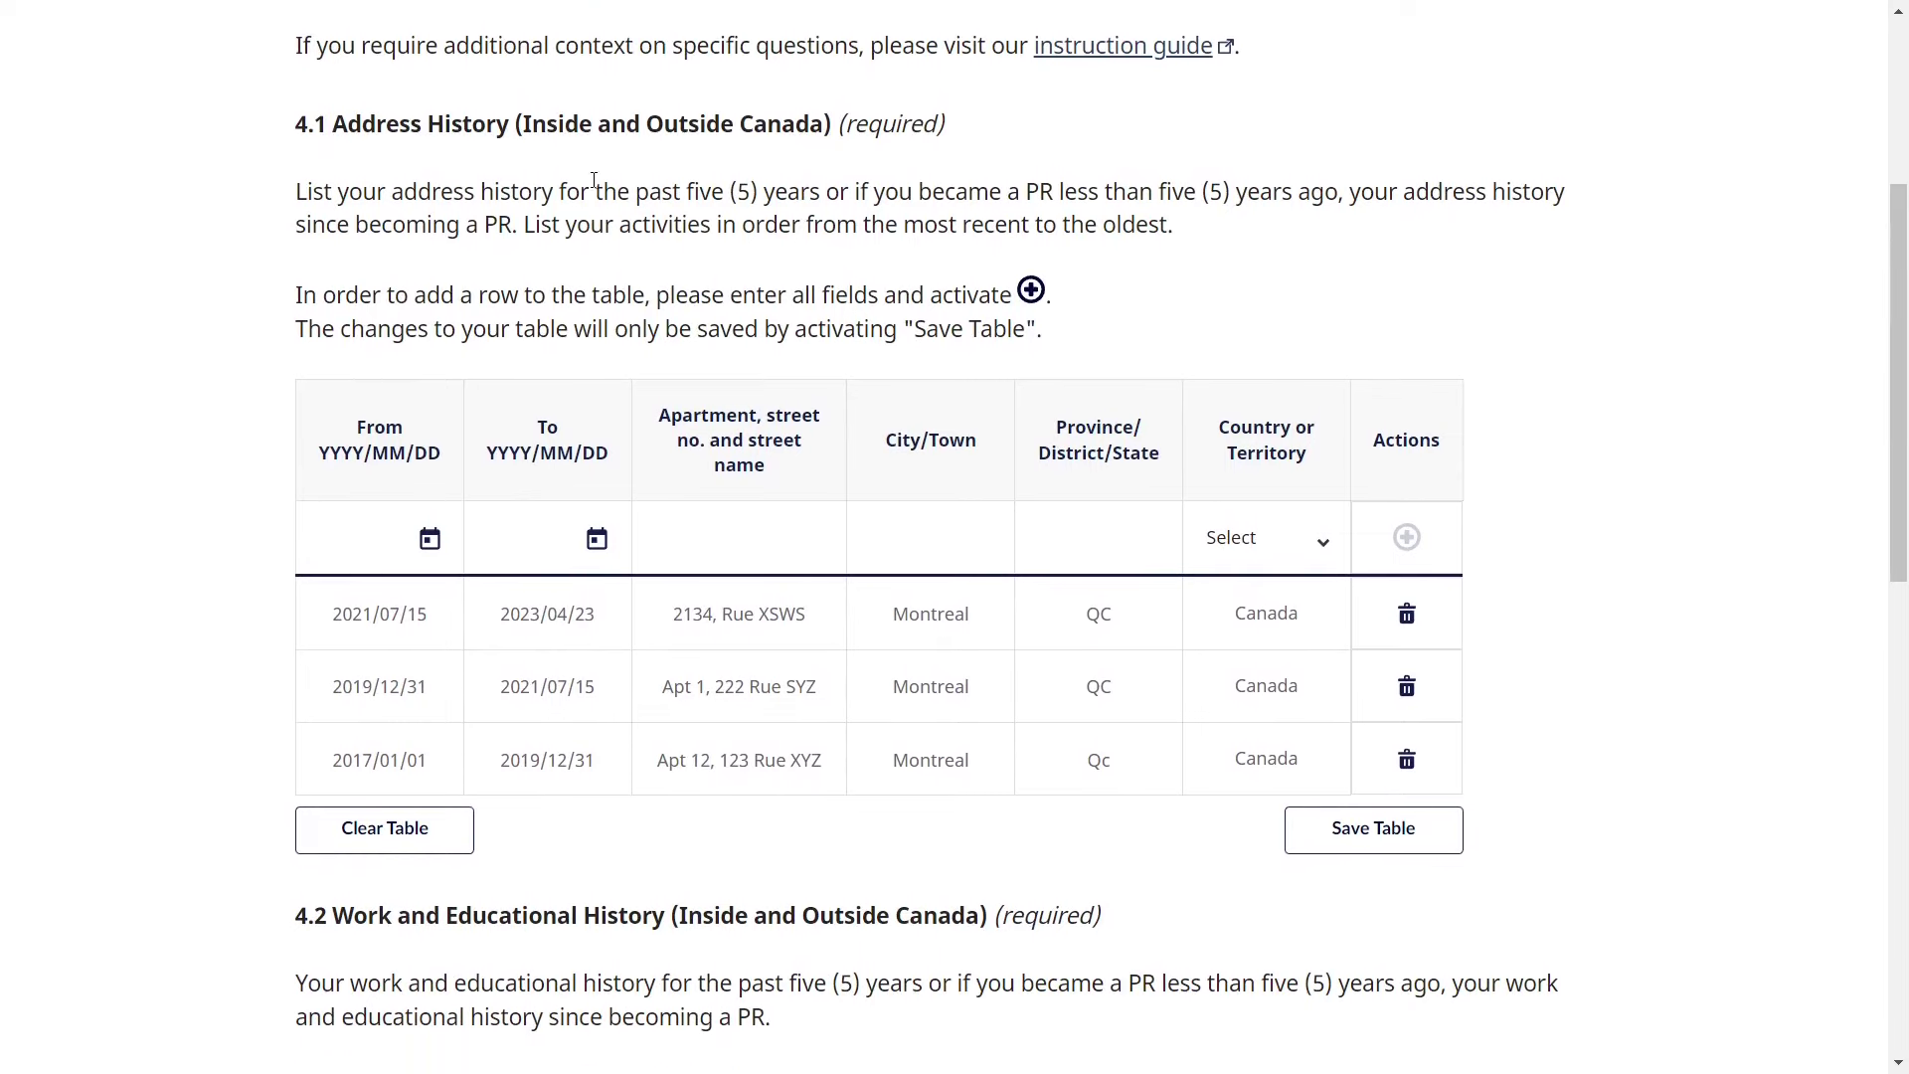
{"action": "left_click_drag", "start_coordinate": [564, 191], "coordinate": [827, 194]}
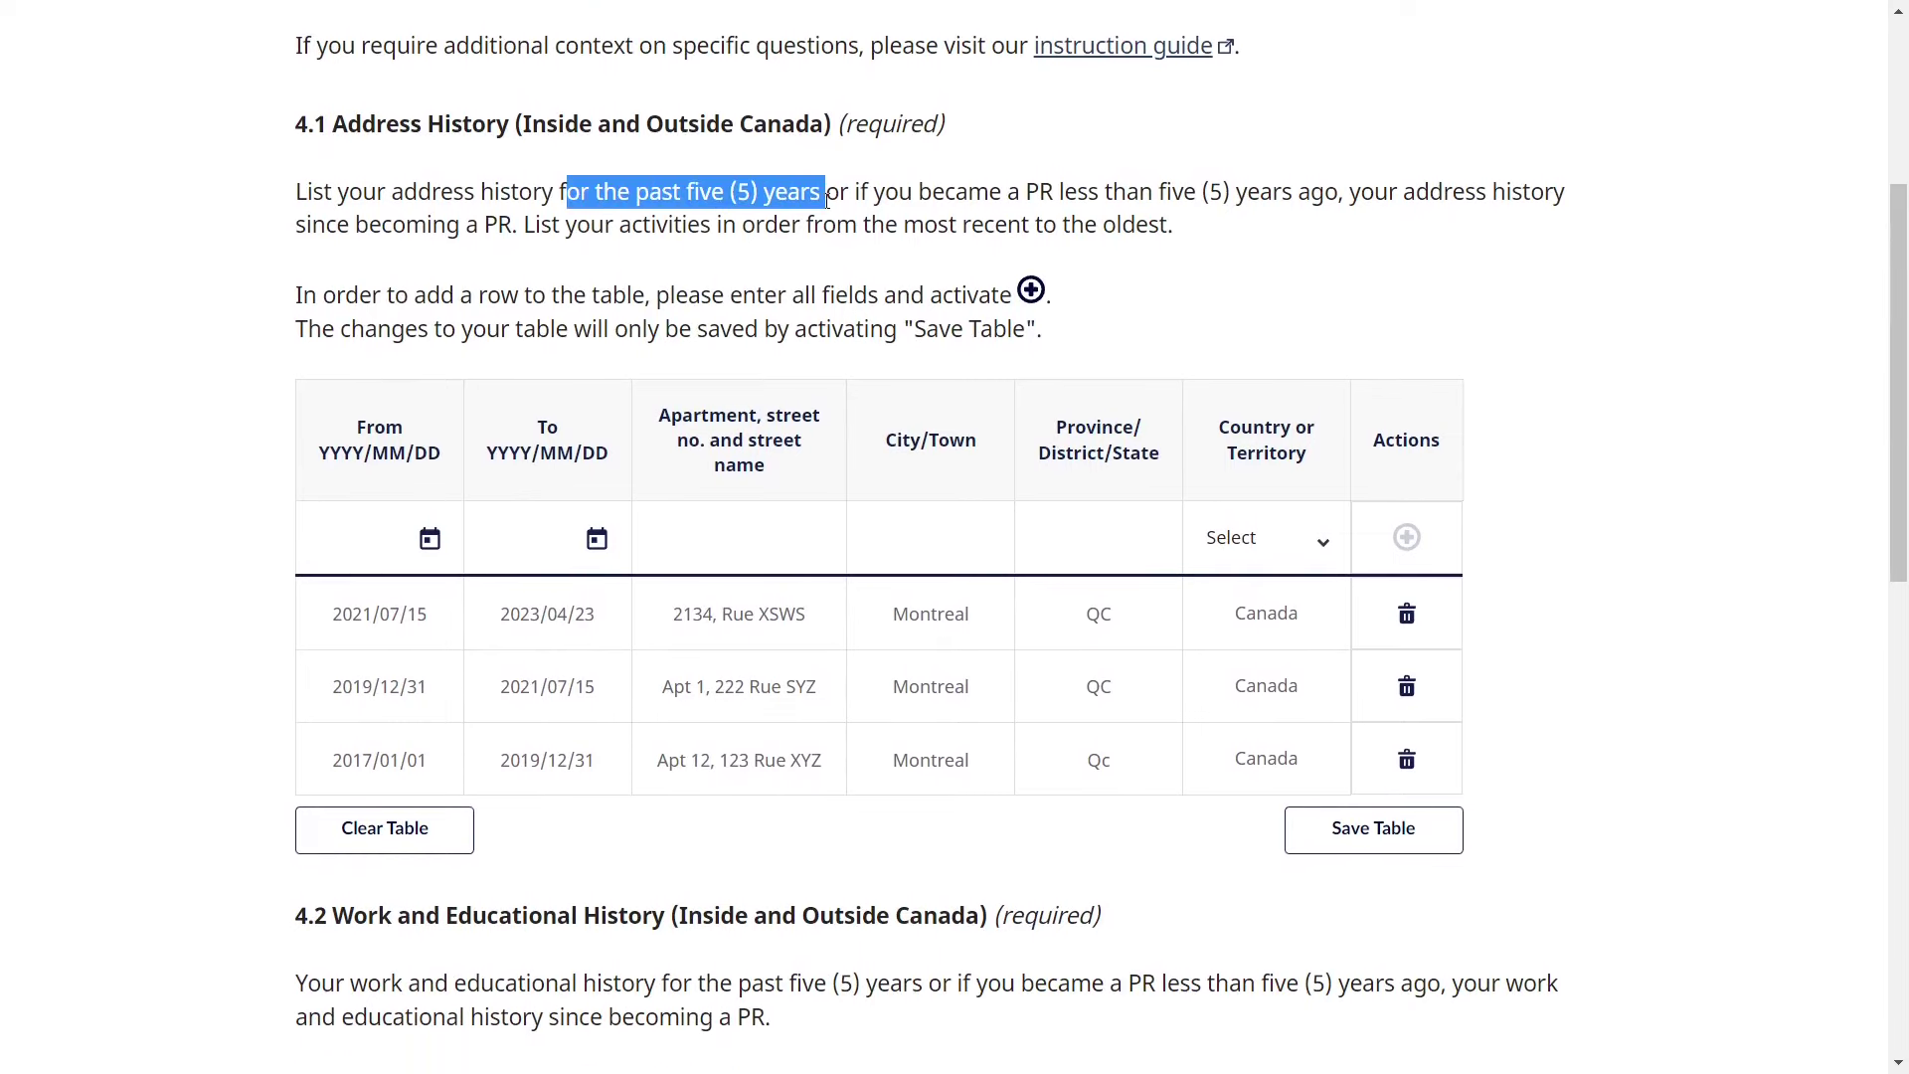
{"action": "left_click", "coordinate": [954, 267]}
{"action": "left_click_drag", "start_coordinate": [1018, 191], "coordinate": [512, 227]}
{"action": "left_click", "coordinate": [1373, 259]}
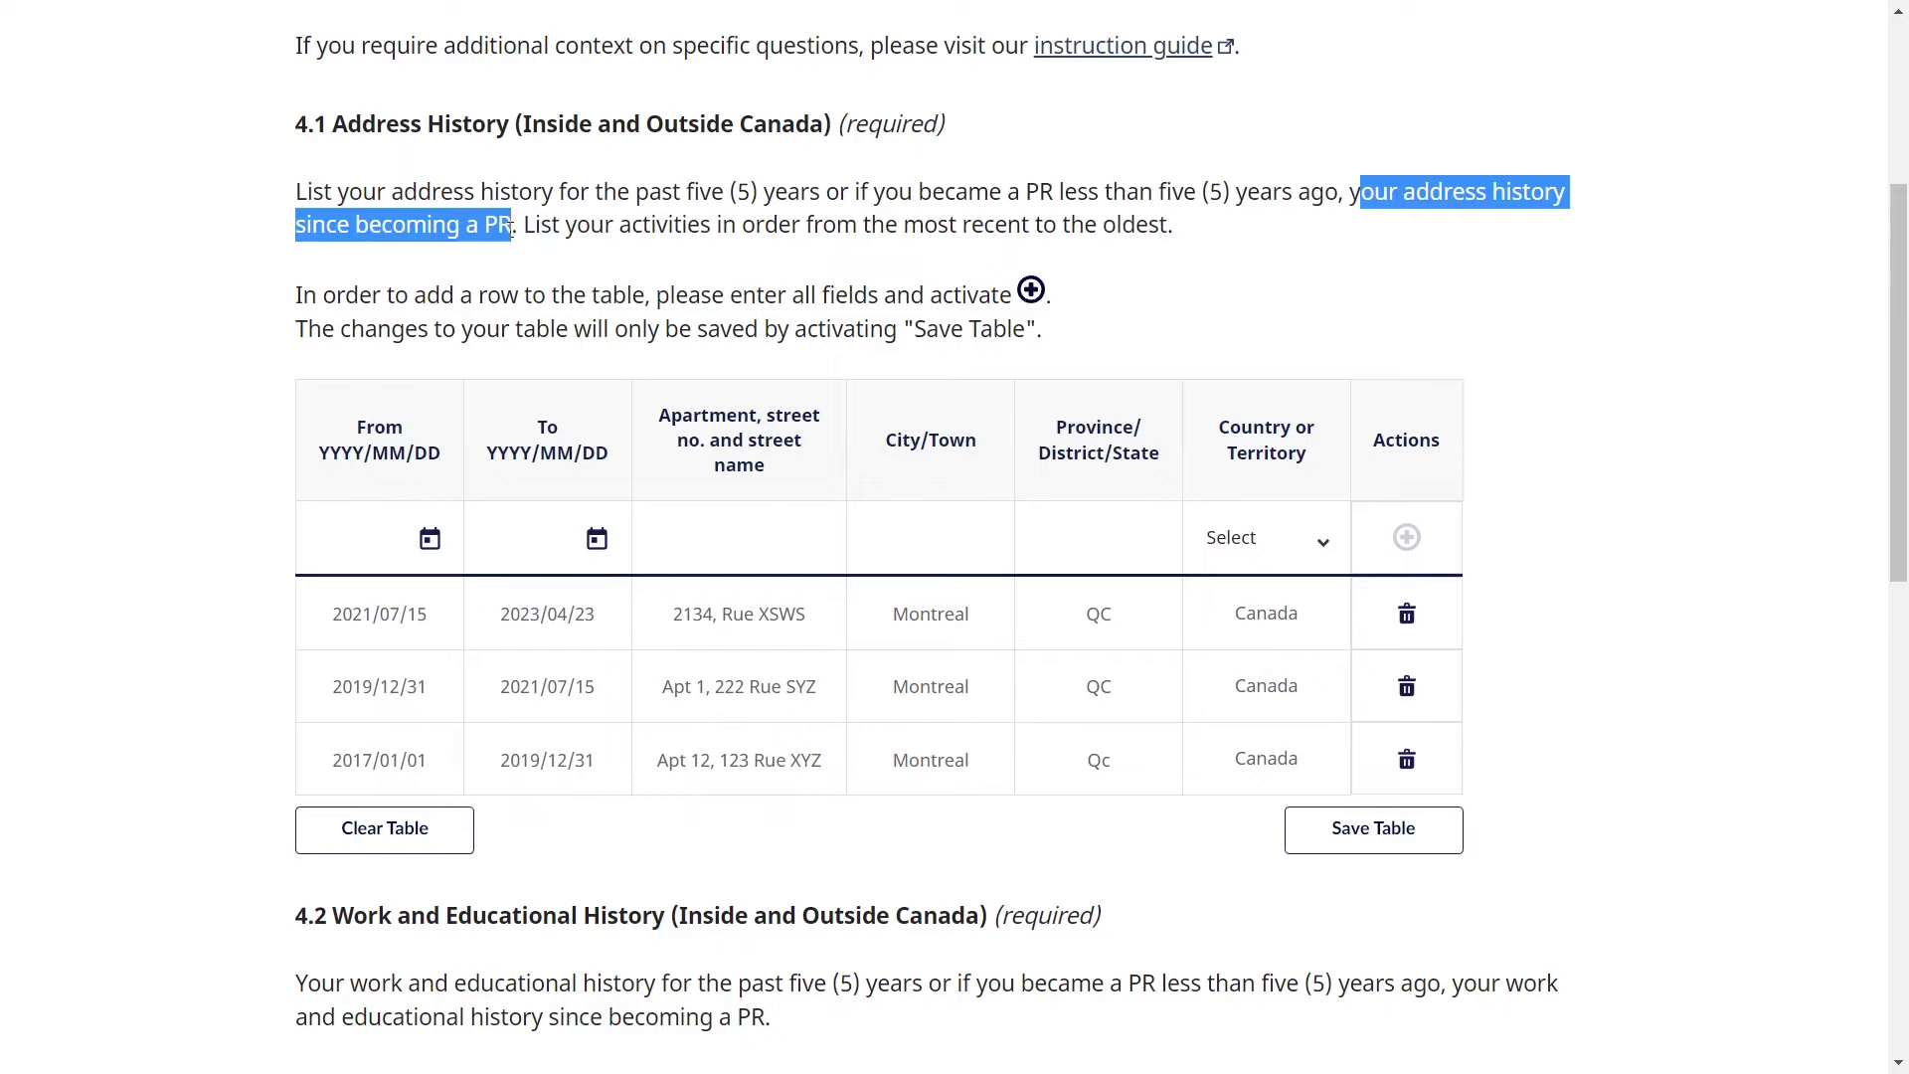
{"action": "left_click", "coordinate": [511, 229]}
{"action": "scroll", "coordinate": [628, 295], "scroll_direction": "down", "scroll_amount": 2}
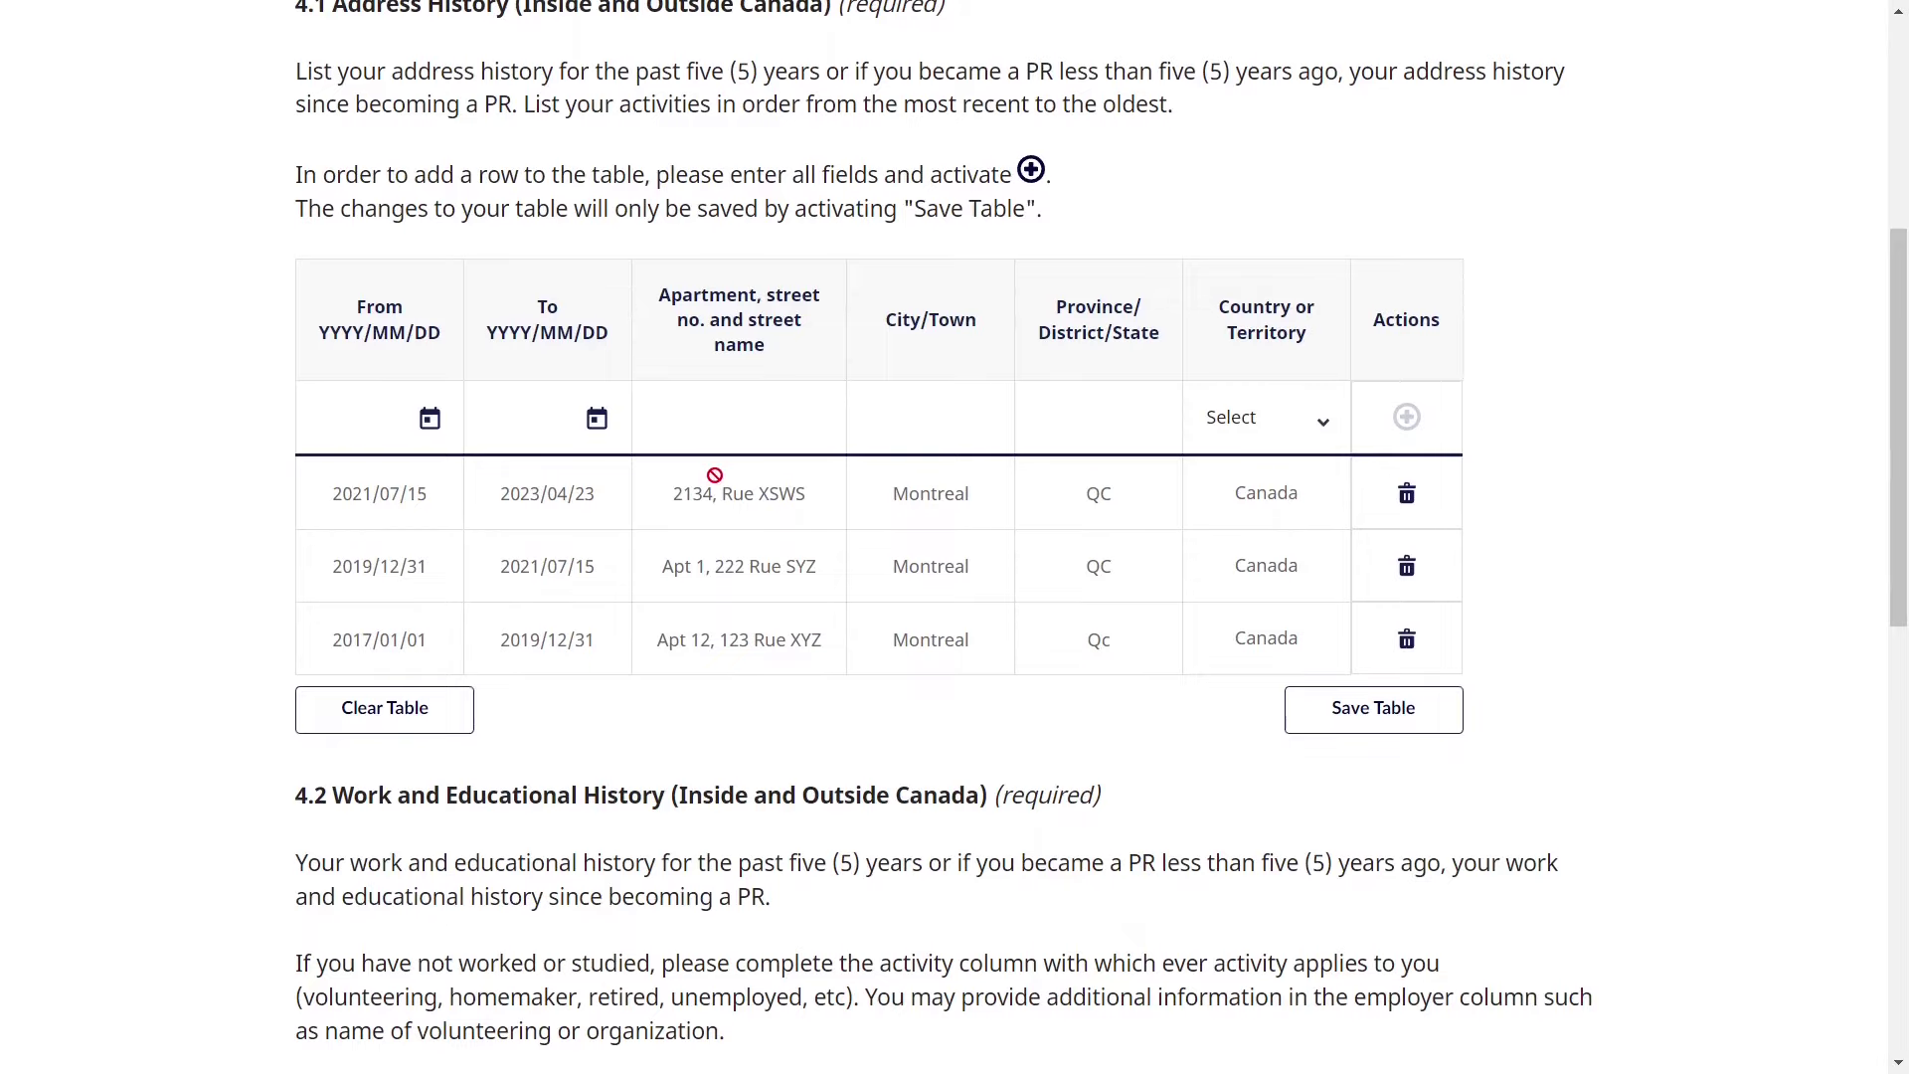
{"action": "scroll", "coordinate": [714, 475], "scroll_direction": "up", "scroll_amount": 2}
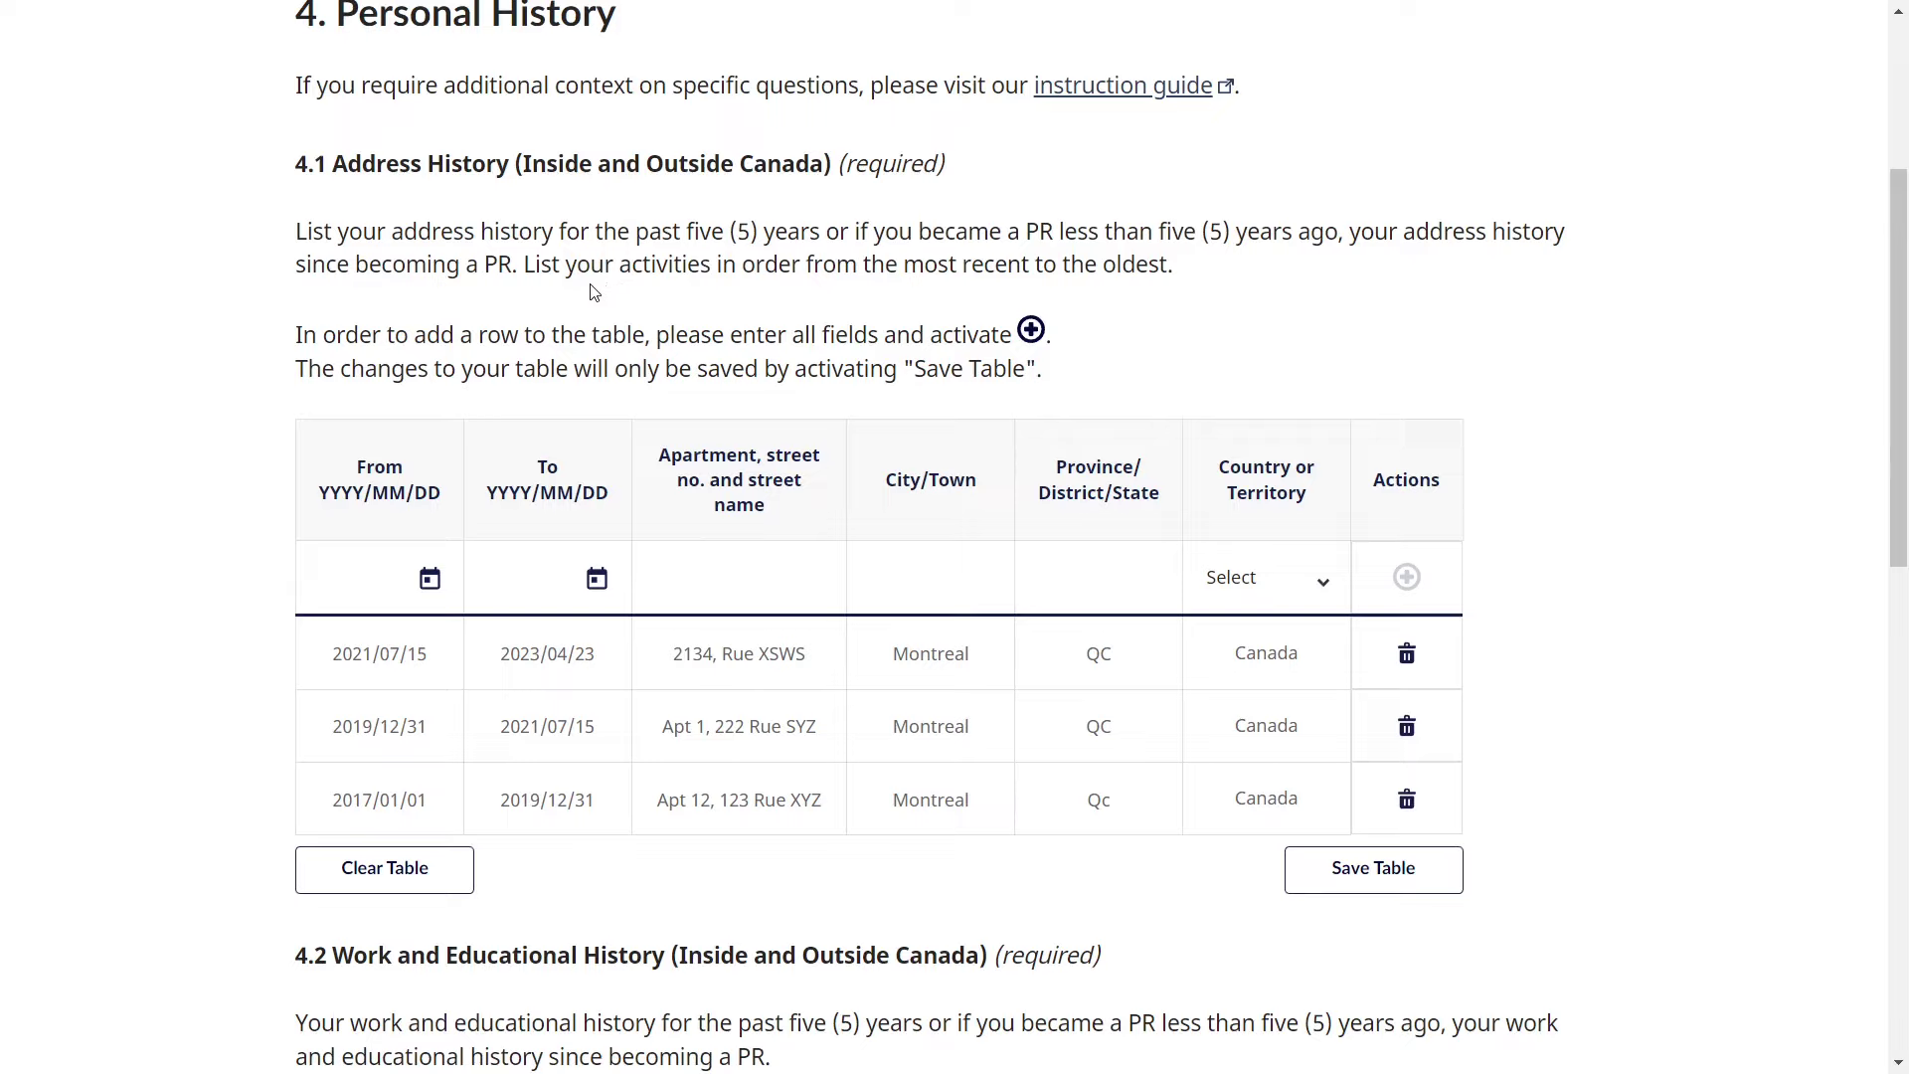
{"action": "left_click_drag", "start_coordinate": [646, 167], "coordinate": [829, 166]}
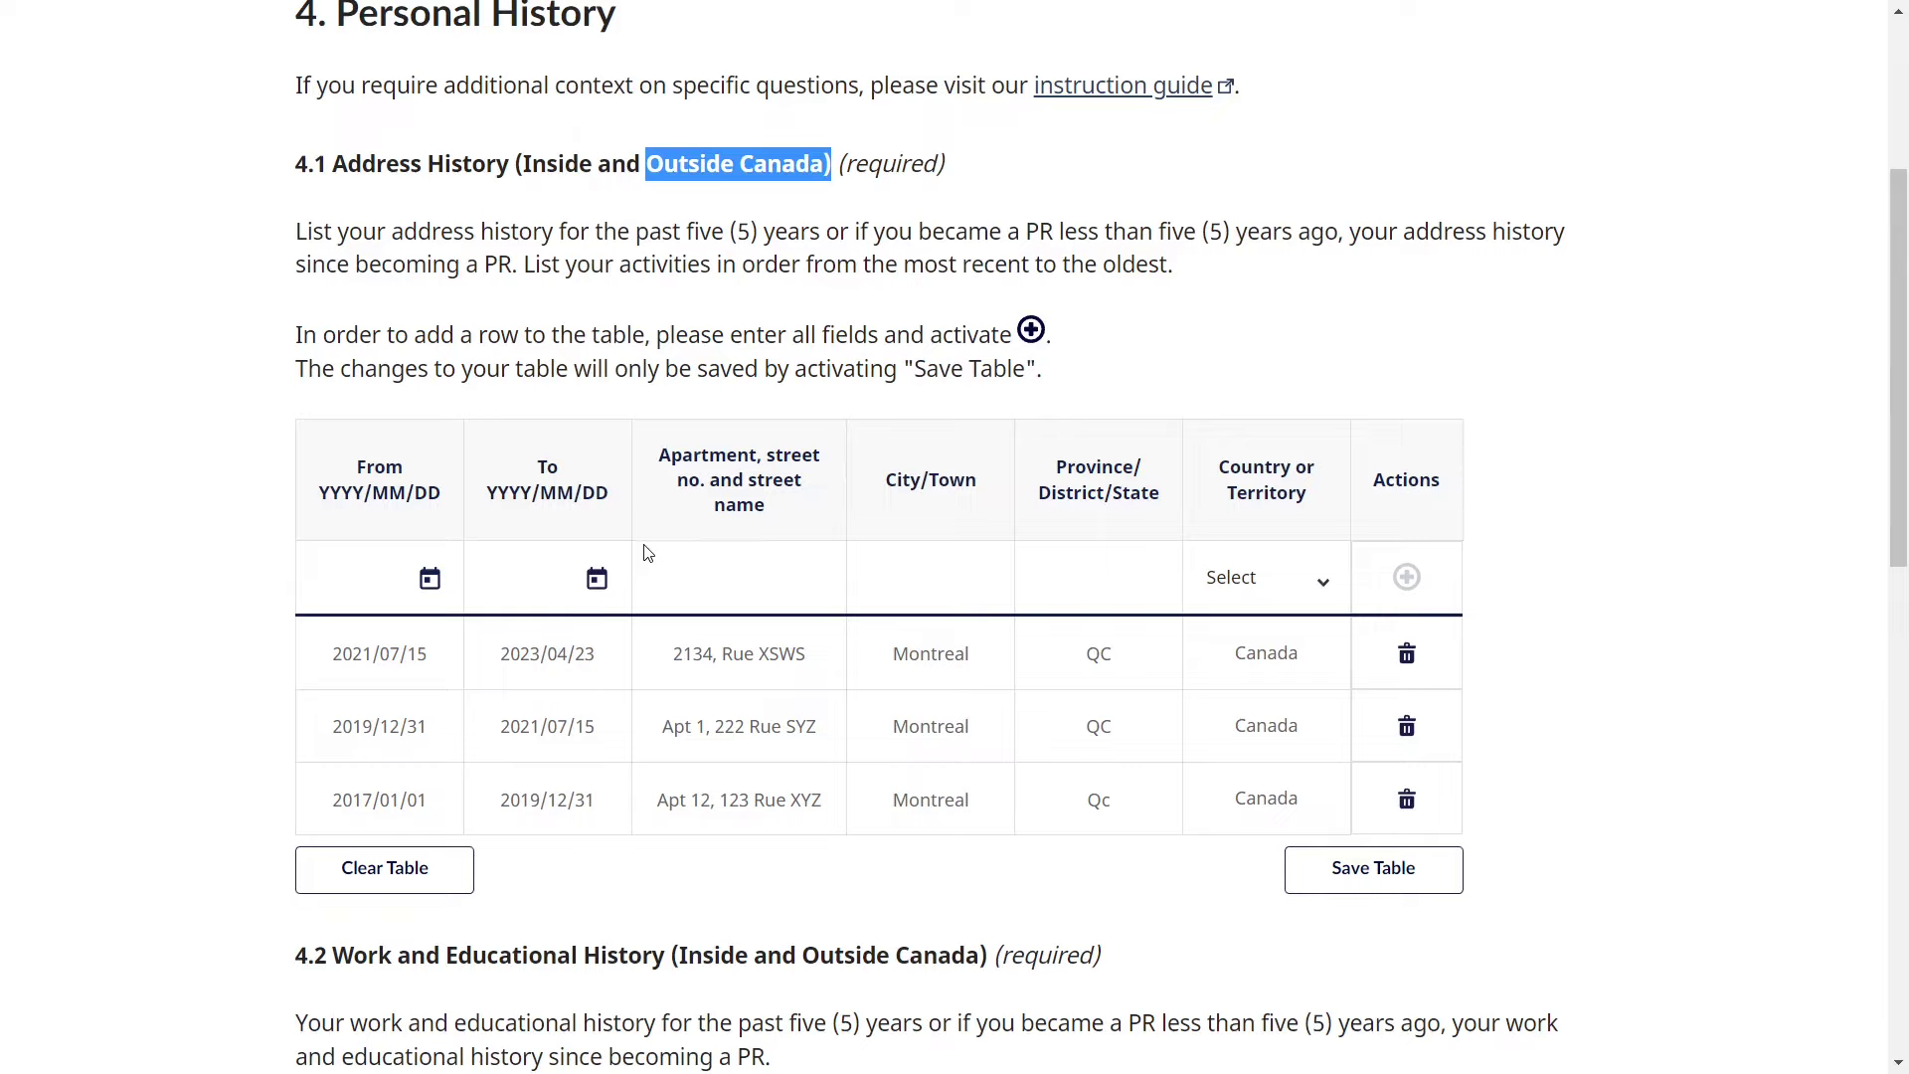
{"action": "left_click", "coordinate": [645, 664]}
- Read the 4.2 heading and its five-year work history requirement
{"action": "scroll", "coordinate": [636, 667], "scroll_direction": "down", "scroll_amount": 4}
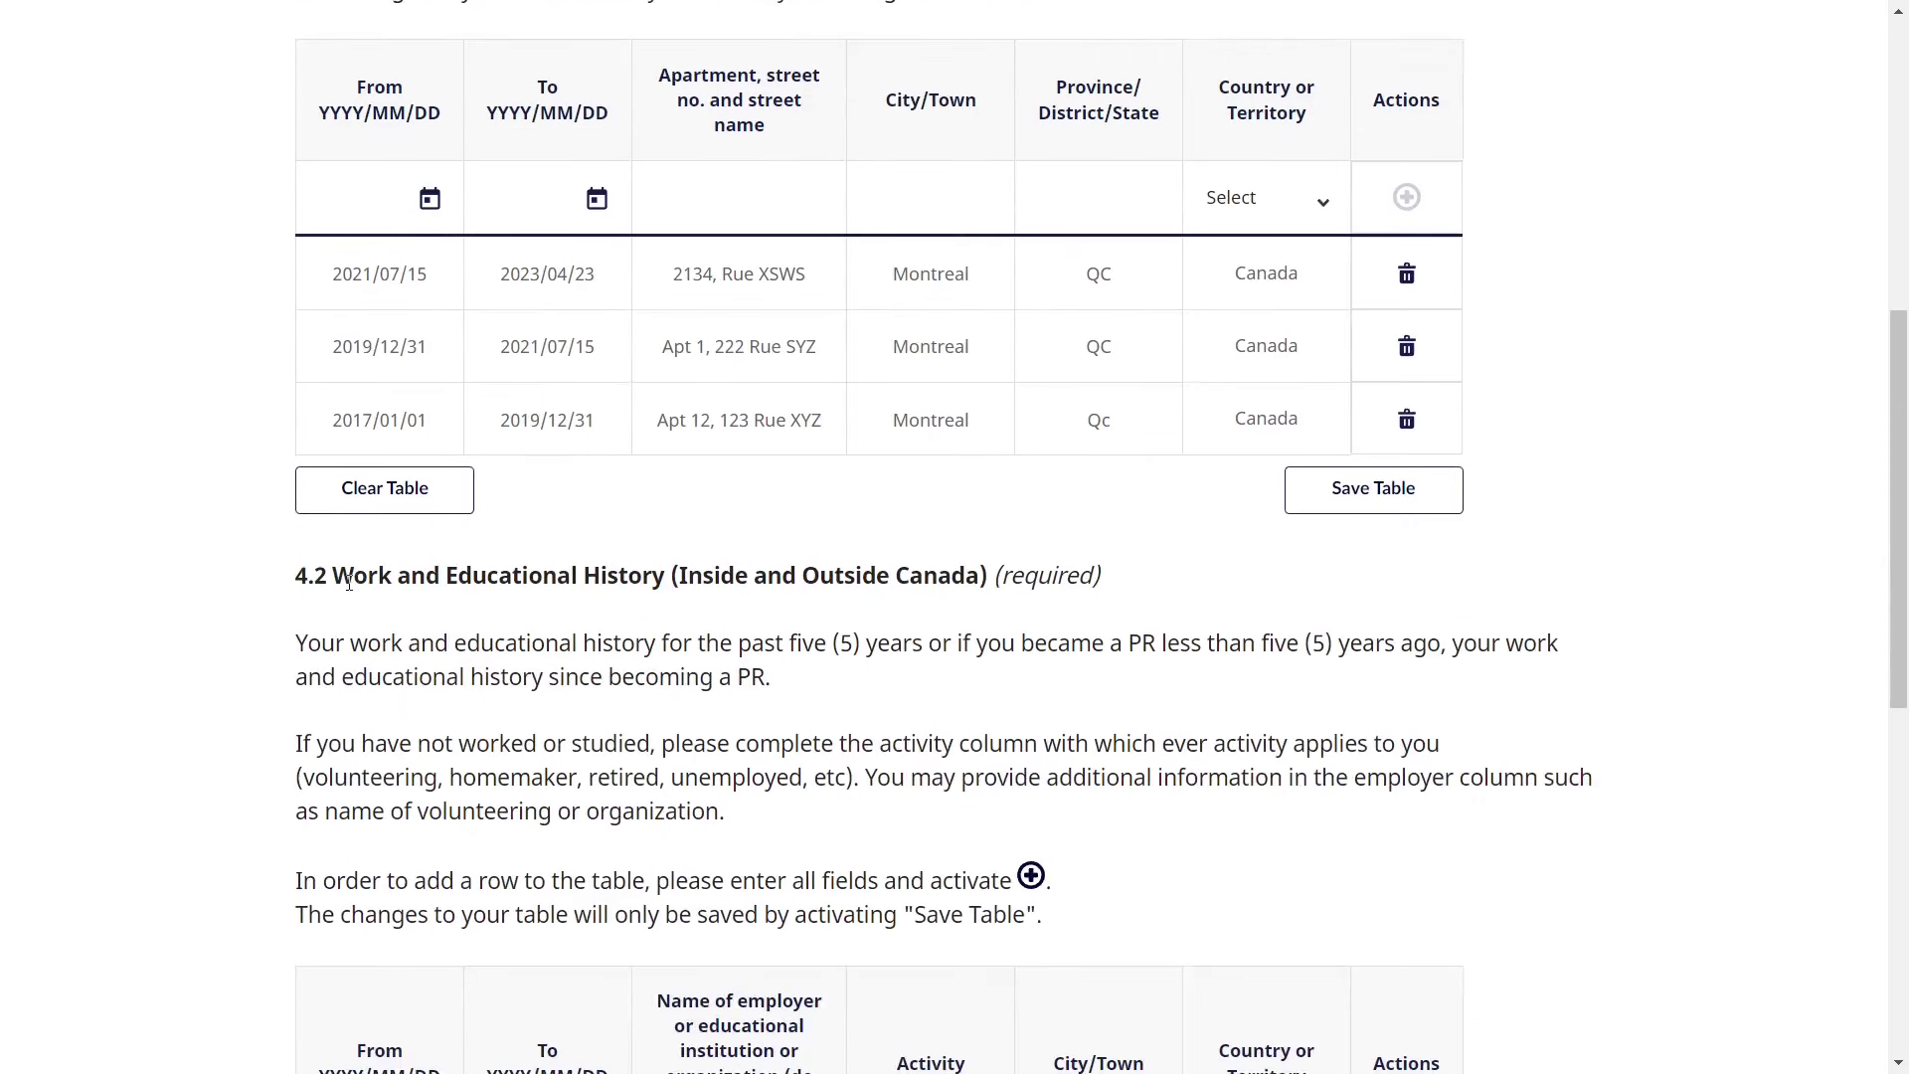
{"action": "left_click_drag", "start_coordinate": [343, 577], "coordinate": [987, 577]}
{"action": "left_click", "coordinate": [942, 673]}
{"action": "scroll", "coordinate": [942, 673], "scroll_direction": "down", "scroll_amount": 1}
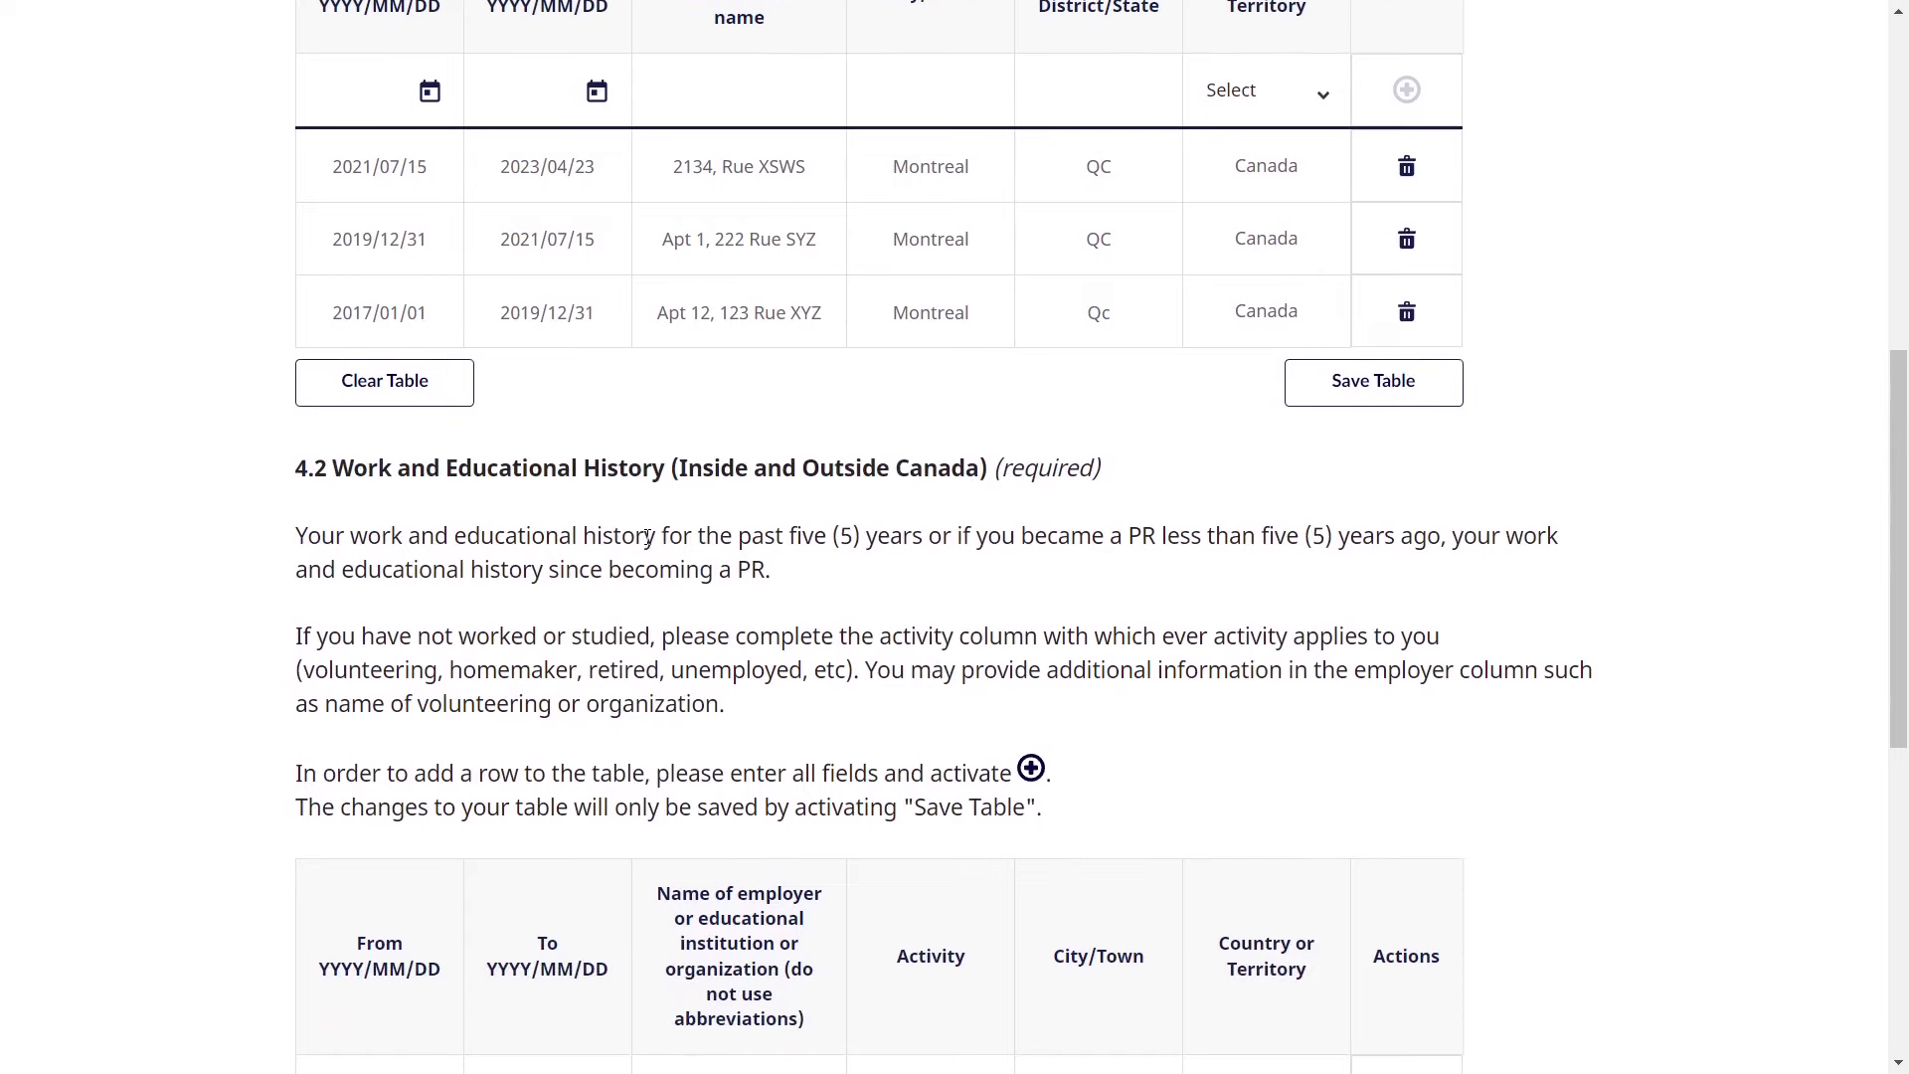
{"action": "left_click_drag", "start_coordinate": [648, 537], "coordinate": [880, 598]}
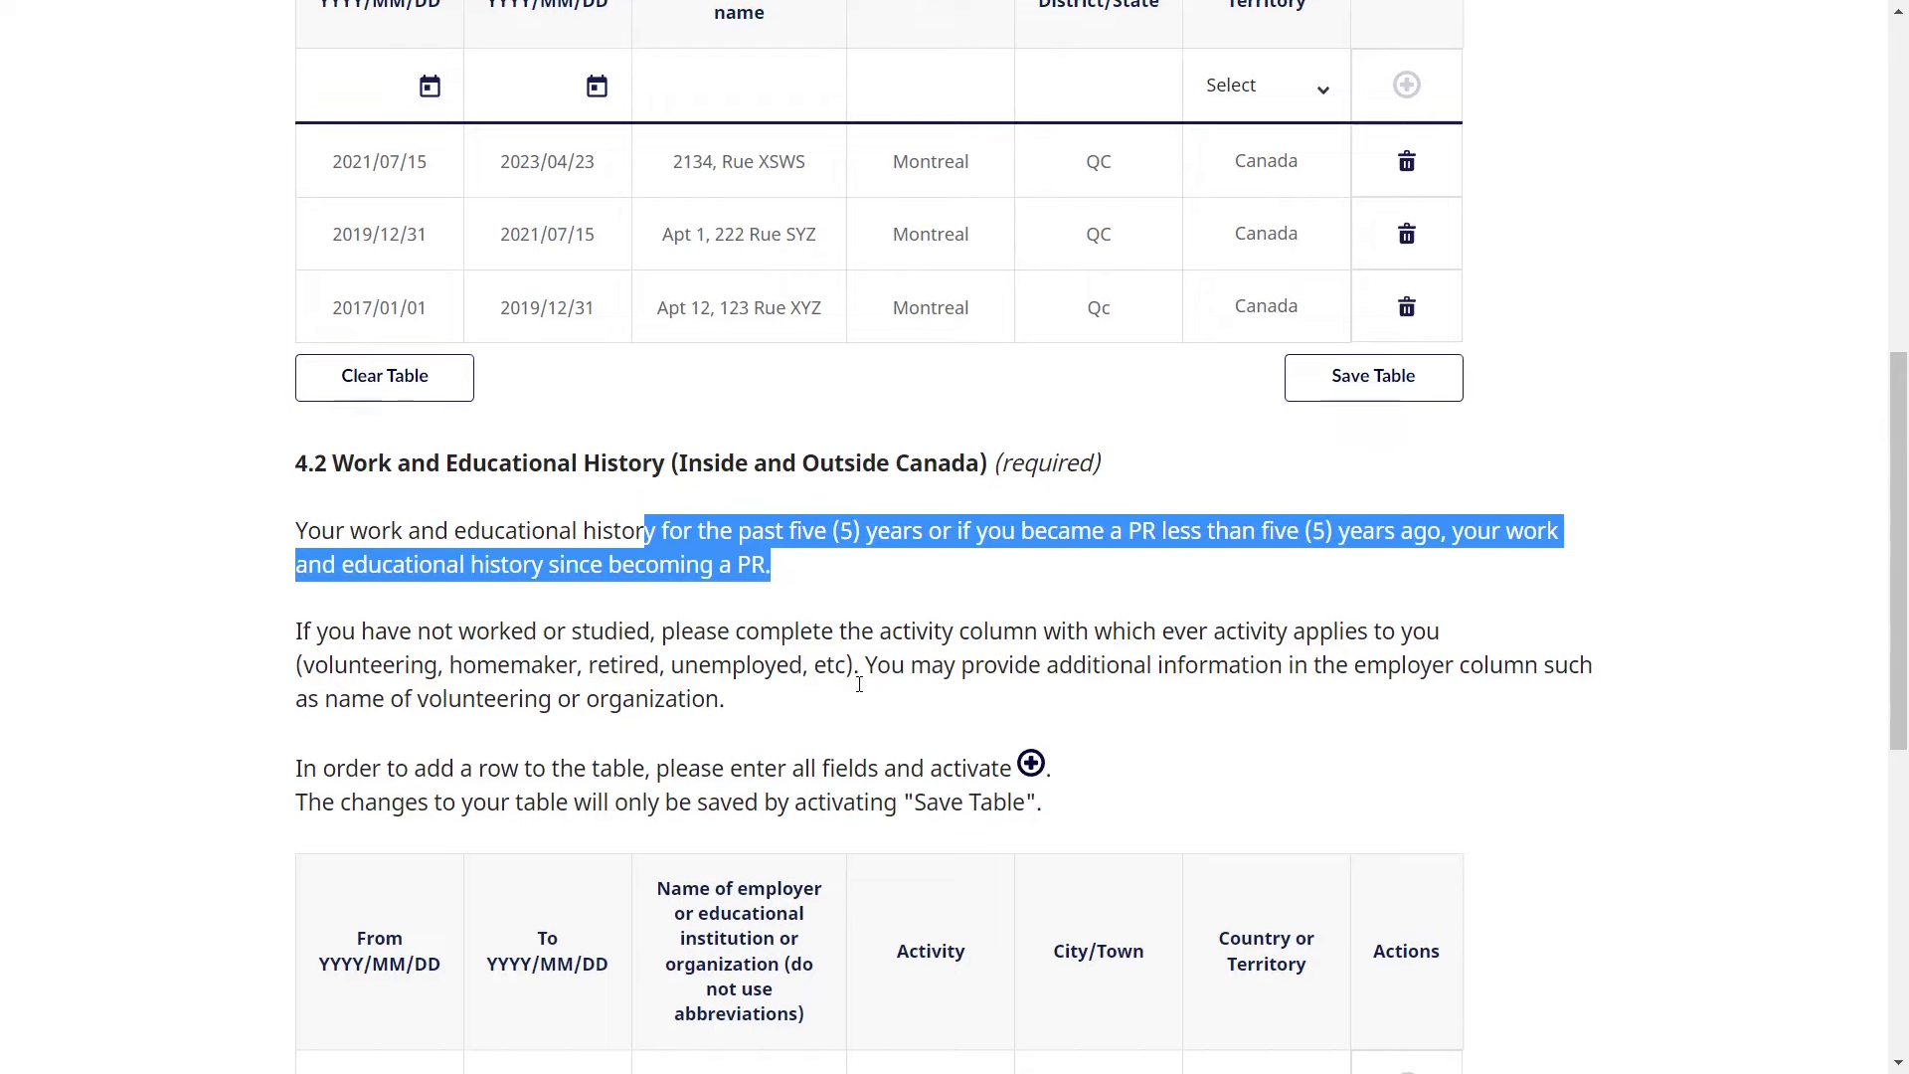
{"action": "scroll", "coordinate": [859, 684], "scroll_direction": "down", "scroll_amount": 2}
{"action": "scroll", "coordinate": [861, 692], "scroll_direction": "down", "scroll_amount": 1}
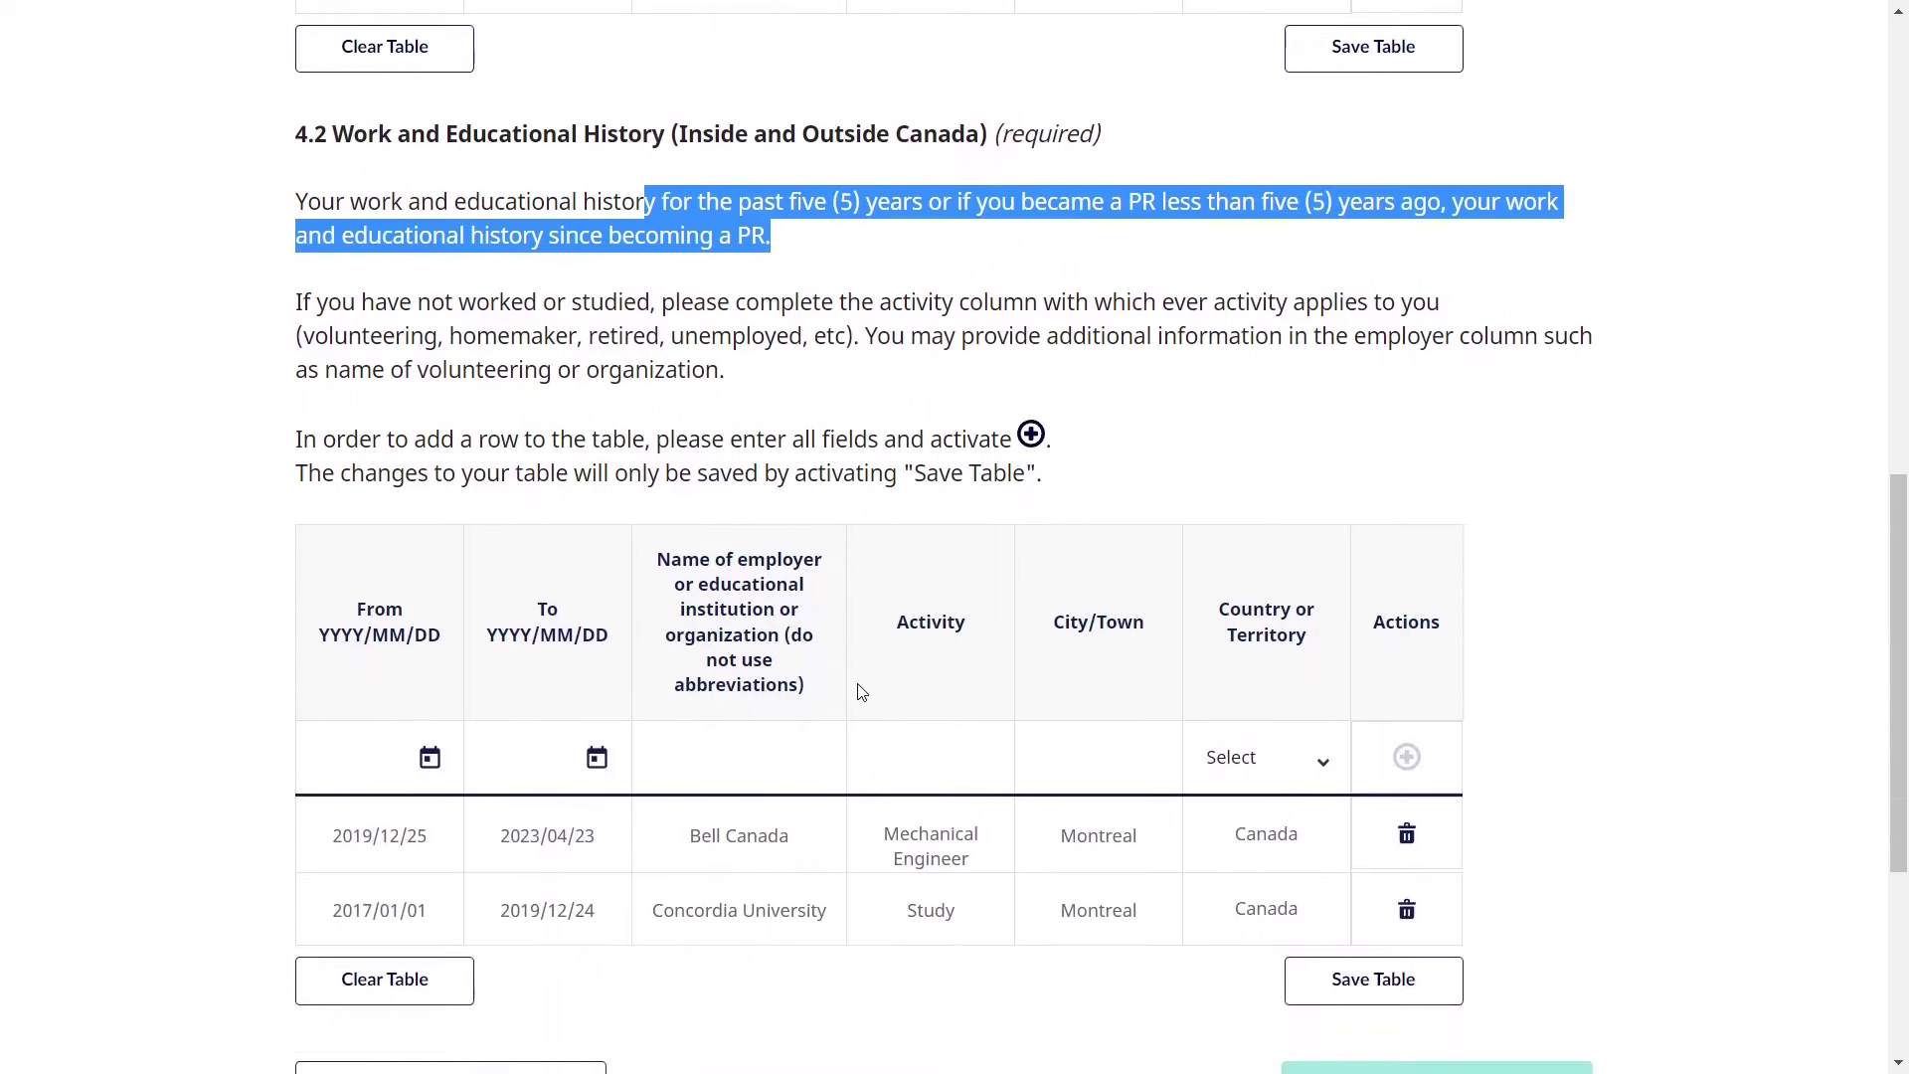
{"action": "left_click", "coordinate": [780, 482]}
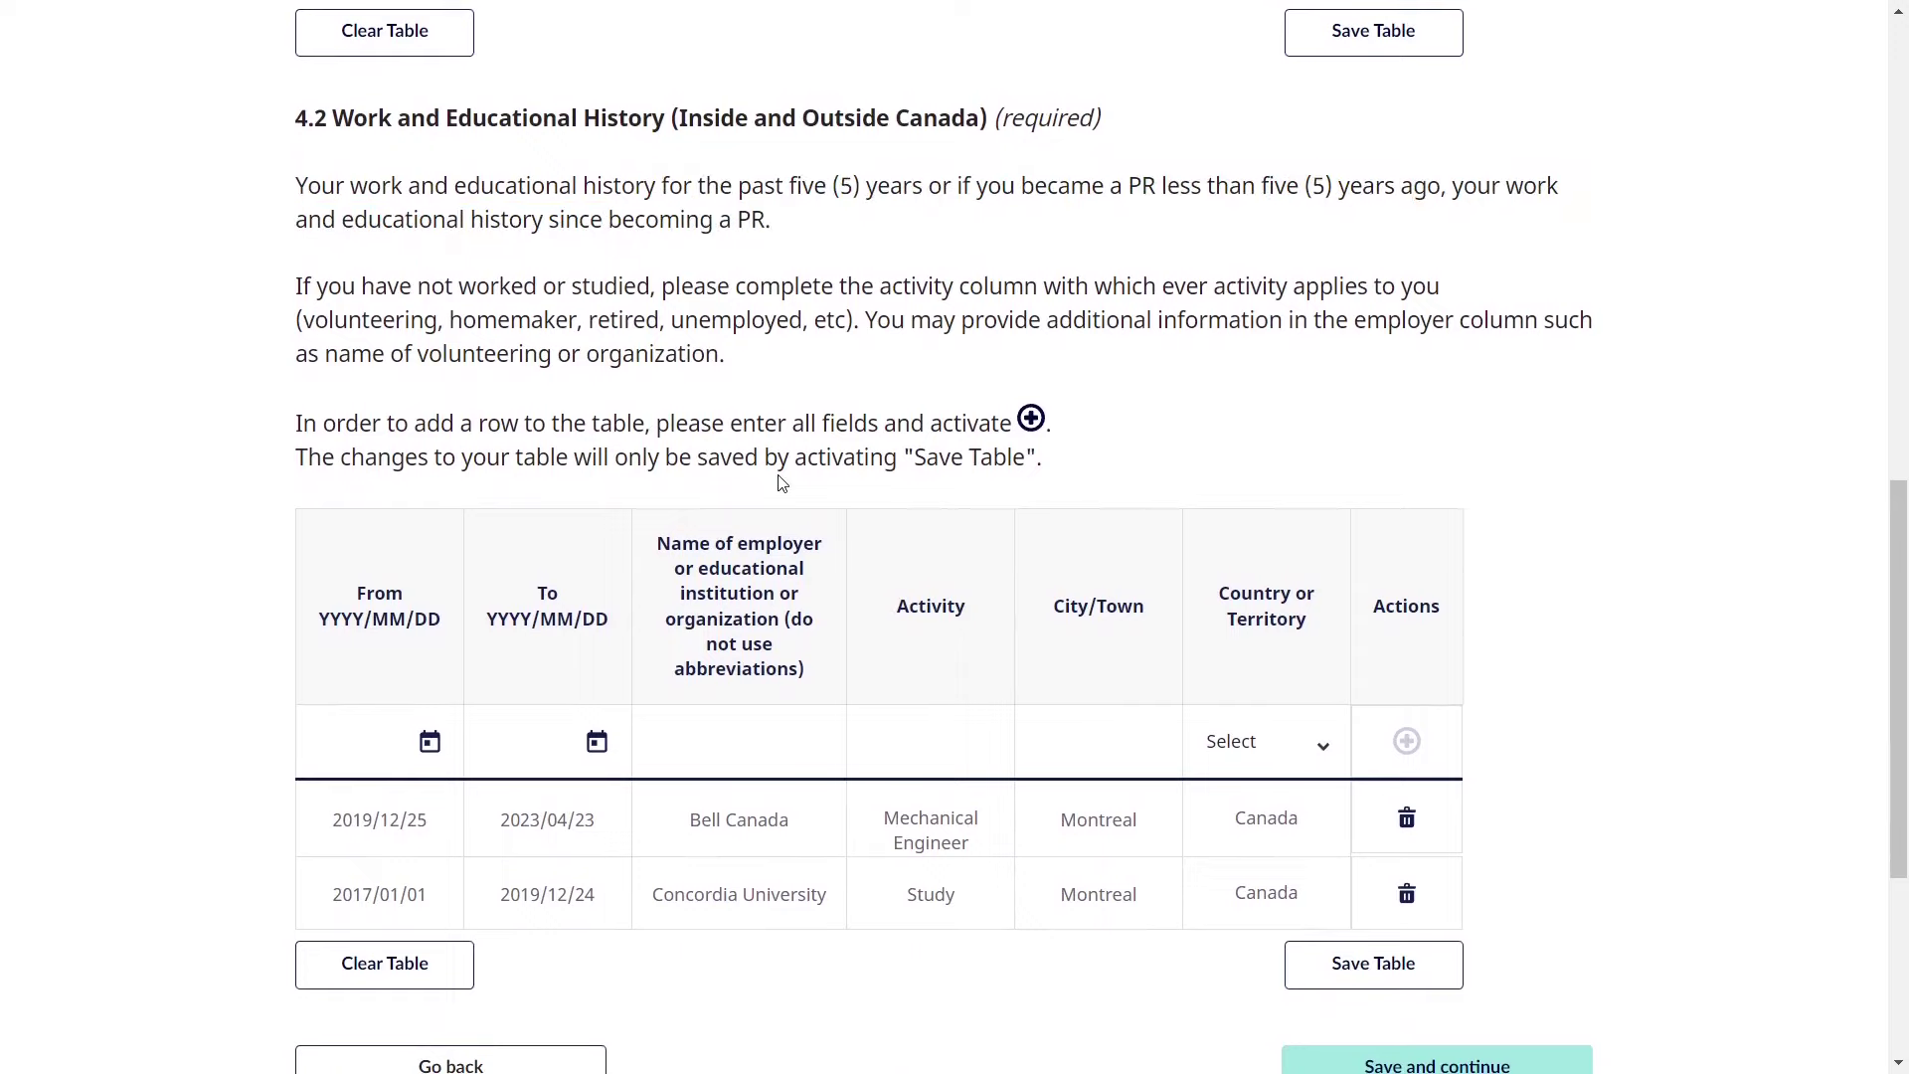
- Review allowed activities, then save the Bell Canada and Concordia University history table
{"action": "scroll", "coordinate": [781, 482], "scroll_direction": "down", "scroll_amount": 1}
{"action": "scroll", "coordinate": [780, 483], "scroll_direction": "down", "scroll_amount": 1}
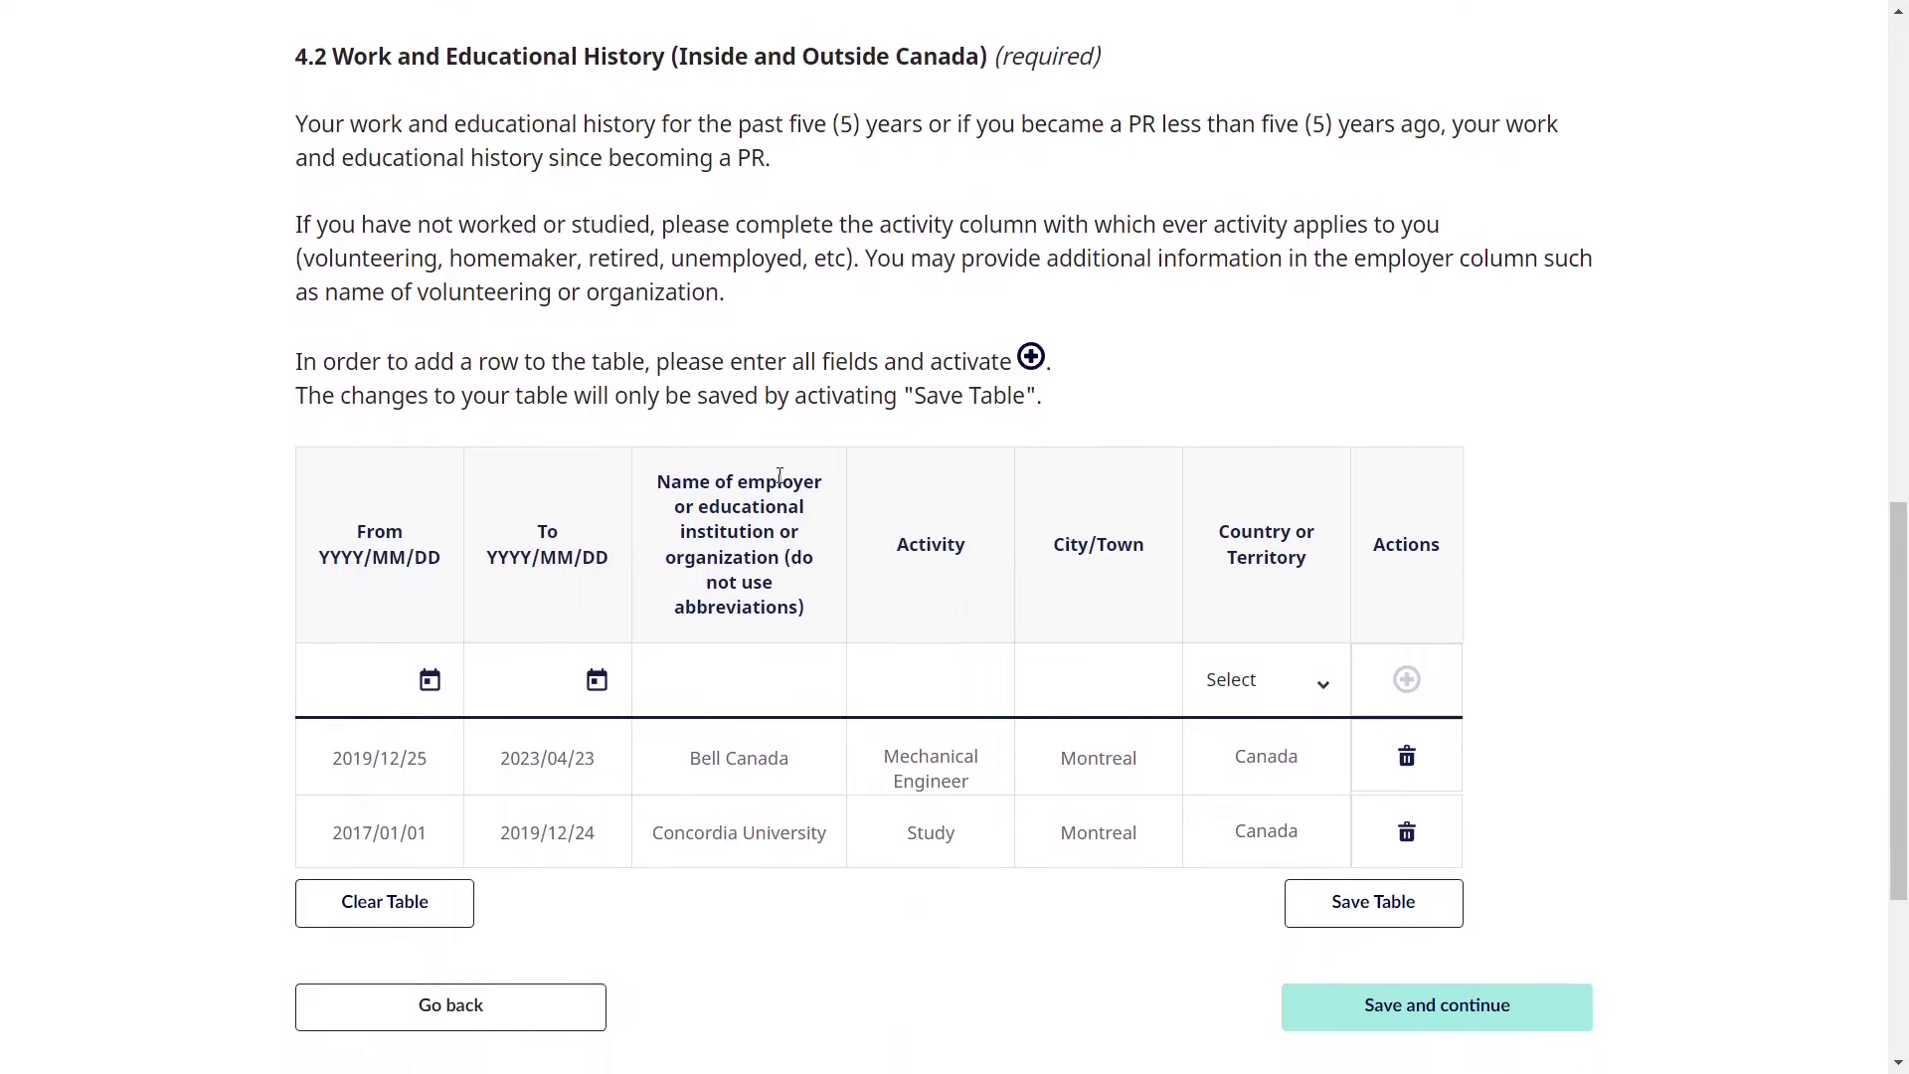
{"action": "scroll", "coordinate": [780, 475], "scroll_direction": "down", "scroll_amount": 1}
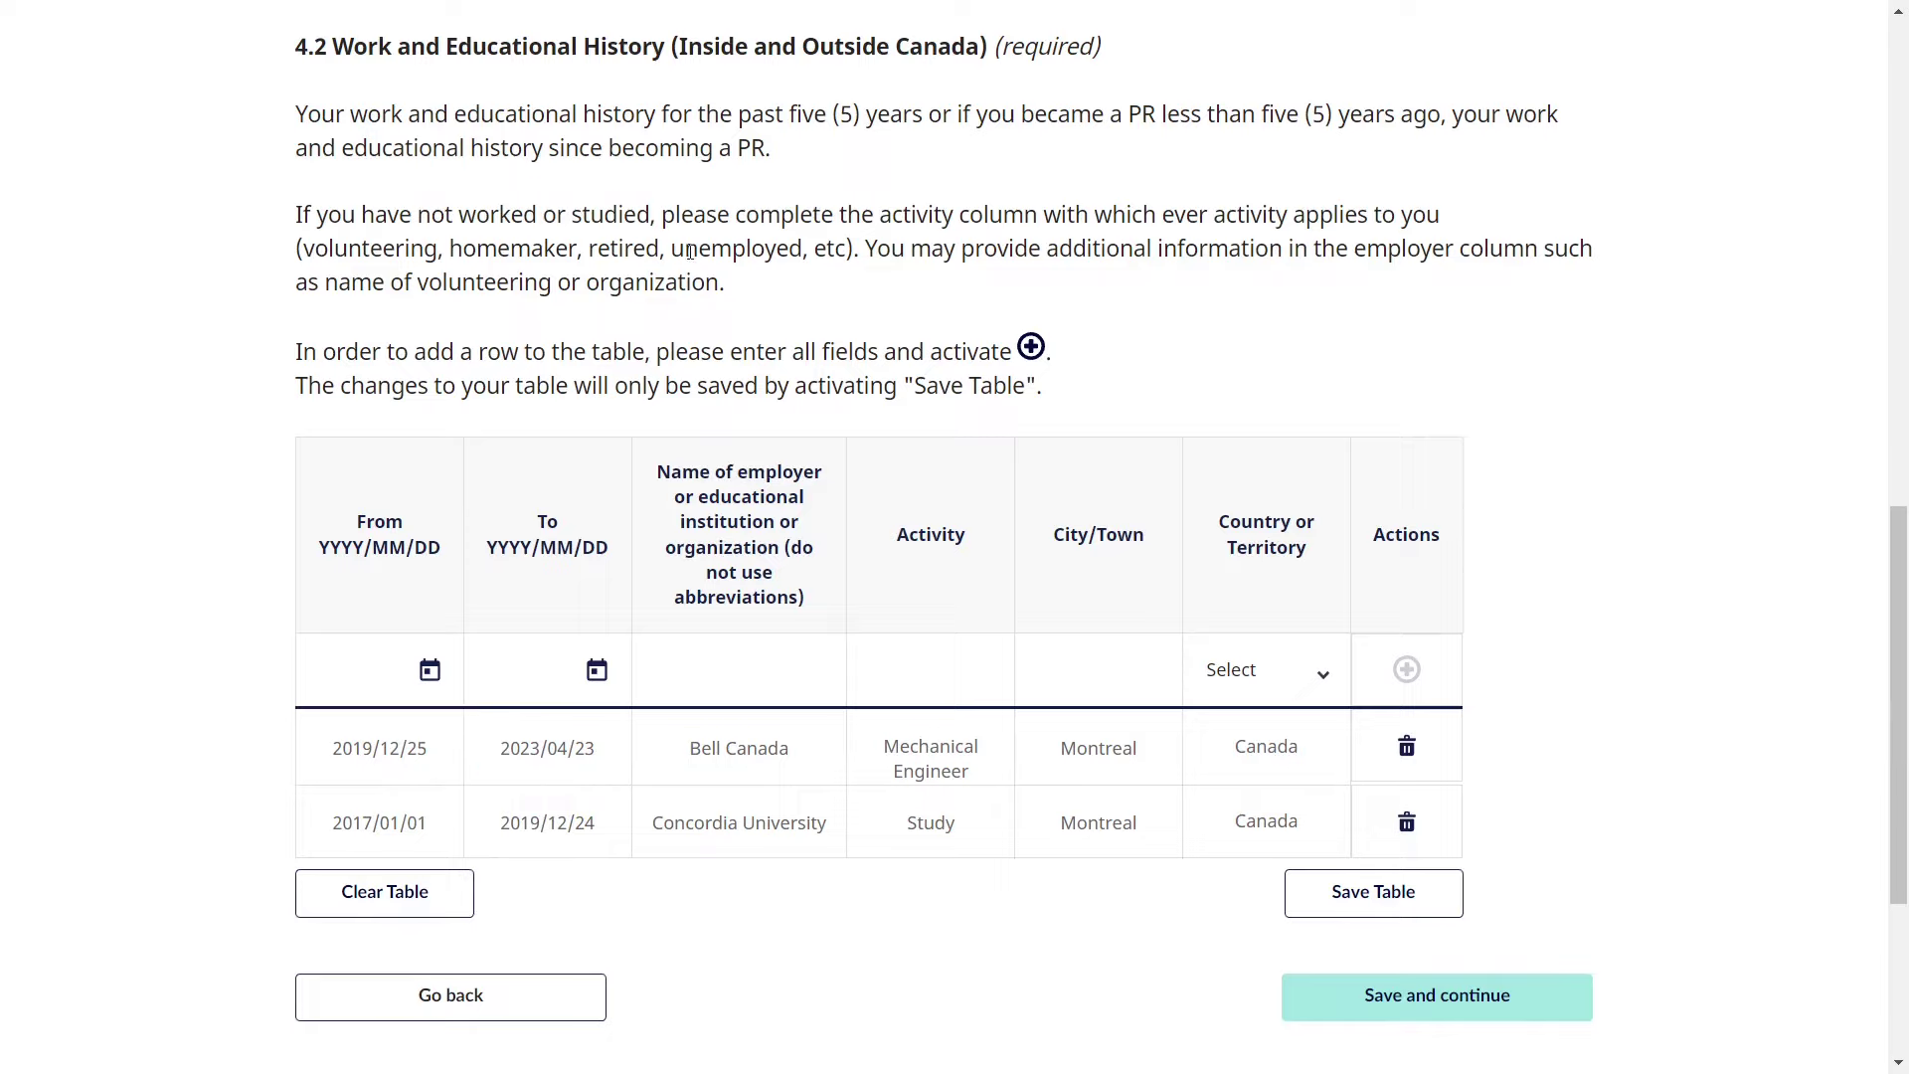
{"action": "left_click_drag", "start_coordinate": [671, 254], "coordinate": [811, 257]}
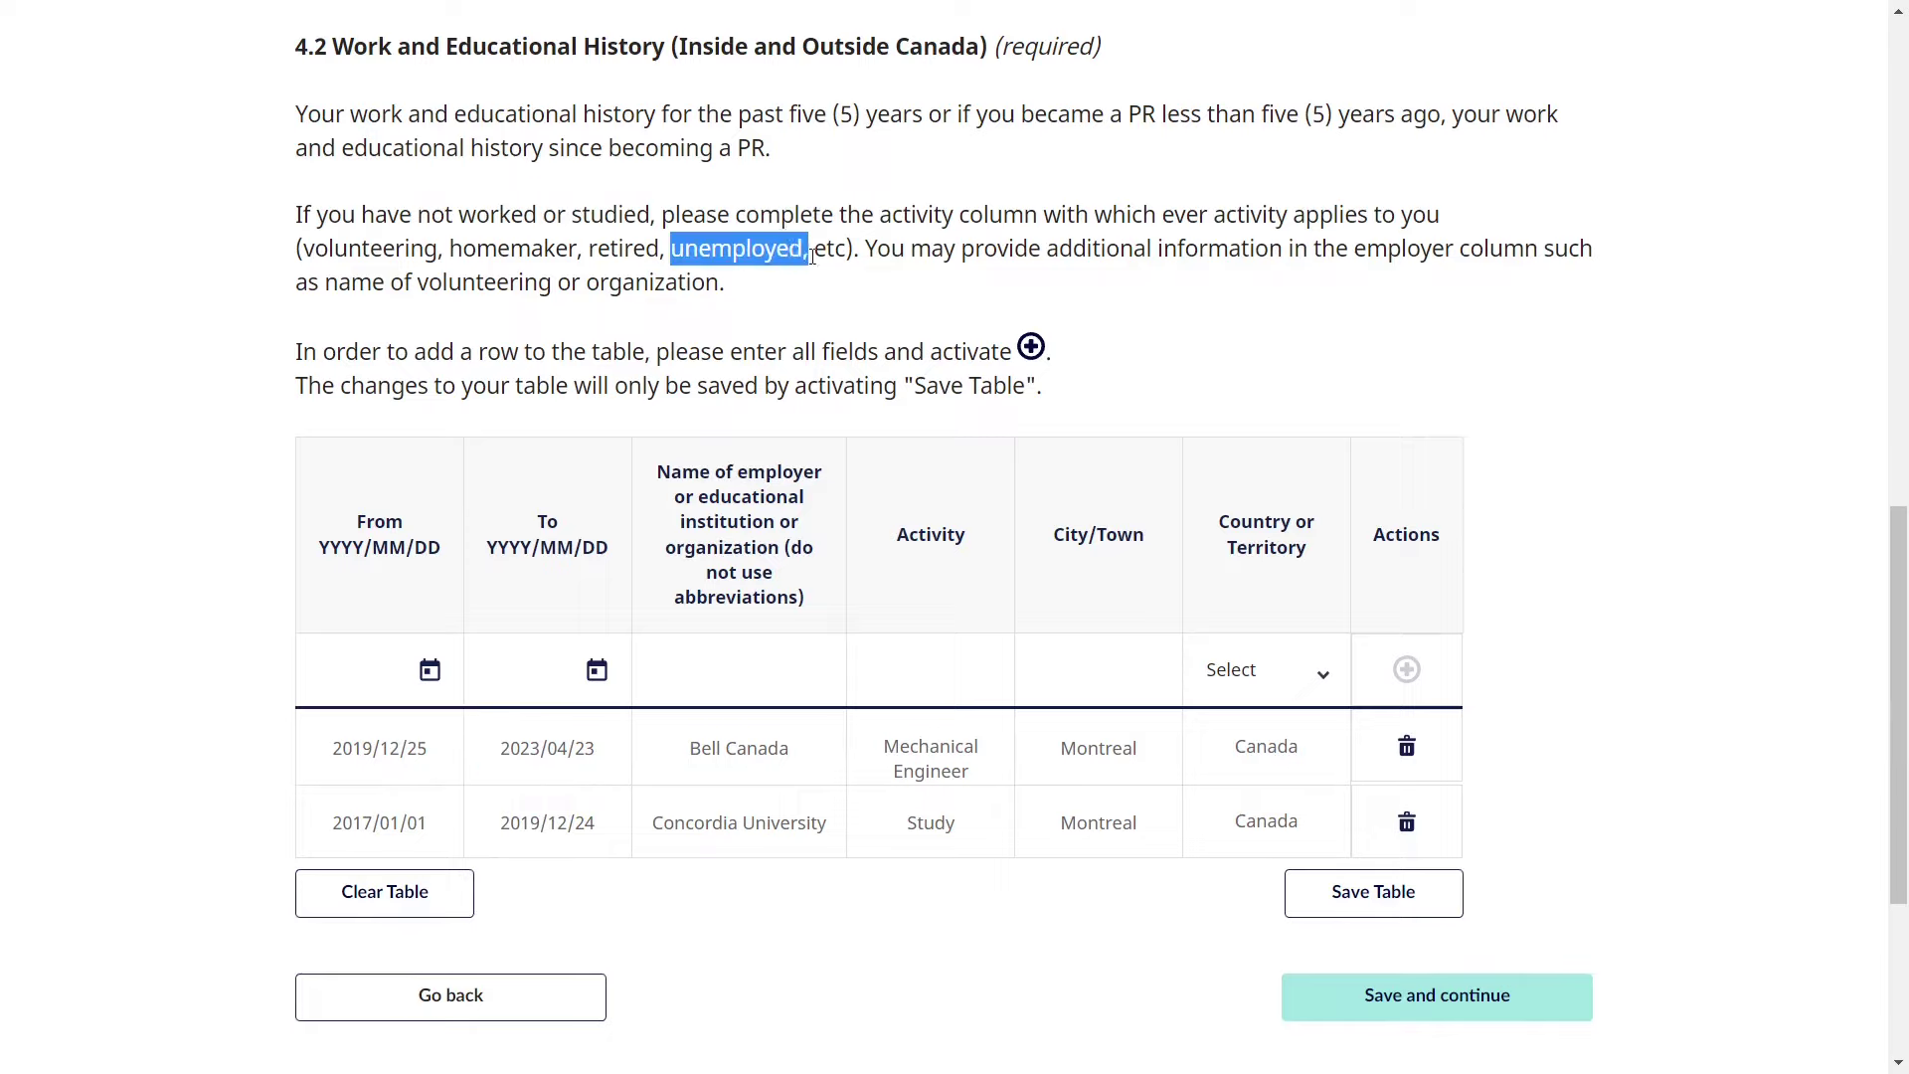
{"action": "double_click", "coordinate": [532, 254]}
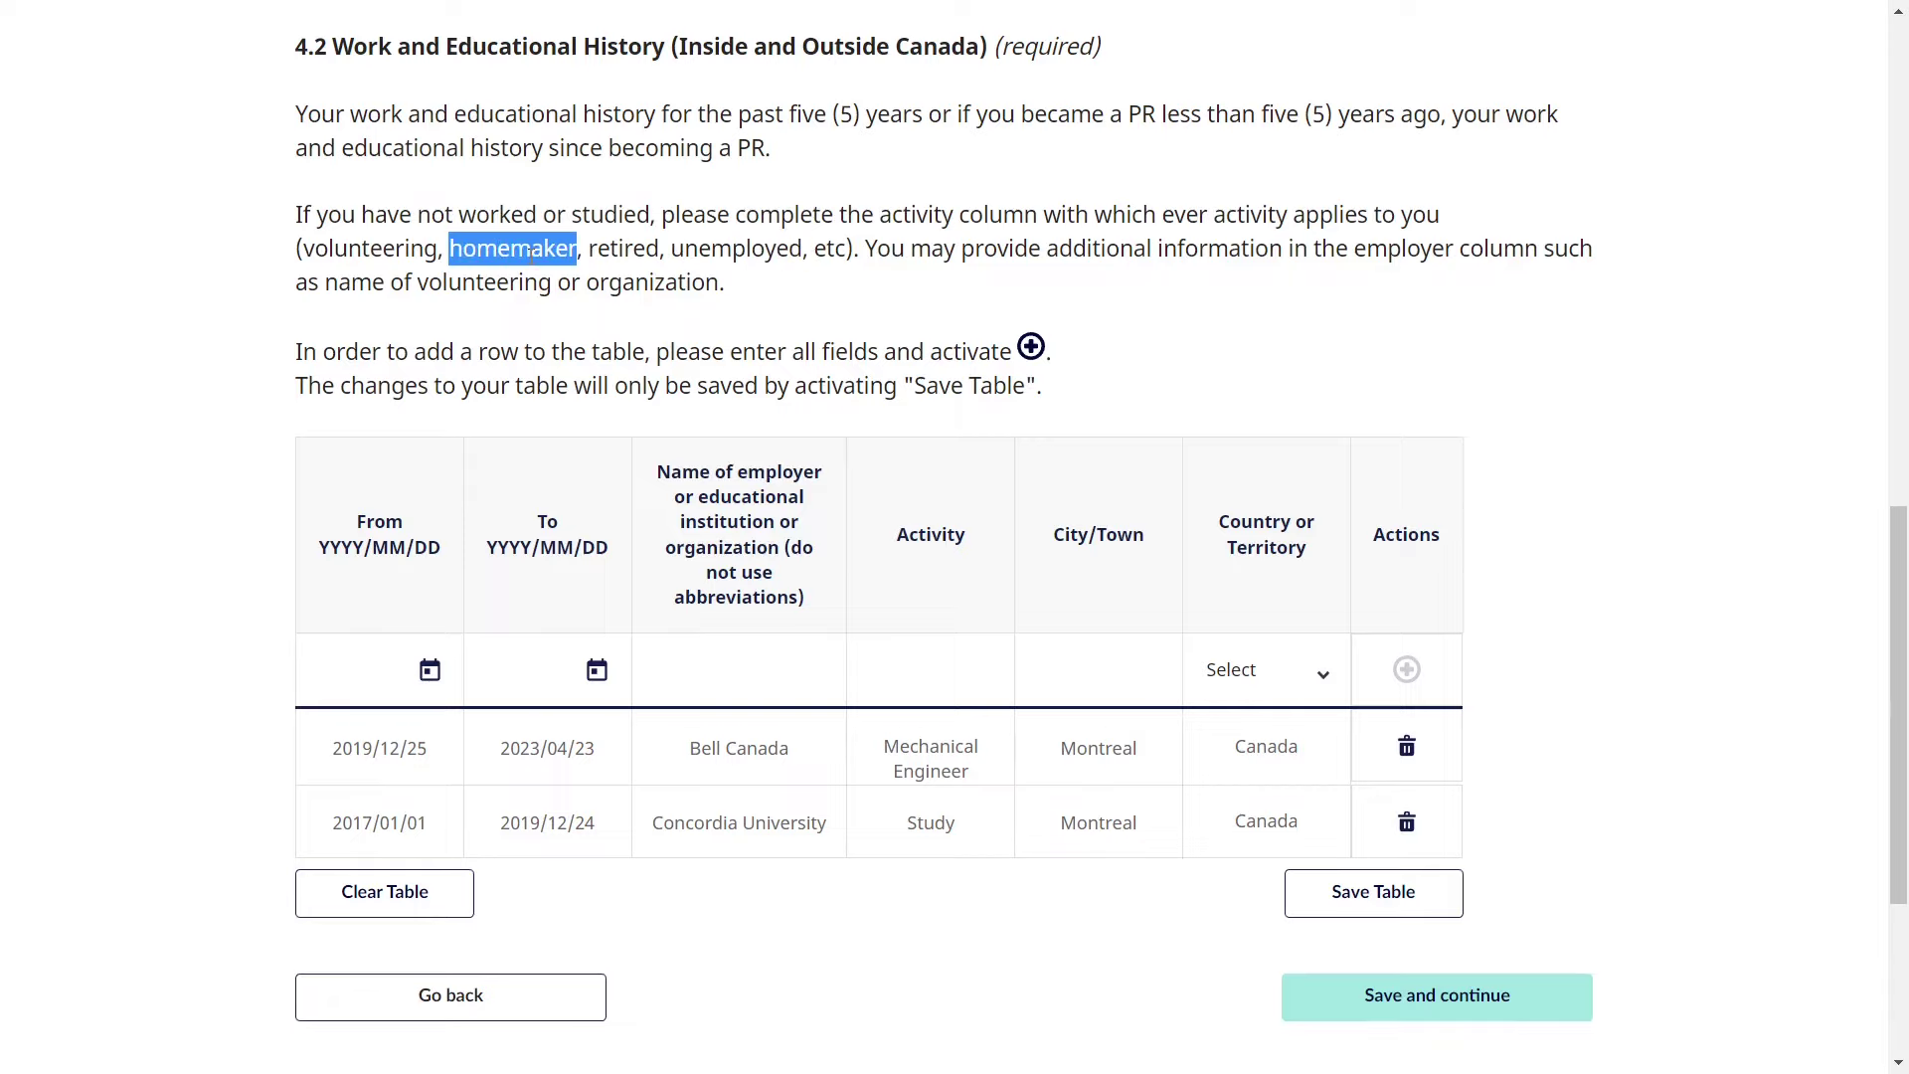
{"action": "double_click", "coordinate": [626, 252]}
{"action": "double_click", "coordinate": [406, 253]}
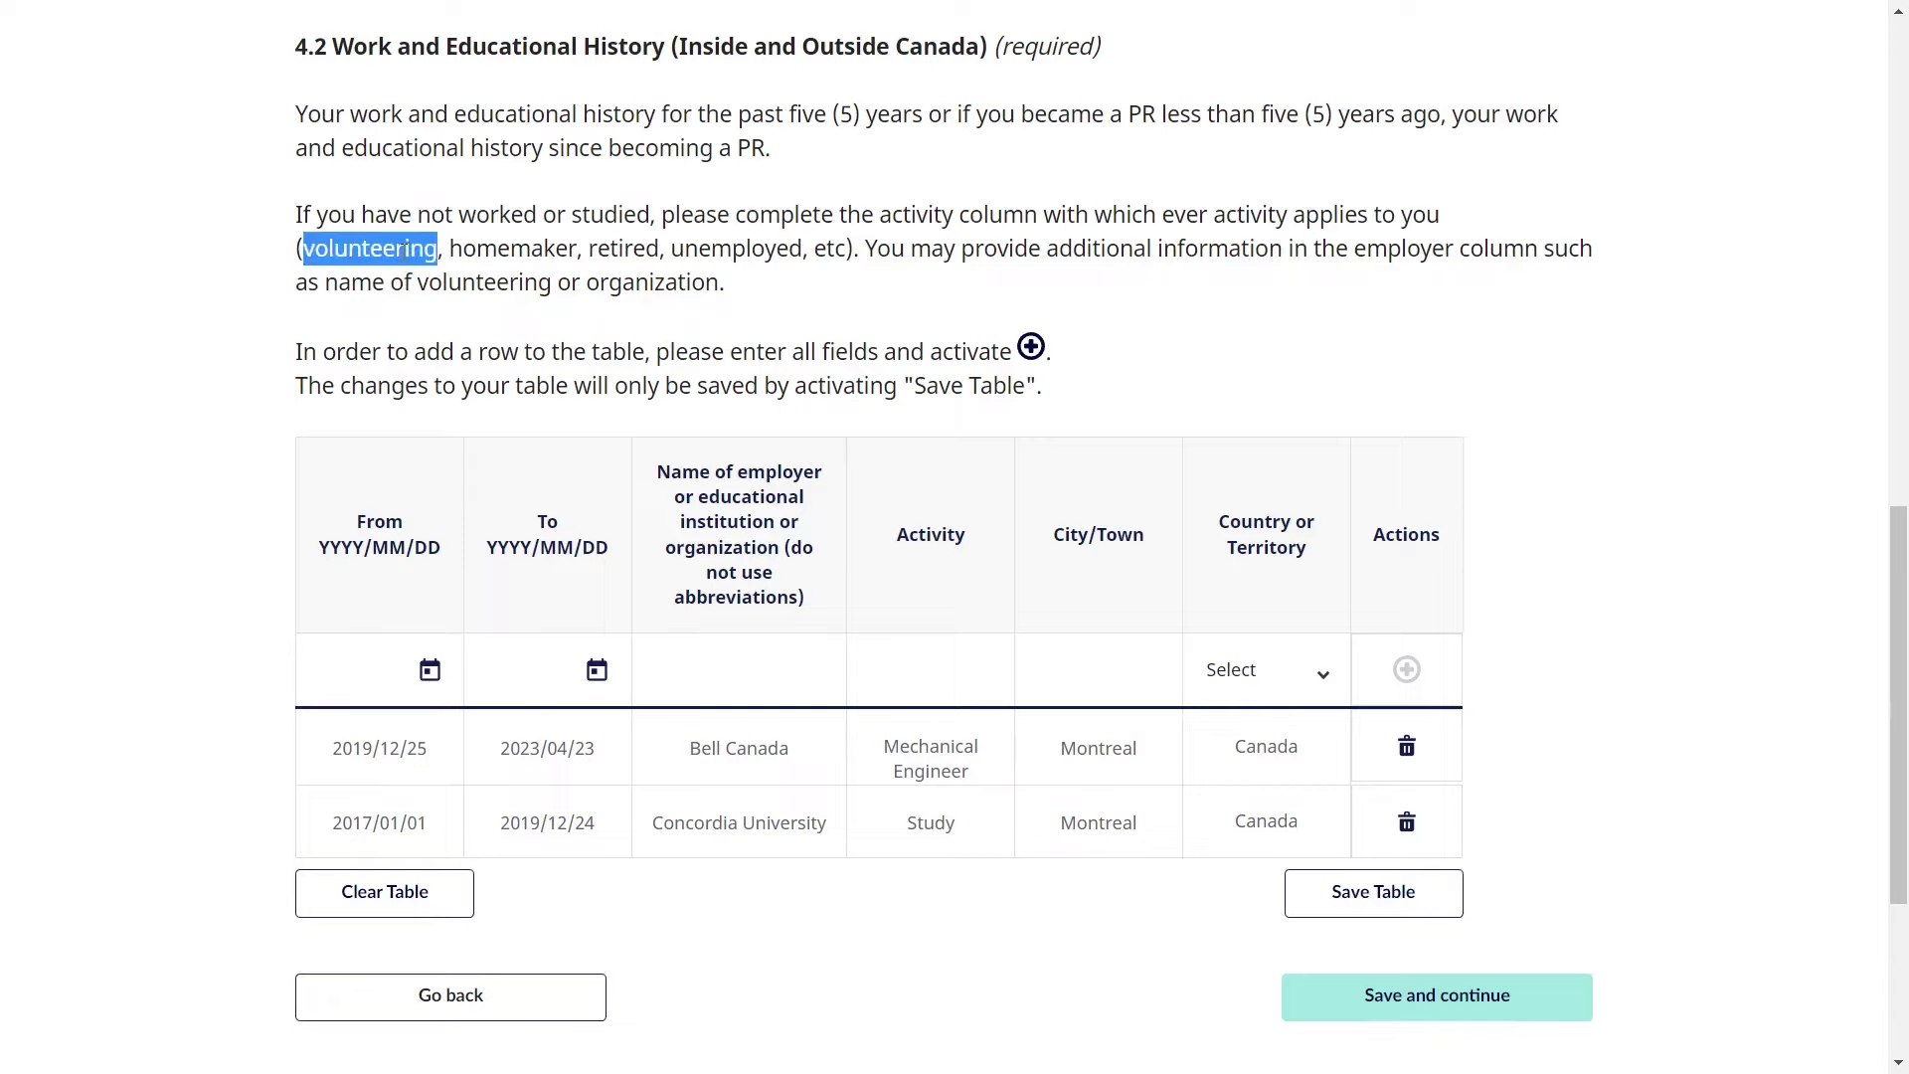
{"action": "left_click", "coordinate": [663, 538]}
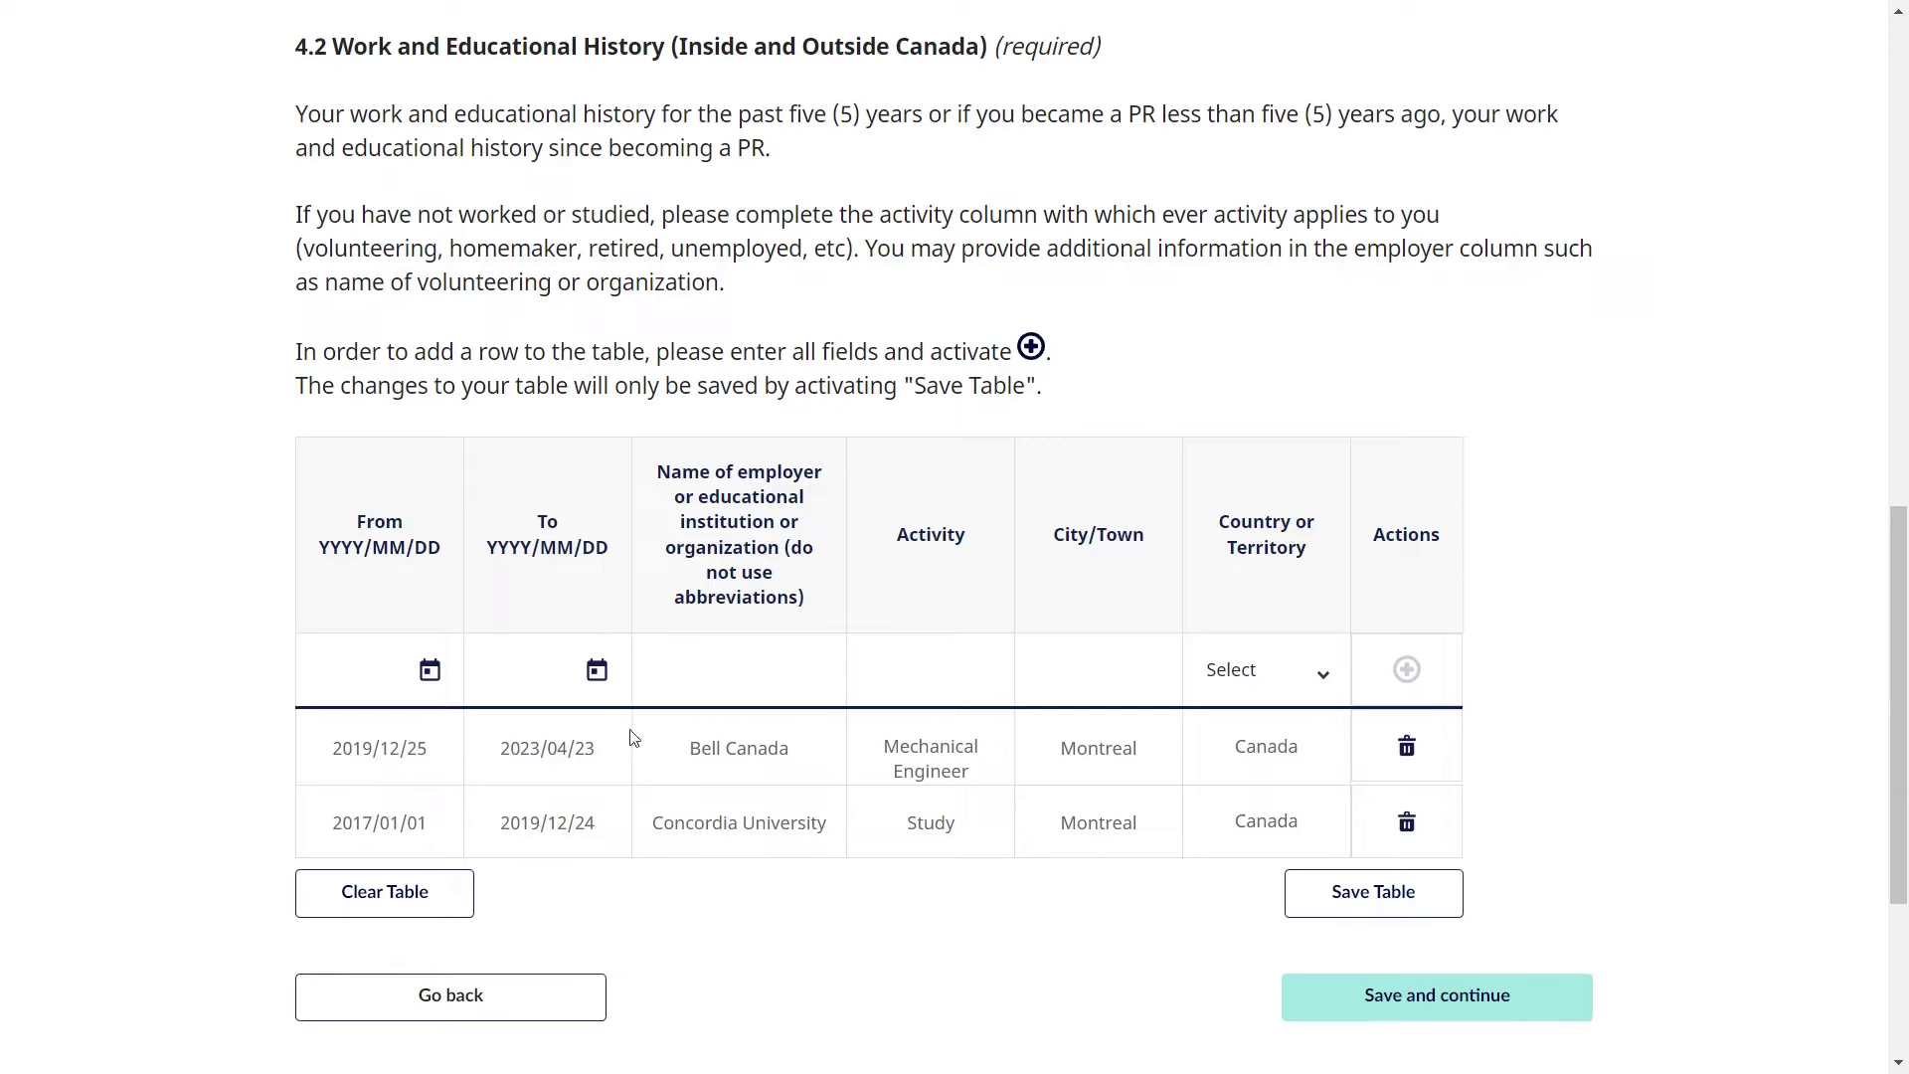
{"action": "left_click", "coordinate": [1333, 898]}
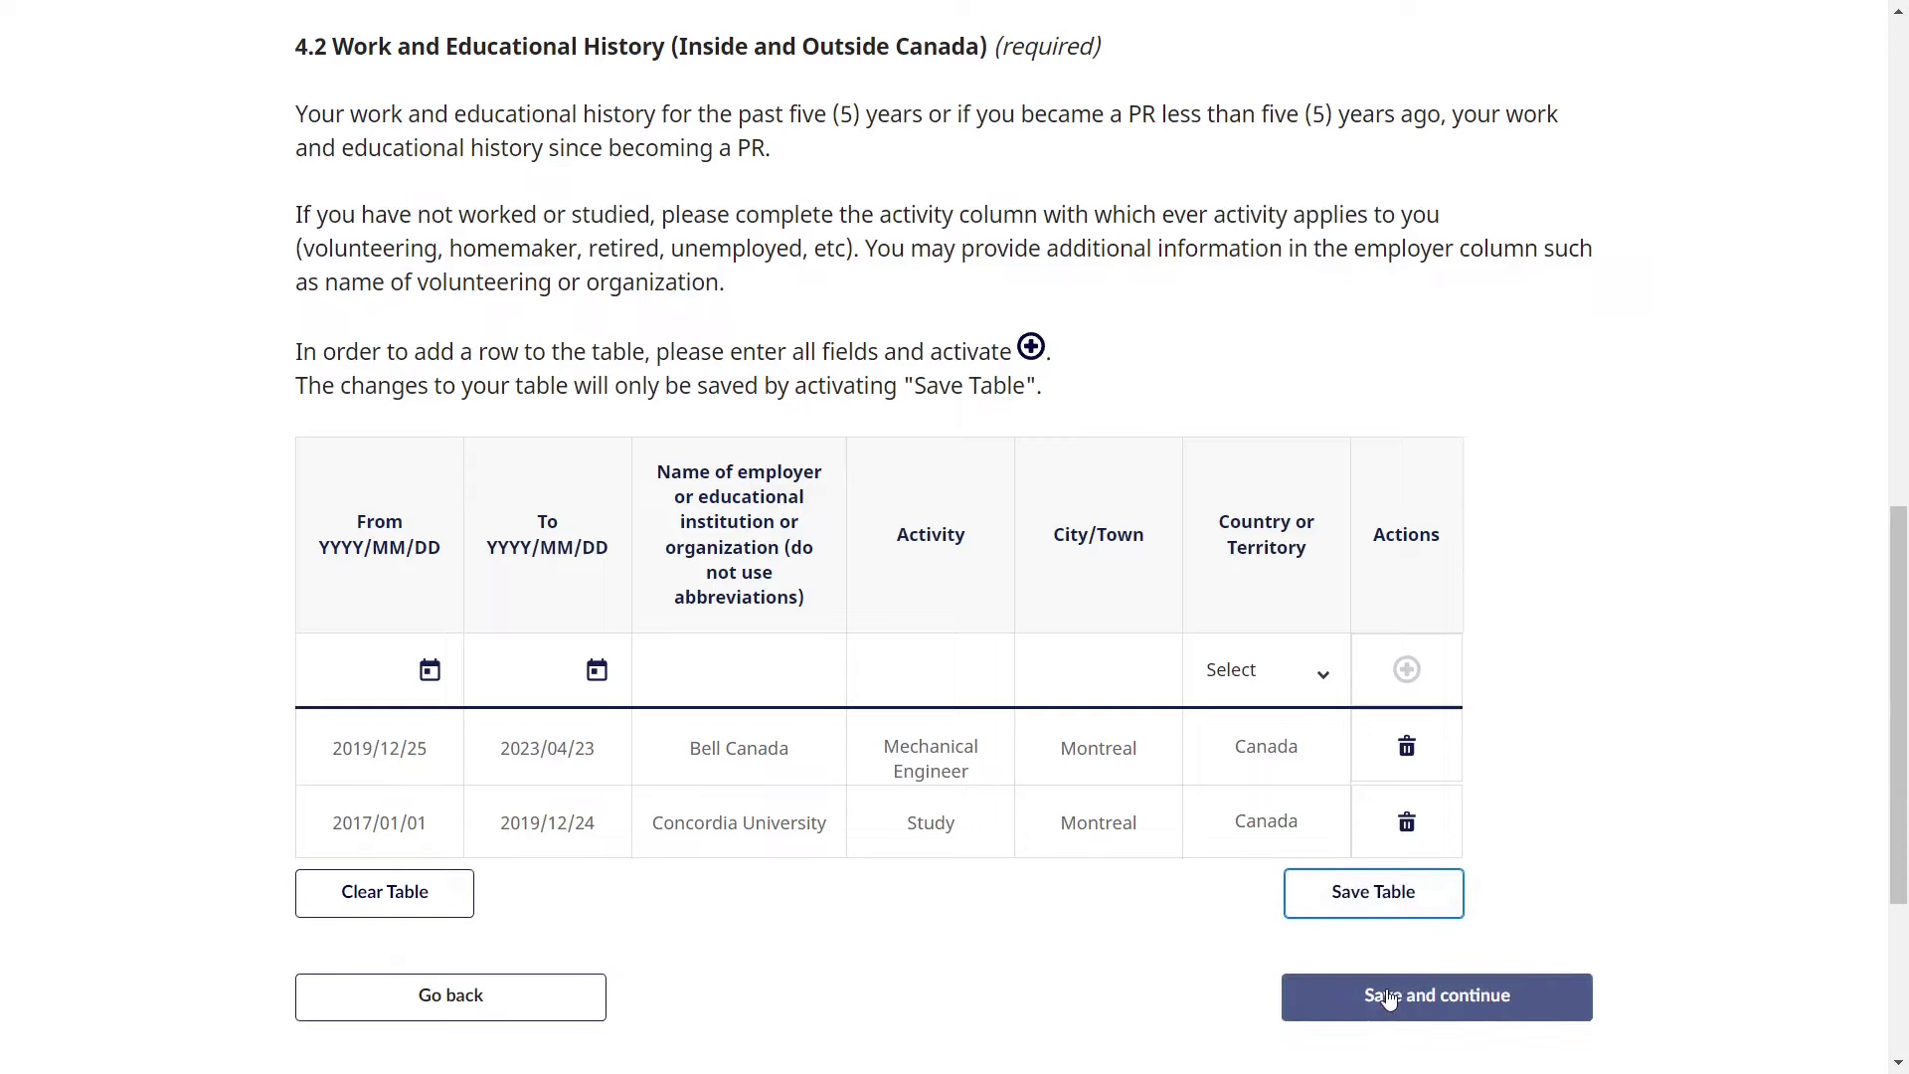
{"action": "left_click", "coordinate": [1389, 997]}
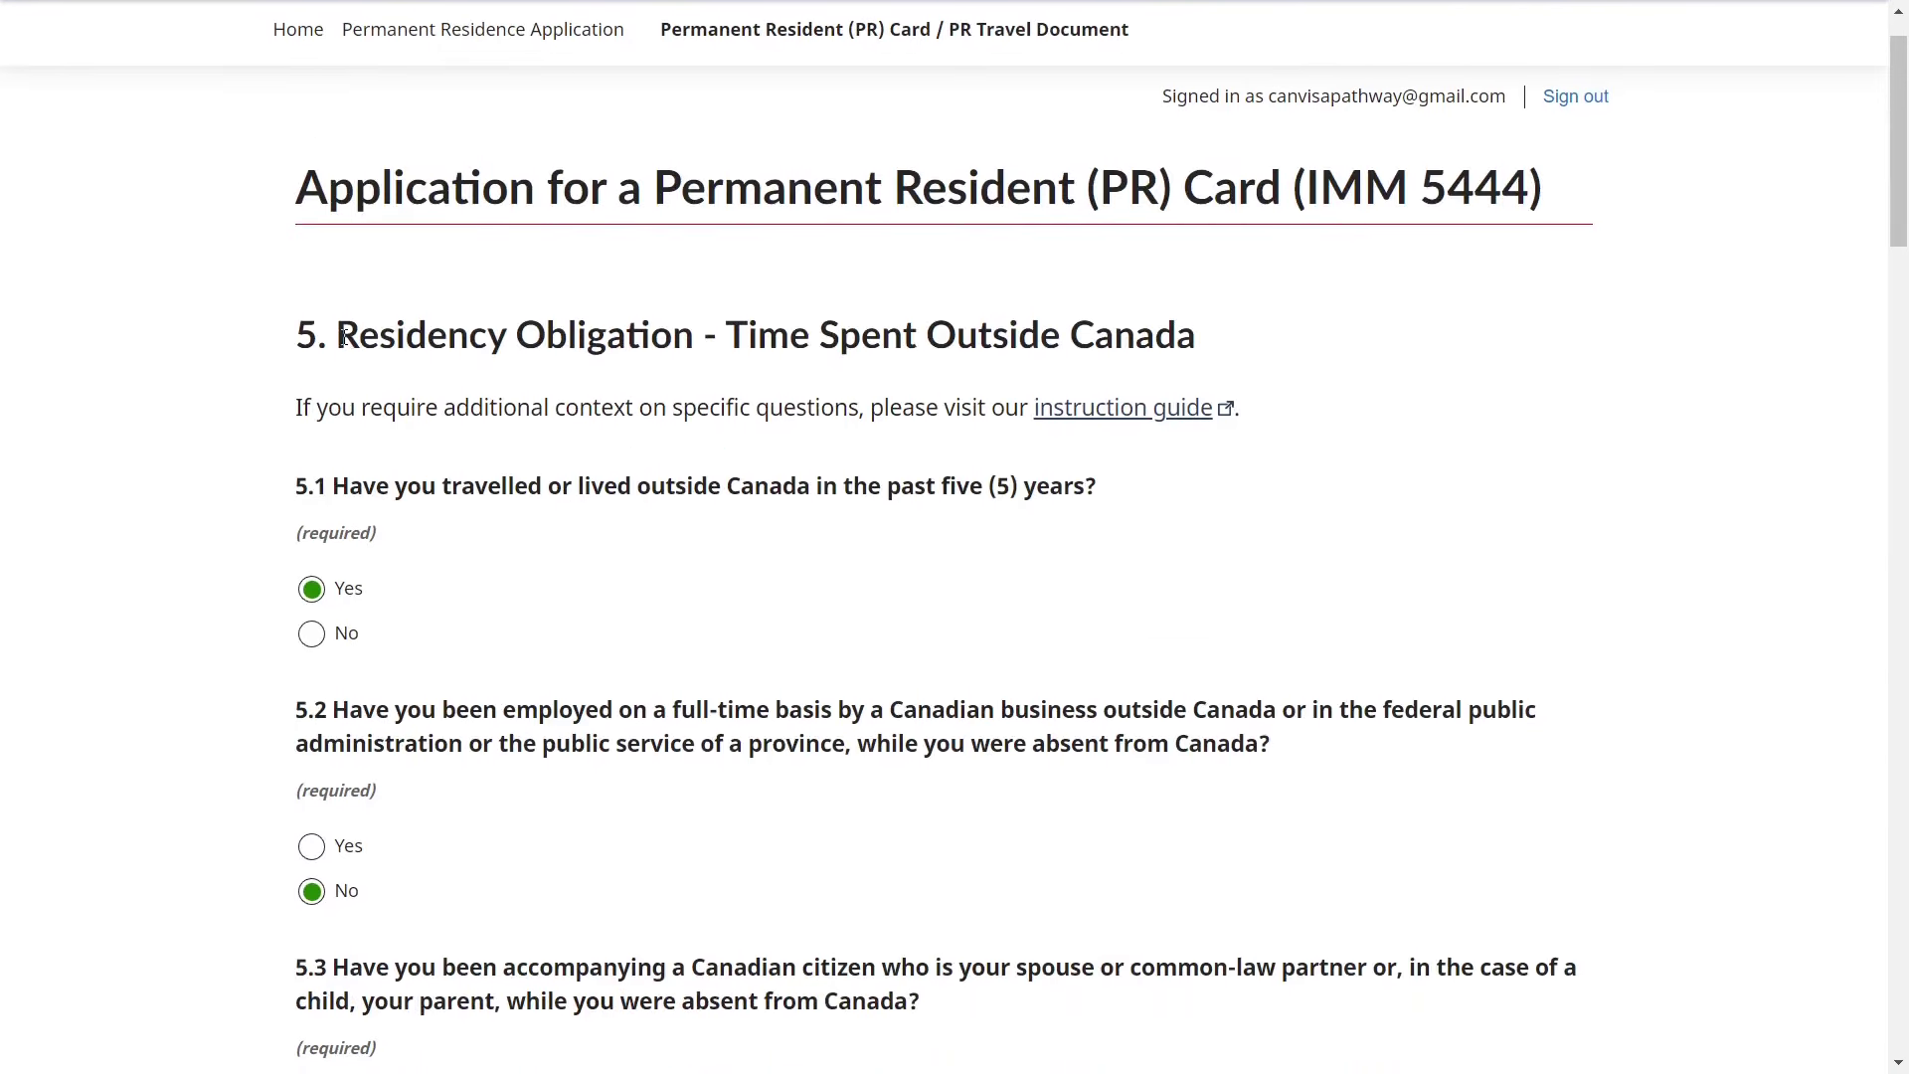
{"action": "left_click_drag", "start_coordinate": [341, 336], "coordinate": [1205, 350]}
{"action": "left_click", "coordinate": [853, 540]}
{"action": "scroll", "coordinate": [855, 540], "scroll_direction": "down", "scroll_amount": 1}
{"action": "scroll", "coordinate": [855, 540], "scroll_direction": "down", "scroll_amount": 1}
{"action": "left_click_drag", "start_coordinate": [449, 224], "coordinate": [1111, 241]}
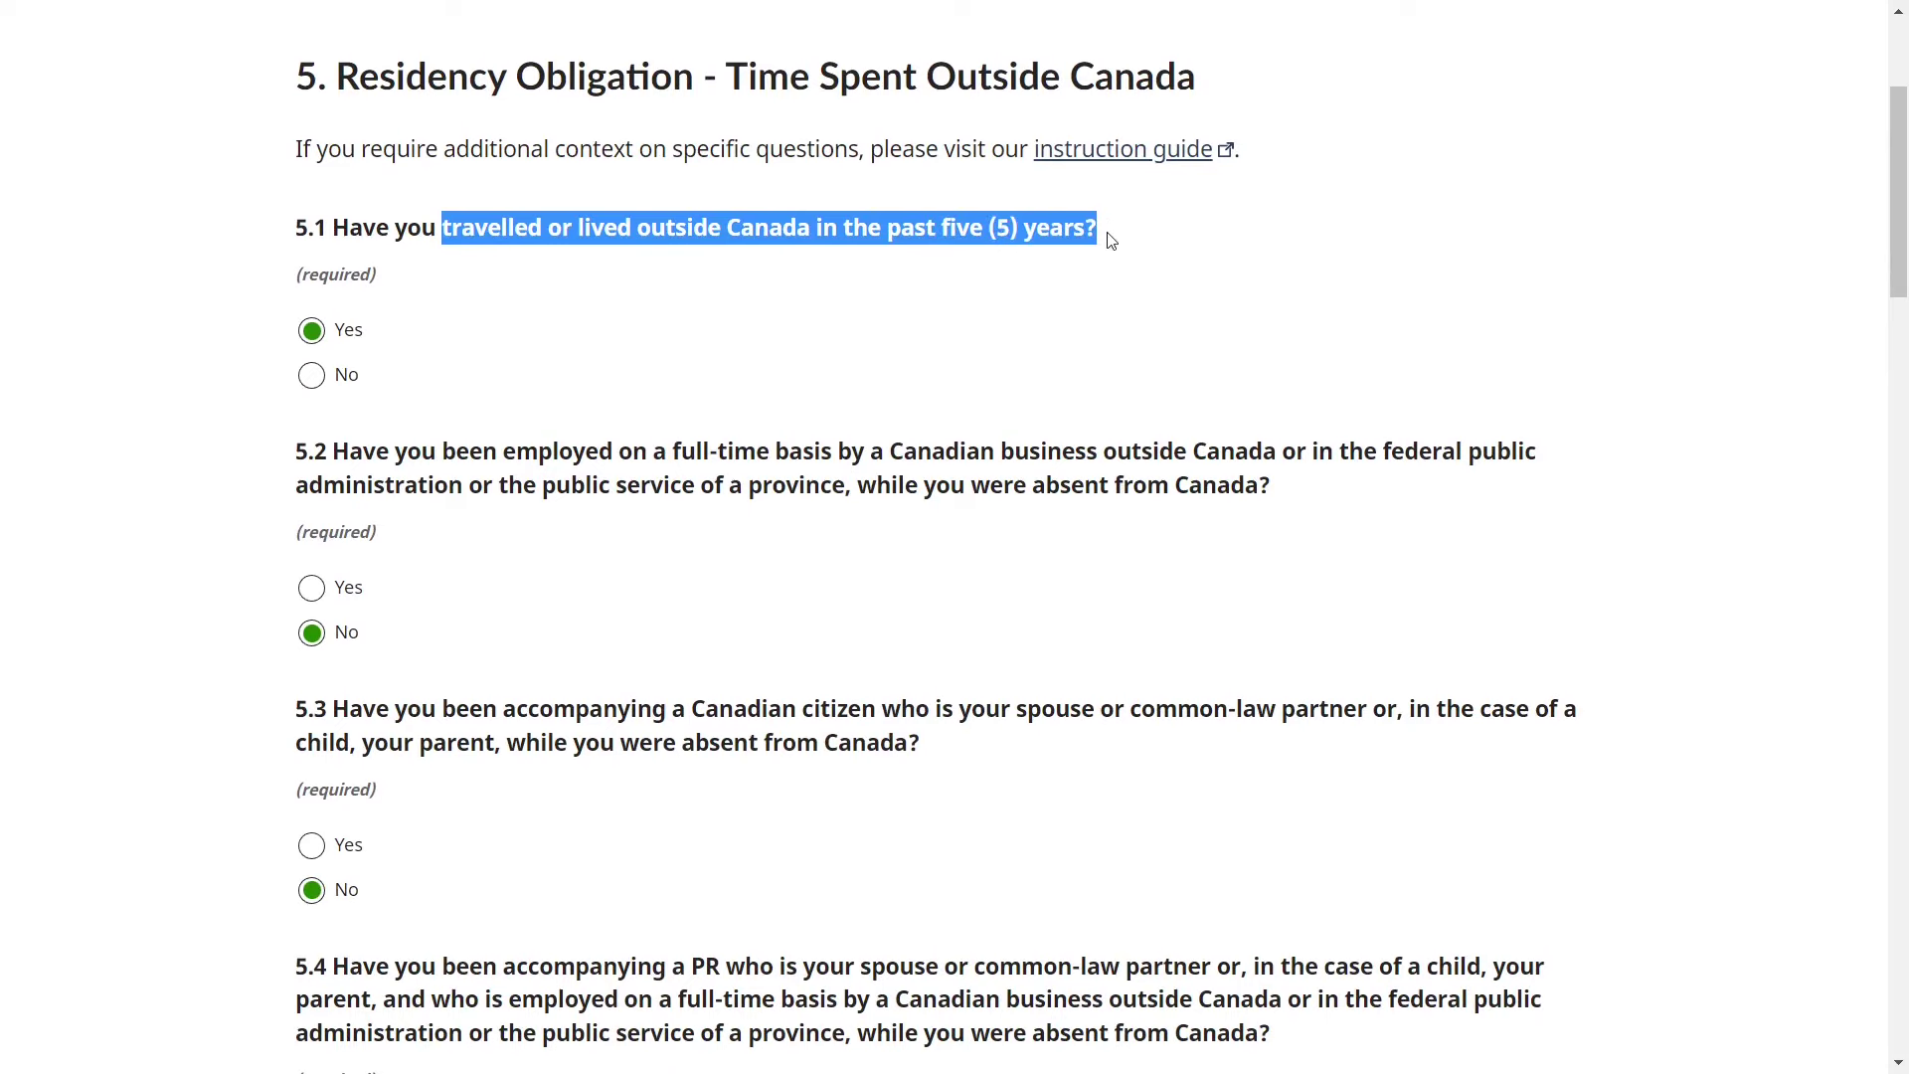
{"action": "left_click", "coordinate": [632, 444]}
{"action": "scroll", "coordinate": [633, 444], "scroll_direction": "down", "scroll_amount": 1}
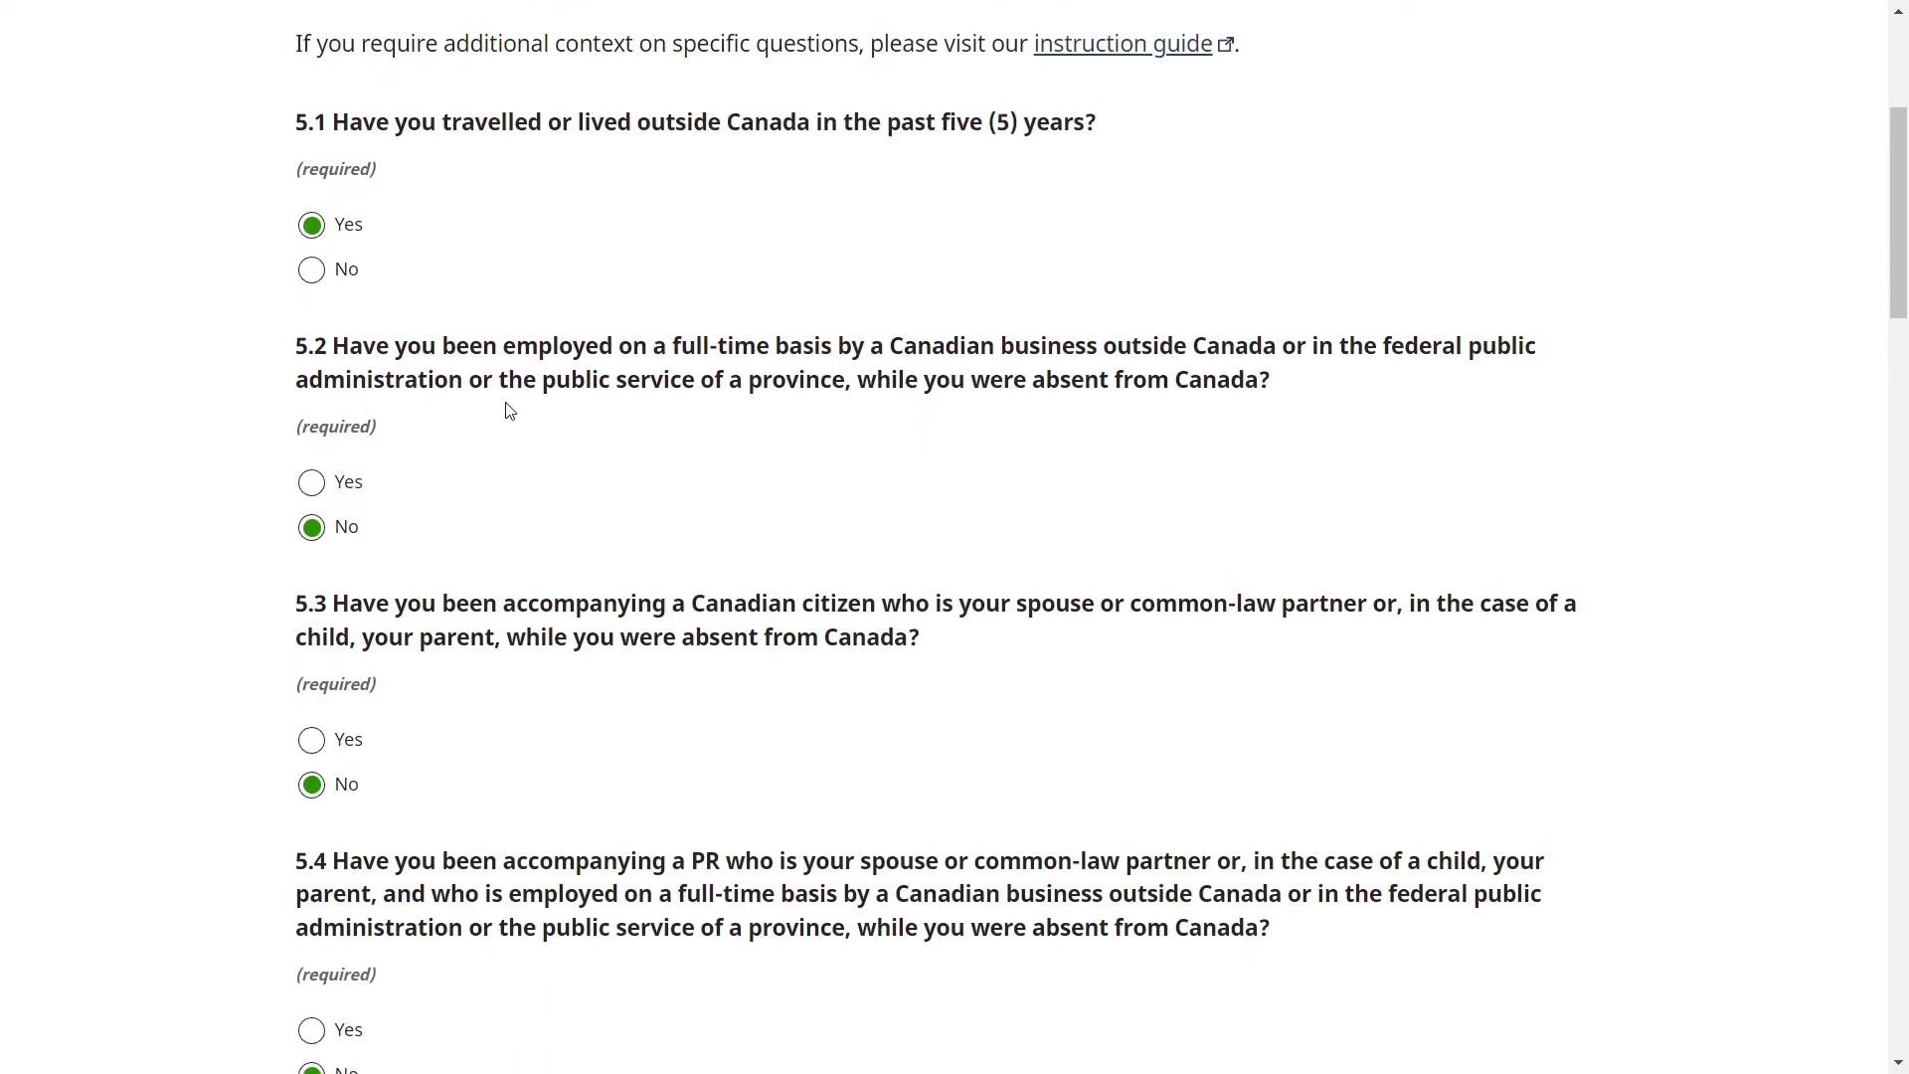
{"action": "scroll", "coordinate": [508, 410], "scroll_direction": "down", "scroll_amount": 1}
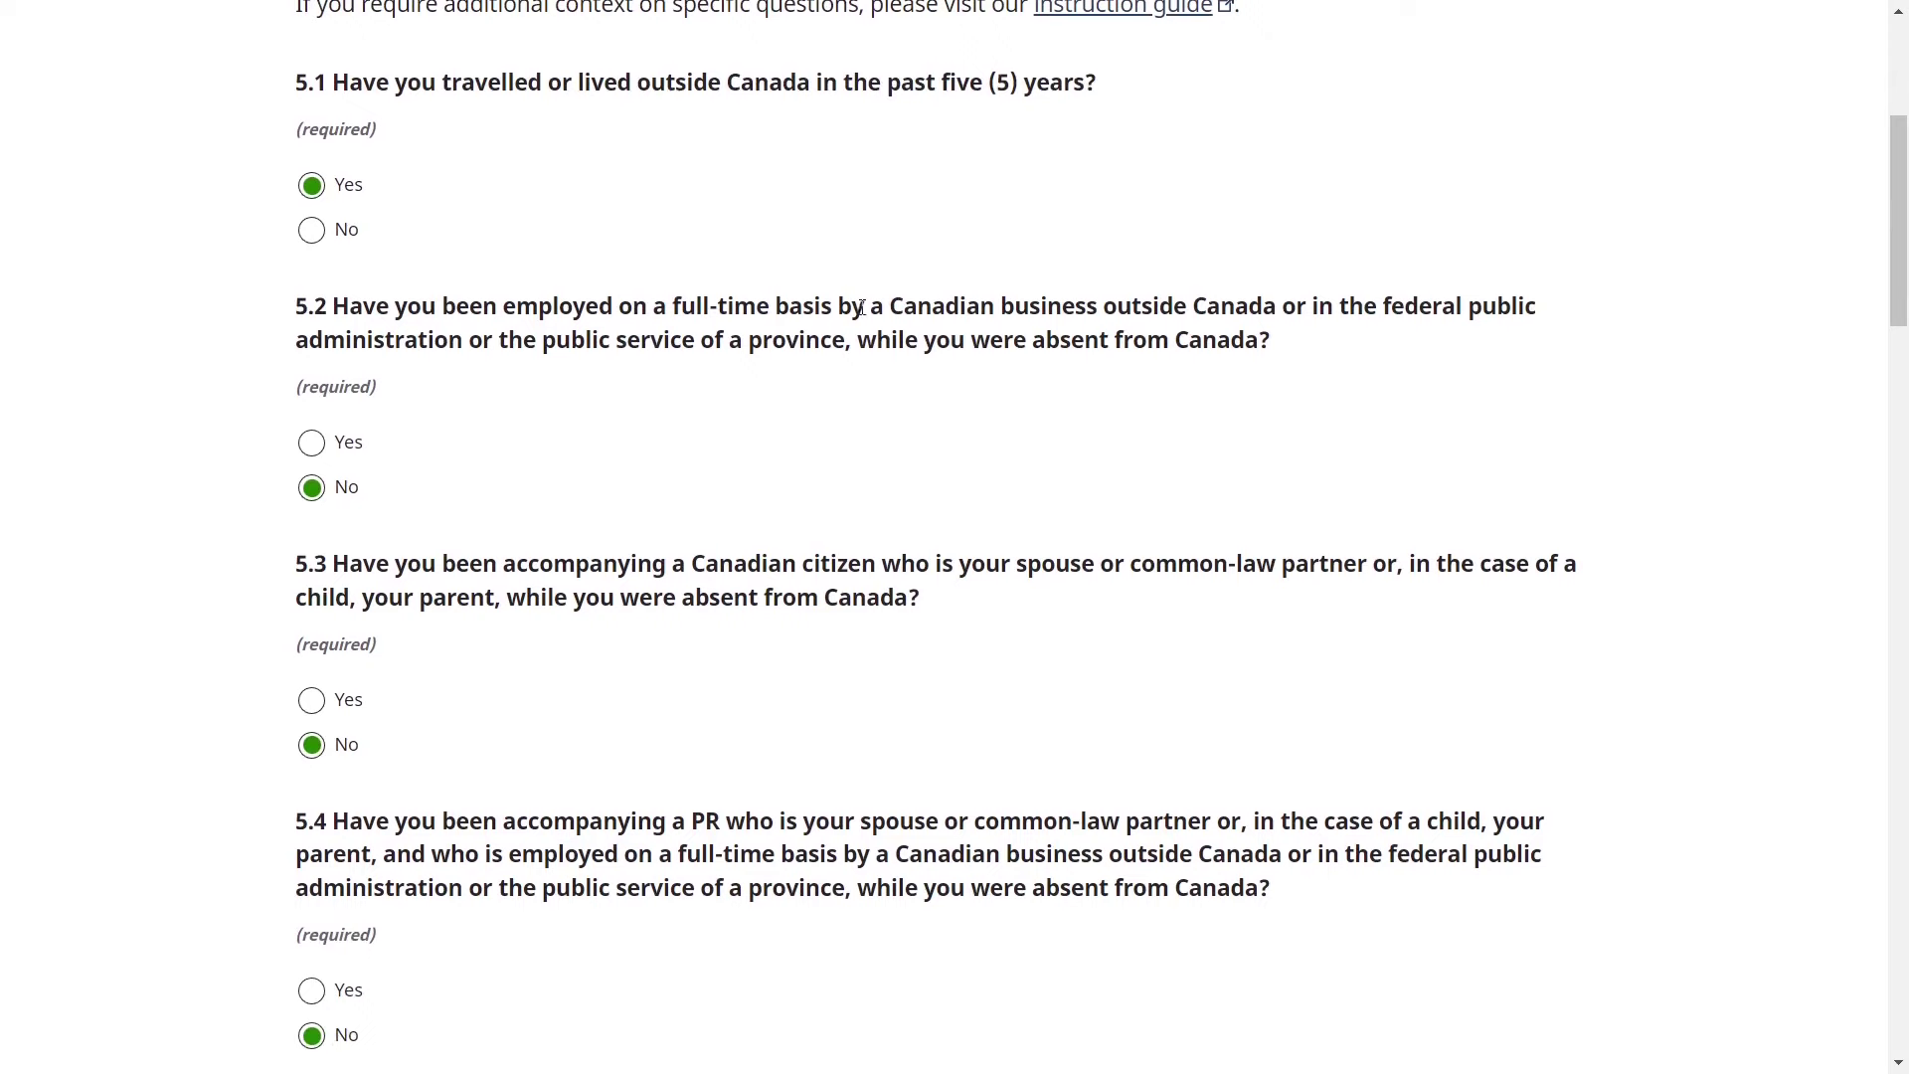
{"action": "left_click_drag", "start_coordinate": [898, 299], "coordinate": [1441, 311]}
{"action": "left_click", "coordinate": [745, 473]}
{"action": "scroll", "coordinate": [750, 473], "scroll_direction": "down", "scroll_amount": 2}
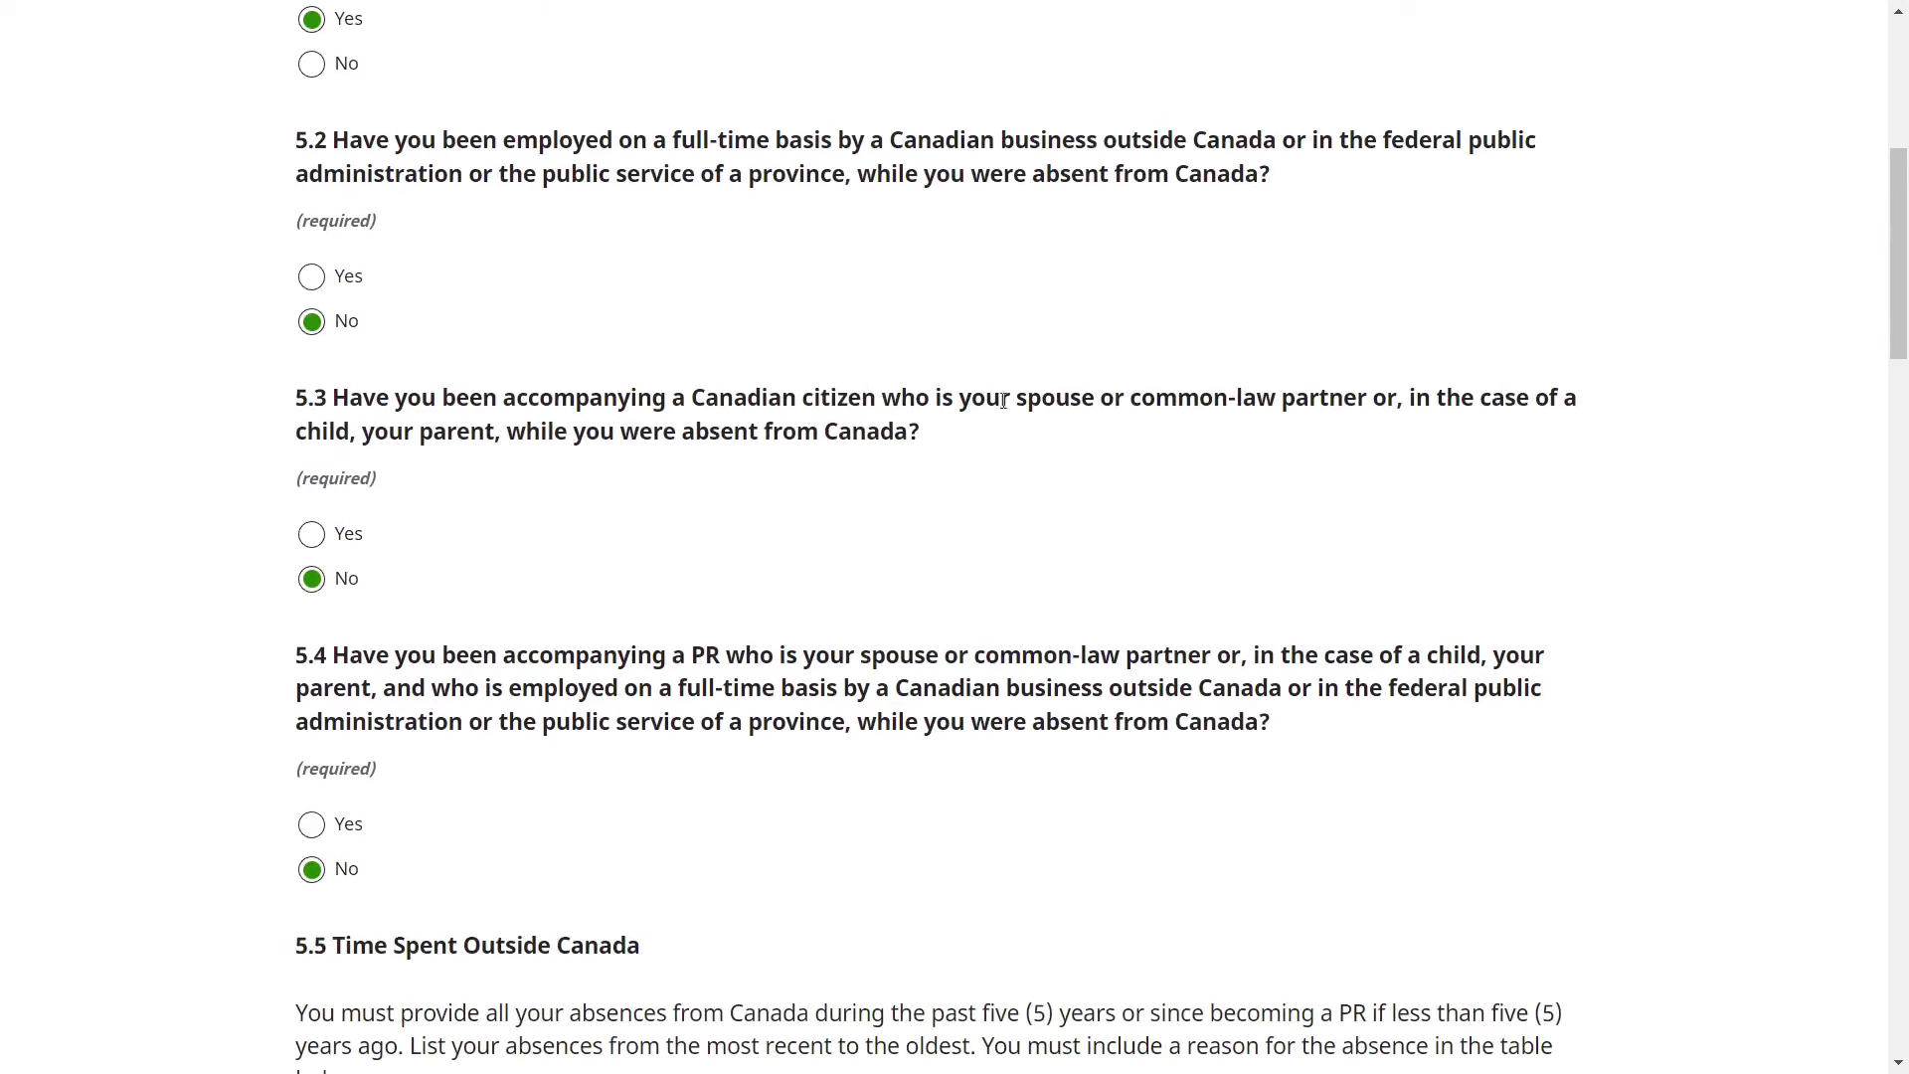
{"action": "left_click_drag", "start_coordinate": [960, 398], "coordinate": [858, 434]}
{"action": "left_click", "coordinate": [703, 522]}
{"action": "scroll", "coordinate": [703, 522], "scroll_direction": "down", "scroll_amount": 1}
{"action": "scroll", "coordinate": [1354, 426], "scroll_direction": "up", "scroll_amount": 1}
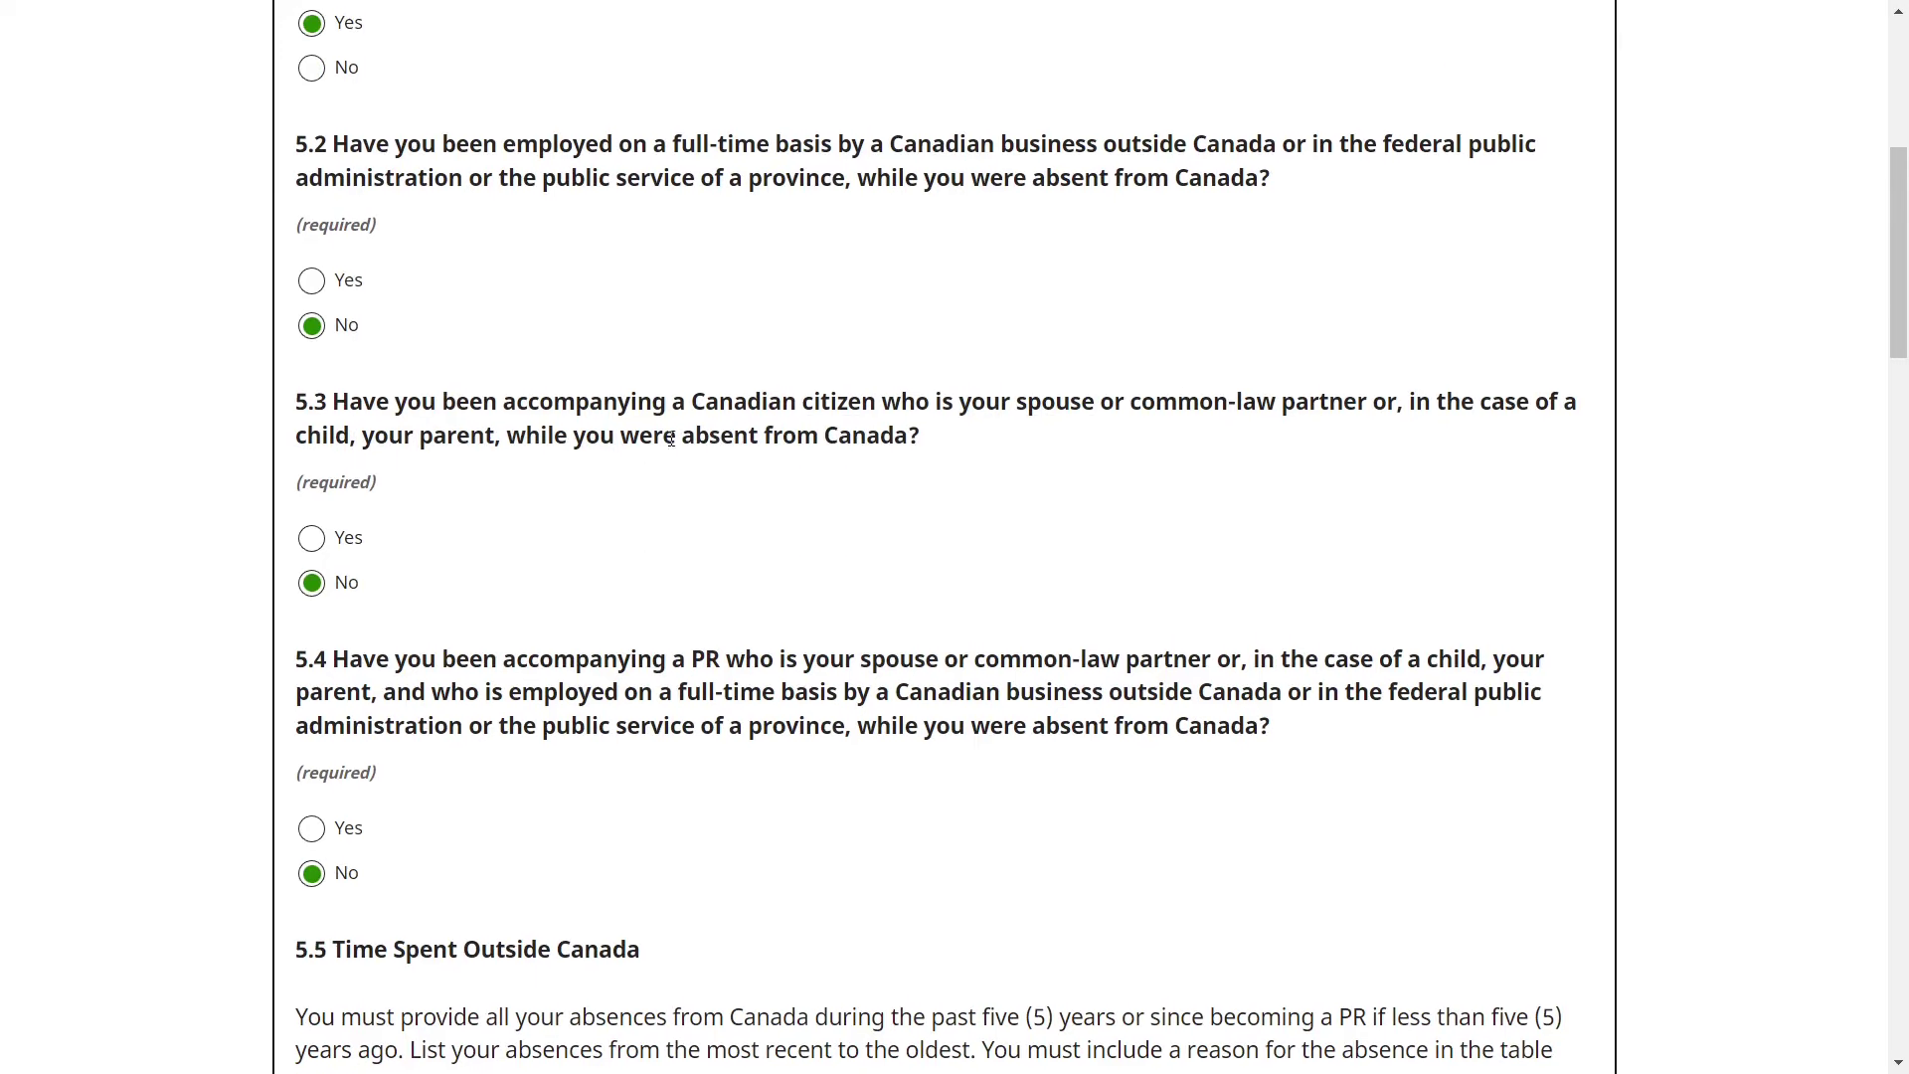
{"action": "left_click_drag", "start_coordinate": [327, 659], "coordinate": [1282, 691]}
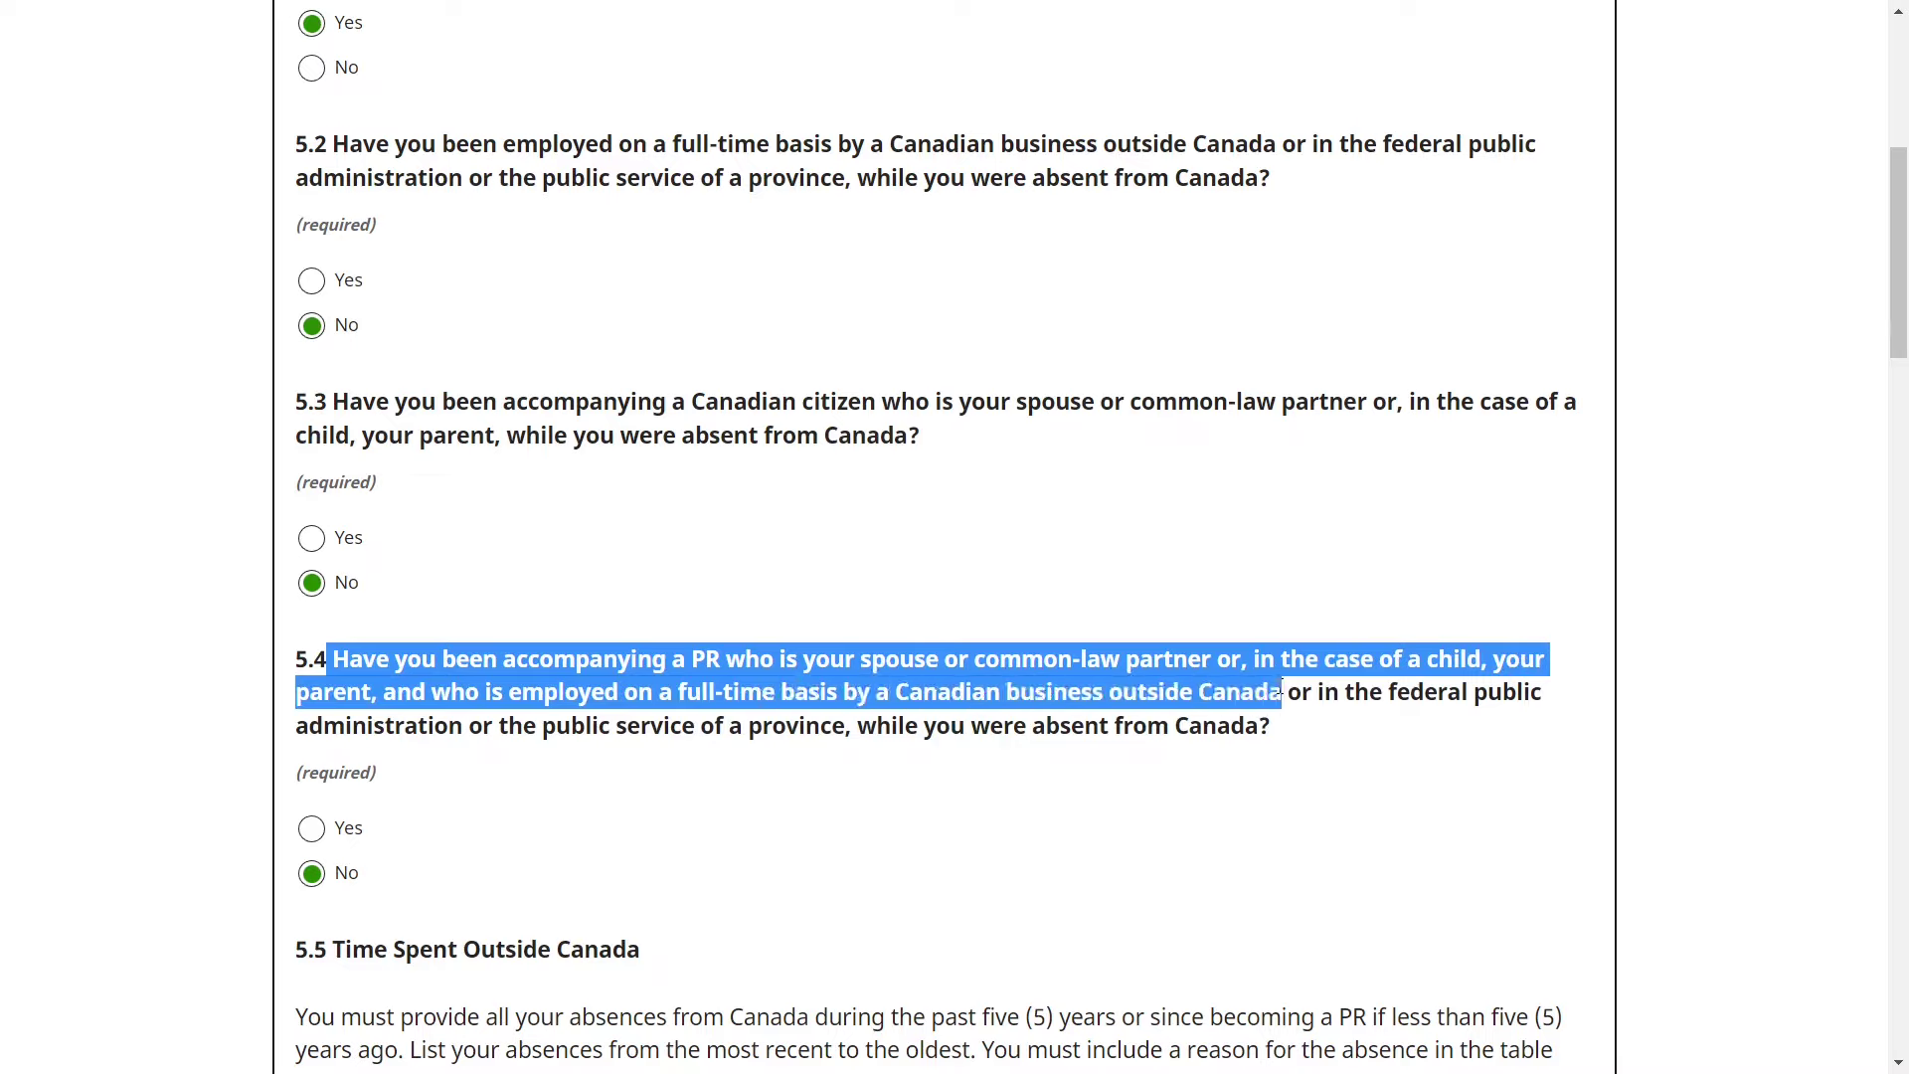
{"action": "left_click", "coordinate": [1034, 693]}
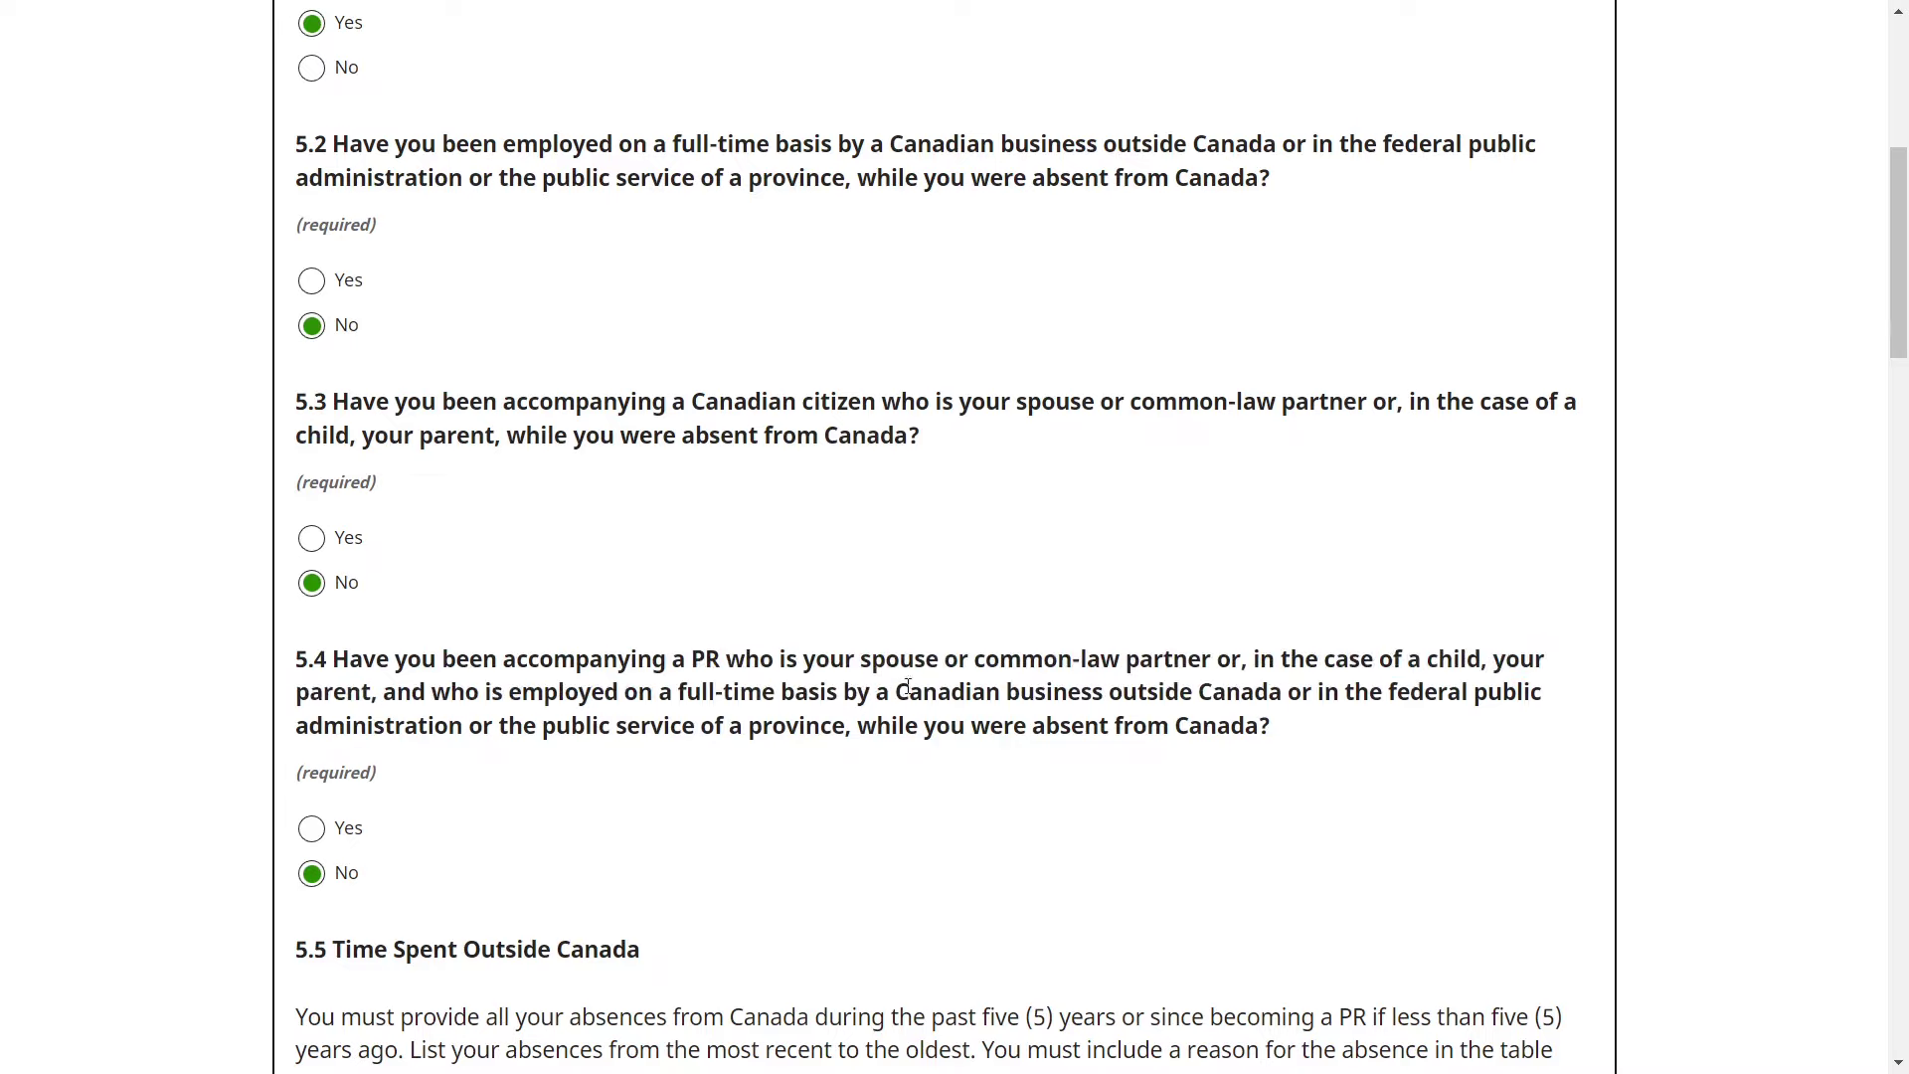
{"action": "left_click_drag", "start_coordinate": [901, 692], "coordinate": [1283, 693]}
{"action": "left_click", "coordinate": [621, 877]}
{"action": "scroll", "coordinate": [622, 877], "scroll_direction": "down", "scroll_amount": 4}
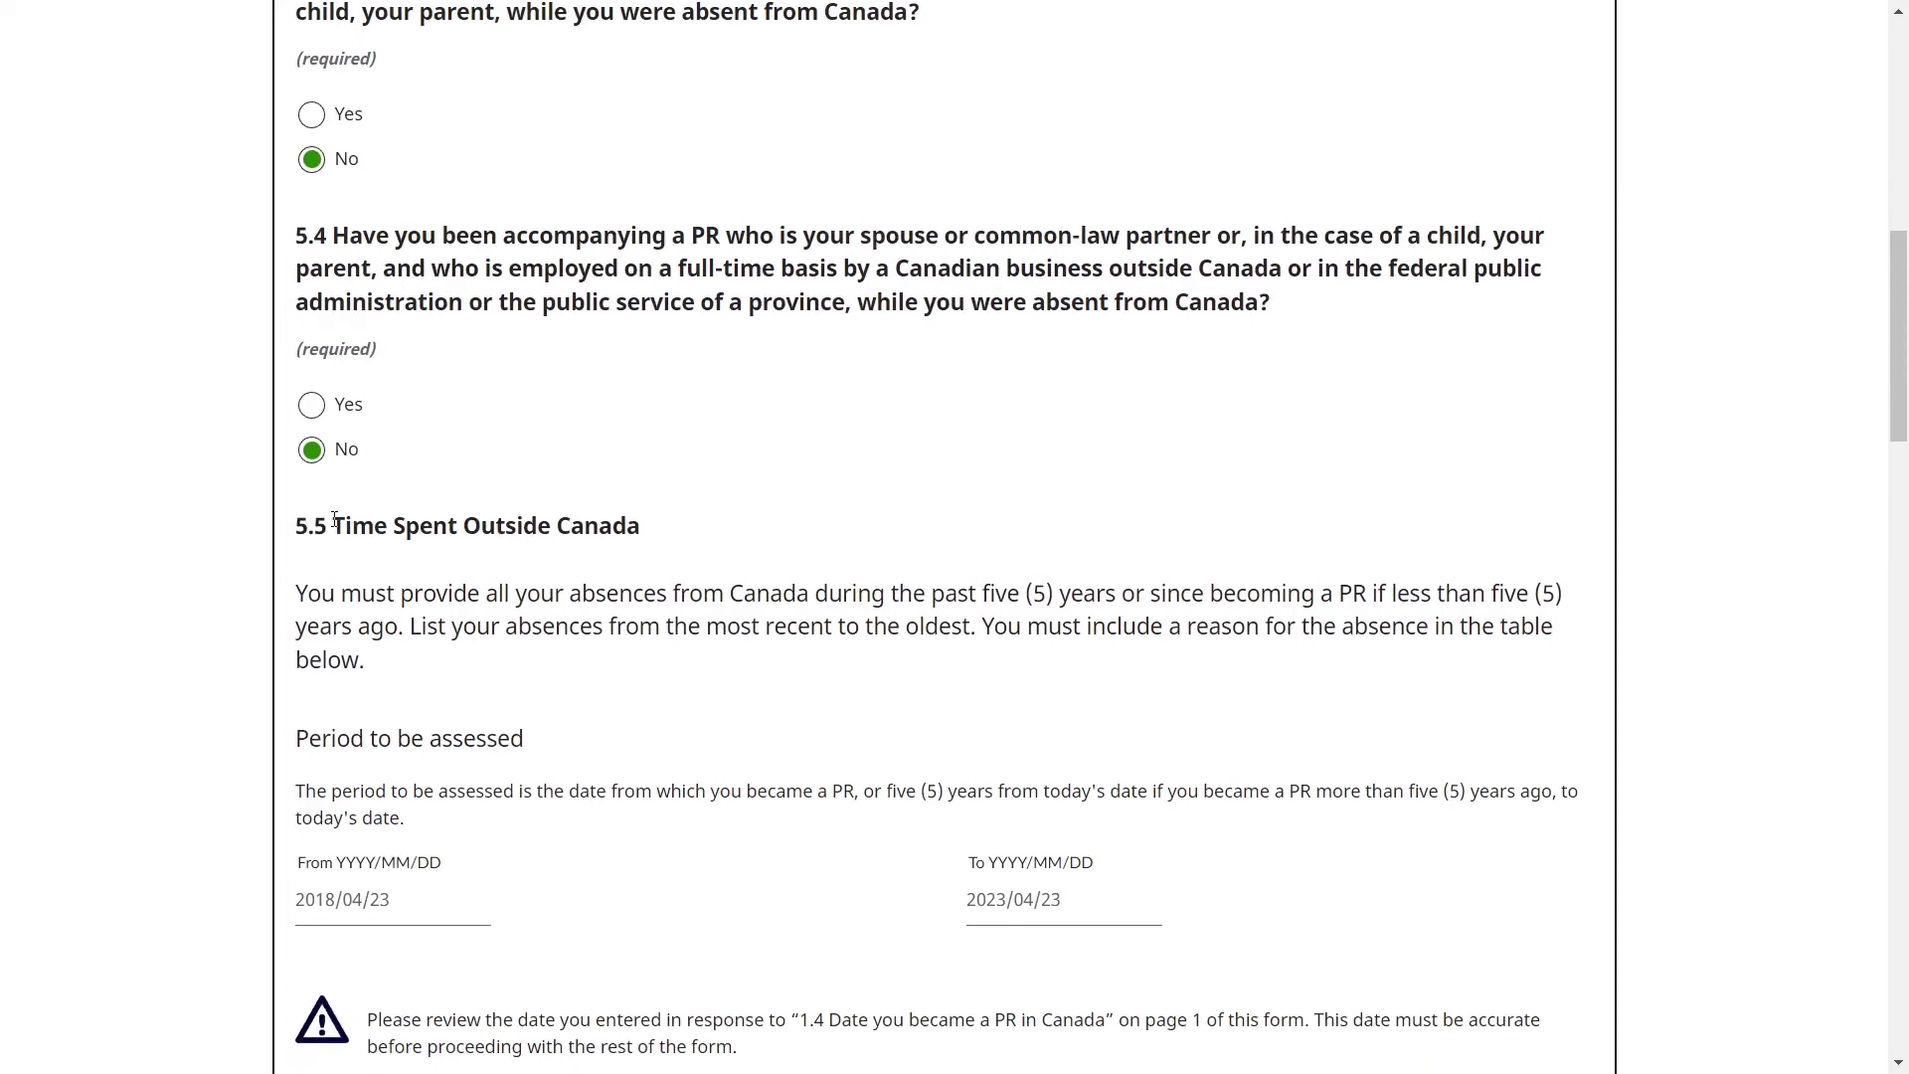
{"action": "left_click_drag", "start_coordinate": [334, 518], "coordinate": [659, 550]}
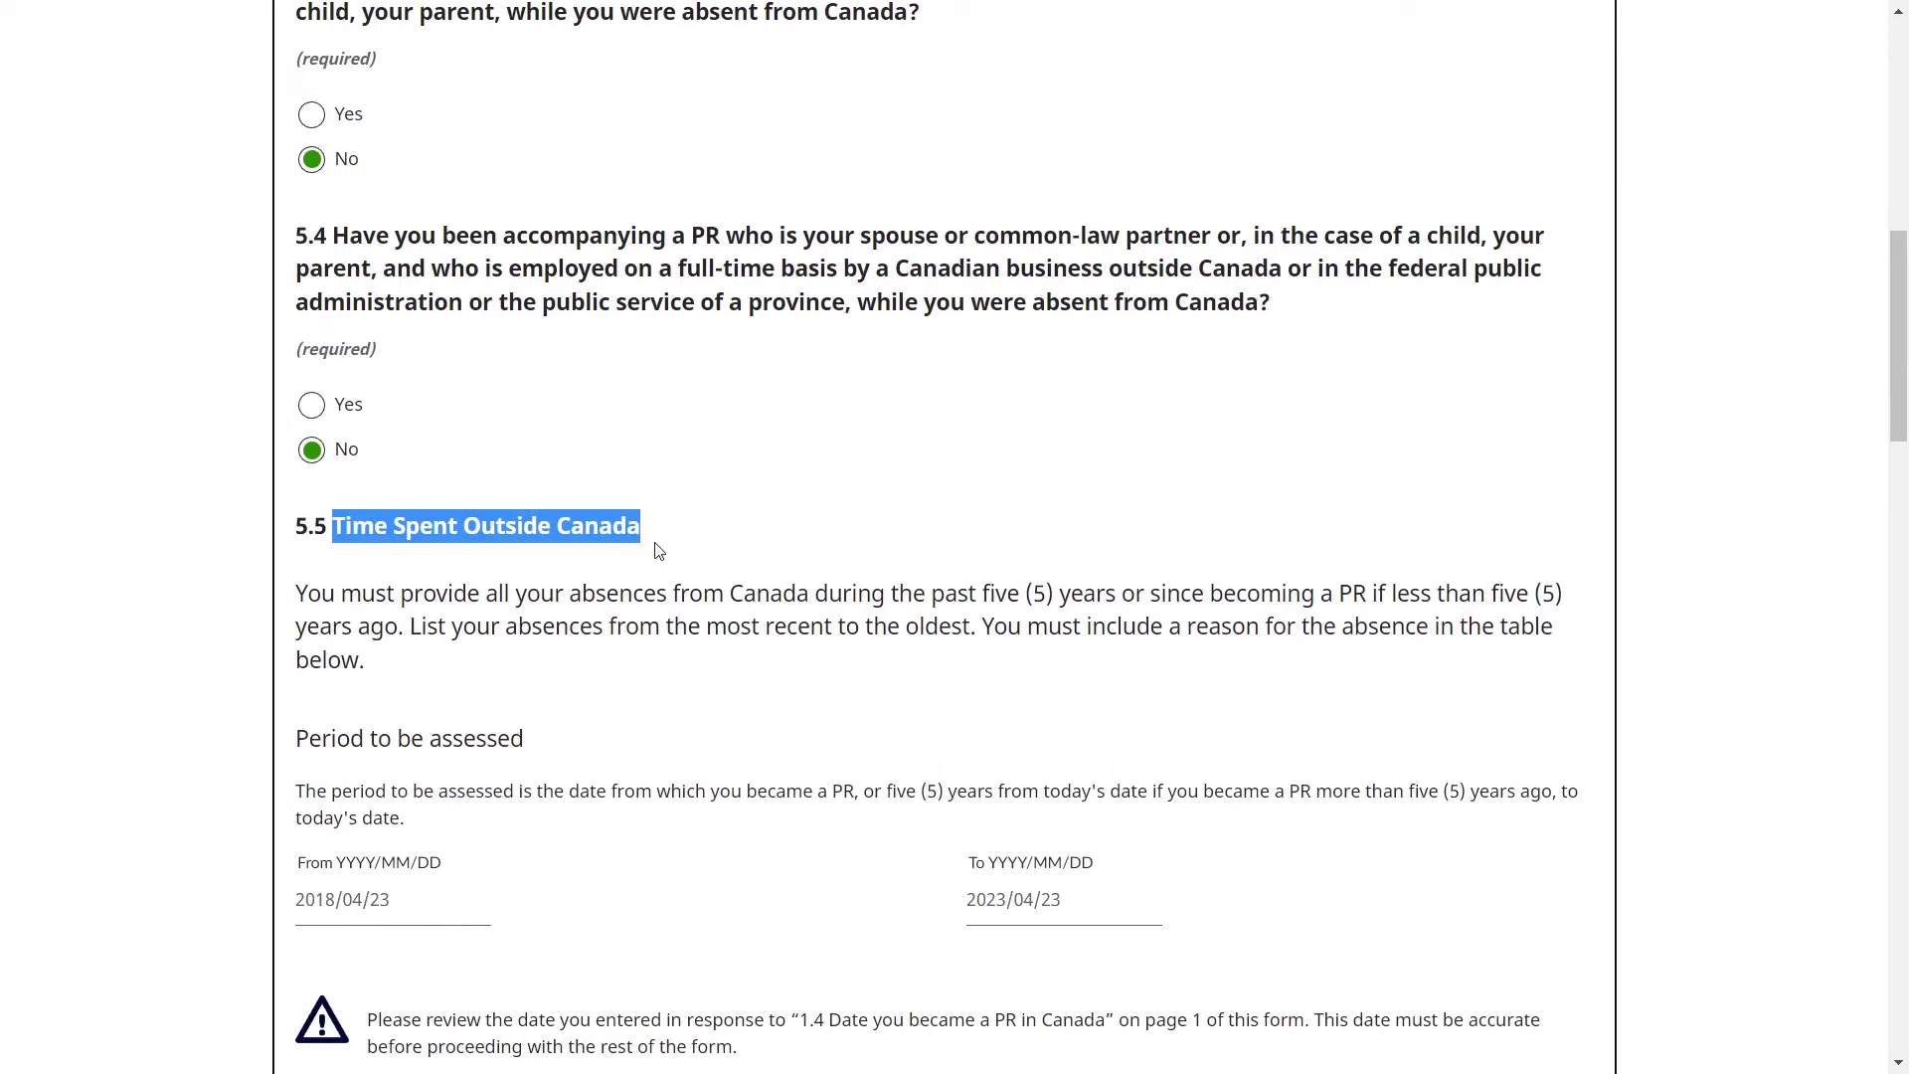
{"action": "scroll", "coordinate": [657, 669], "scroll_direction": "down", "scroll_amount": 3}
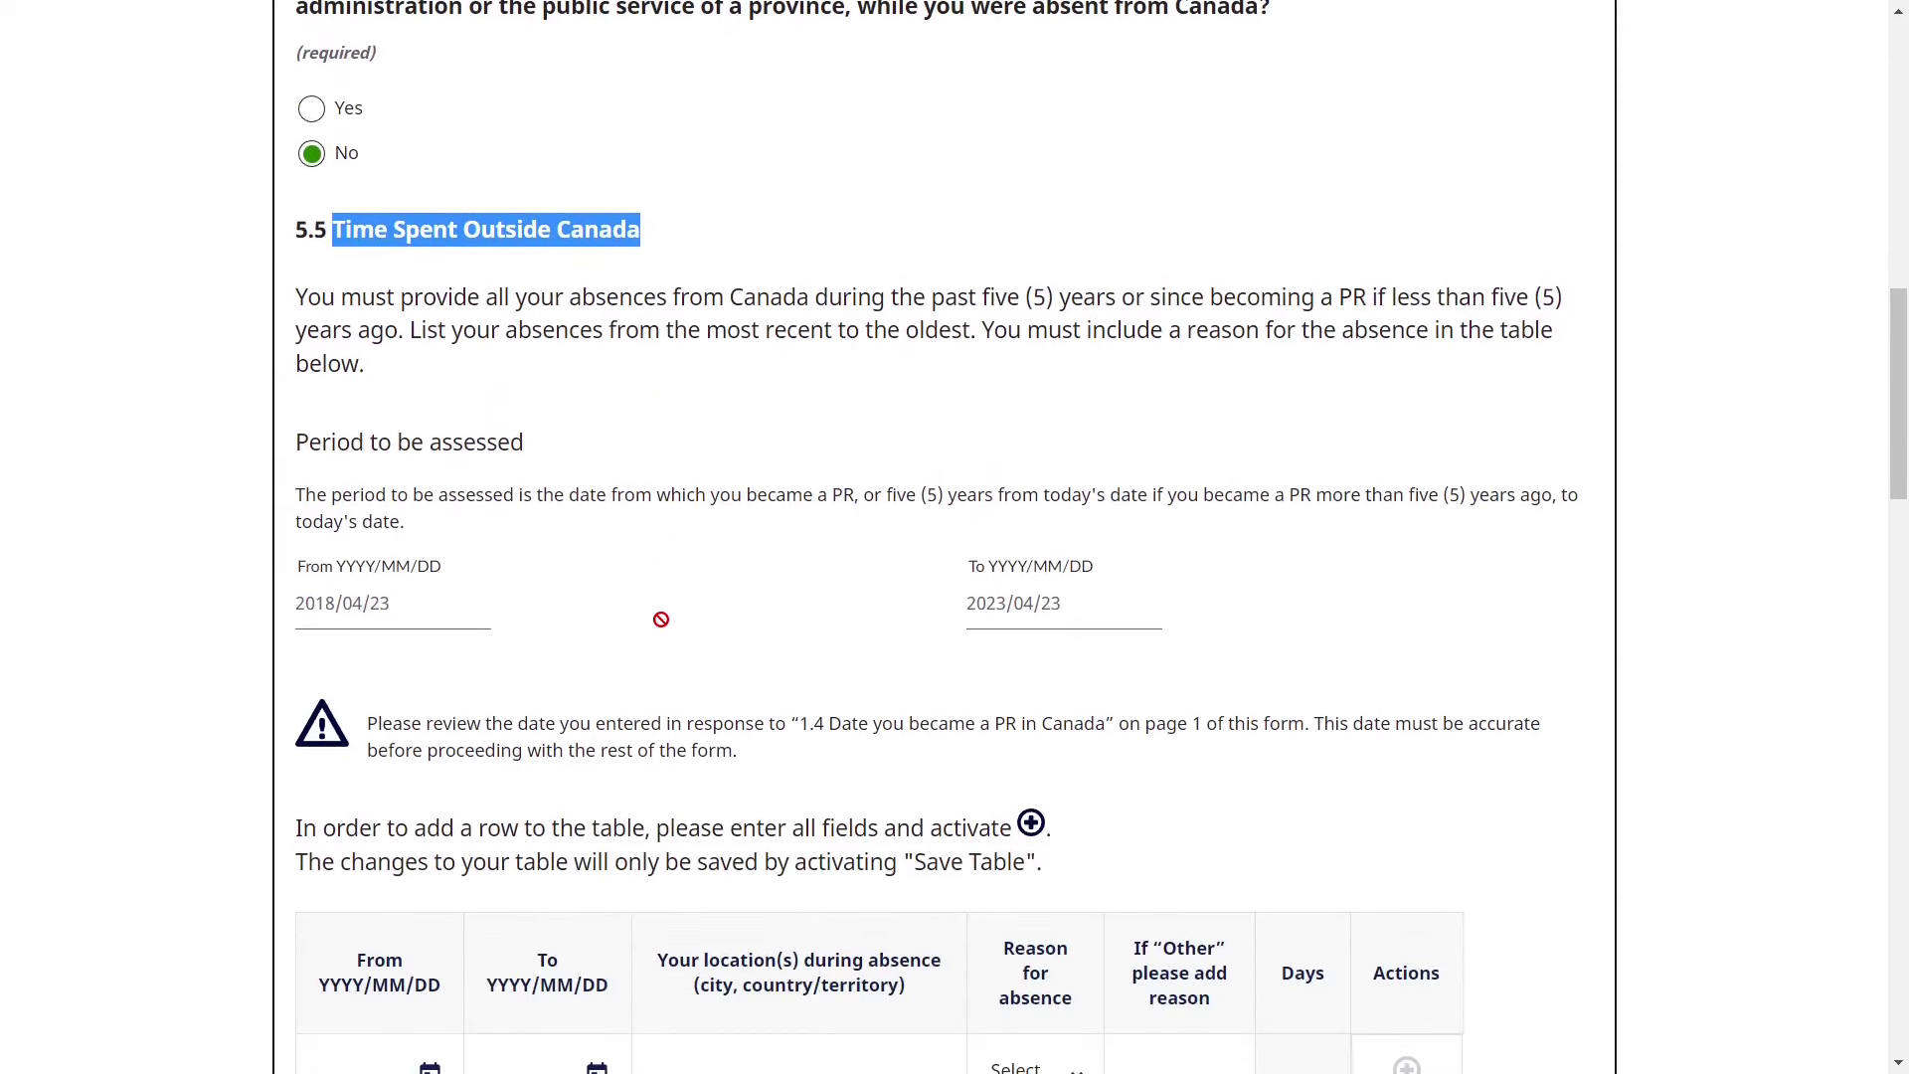
{"action": "left_click", "coordinate": [662, 619]}
{"action": "left_click_drag", "start_coordinate": [308, 443], "coordinate": [553, 447]}
{"action": "left_click", "coordinate": [550, 443]}
{"action": "scroll", "coordinate": [884, 477], "scroll_direction": "down", "scroll_amount": 1}
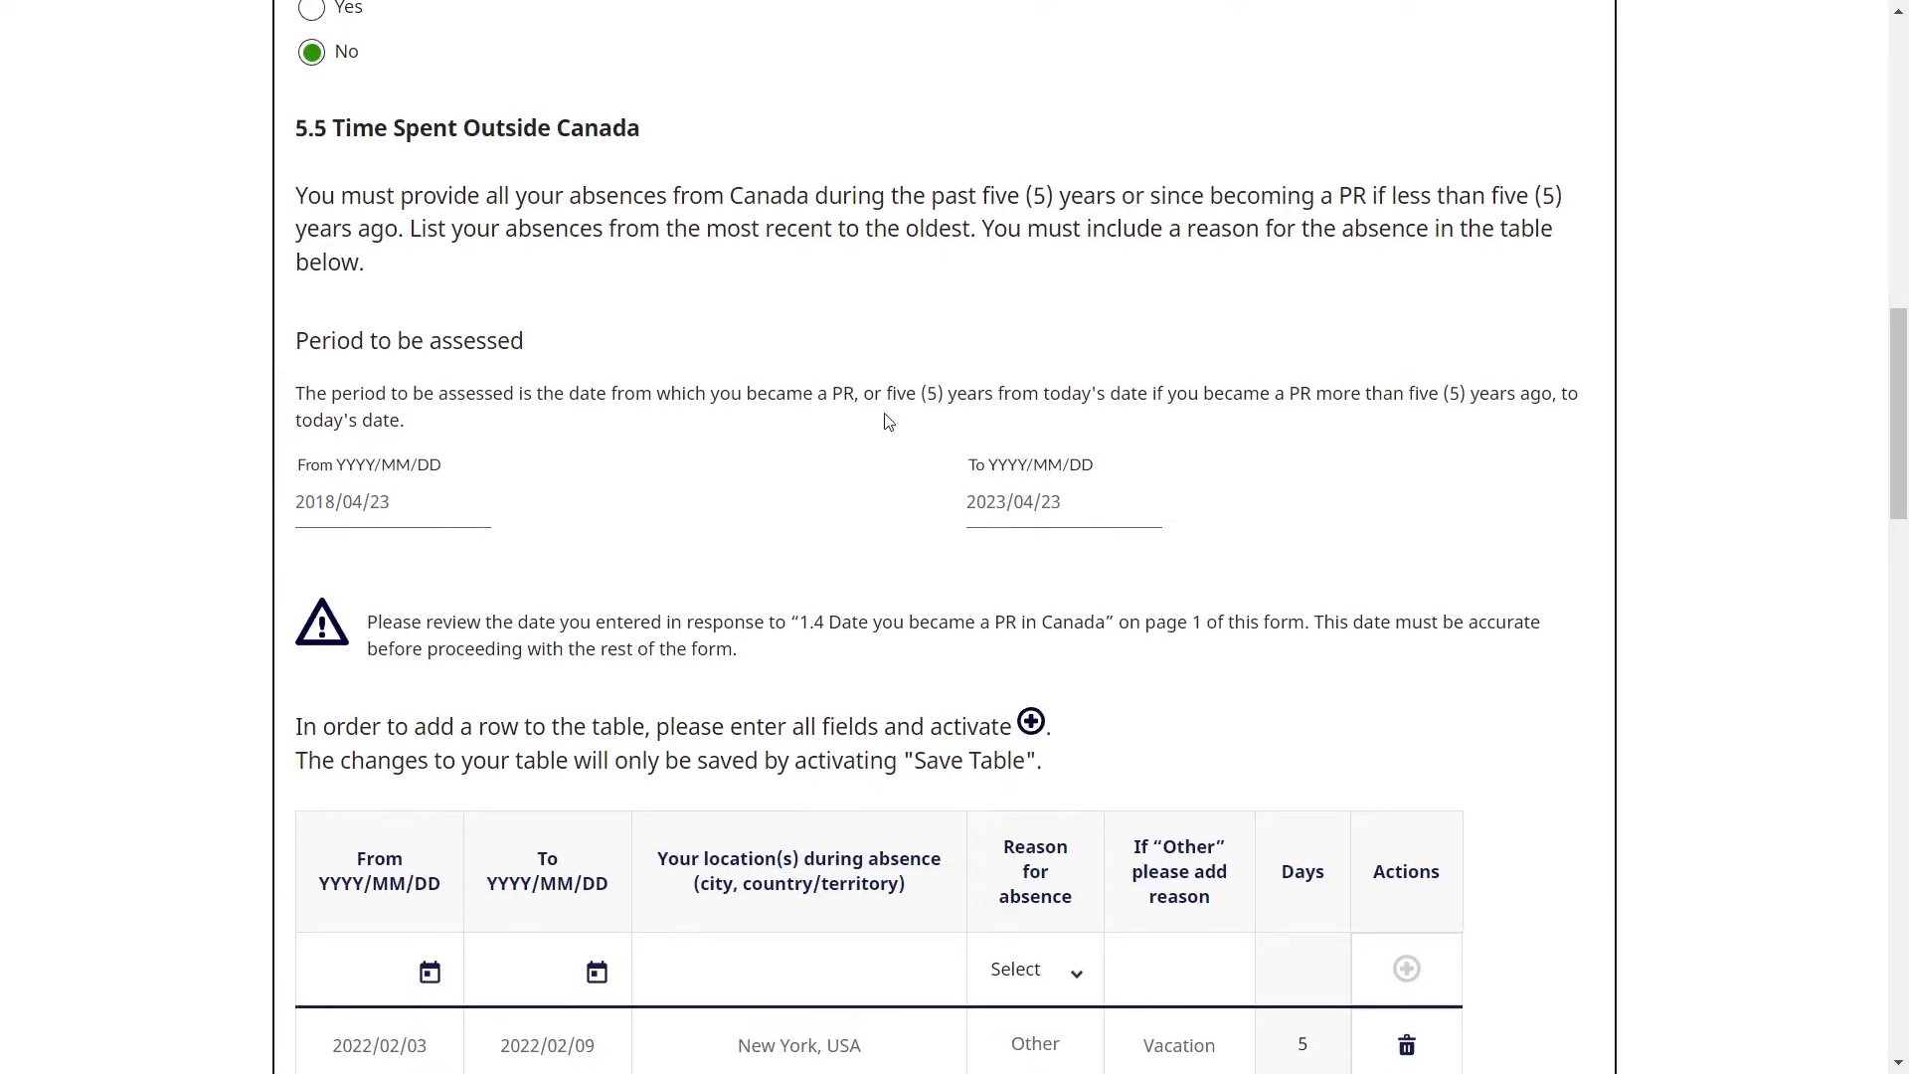
{"action": "scroll", "coordinate": [747, 468], "scroll_direction": "down", "scroll_amount": 3}
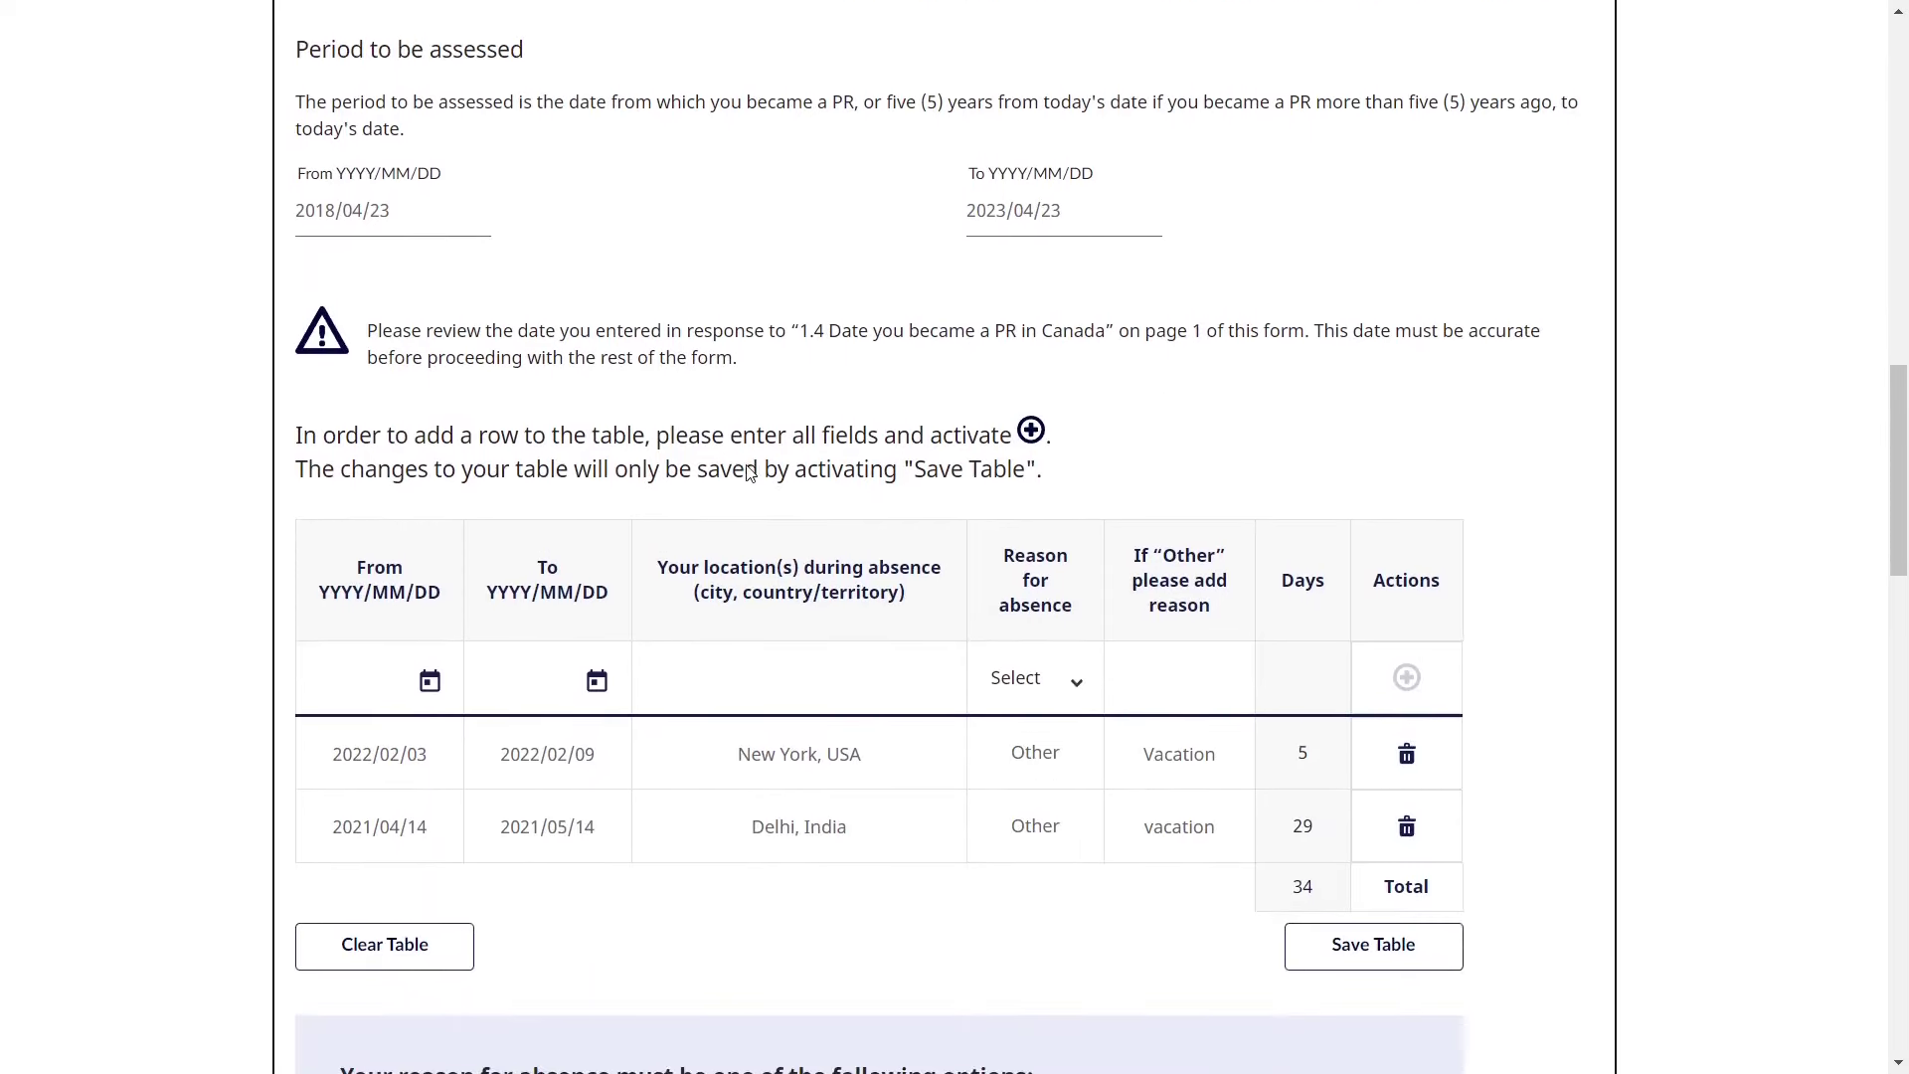
{"action": "scroll", "coordinate": [747, 466], "scroll_direction": "down", "scroll_amount": 1}
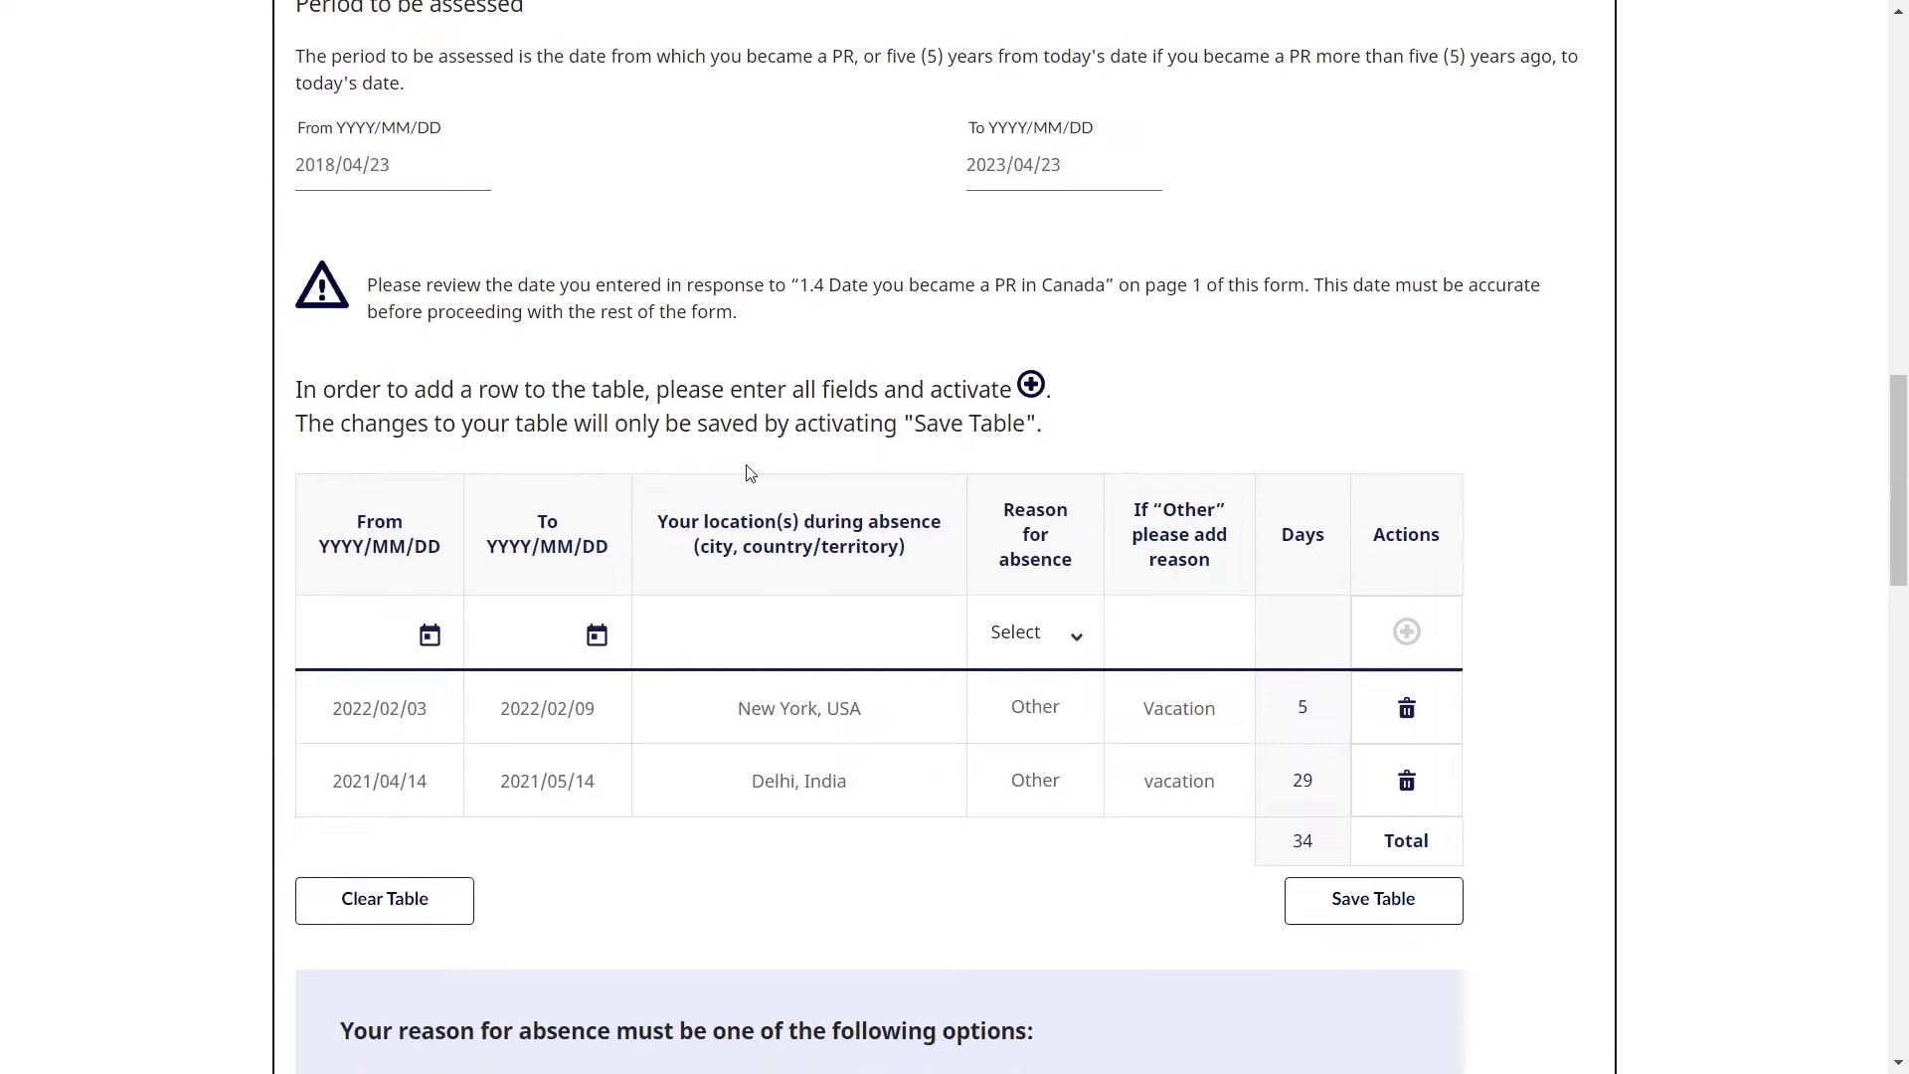
{"action": "scroll", "coordinate": [751, 473], "scroll_direction": "down", "scroll_amount": 2}
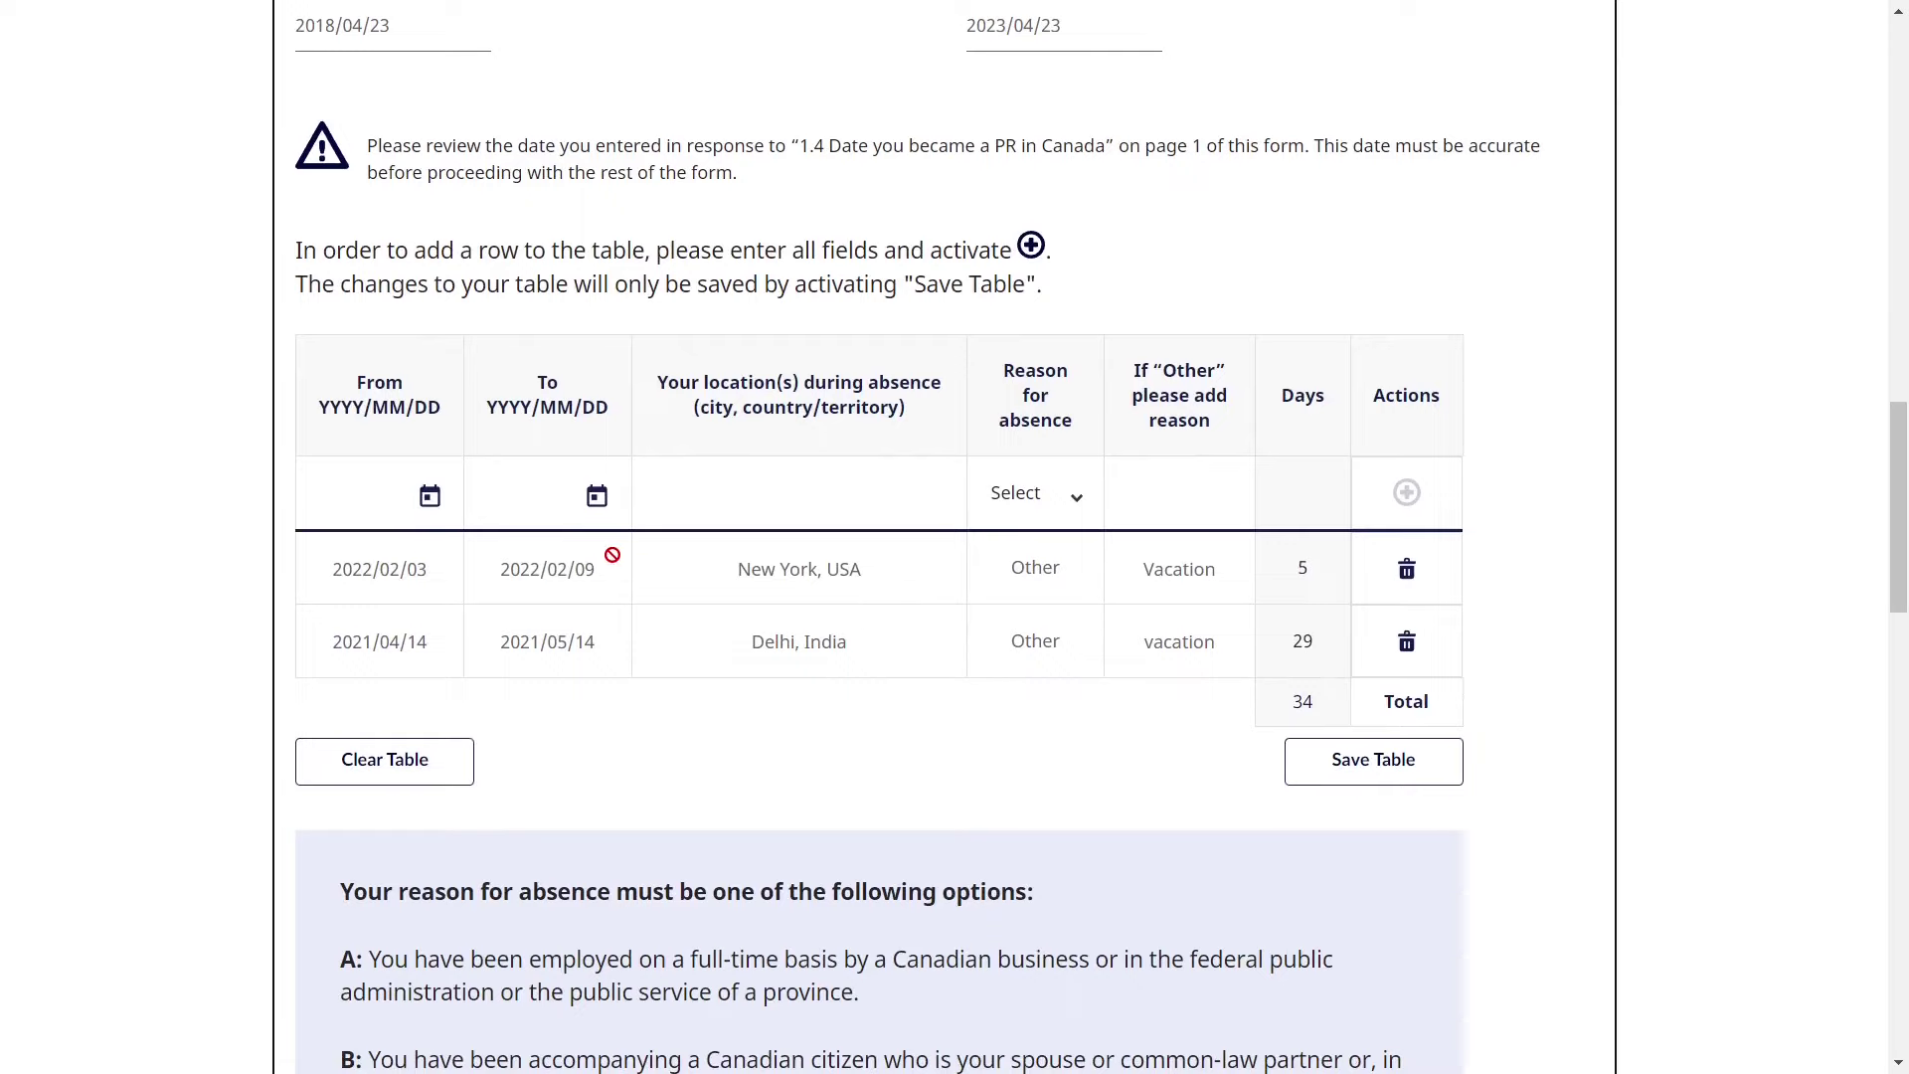
{"action": "scroll", "coordinate": [613, 555], "scroll_direction": "down", "scroll_amount": 4}
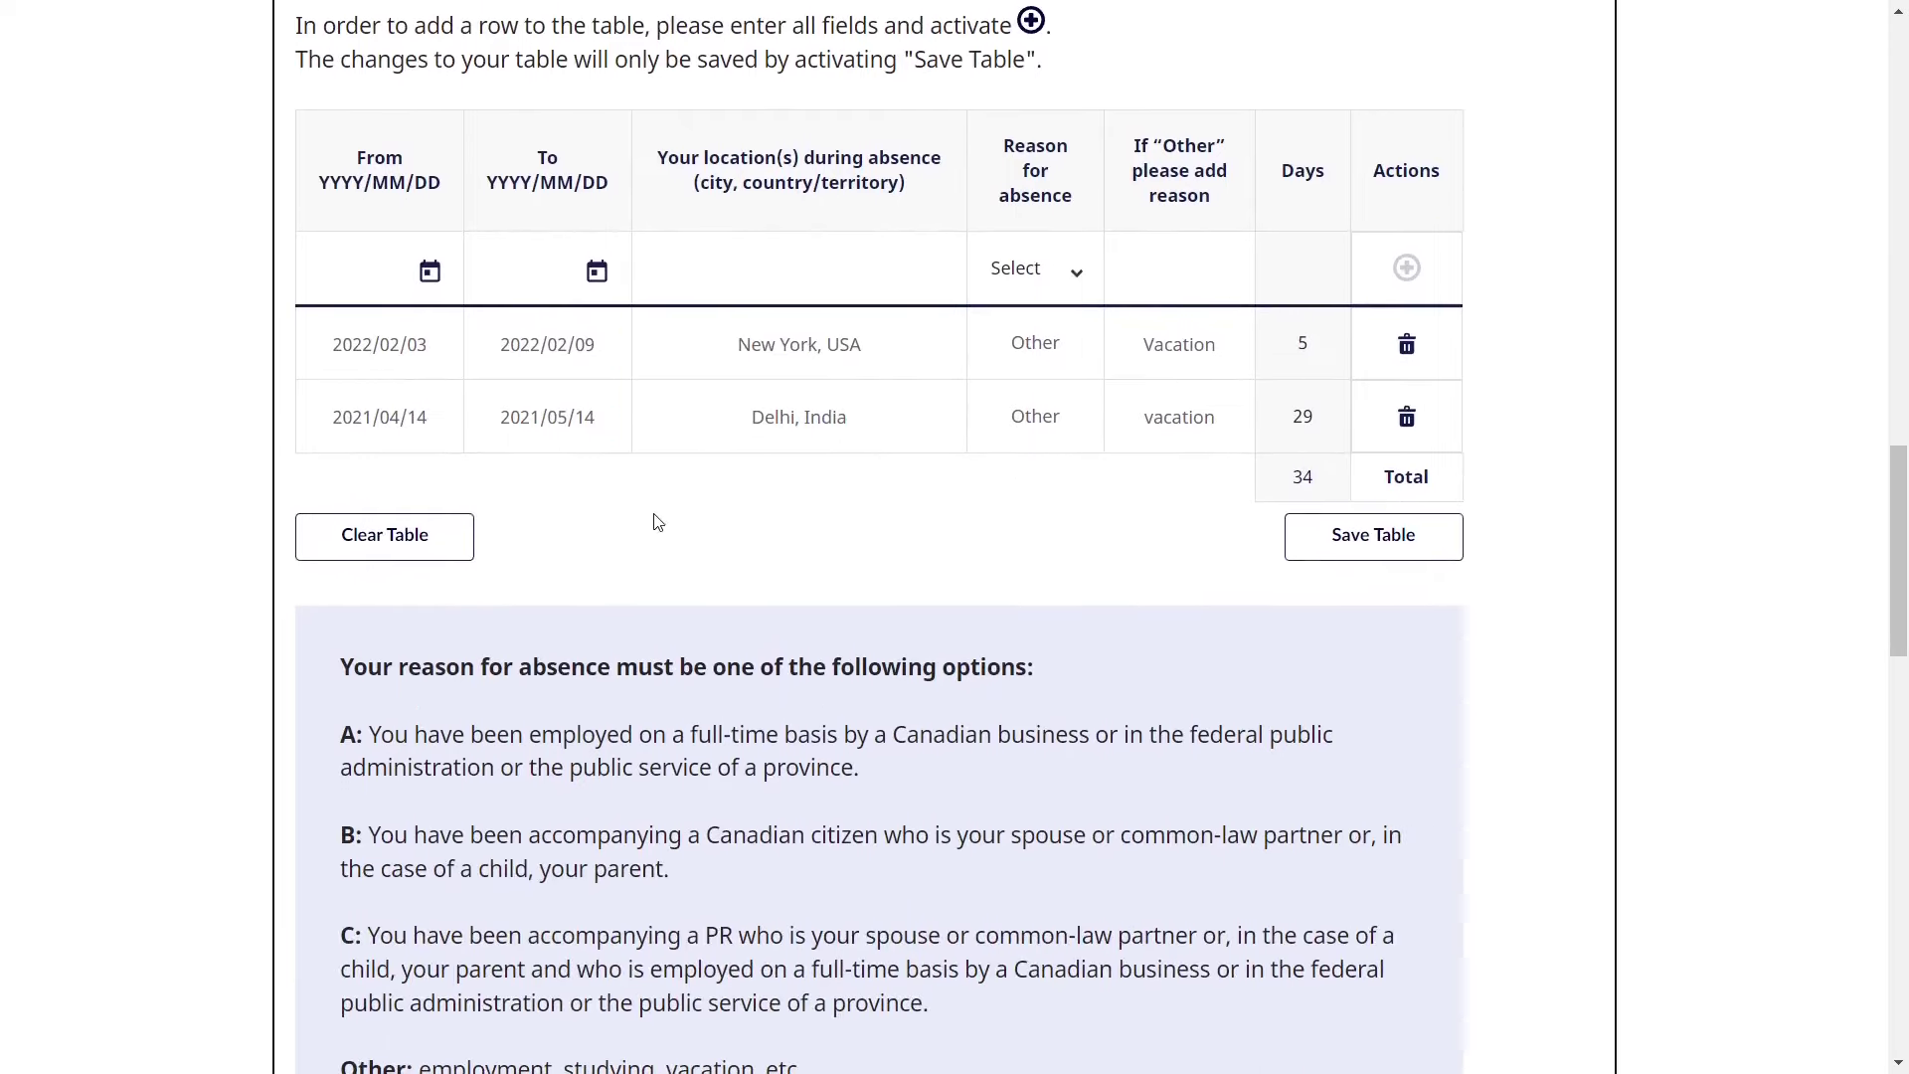
{"action": "scroll", "coordinate": [690, 497], "scroll_direction": "down", "scroll_amount": 1}
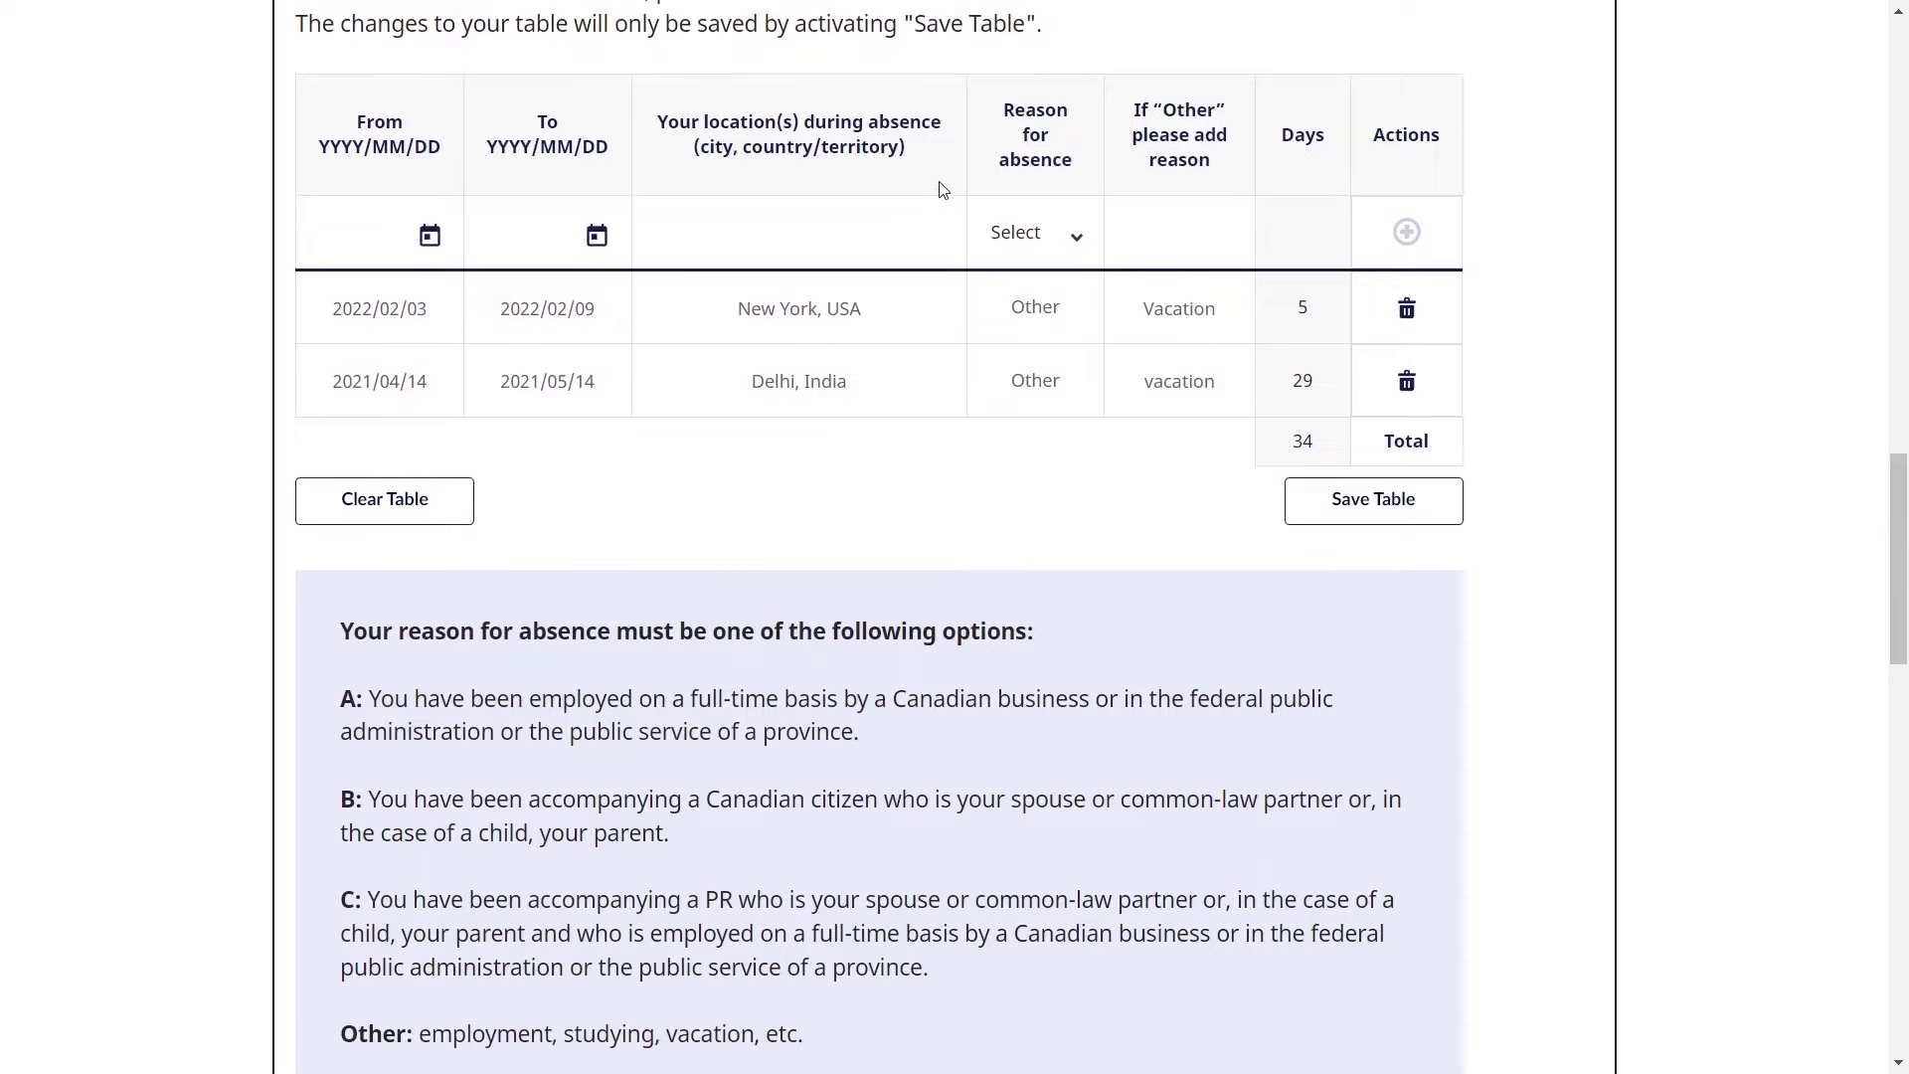
{"action": "left_click_drag", "start_coordinate": [1007, 109], "coordinate": [1098, 176]}
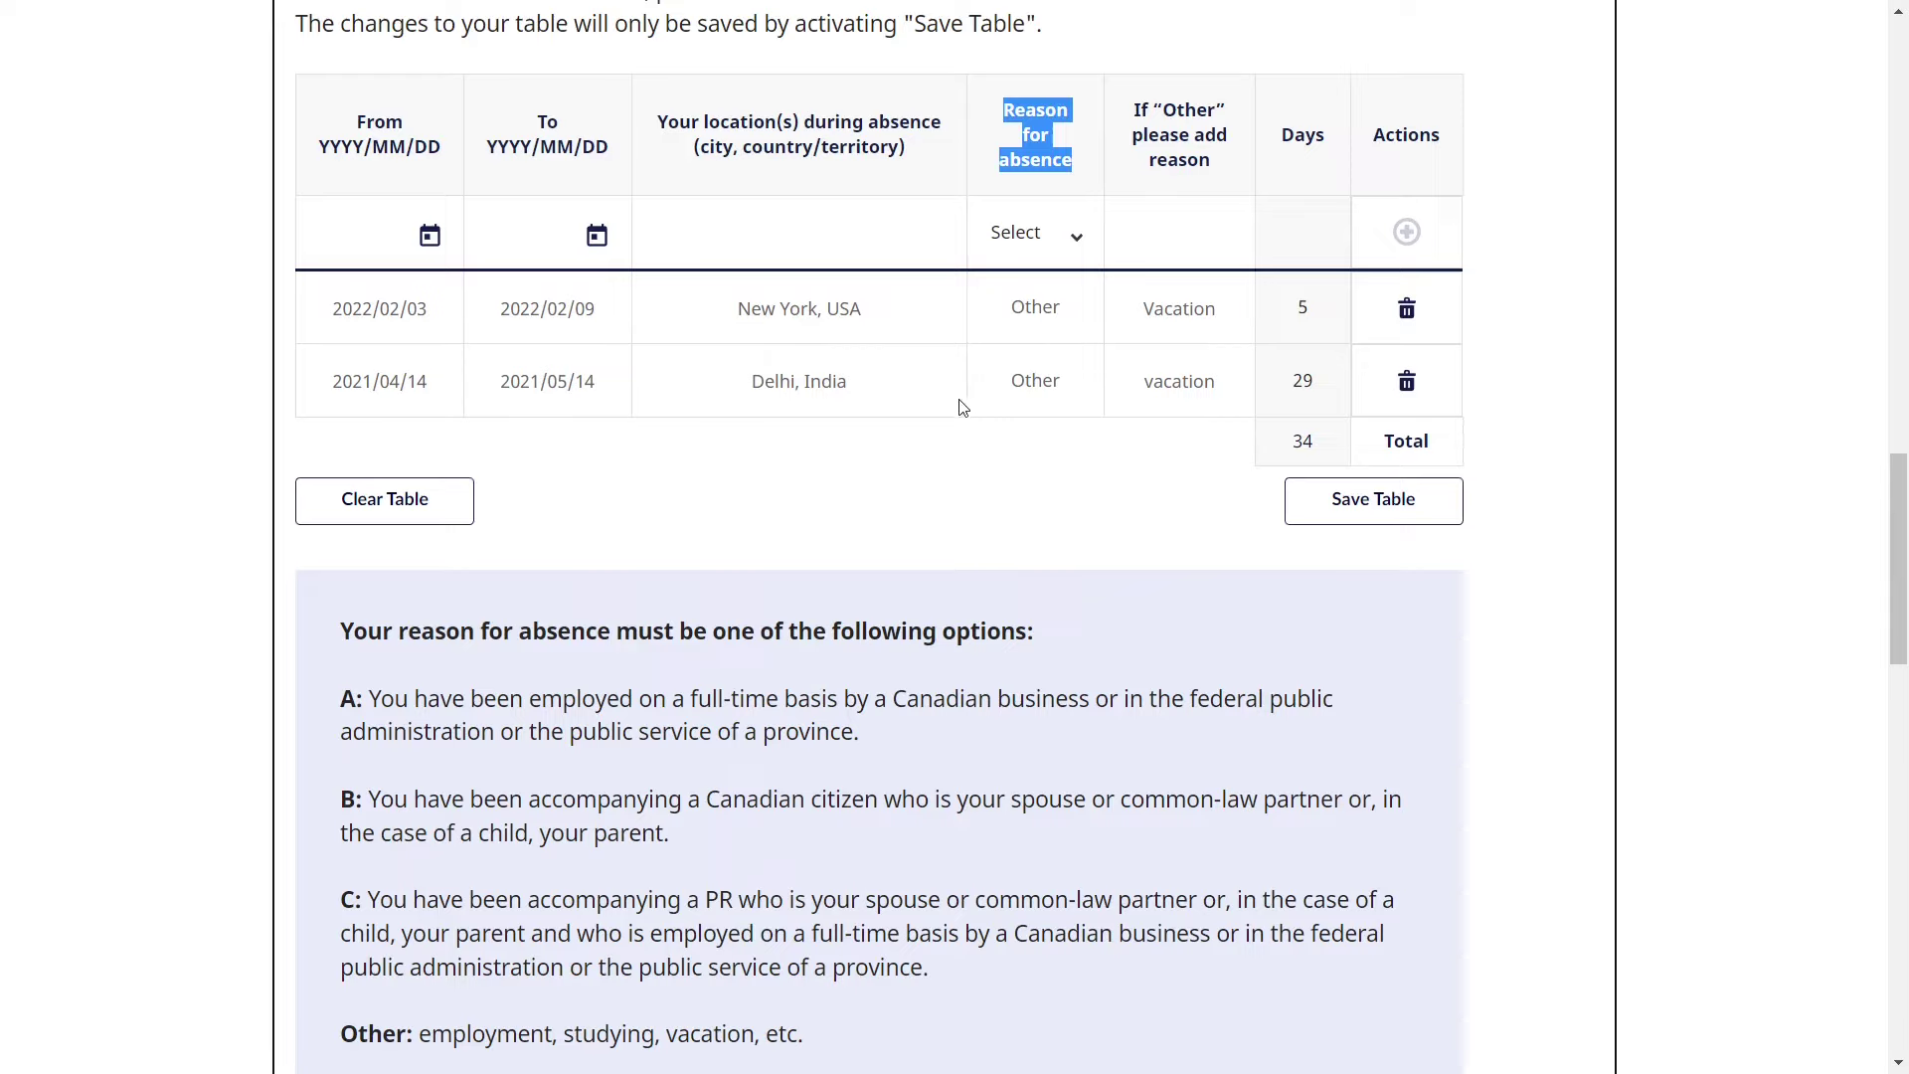
{"action": "left_click", "coordinate": [929, 461]}
{"action": "scroll", "coordinate": [931, 460], "scroll_direction": "down", "scroll_amount": 1}
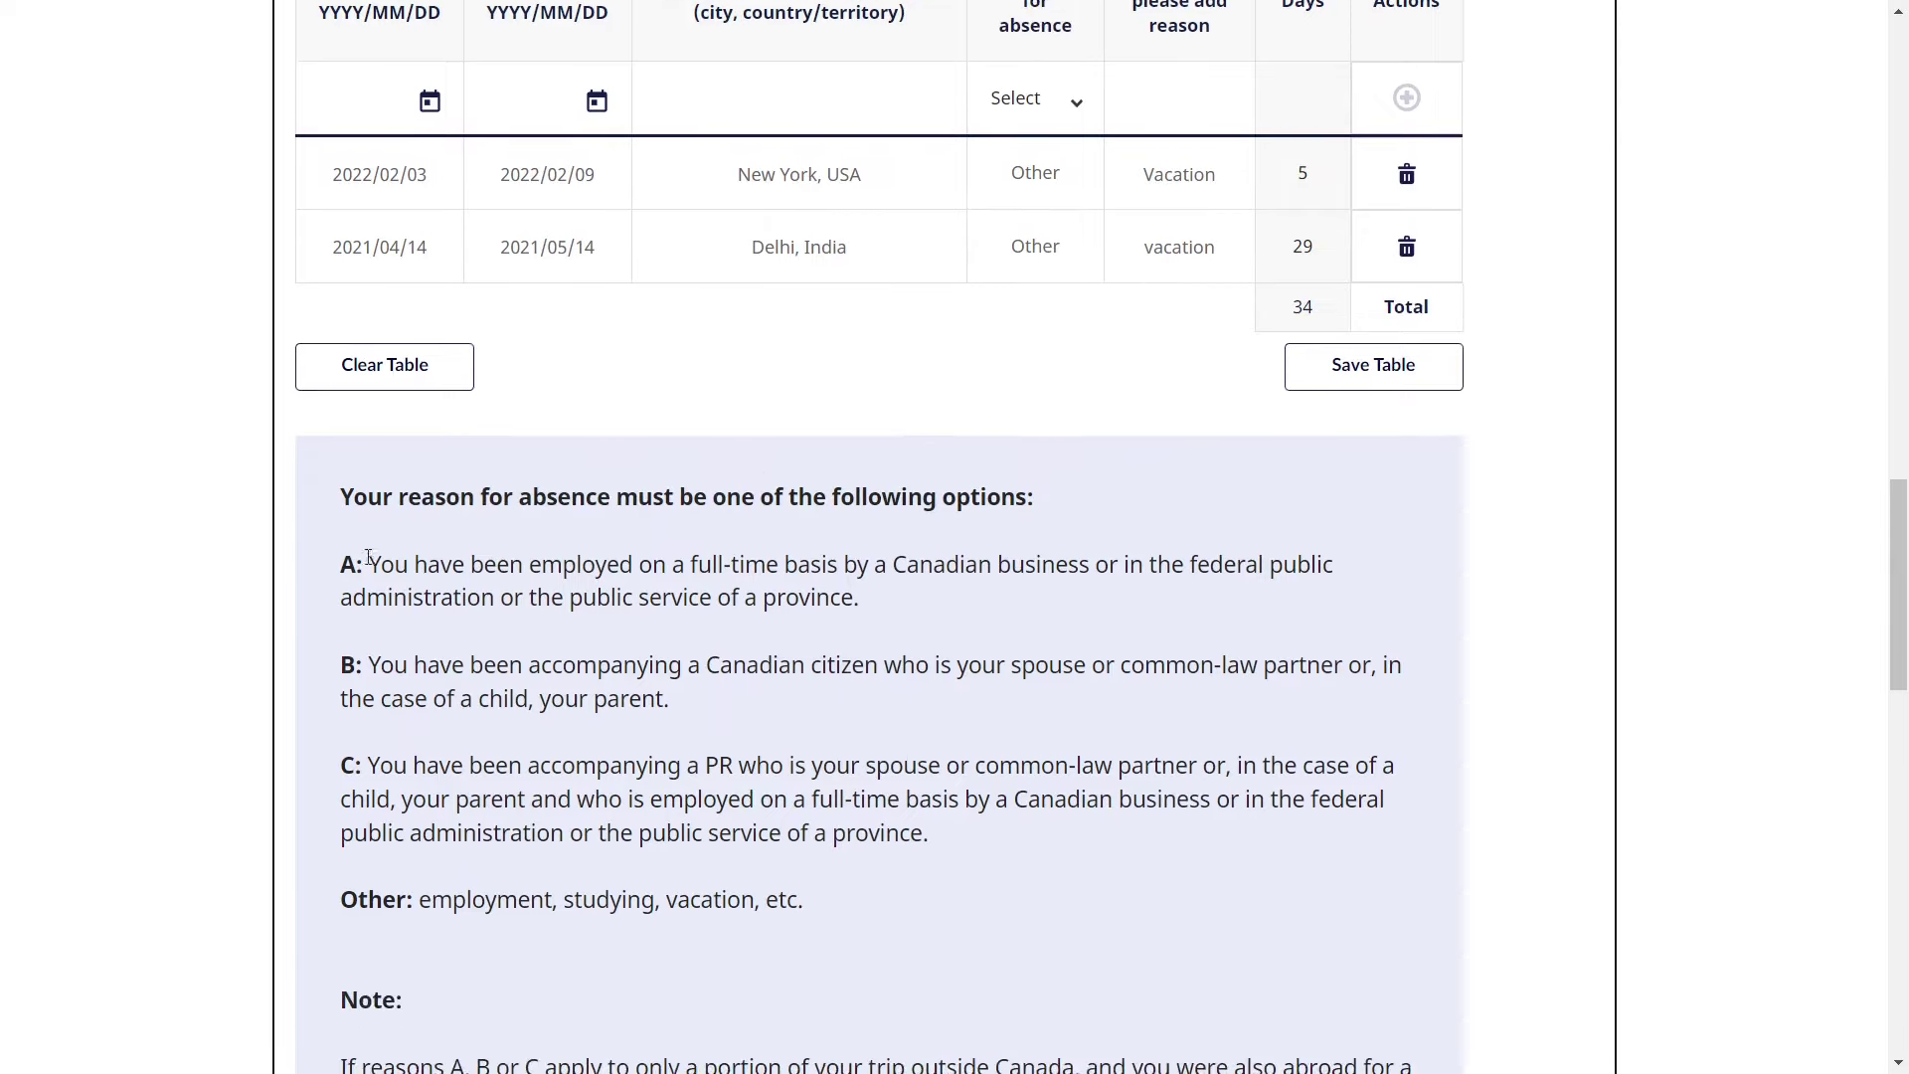
{"action": "left_click_drag", "start_coordinate": [364, 564], "coordinate": [354, 567]}
{"action": "left_click_drag", "start_coordinate": [356, 666], "coordinate": [341, 666]}
{"action": "left_click_drag", "start_coordinate": [350, 774], "coordinate": [736, 841]}
{"action": "left_click", "coordinate": [418, 863]}
{"action": "scroll", "coordinate": [422, 888], "scroll_direction": "down", "scroll_amount": 1}
{"action": "left_click", "coordinate": [736, 841]}
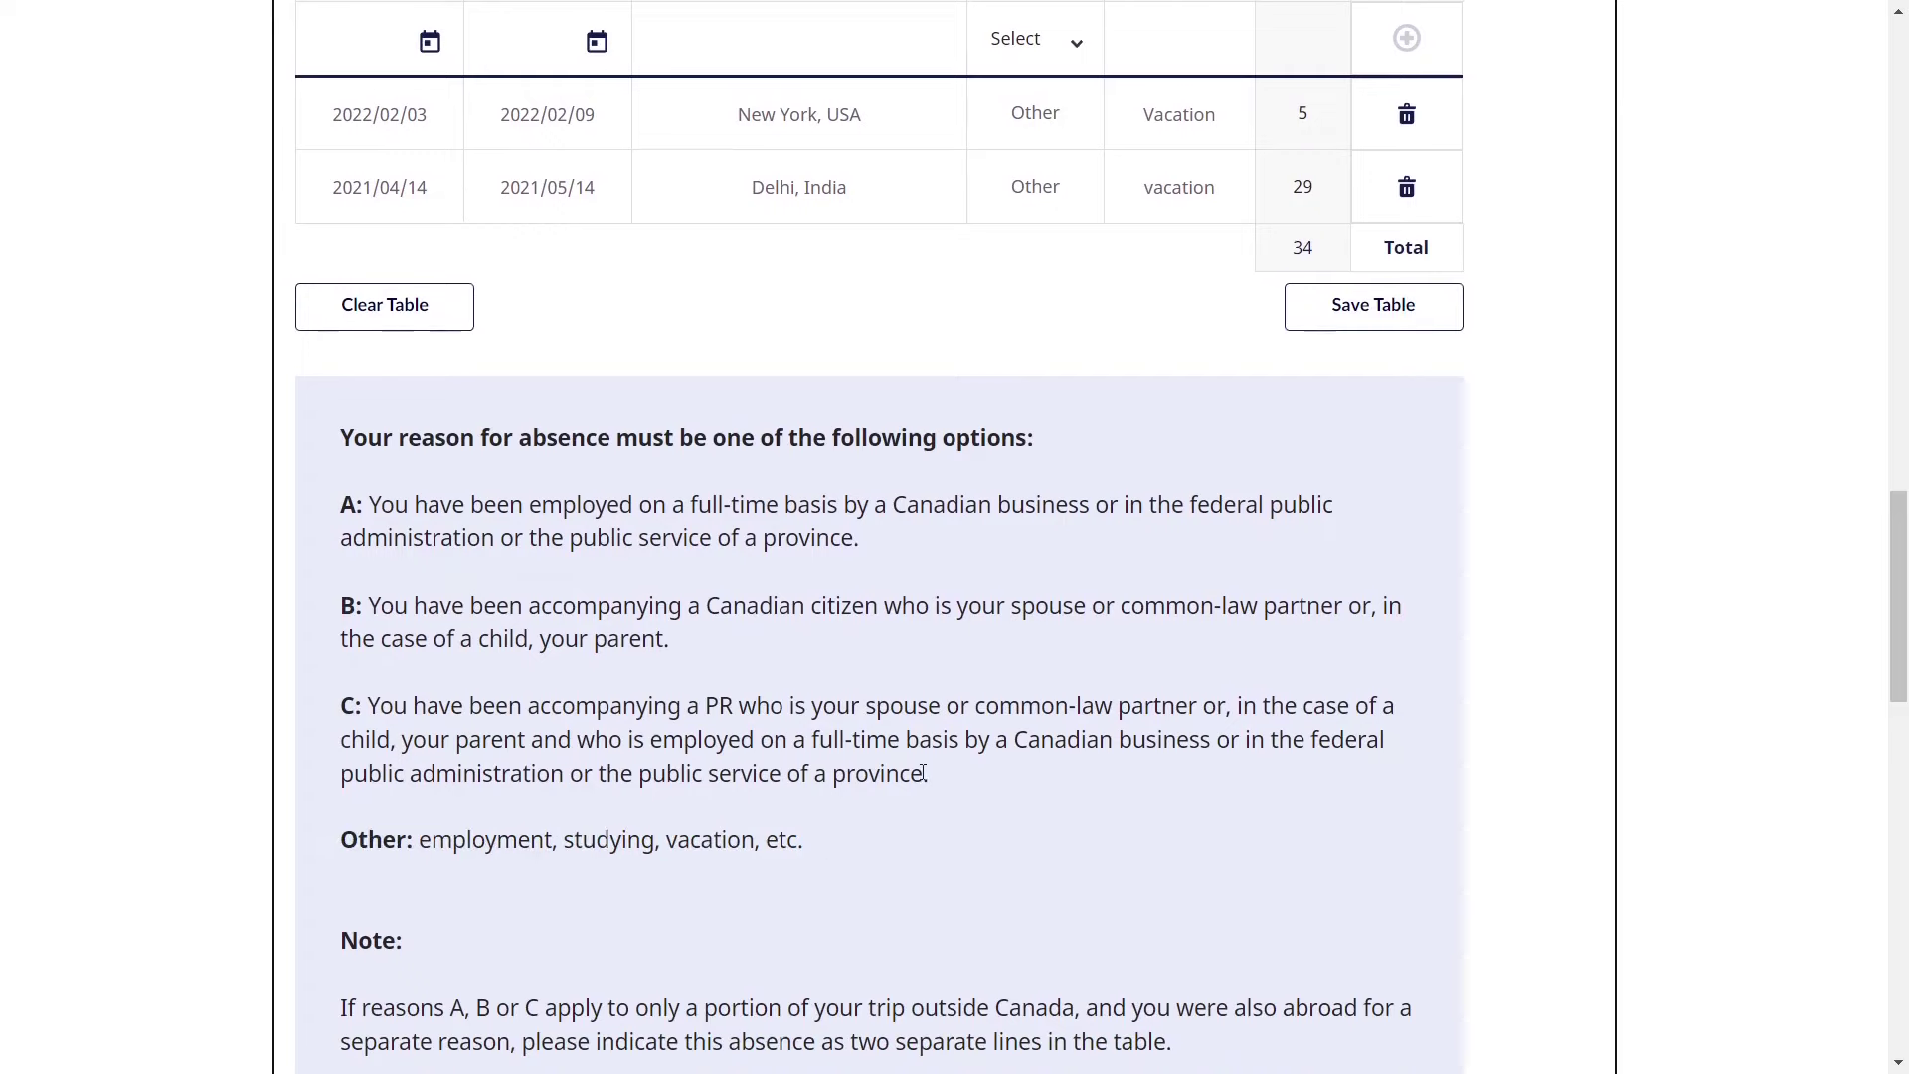
{"action": "scroll", "coordinate": [915, 786], "scroll_direction": "up", "scroll_amount": 3}
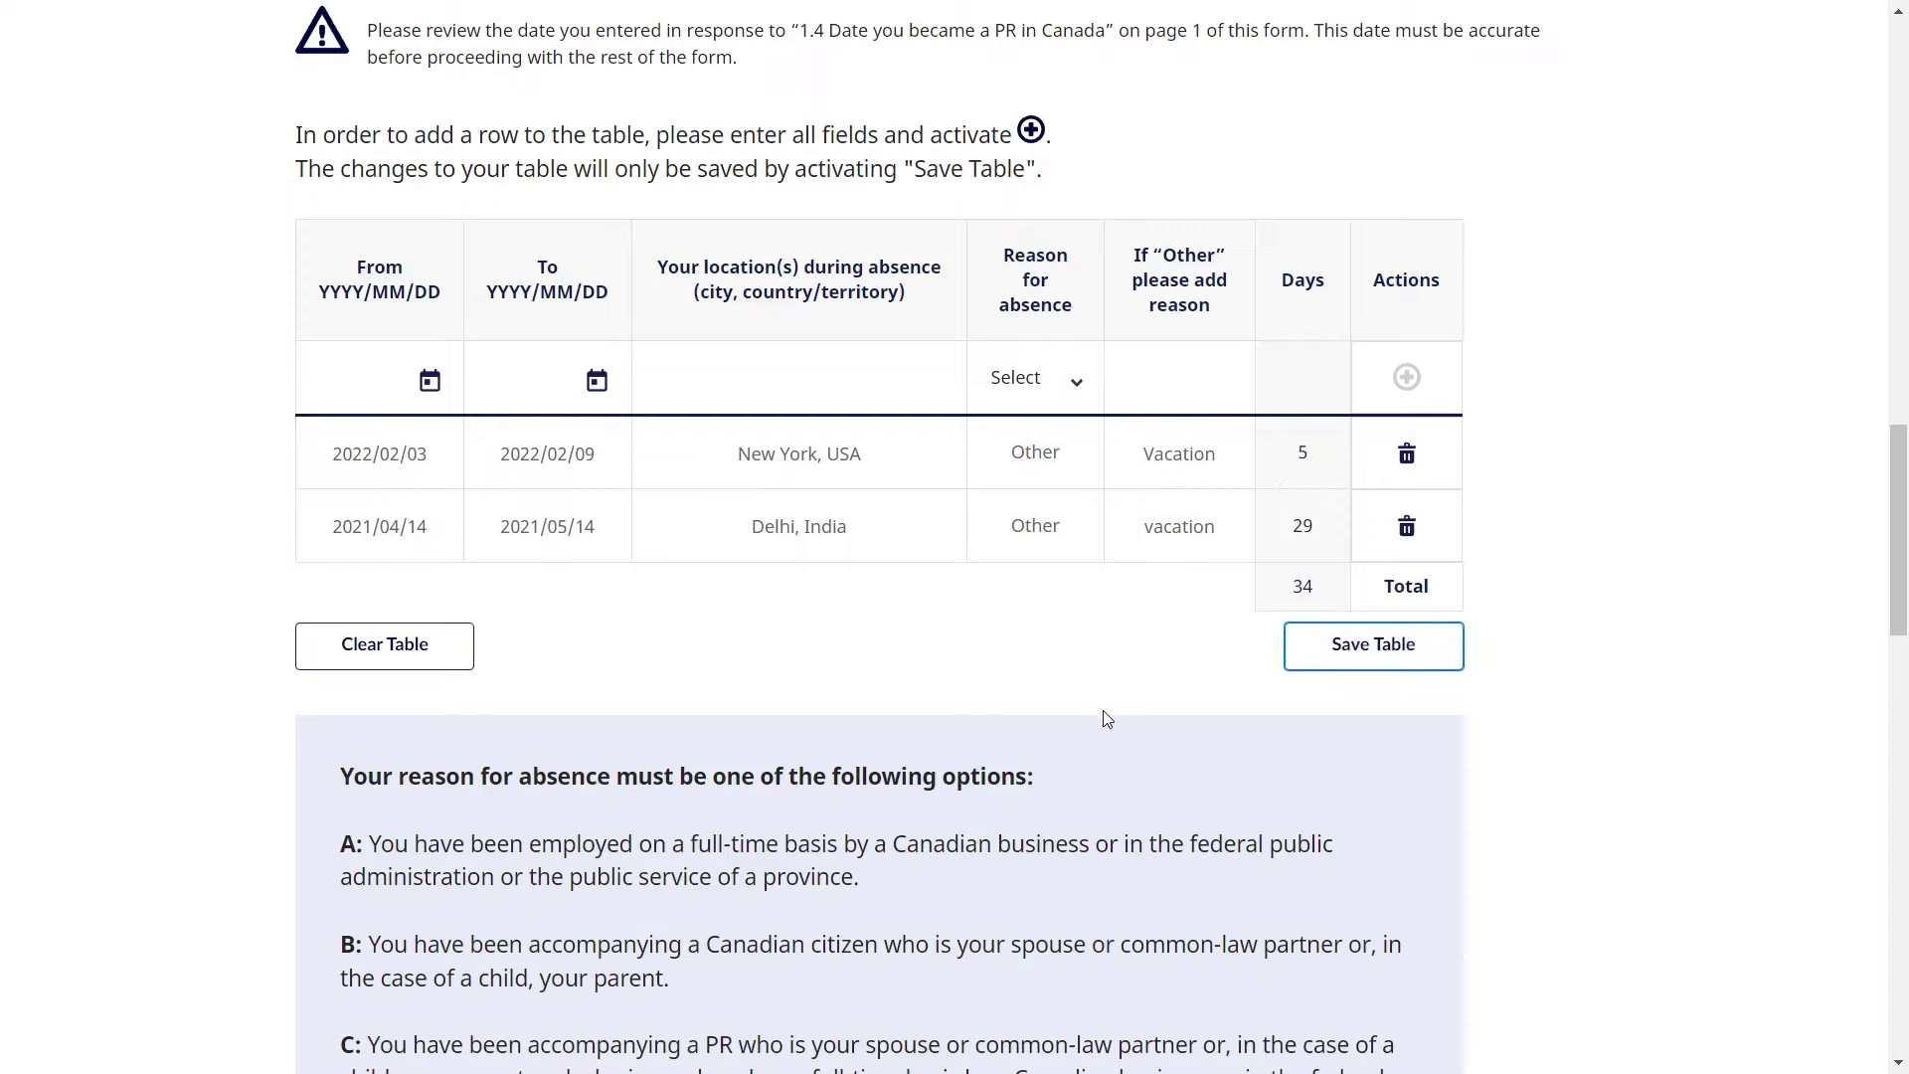
- Complete the IMM 5444 form and return to the application forms list
{"action": "scroll", "coordinate": [1104, 710], "scroll_direction": "down", "scroll_amount": 7}
{"action": "scroll", "coordinate": [1104, 710], "scroll_direction": "down", "scroll_amount": 10}
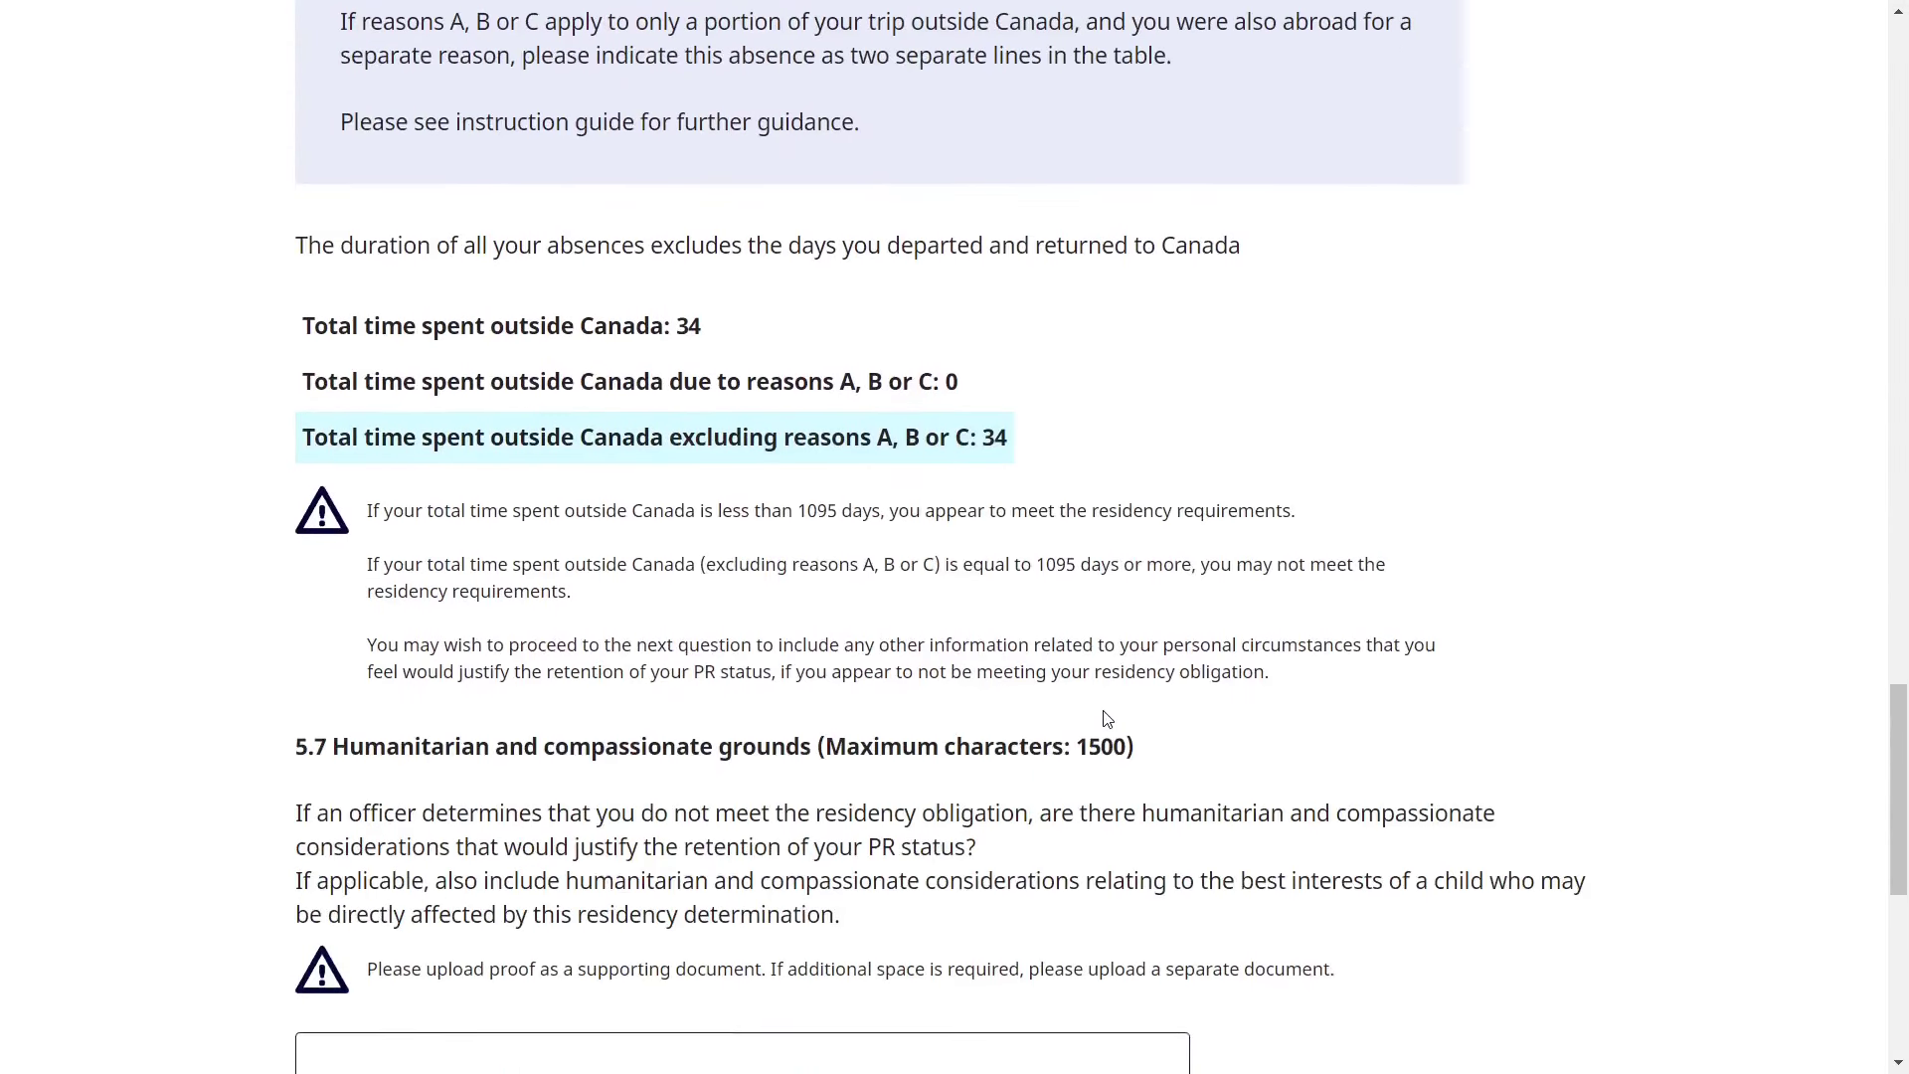
{"action": "scroll", "coordinate": [1273, 786], "scroll_direction": "down", "scroll_amount": 1}
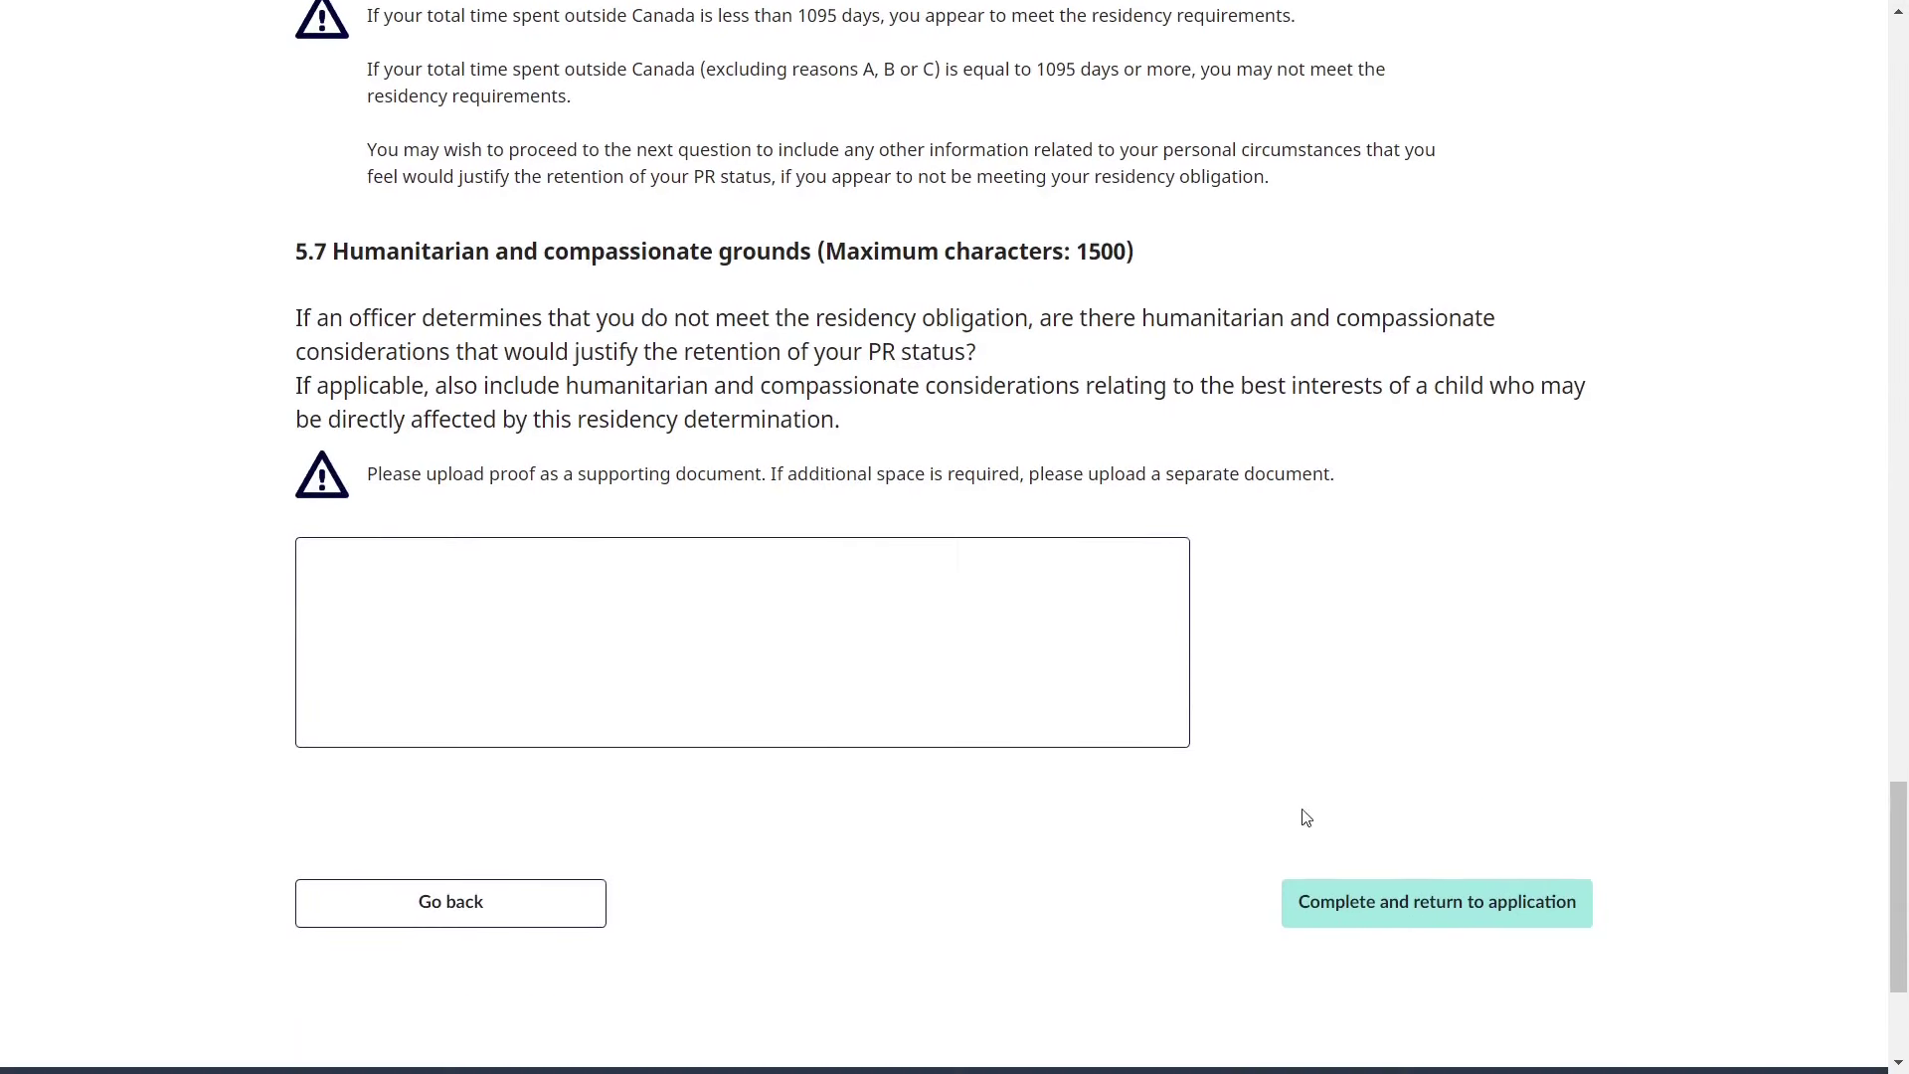
{"action": "left_click", "coordinate": [1390, 914]}
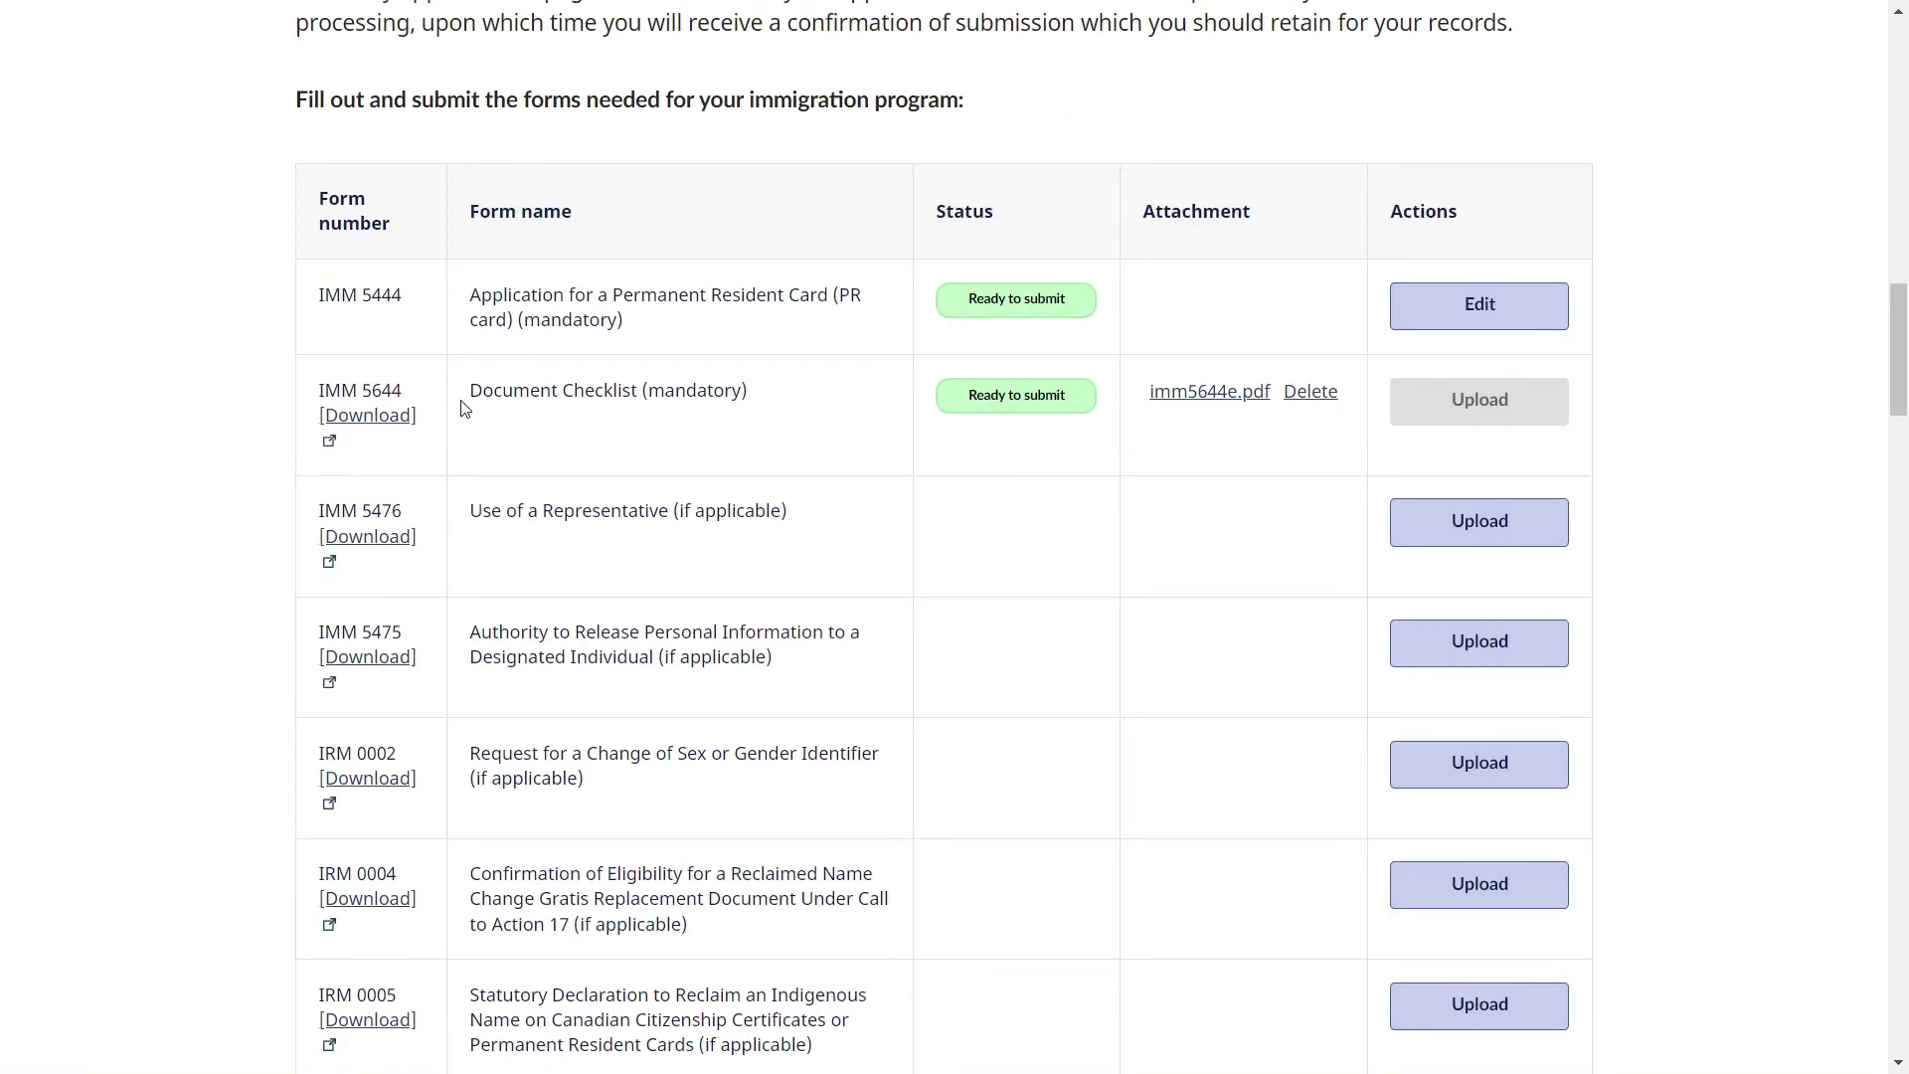
{"action": "left_click_drag", "start_coordinate": [474, 395], "coordinate": [779, 409]}
- Open the IMM 5644 Document Checklist PDF from the forms table
{"action": "left_click", "coordinate": [779, 409]}
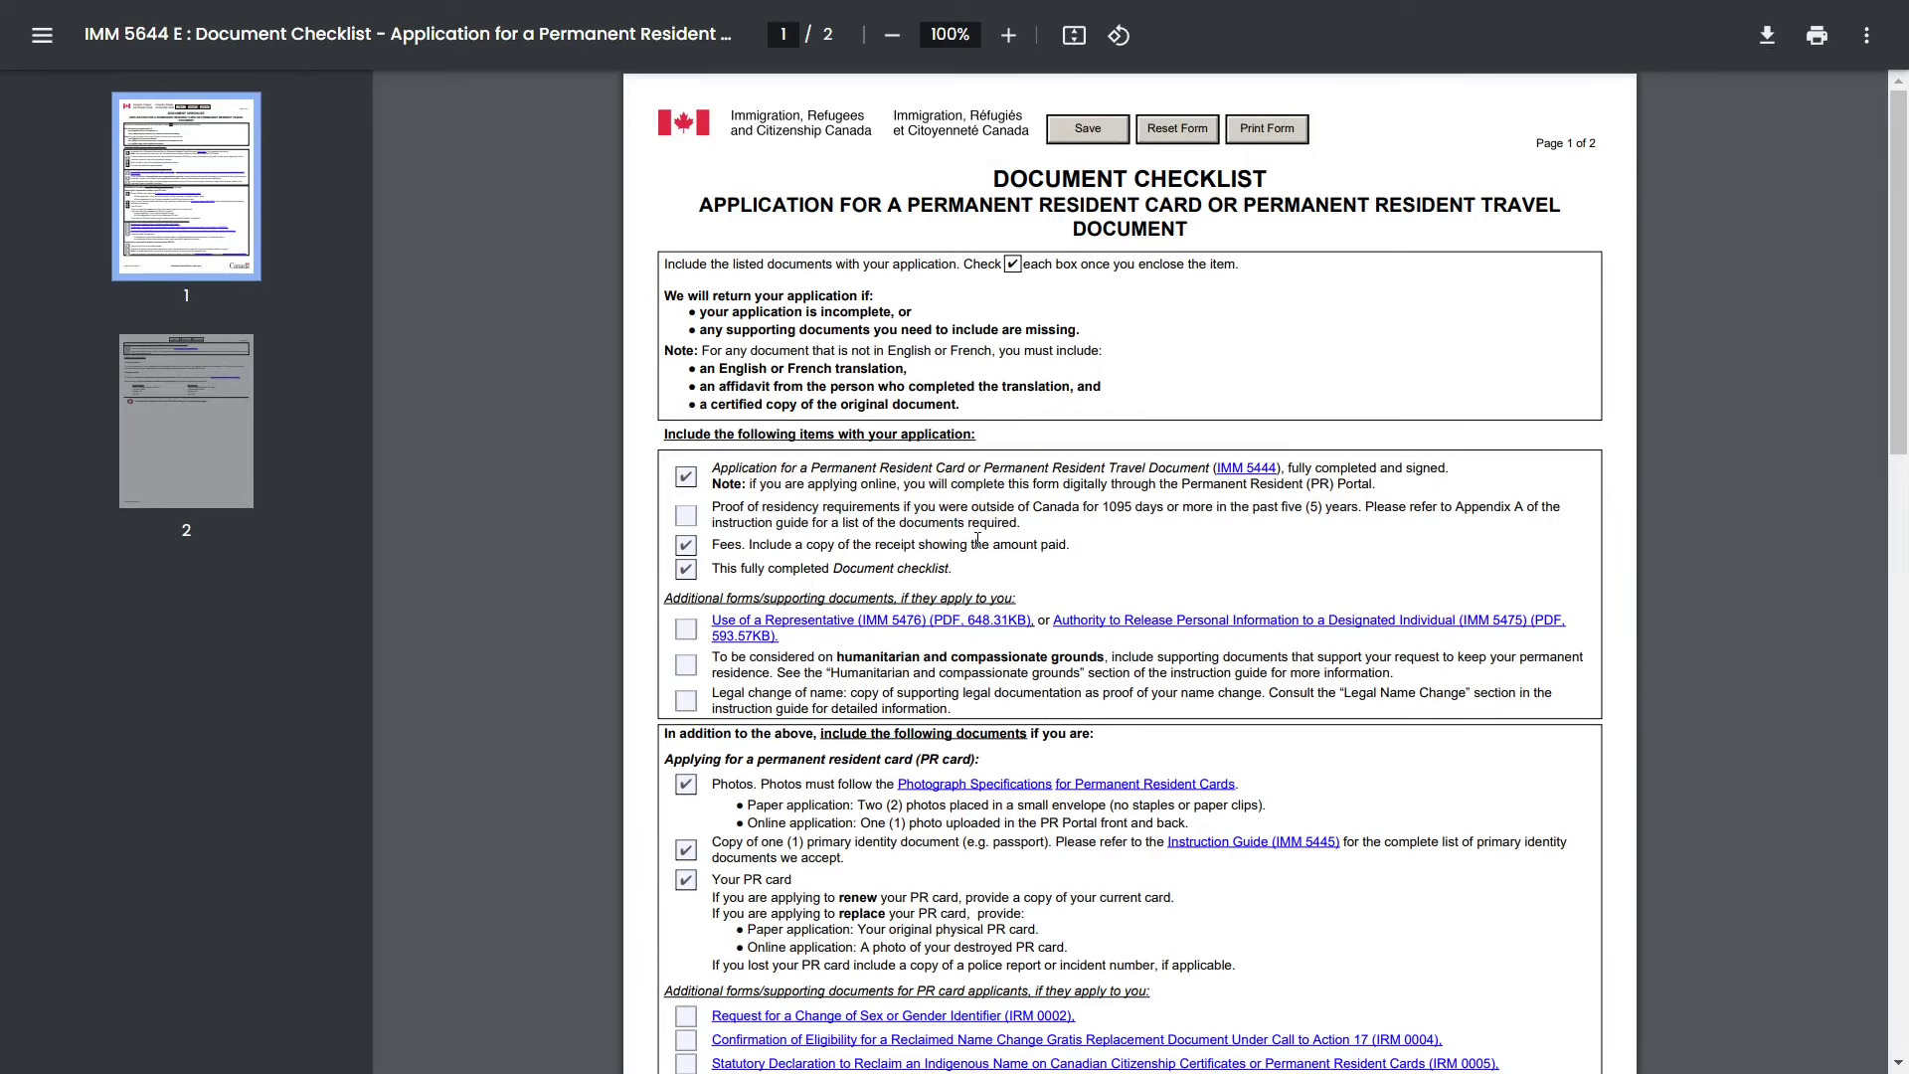
- Review the first checklist items: the application form, Fees and the Document checklist
{"action": "left_click_drag", "start_coordinate": [712, 469], "coordinate": [1402, 484]}
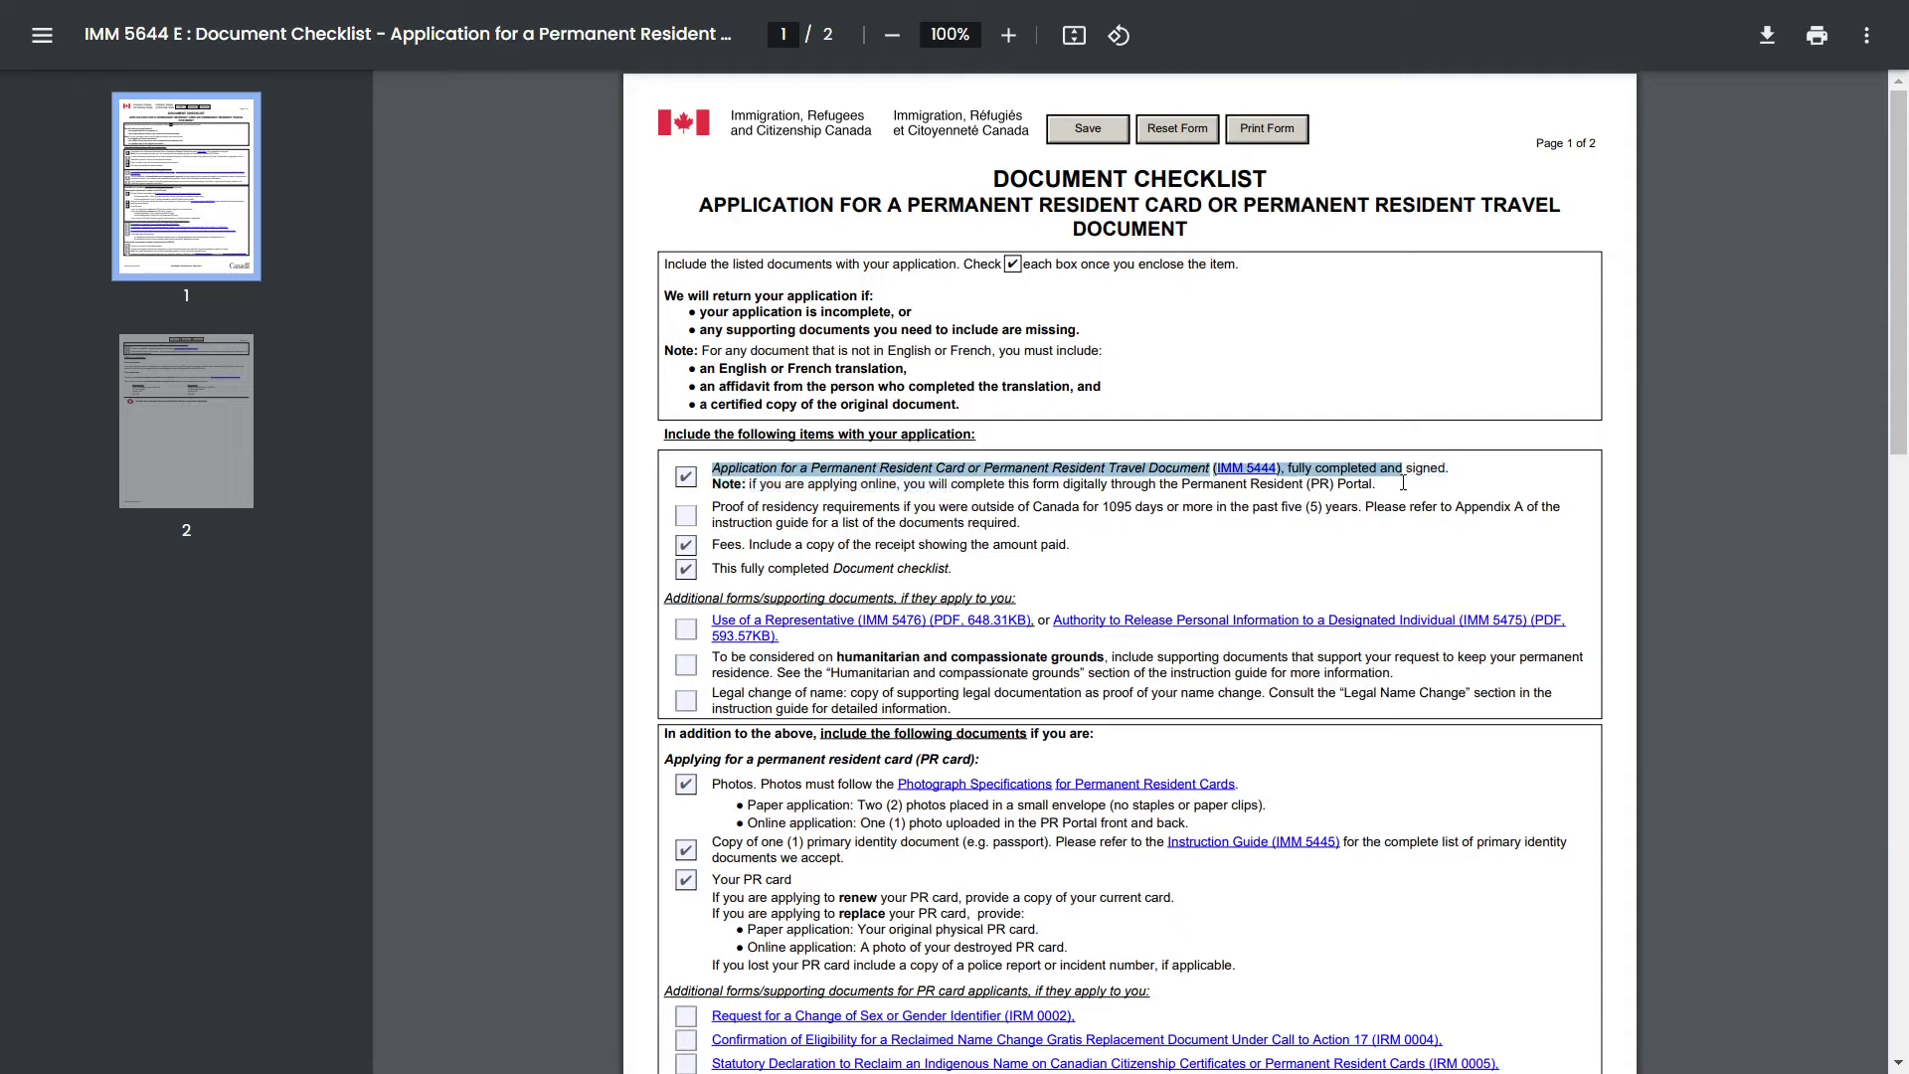
{"action": "left_click", "coordinate": [1301, 568]}
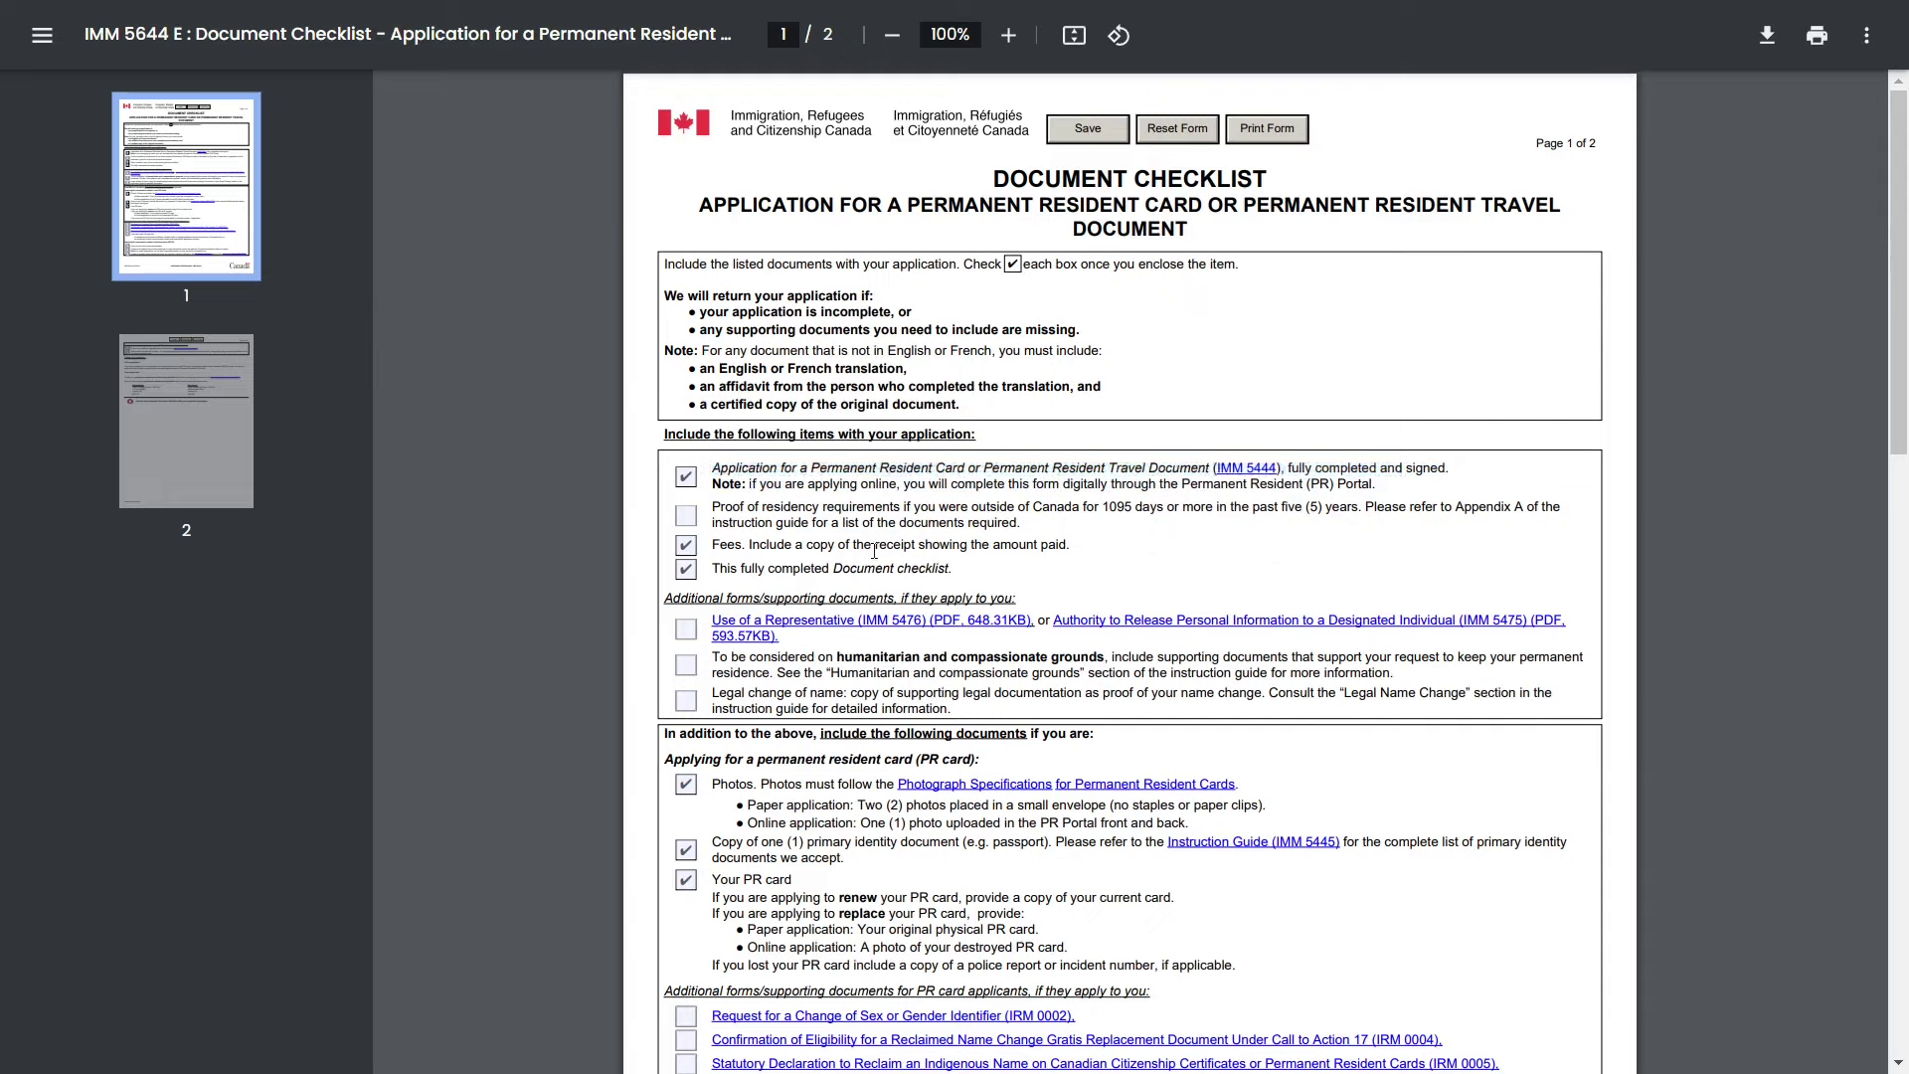
{"action": "left_click_drag", "start_coordinate": [716, 548], "coordinate": [1088, 544]}
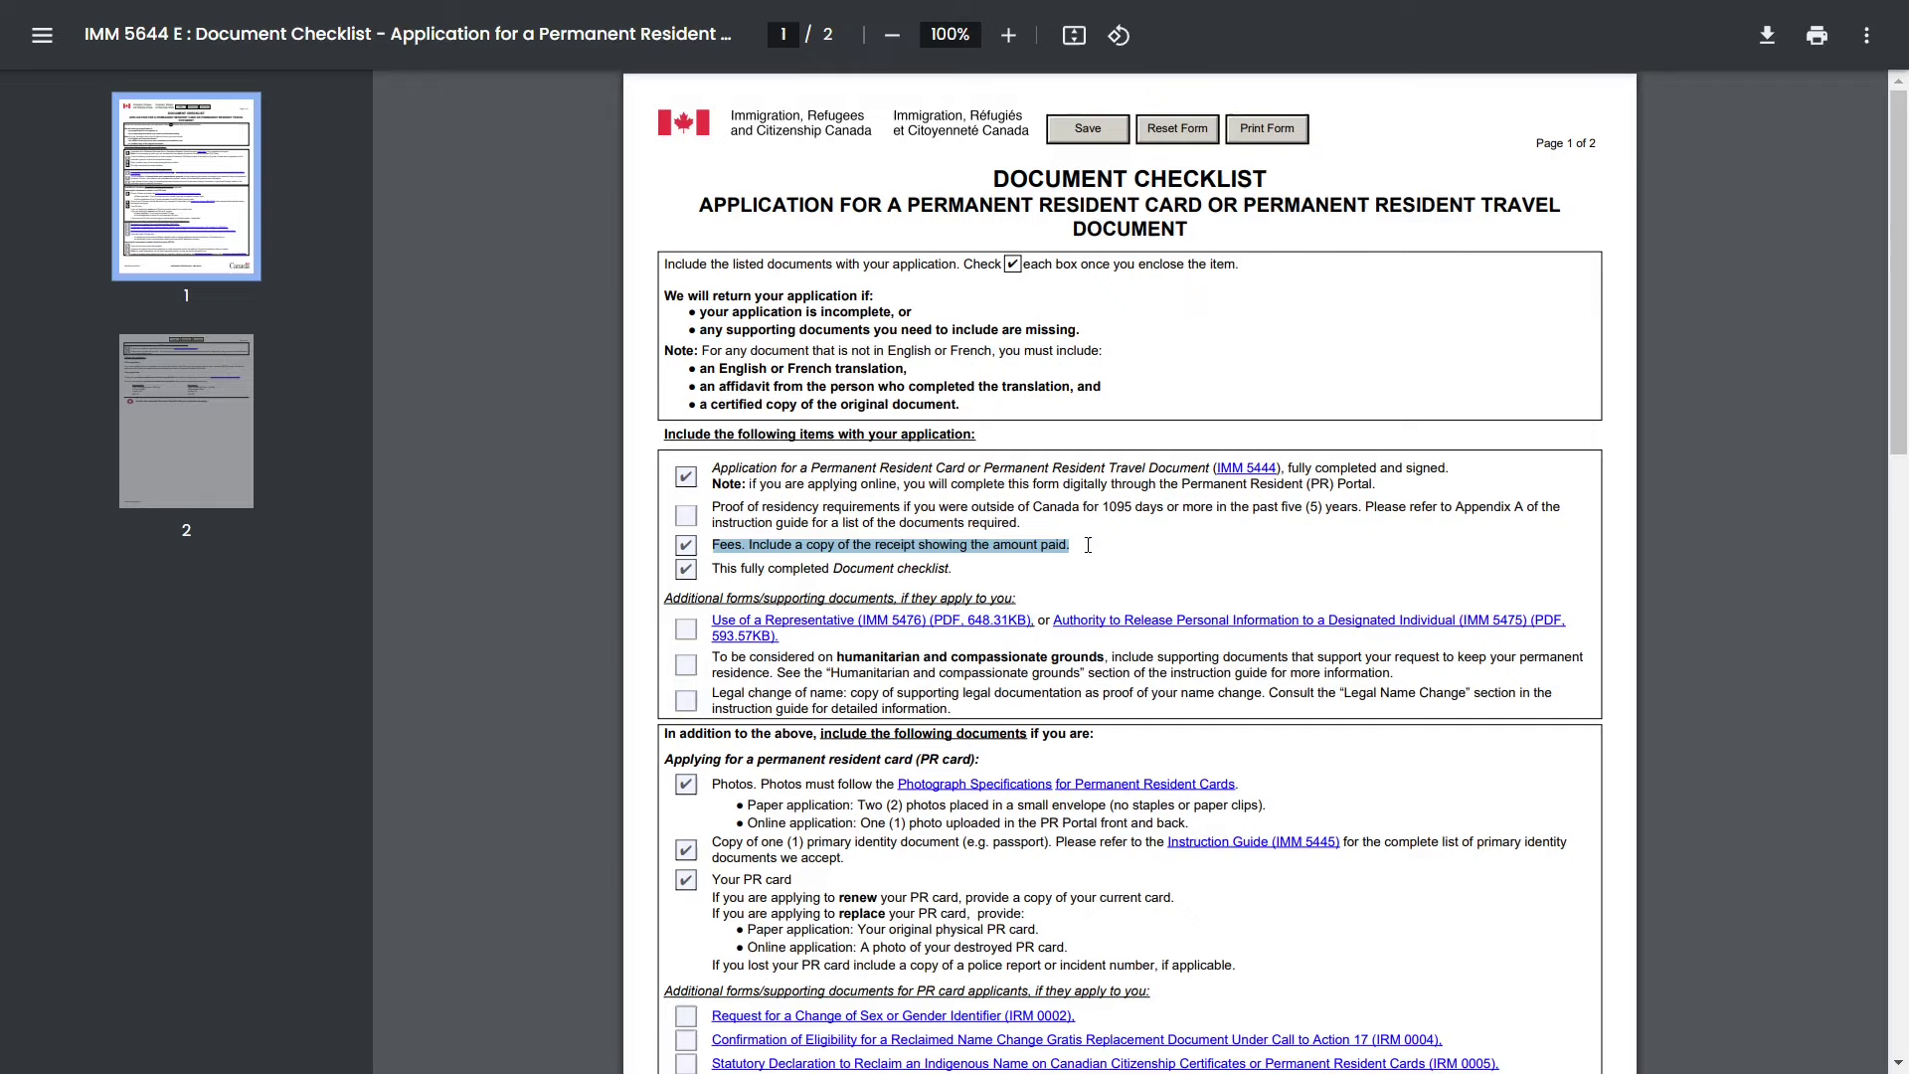
{"action": "left_click", "coordinate": [1088, 545]}
{"action": "left_click_drag", "start_coordinate": [712, 569], "coordinate": [974, 578]}
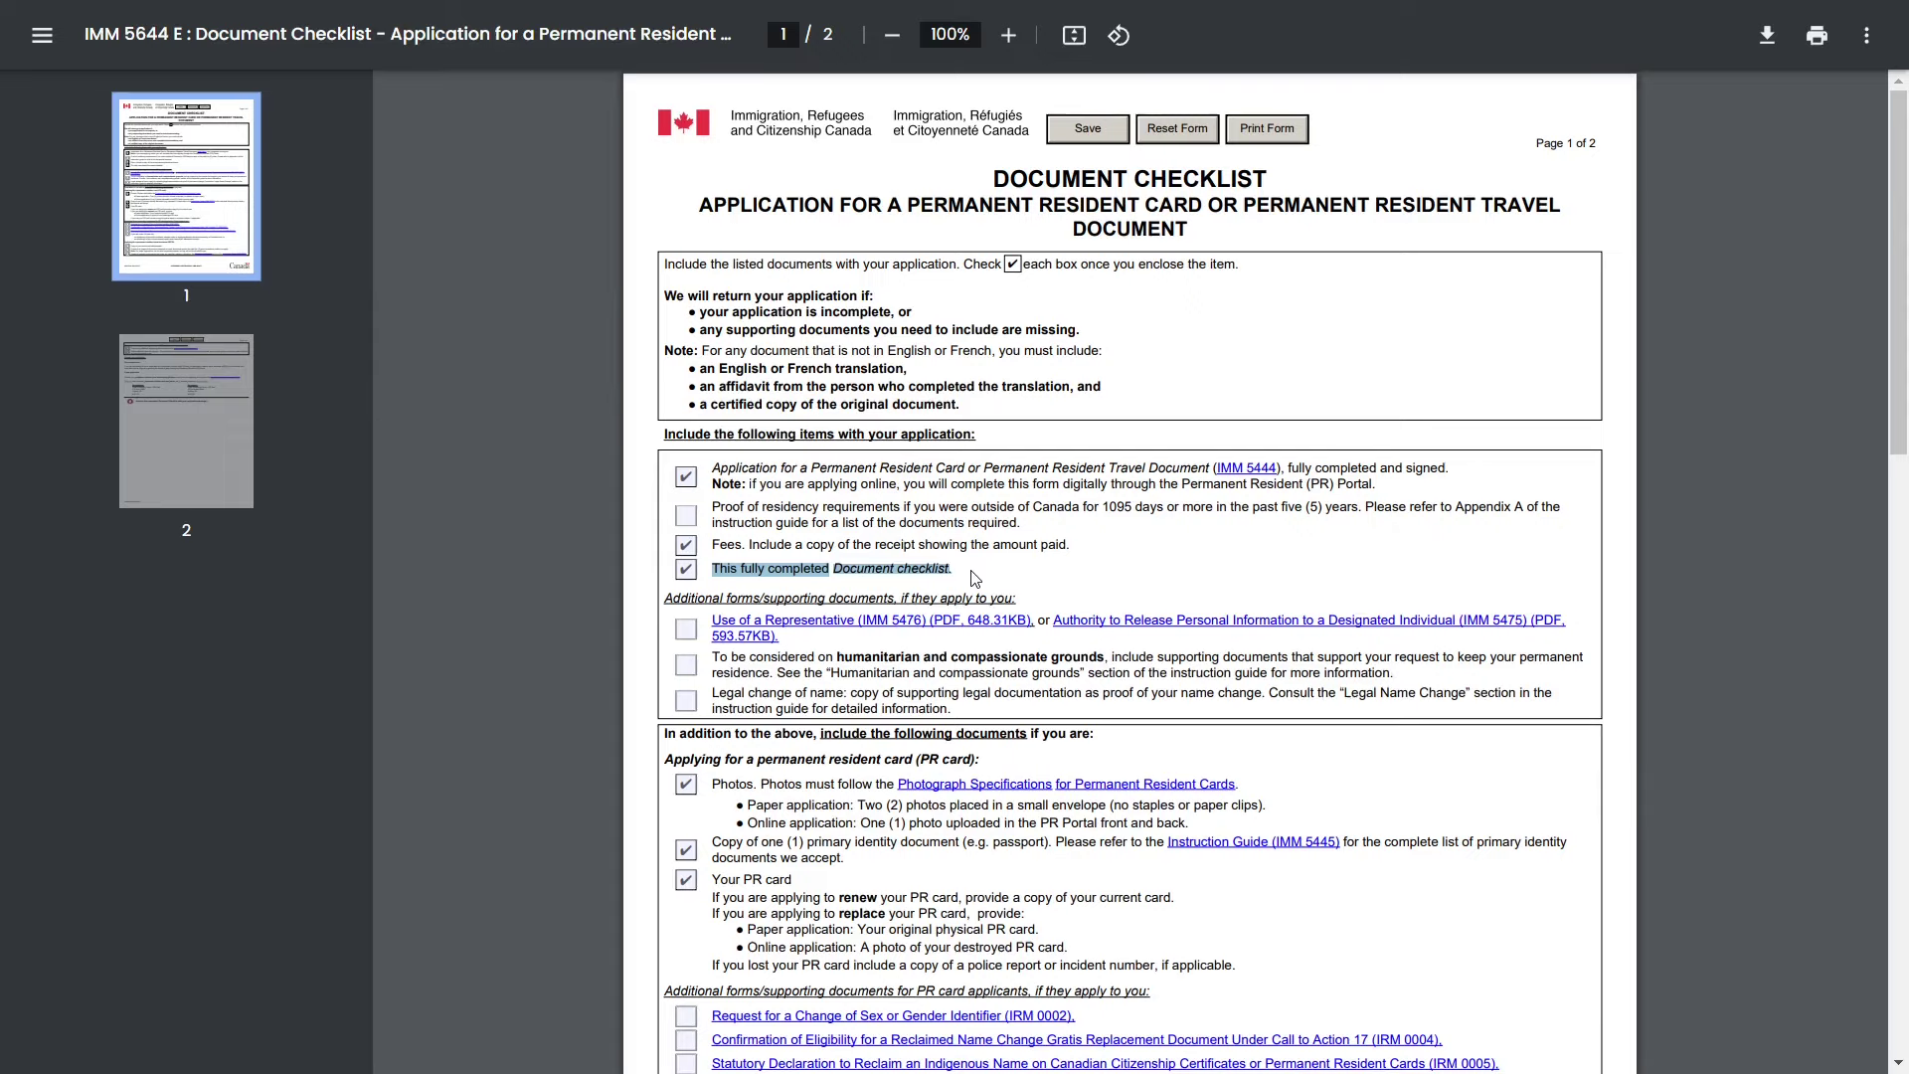
{"action": "scroll", "coordinate": [974, 578], "scroll_direction": "down", "scroll_amount": 3}
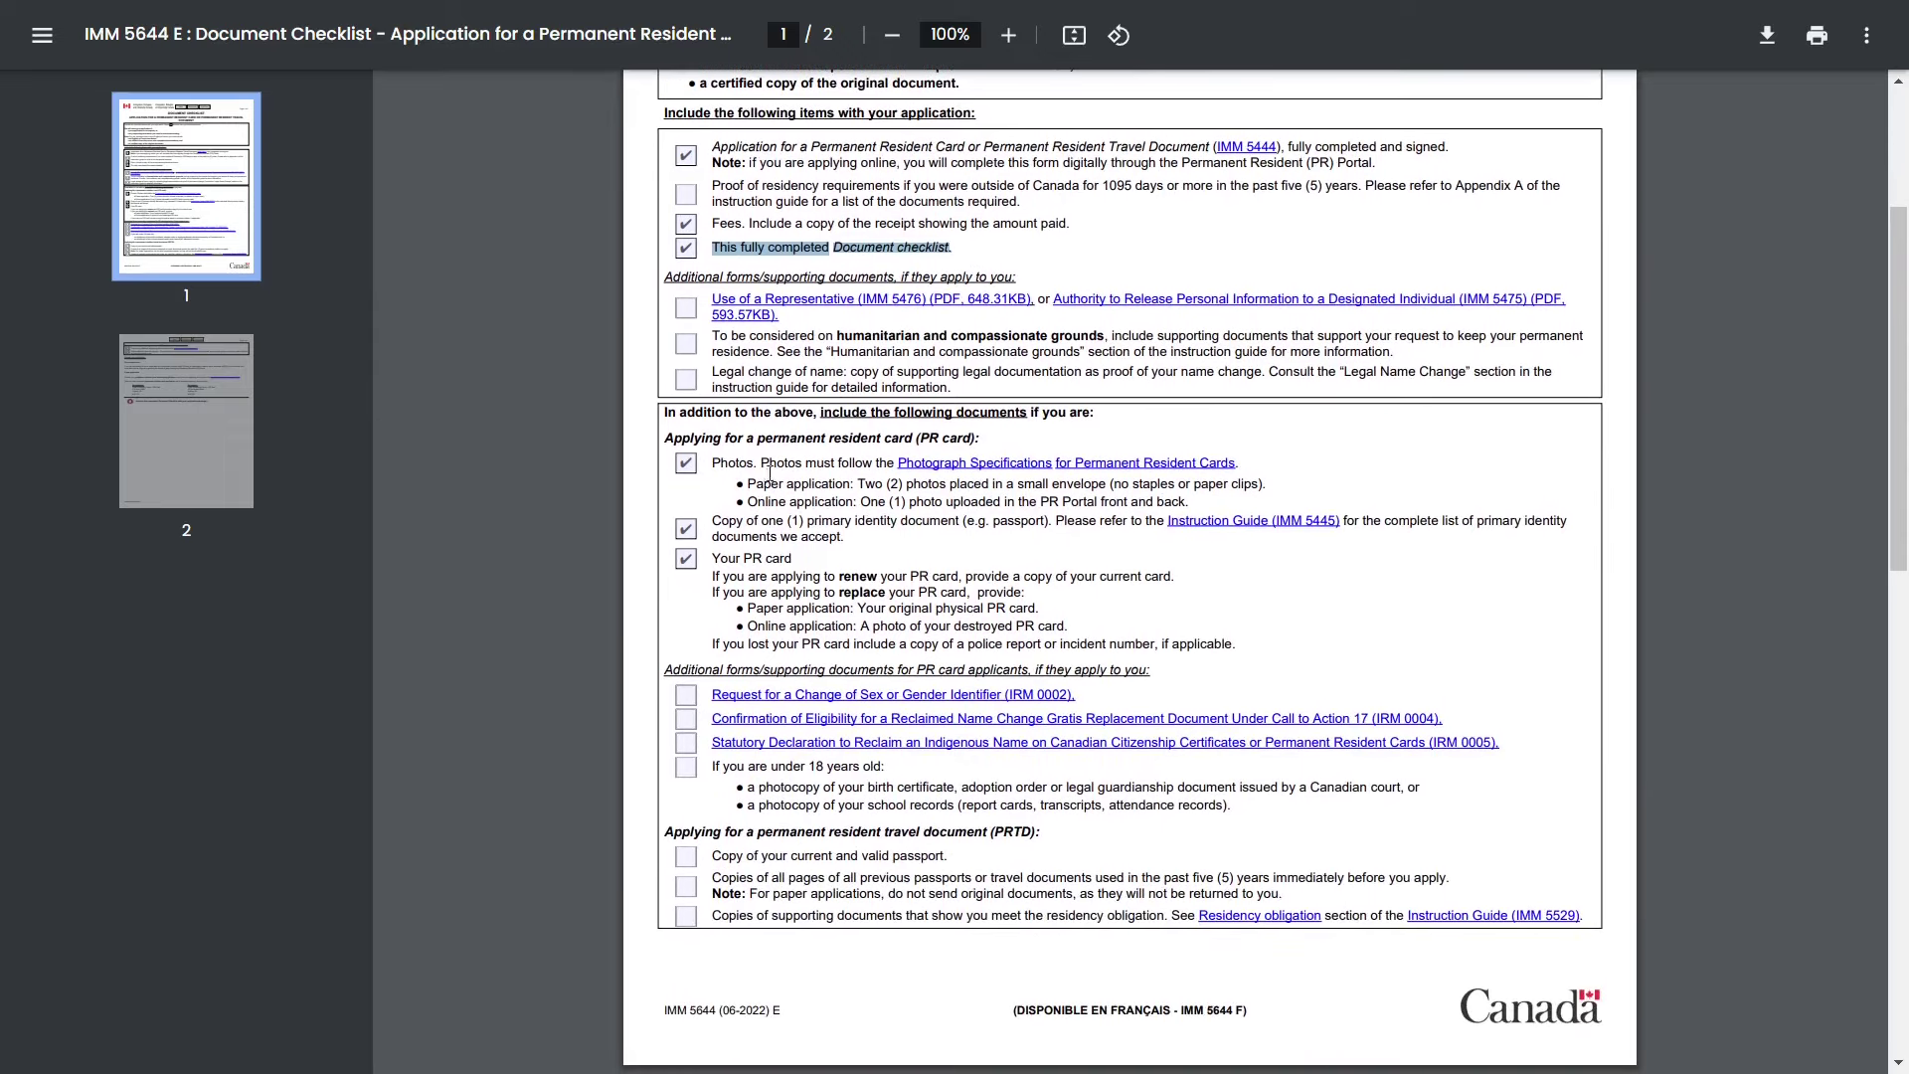
{"action": "left_click", "coordinate": [768, 469]}
- Review the photo, primary identity document and PR card requirements
{"action": "double_click", "coordinate": [735, 465]}
{"action": "left_click", "coordinate": [735, 469]}
{"action": "left_click_drag", "start_coordinate": [749, 501], "coordinate": [912, 501]}
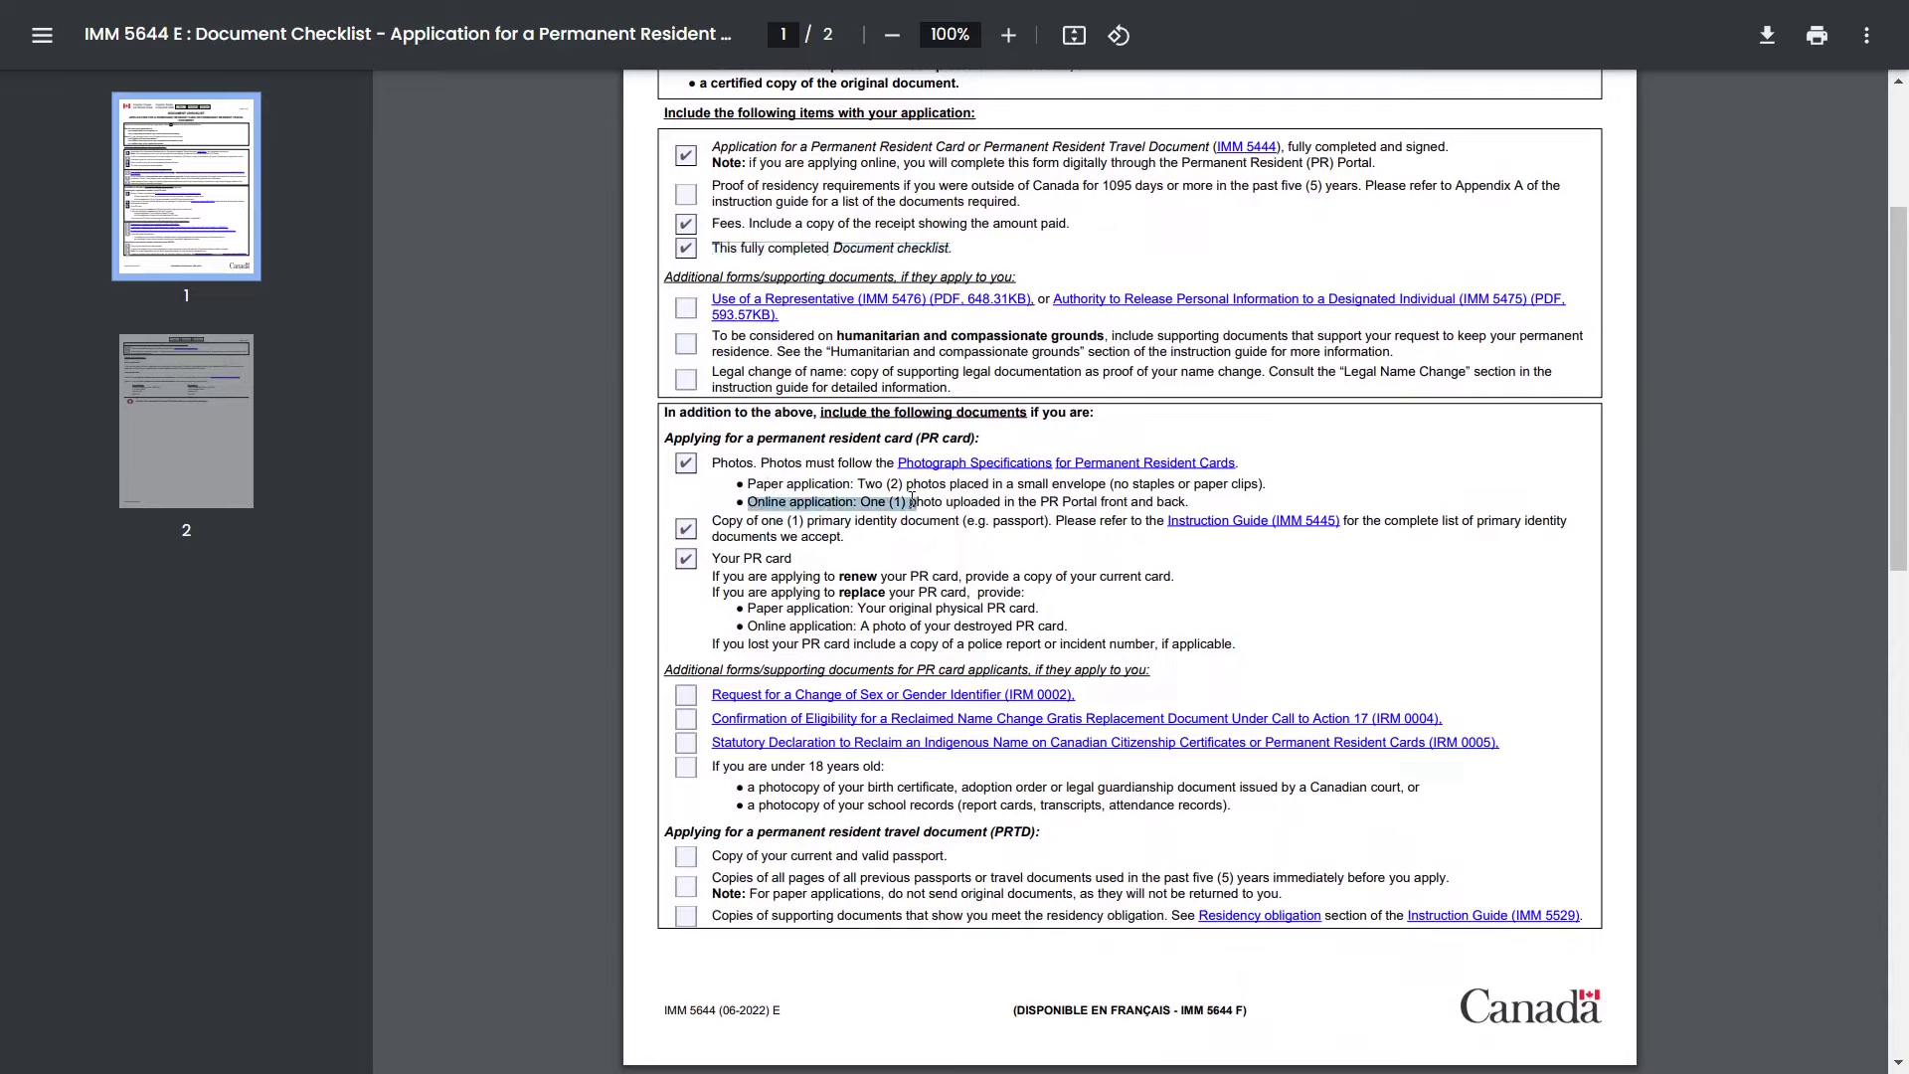
{"action": "left_click", "coordinate": [793, 482]}
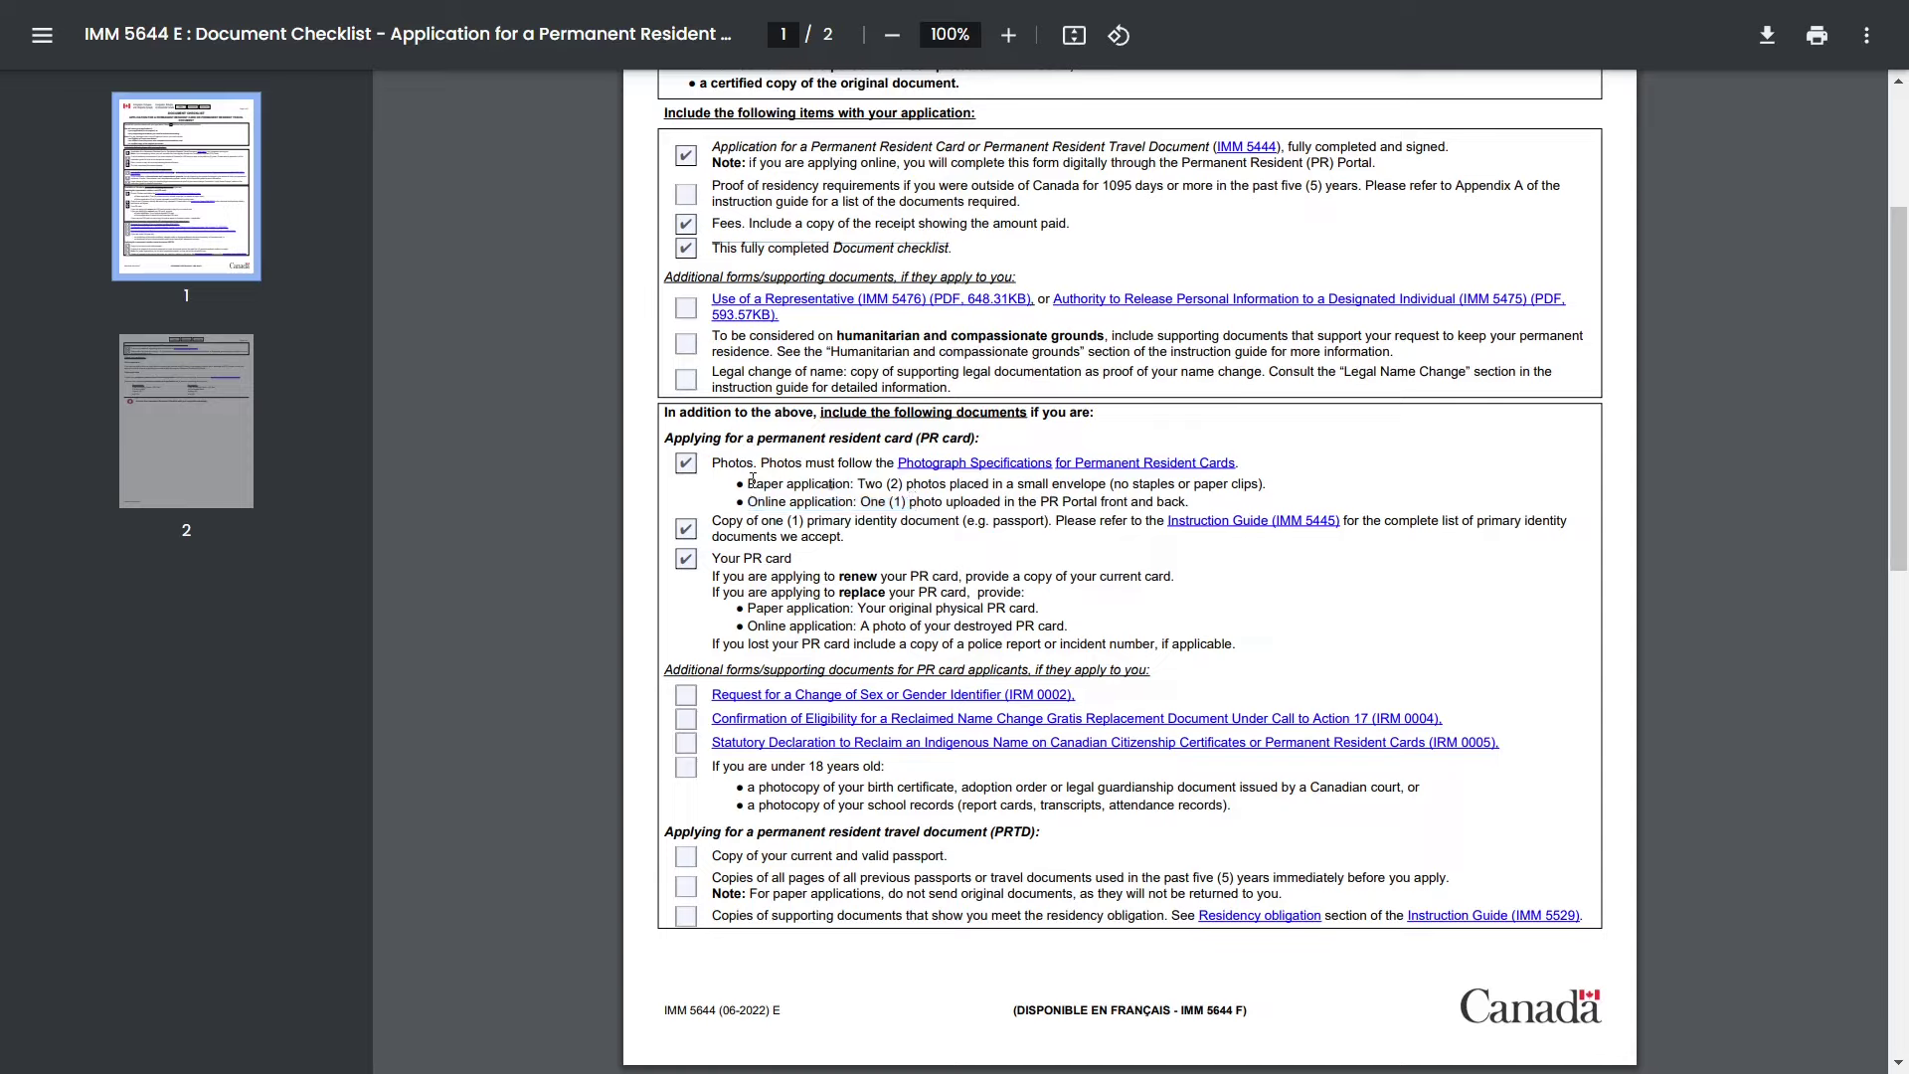
{"action": "left_click_drag", "start_coordinate": [751, 482], "coordinate": [953, 485]}
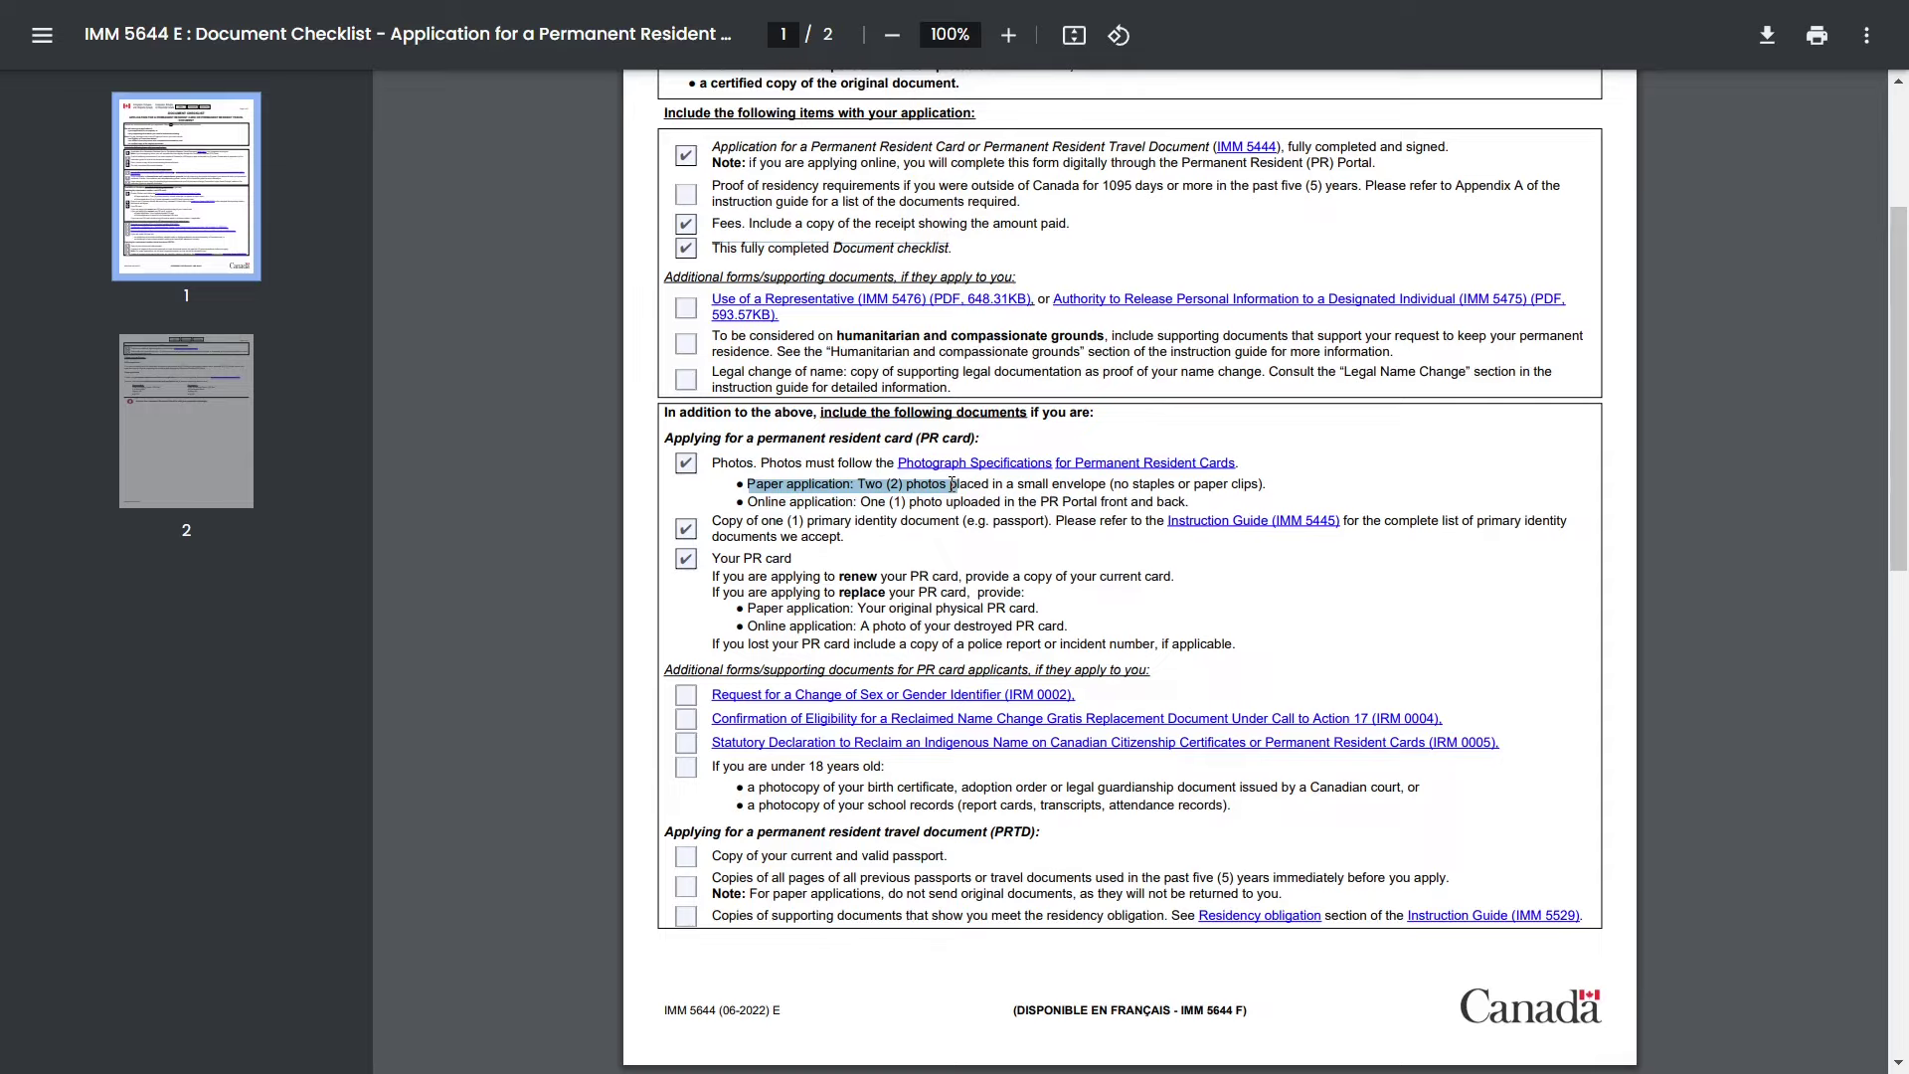
{"action": "left_click", "coordinate": [866, 562]}
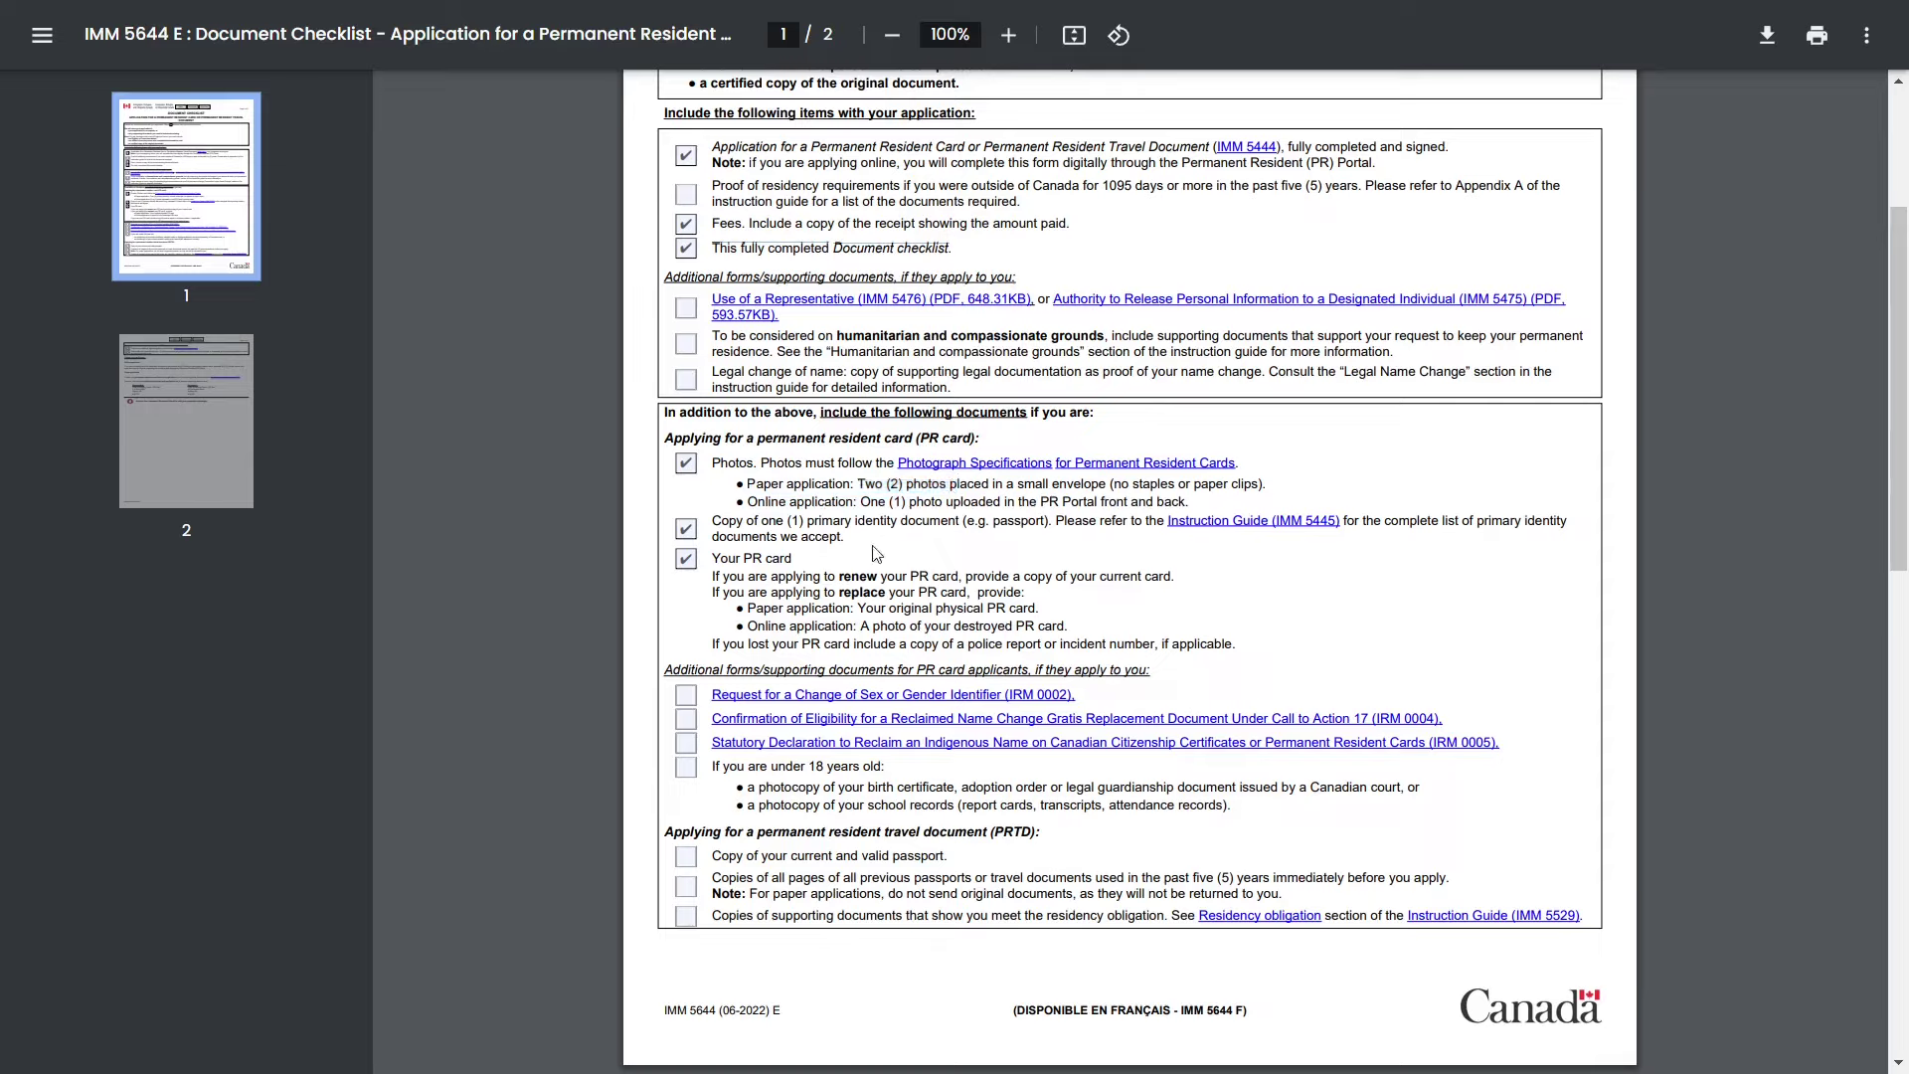
{"action": "left_click_drag", "start_coordinate": [806, 521], "coordinate": [1056, 522]}
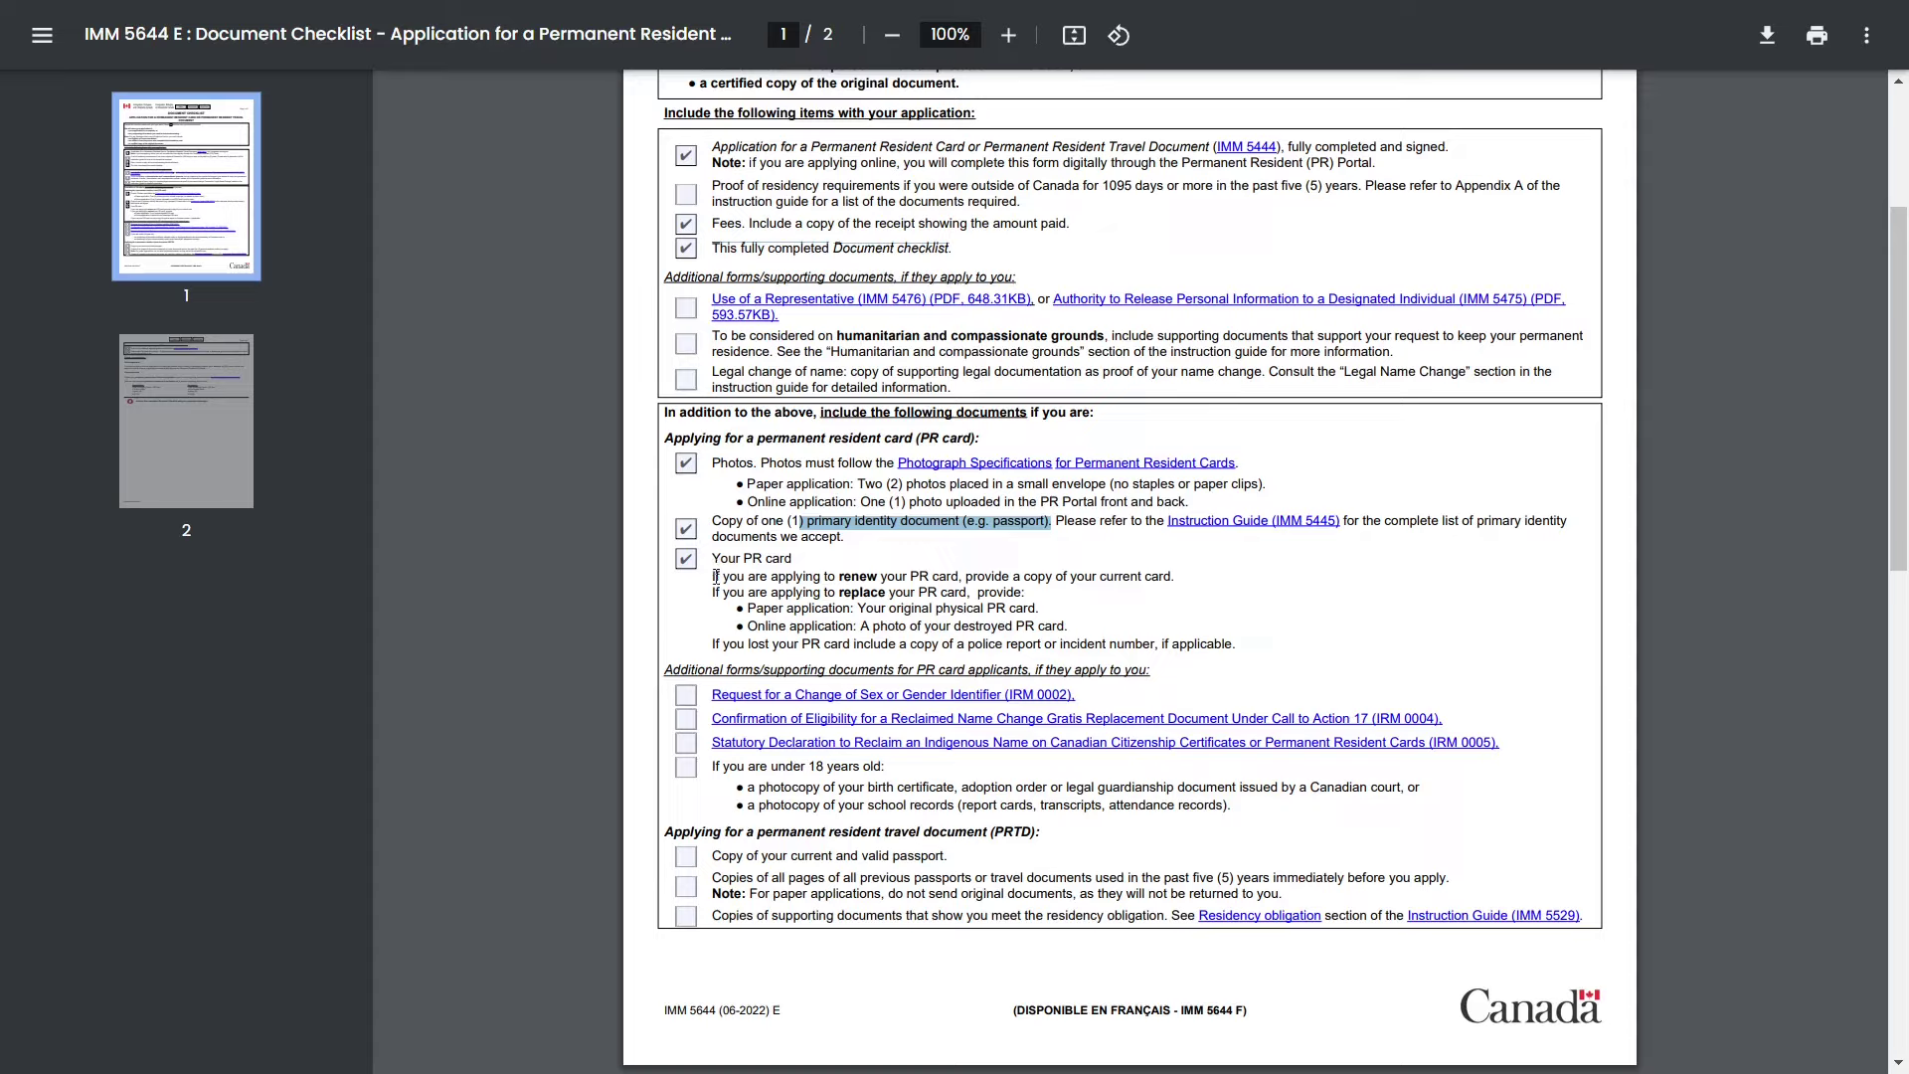
{"action": "left_click", "coordinate": [716, 560]}
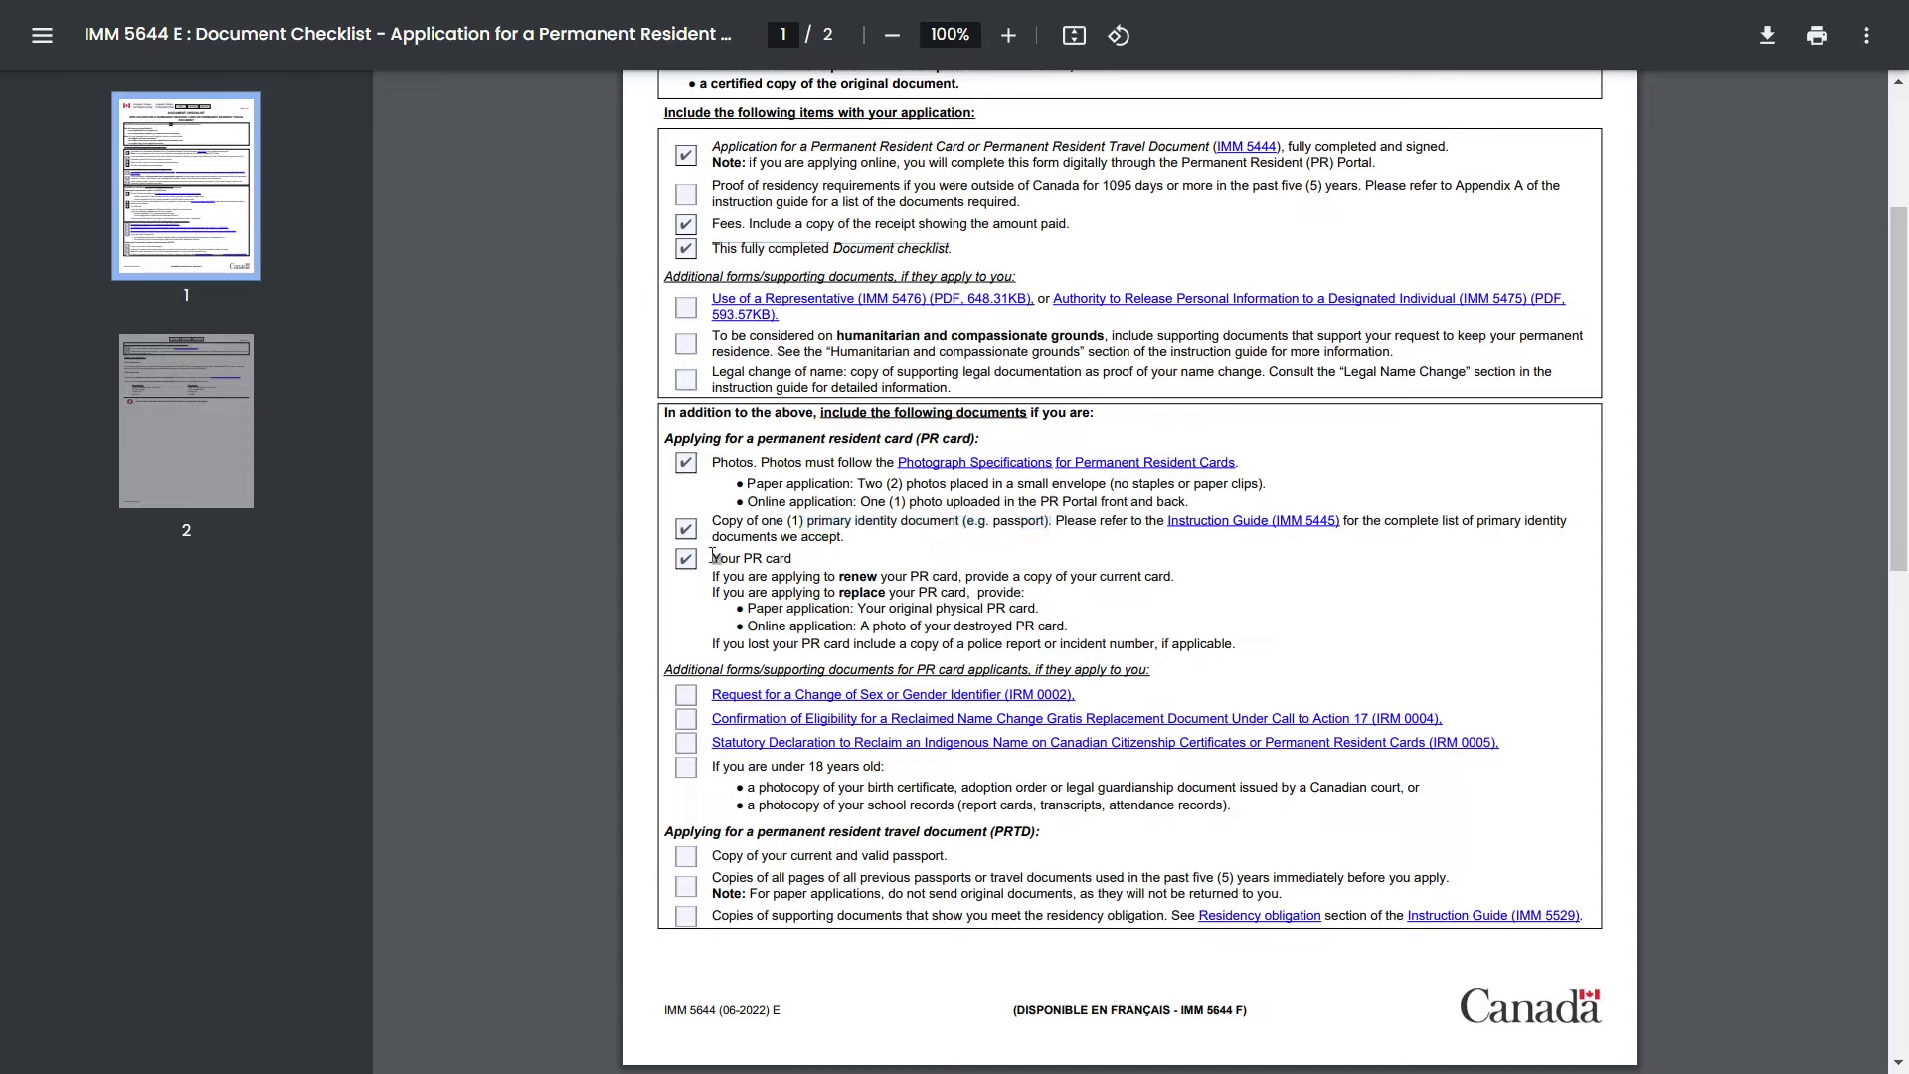
{"action": "left_click_drag", "start_coordinate": [718, 557], "coordinate": [807, 563]}
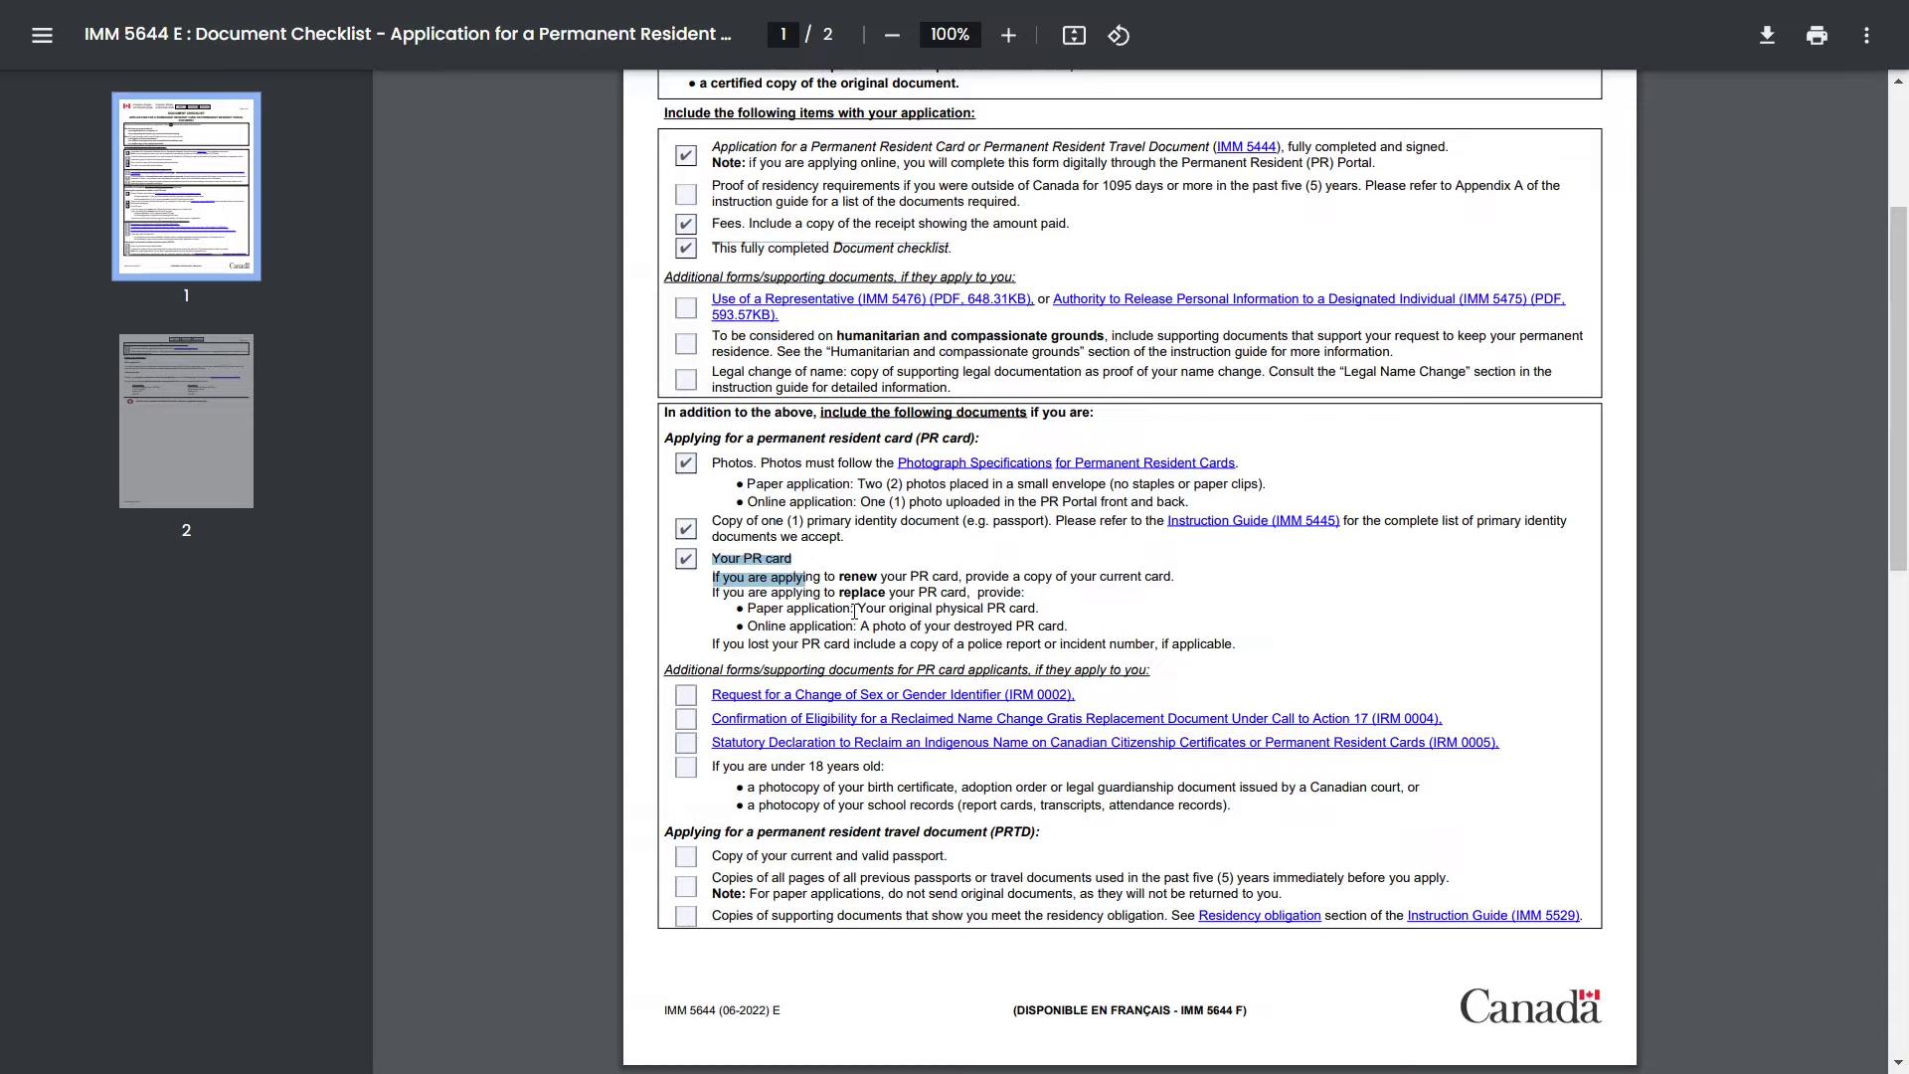
{"action": "left_click", "coordinate": [954, 624]}
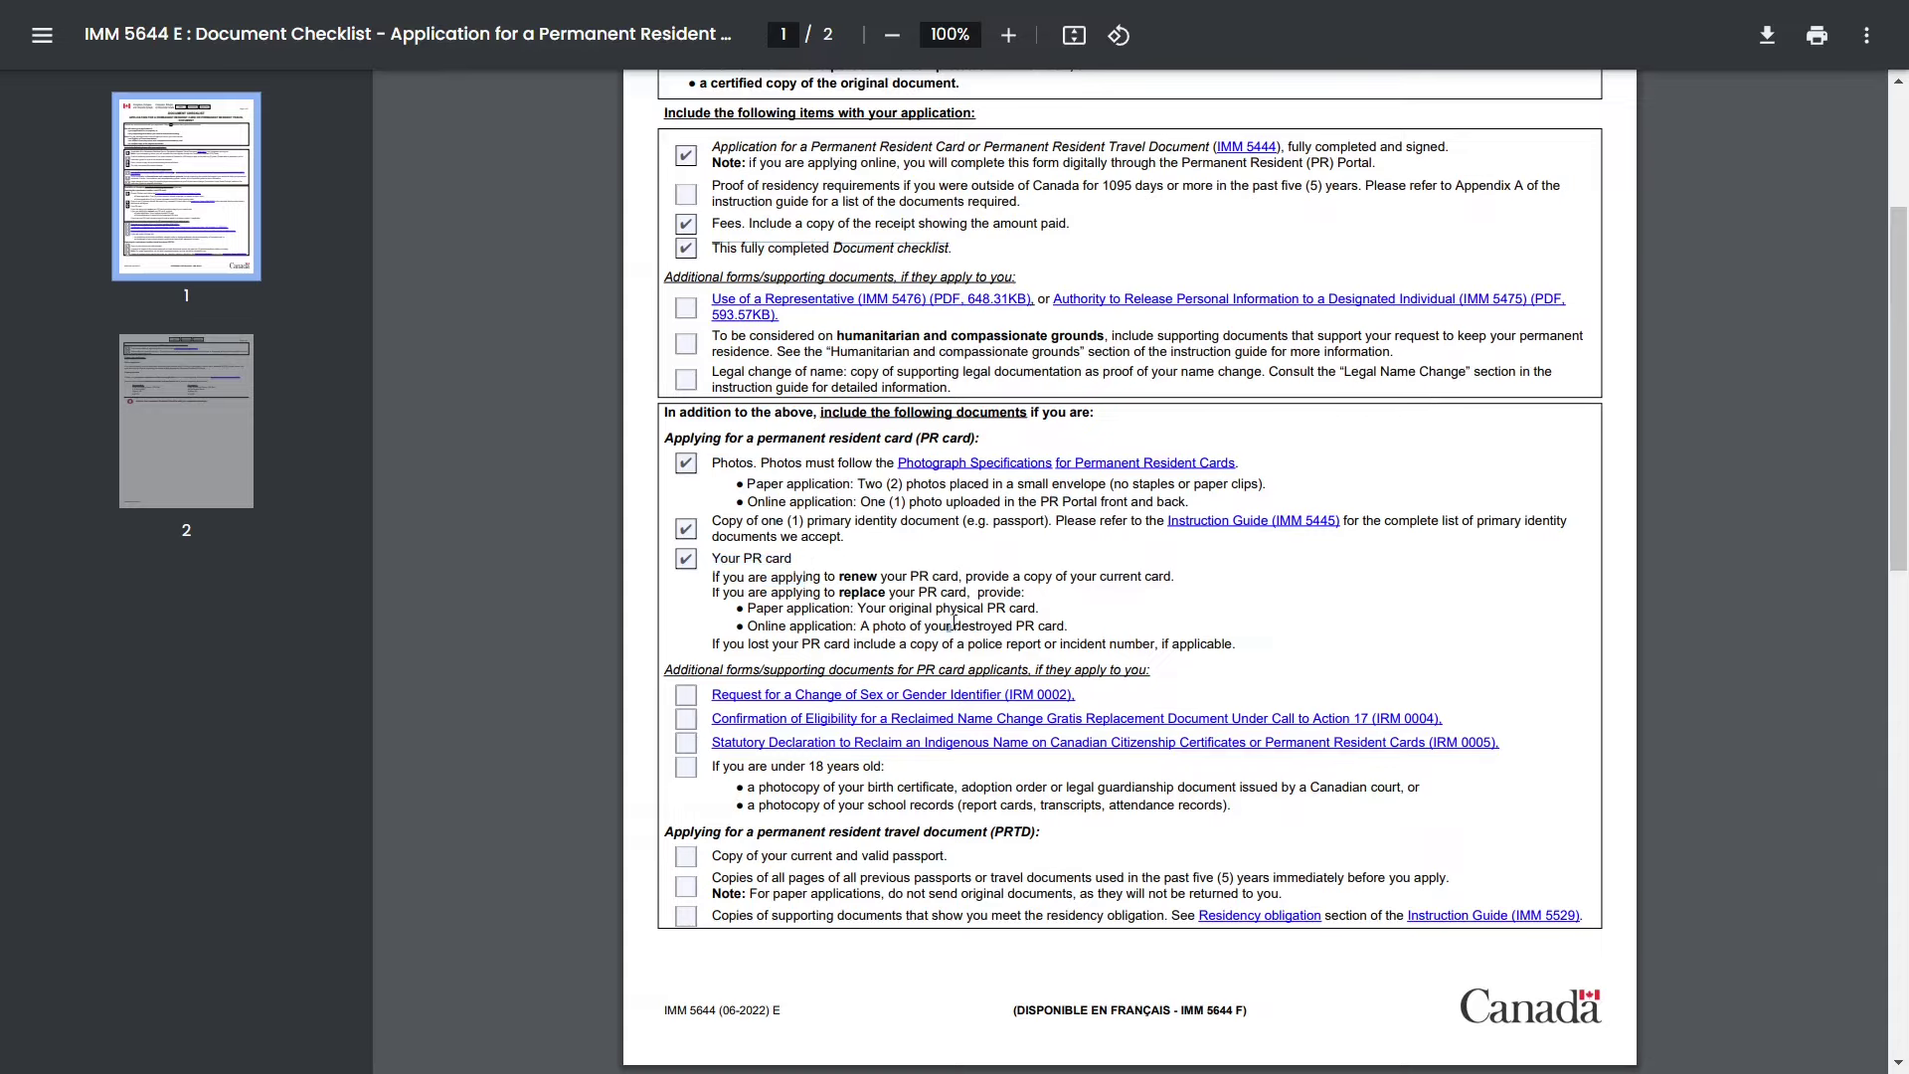
- Scroll through the remainder of the checklist on page 2
{"action": "scroll", "coordinate": [955, 623], "scroll_direction": "down", "scroll_amount": 3}
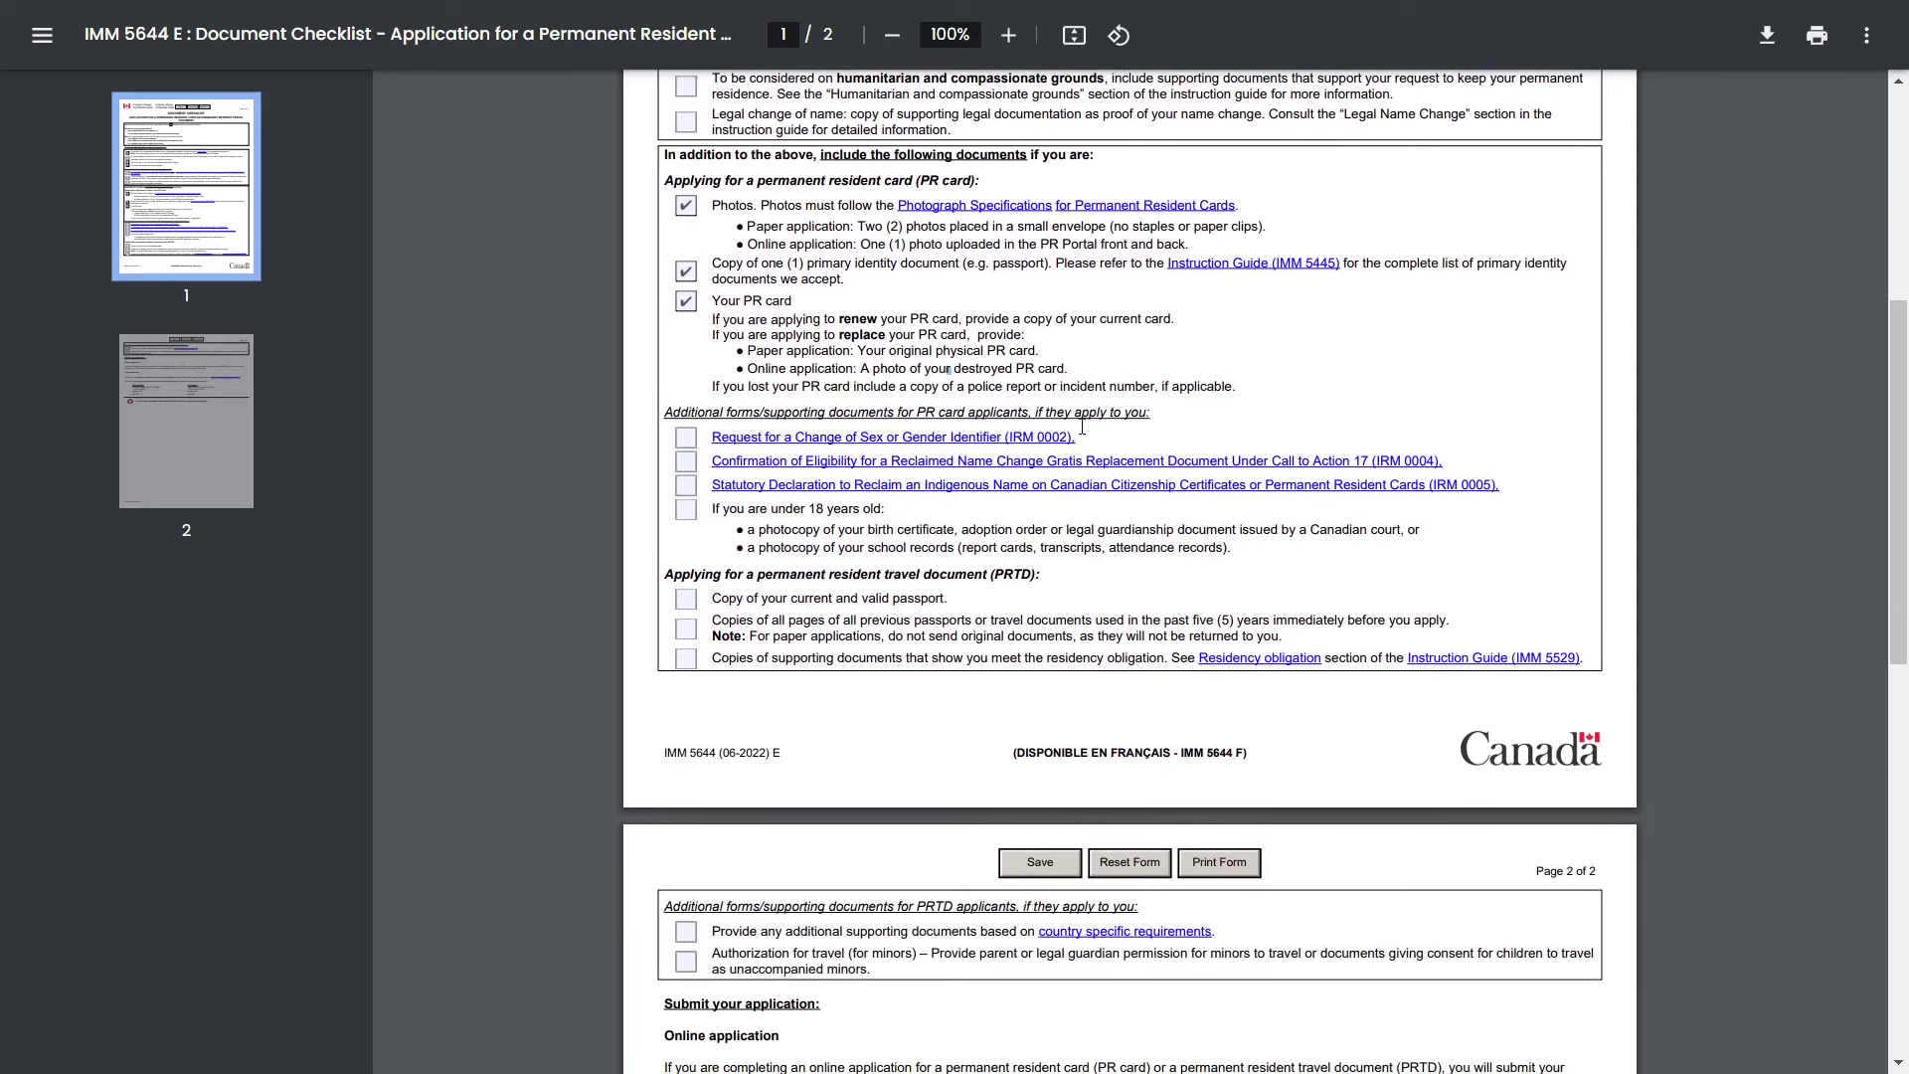
{"action": "scroll", "coordinate": [1082, 425], "scroll_direction": "down", "scroll_amount": 3}
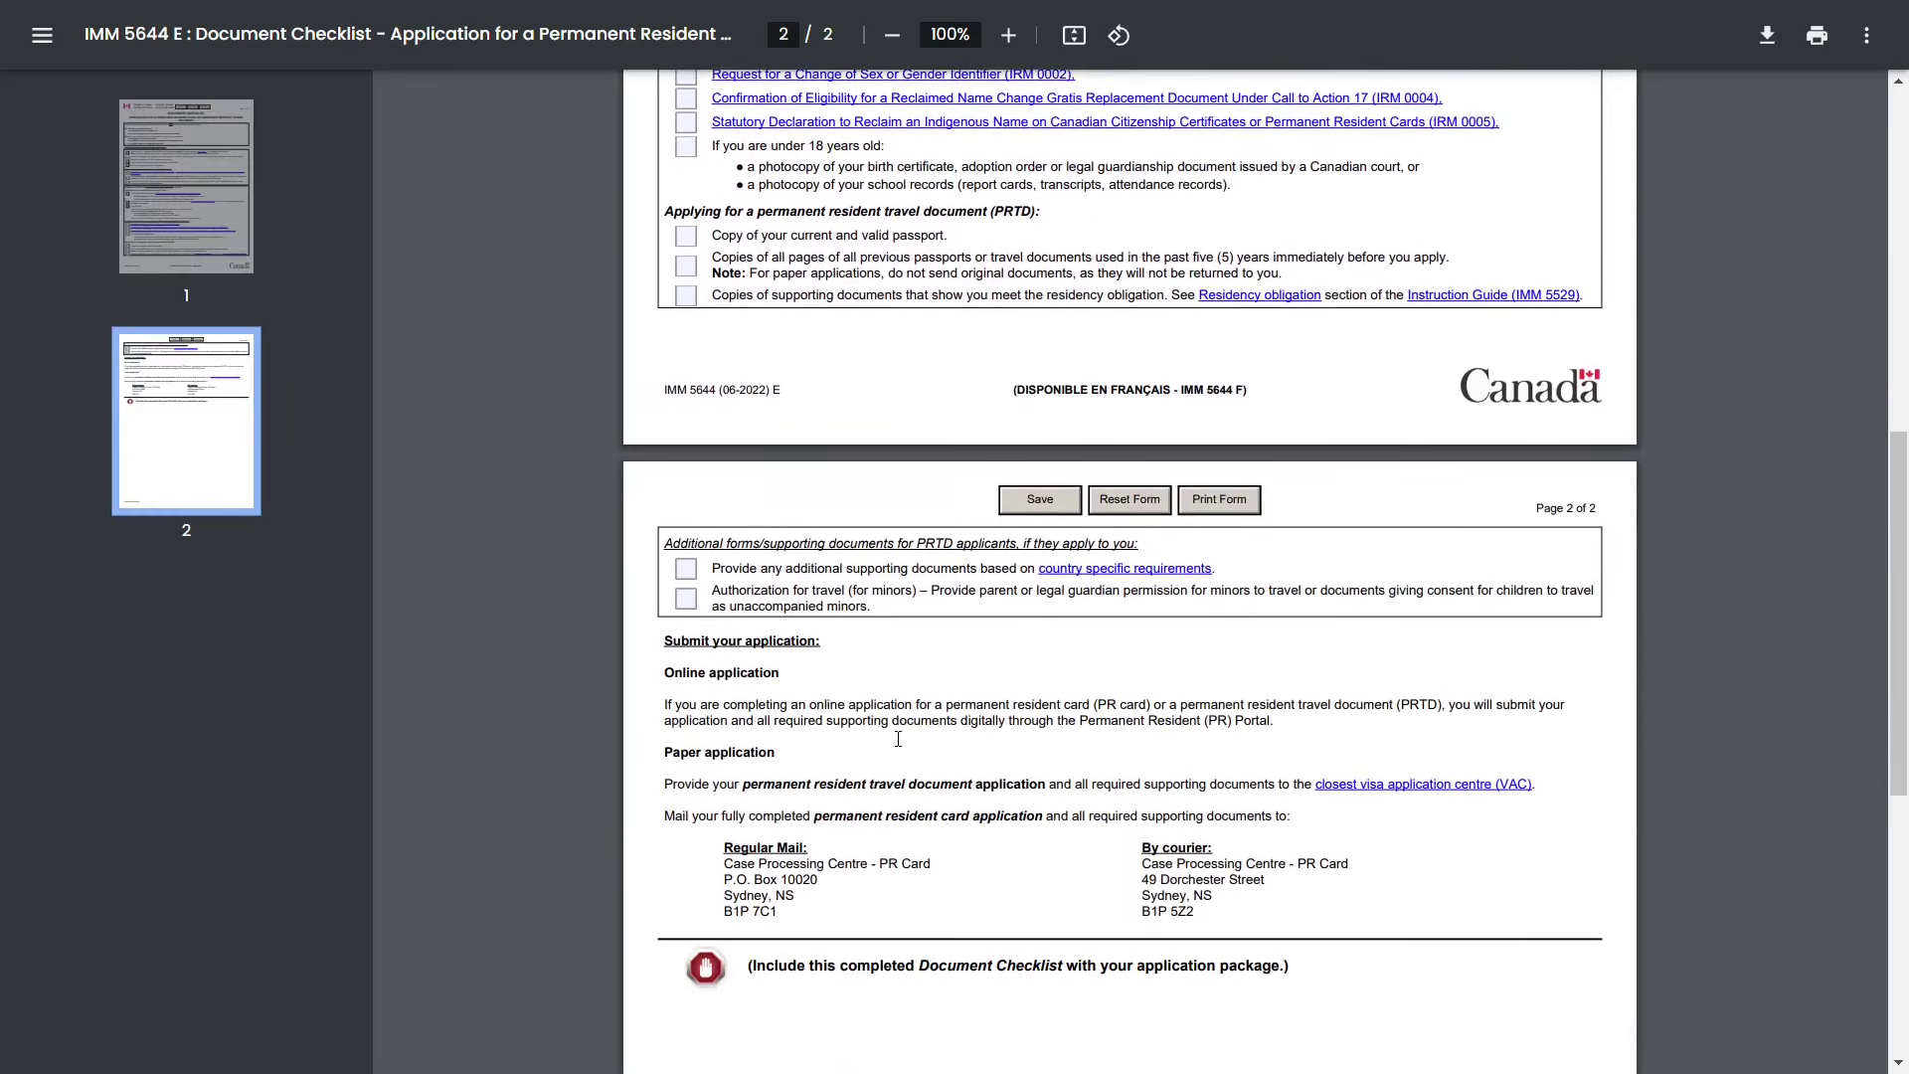
{"action": "scroll", "coordinate": [898, 739], "scroll_direction": "up", "scroll_amount": 9}
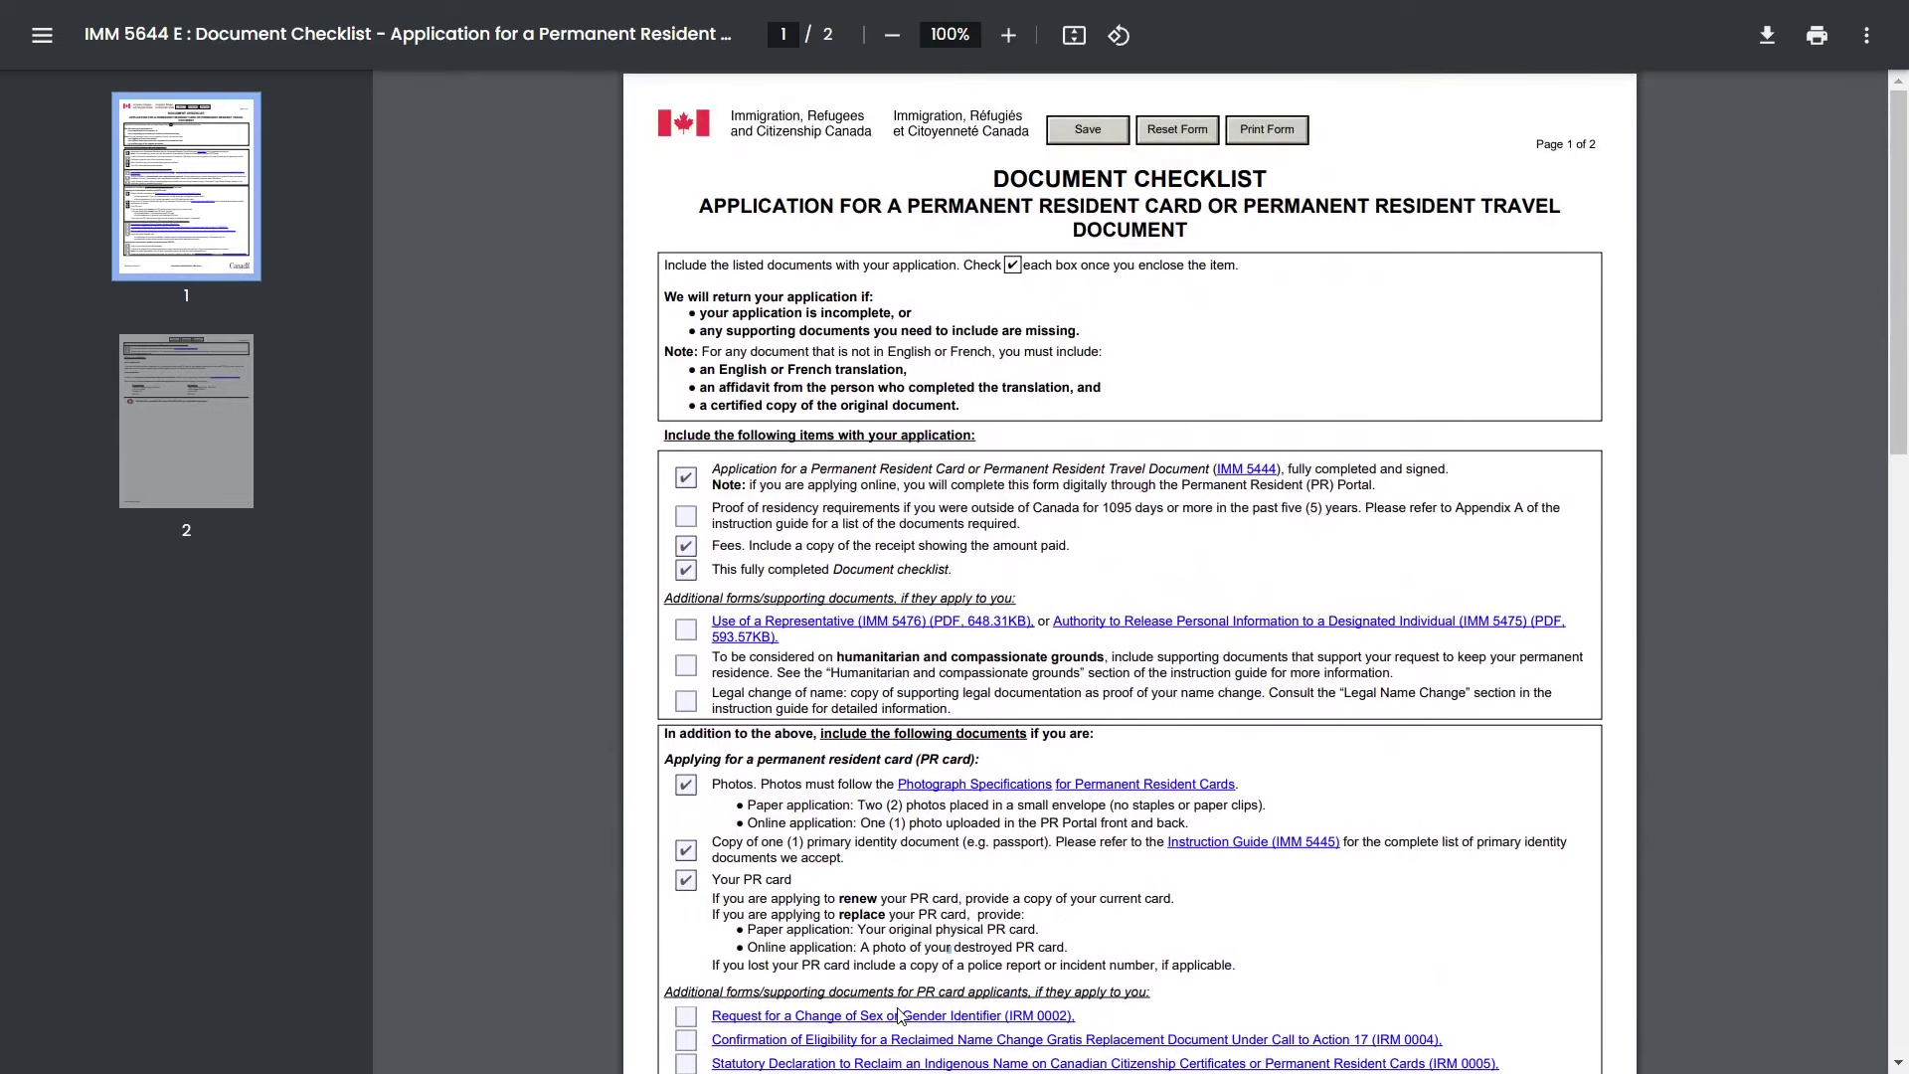
{"action": "scroll", "coordinate": [945, 868], "scroll_direction": "down", "scroll_amount": 1}
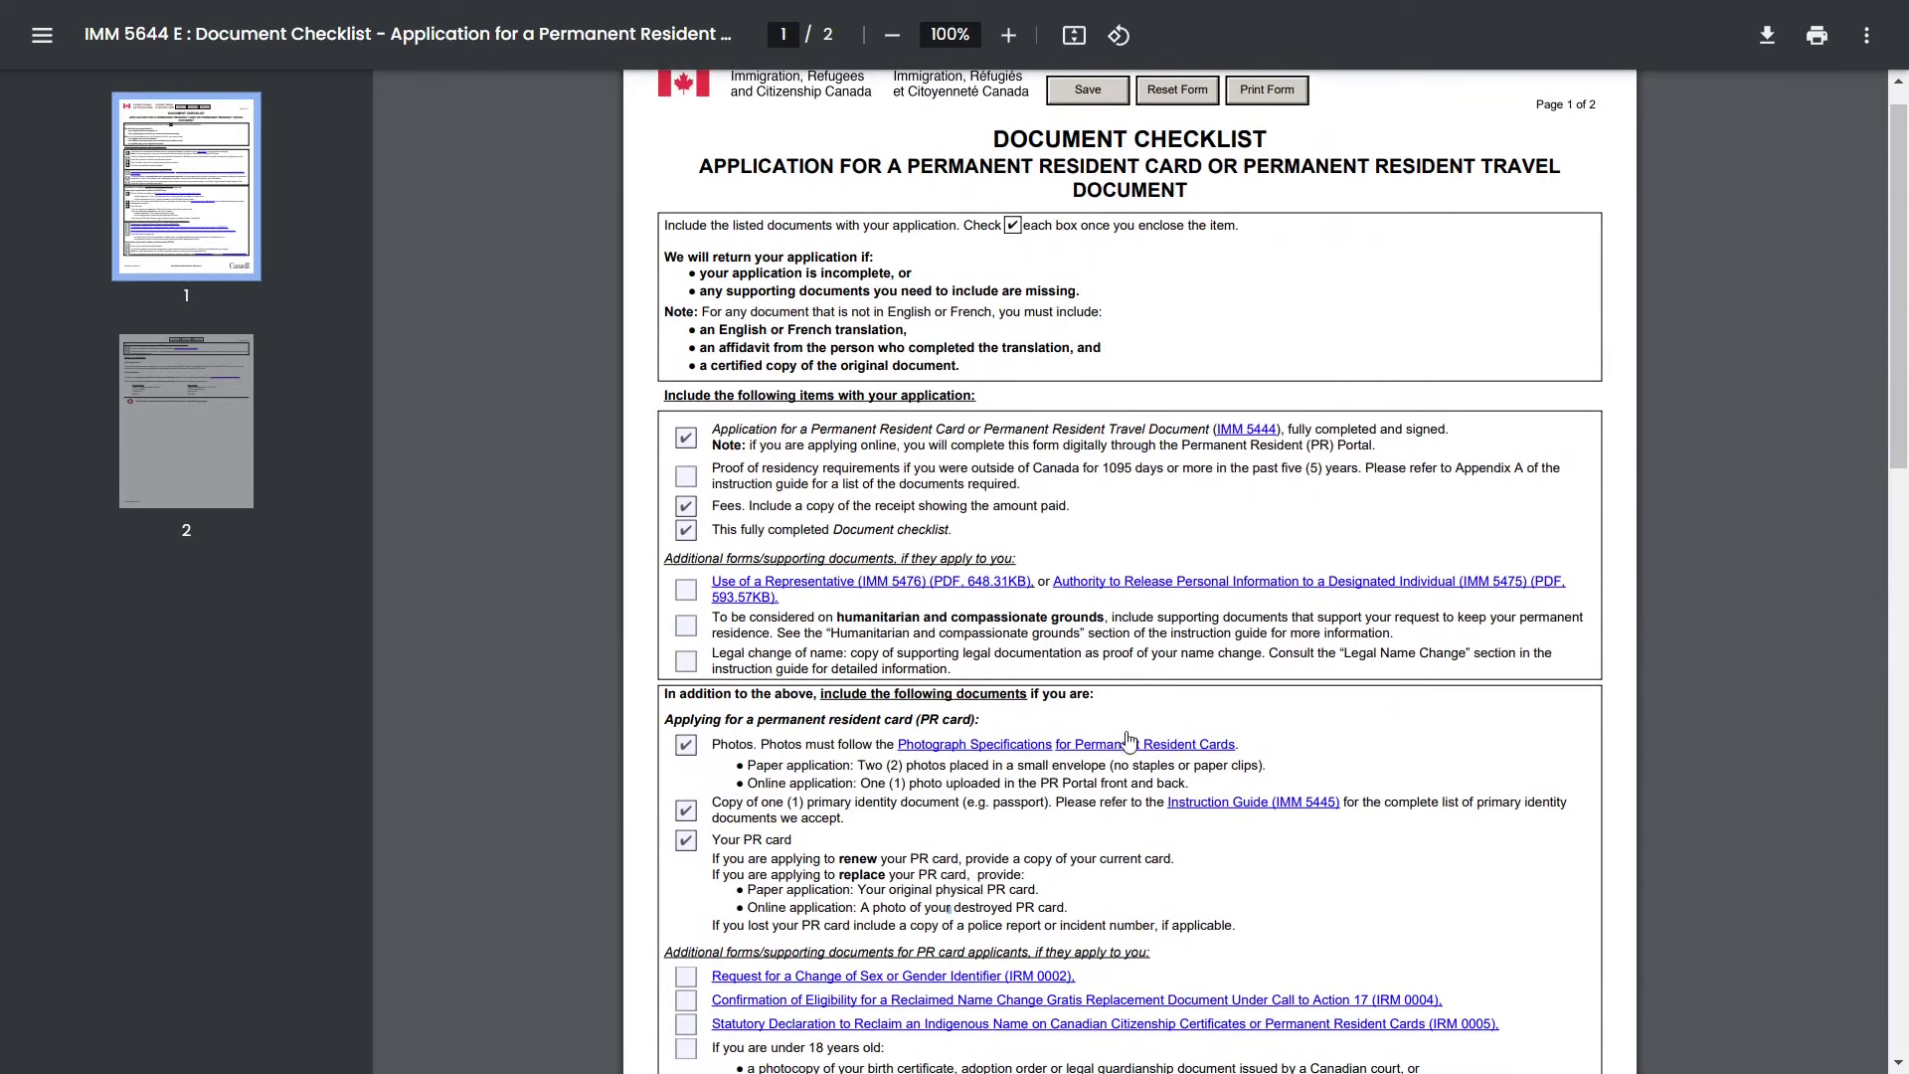
{"action": "scroll", "coordinate": [956, 759], "scroll_direction": "down", "scroll_amount": 5}
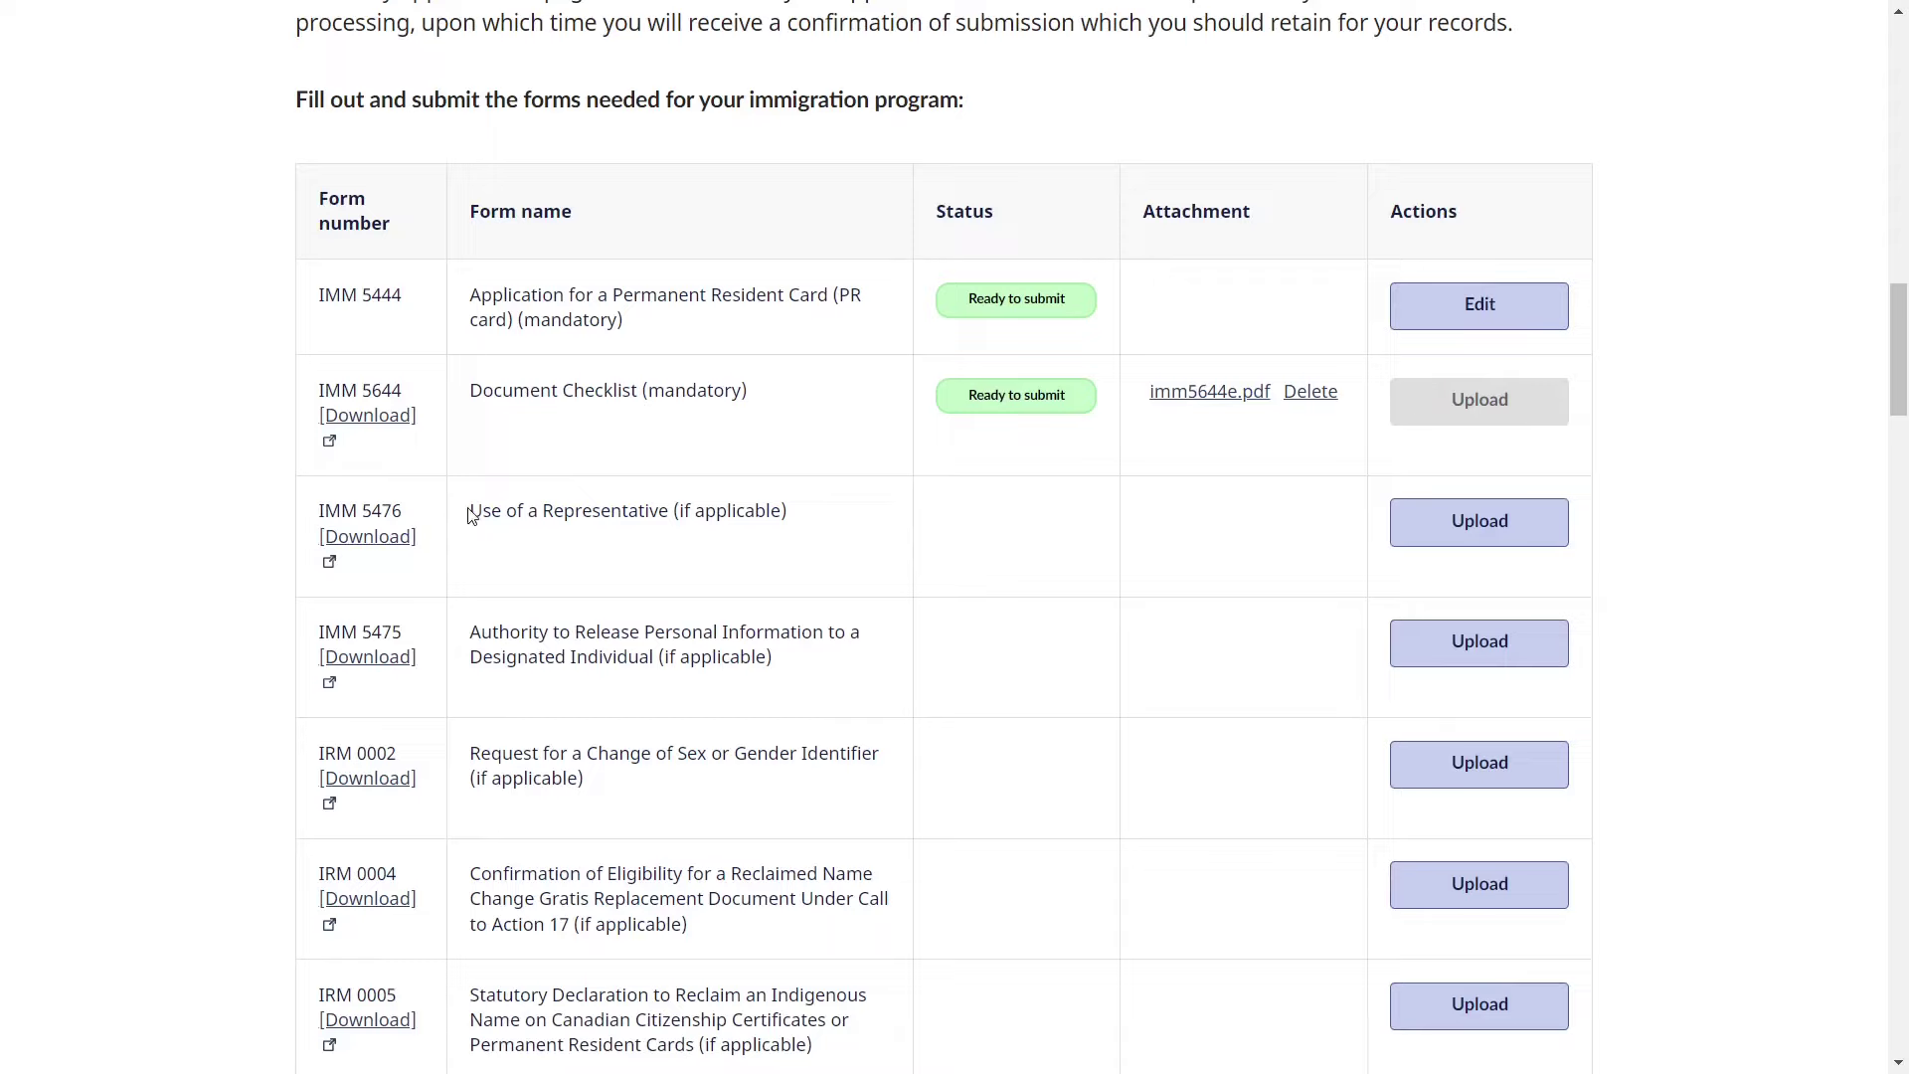
- Open the IMM 5476 Use of a Representative form as a PDF
{"action": "left_click_drag", "start_coordinate": [469, 511], "coordinate": [819, 507]}
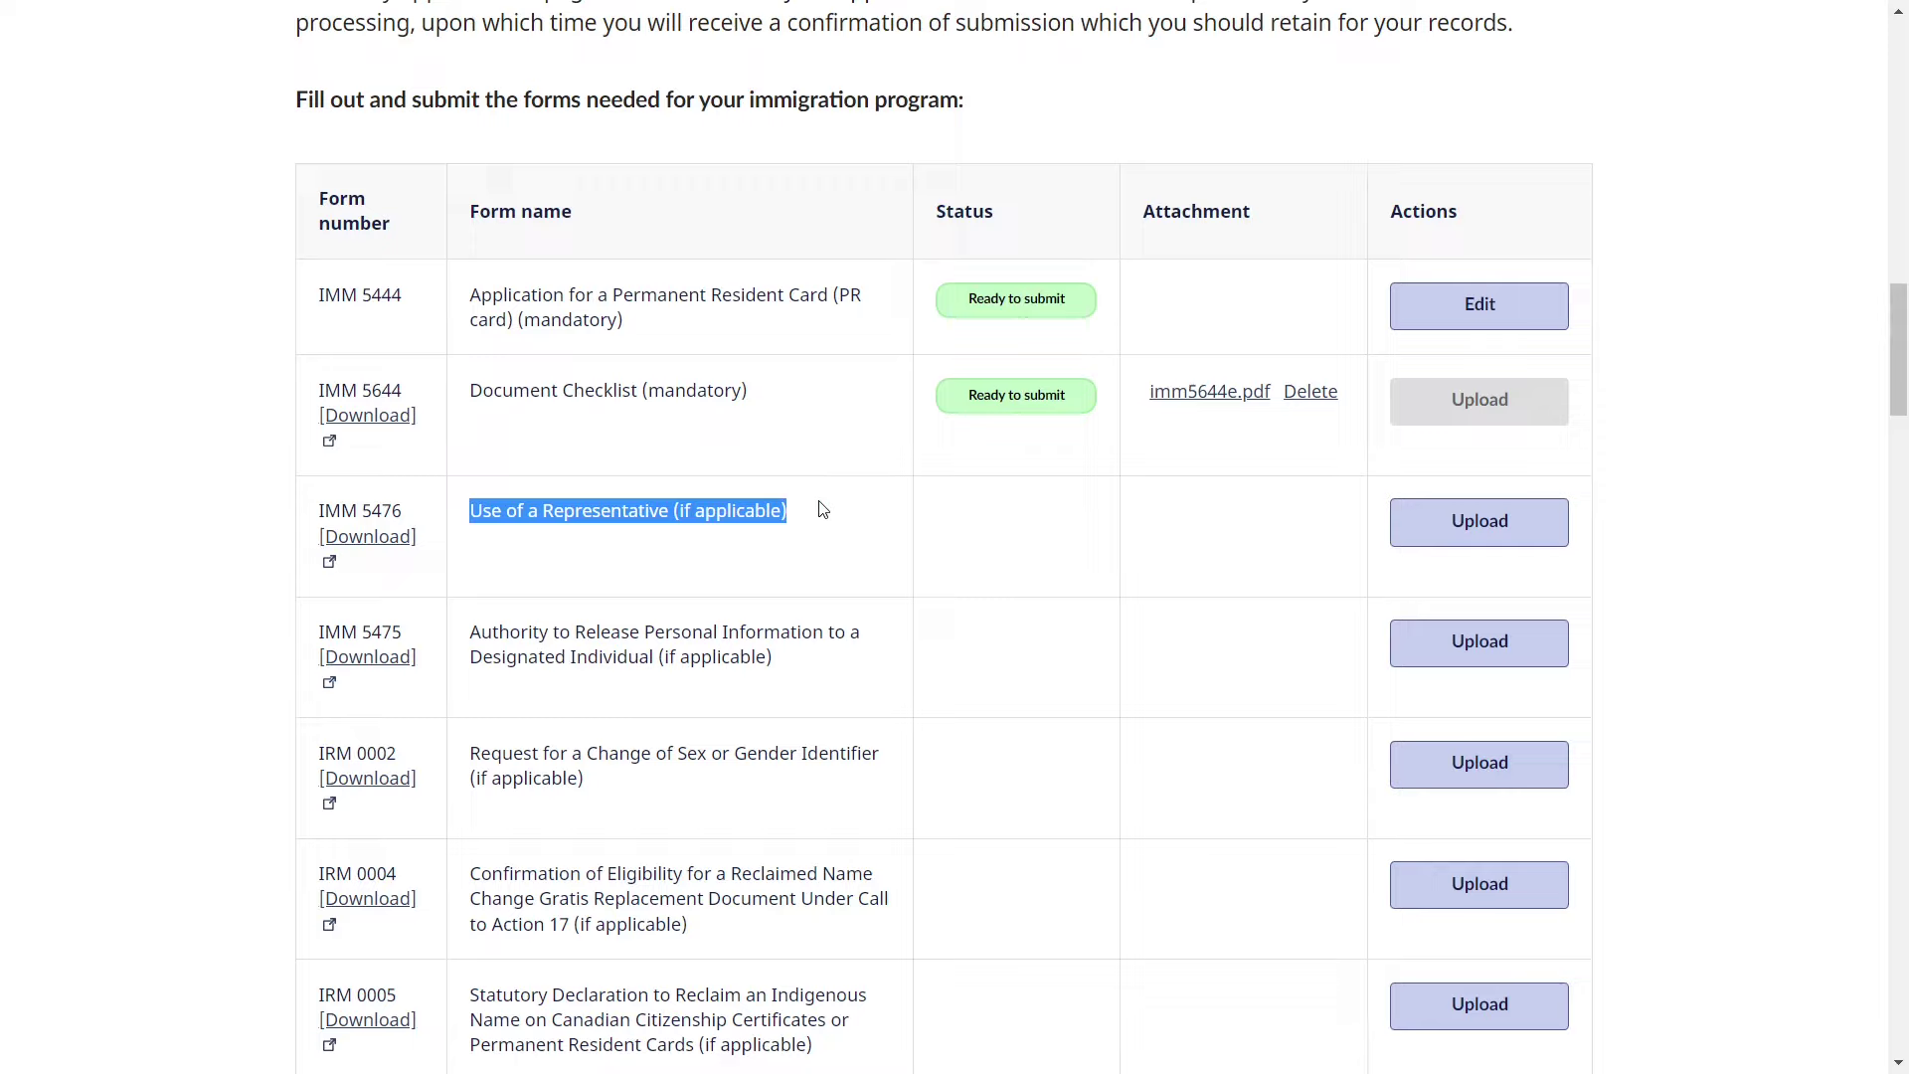
{"action": "left_click", "coordinate": [380, 545]}
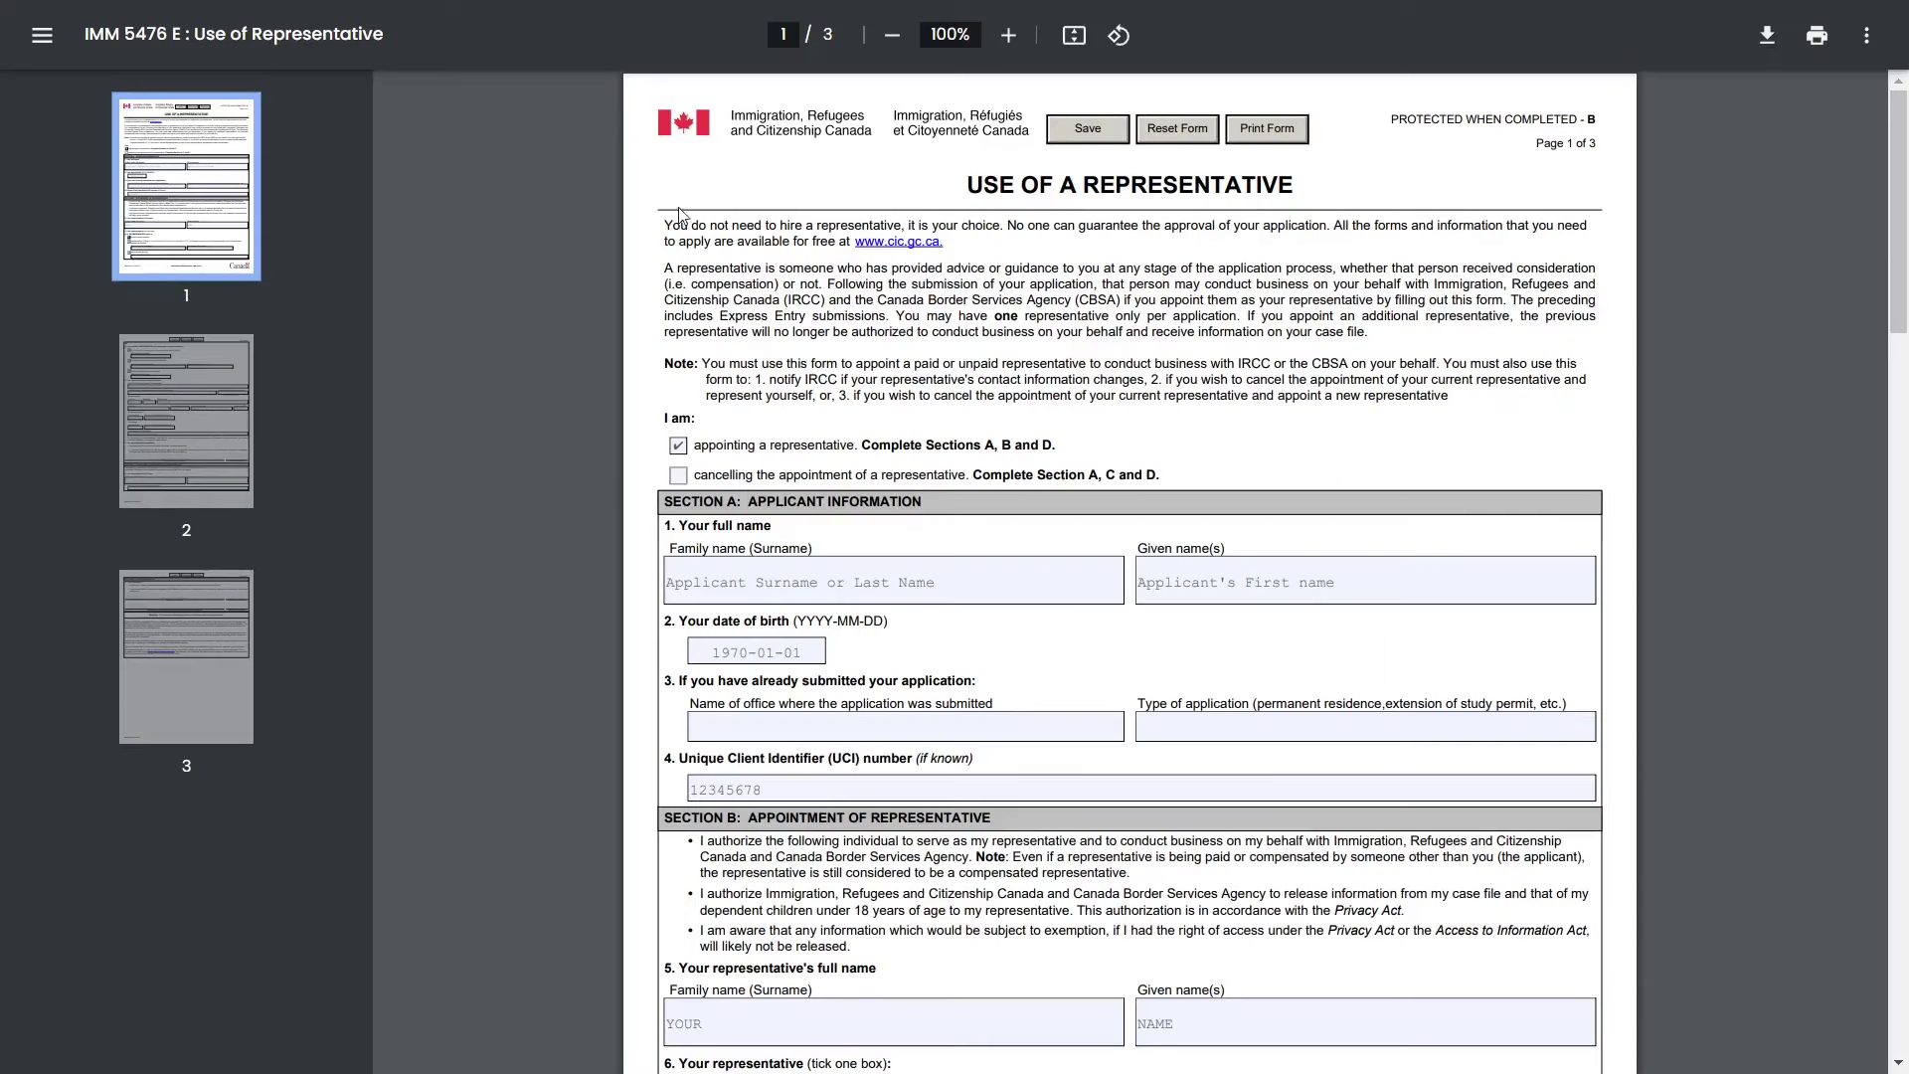
{"action": "left_click_drag", "start_coordinate": [968, 185], "coordinate": [1291, 201]}
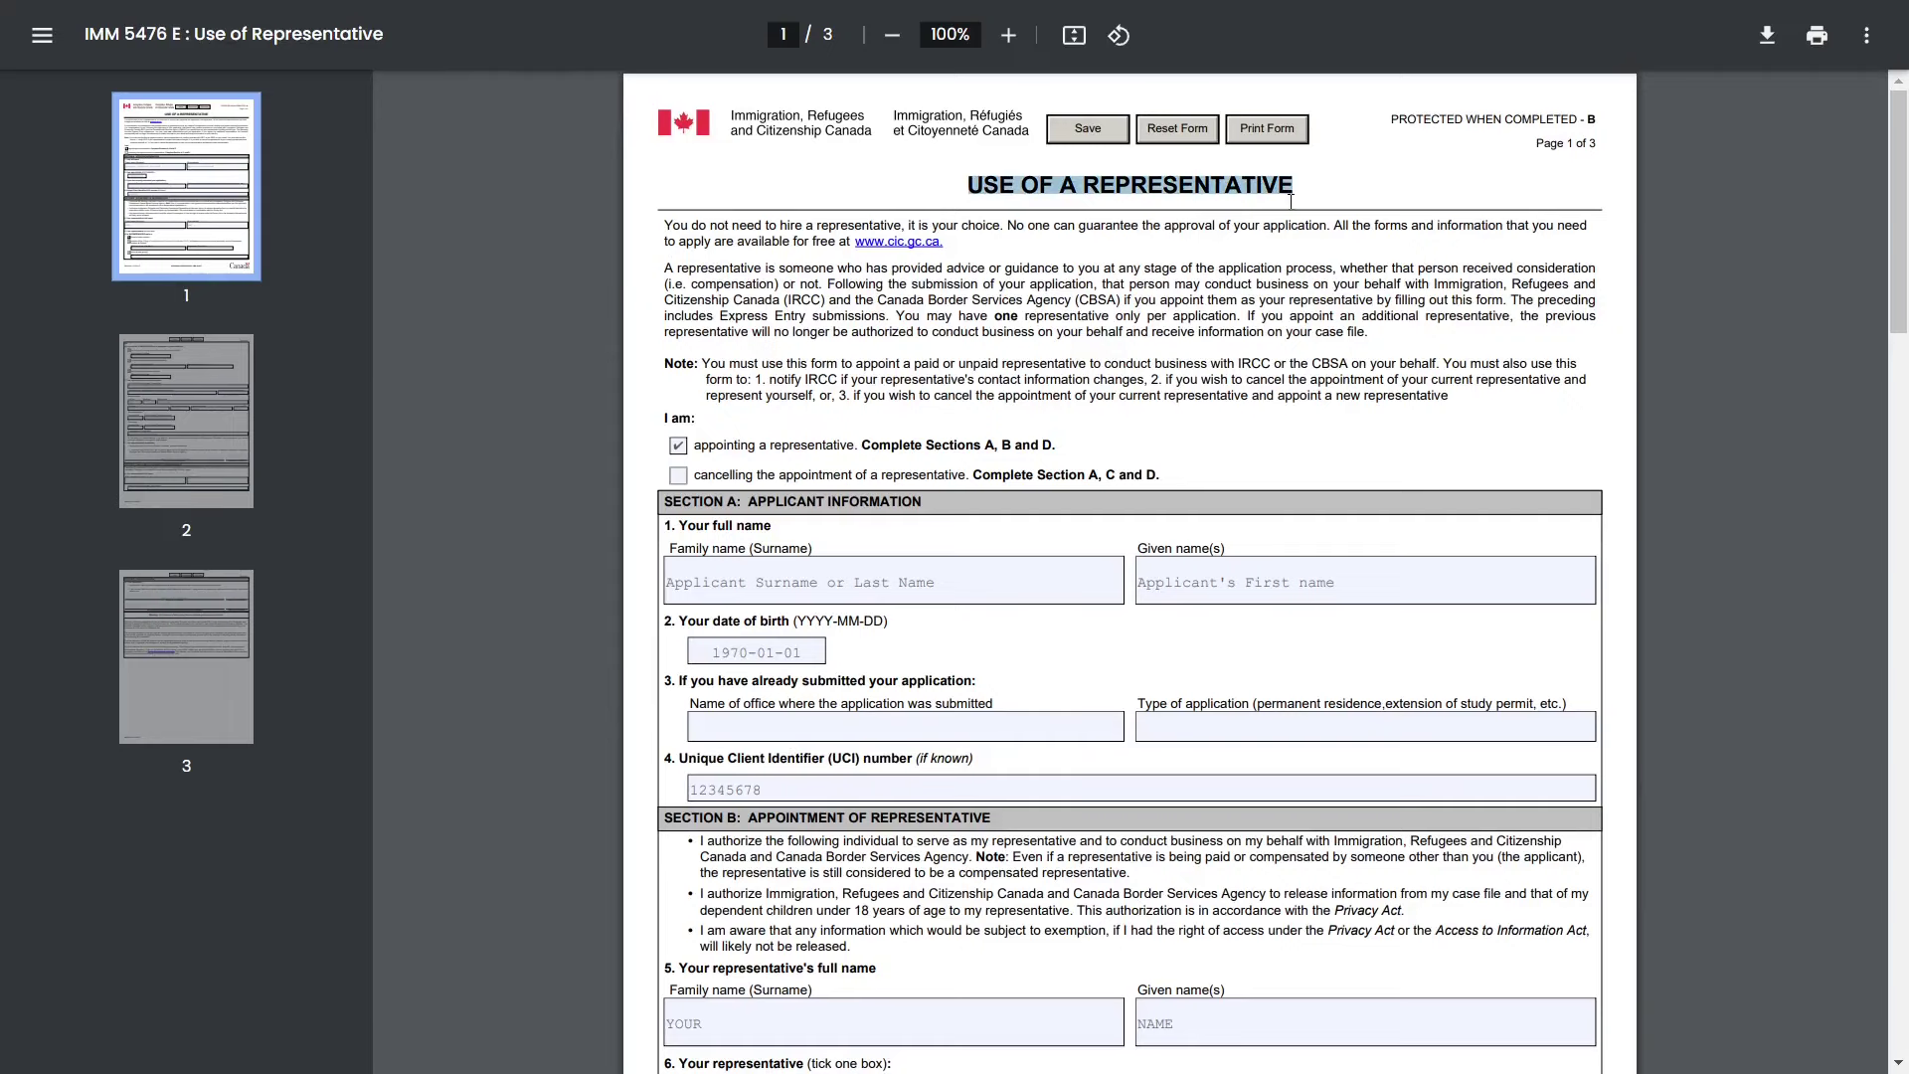
{"action": "left_click", "coordinate": [1274, 213]}
{"action": "scroll", "coordinate": [1156, 296], "scroll_direction": "down", "scroll_amount": 2}
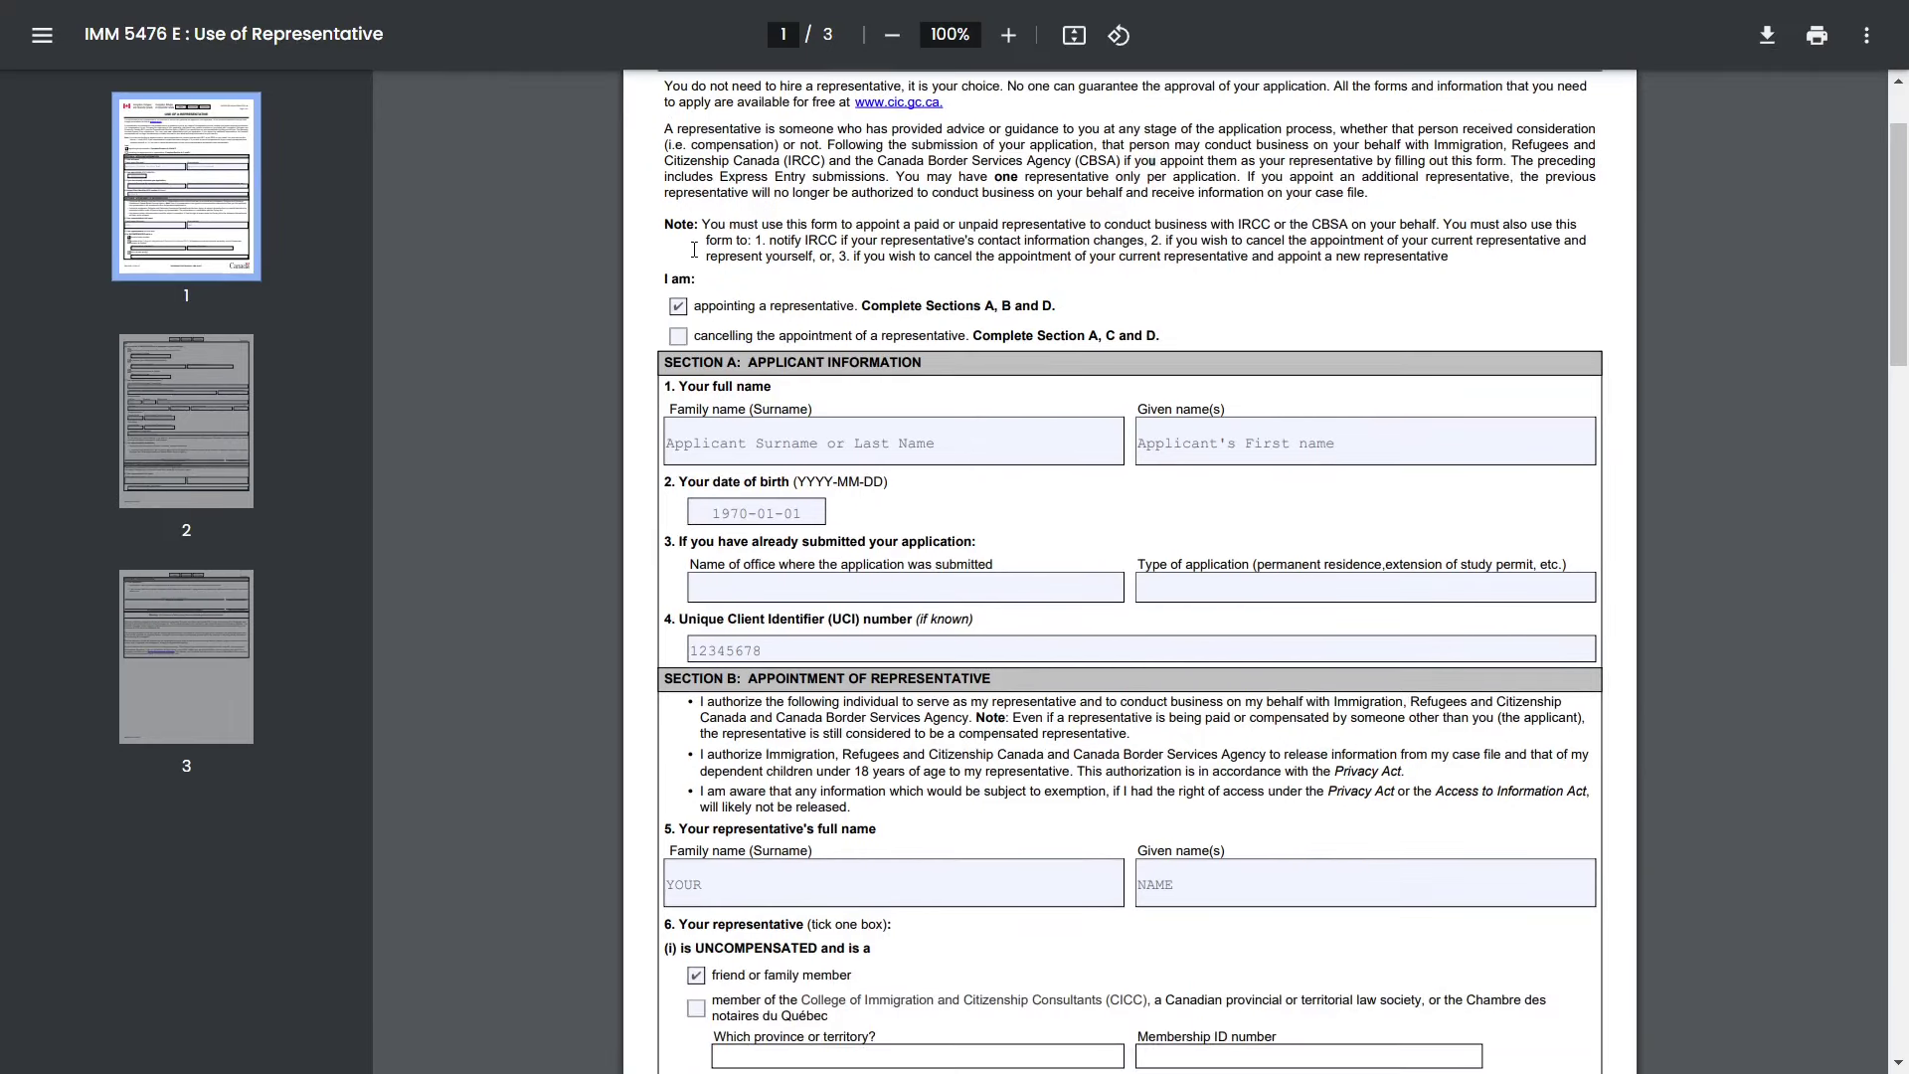
{"action": "left_click_drag", "start_coordinate": [718, 360], "coordinate": [922, 360]}
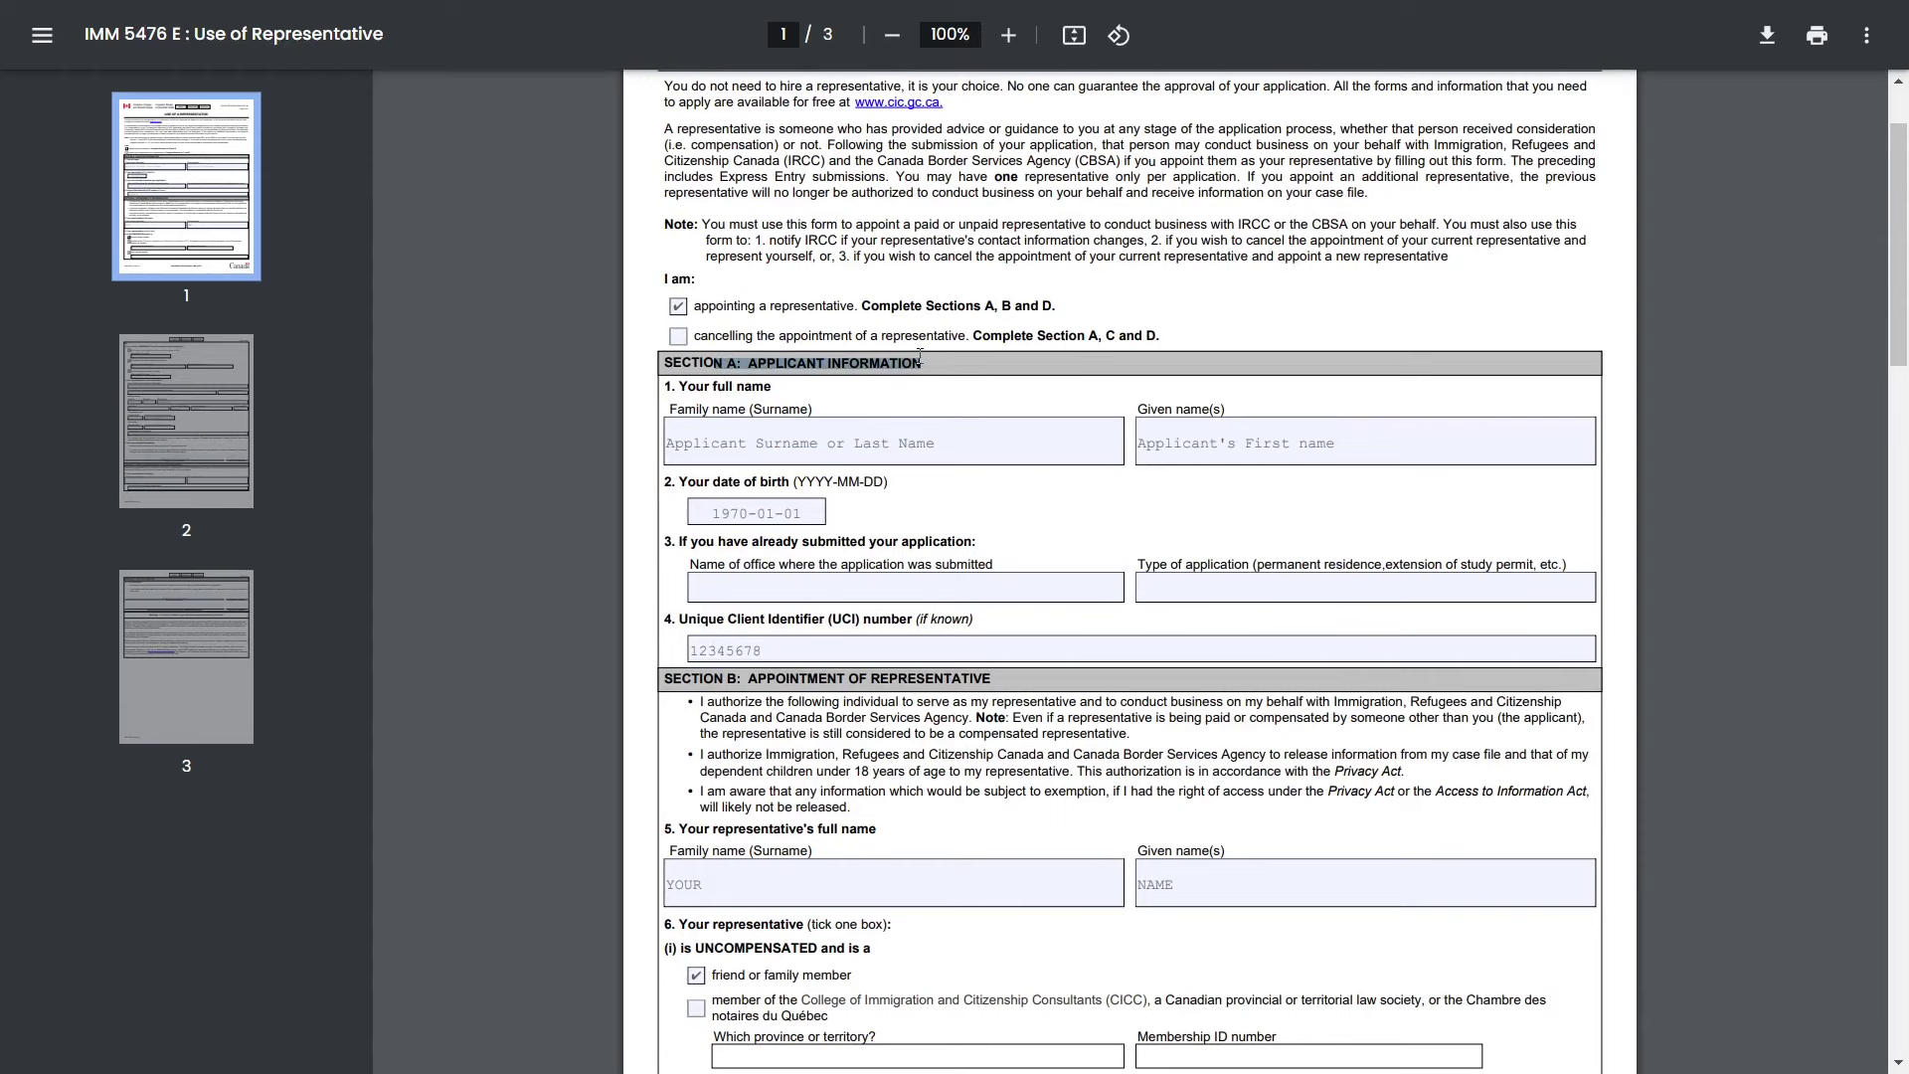
{"action": "scroll", "coordinate": [919, 358], "scroll_direction": "down", "scroll_amount": 1}
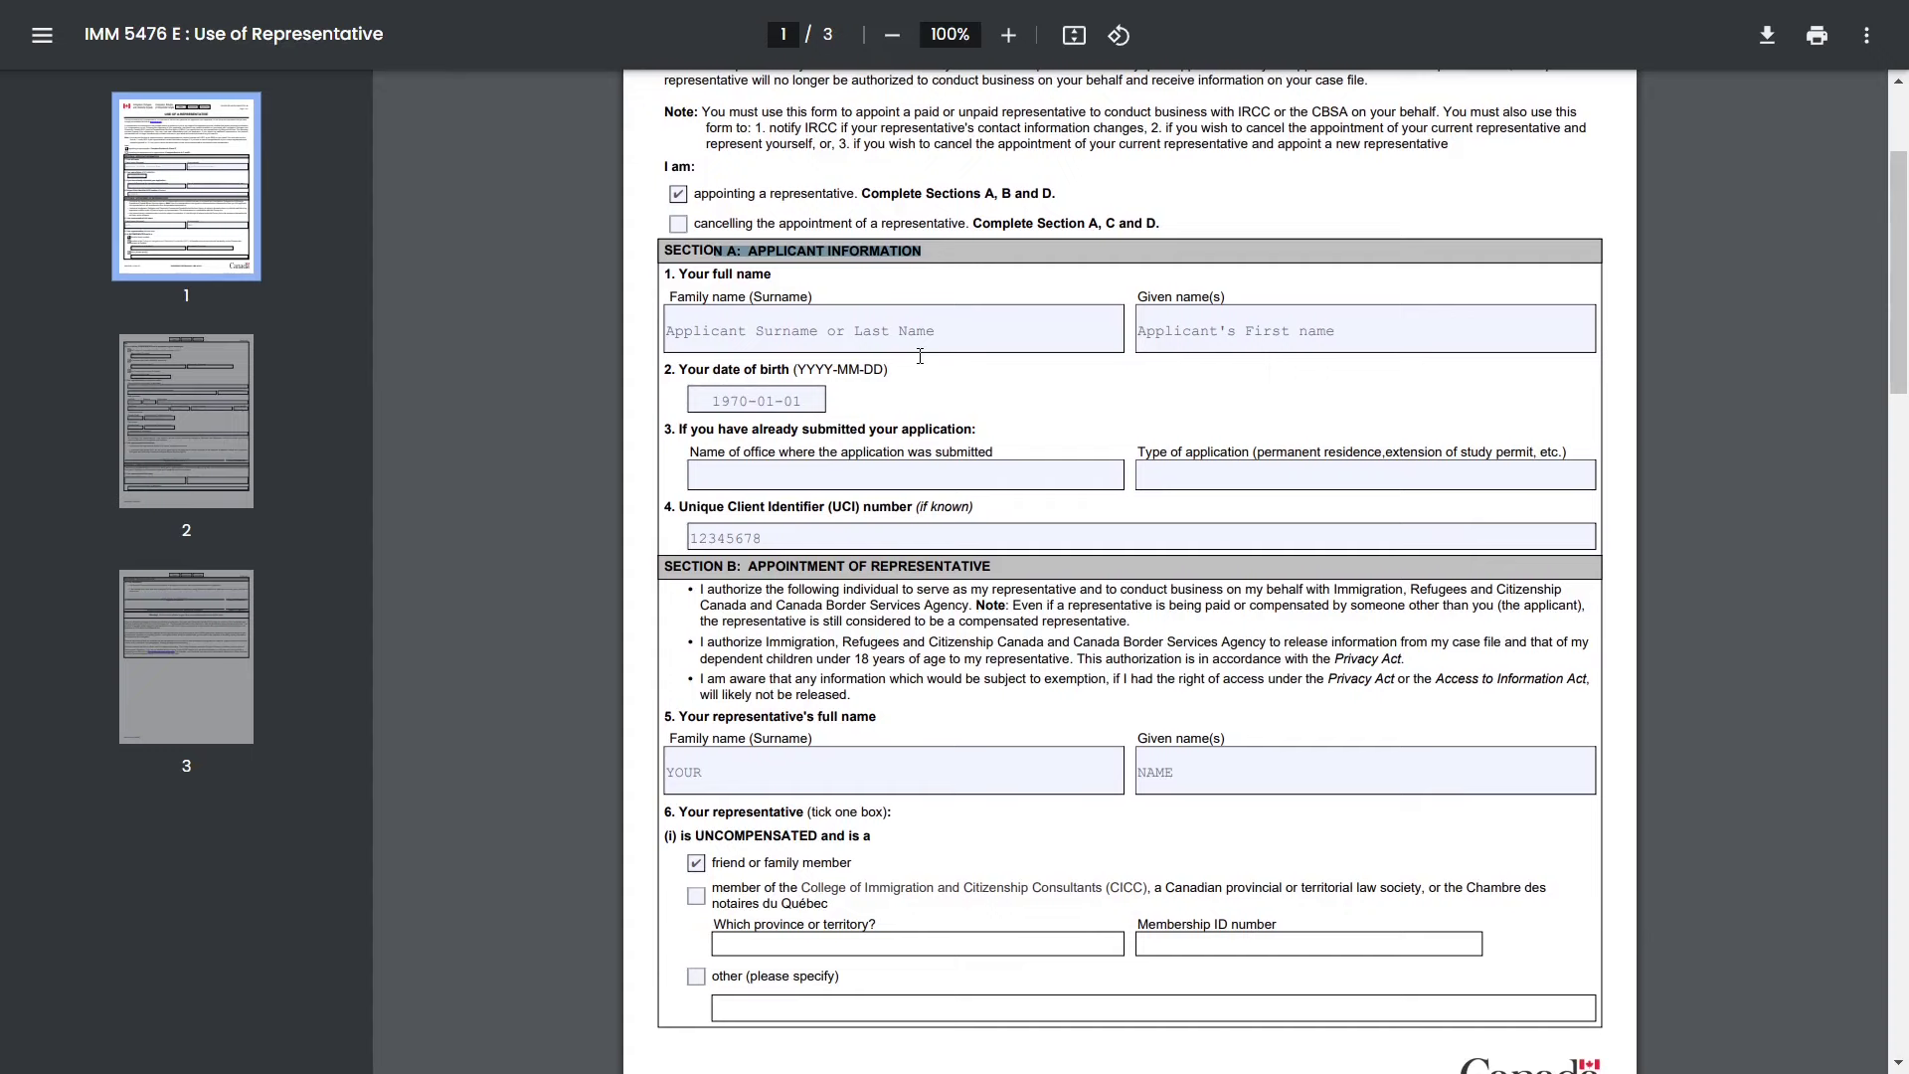
{"action": "left_click", "coordinate": [930, 346]}
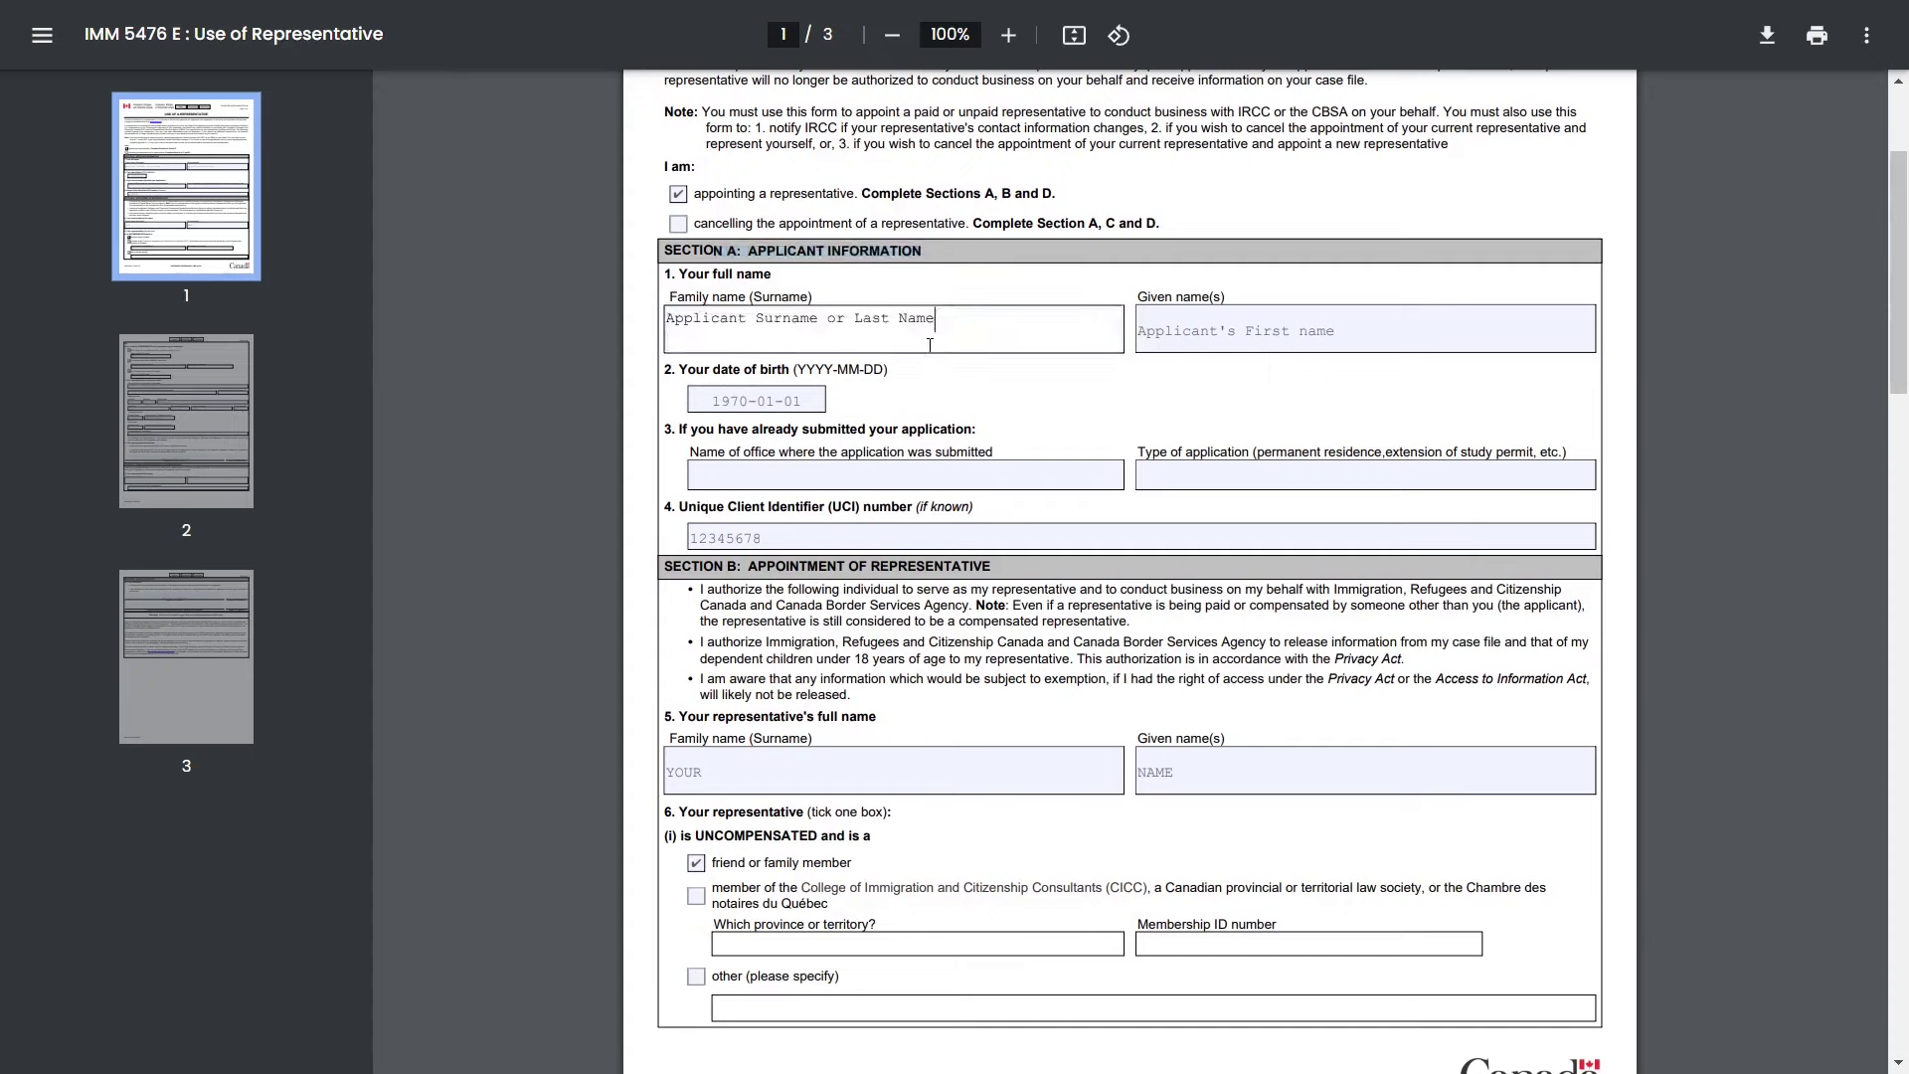
{"action": "left_click", "coordinate": [1237, 316]}
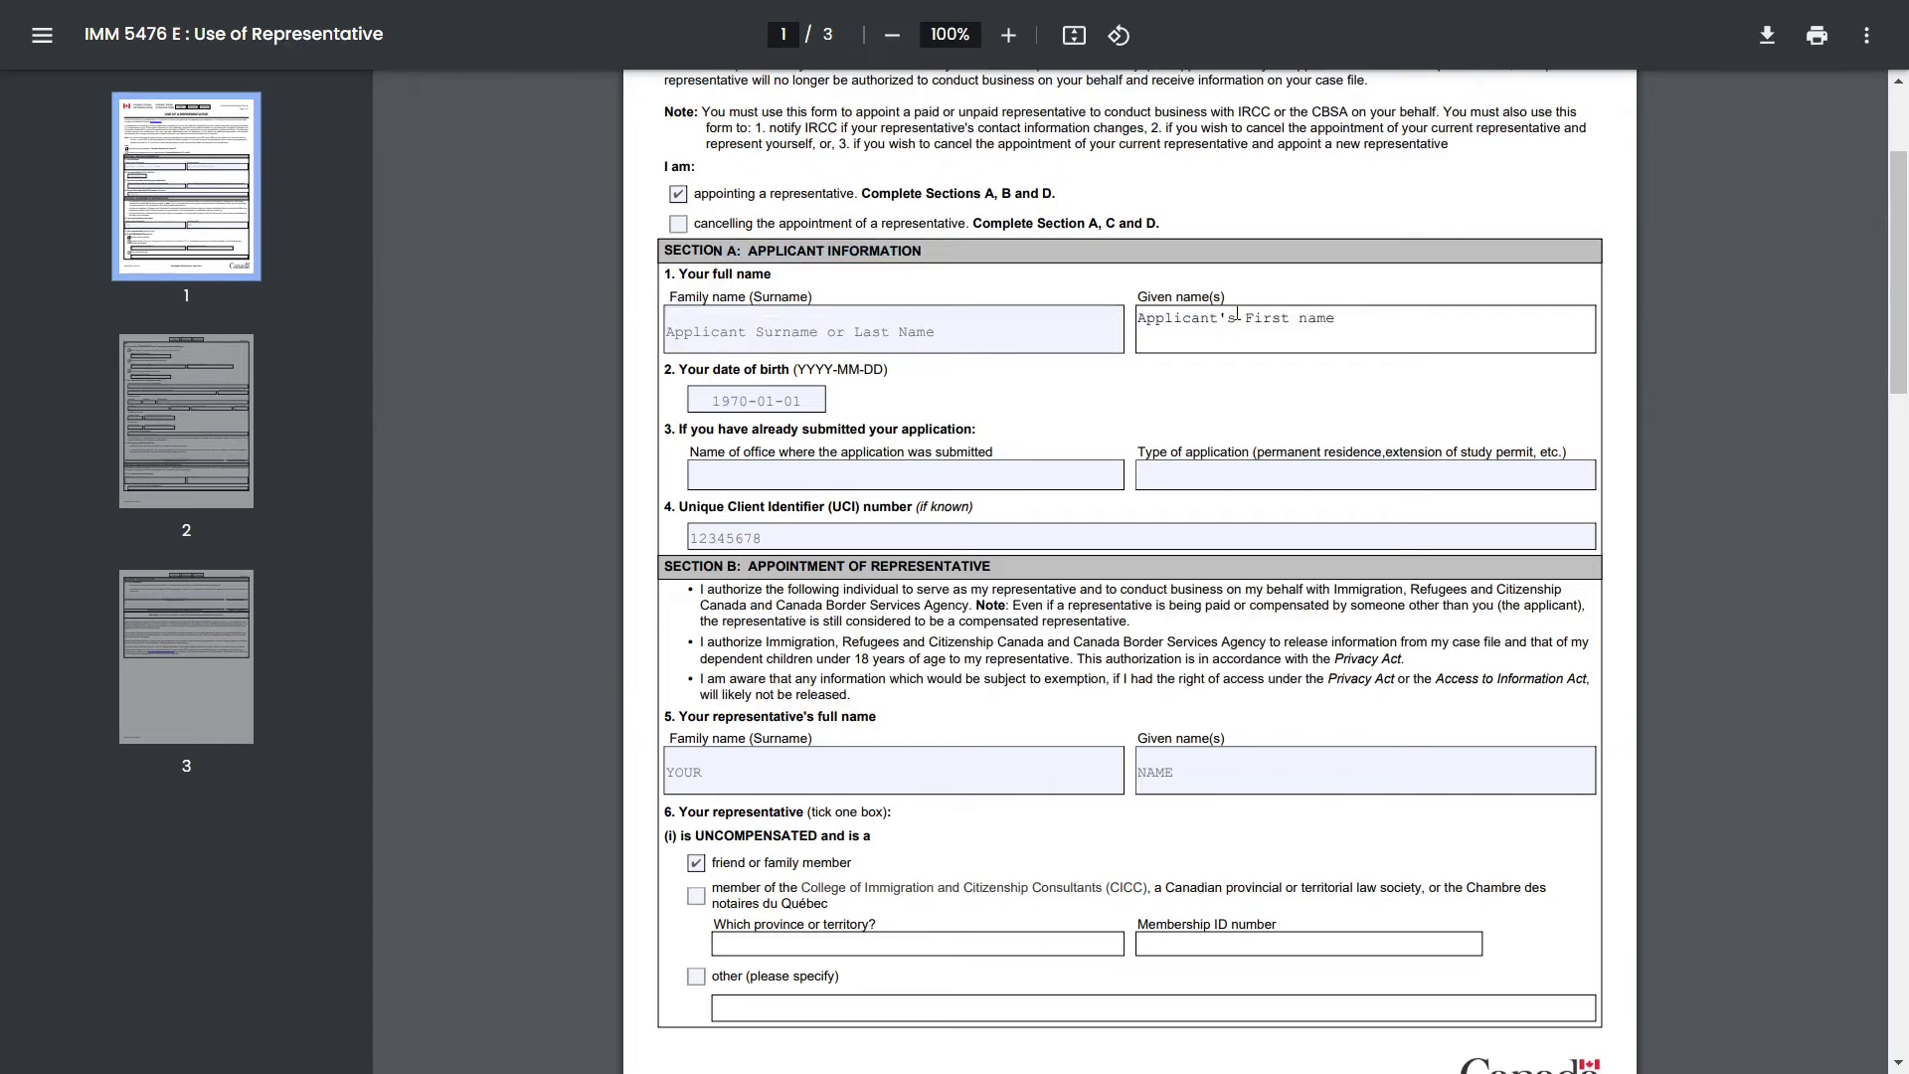
{"action": "left_click", "coordinate": [1088, 406]}
{"action": "scroll", "coordinate": [1089, 408], "scroll_direction": "down", "scroll_amount": 1}
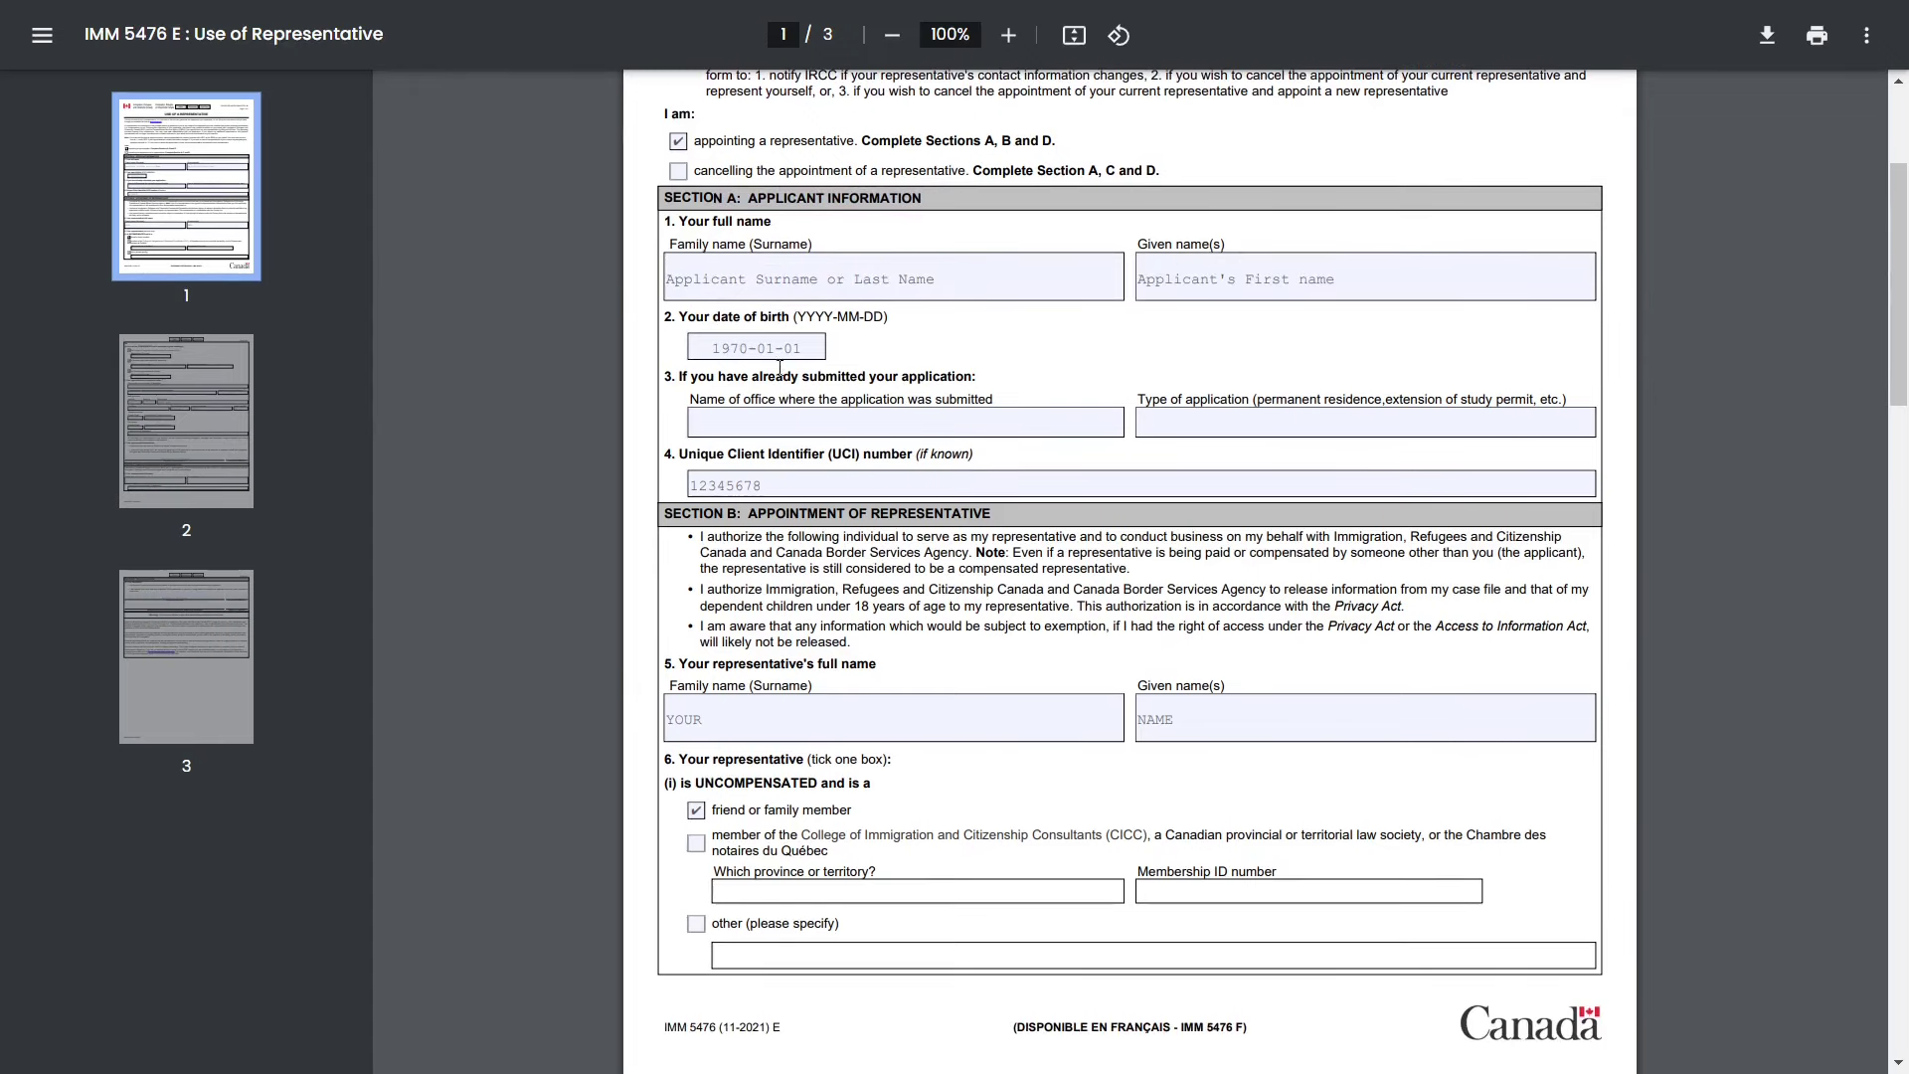
{"action": "scroll", "coordinate": [926, 352], "scroll_direction": "down", "scroll_amount": 2}
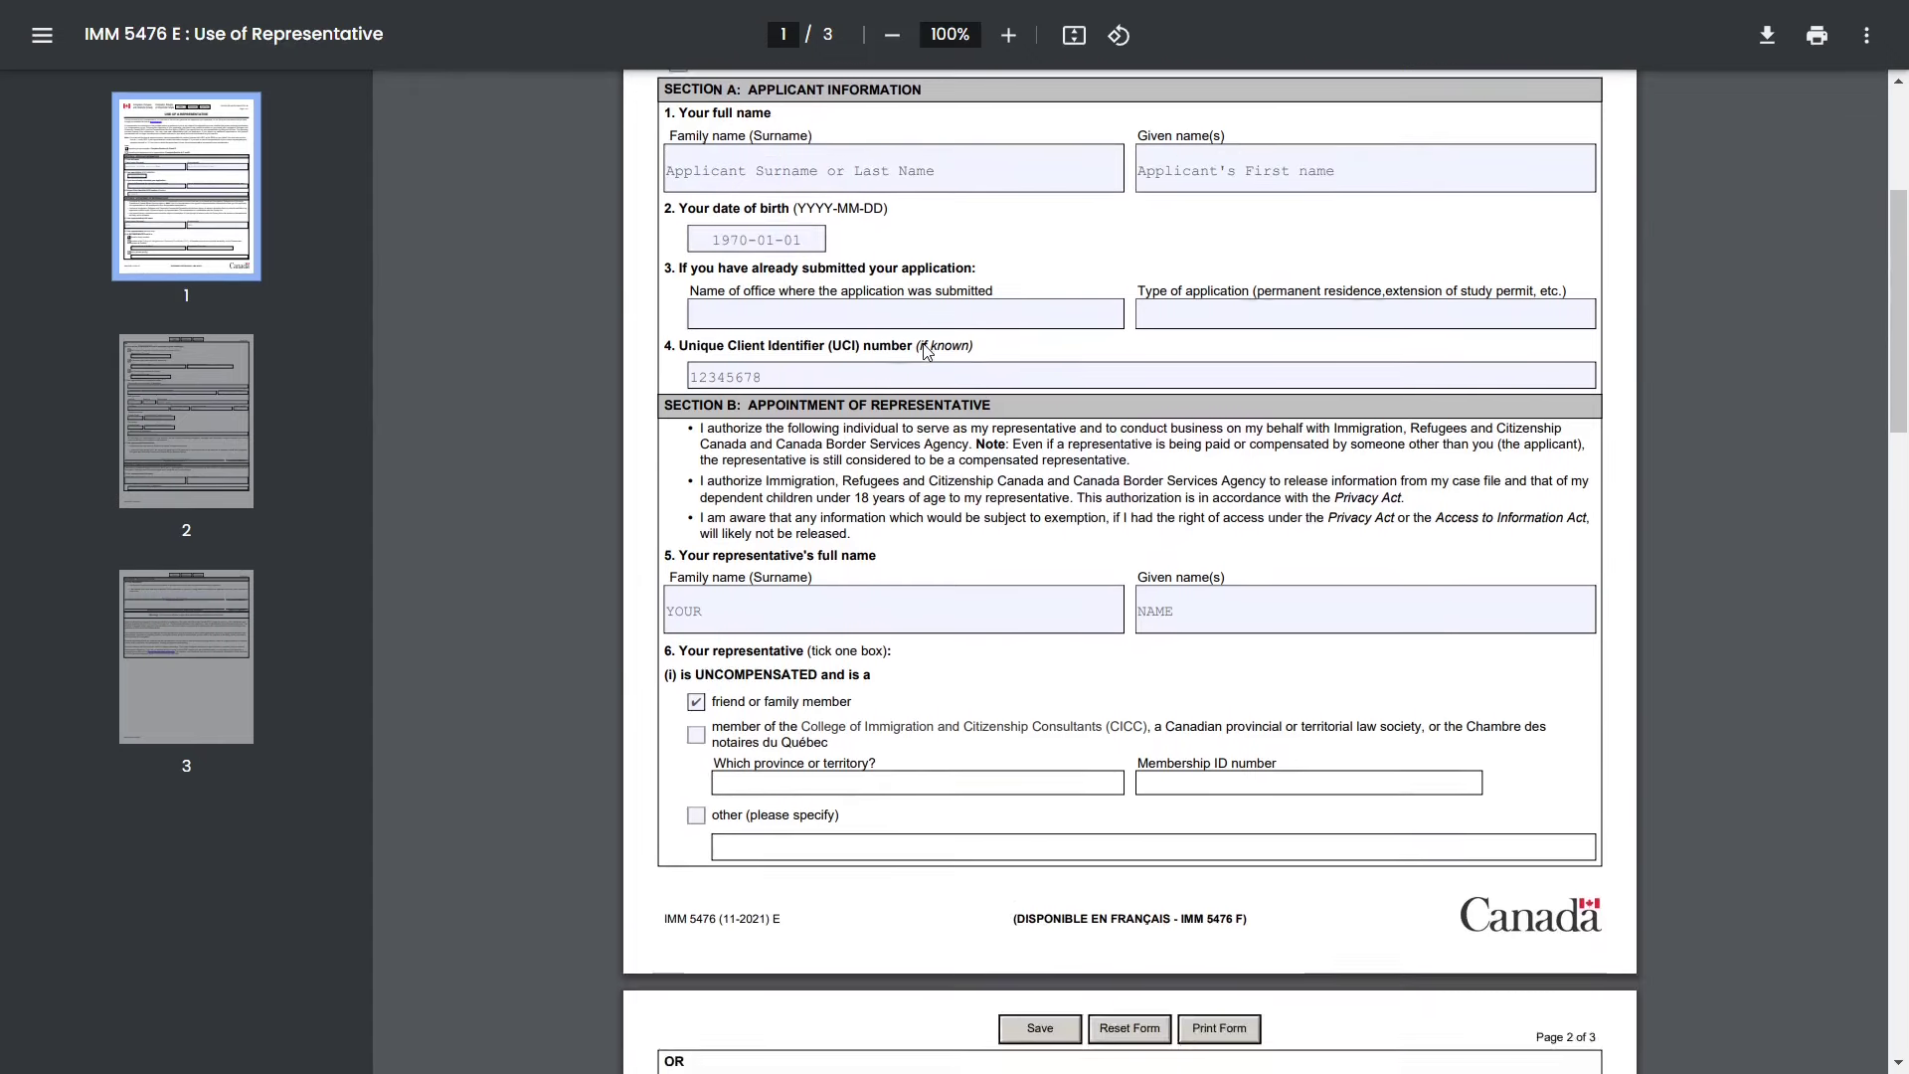
{"action": "left_click", "coordinate": [701, 375]}
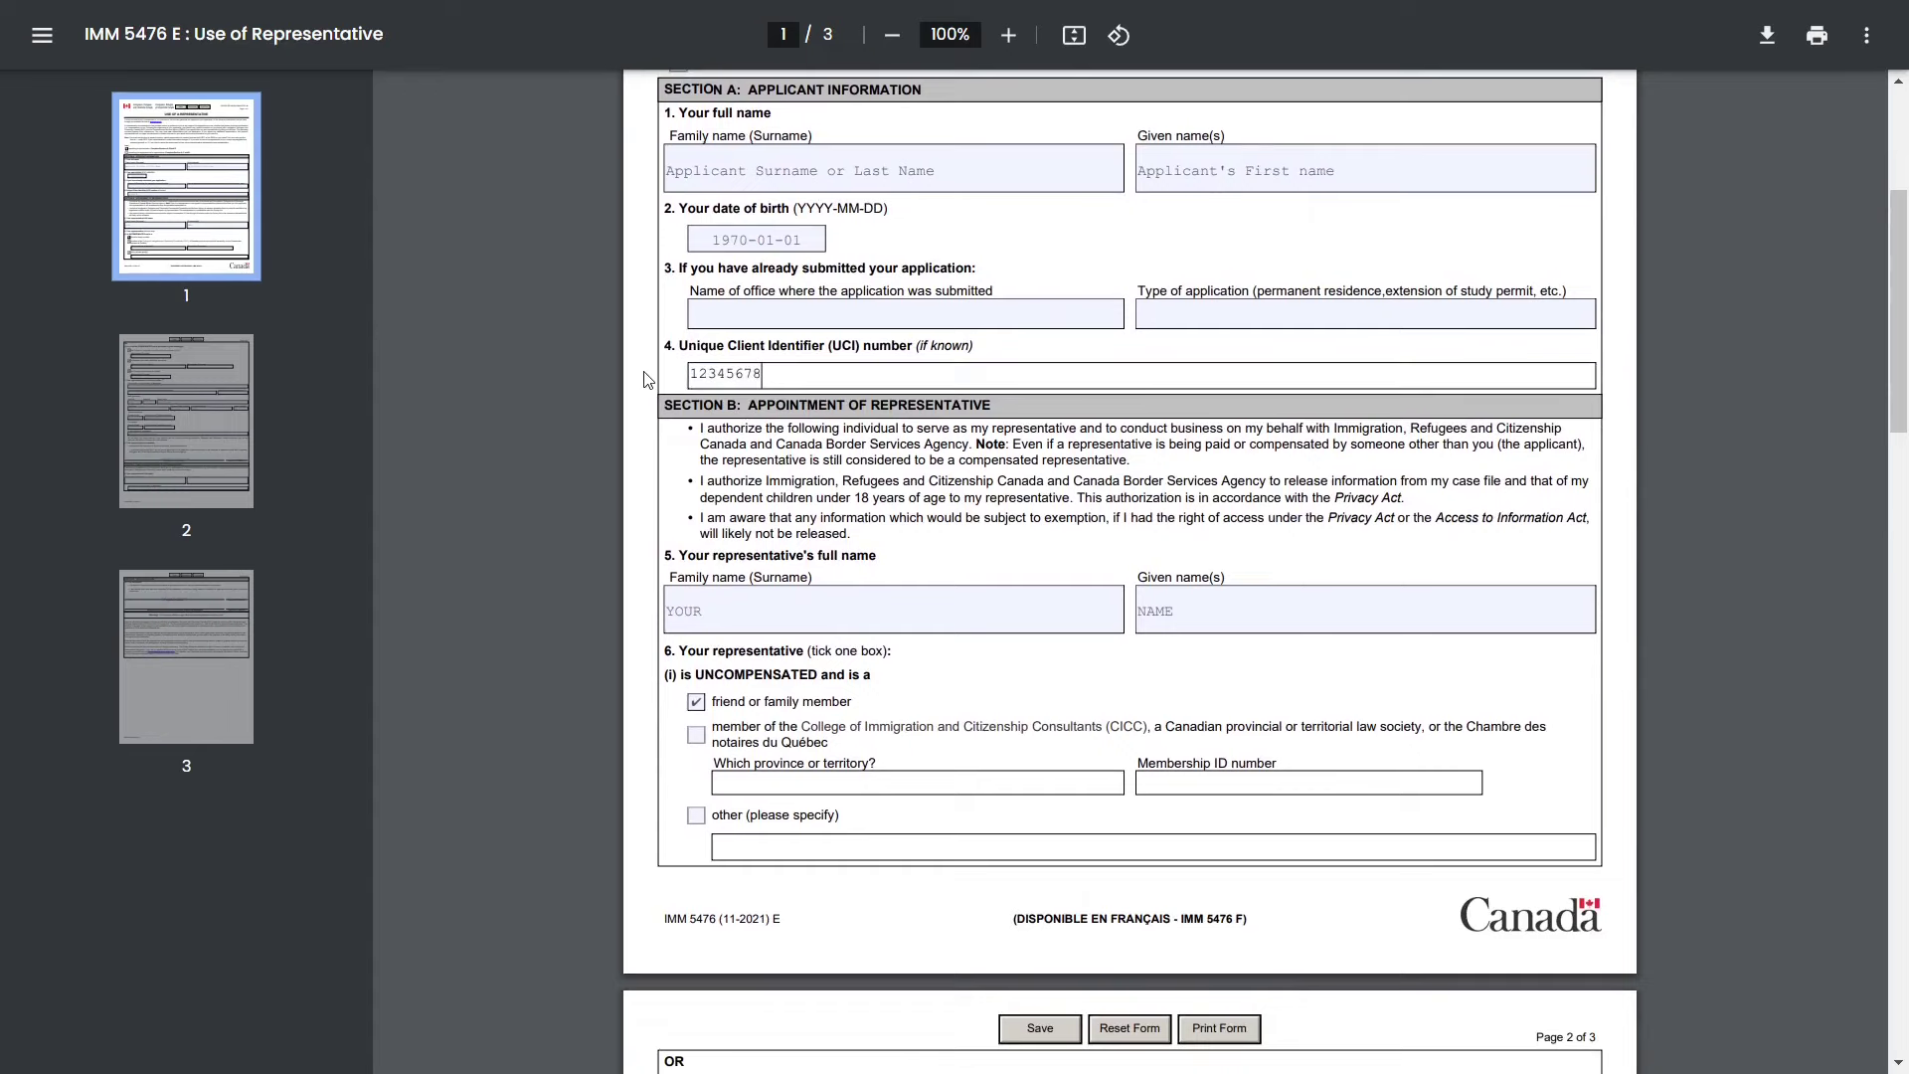
{"action": "double_click", "coordinate": [729, 371]}
{"action": "scroll", "coordinate": [729, 371], "scroll_direction": "down", "scroll_amount": 3}
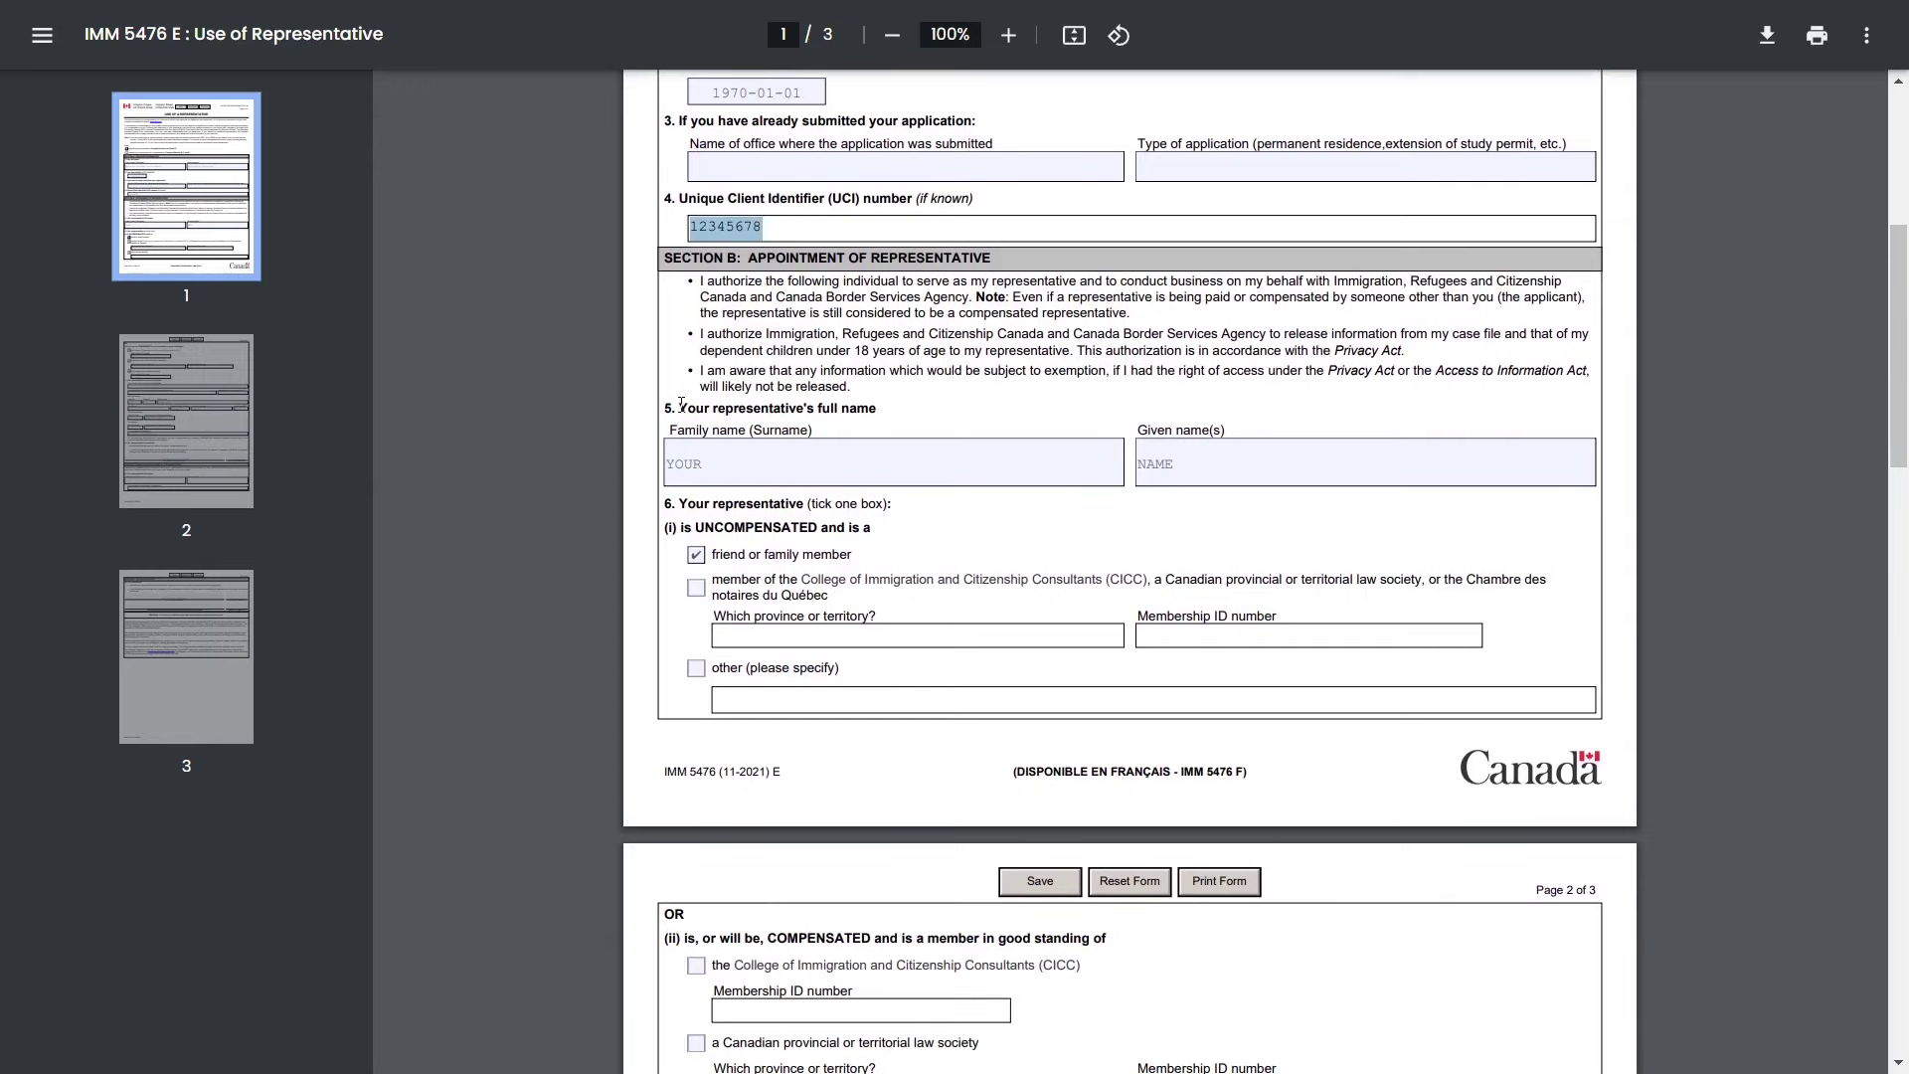
{"action": "left_click", "coordinate": [681, 402]}
{"action": "left_click_drag", "start_coordinate": [681, 402], "coordinate": [872, 416]}
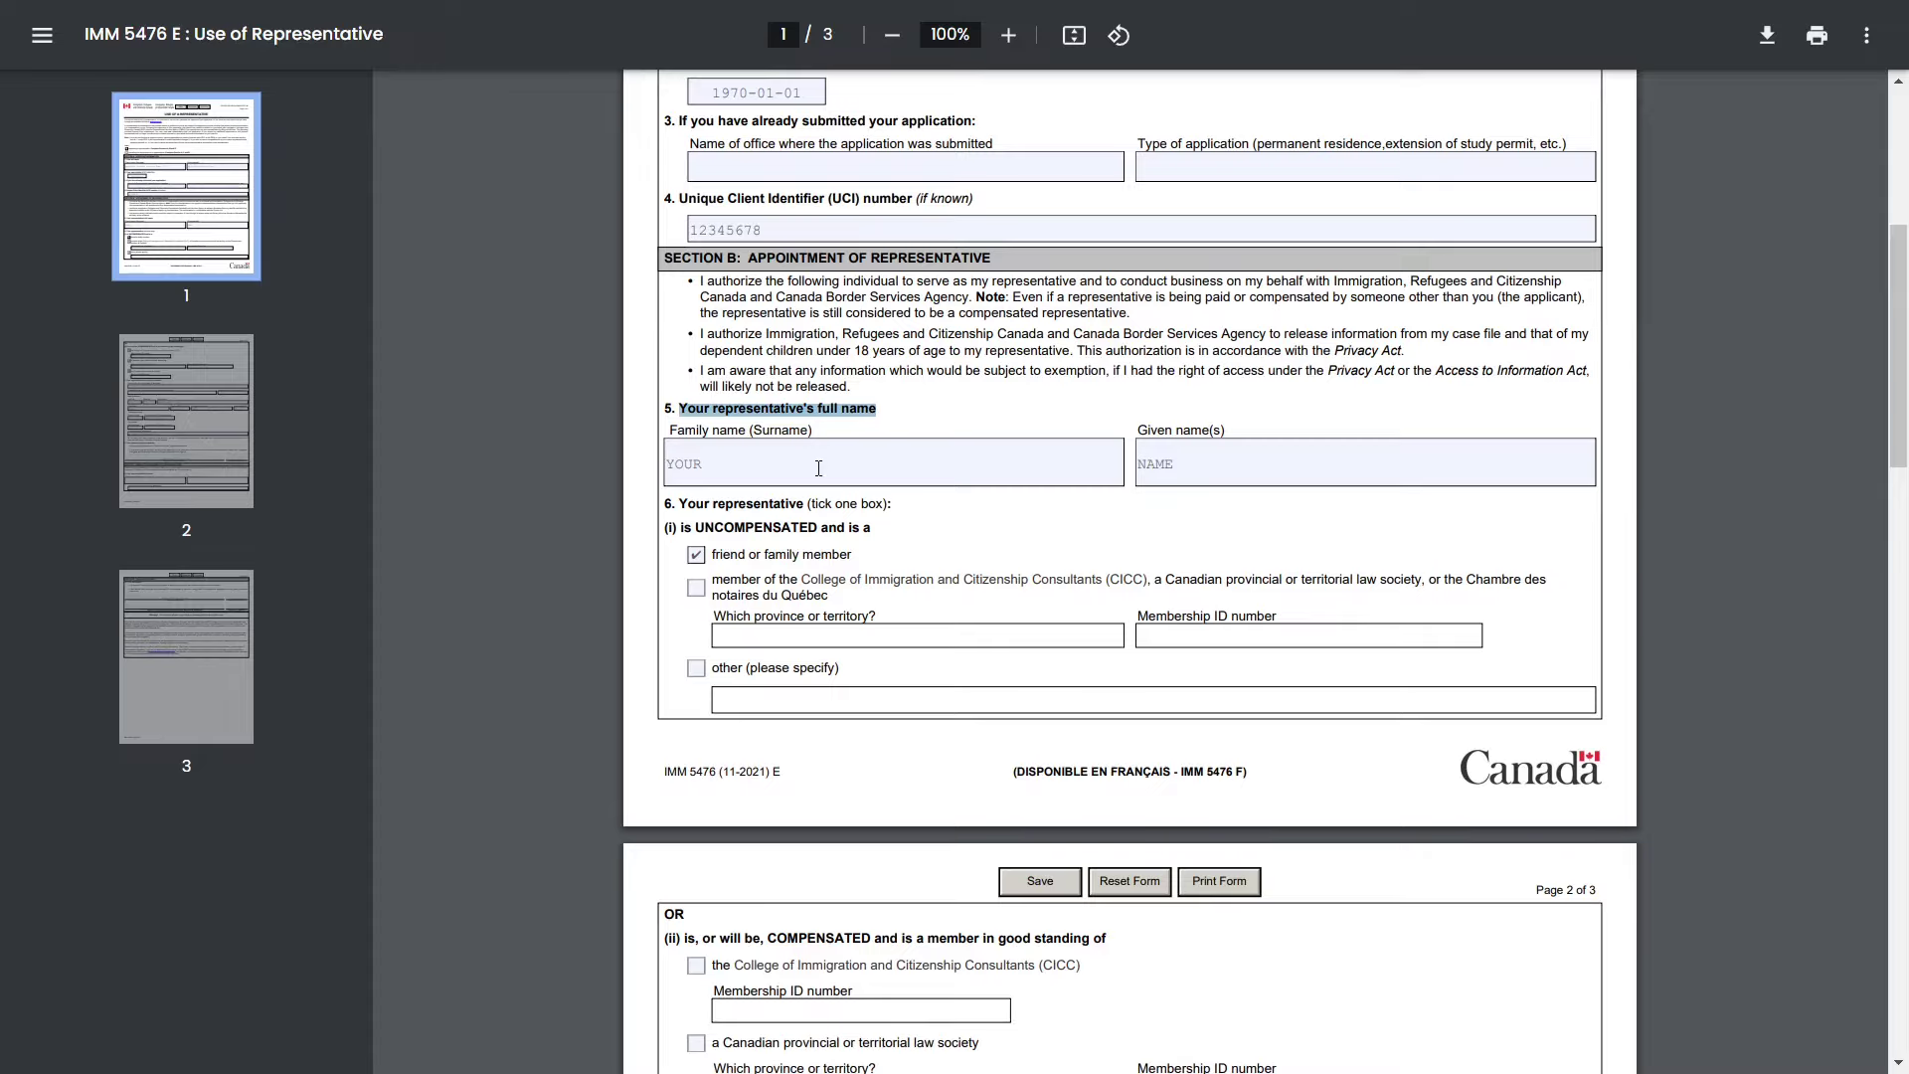
{"action": "left_click", "coordinate": [819, 468]}
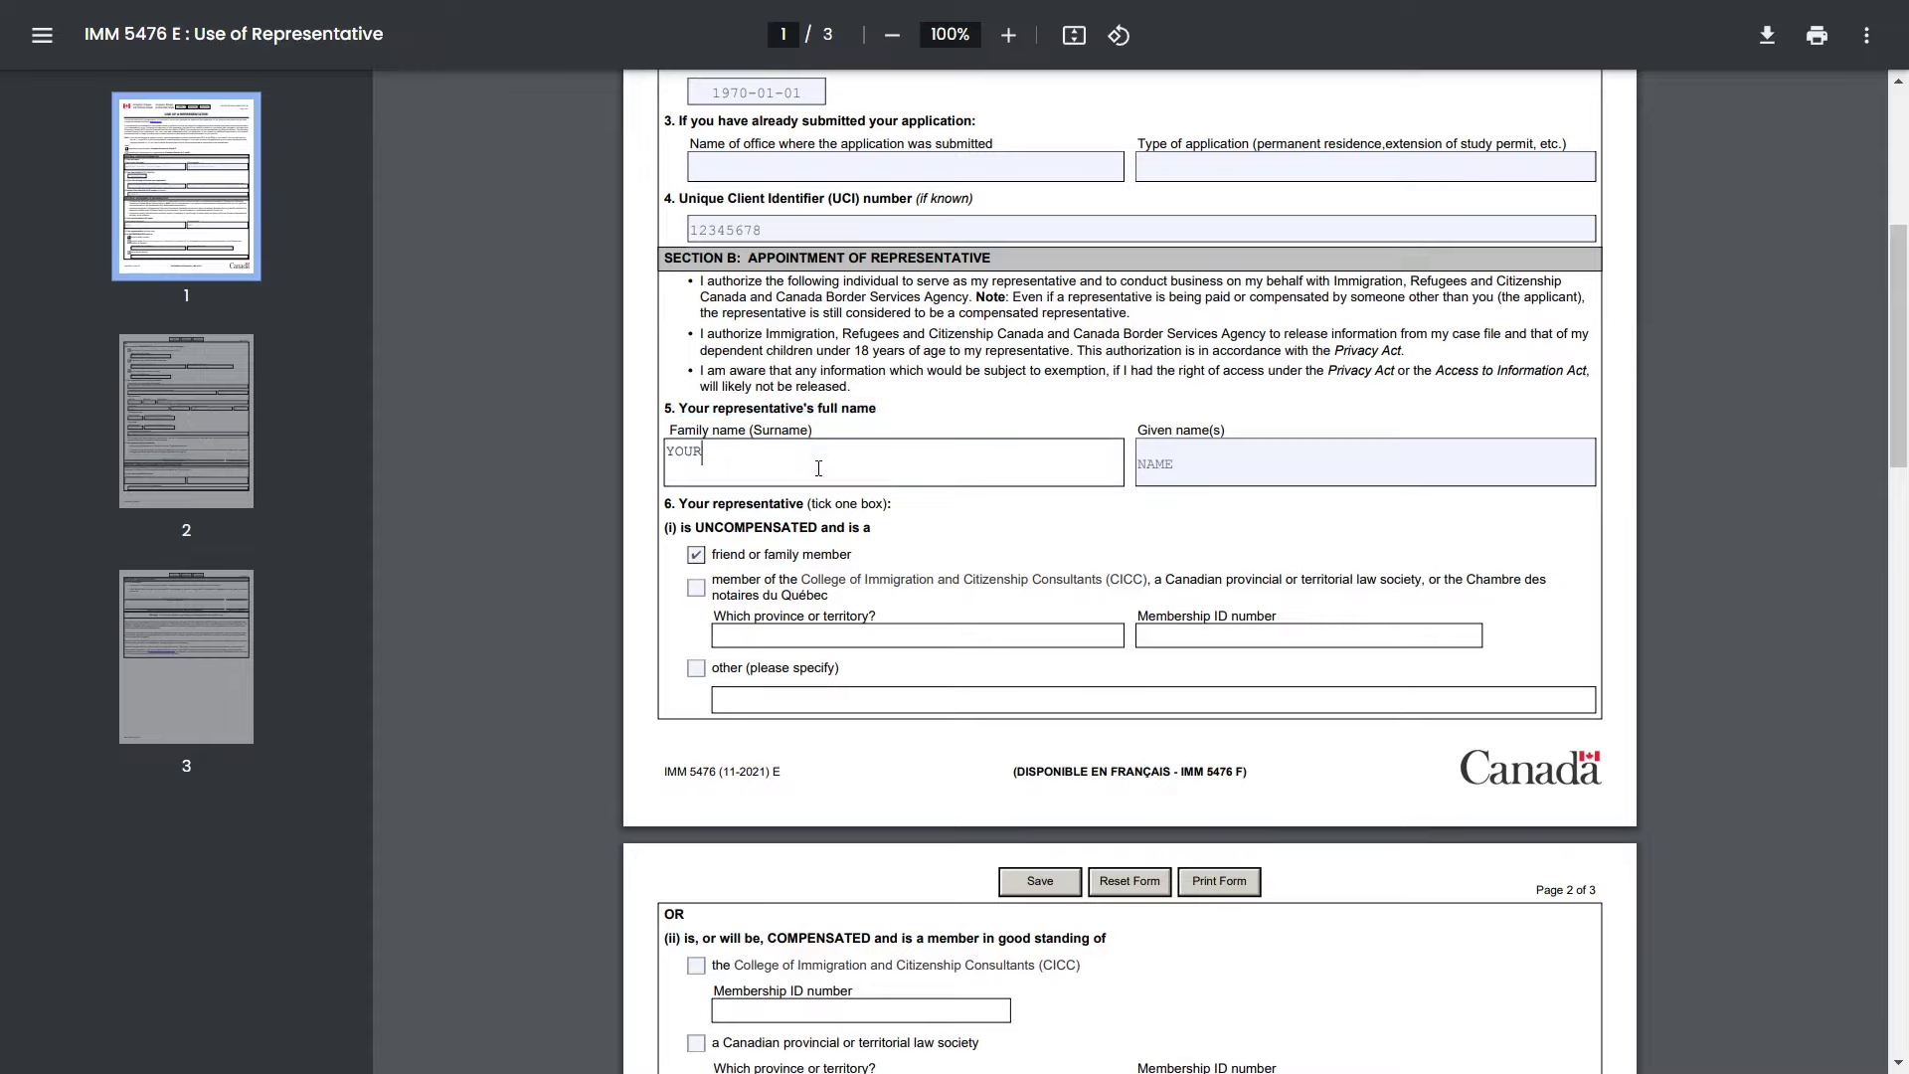
{"action": "left_click", "coordinate": [1244, 455]}
{"action": "scroll", "coordinate": [1244, 455], "scroll_direction": "down", "scroll_amount": 1}
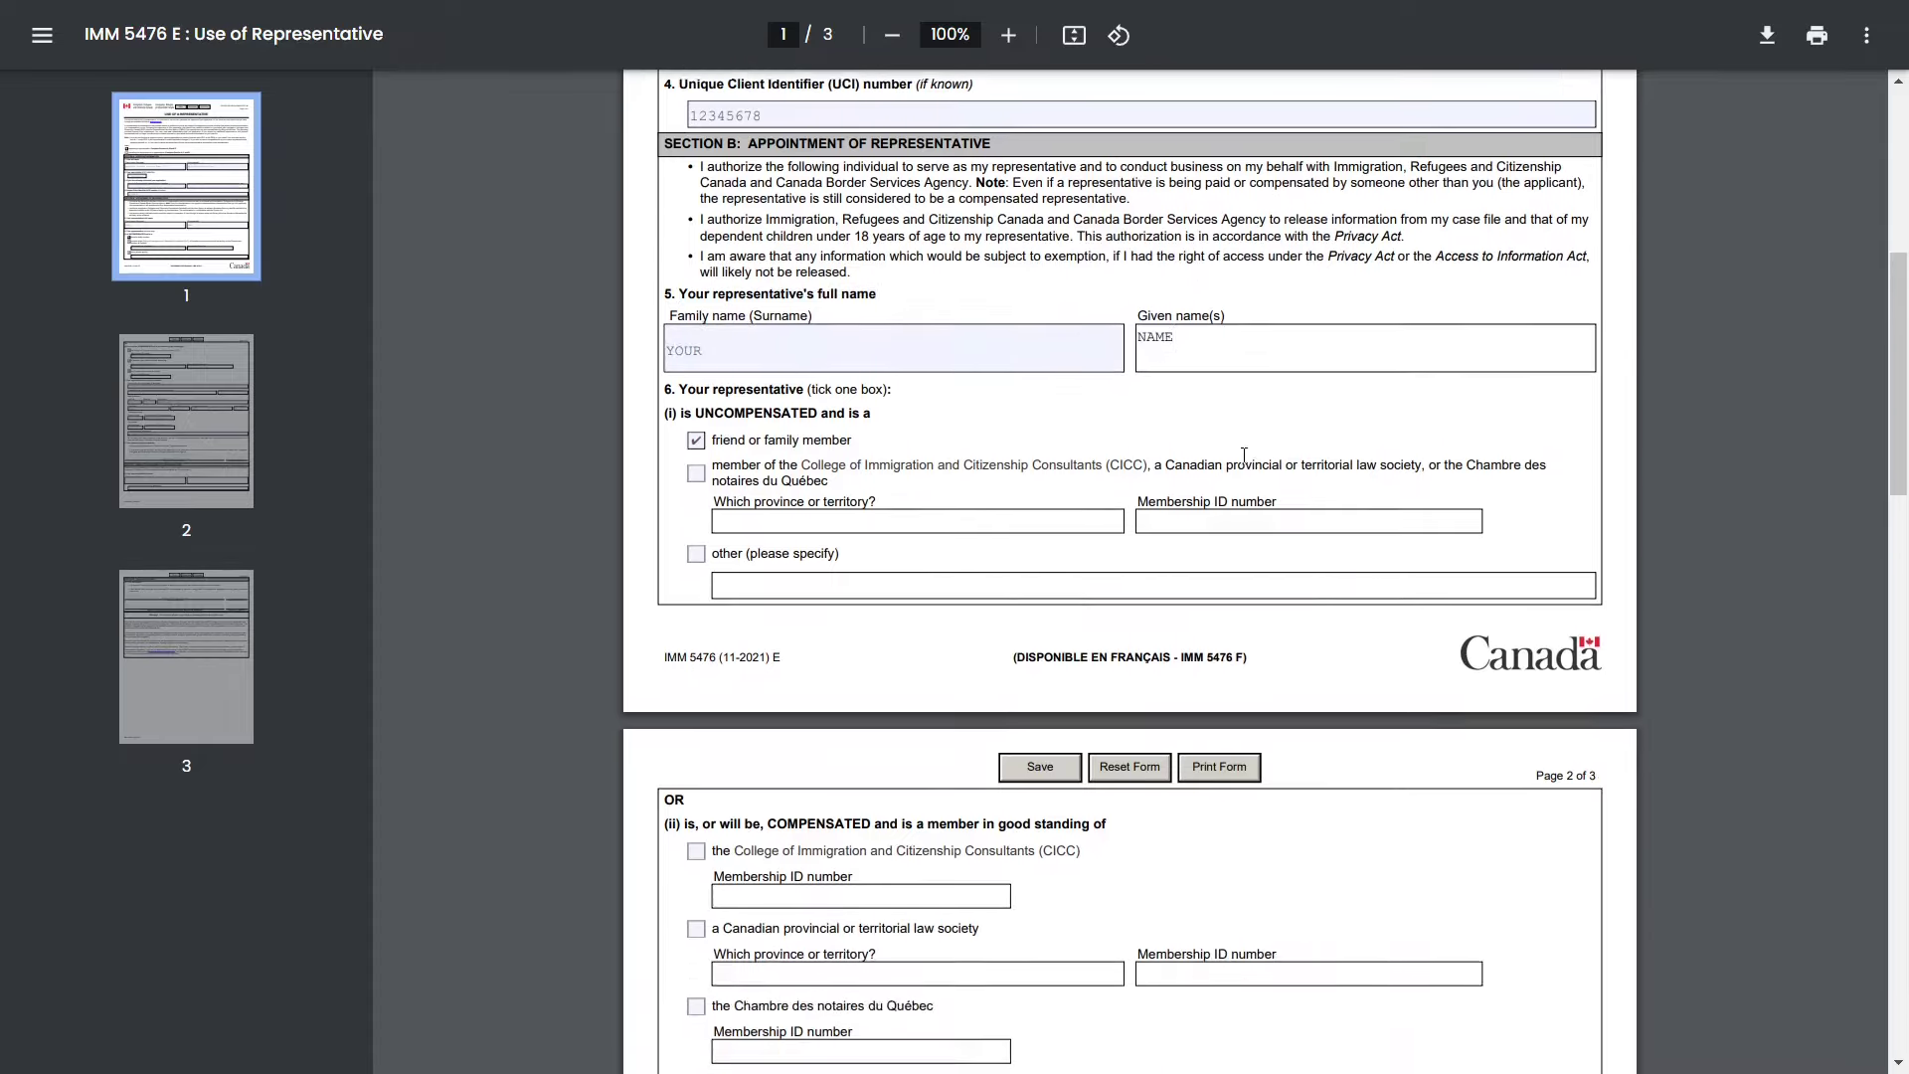
{"action": "triple_click", "coordinate": [753, 379]}
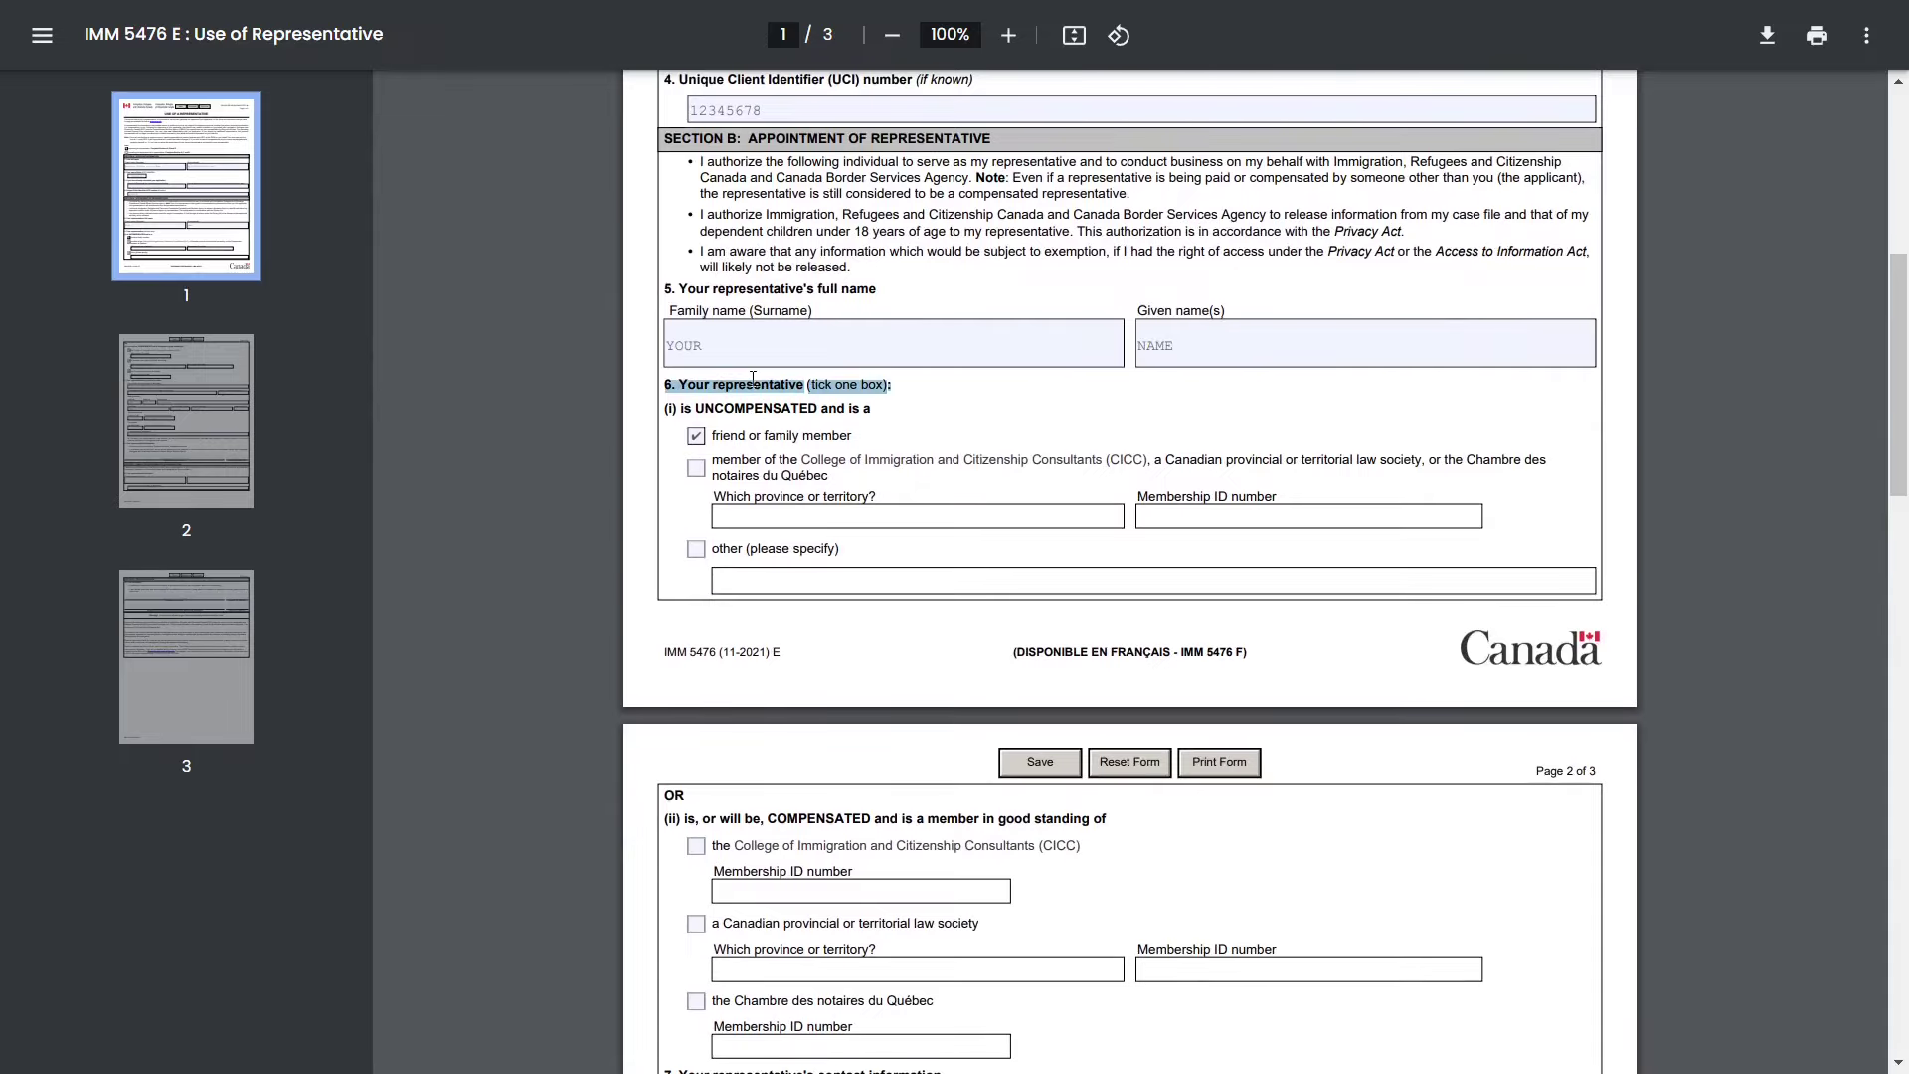
{"action": "scroll", "coordinate": [752, 379], "scroll_direction": "down", "scroll_amount": 1}
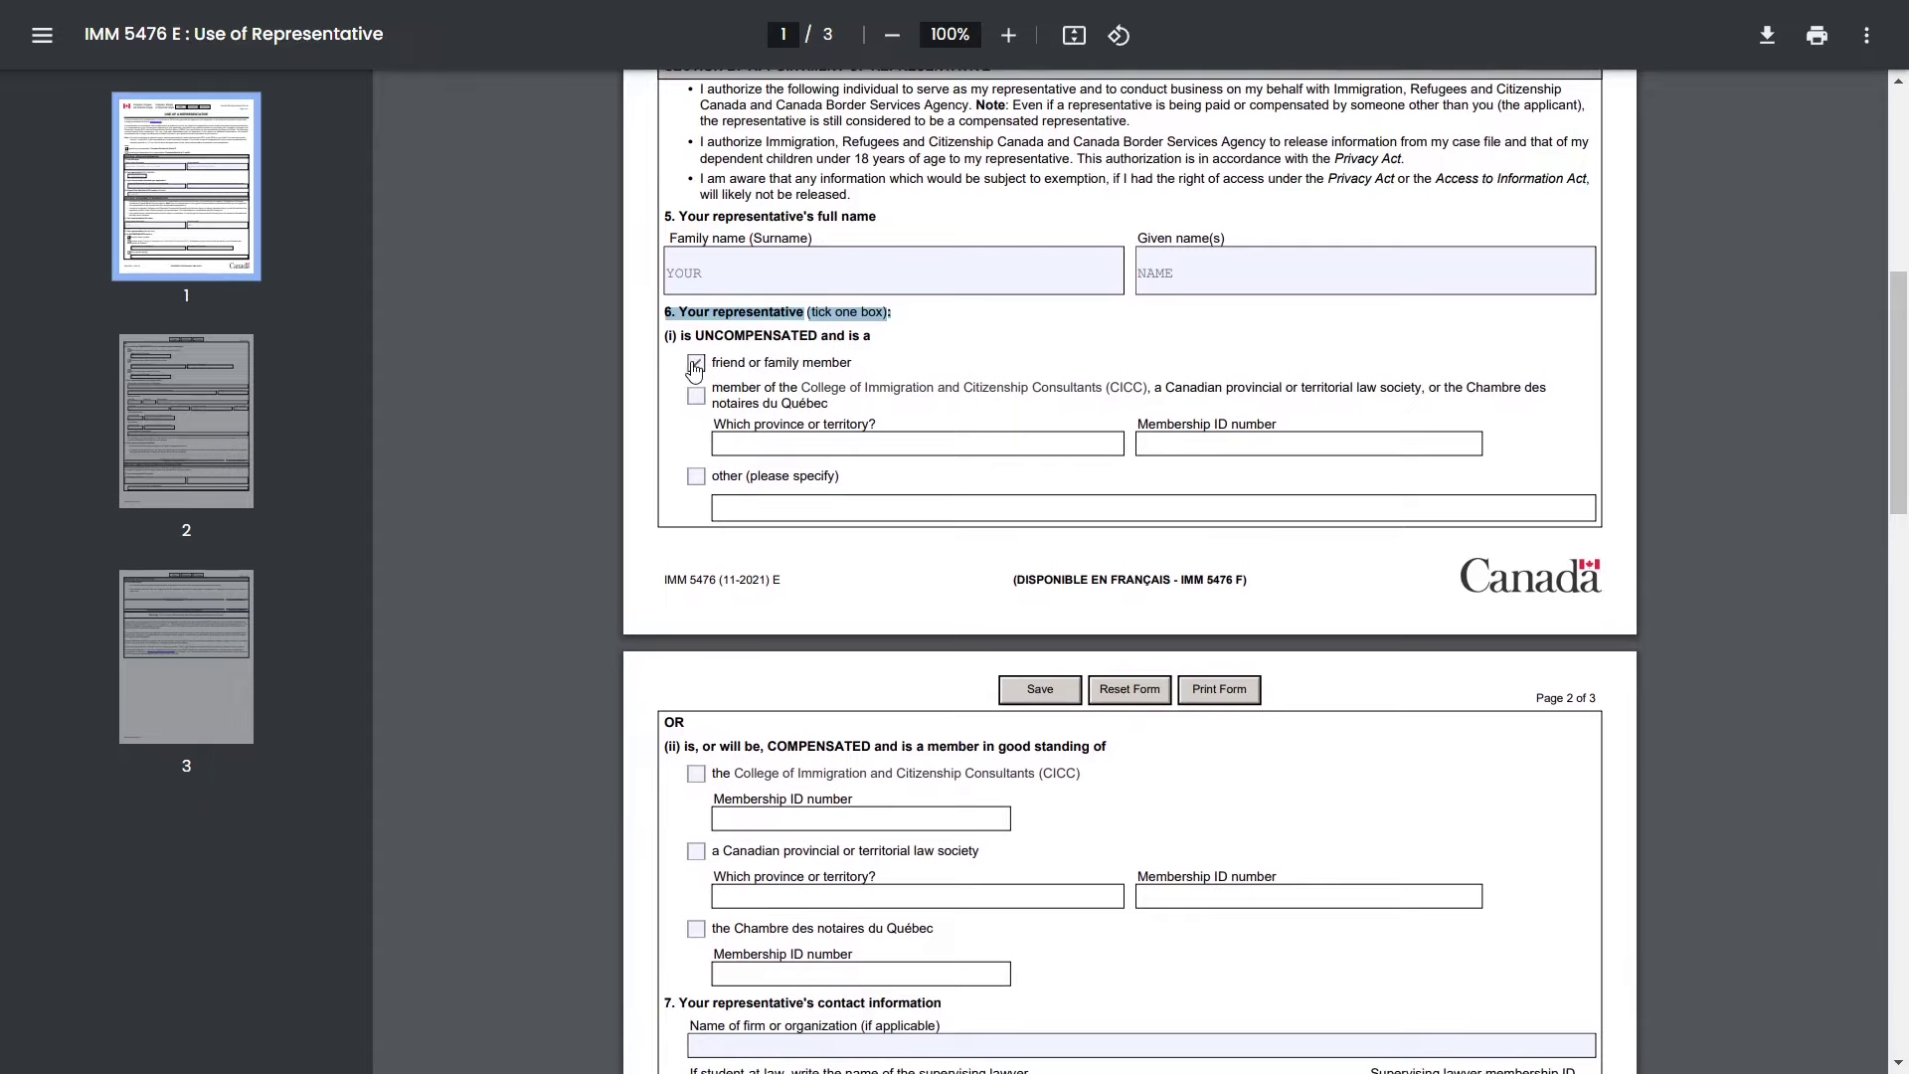
{"action": "scroll", "coordinate": [822, 587], "scroll_direction": "down", "scroll_amount": 4}
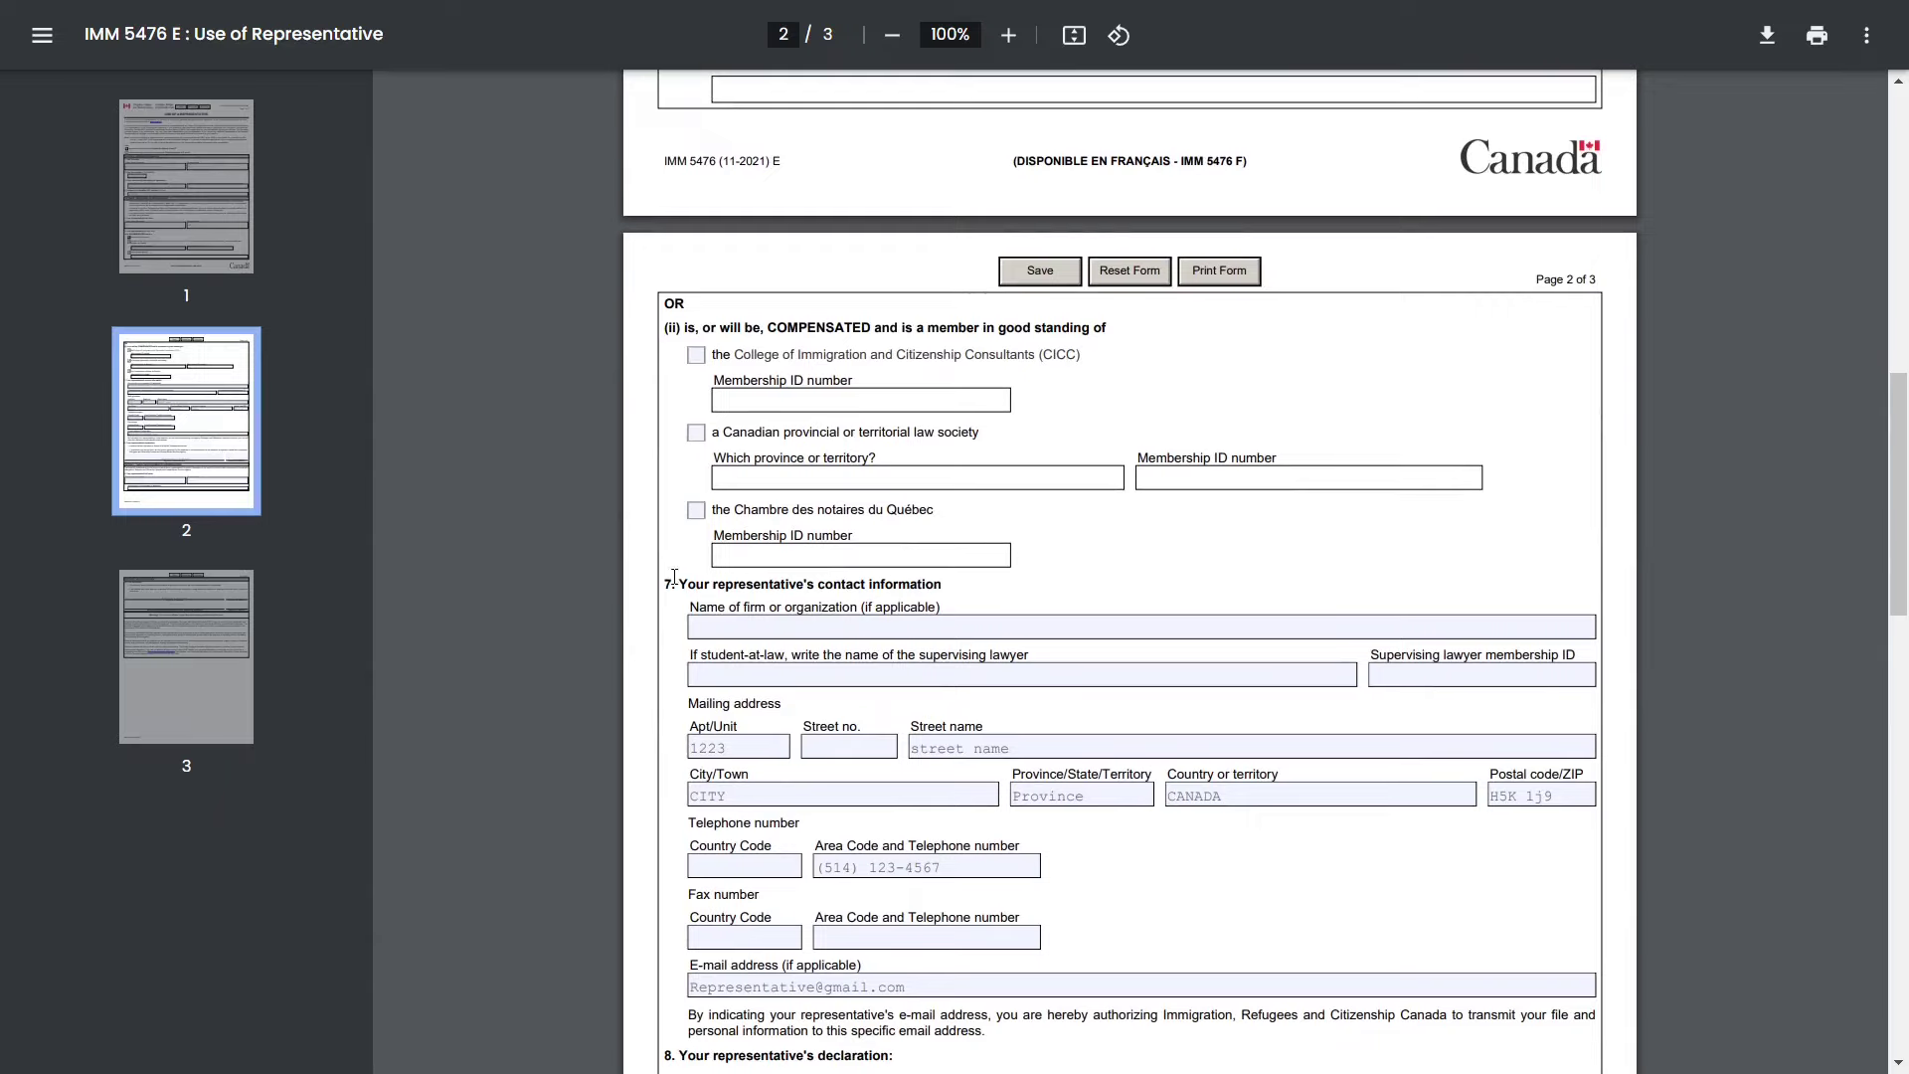
- Review the representative contact section's telephone and e-mail fields in IMM 5476
{"action": "left_click_drag", "start_coordinate": [666, 584], "coordinate": [948, 583]}
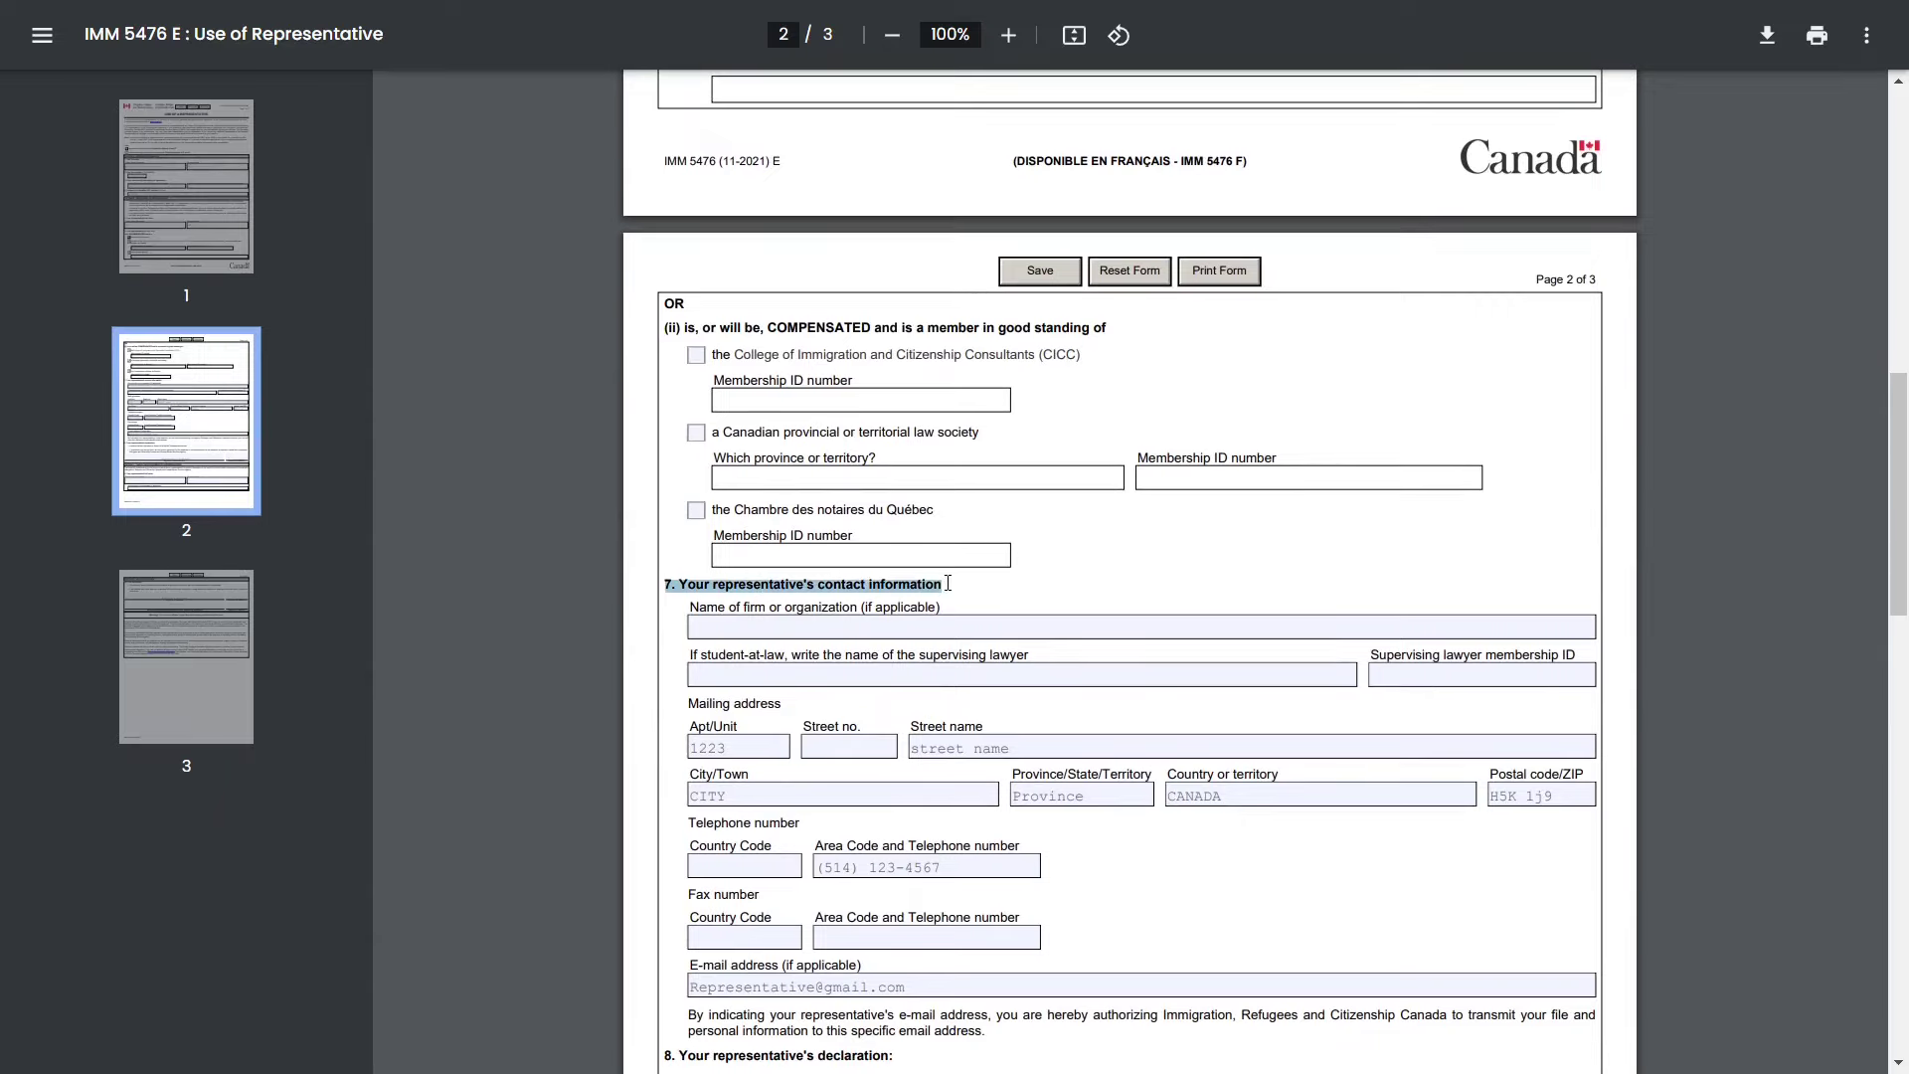
{"action": "scroll", "coordinate": [948, 583], "scroll_direction": "down", "scroll_amount": 3}
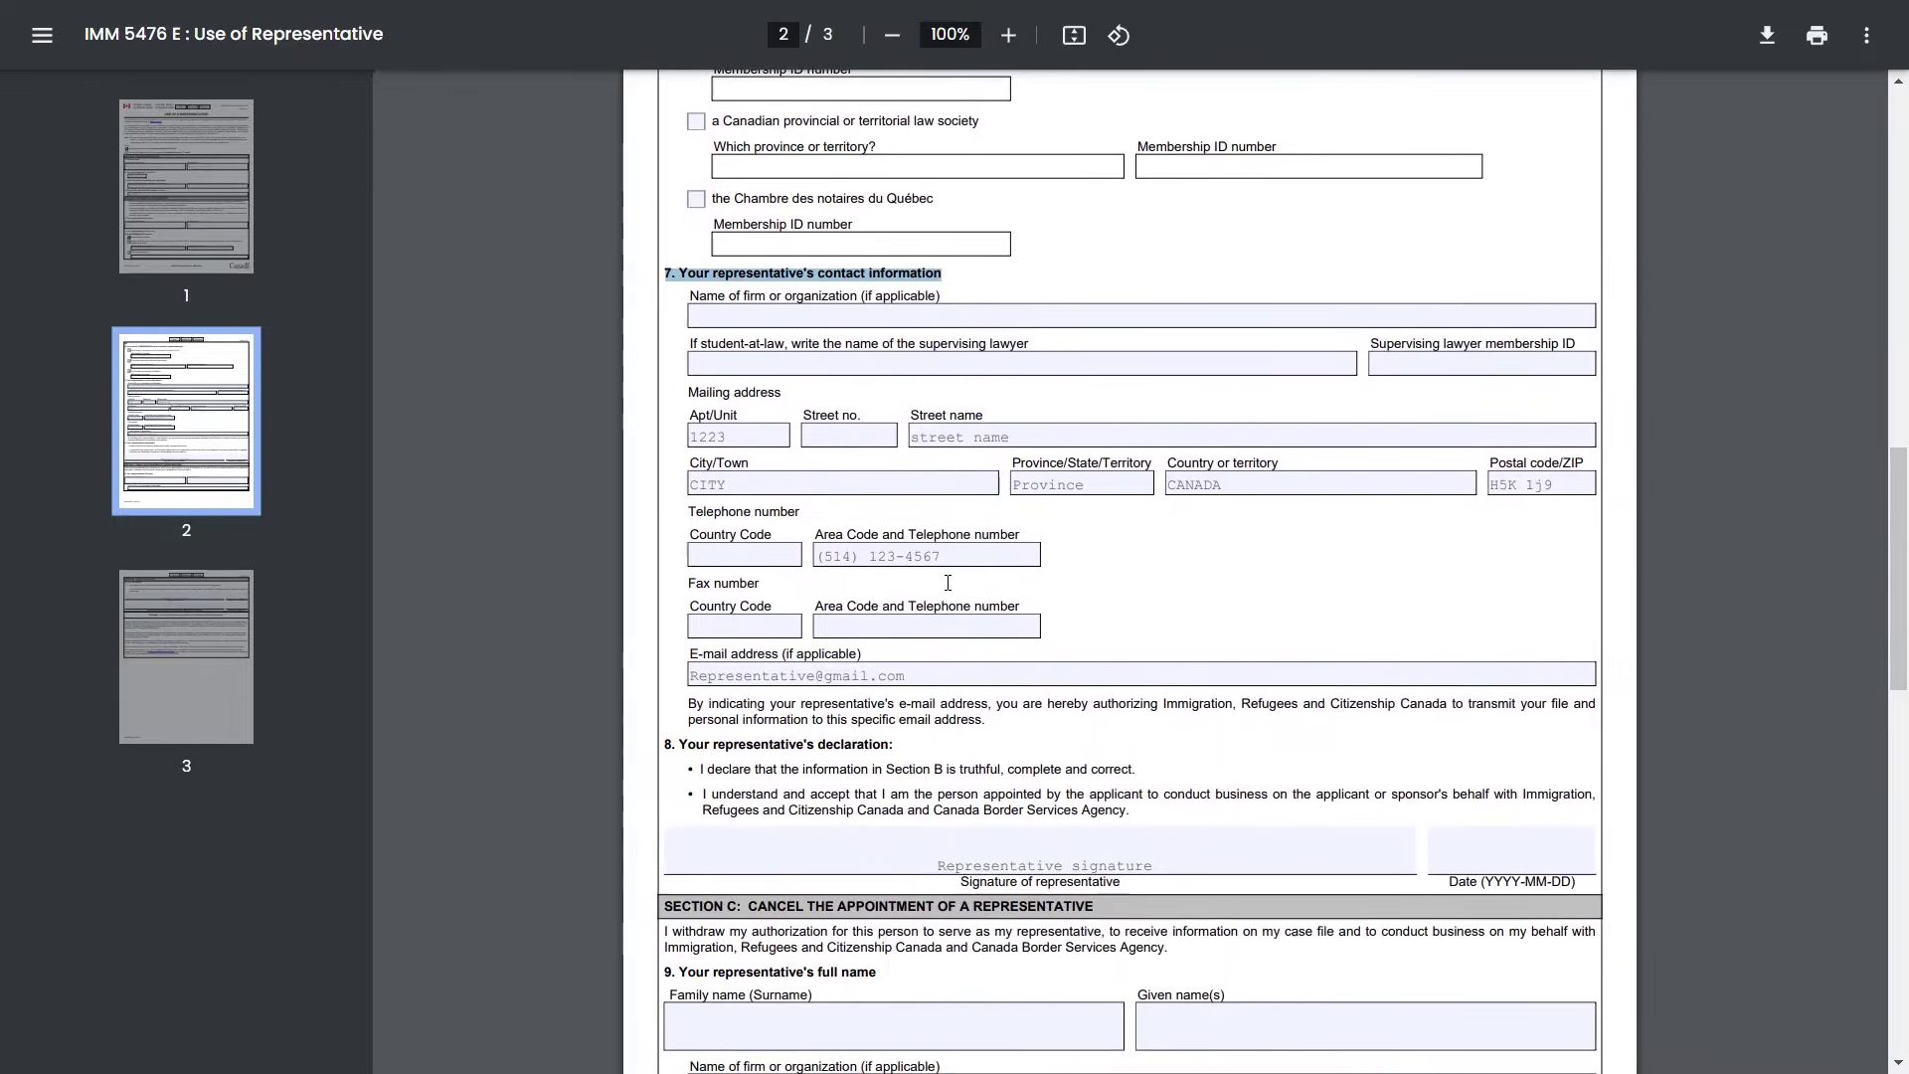
{"action": "left_click", "coordinate": [1172, 577]}
{"action": "left_click", "coordinate": [951, 549]}
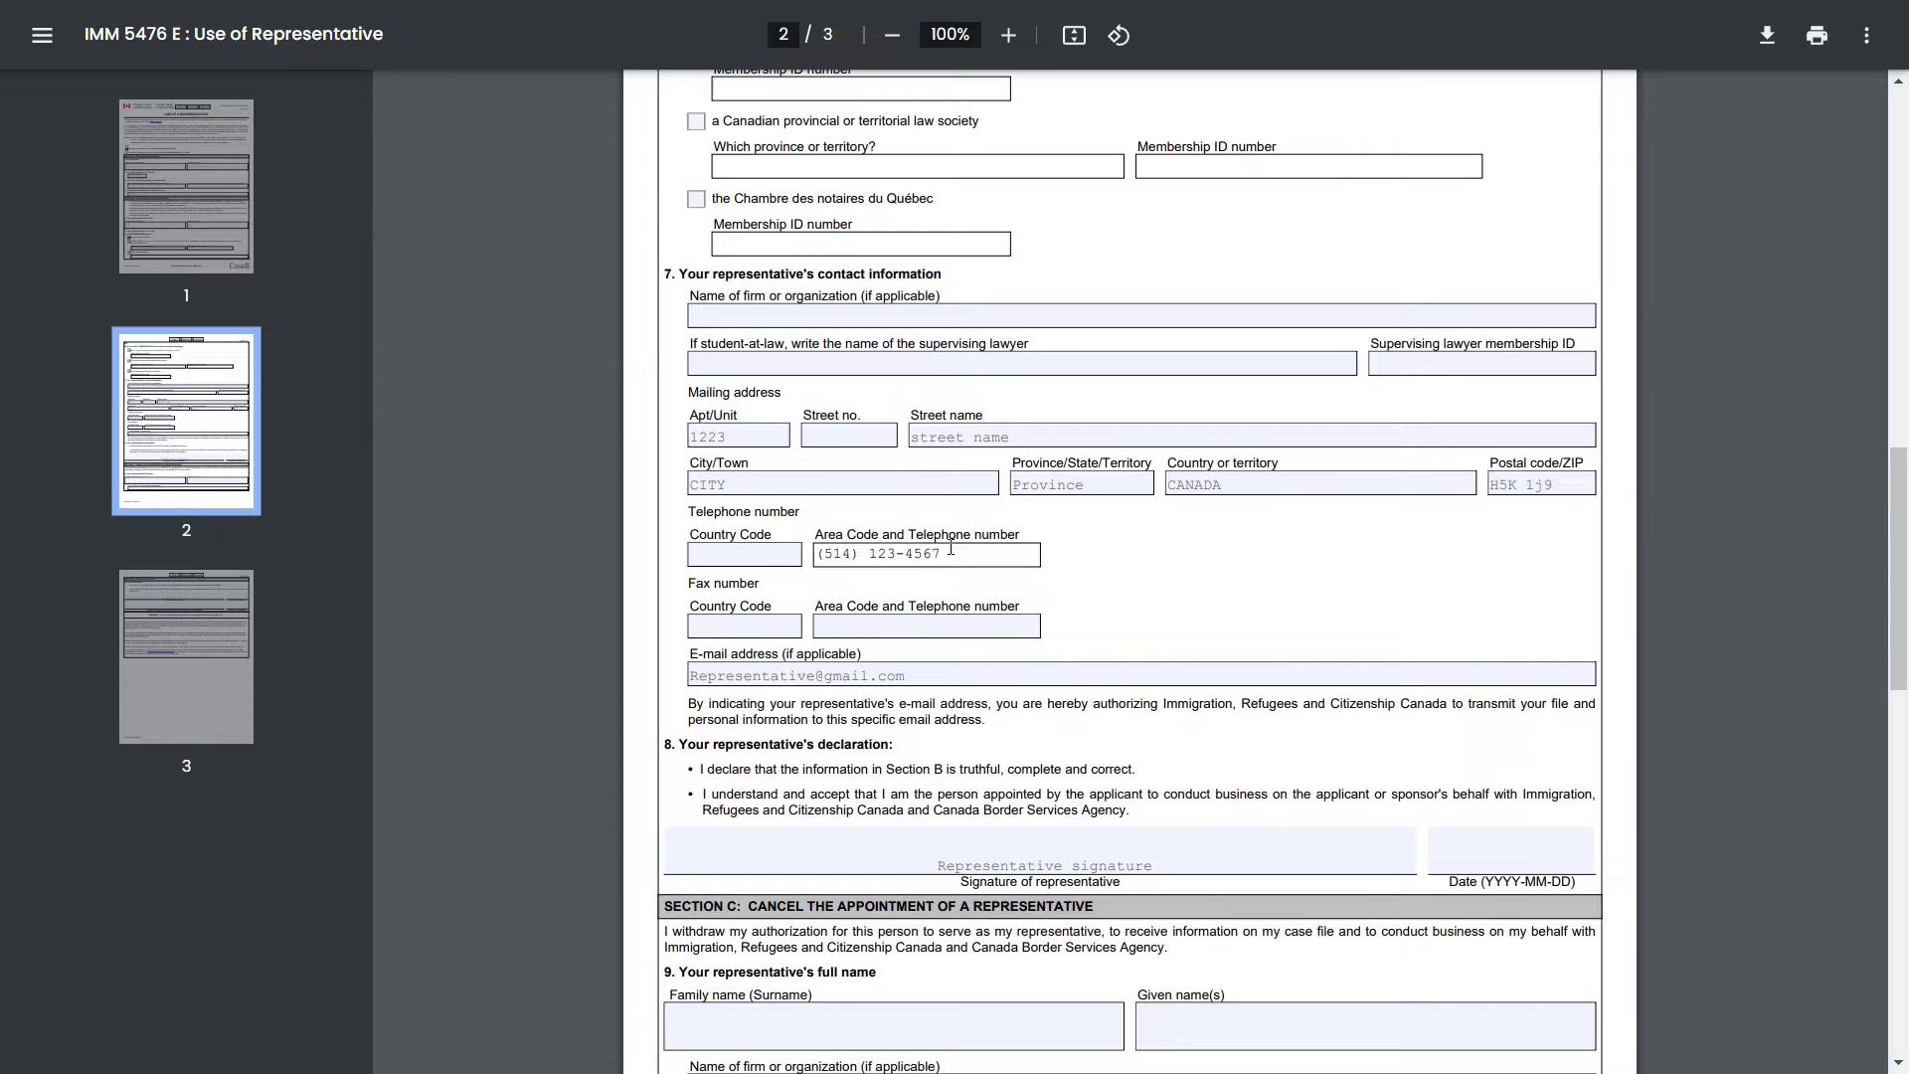
{"action": "left_click", "coordinate": [1048, 580]}
{"action": "scroll", "coordinate": [1048, 580], "scroll_direction": "down", "scroll_amount": 1}
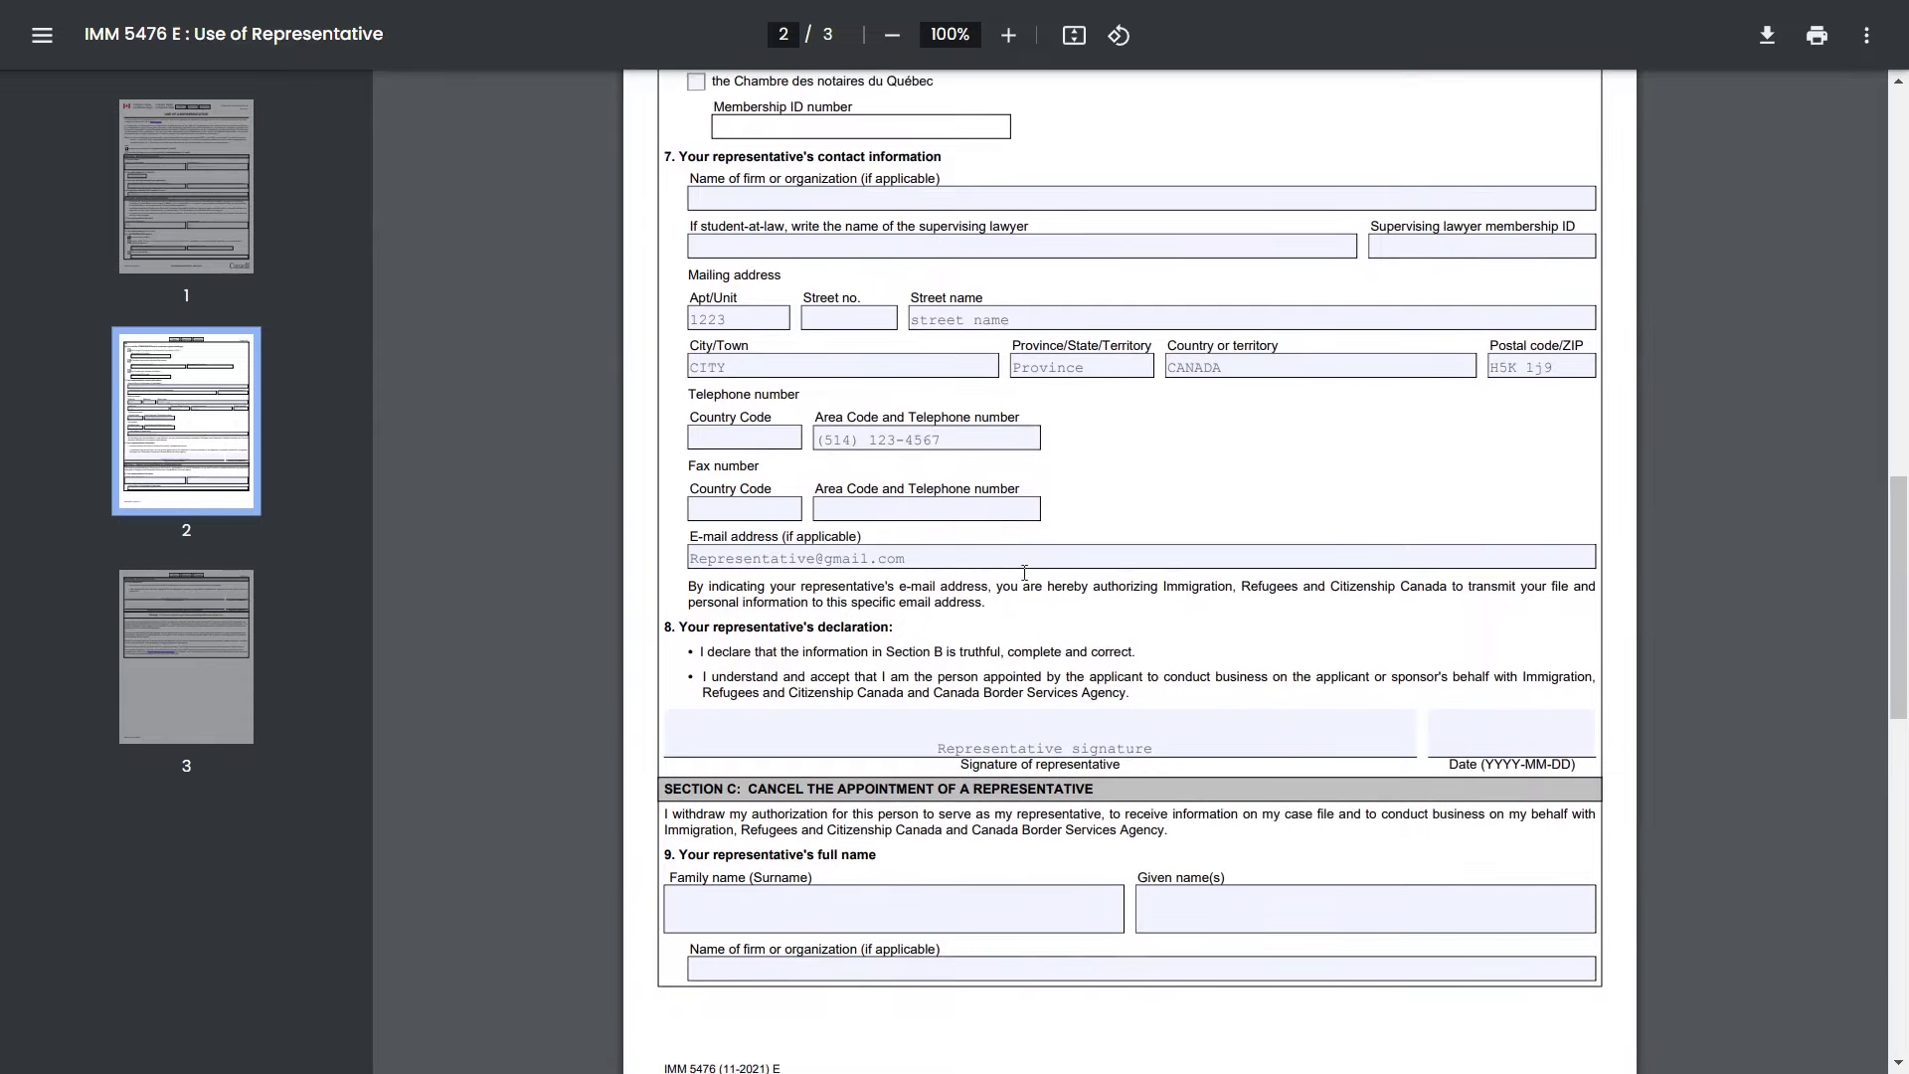
{"action": "left_click", "coordinate": [945, 564]}
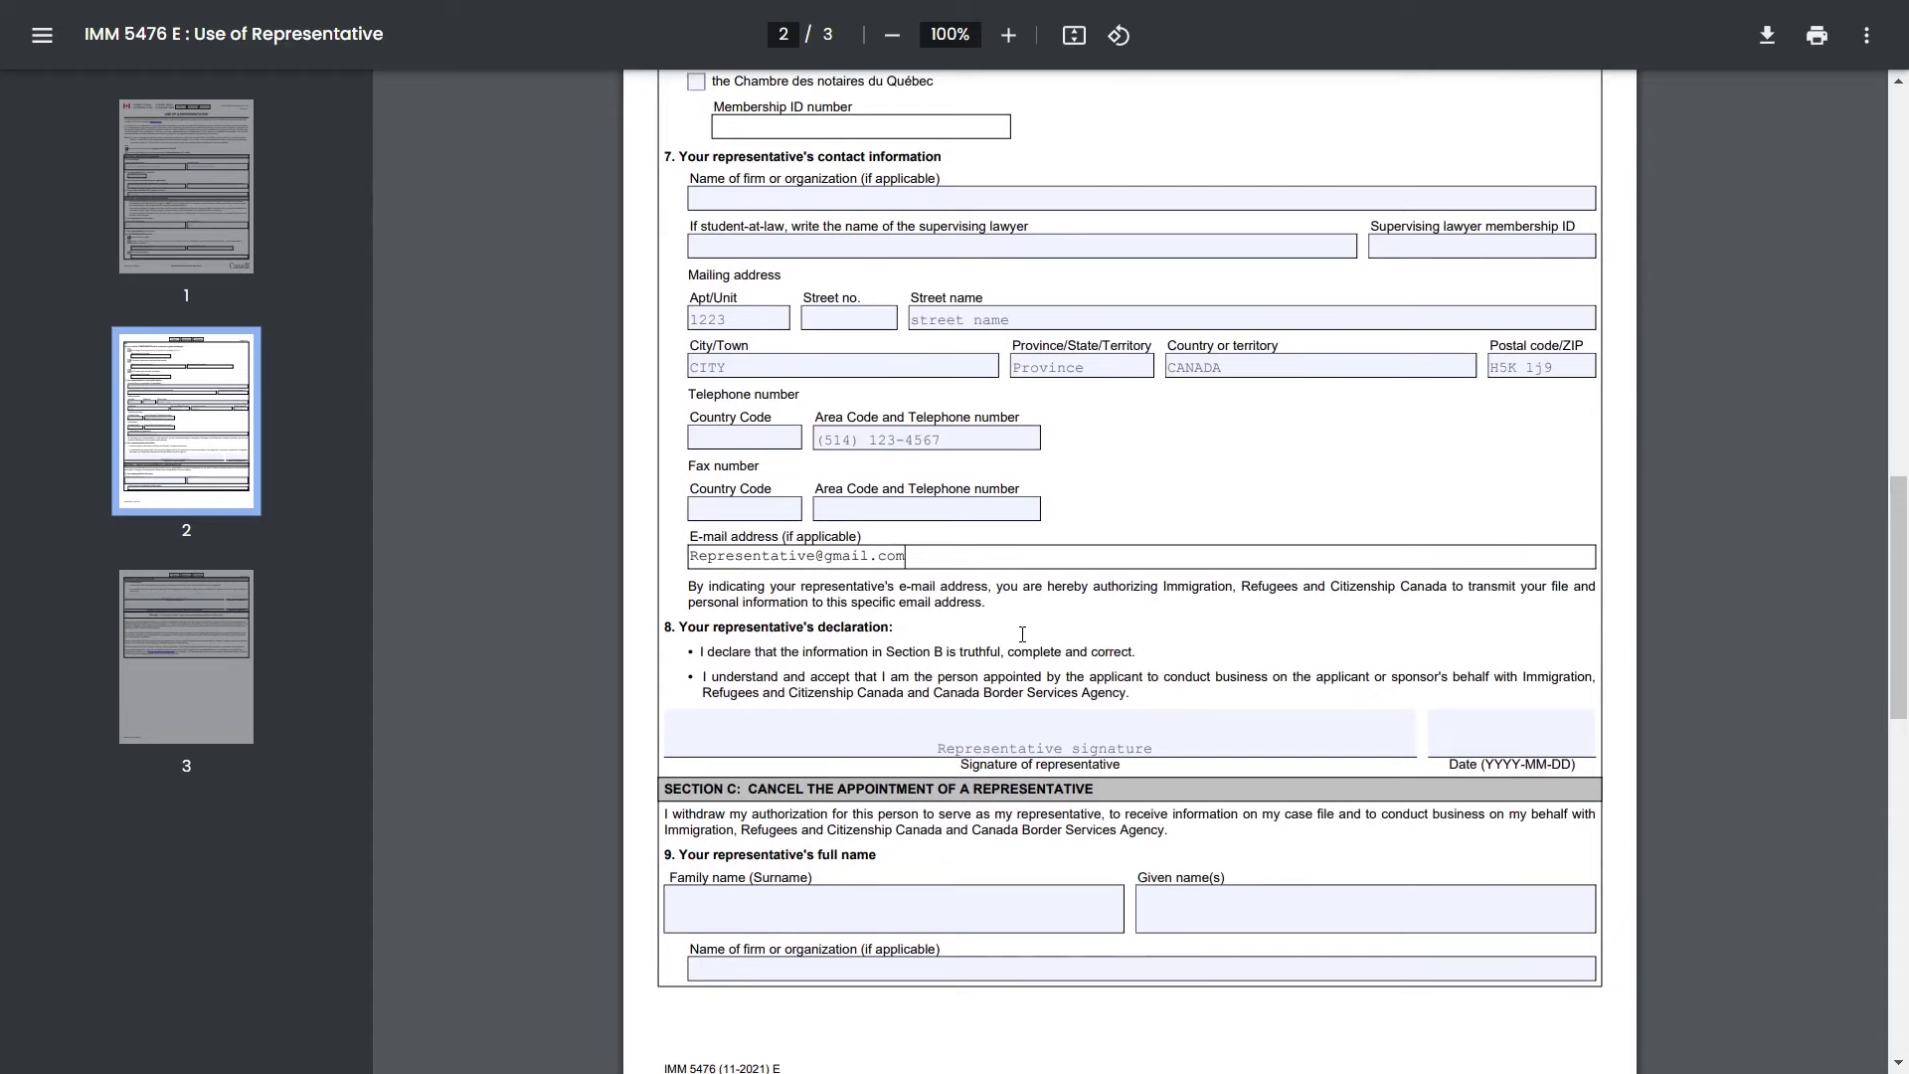
{"action": "left_click", "coordinate": [941, 577]}
{"action": "scroll", "coordinate": [937, 559], "scroll_direction": "down", "scroll_amount": 1}
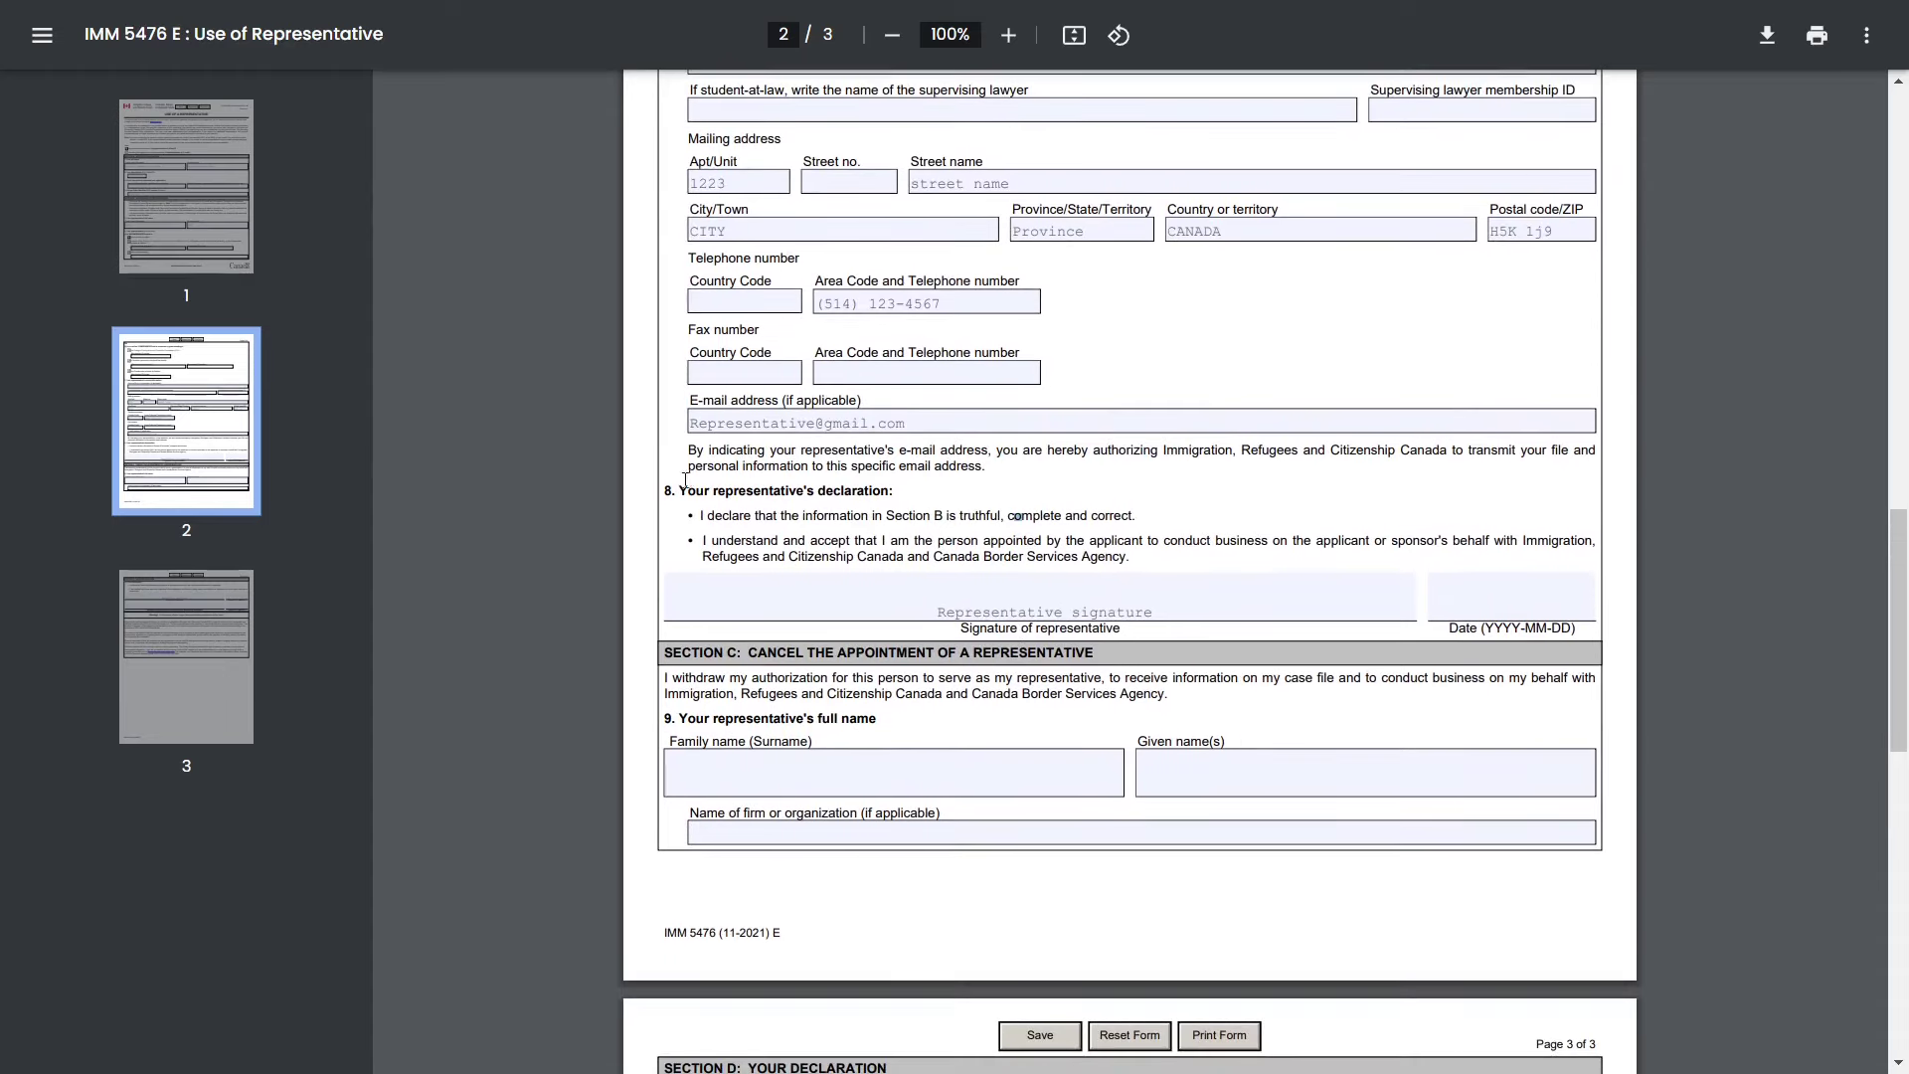
- Review the representative's declaration, signature and signature date fields
{"action": "left_click_drag", "start_coordinate": [680, 491], "coordinate": [904, 491]}
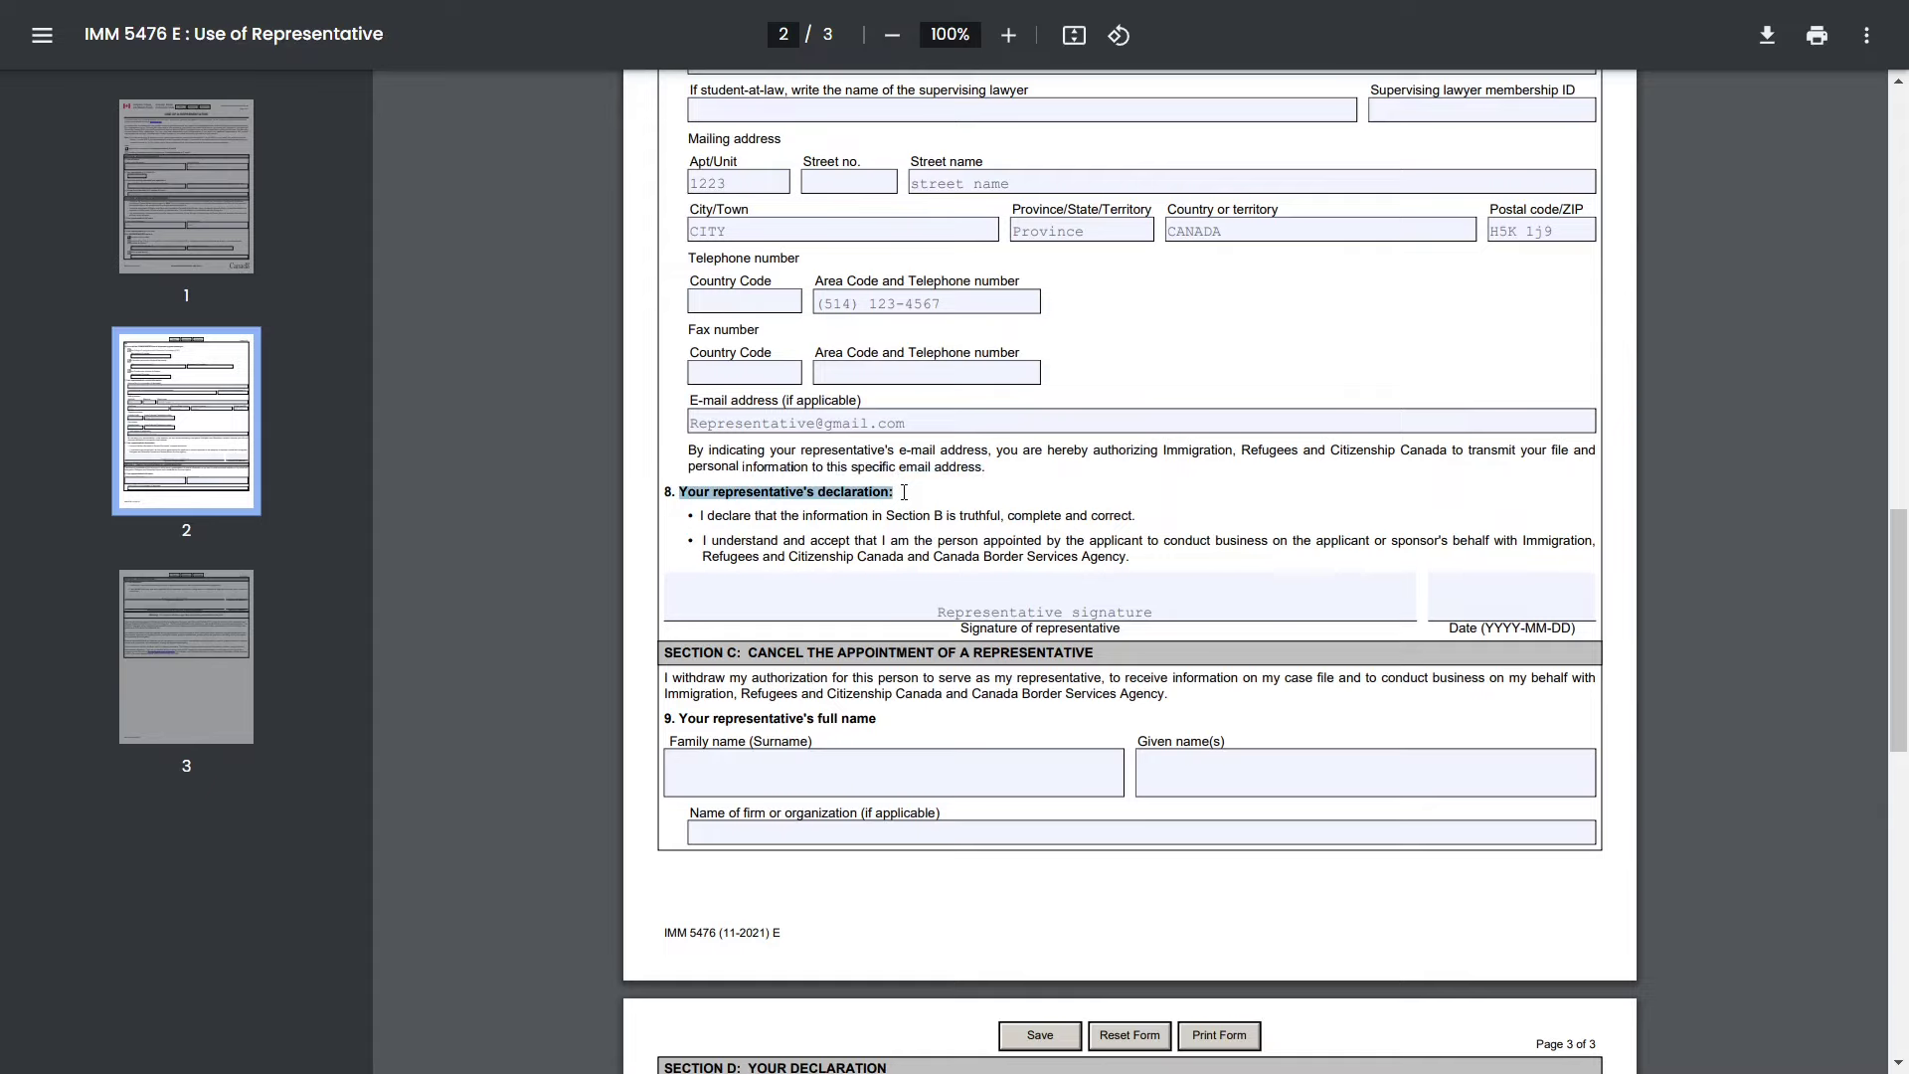
{"action": "scroll", "coordinate": [904, 491], "scroll_direction": "down", "scroll_amount": 1}
{"action": "left_click", "coordinate": [912, 492]}
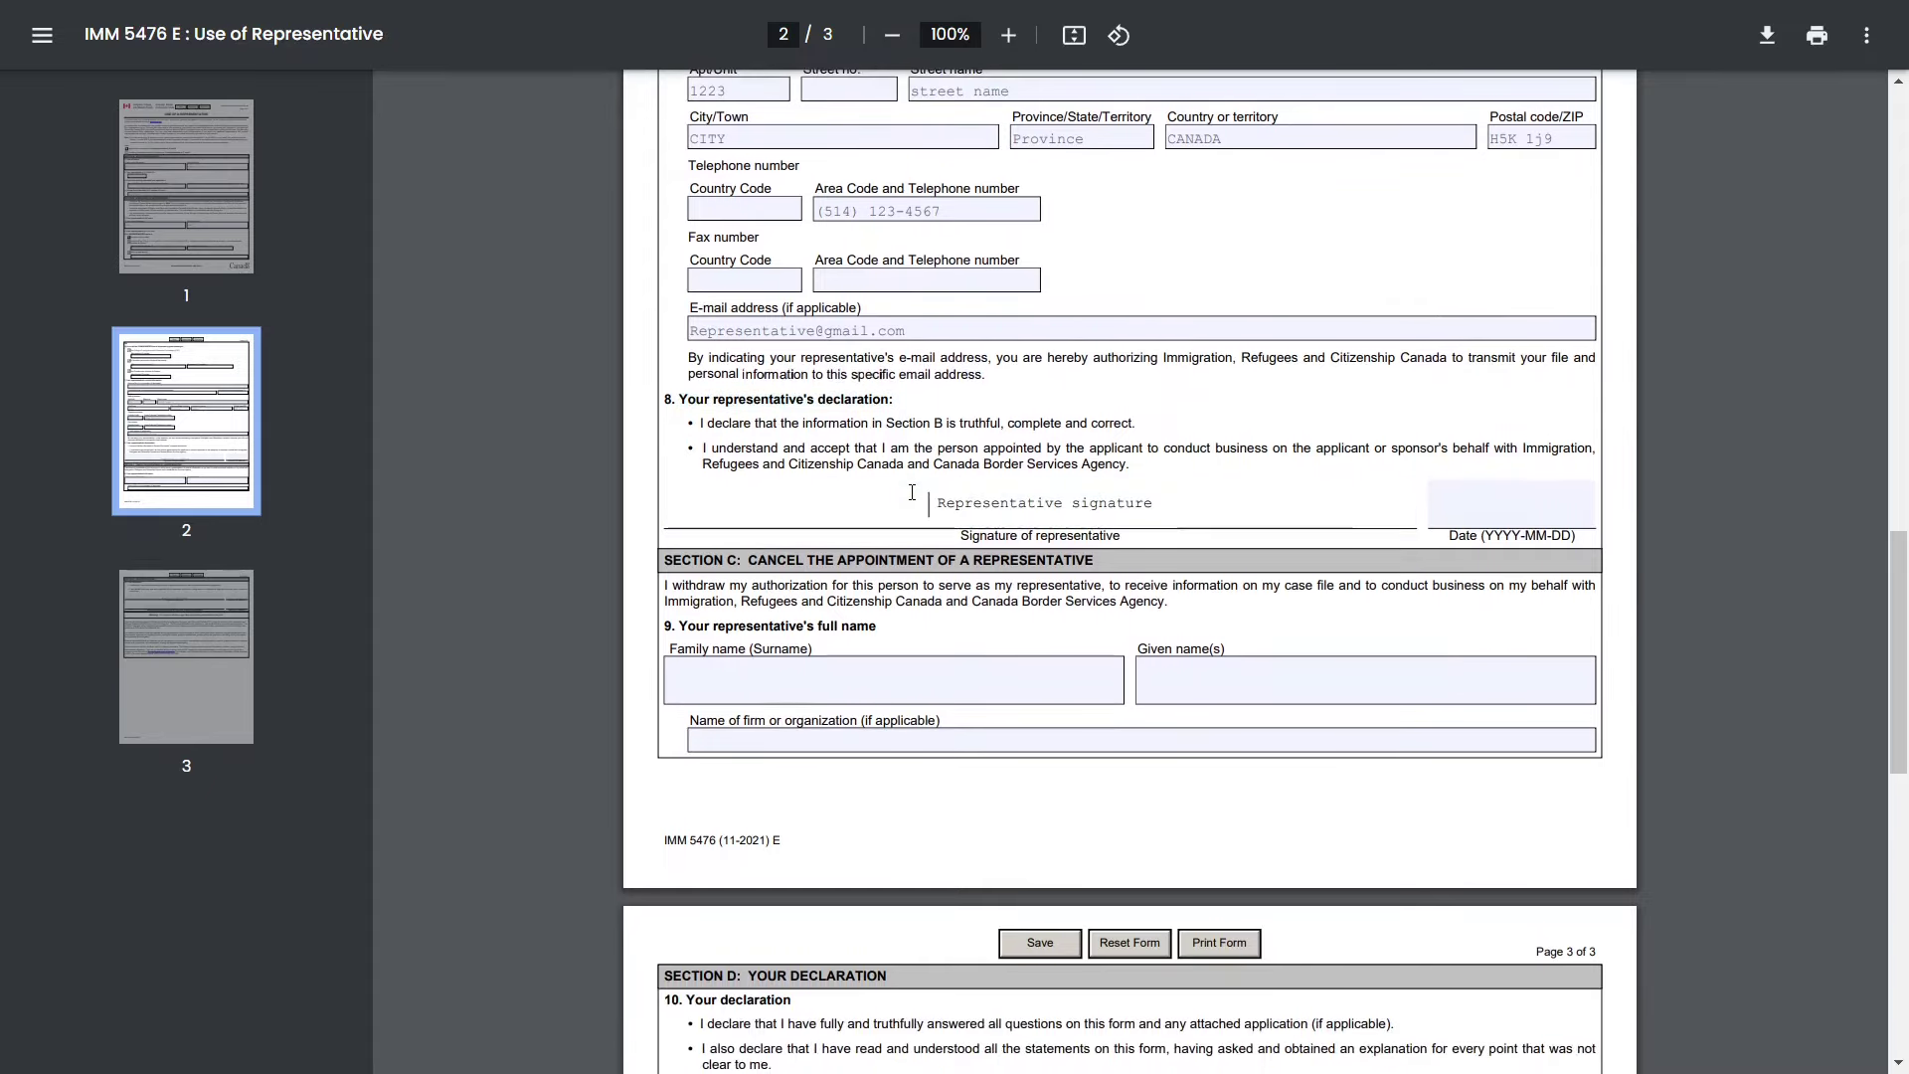
{"action": "left_click_drag", "start_coordinate": [912, 493], "coordinate": [1158, 502]}
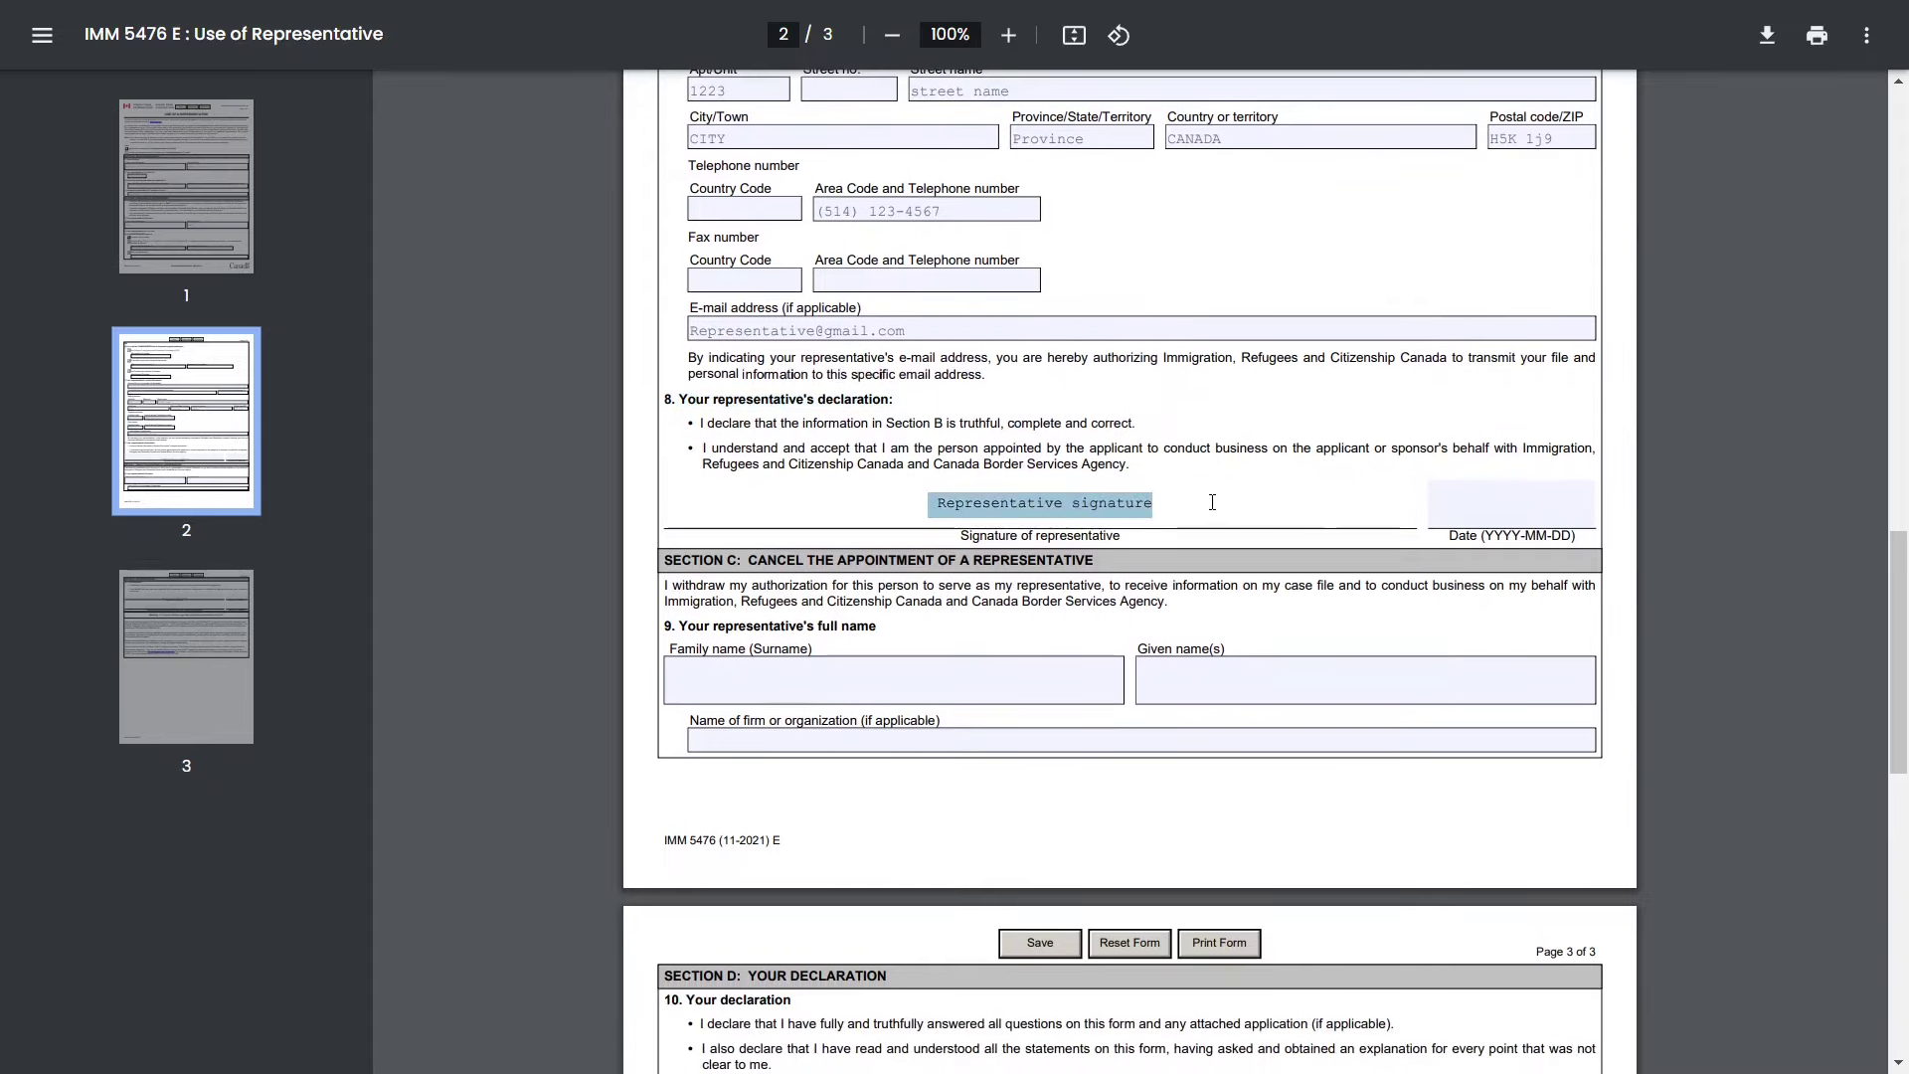
{"action": "left_click", "coordinate": [1508, 498]}
{"action": "scroll", "coordinate": [1242, 585], "scroll_direction": "down", "scroll_amount": 3}
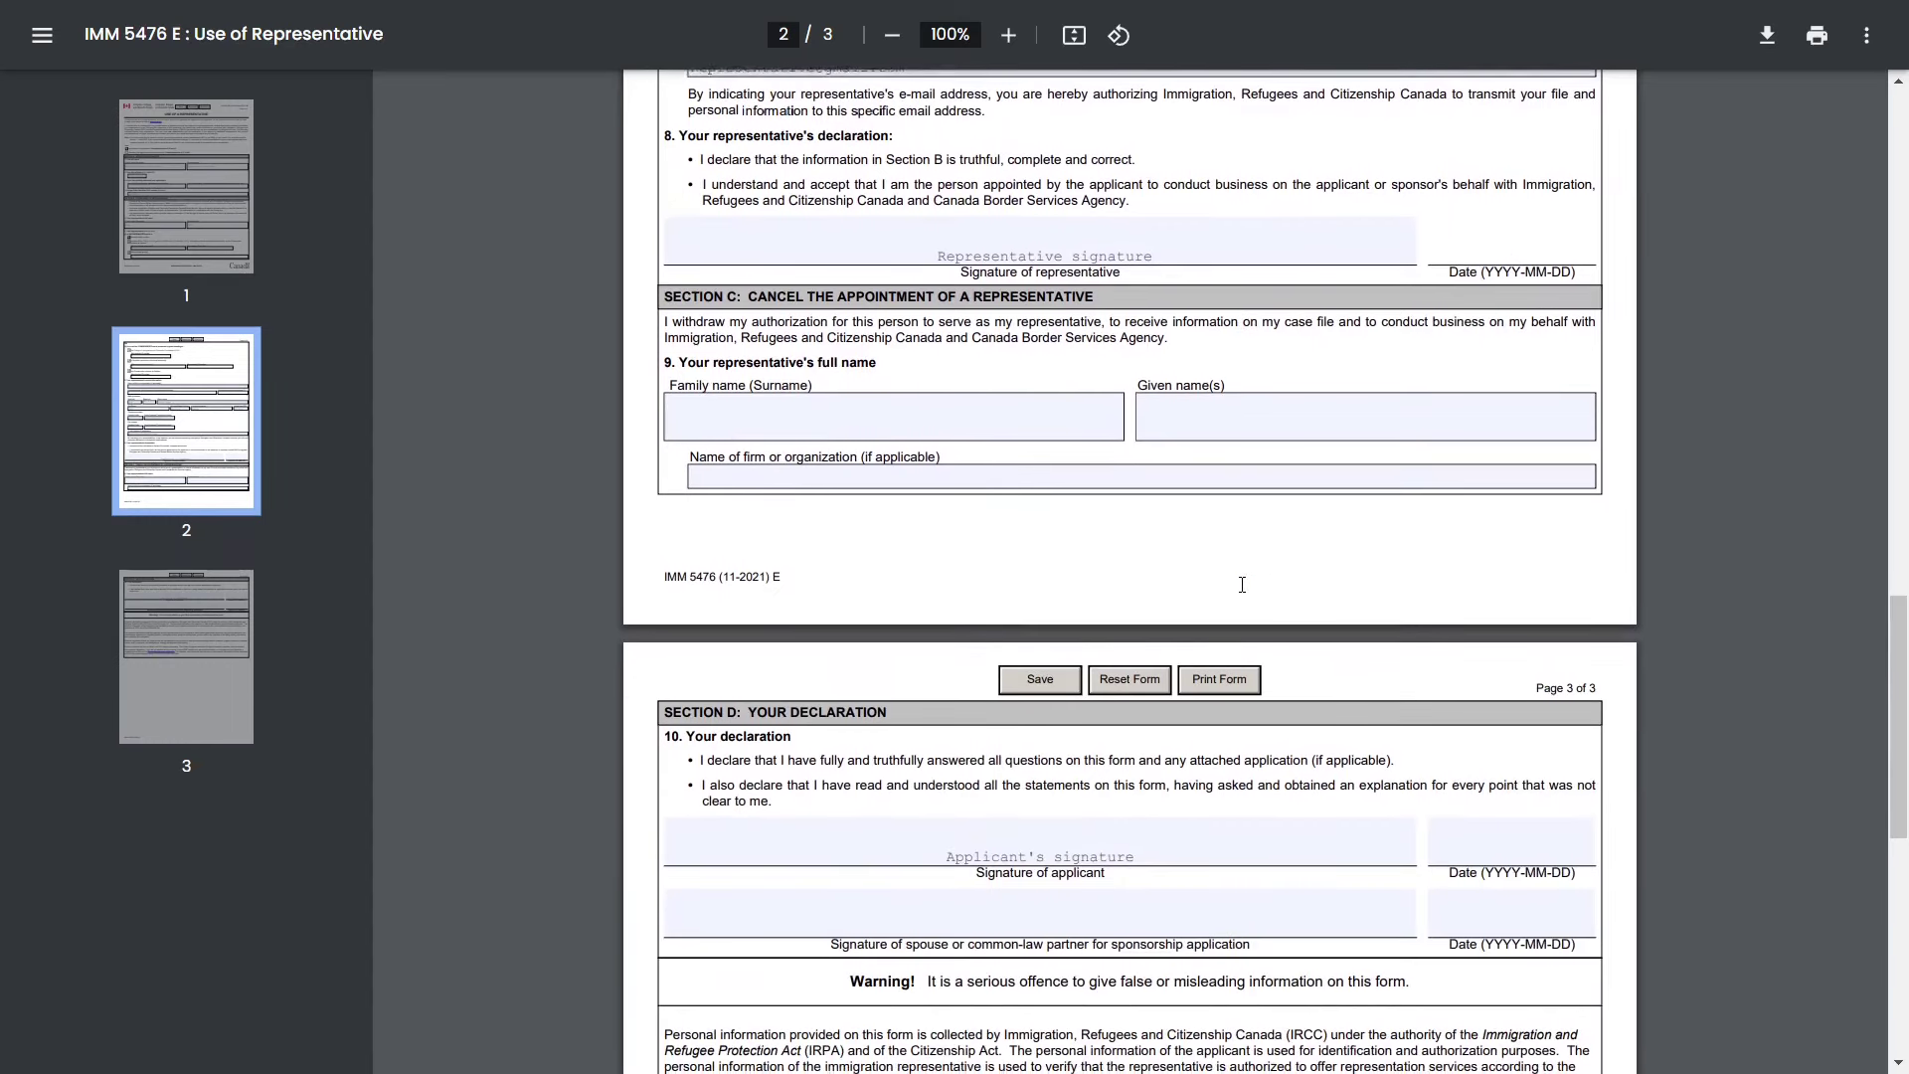
{"action": "scroll", "coordinate": [1094, 591], "scroll_direction": "down", "scroll_amount": 2}
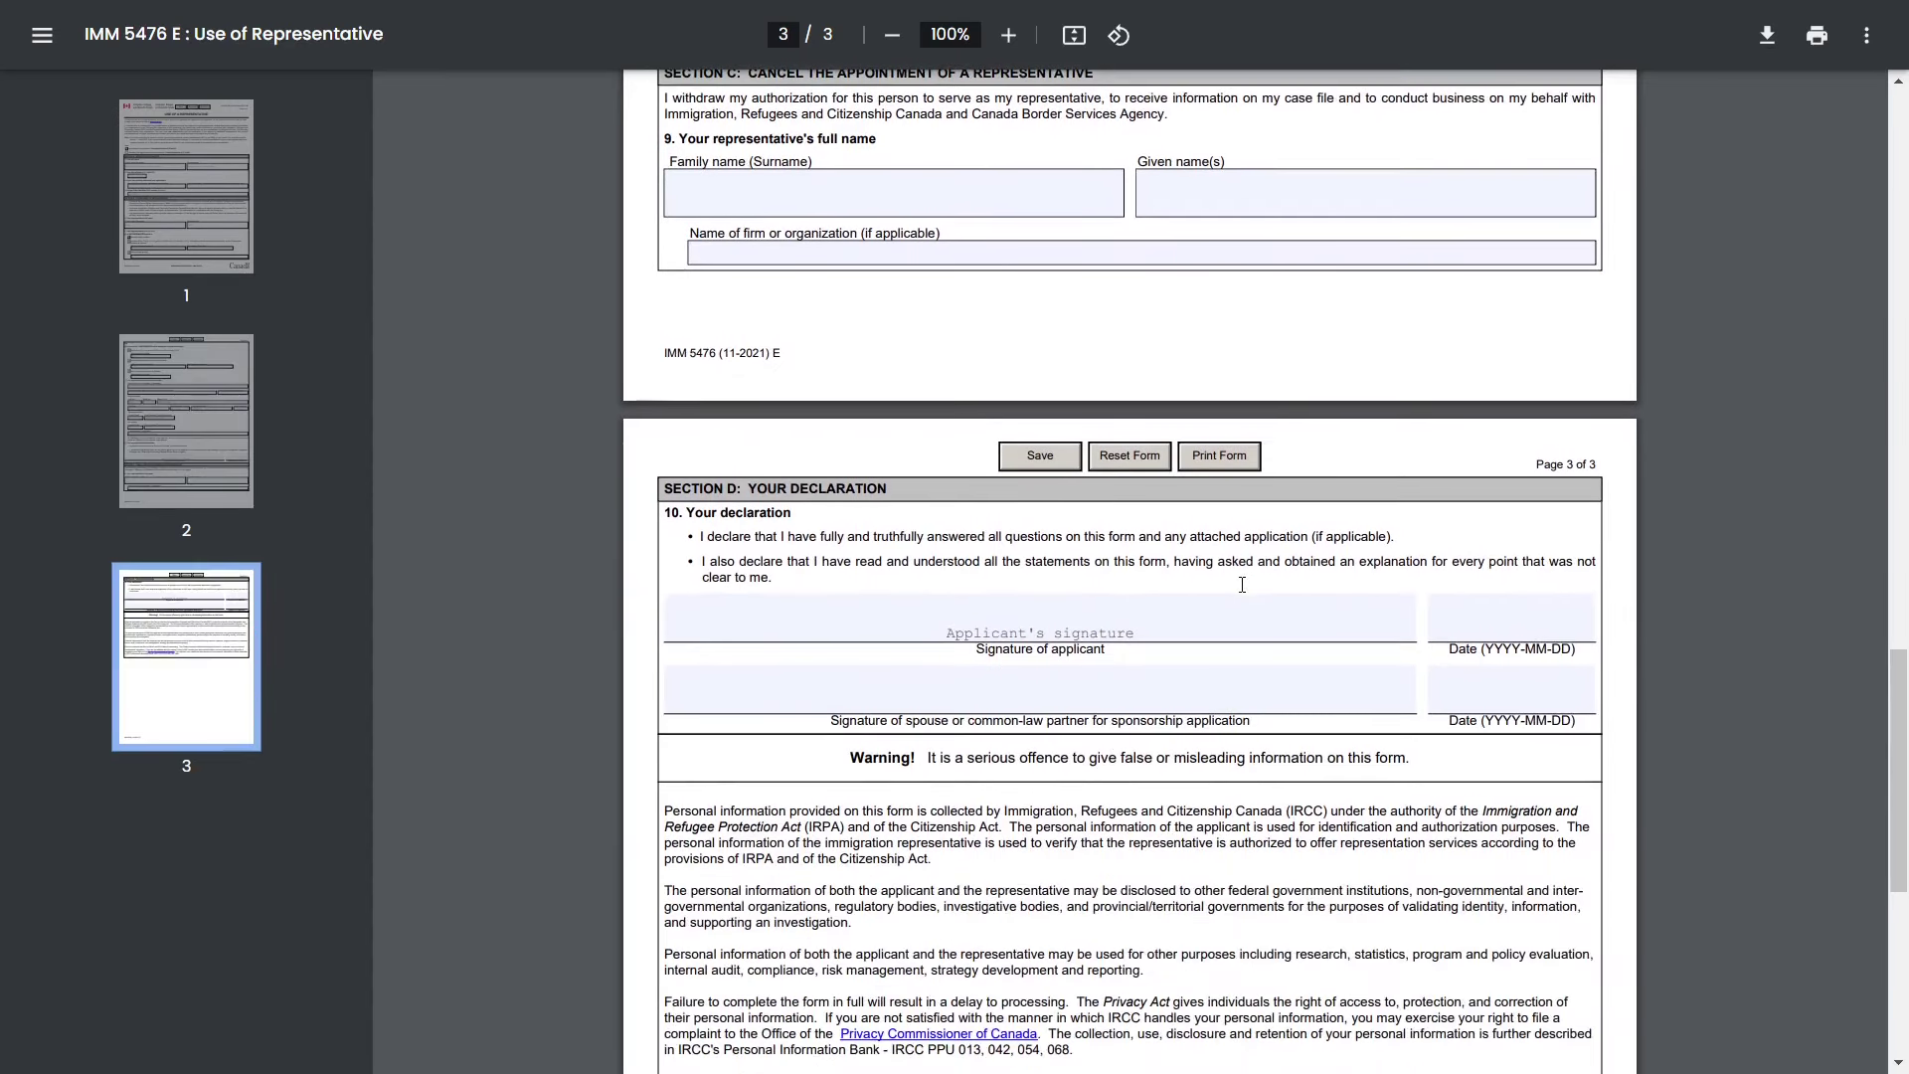
- Review Section D's applicant declaration and signature fields, scrolling back through the form
{"action": "double_click", "coordinate": [802, 492]}
{"action": "left_click_drag", "start_coordinate": [792, 514], "coordinate": [663, 527]}
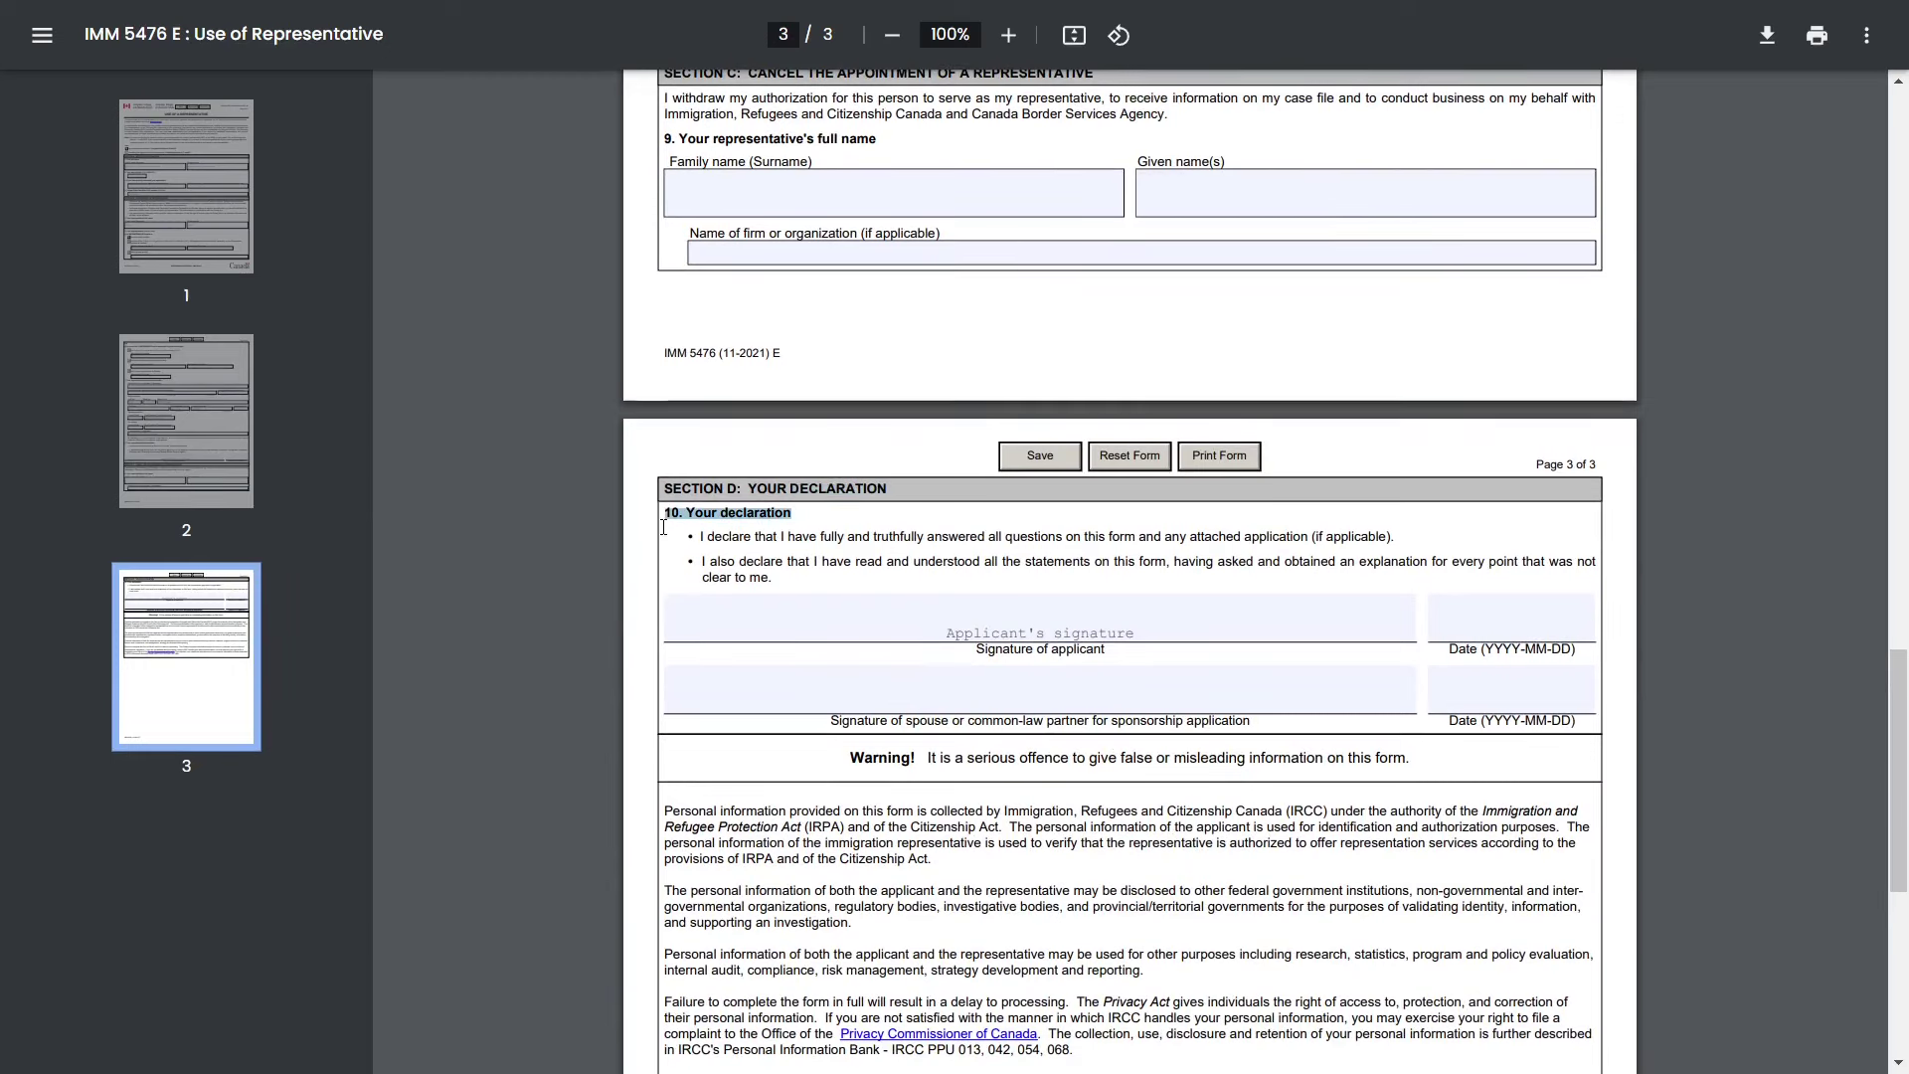
{"action": "left_click", "coordinate": [1003, 623]}
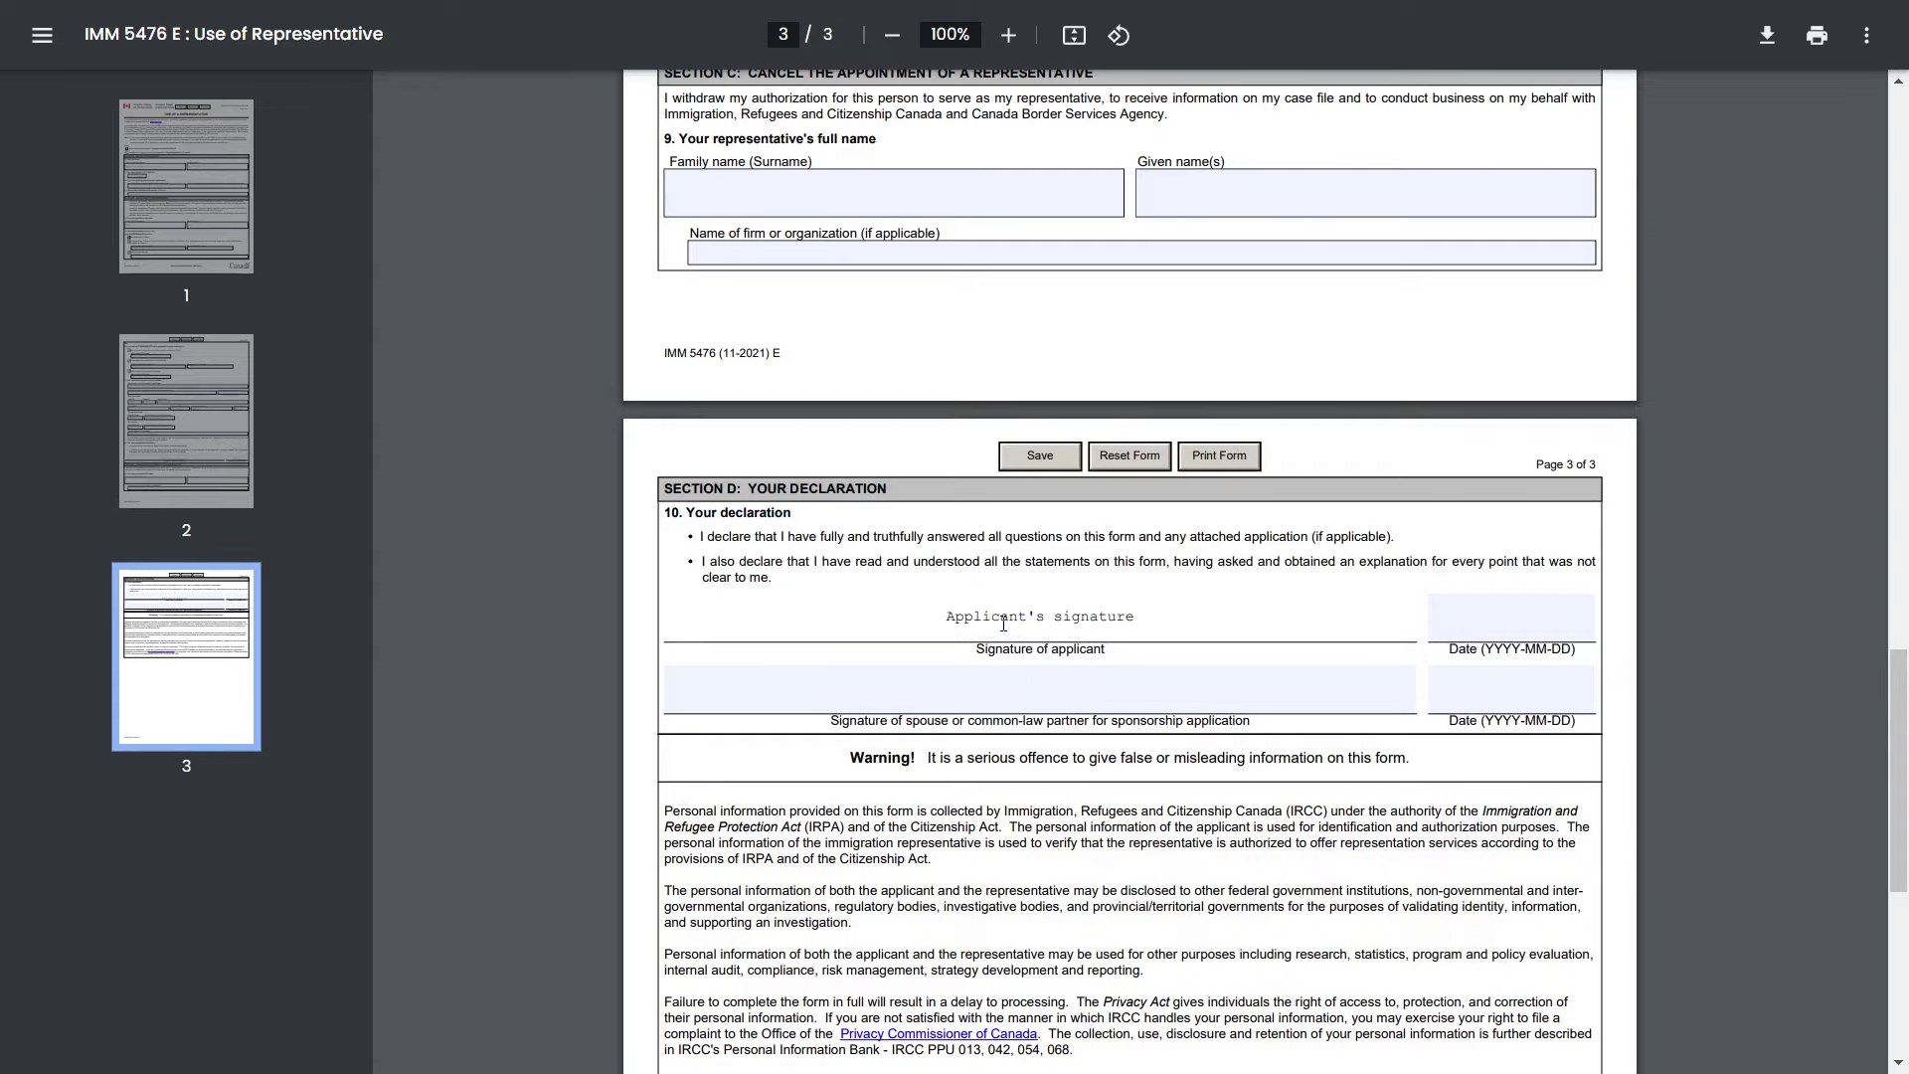
{"action": "key", "text": "Tab"}
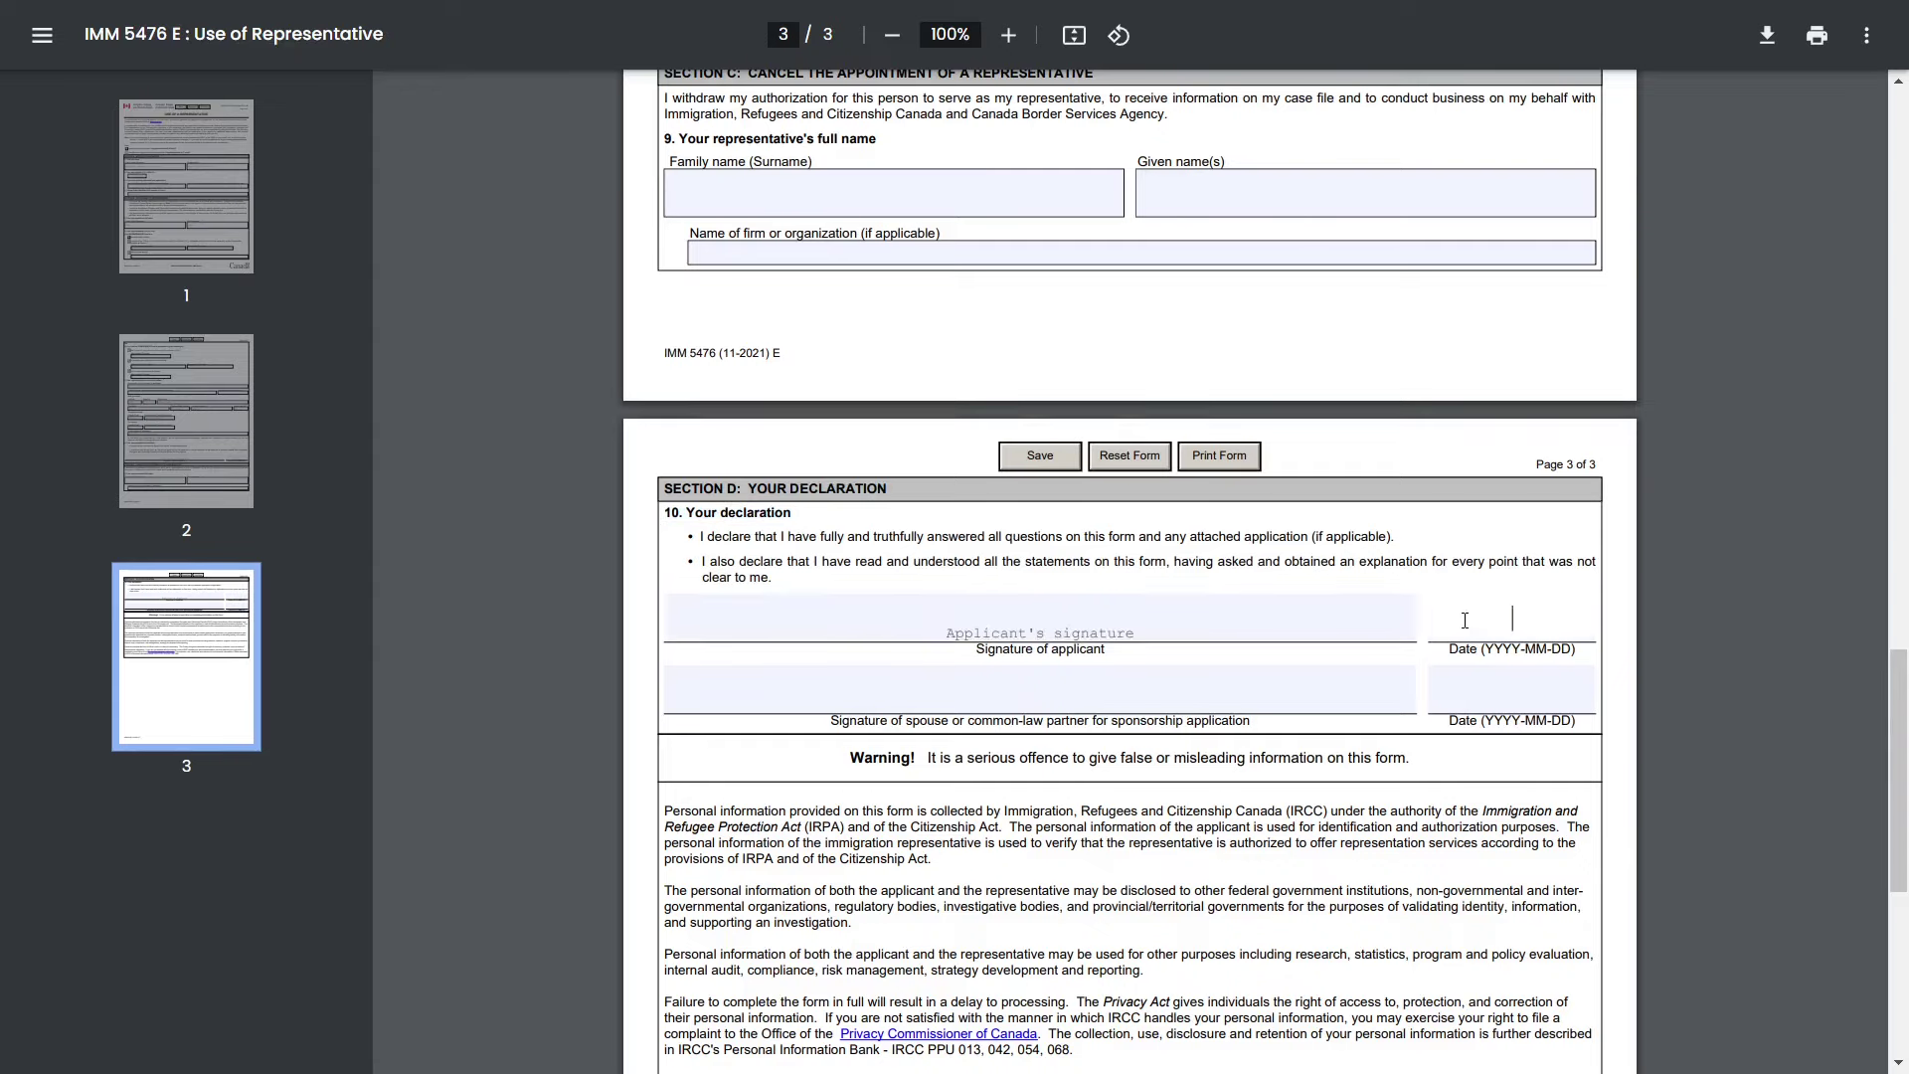
{"action": "scroll", "coordinate": [1203, 734], "scroll_direction": "down", "scroll_amount": 2}
{"action": "scroll", "coordinate": [1204, 734], "scroll_direction": "down", "scroll_amount": 5}
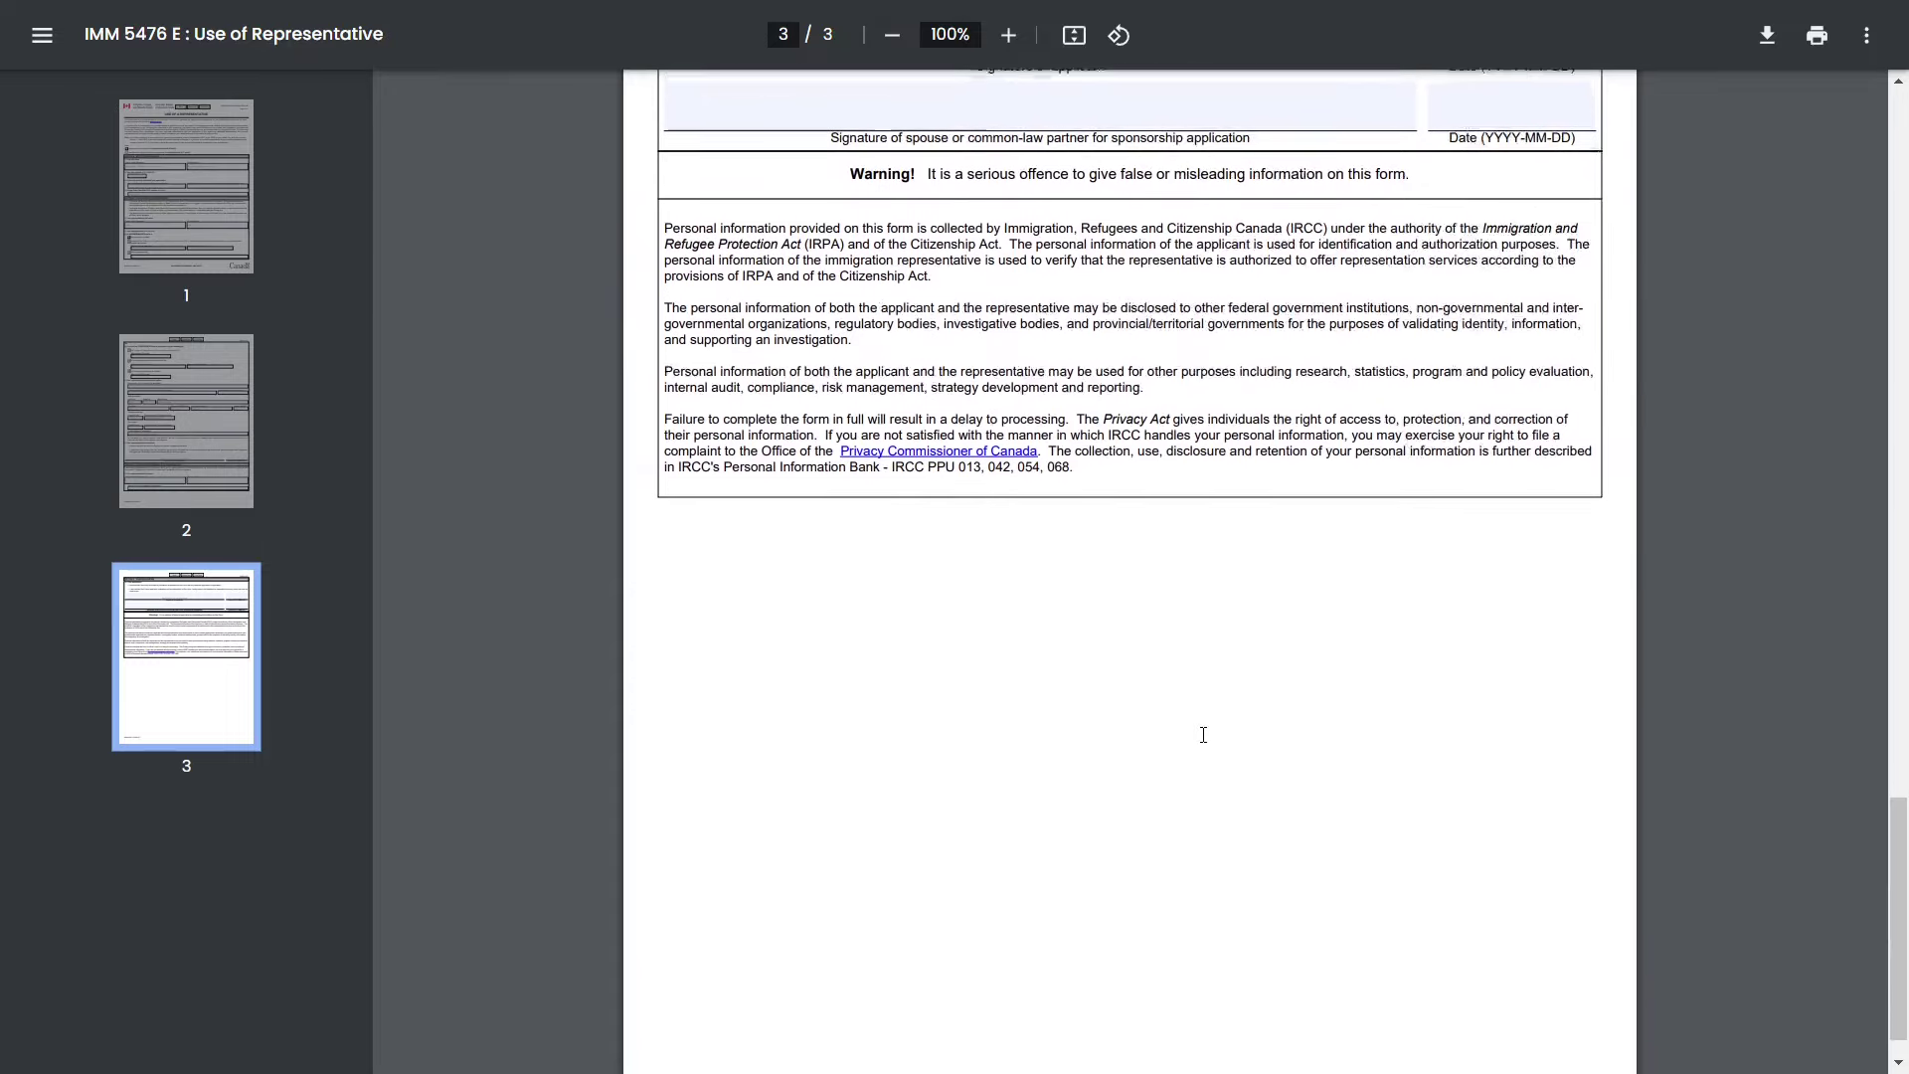
{"action": "scroll", "coordinate": [1203, 733], "scroll_direction": "up", "scroll_amount": 7}
{"action": "scroll", "coordinate": [1204, 734], "scroll_direction": "up", "scroll_amount": 15}
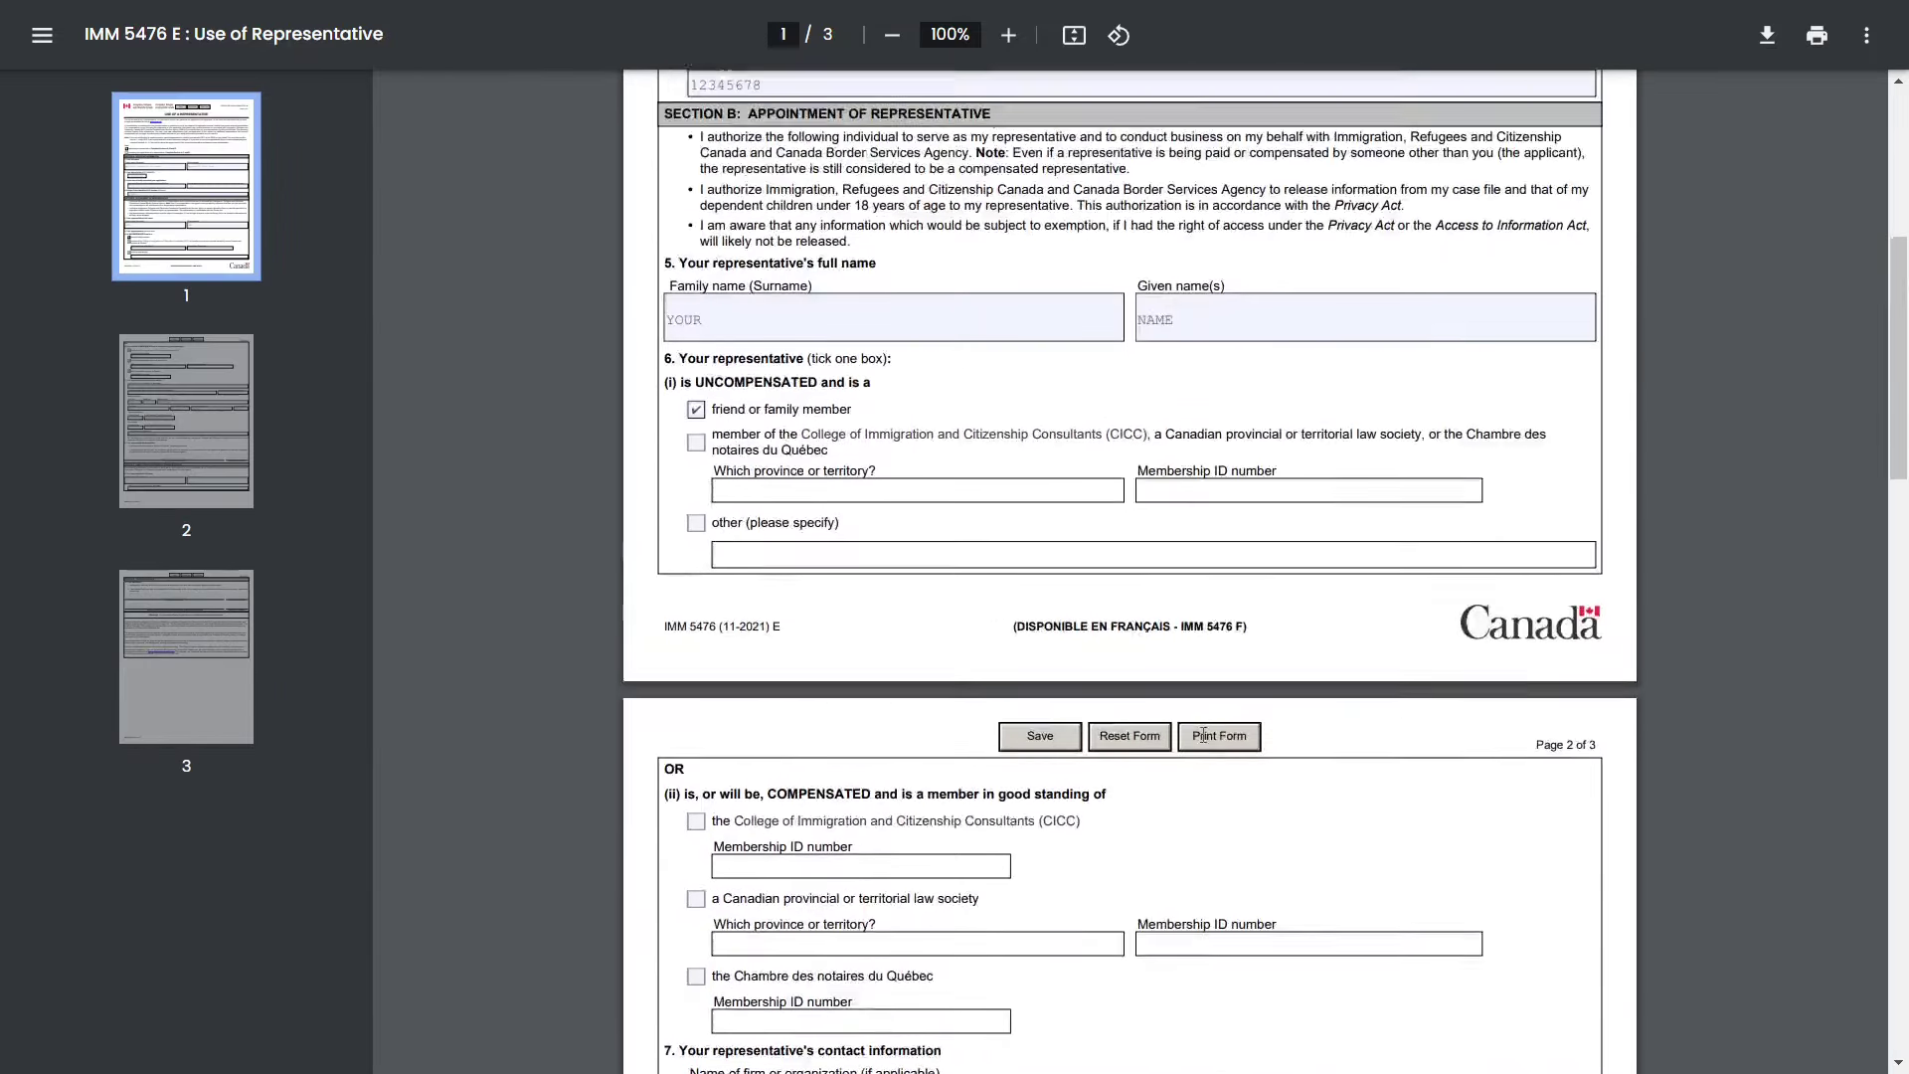
{"action": "scroll", "coordinate": [1196, 795], "scroll_direction": "up", "scroll_amount": 2}
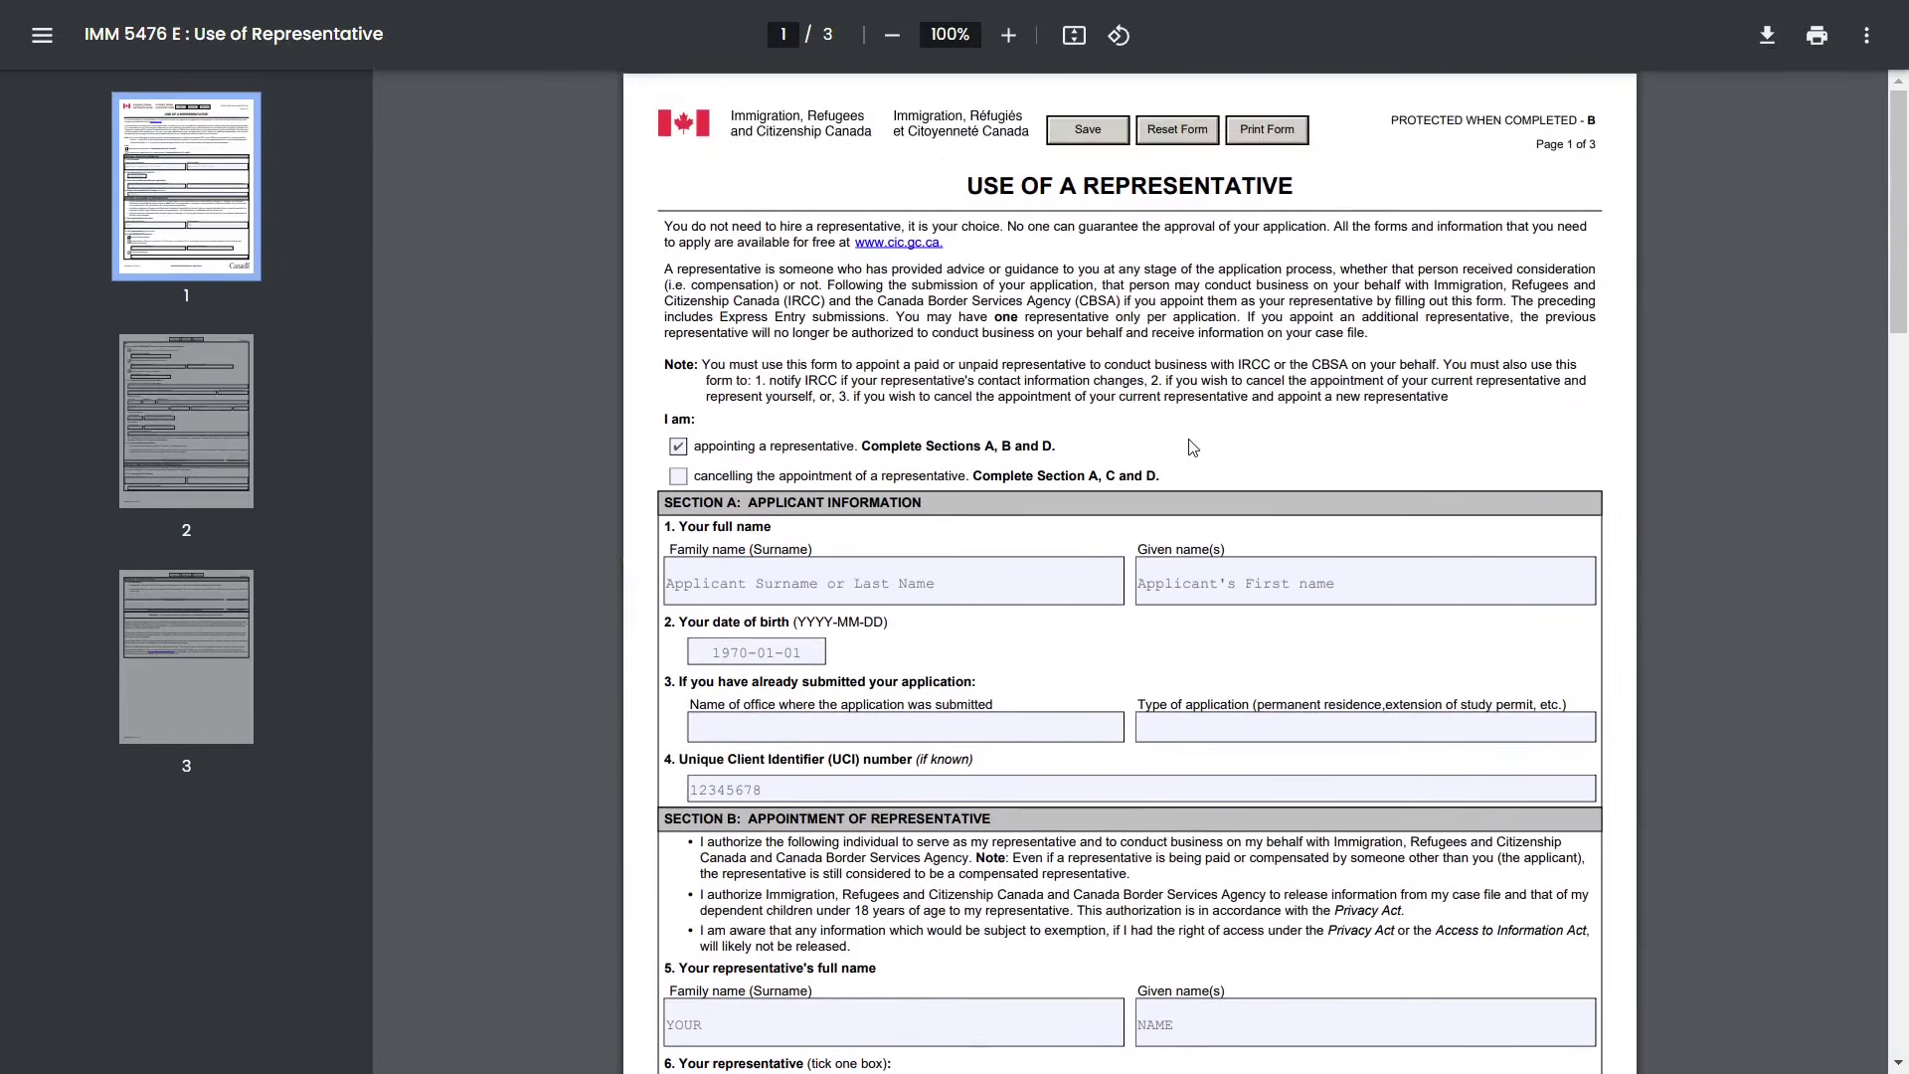
{"action": "scroll", "coordinate": [1196, 795], "scroll_direction": "down", "scroll_amount": 2}
{"action": "scroll", "coordinate": [1196, 796], "scroll_direction": "up", "scroll_amount": 2}
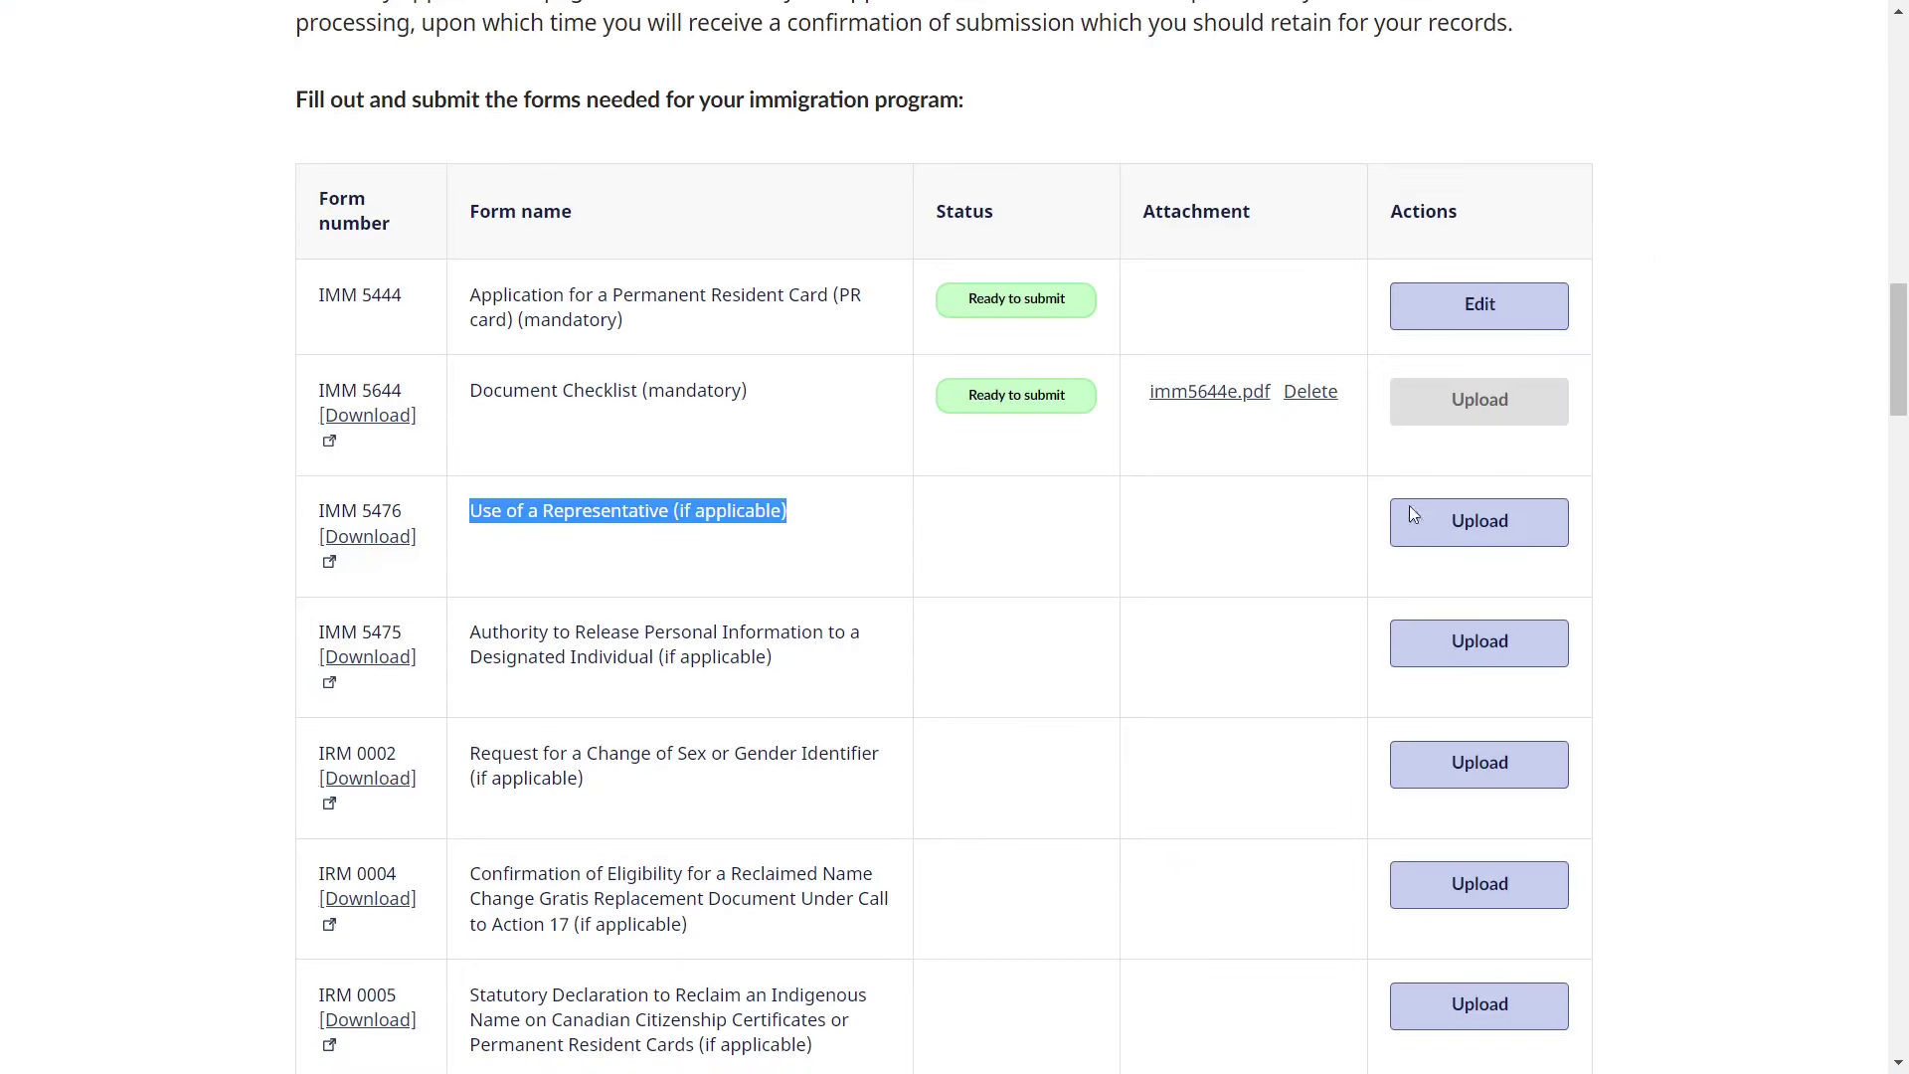
{"action": "left_click", "coordinate": [1518, 534]}
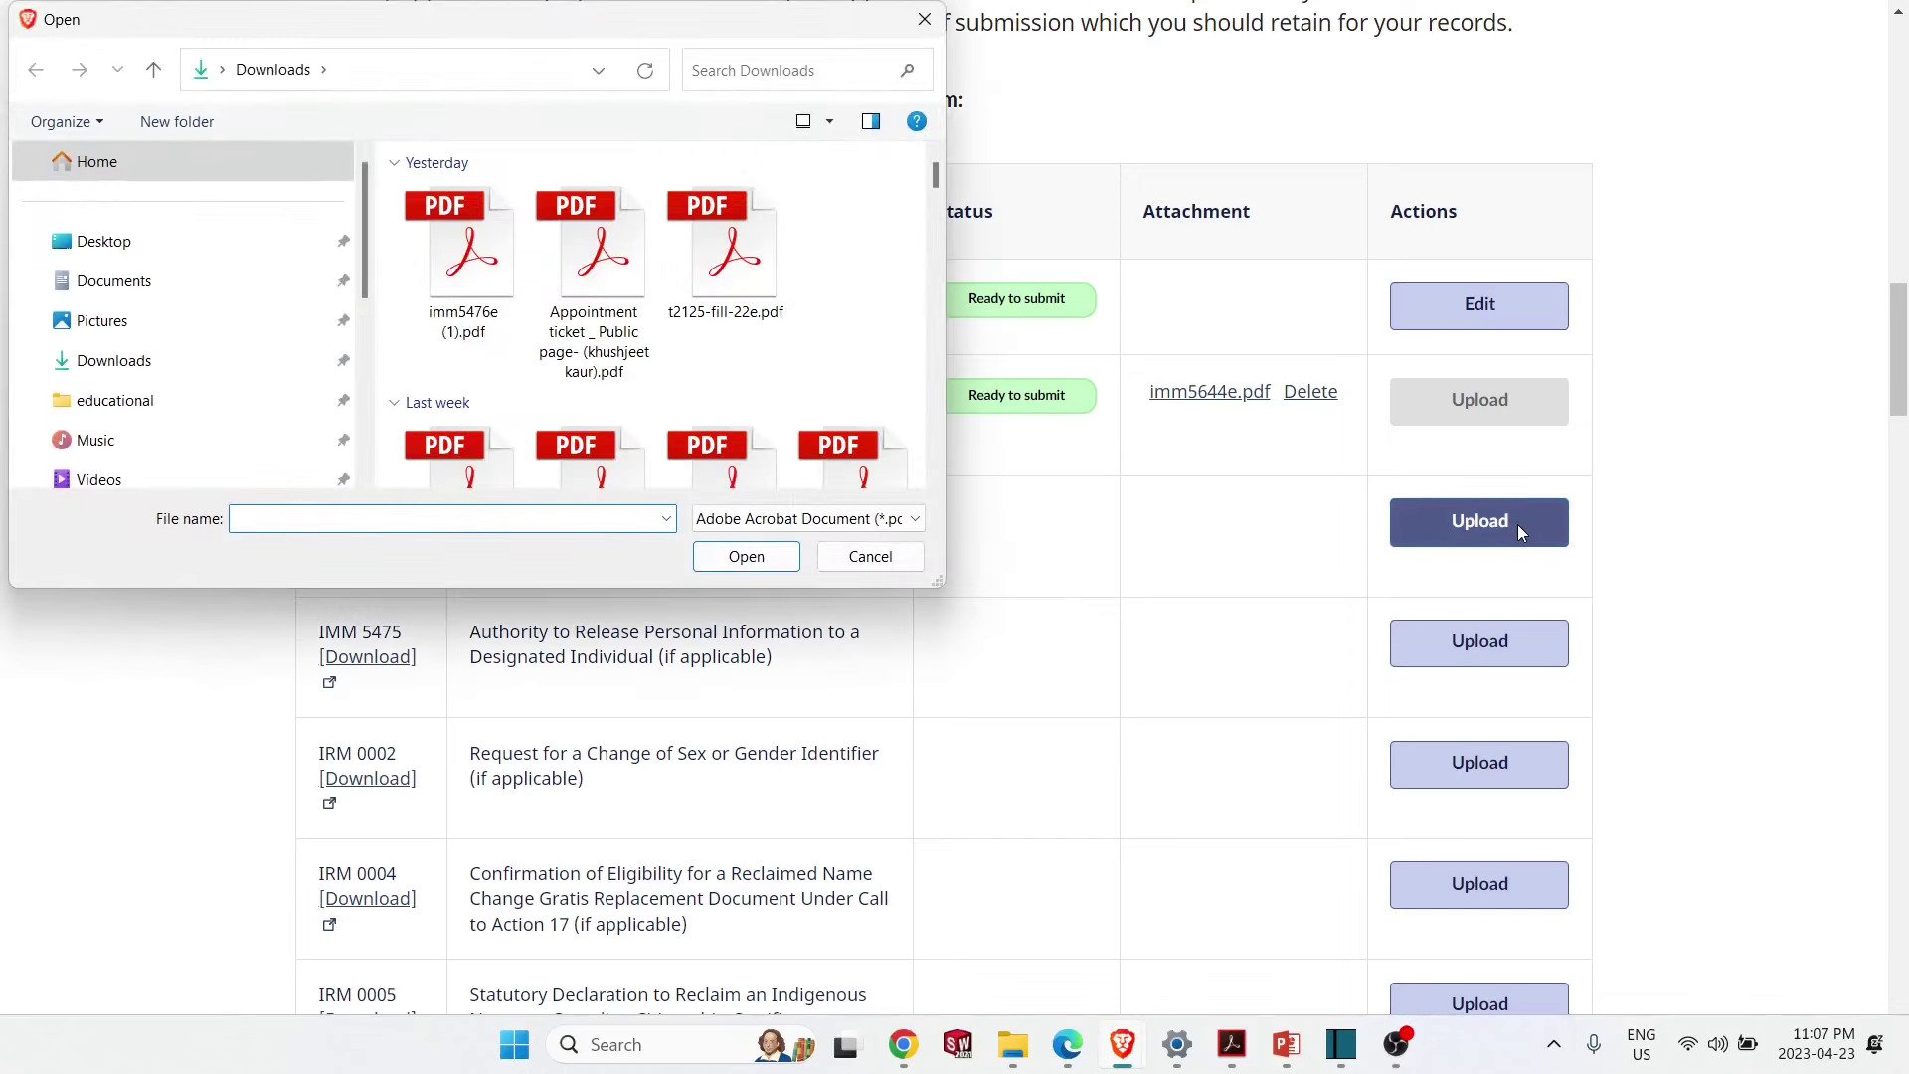
{"action": "key", "text": "Escape"}
{"action": "left_click", "coordinate": [1143, 563]}
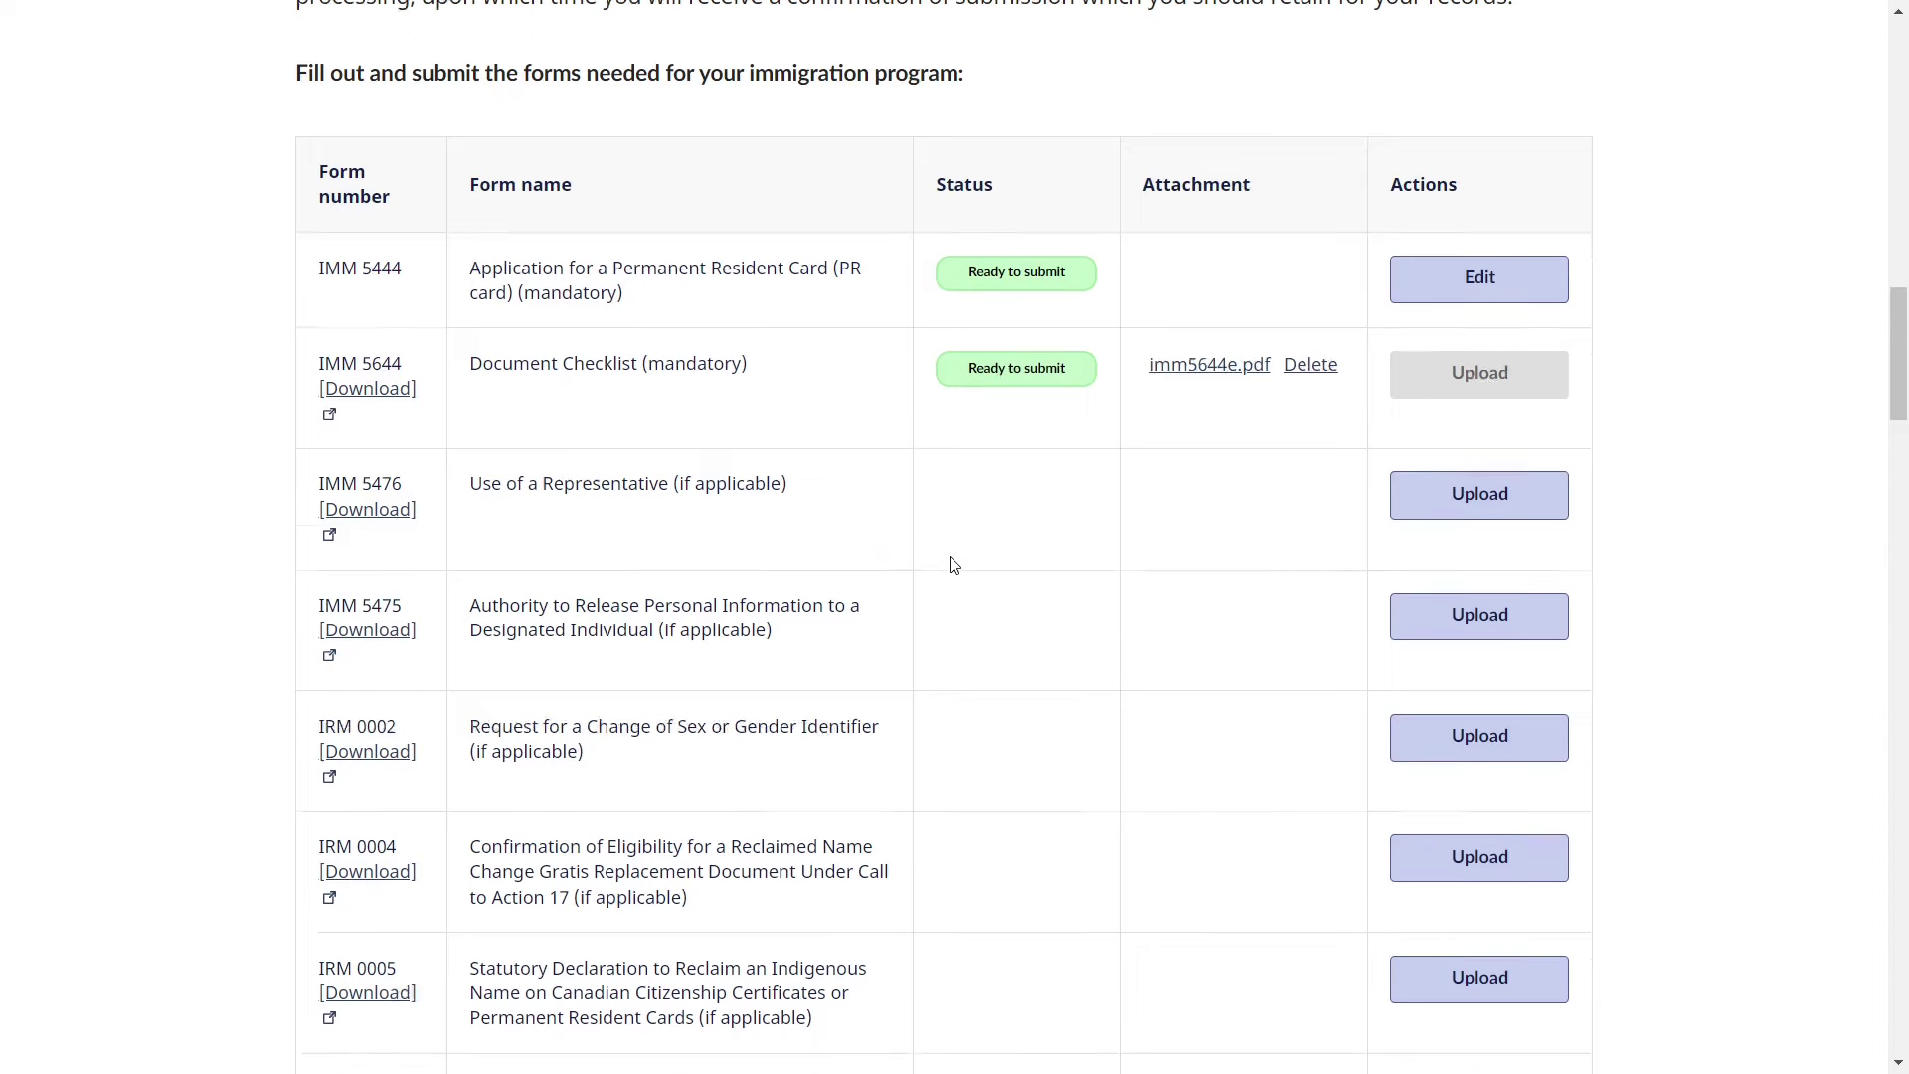
{"action": "scroll", "coordinate": [952, 564], "scroll_direction": "down", "scroll_amount": 10}
{"action": "scroll", "coordinate": [953, 565], "scroll_direction": "down", "scroll_amount": 1}
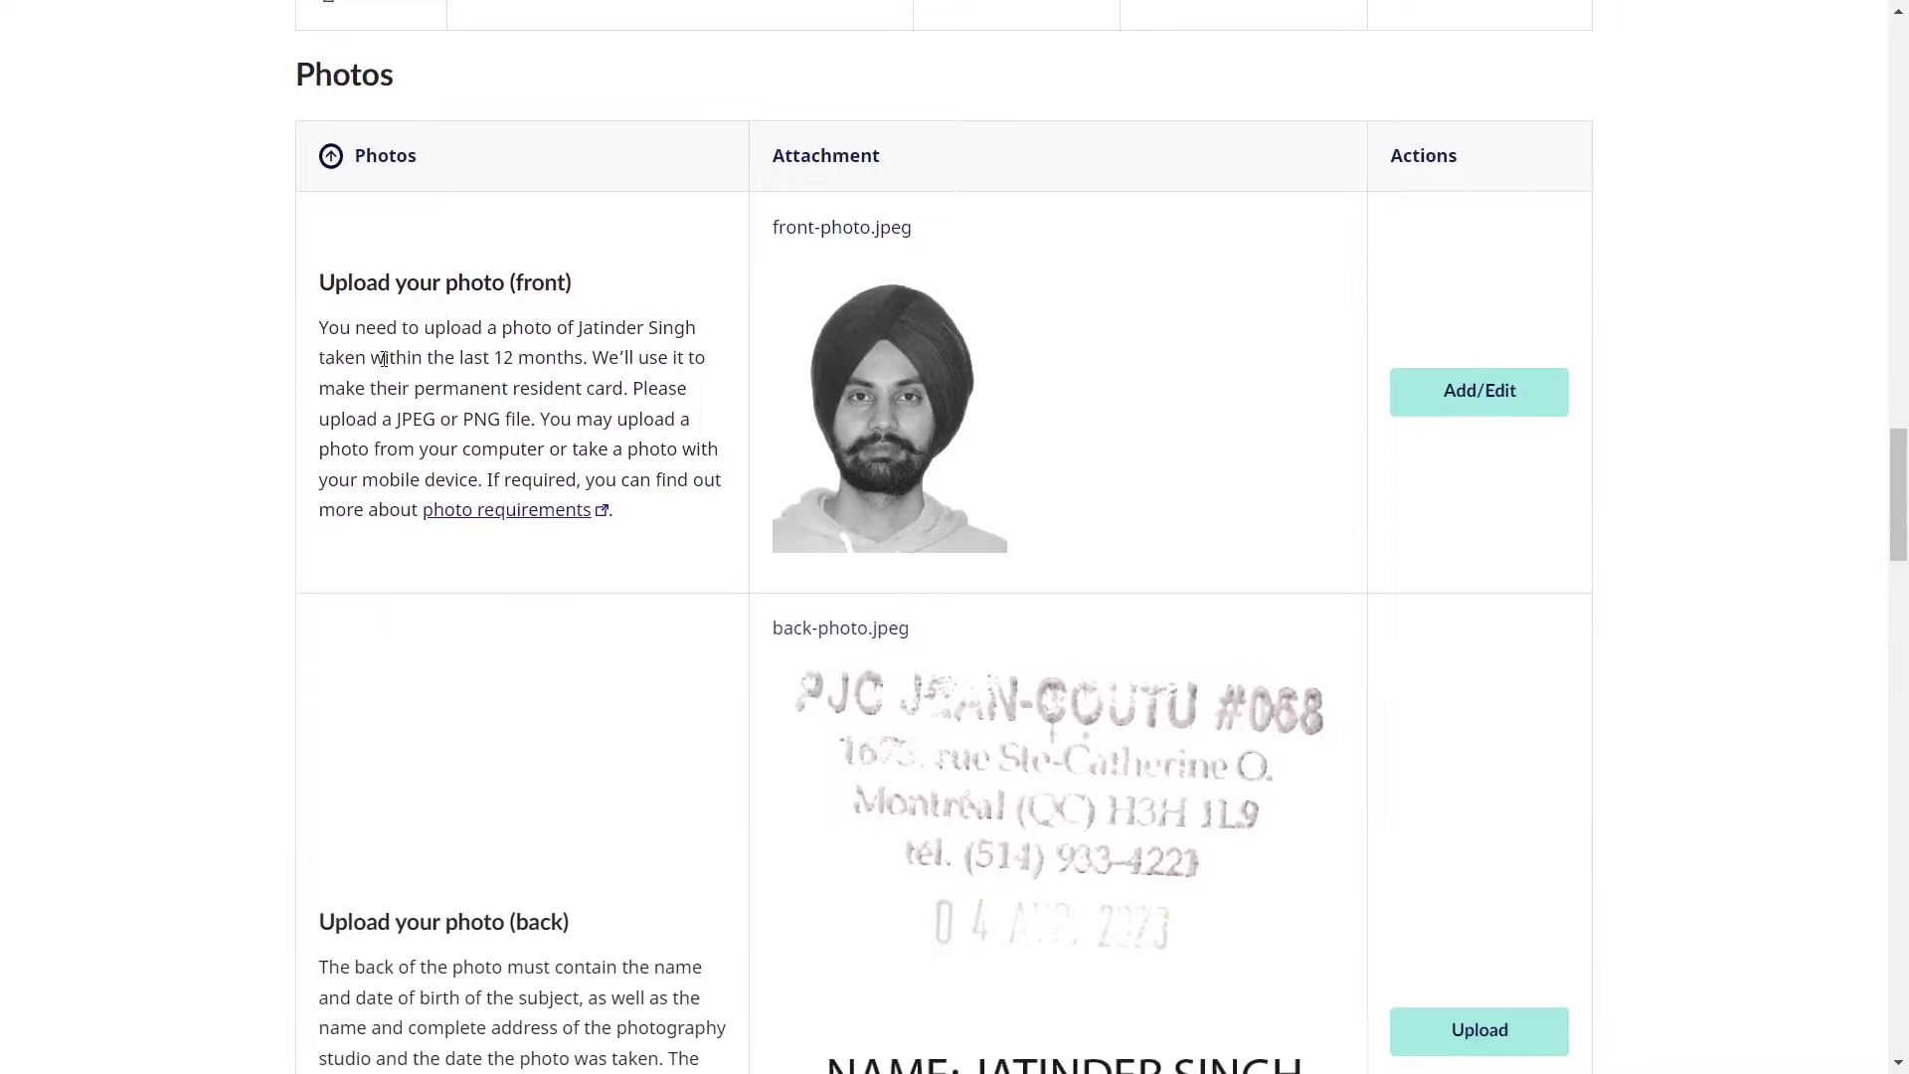
{"action": "left_click_drag", "start_coordinate": [385, 358], "coordinate": [587, 360]}
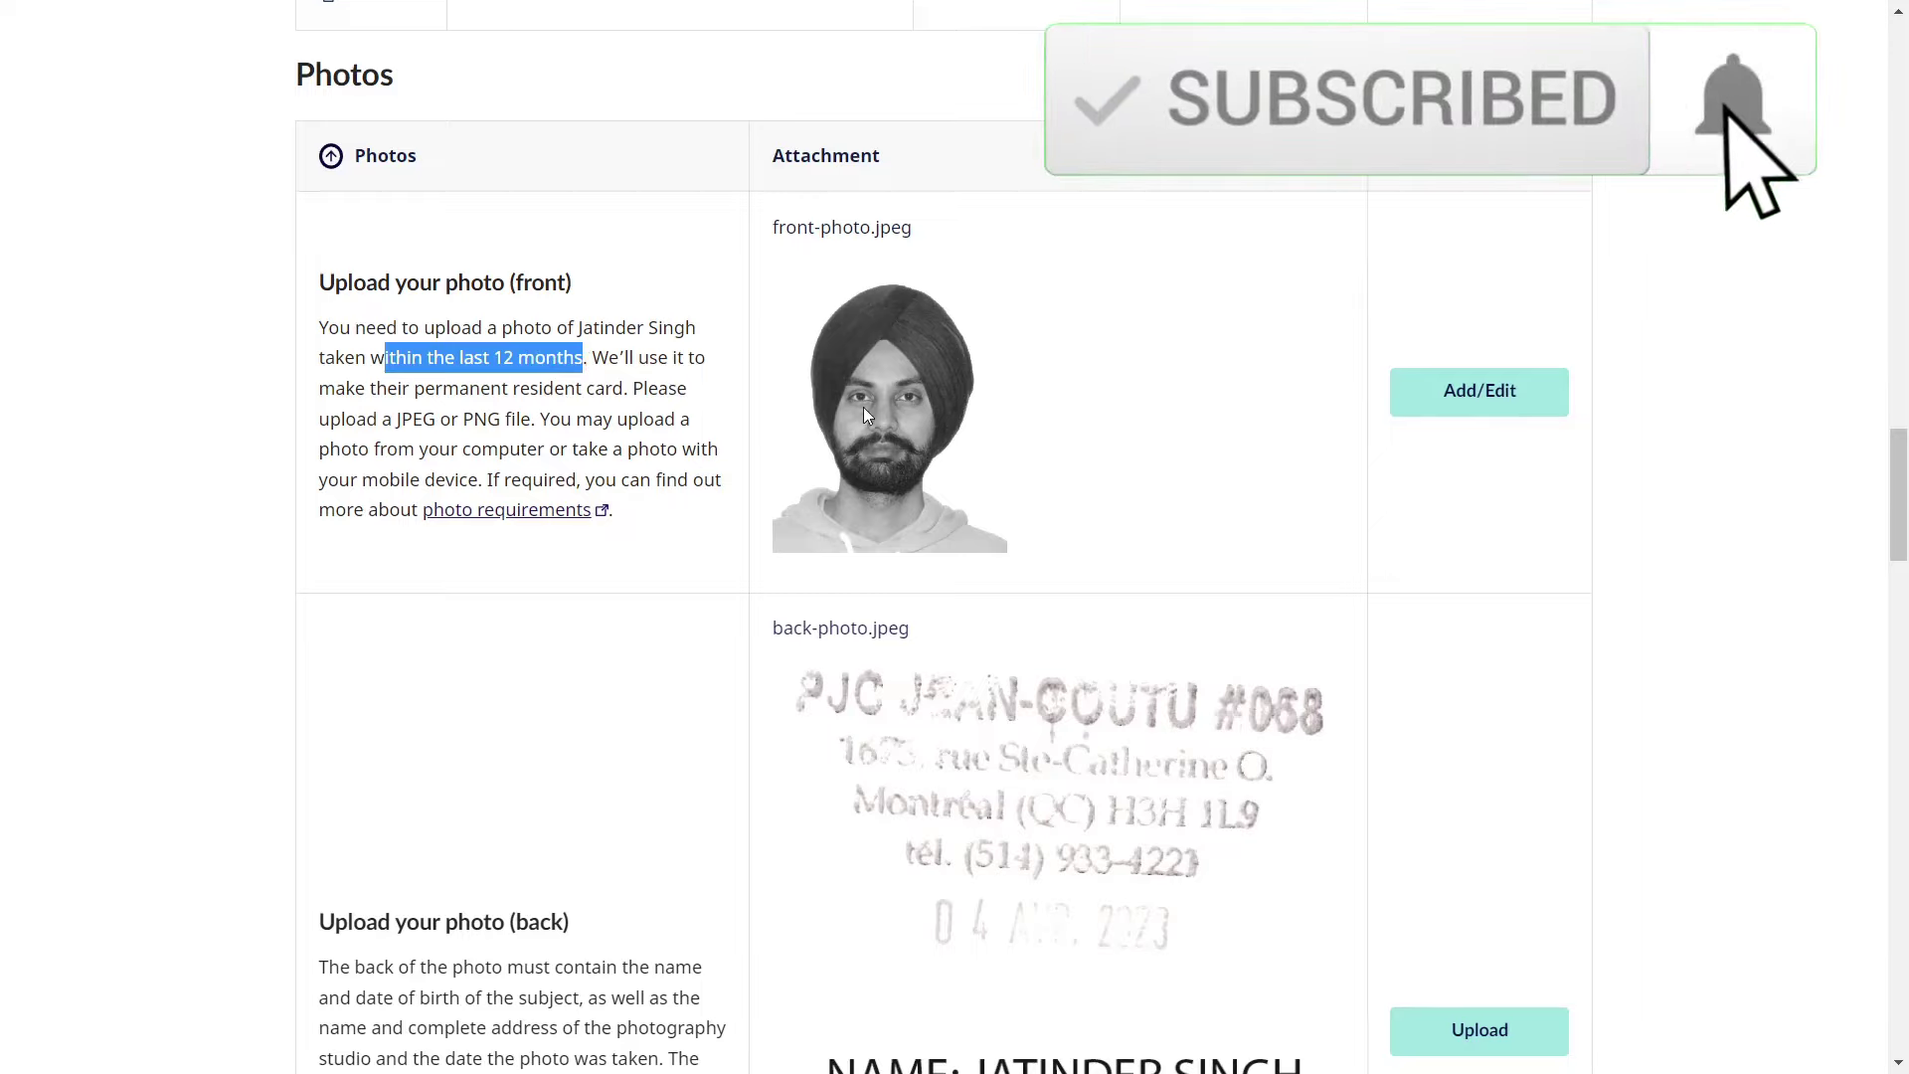
{"action": "left_click", "coordinate": [511, 597]}
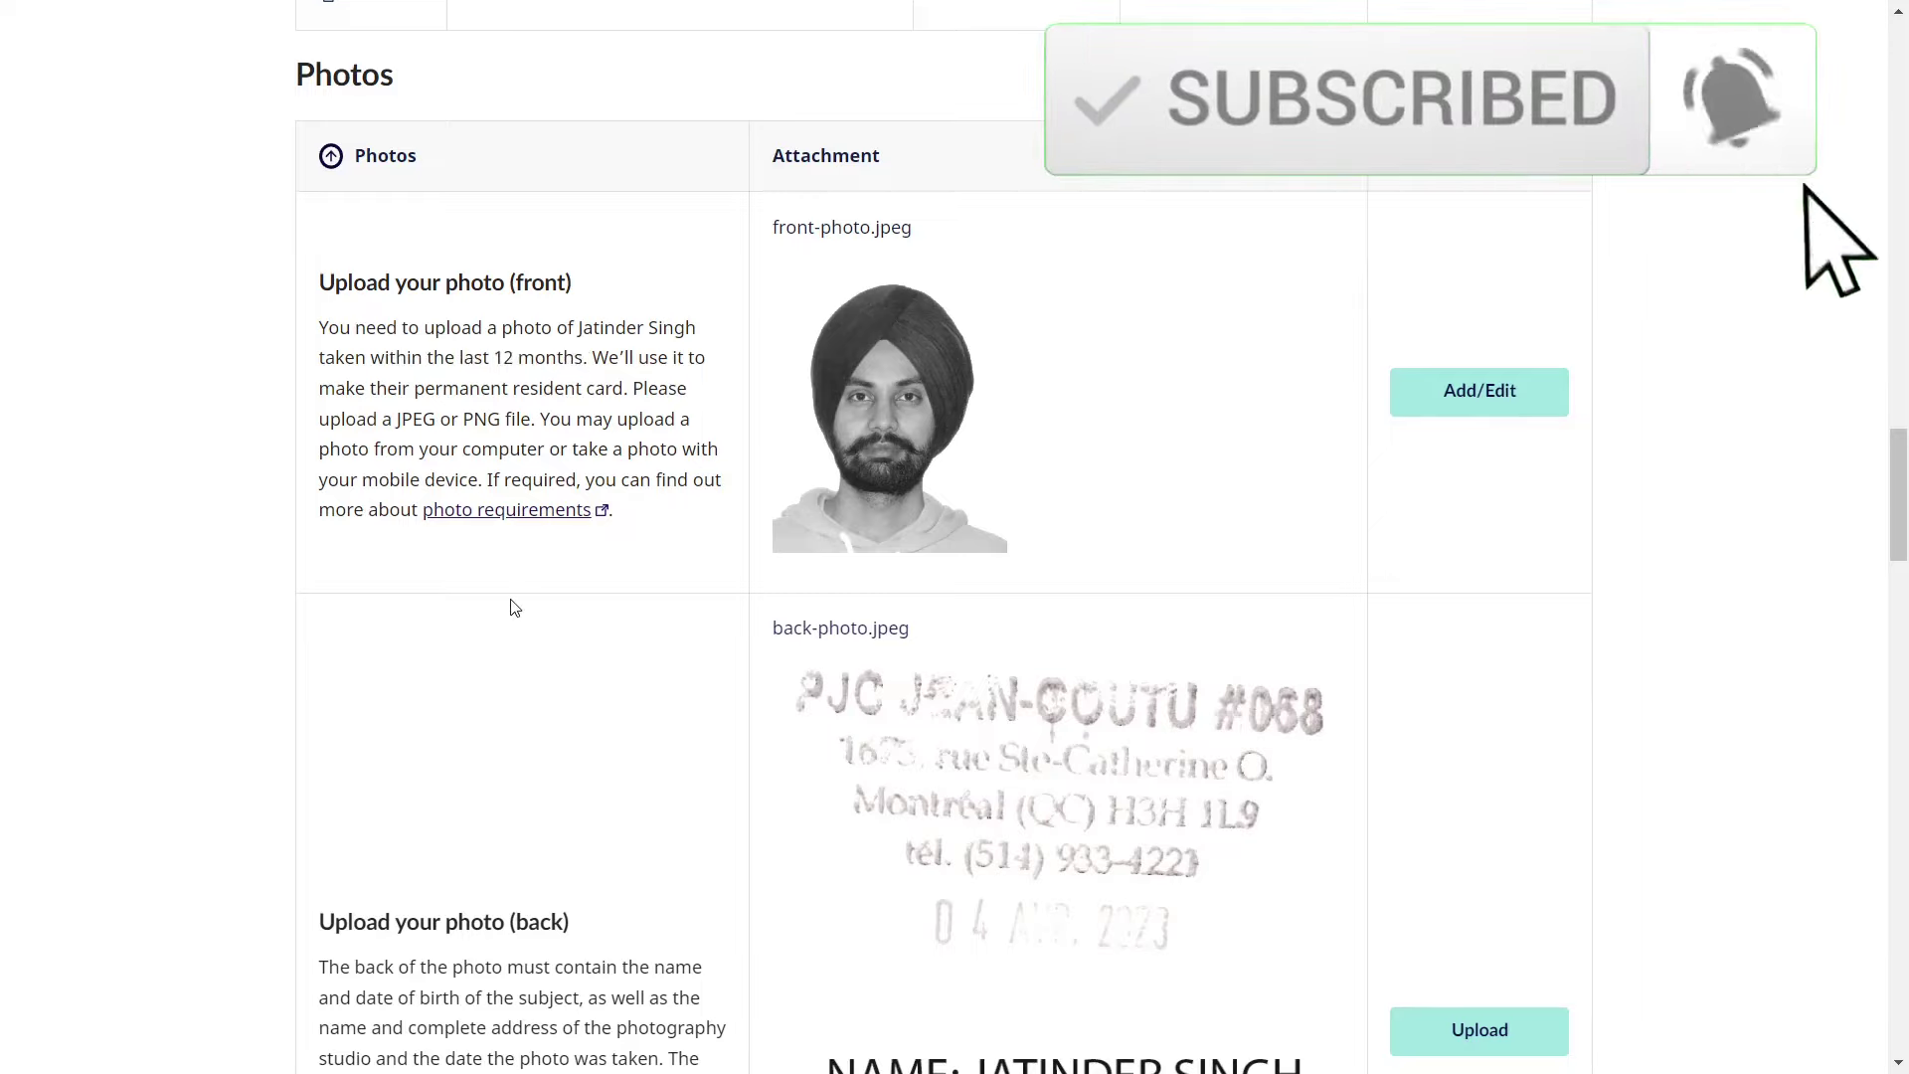
{"action": "left_click", "coordinate": [534, 512]}
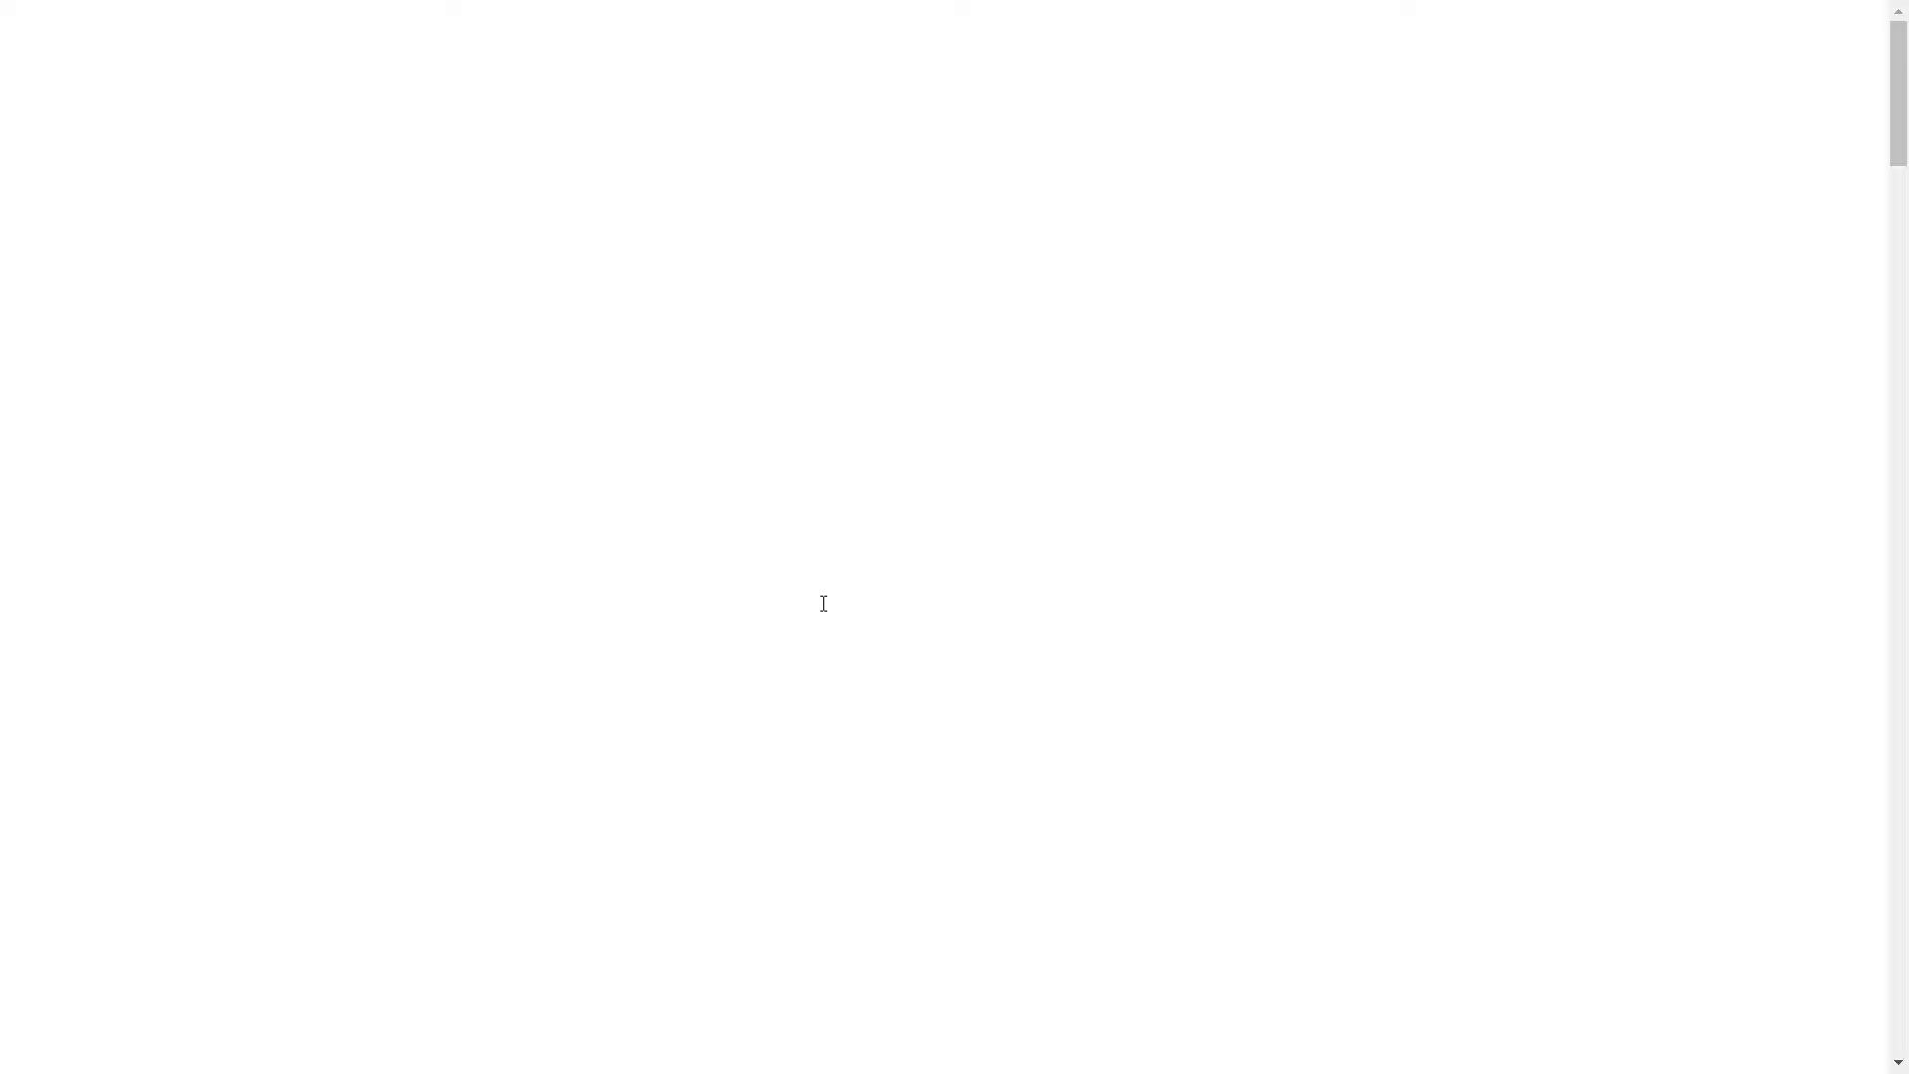
{"action": "scroll", "coordinate": [823, 609], "scroll_direction": "down", "scroll_amount": 3}
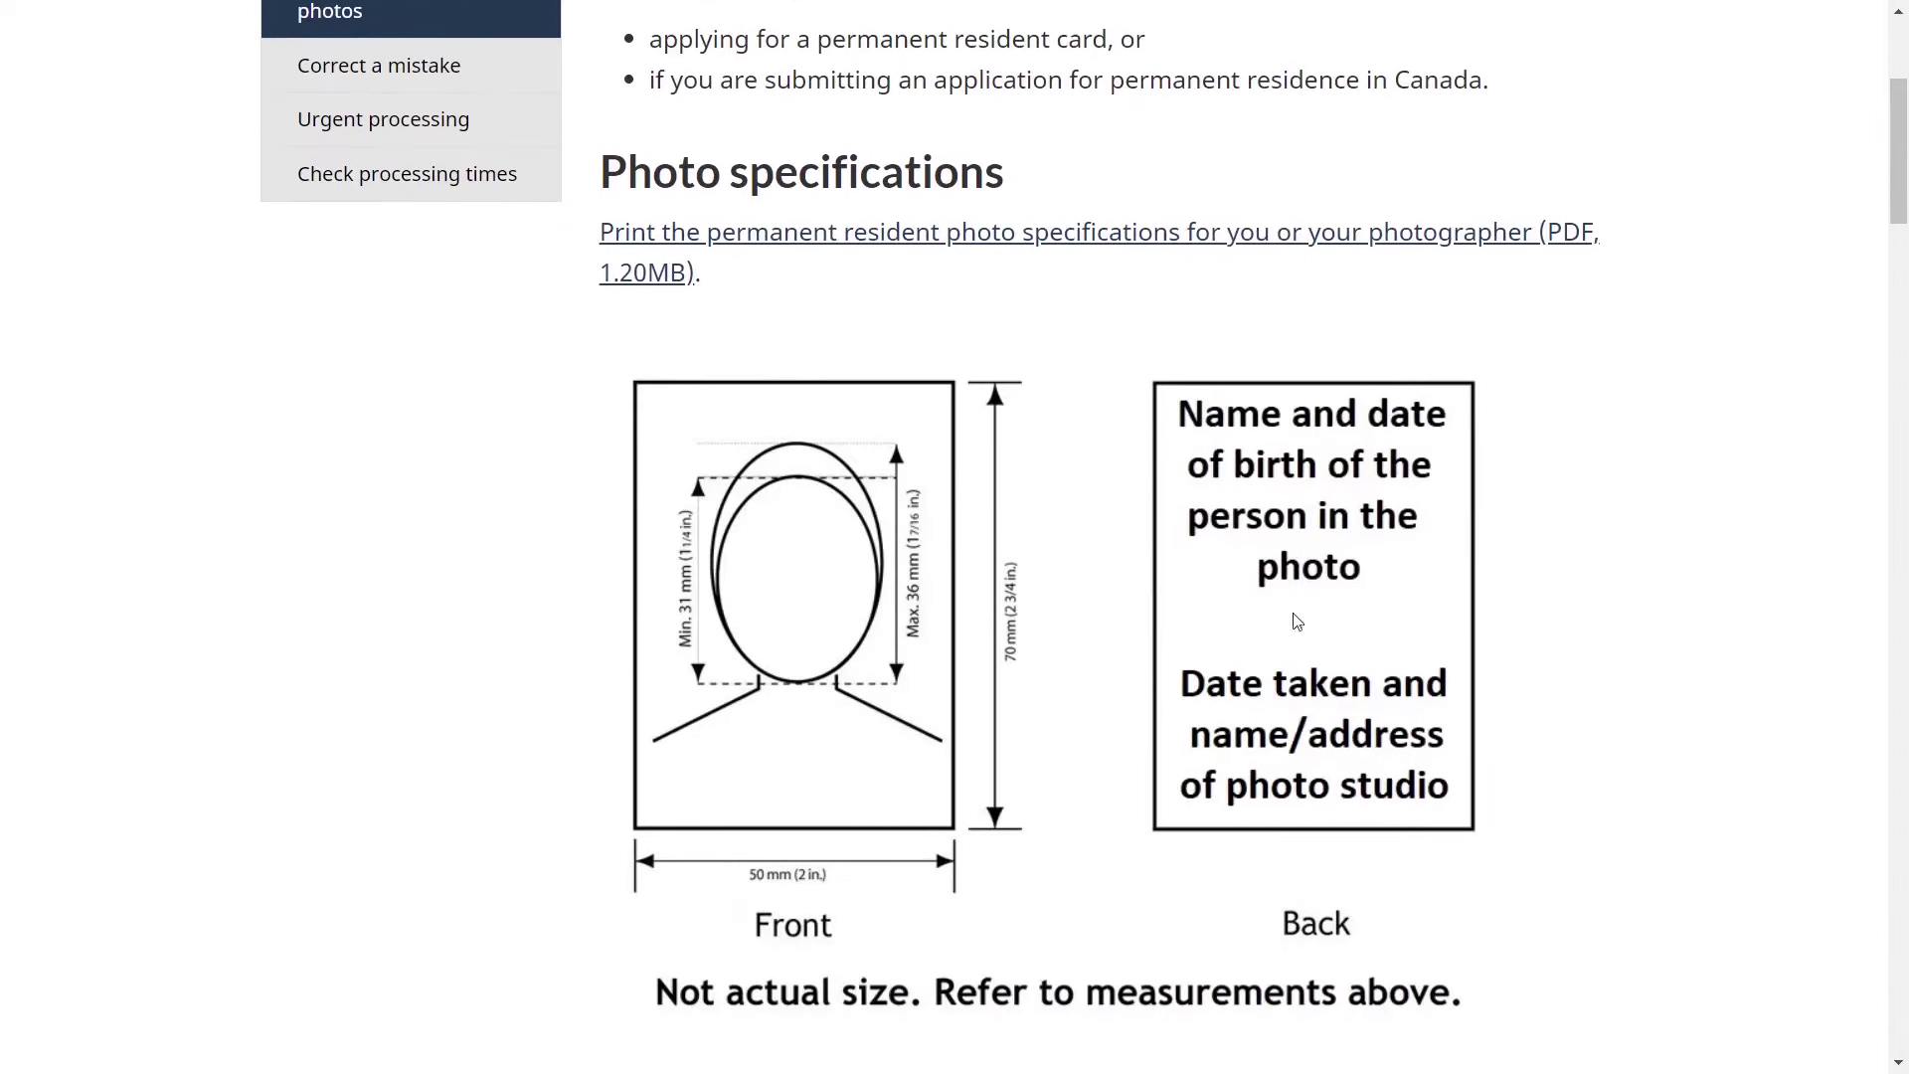
{"action": "scroll", "coordinate": [843, 657], "scroll_direction": "down", "scroll_amount": 1}
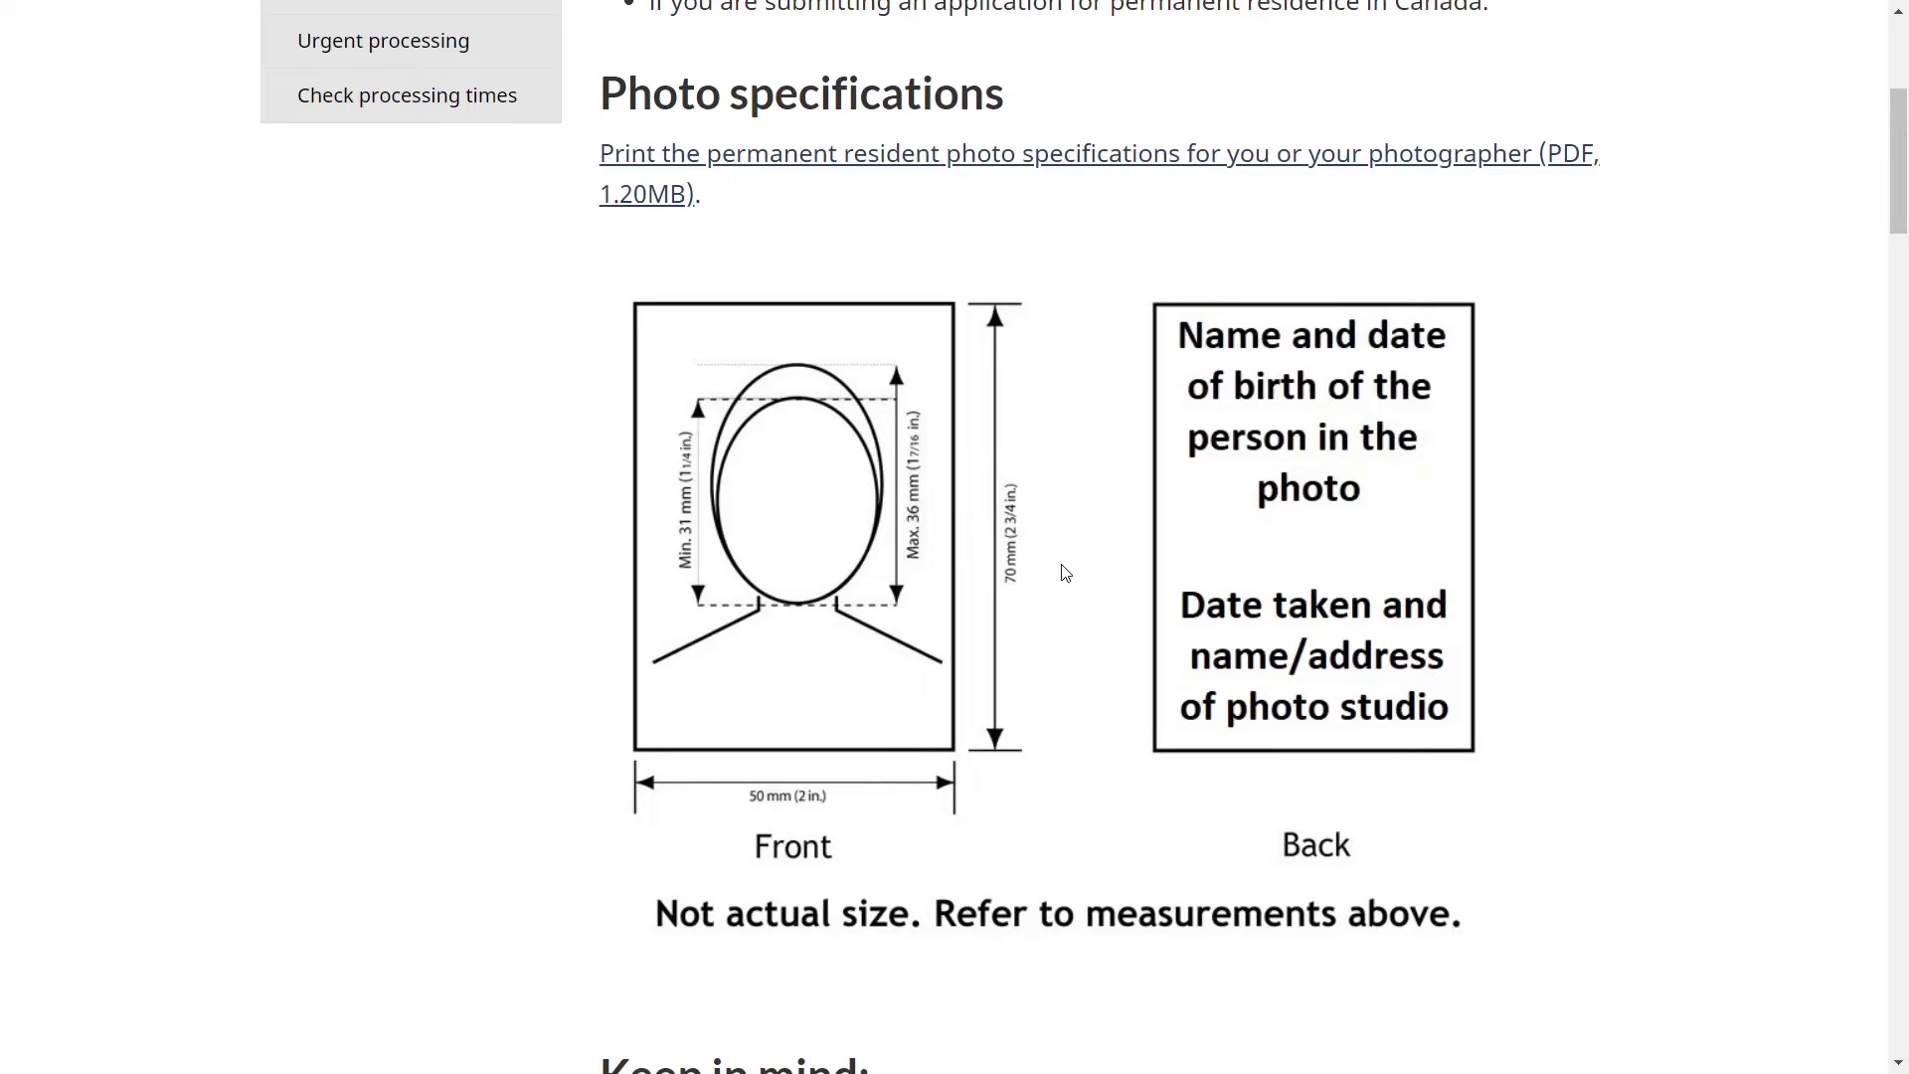
{"action": "key", "text": "ctrl+w"}
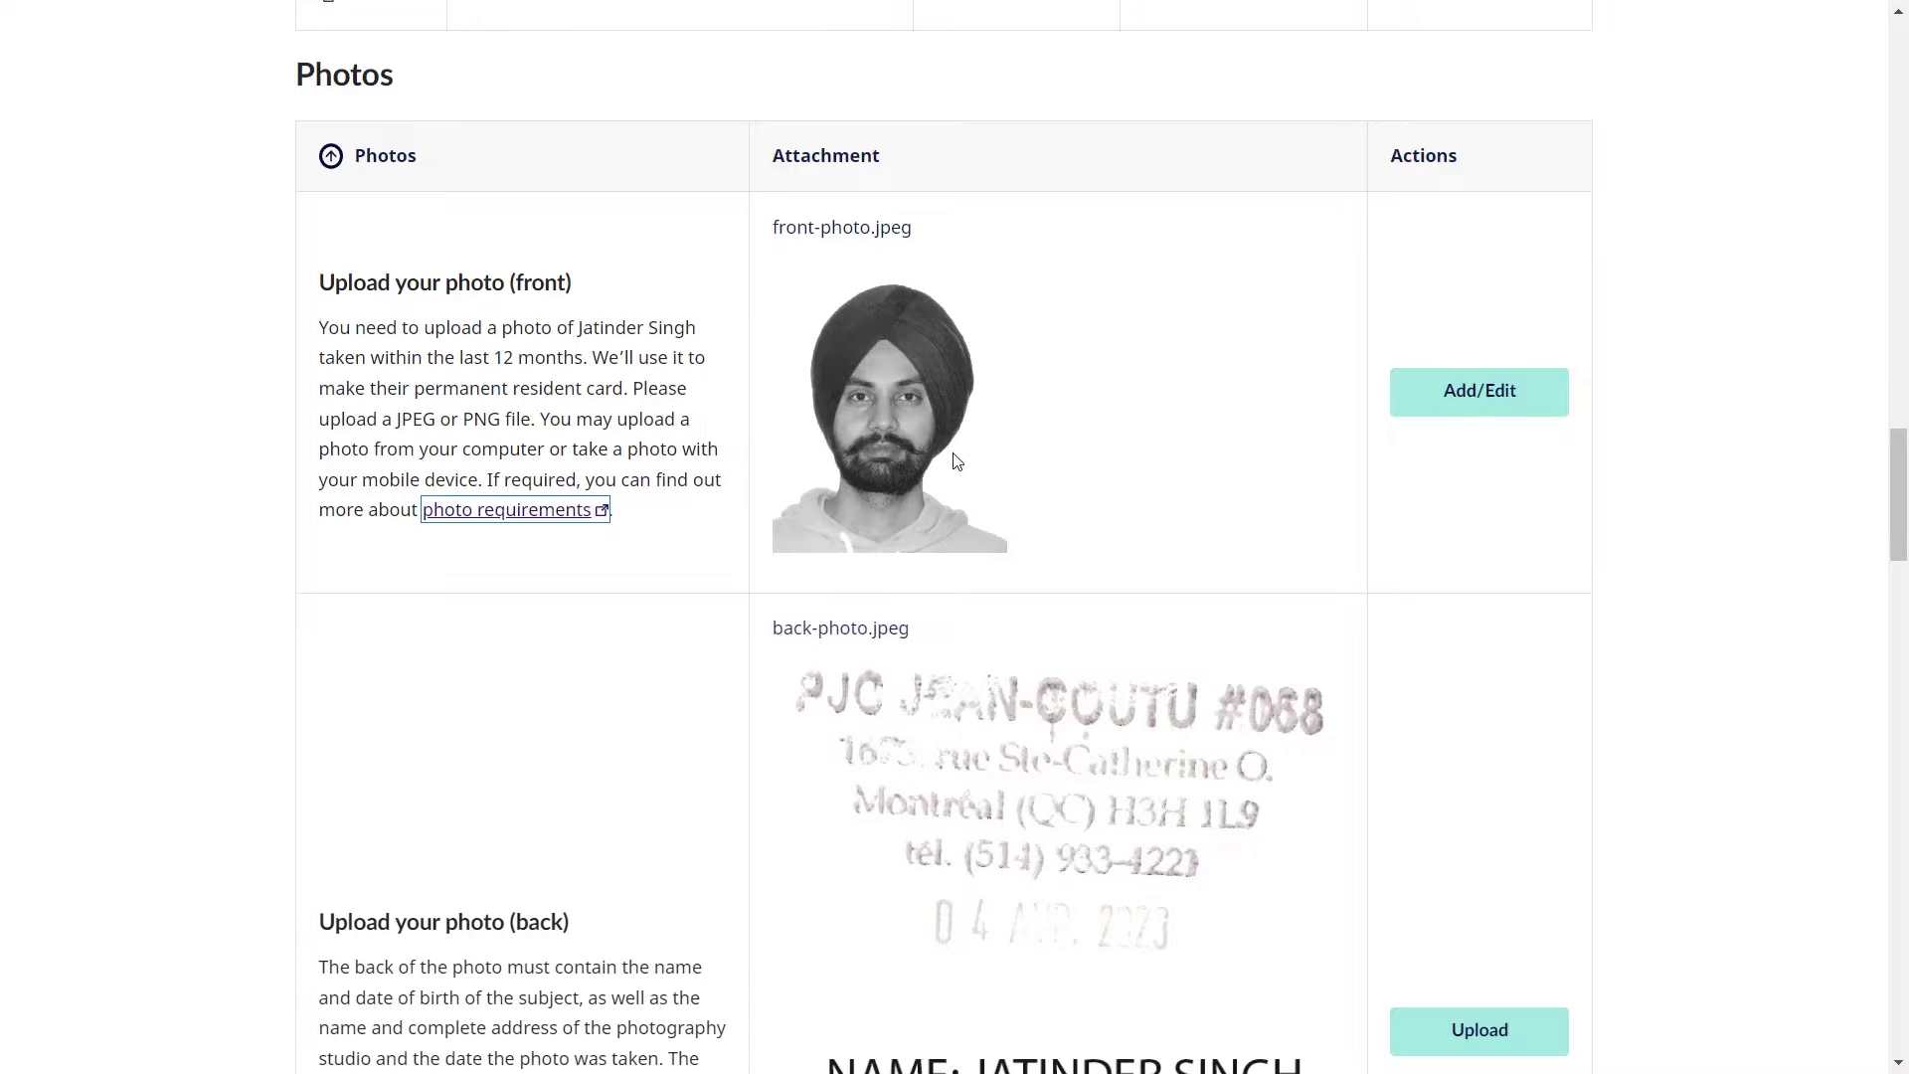
- Open the front photo's edit page and review the digital and scanned-print photo options
{"action": "left_click", "coordinate": [1475, 402]}
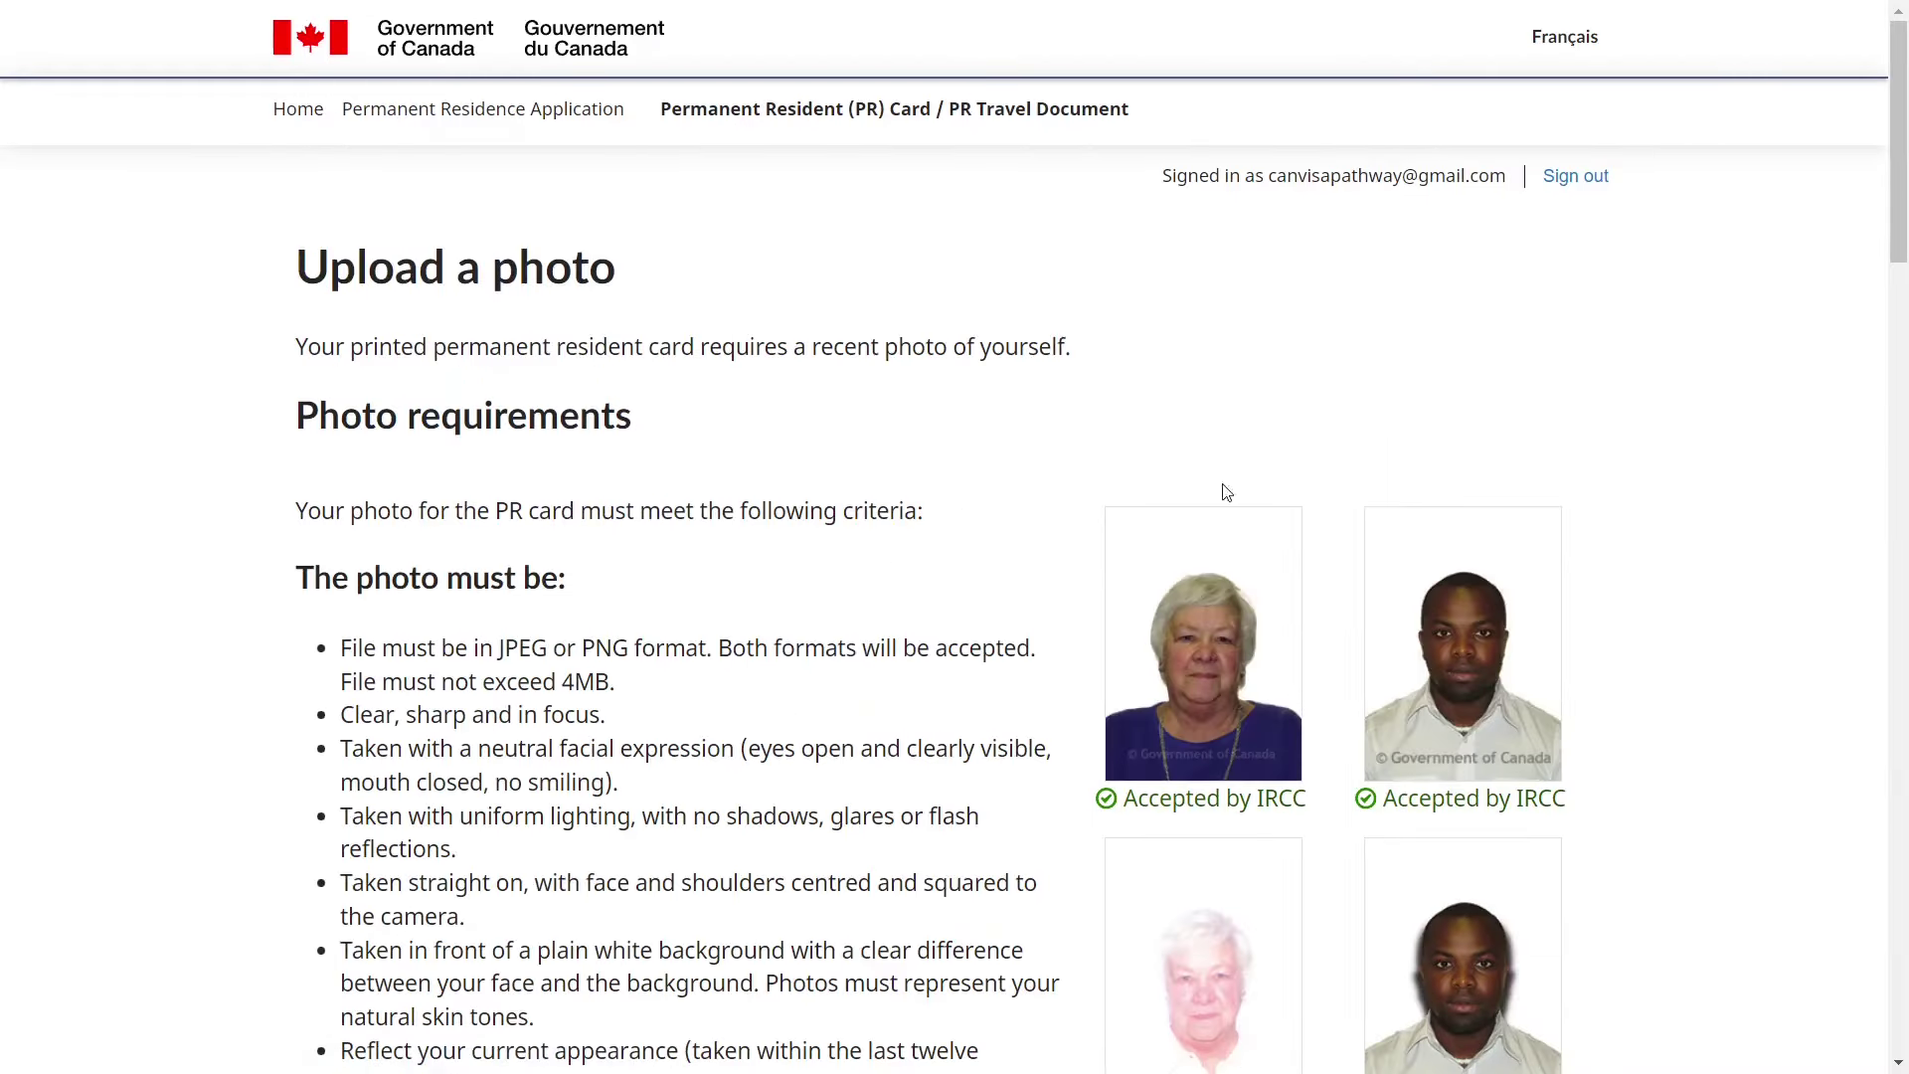
{"action": "scroll", "coordinate": [519, 388], "scroll_direction": "down", "scroll_amount": 20}
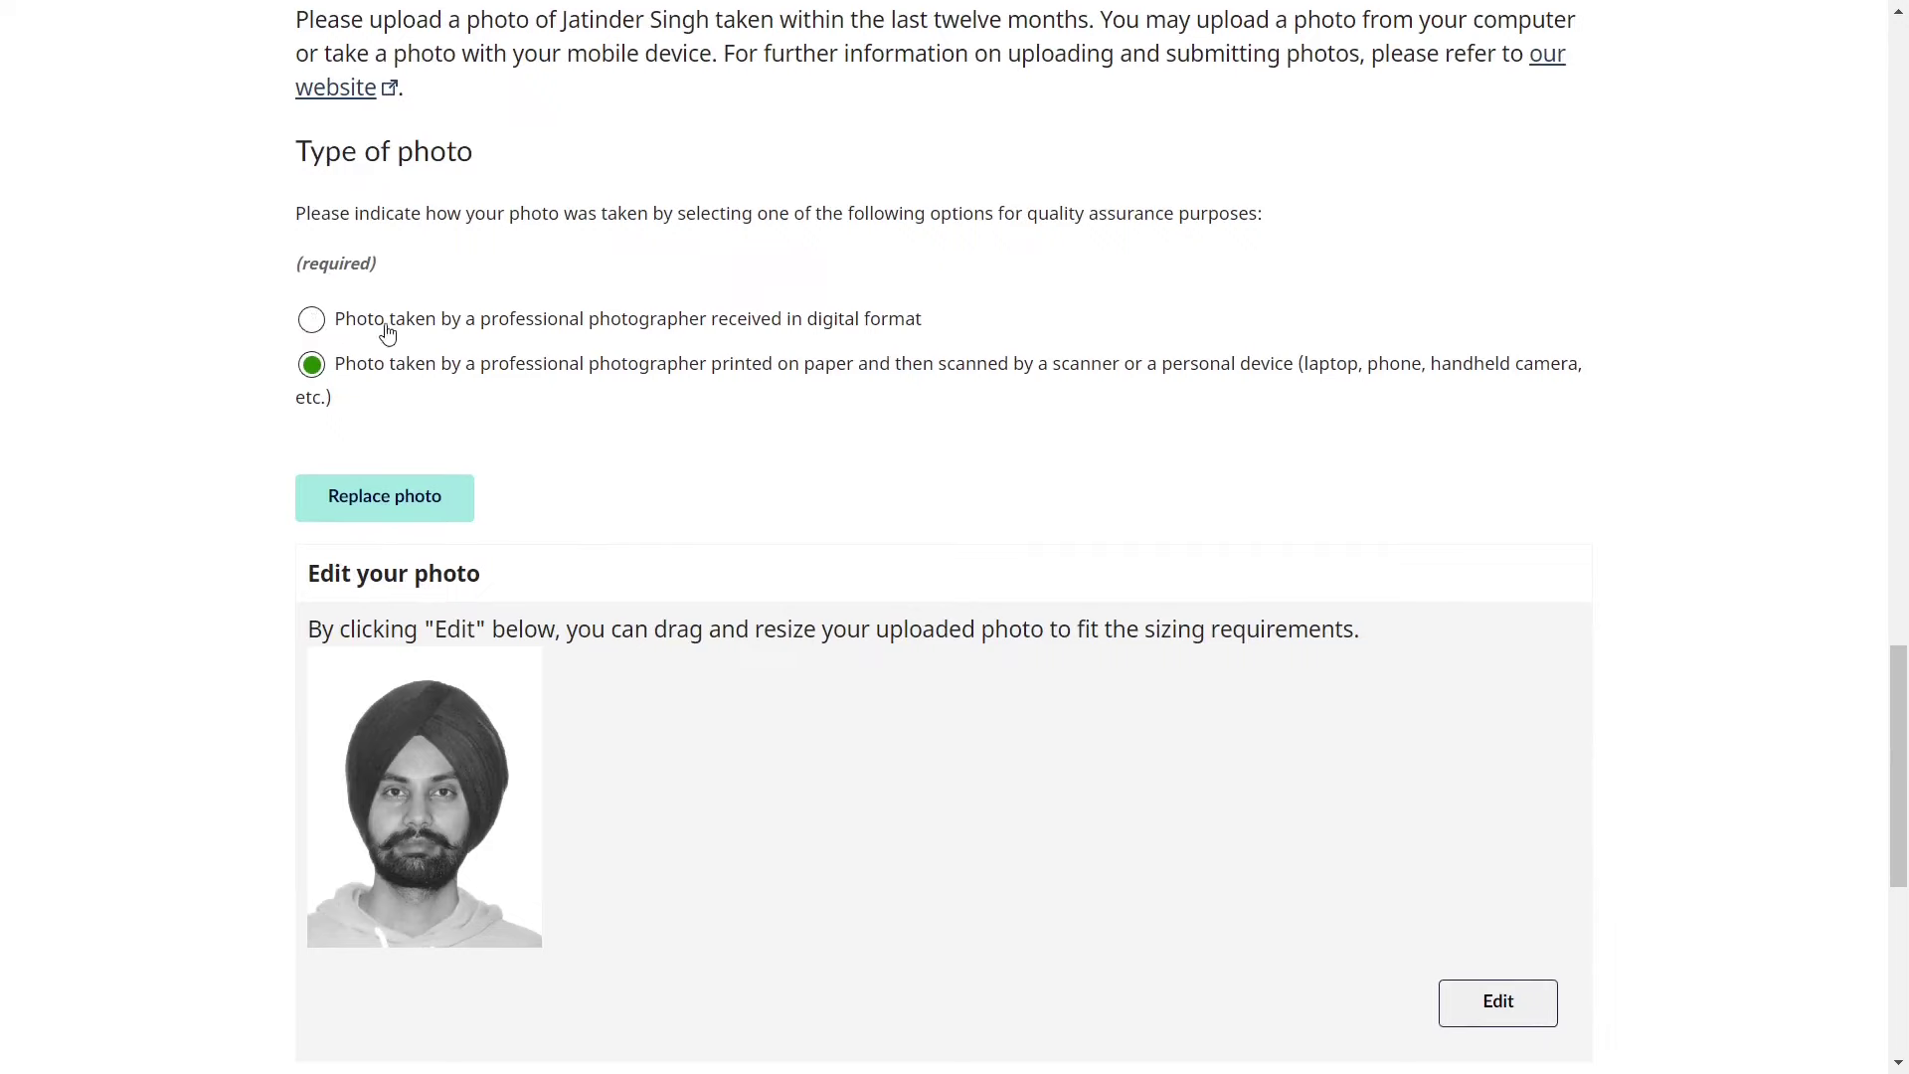
{"action": "left_click_drag", "start_coordinate": [415, 318], "coordinate": [895, 316]}
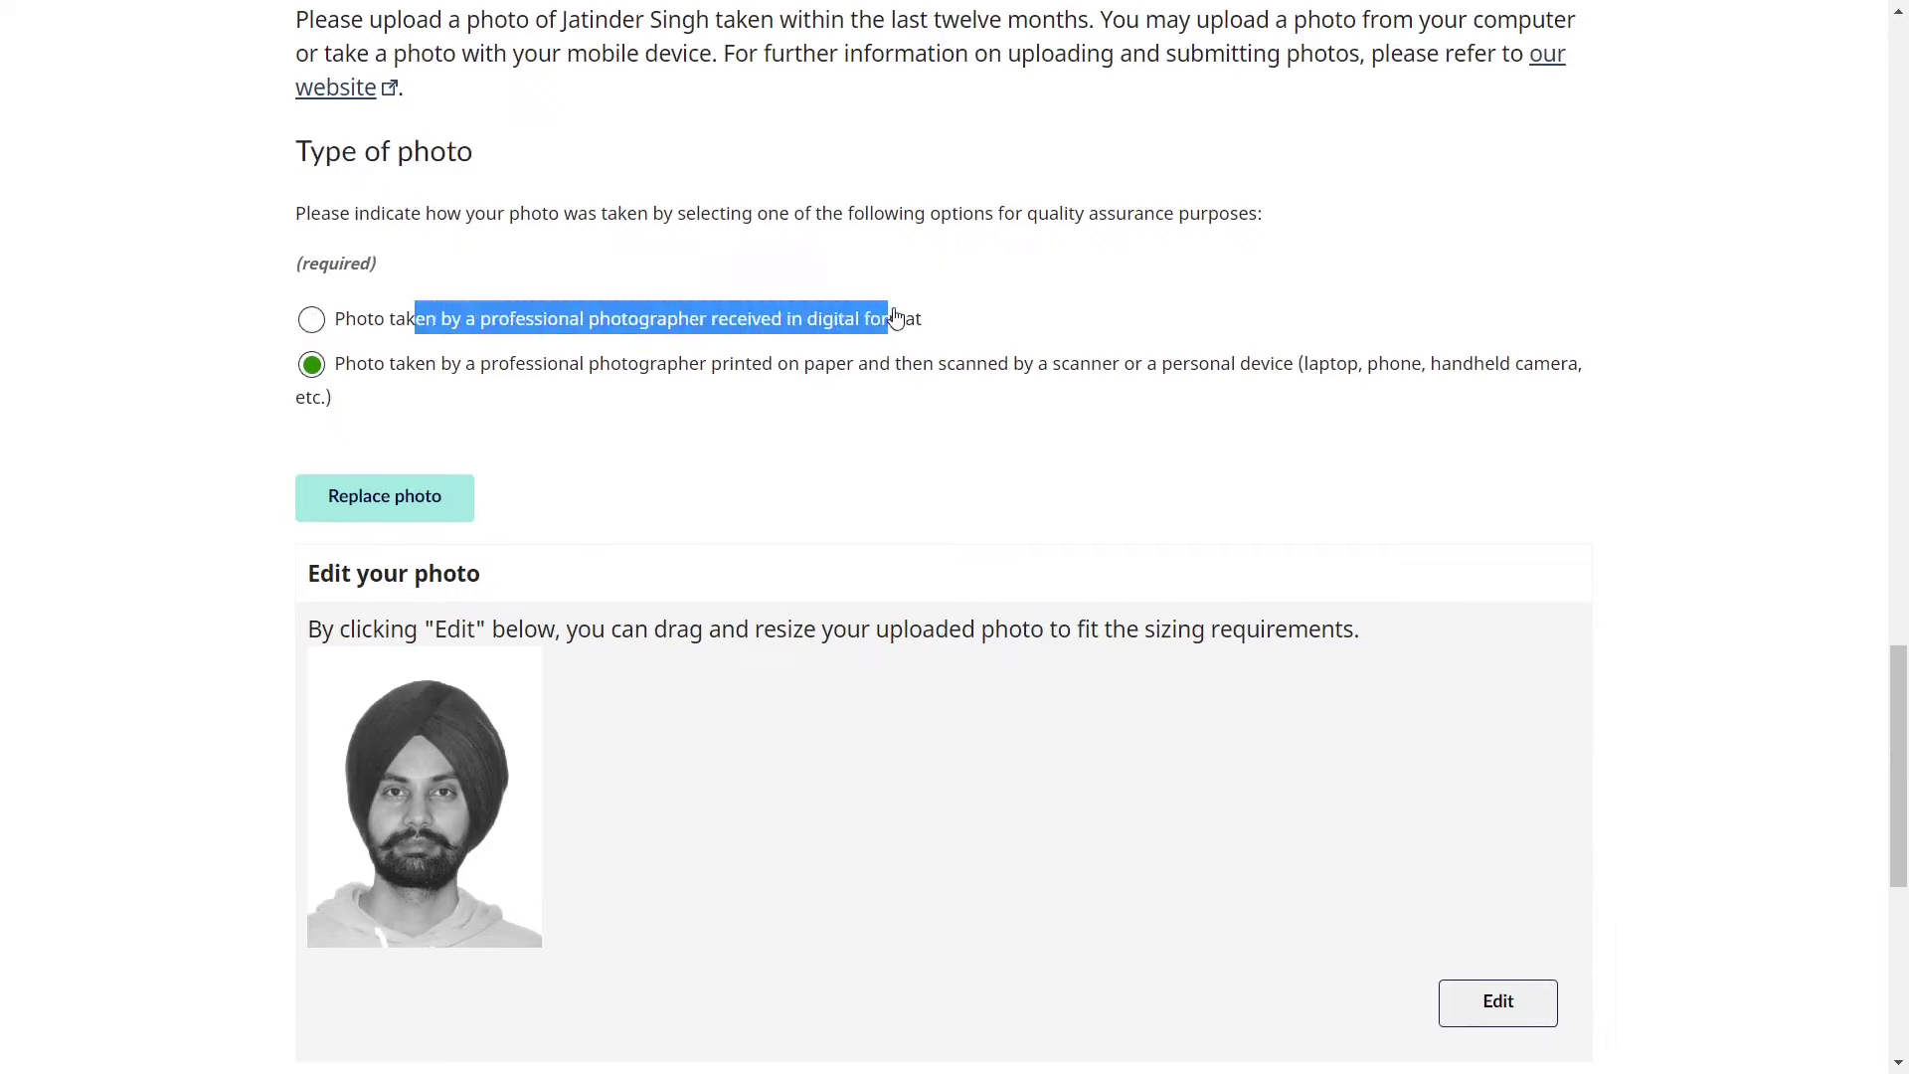
{"action": "left_click", "coordinate": [962, 314]}
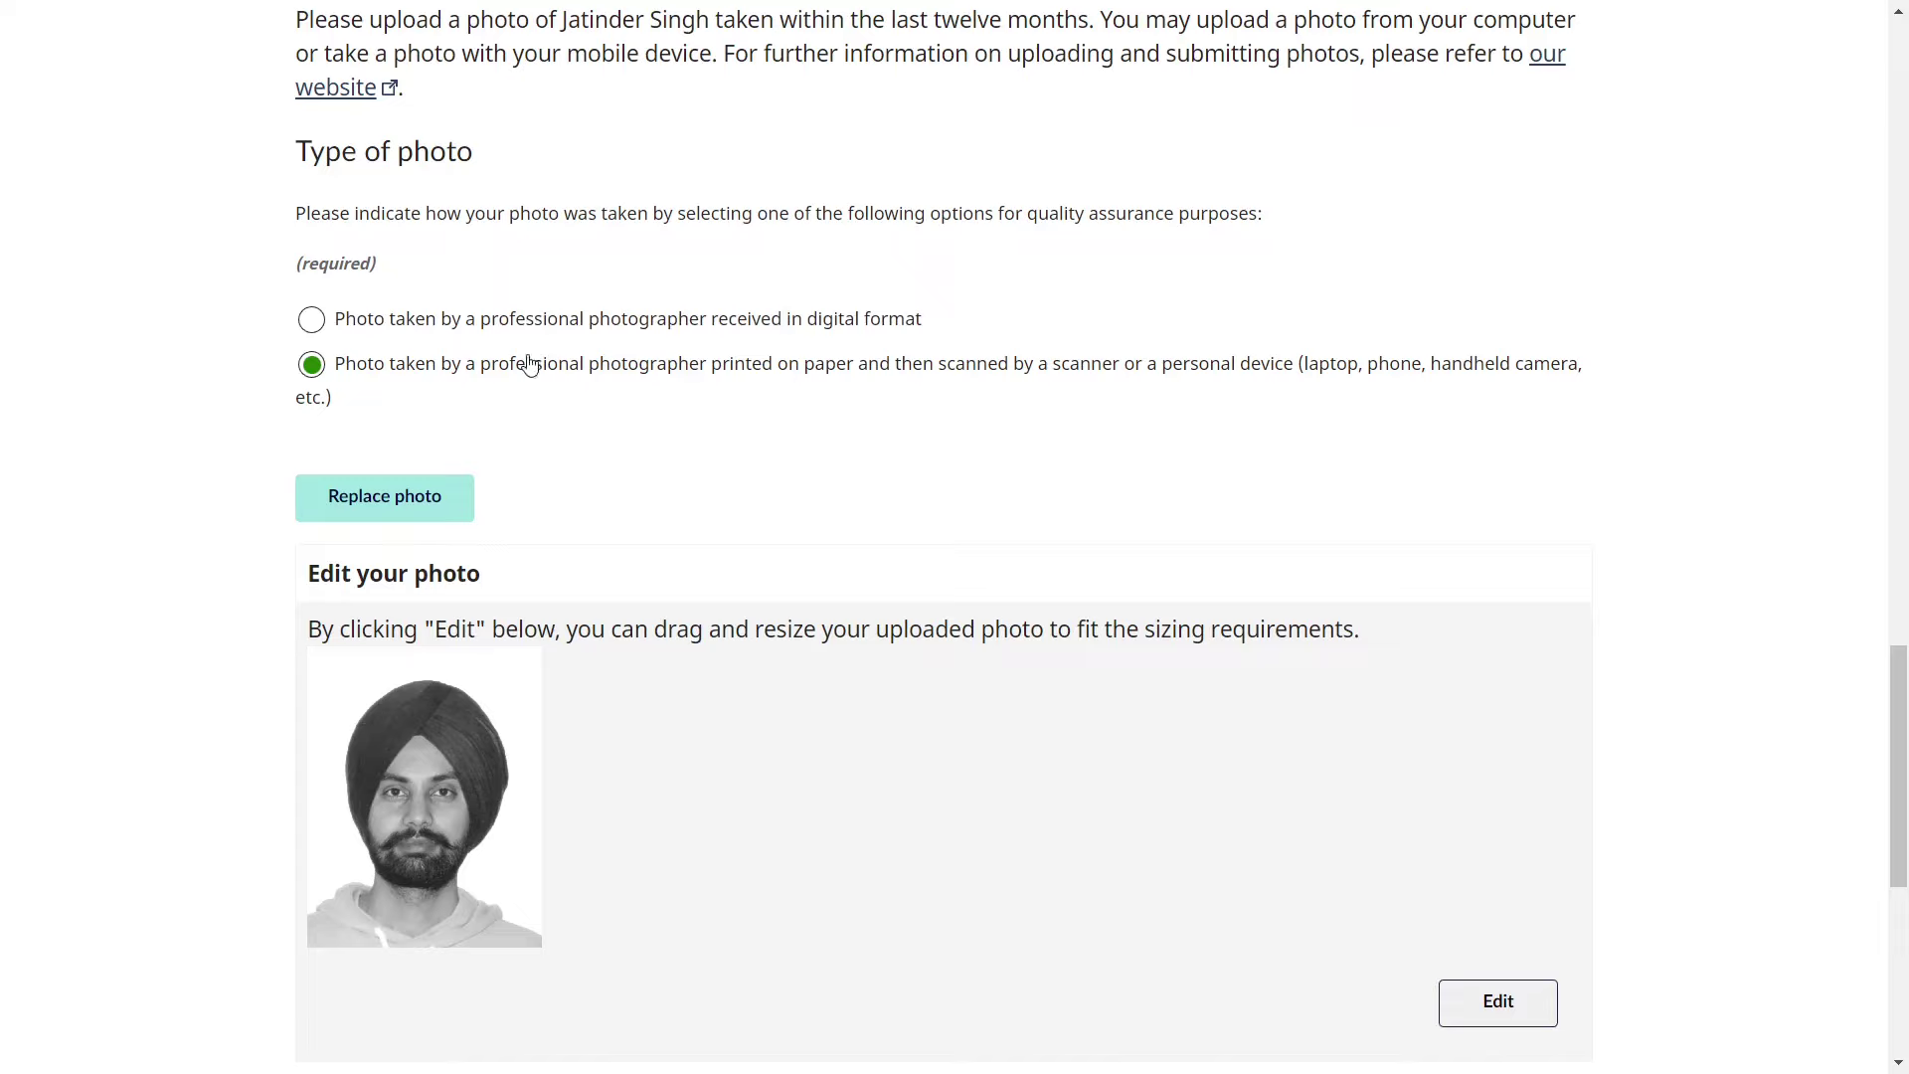
{"action": "left_click_drag", "start_coordinate": [548, 368], "coordinate": [1148, 365]}
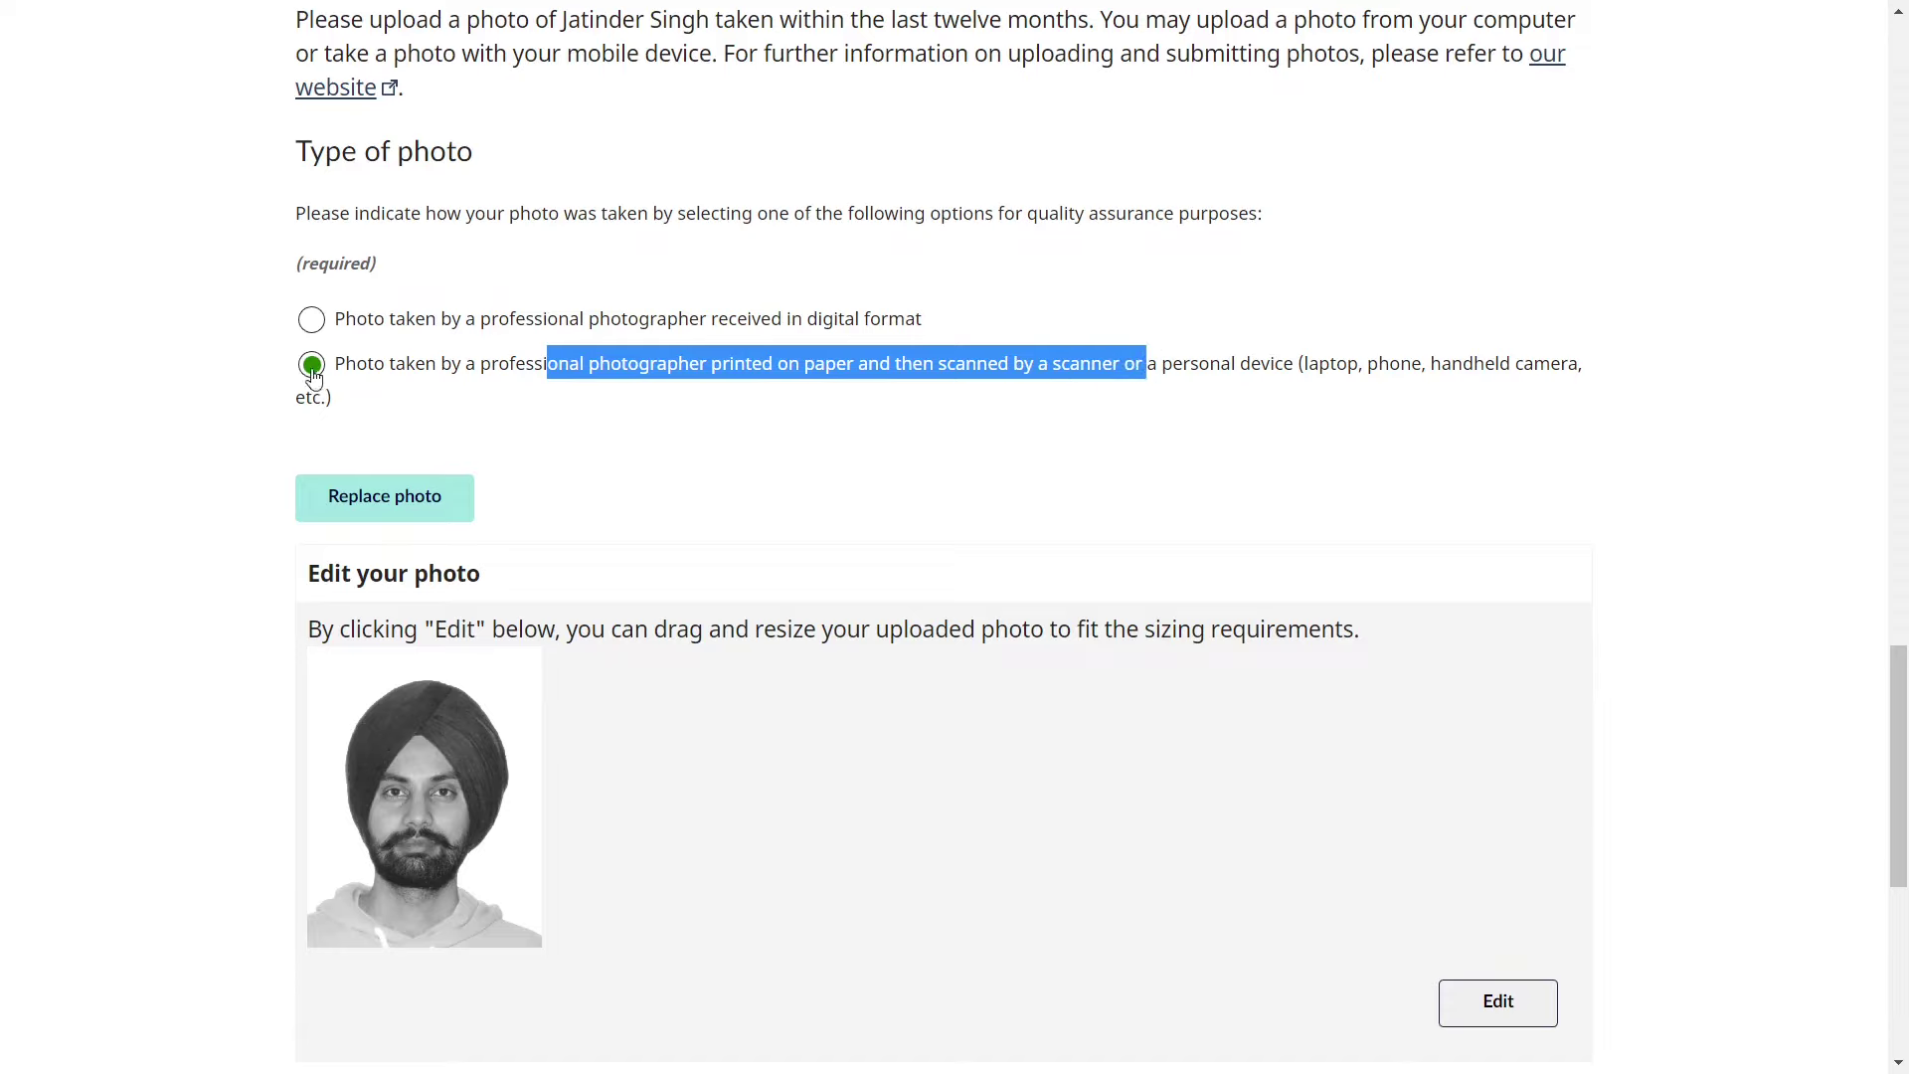
{"action": "left_click", "coordinate": [217, 405]}
- Save the front photo and dismiss the upload success banner
{"action": "scroll", "coordinate": [217, 404], "scroll_direction": "down", "scroll_amount": 3}
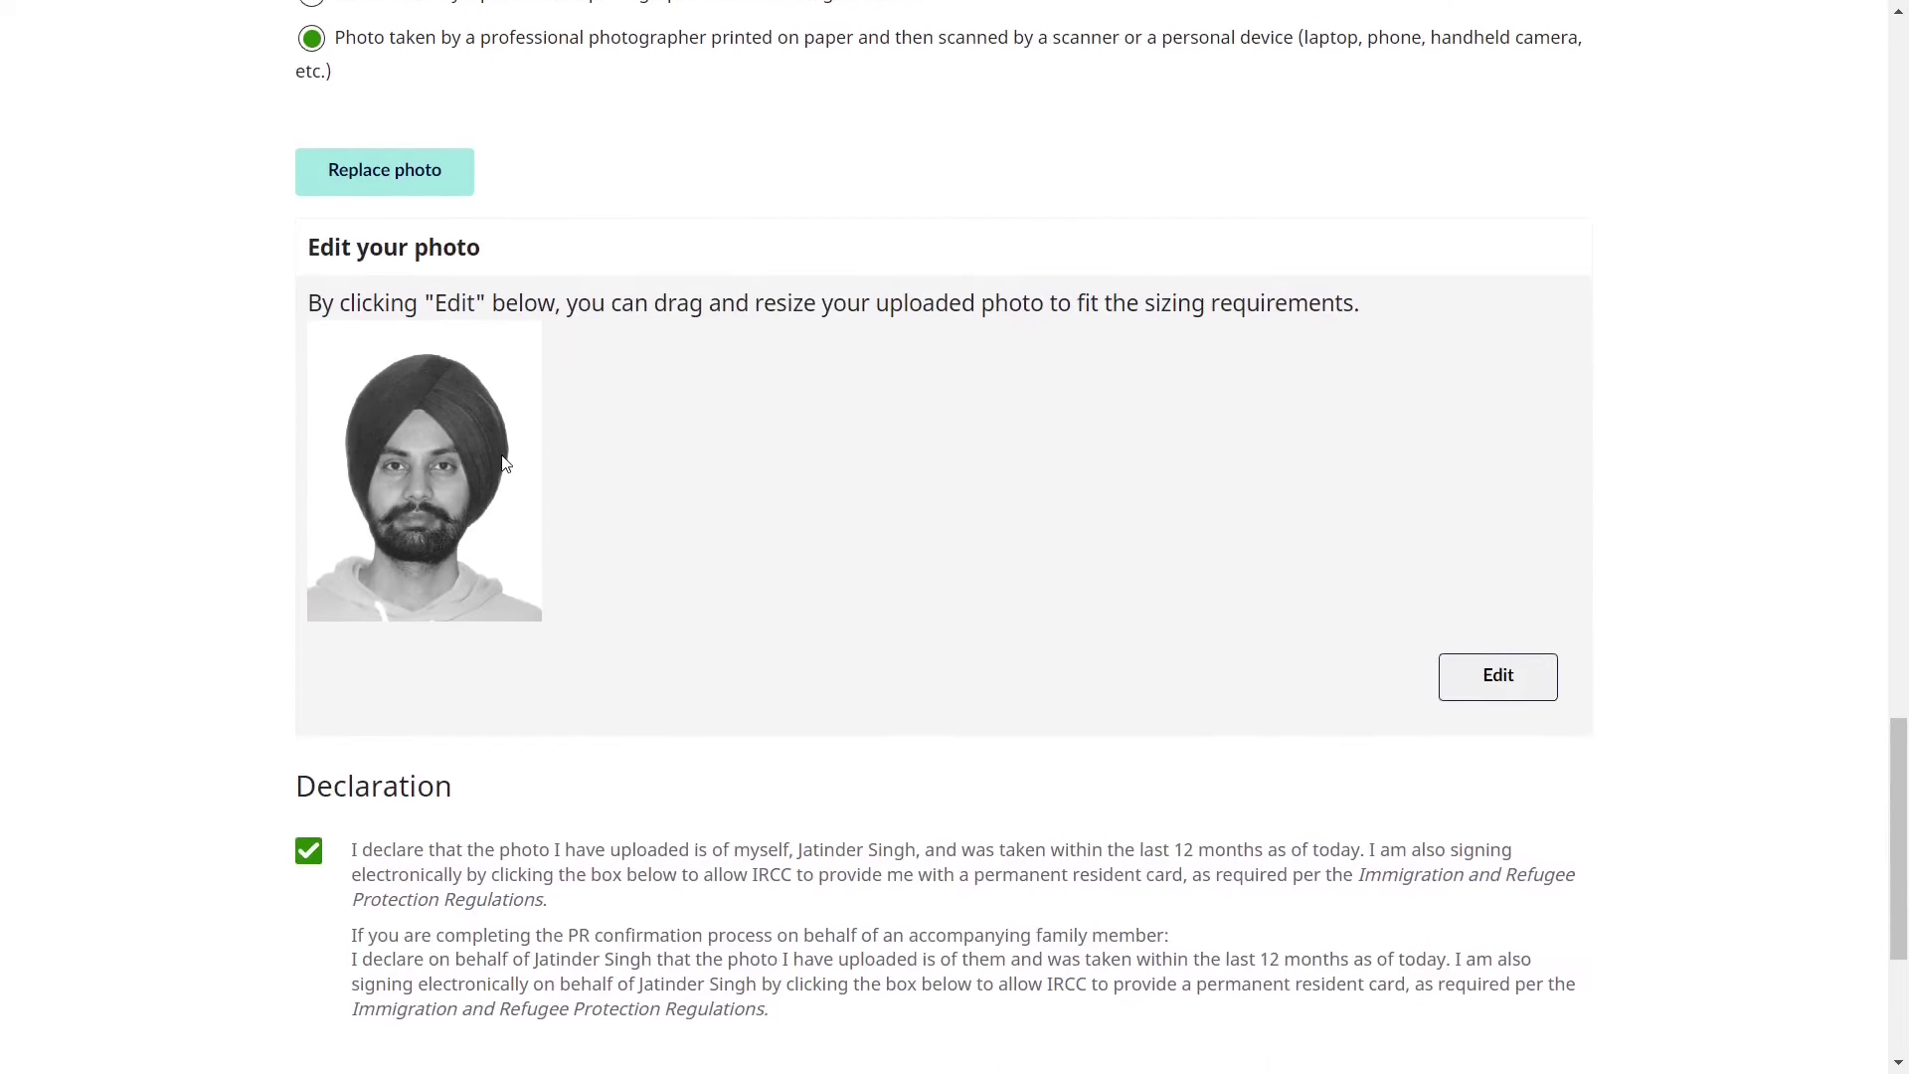
{"action": "scroll", "coordinate": [504, 463], "scroll_direction": "down", "scroll_amount": 3}
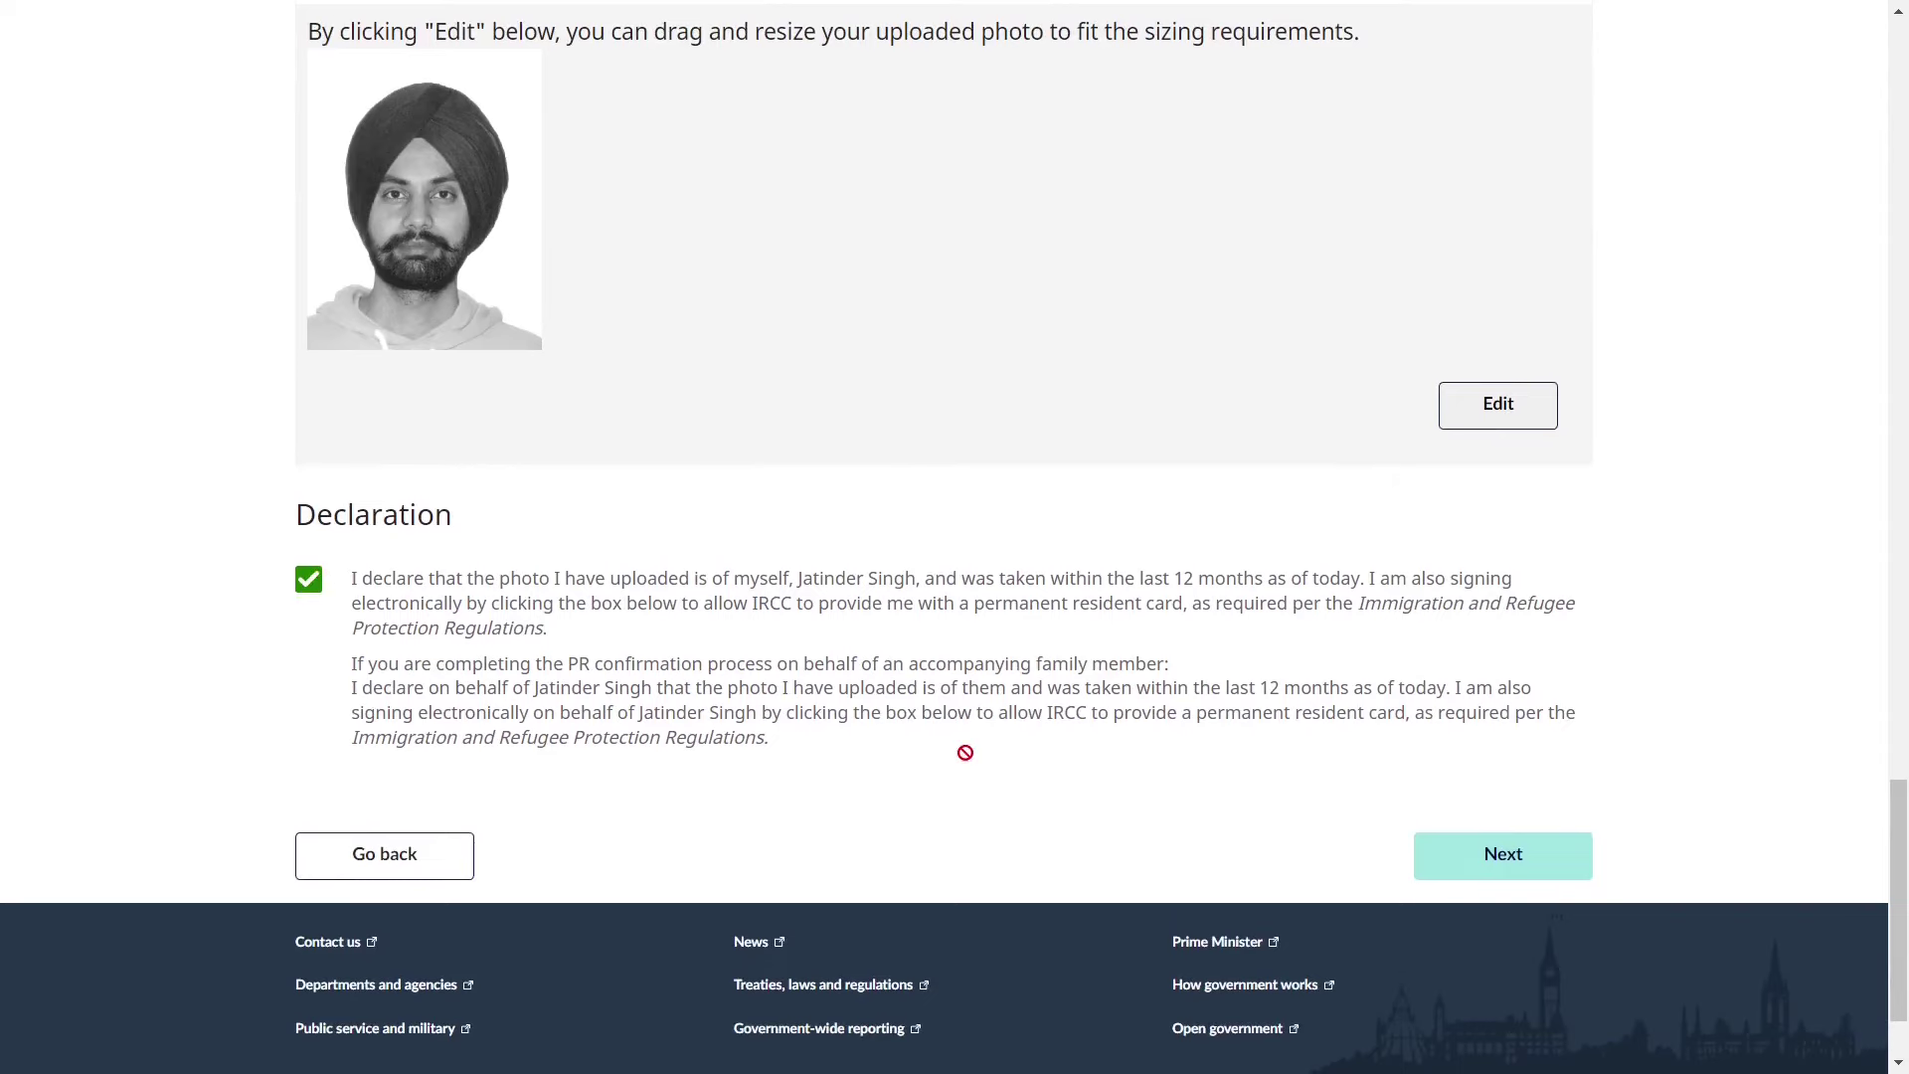
{"action": "left_click", "coordinate": [1543, 862]}
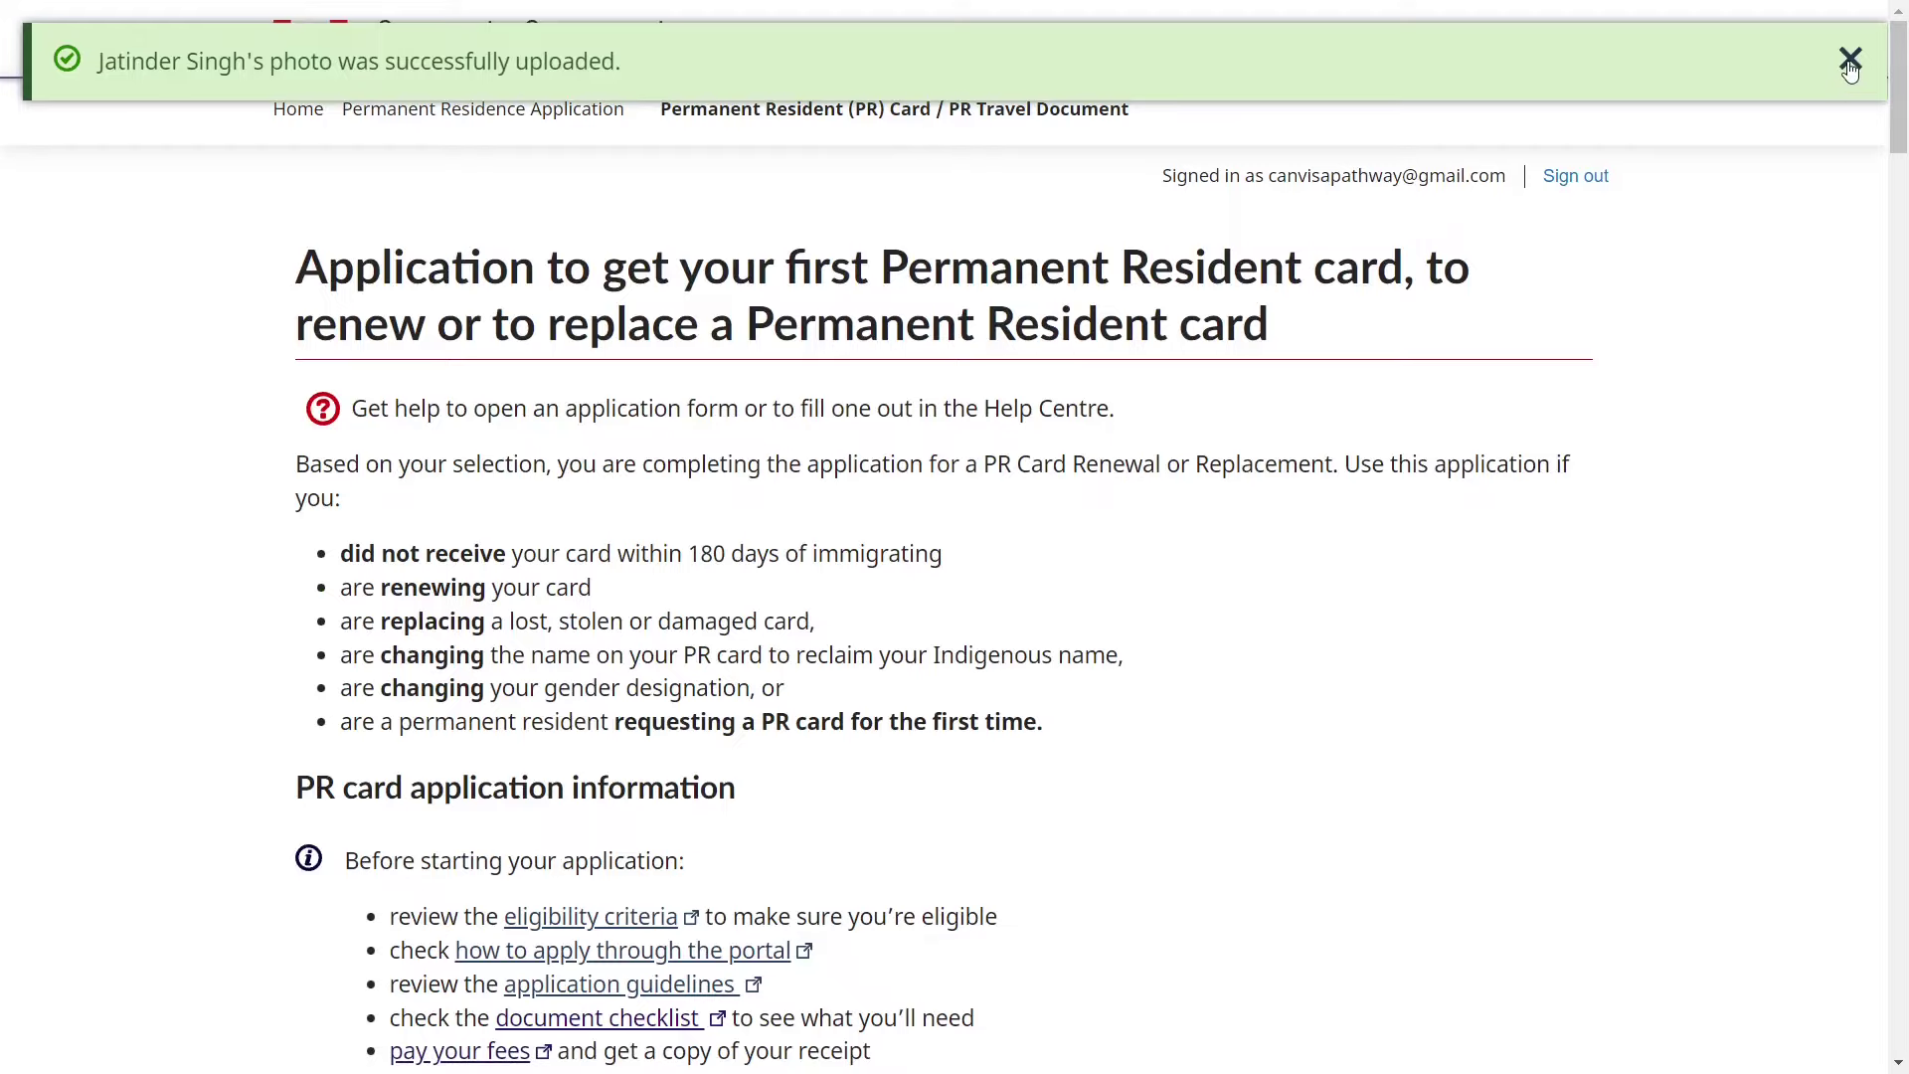
{"action": "left_click", "coordinate": [1850, 61]}
{"action": "scroll", "coordinate": [1356, 574], "scroll_direction": "down", "scroll_amount": 15}
{"action": "scroll", "coordinate": [1356, 569], "scroll_direction": "down", "scroll_amount": 20}
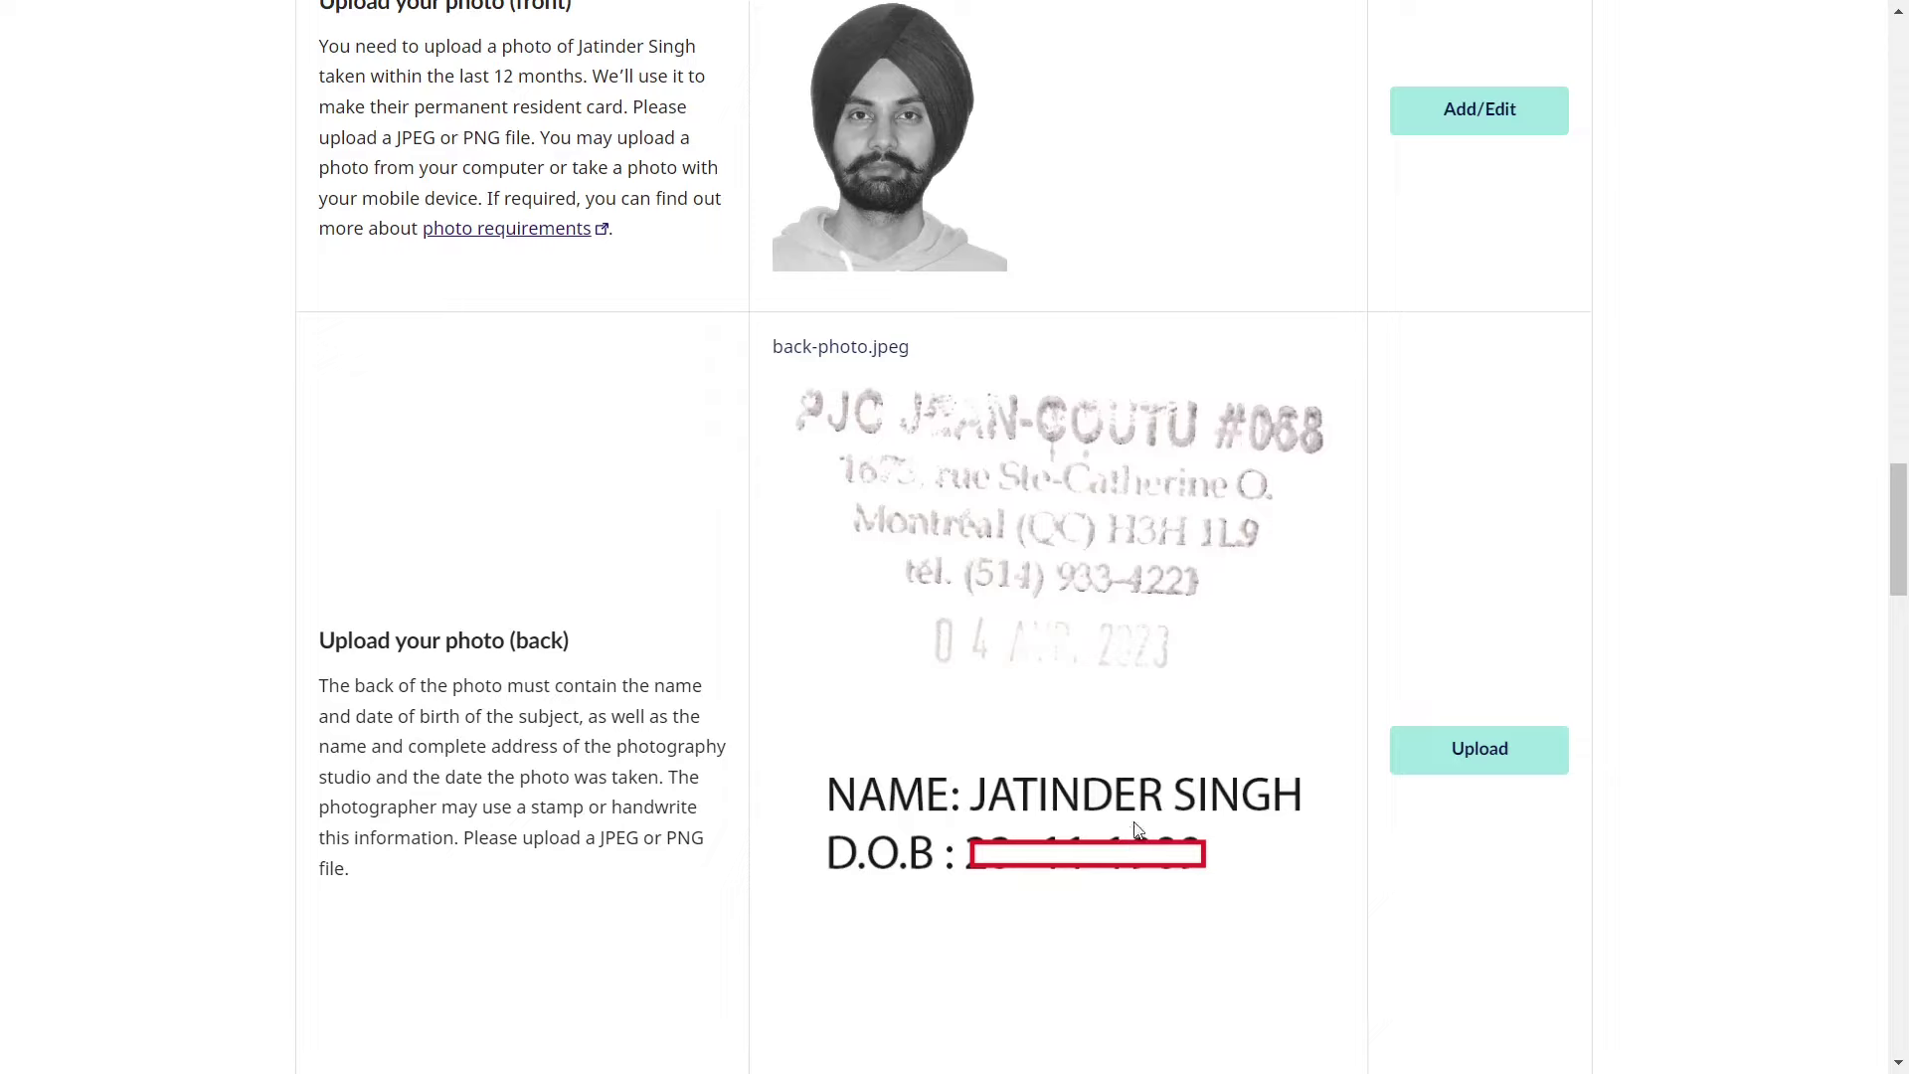
{"action": "scroll", "coordinate": [1080, 855], "scroll_direction": "down", "scroll_amount": 1}
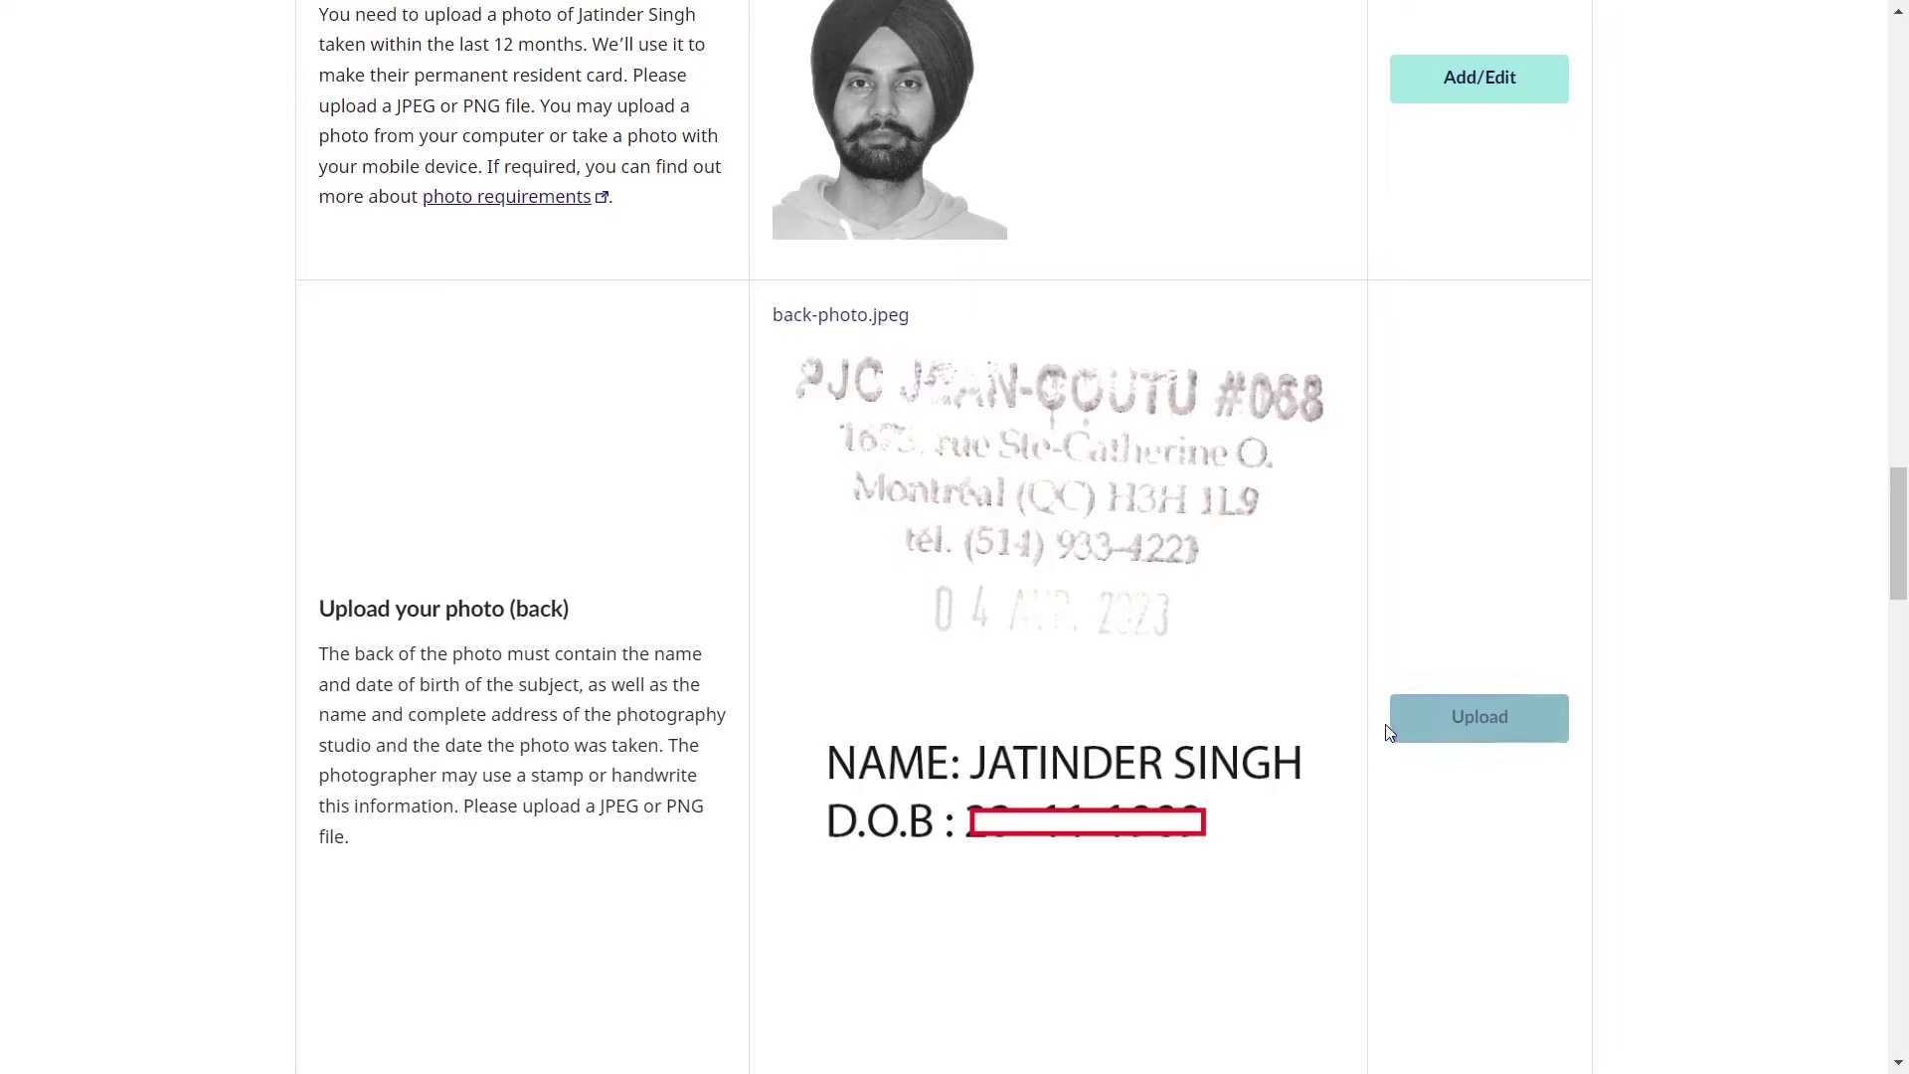
{"action": "scroll", "coordinate": [1214, 801], "scroll_direction": "down", "scroll_amount": 4}
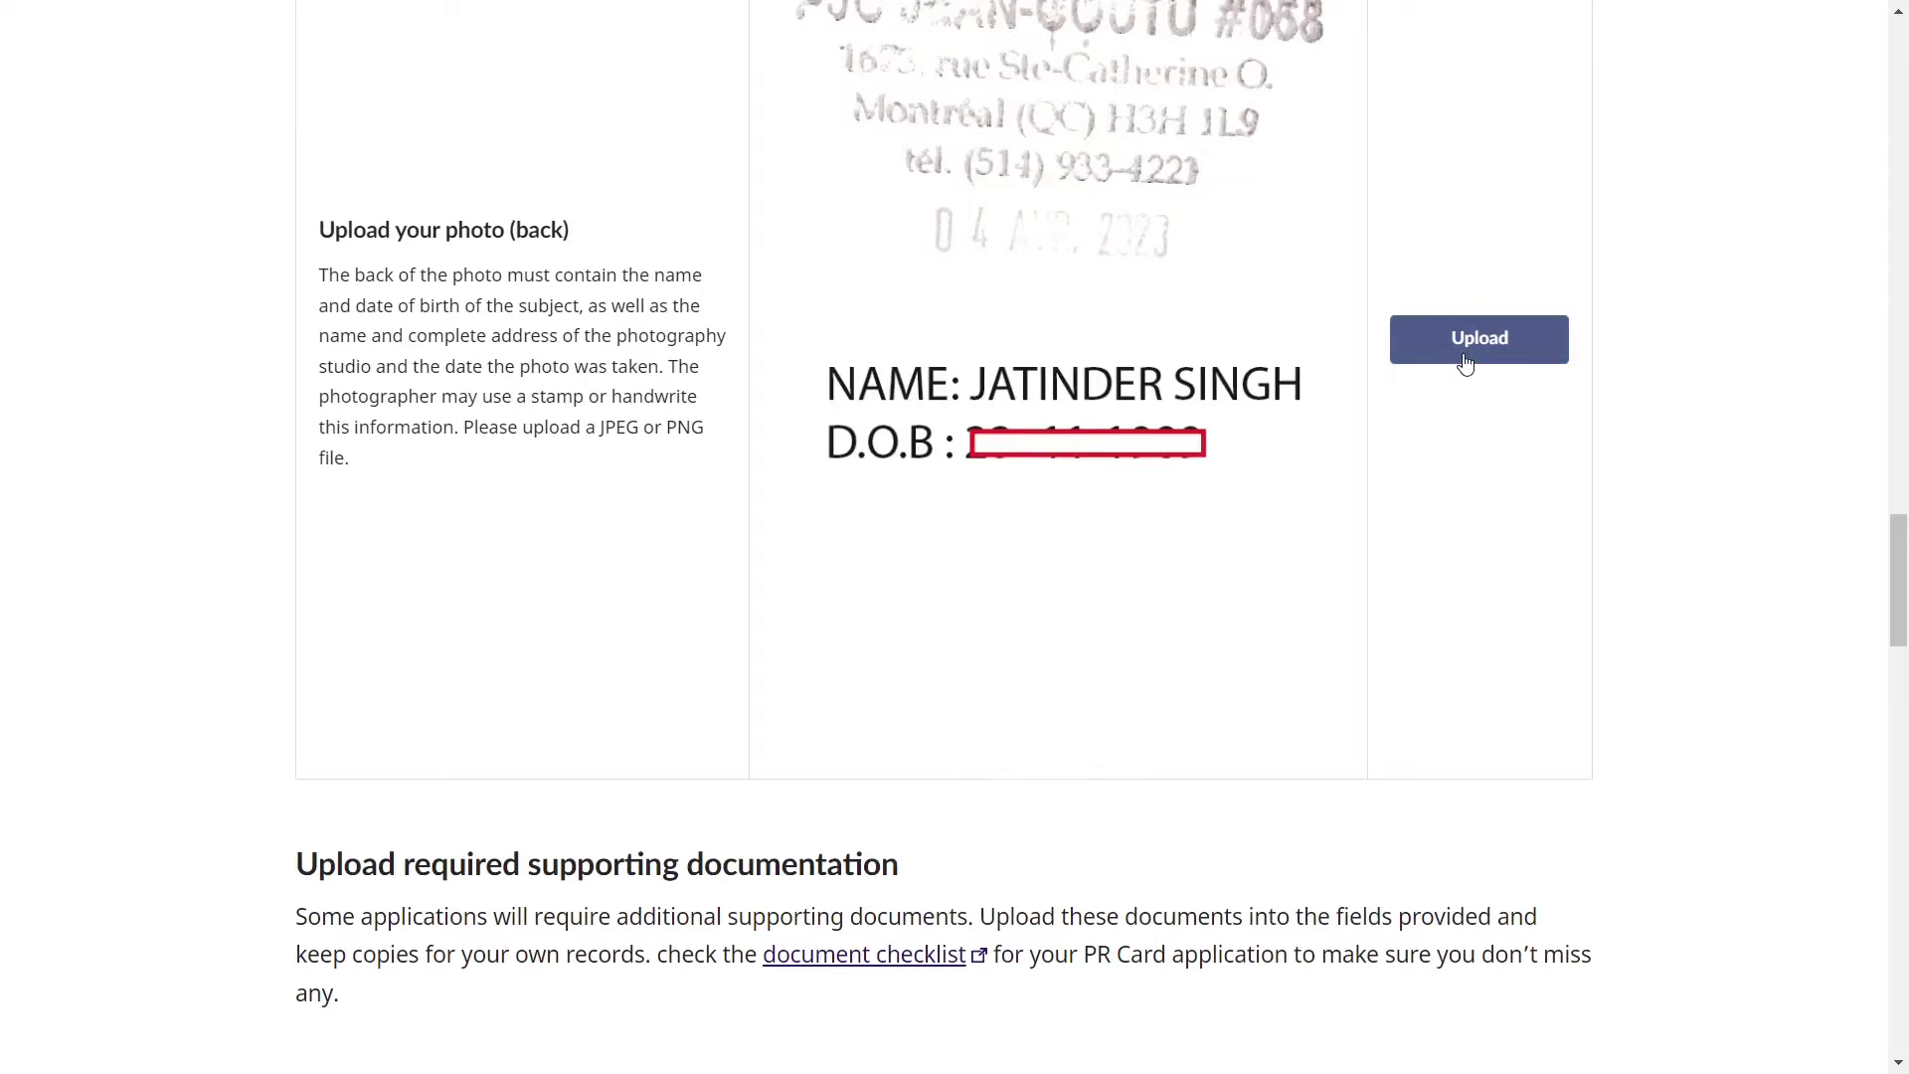
{"action": "scroll", "coordinate": [1466, 363], "scroll_direction": "down", "scroll_amount": 10}
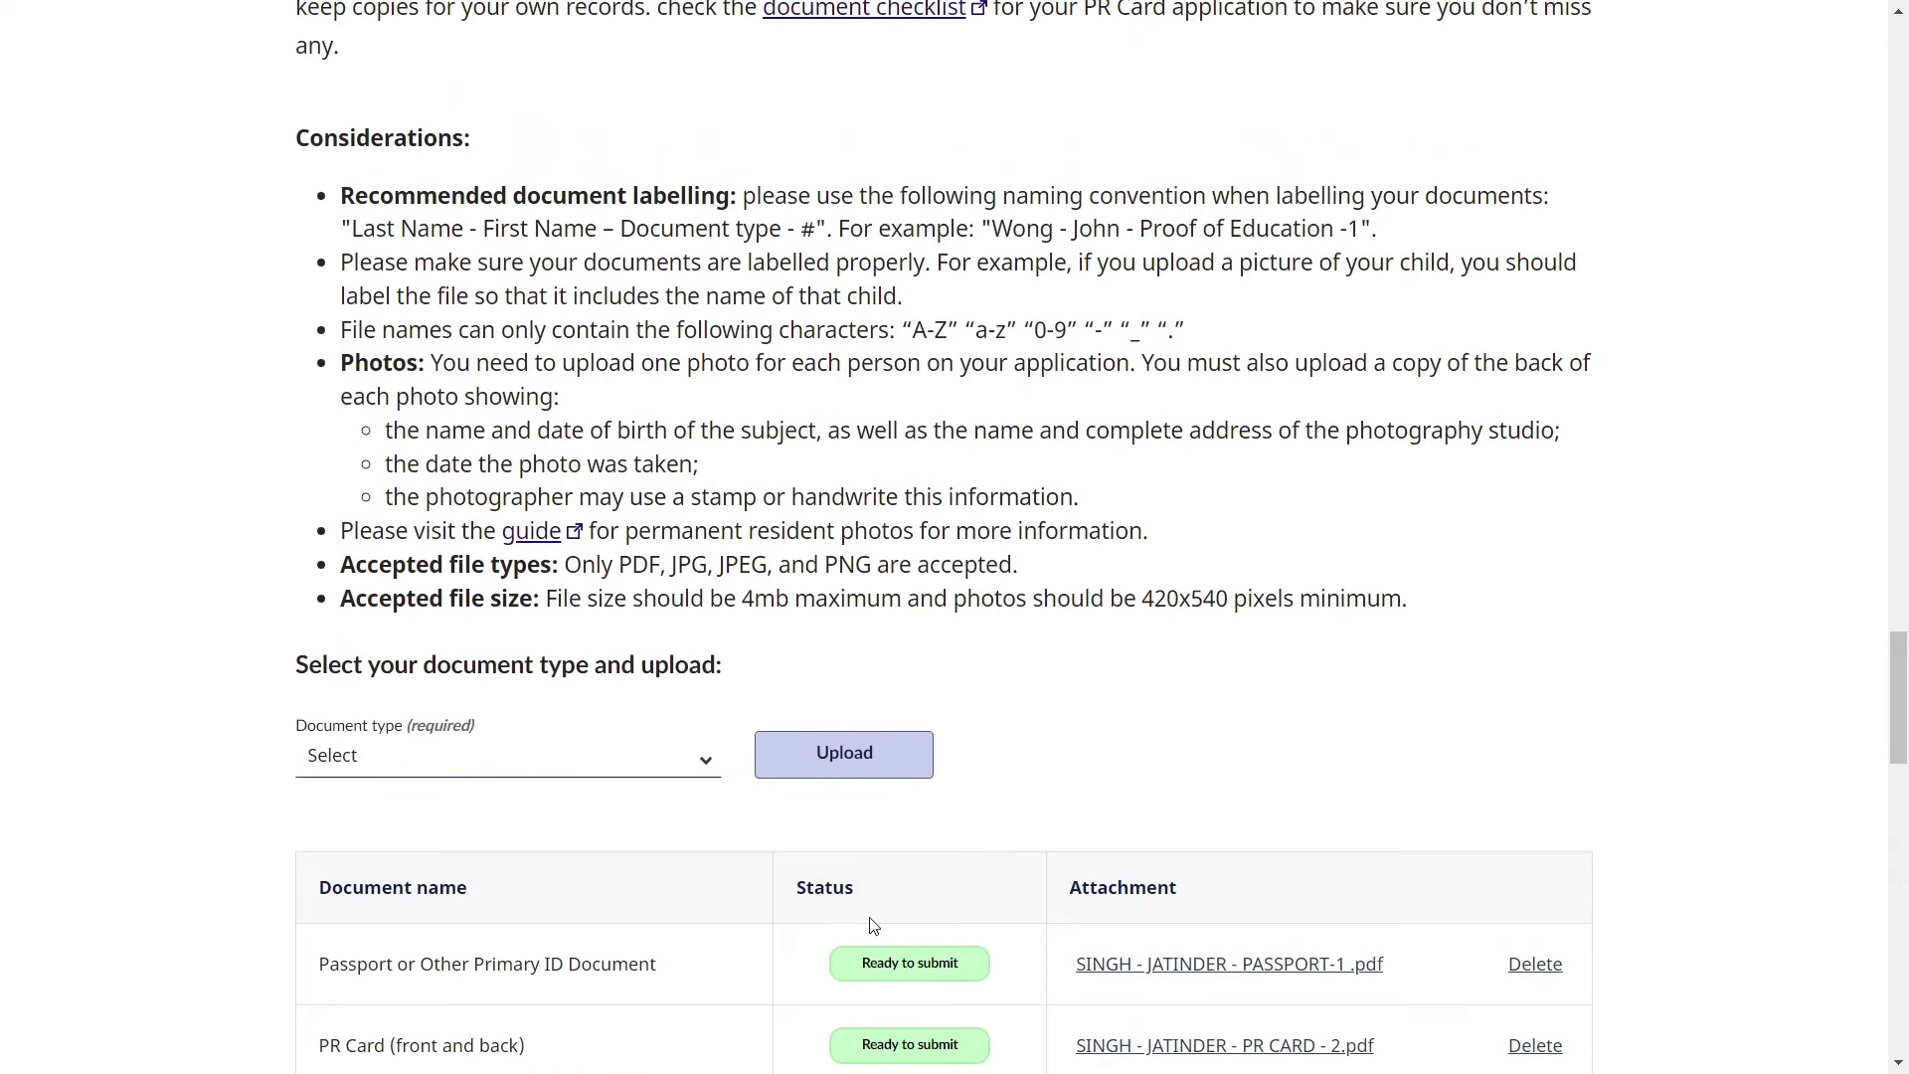
{"action": "scroll", "coordinate": [767, 992], "scroll_direction": "down", "scroll_amount": 2}
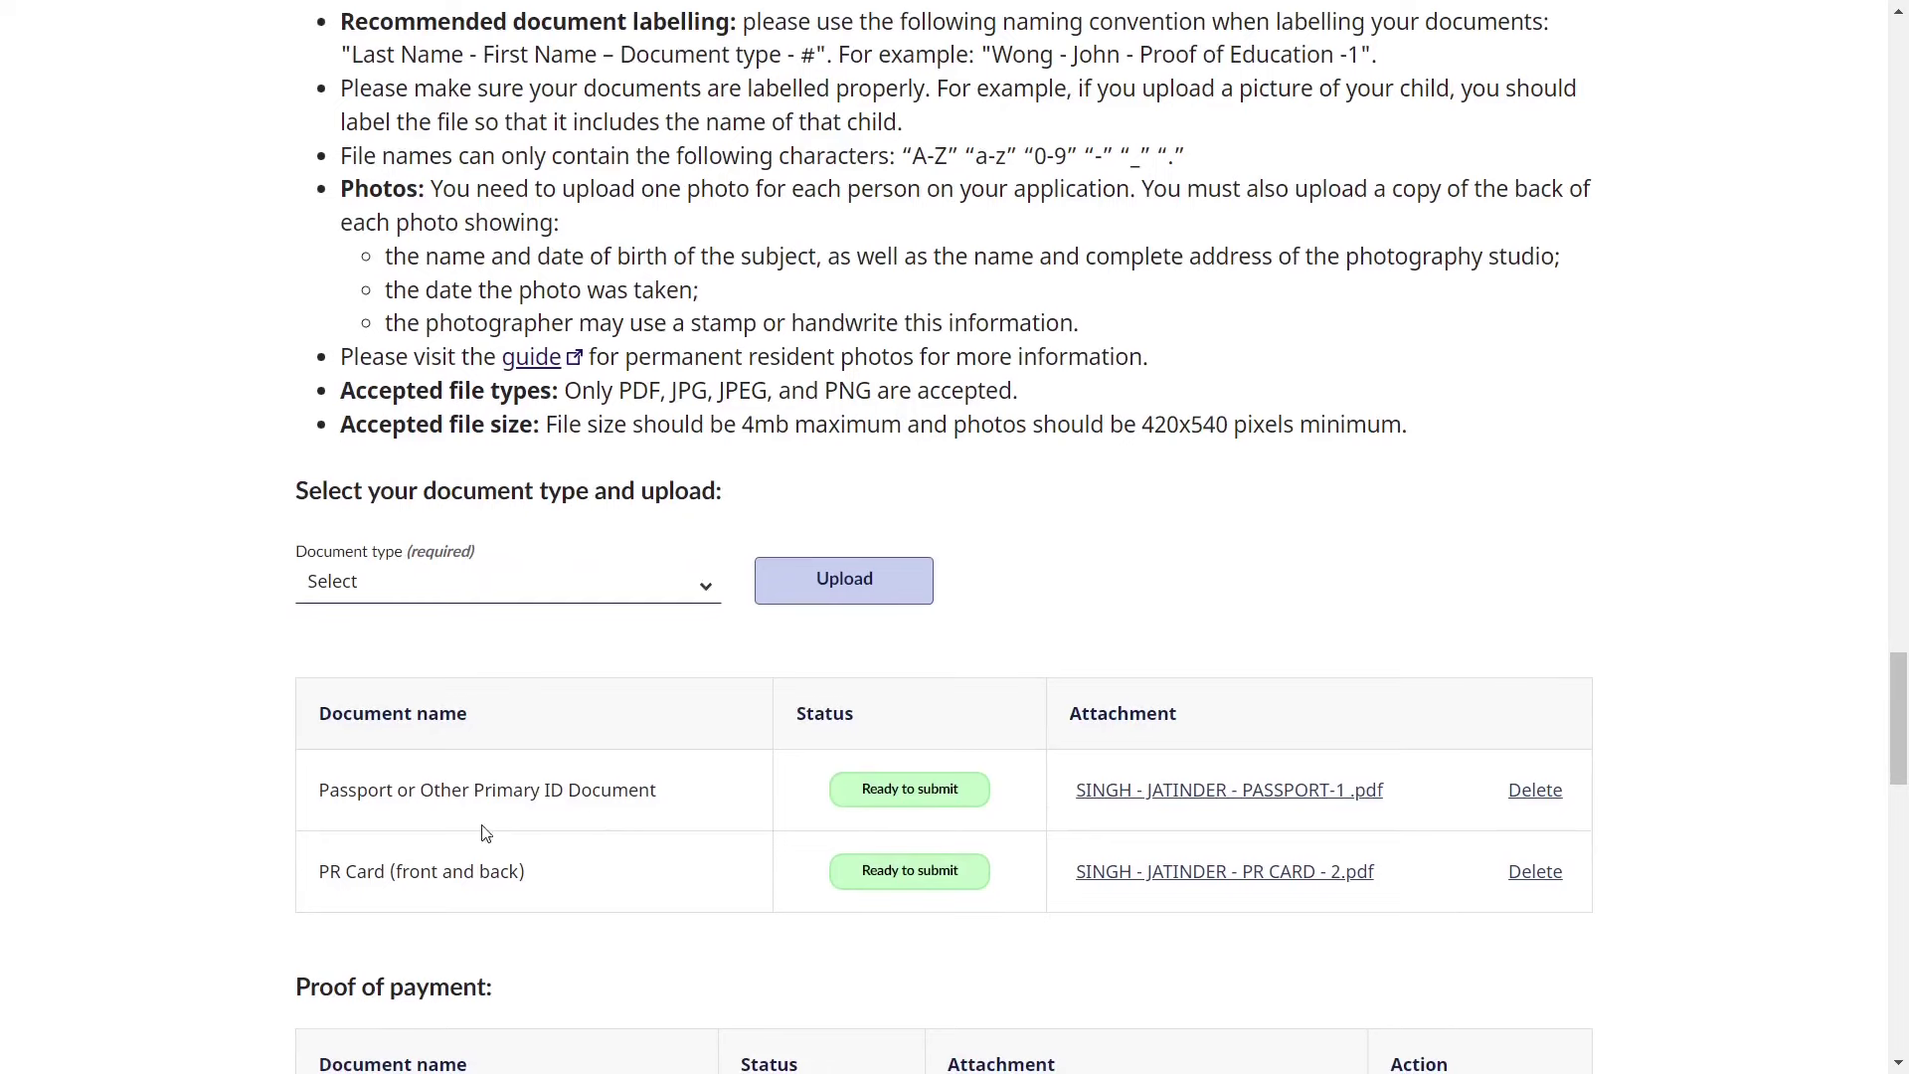
{"action": "left_click_drag", "start_coordinate": [320, 786], "coordinate": [681, 798]}
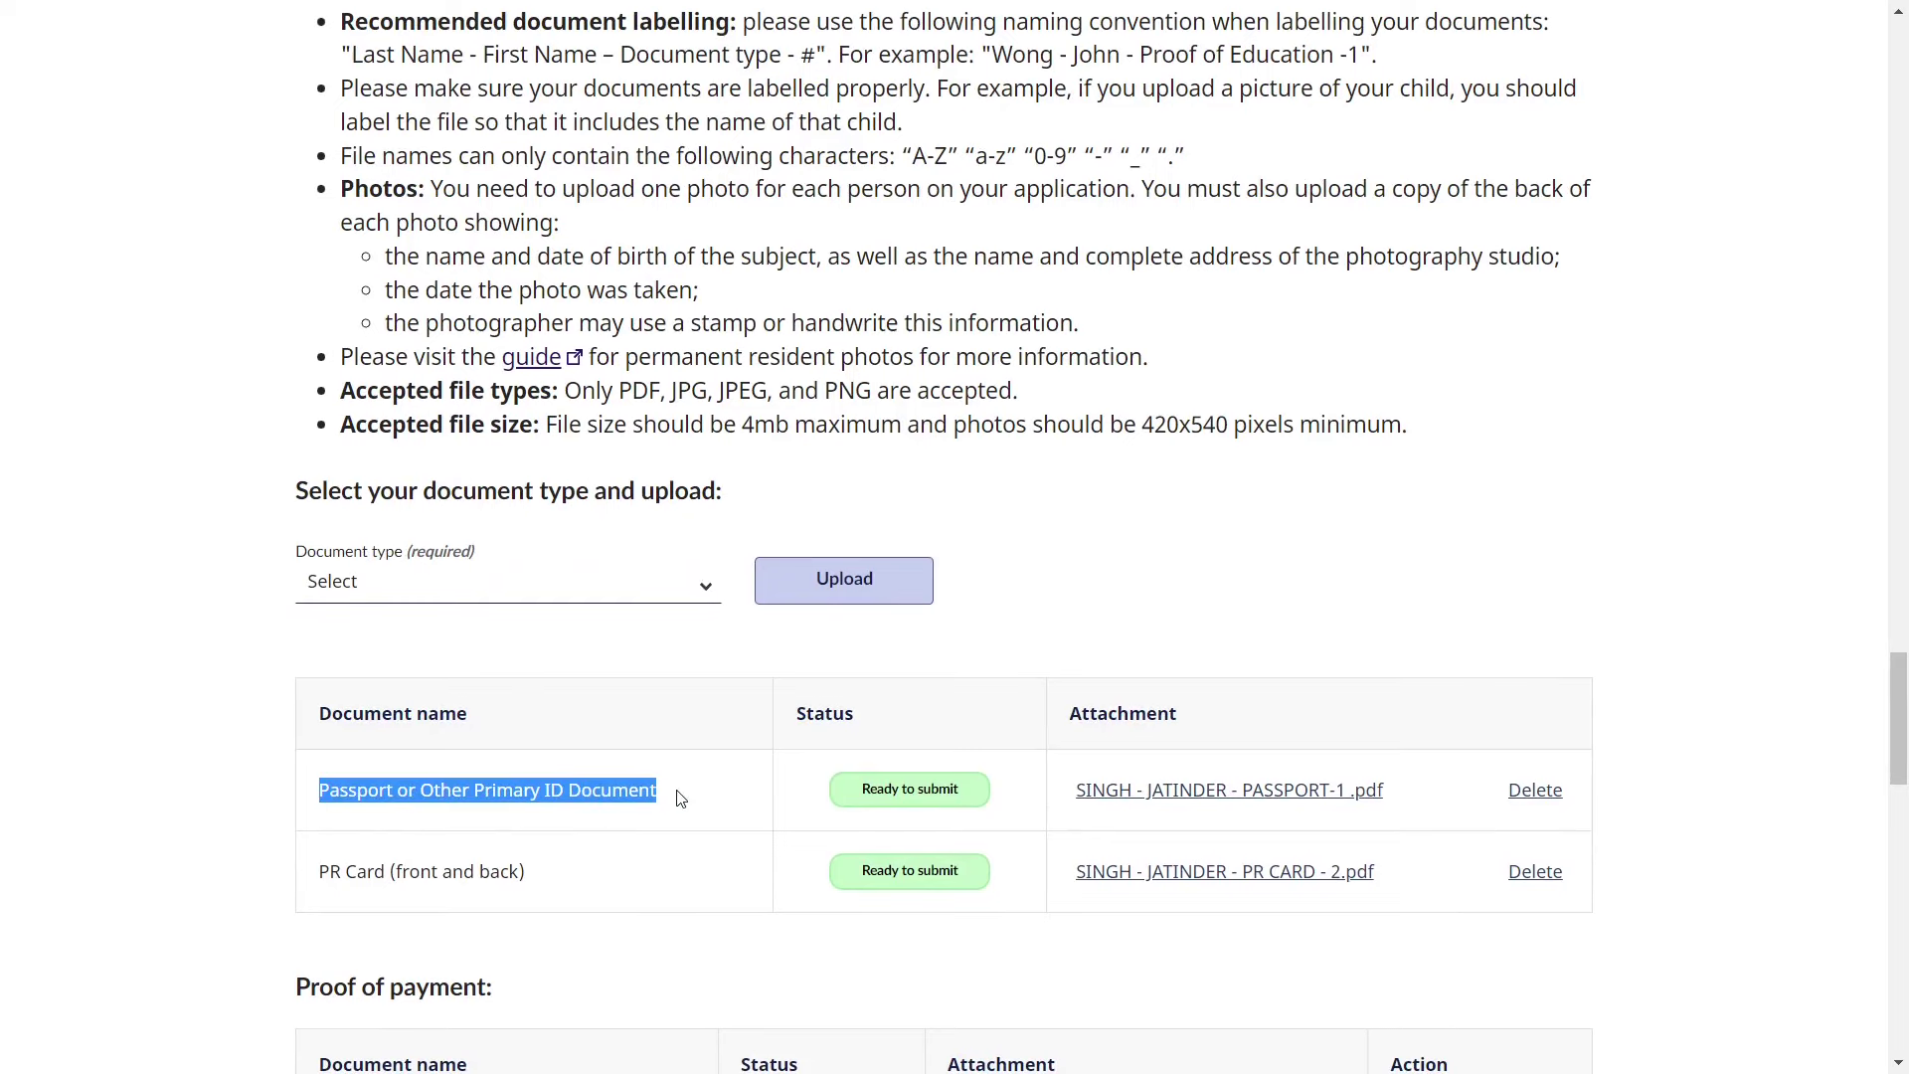
{"action": "triple_click", "coordinate": [362, 879]}
{"action": "left_click", "coordinate": [504, 762]}
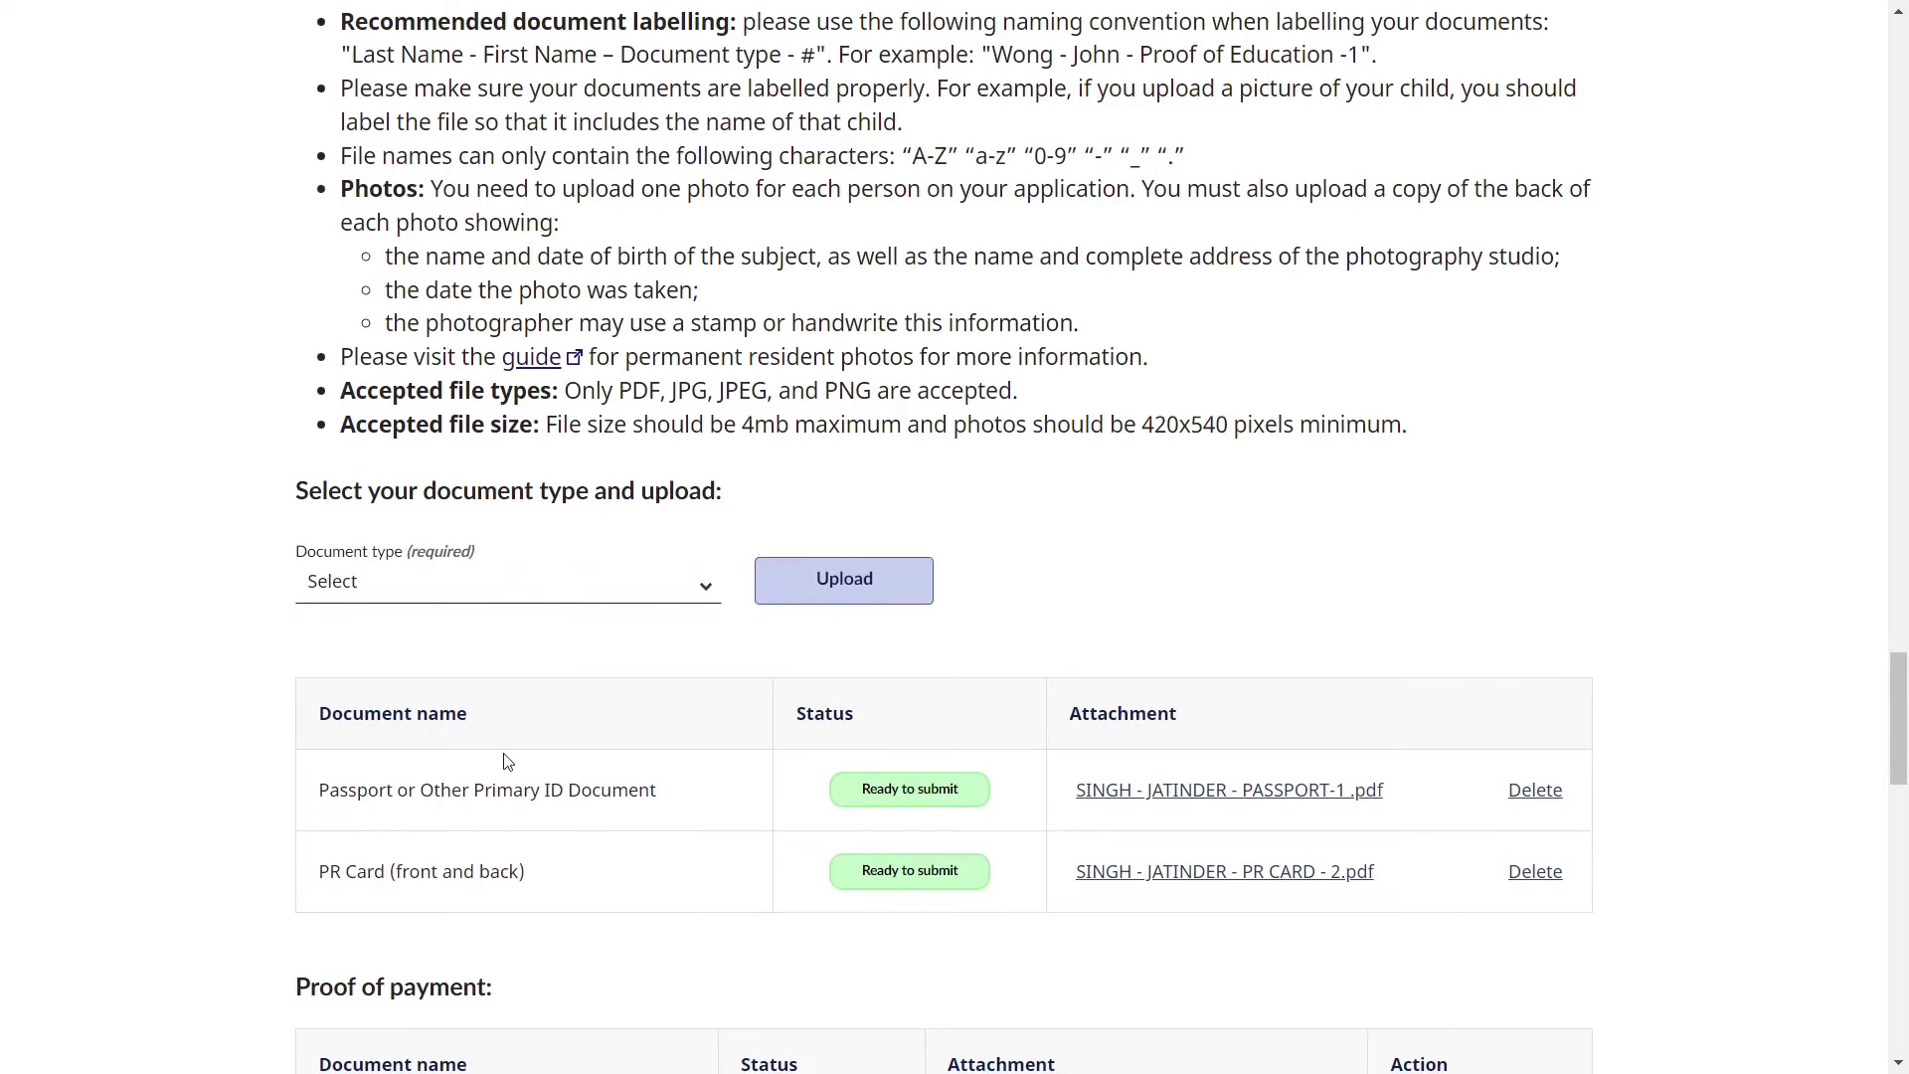
{"action": "scroll", "coordinate": [507, 762], "scroll_direction": "up", "scroll_amount": 1}
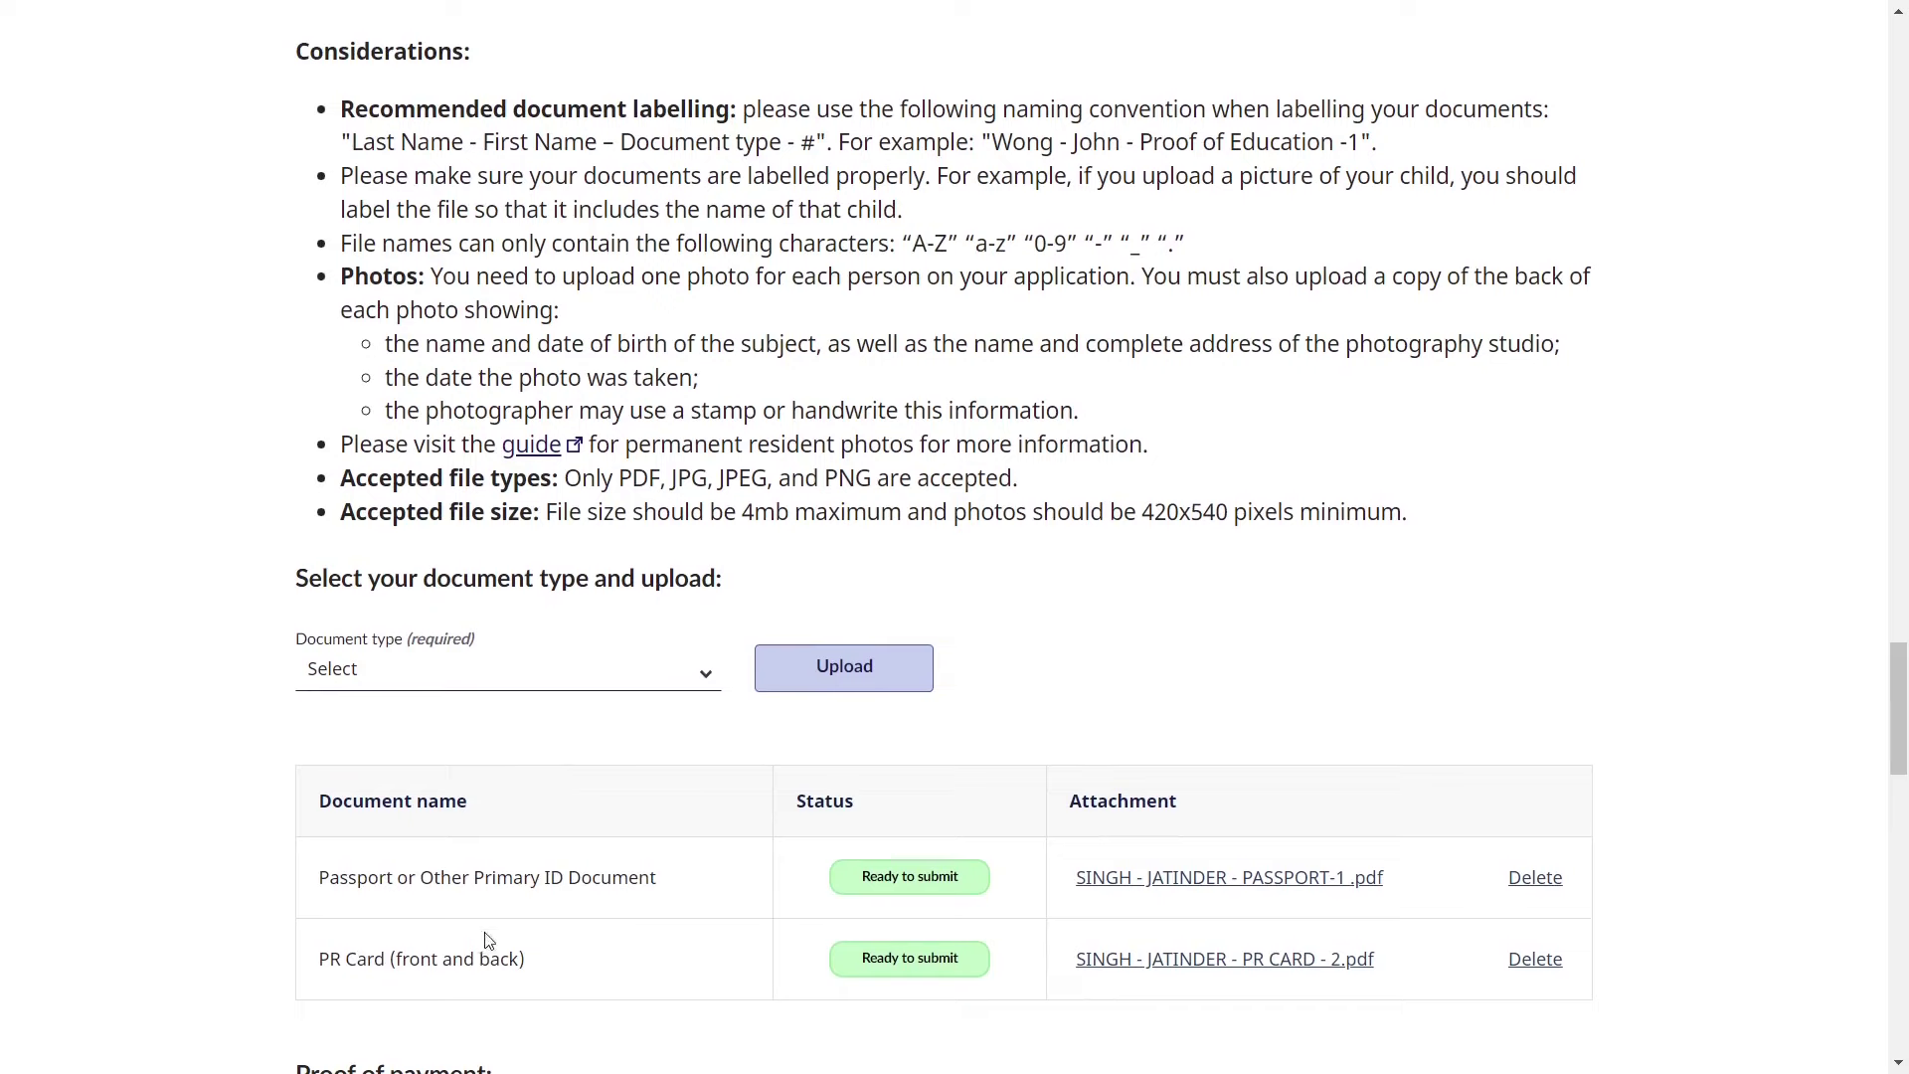
{"action": "scroll", "coordinate": [847, 344], "scroll_direction": "up", "scroll_amount": 1}
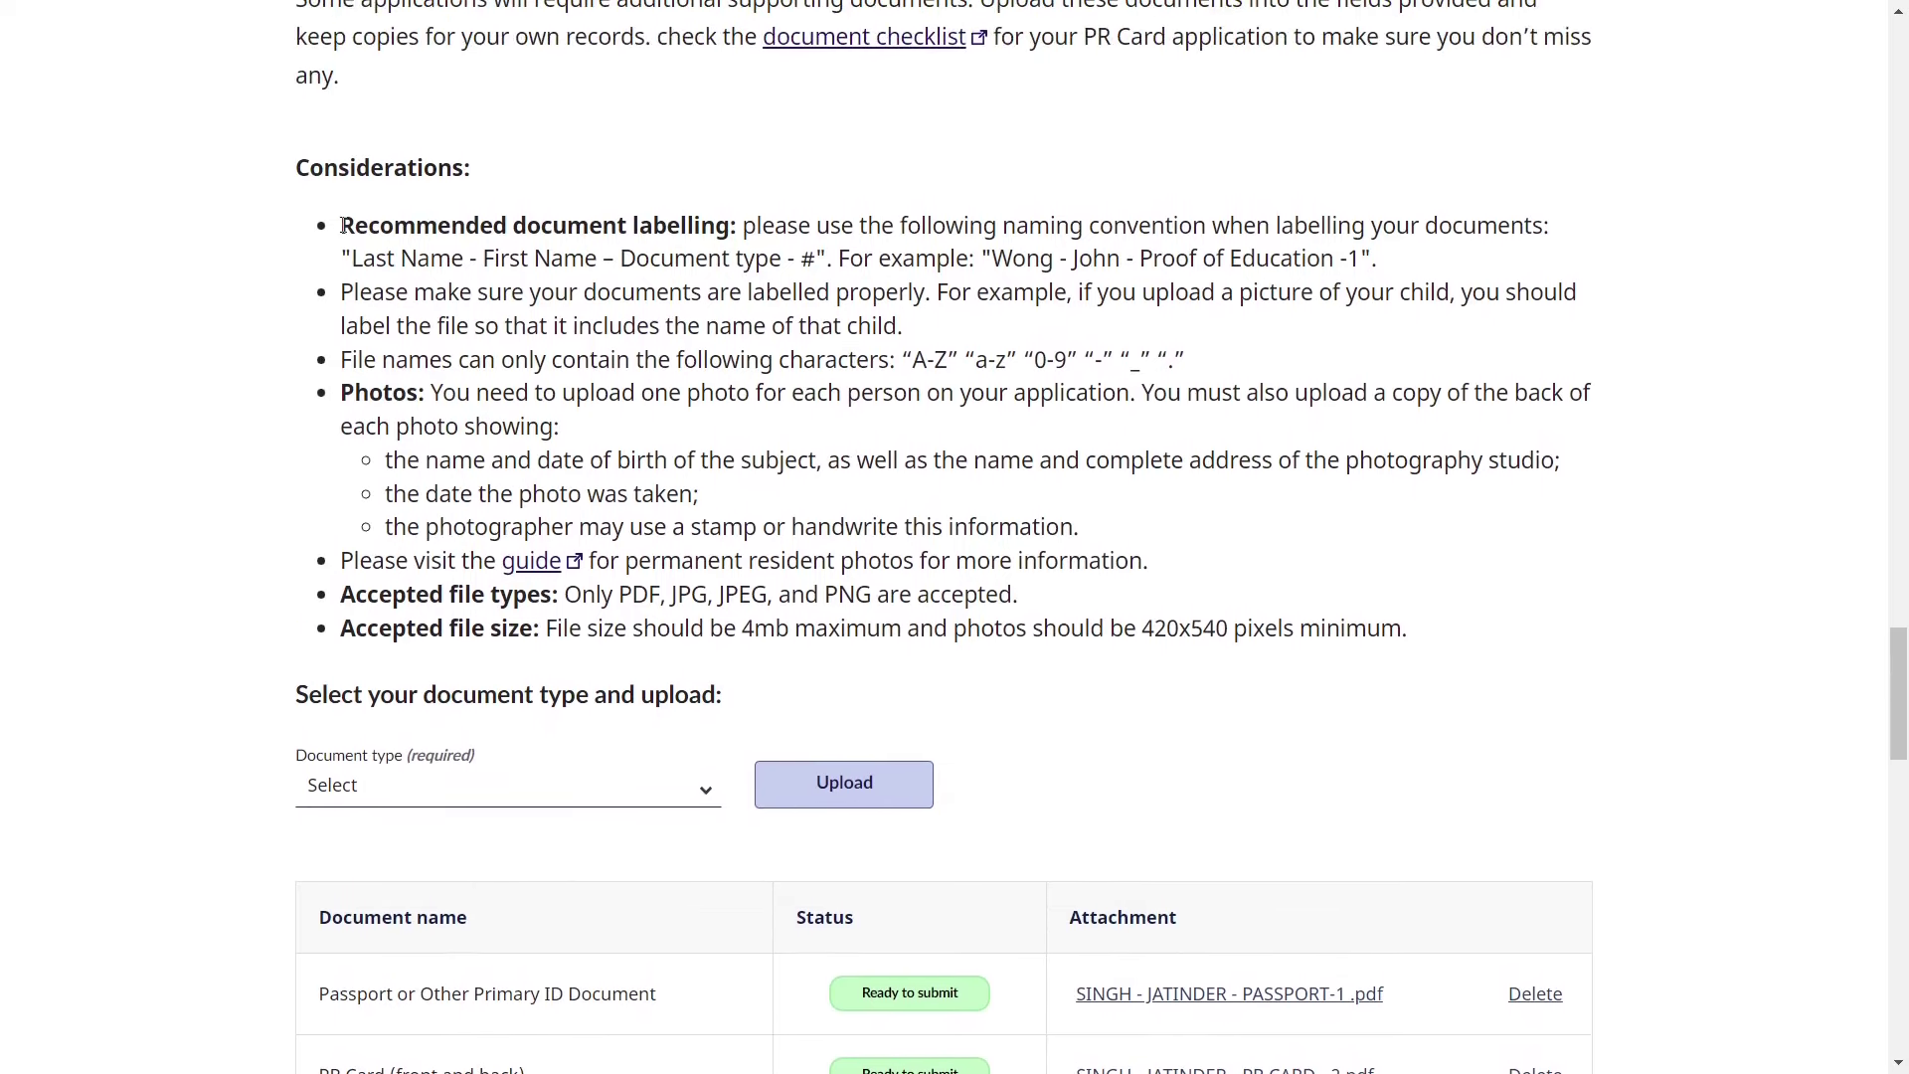
{"action": "left_click_drag", "start_coordinate": [340, 224], "coordinate": [708, 261]}
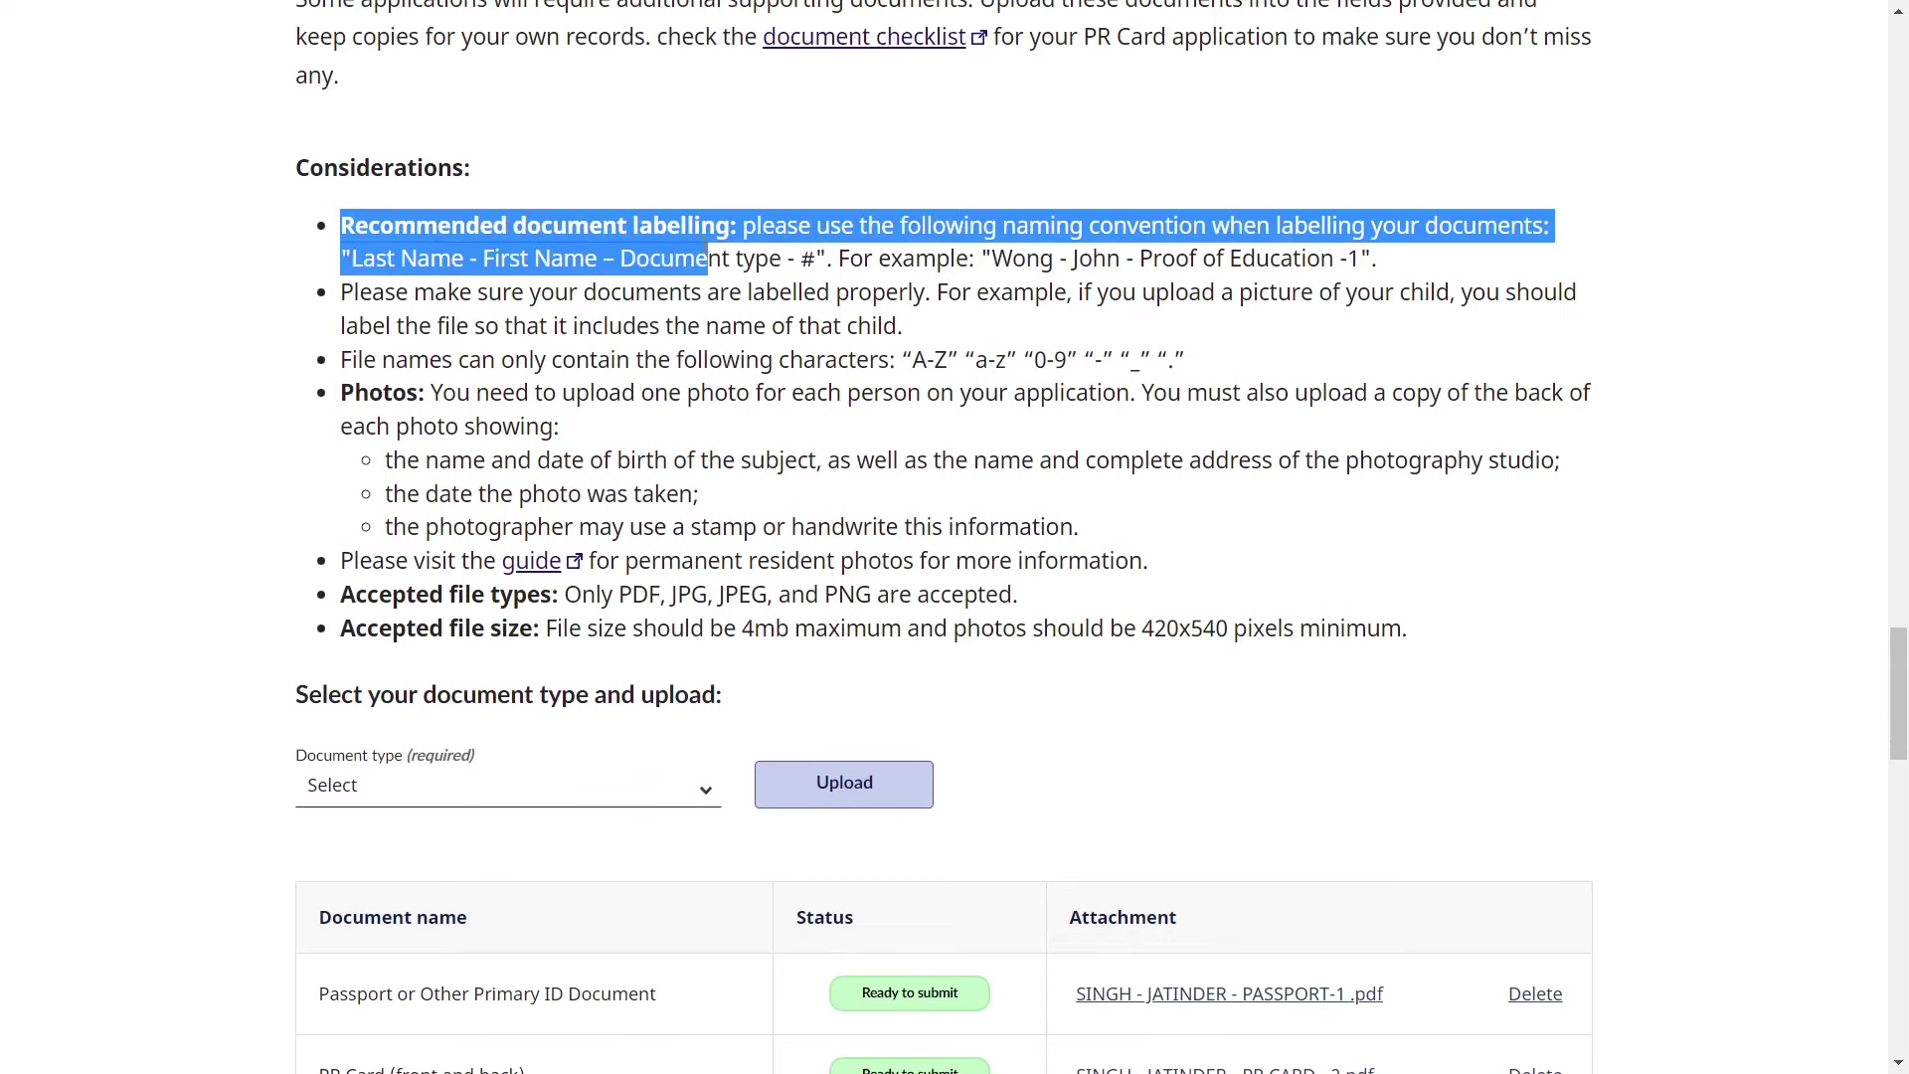
{"action": "left_click", "coordinate": [741, 292]}
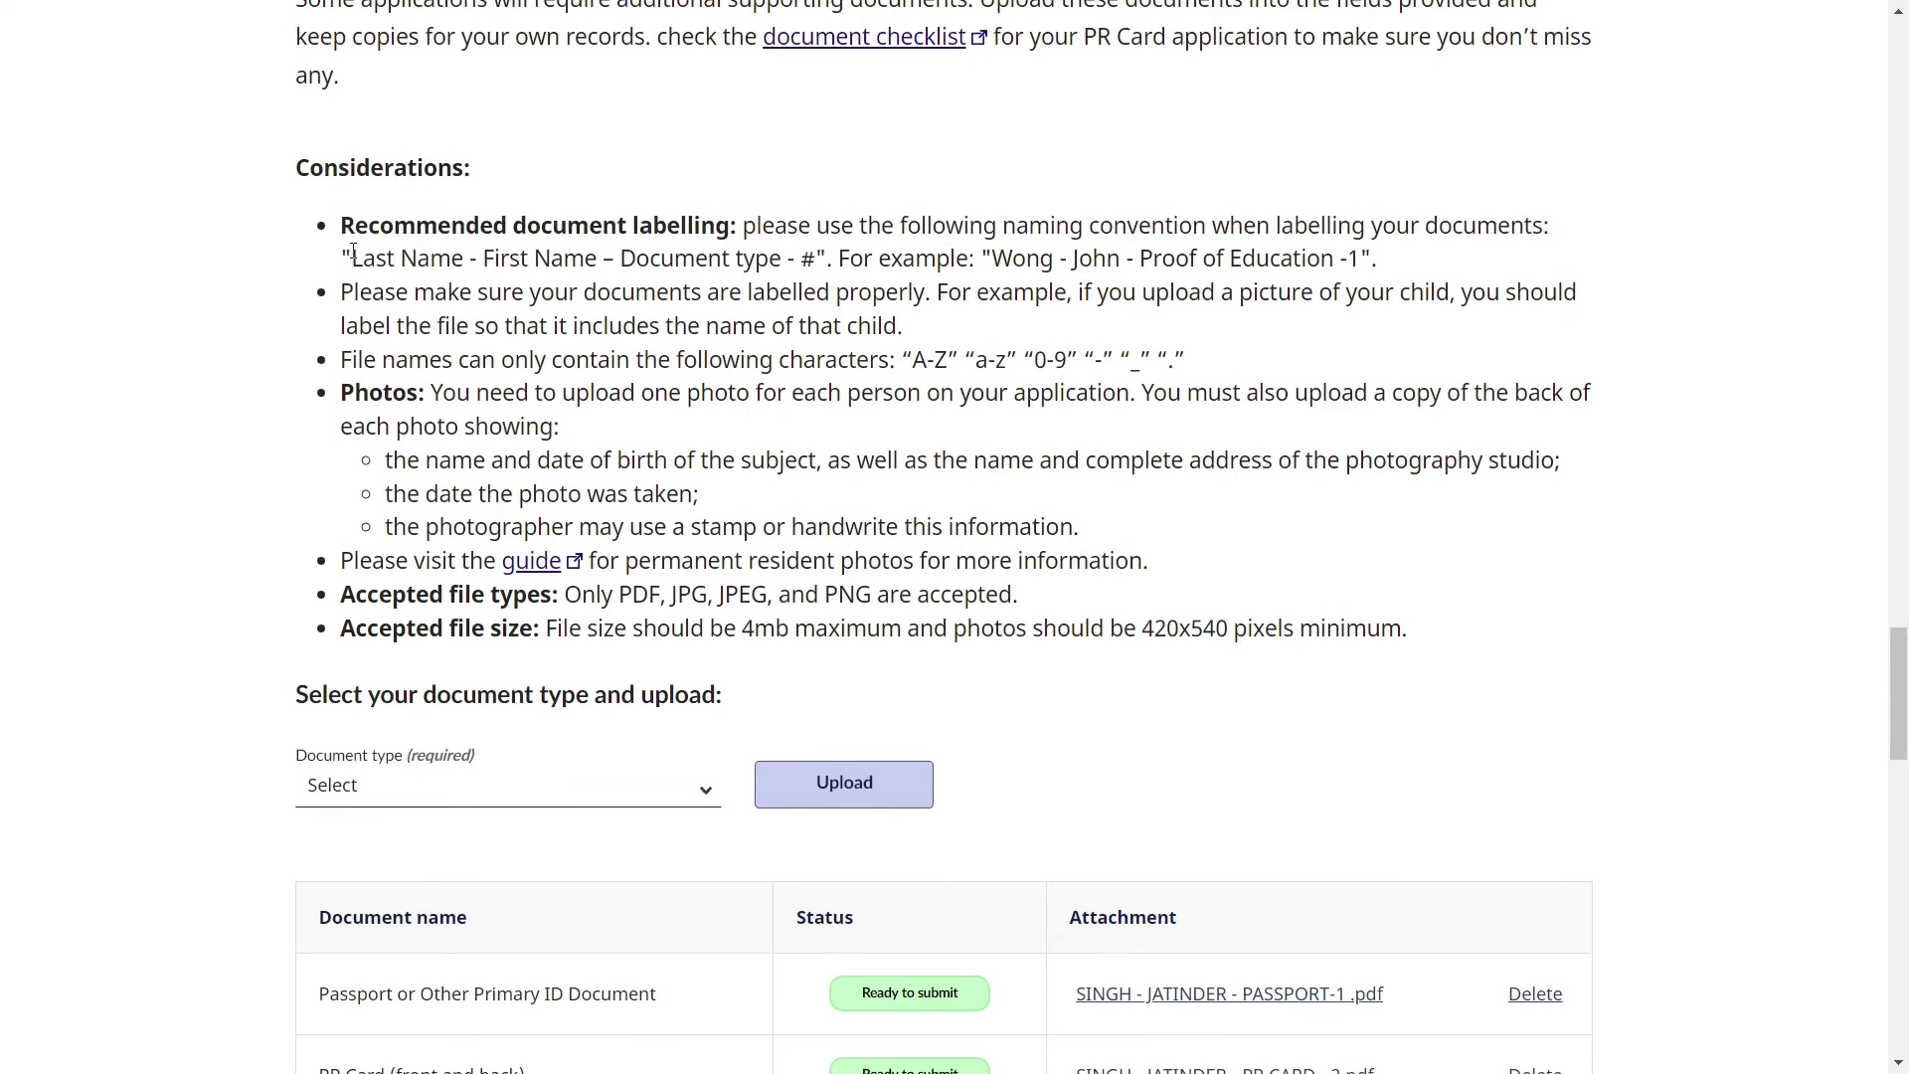
{"action": "left_click_drag", "start_coordinate": [353, 255], "coordinate": [816, 261]}
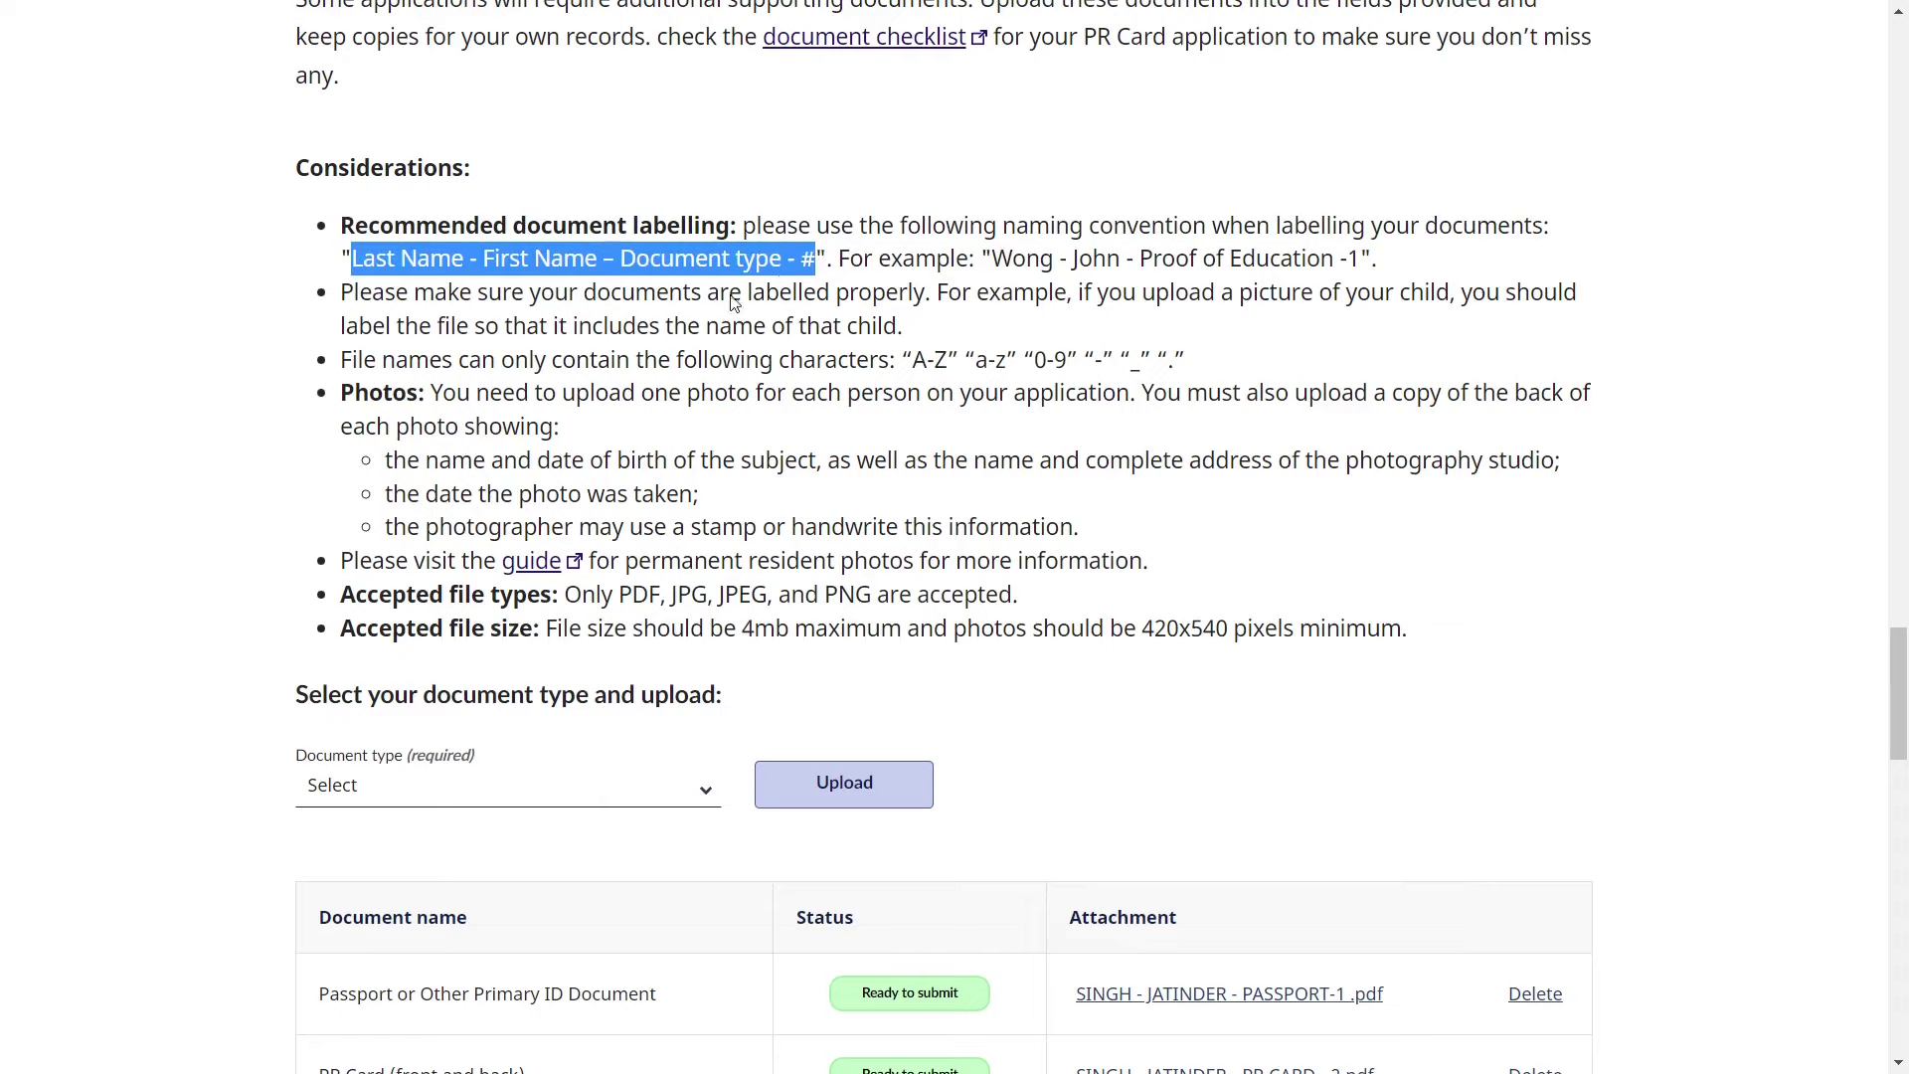
{"action": "scroll", "coordinate": [596, 915], "scroll_direction": "down", "scroll_amount": 1}
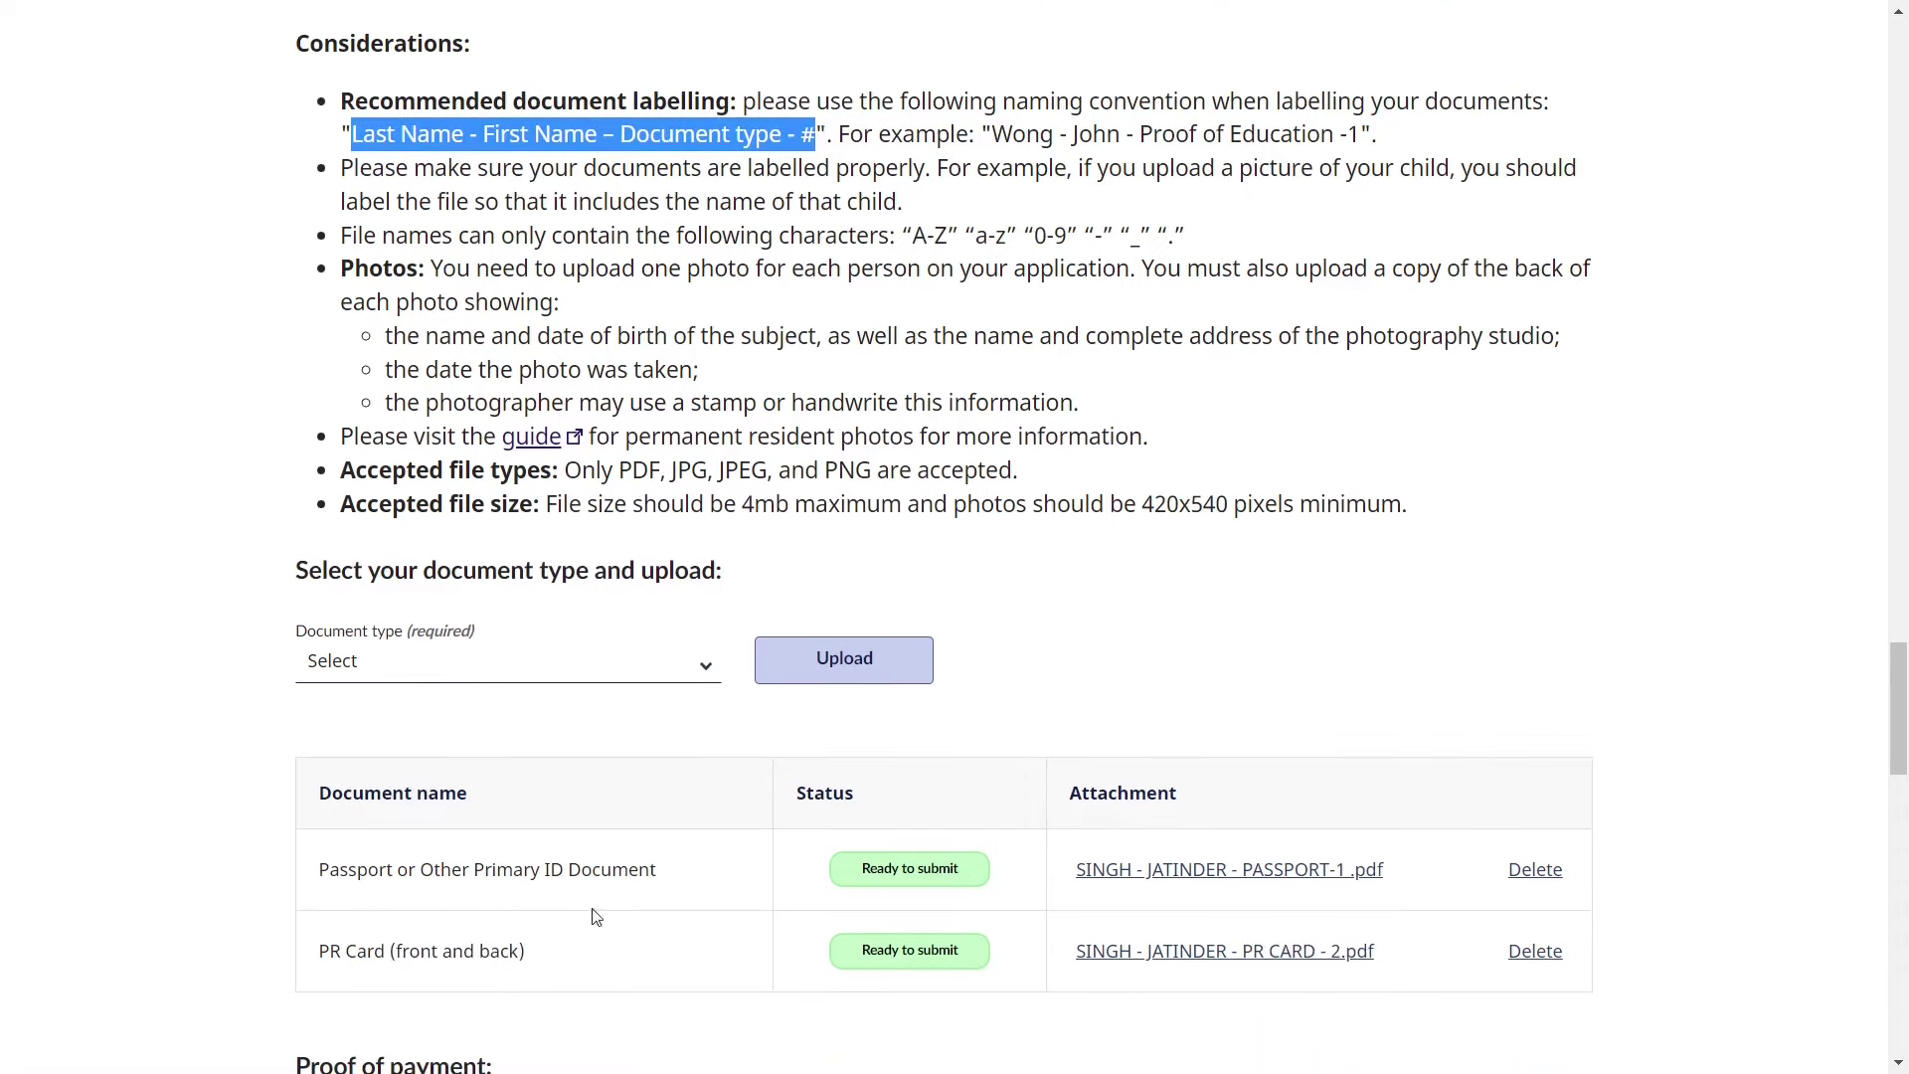
{"action": "left_click", "coordinate": [921, 493]}
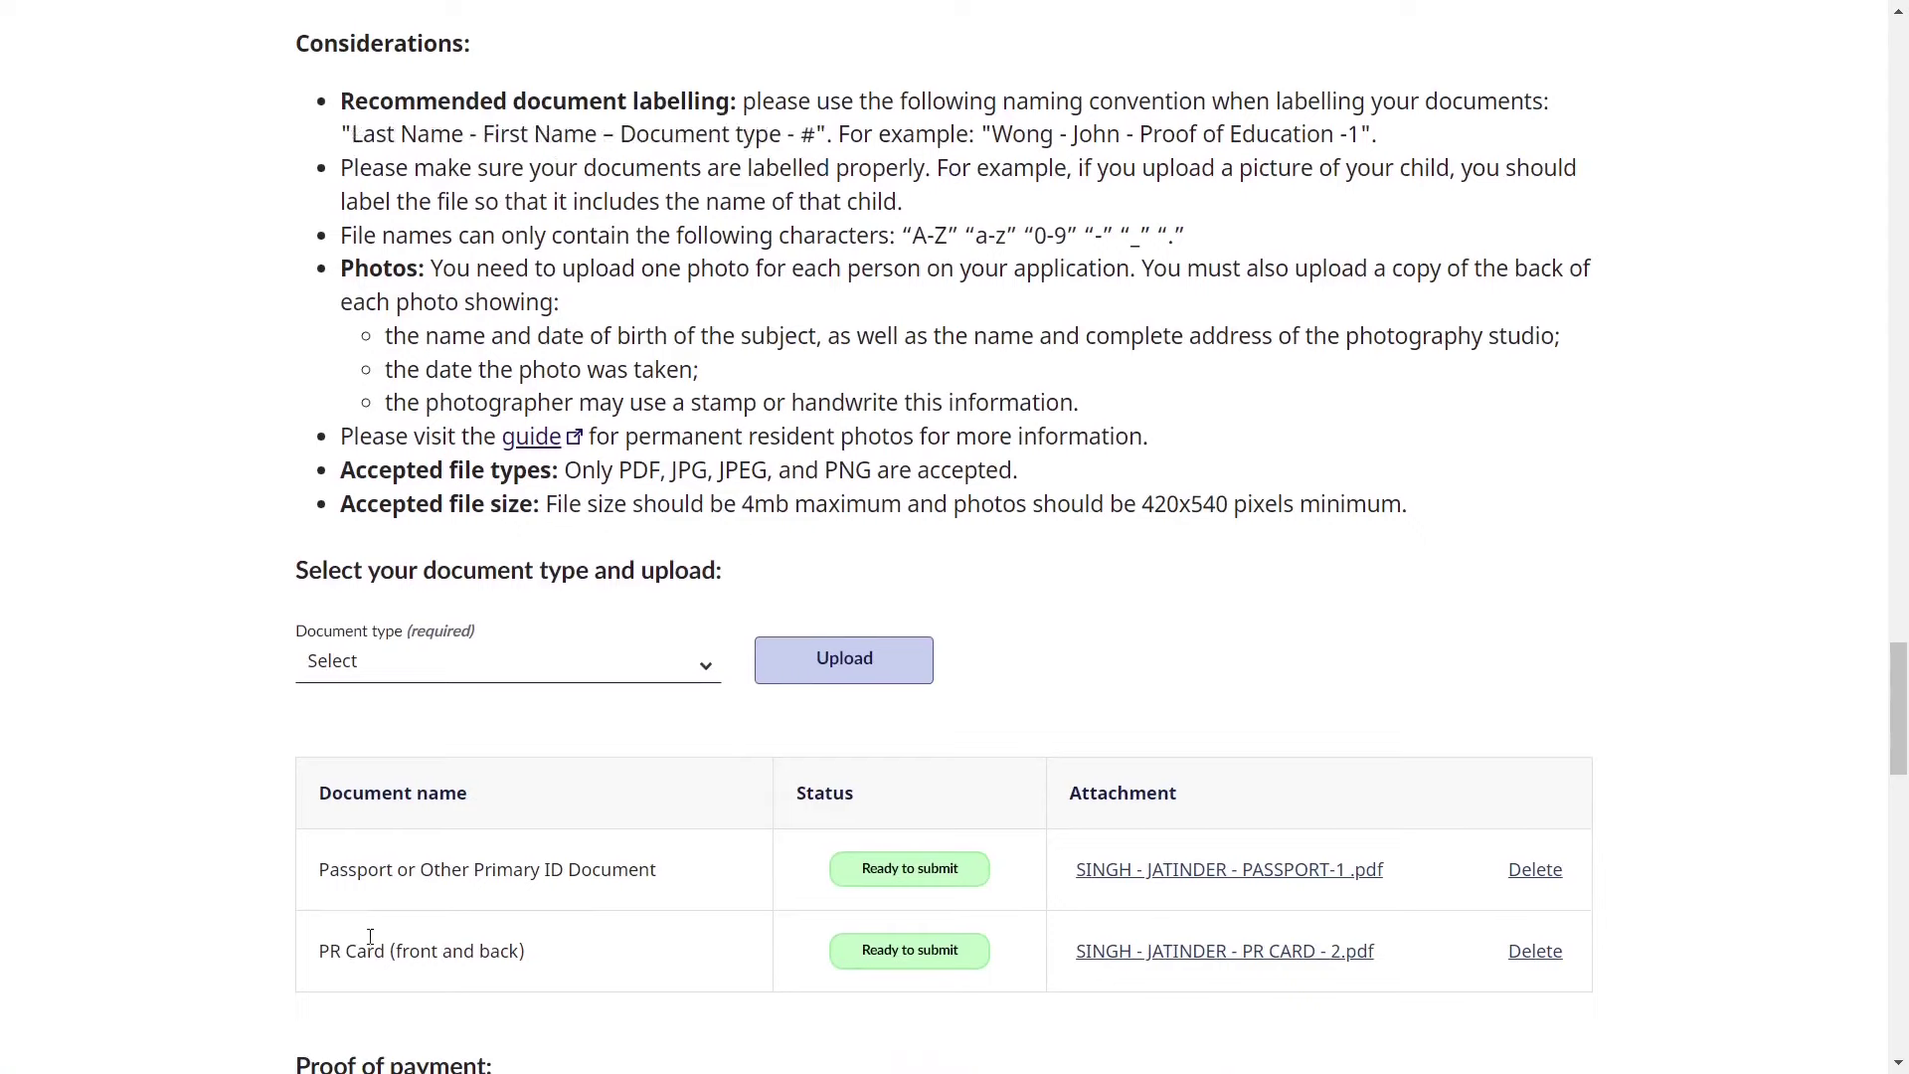
{"action": "left_click_drag", "start_coordinate": [319, 871], "coordinate": [653, 872]}
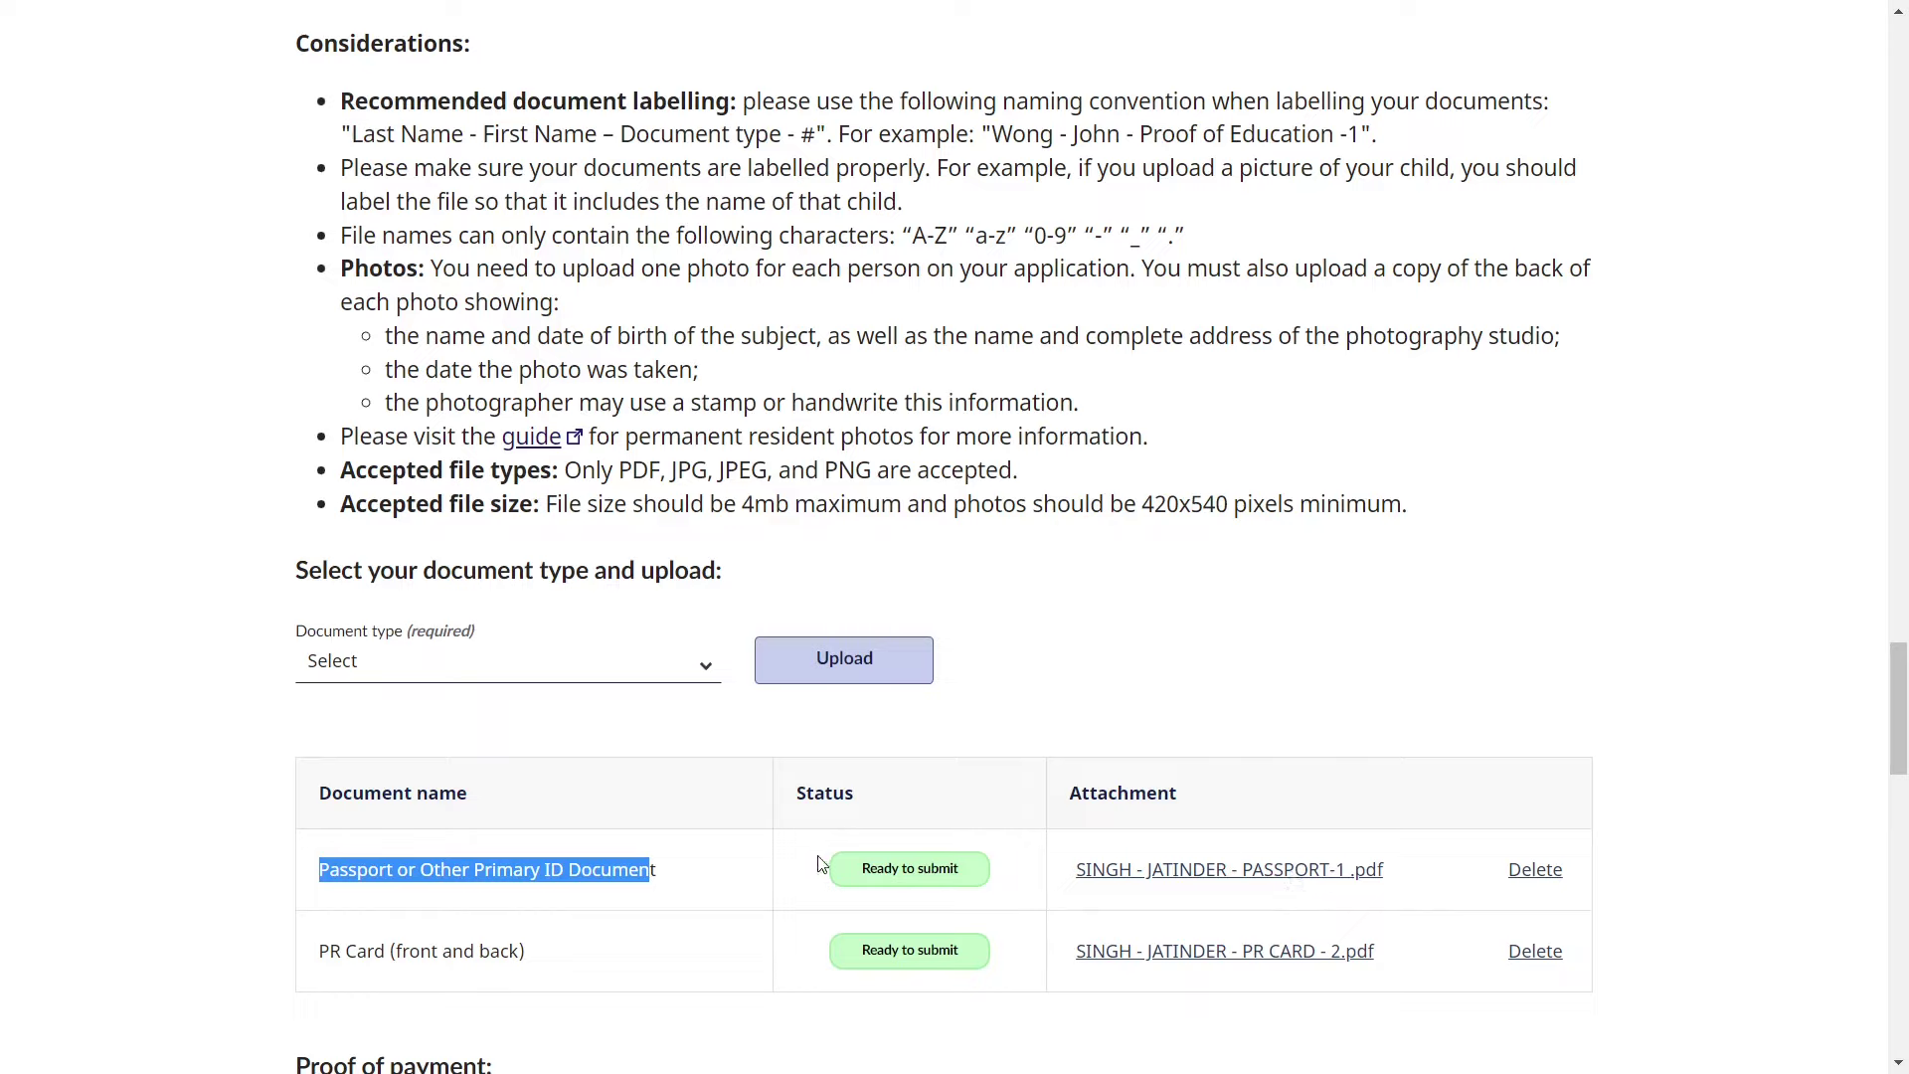
{"action": "triple_click", "coordinate": [463, 957]}
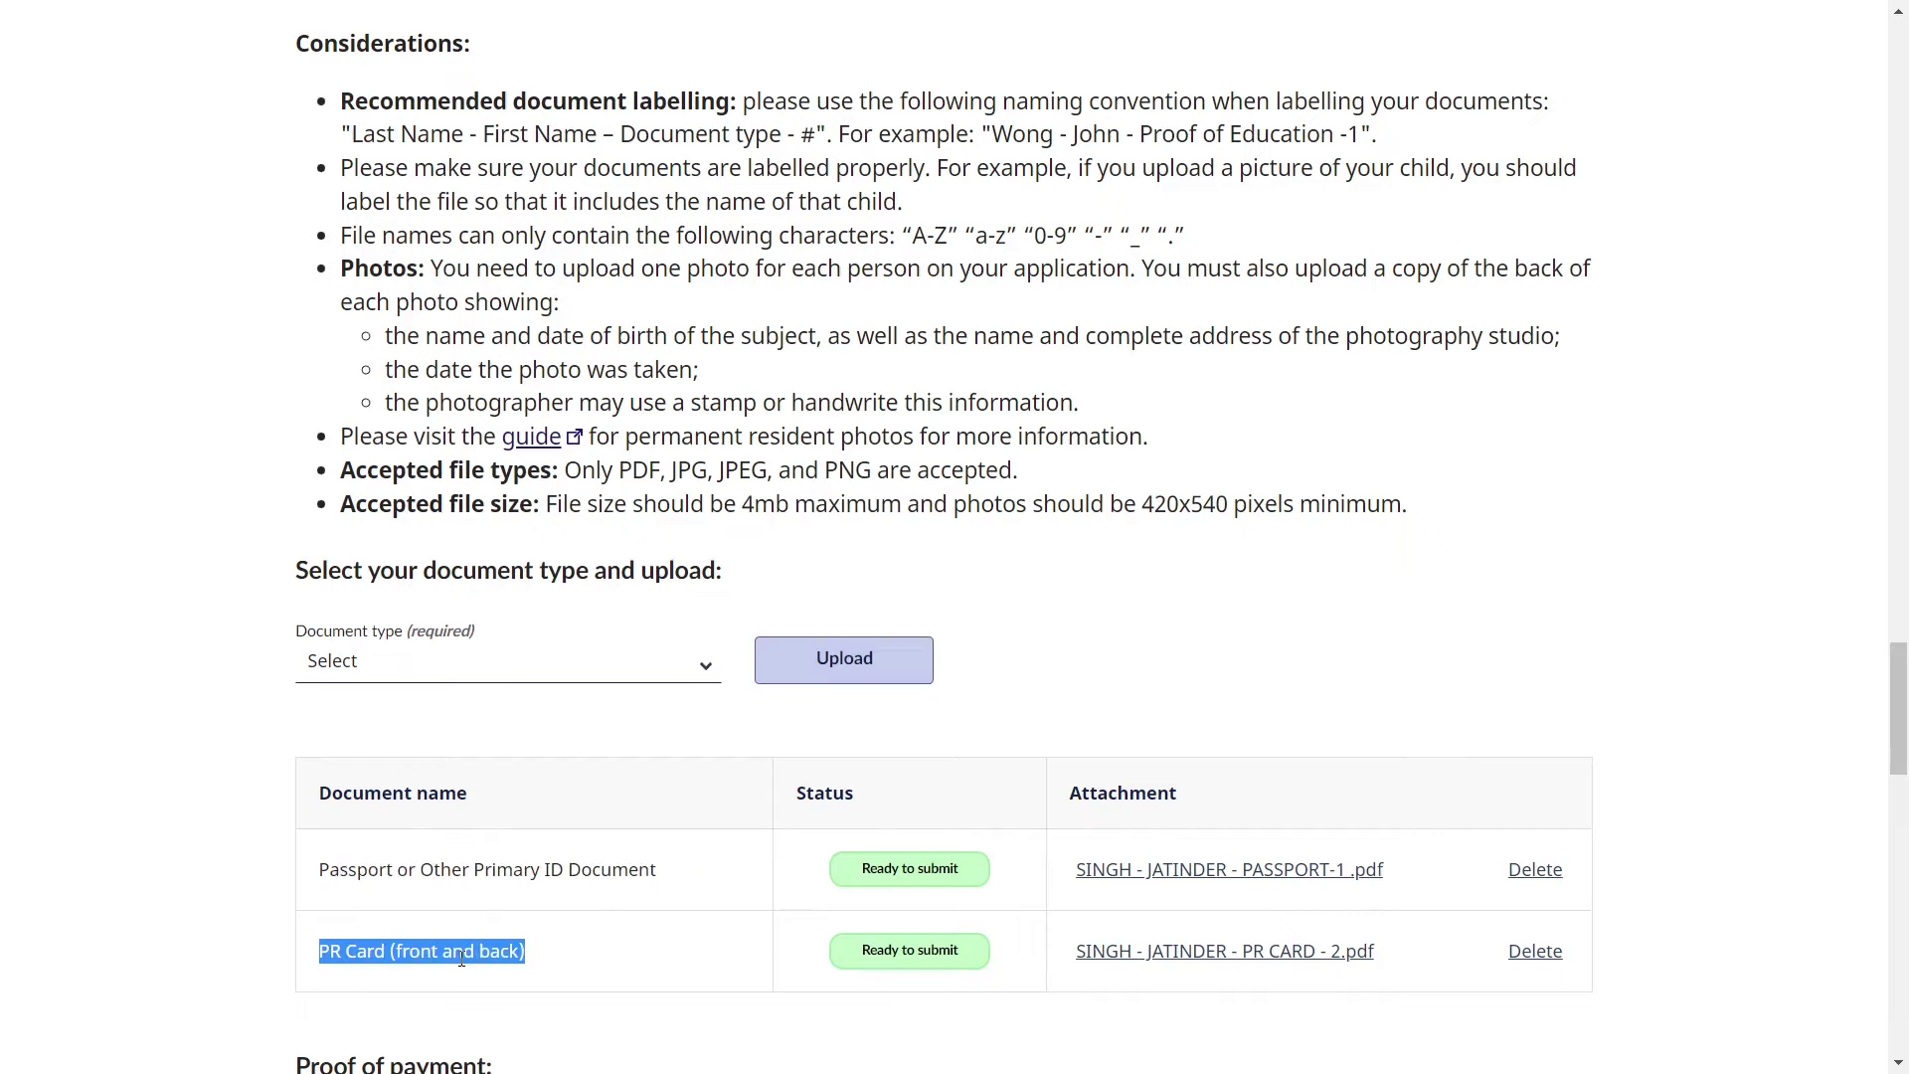
{"action": "scroll", "coordinate": [462, 958], "scroll_direction": "down", "scroll_amount": 1}
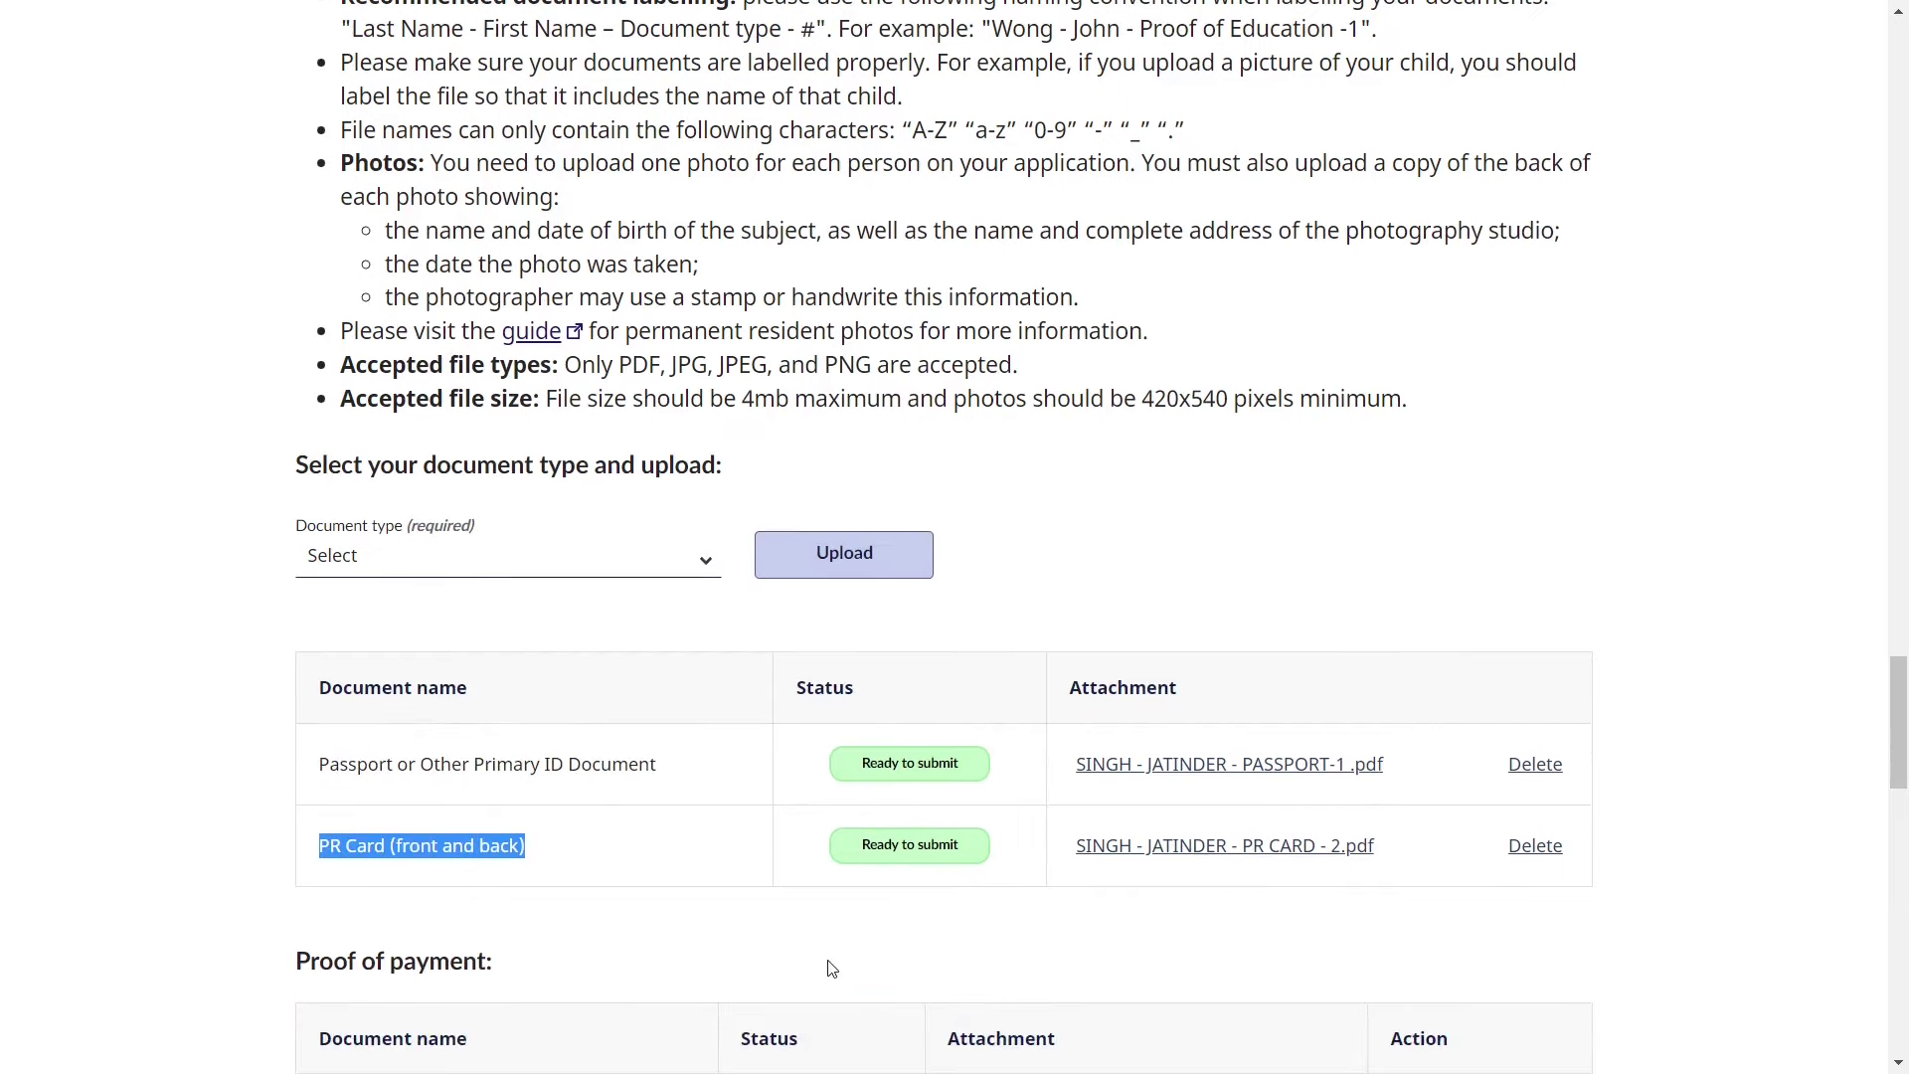
{"action": "scroll", "coordinate": [1040, 911], "scroll_direction": "up", "scroll_amount": 1}
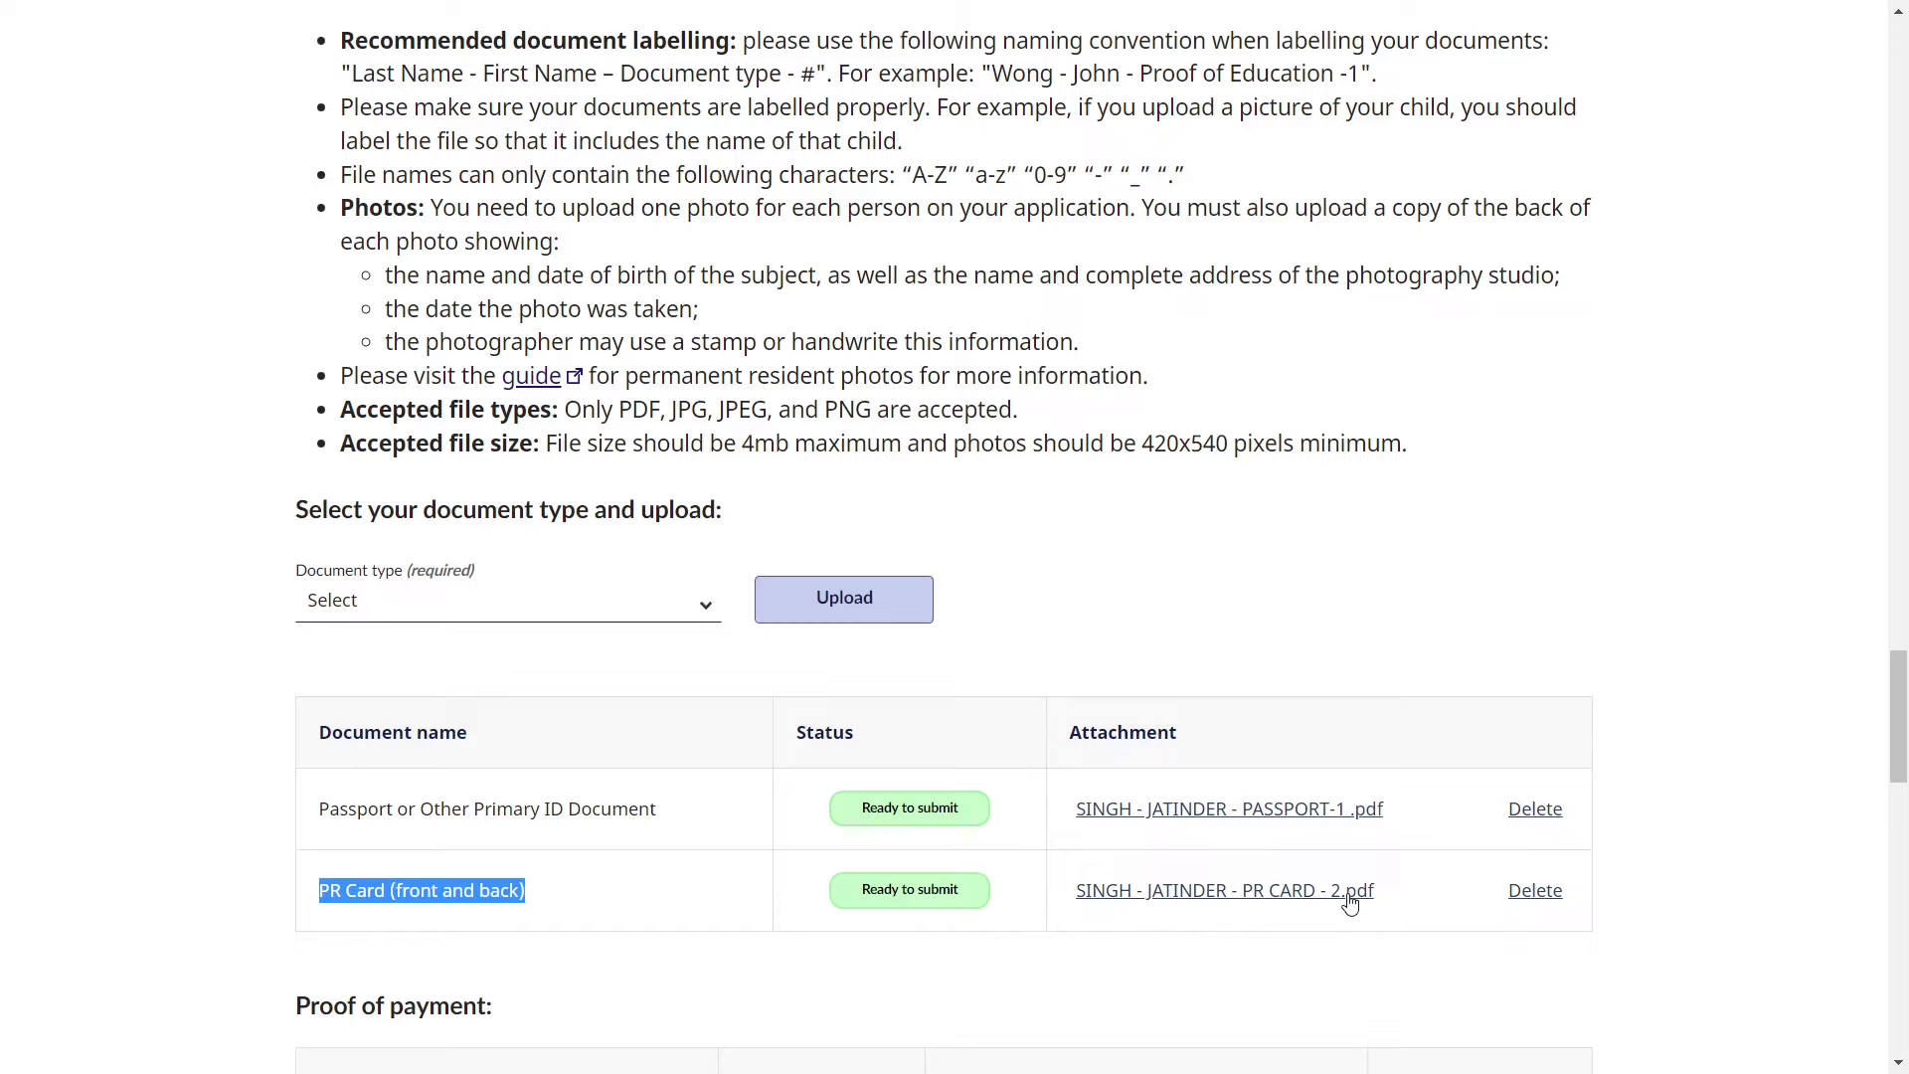
{"action": "left_click", "coordinate": [1277, 597]}
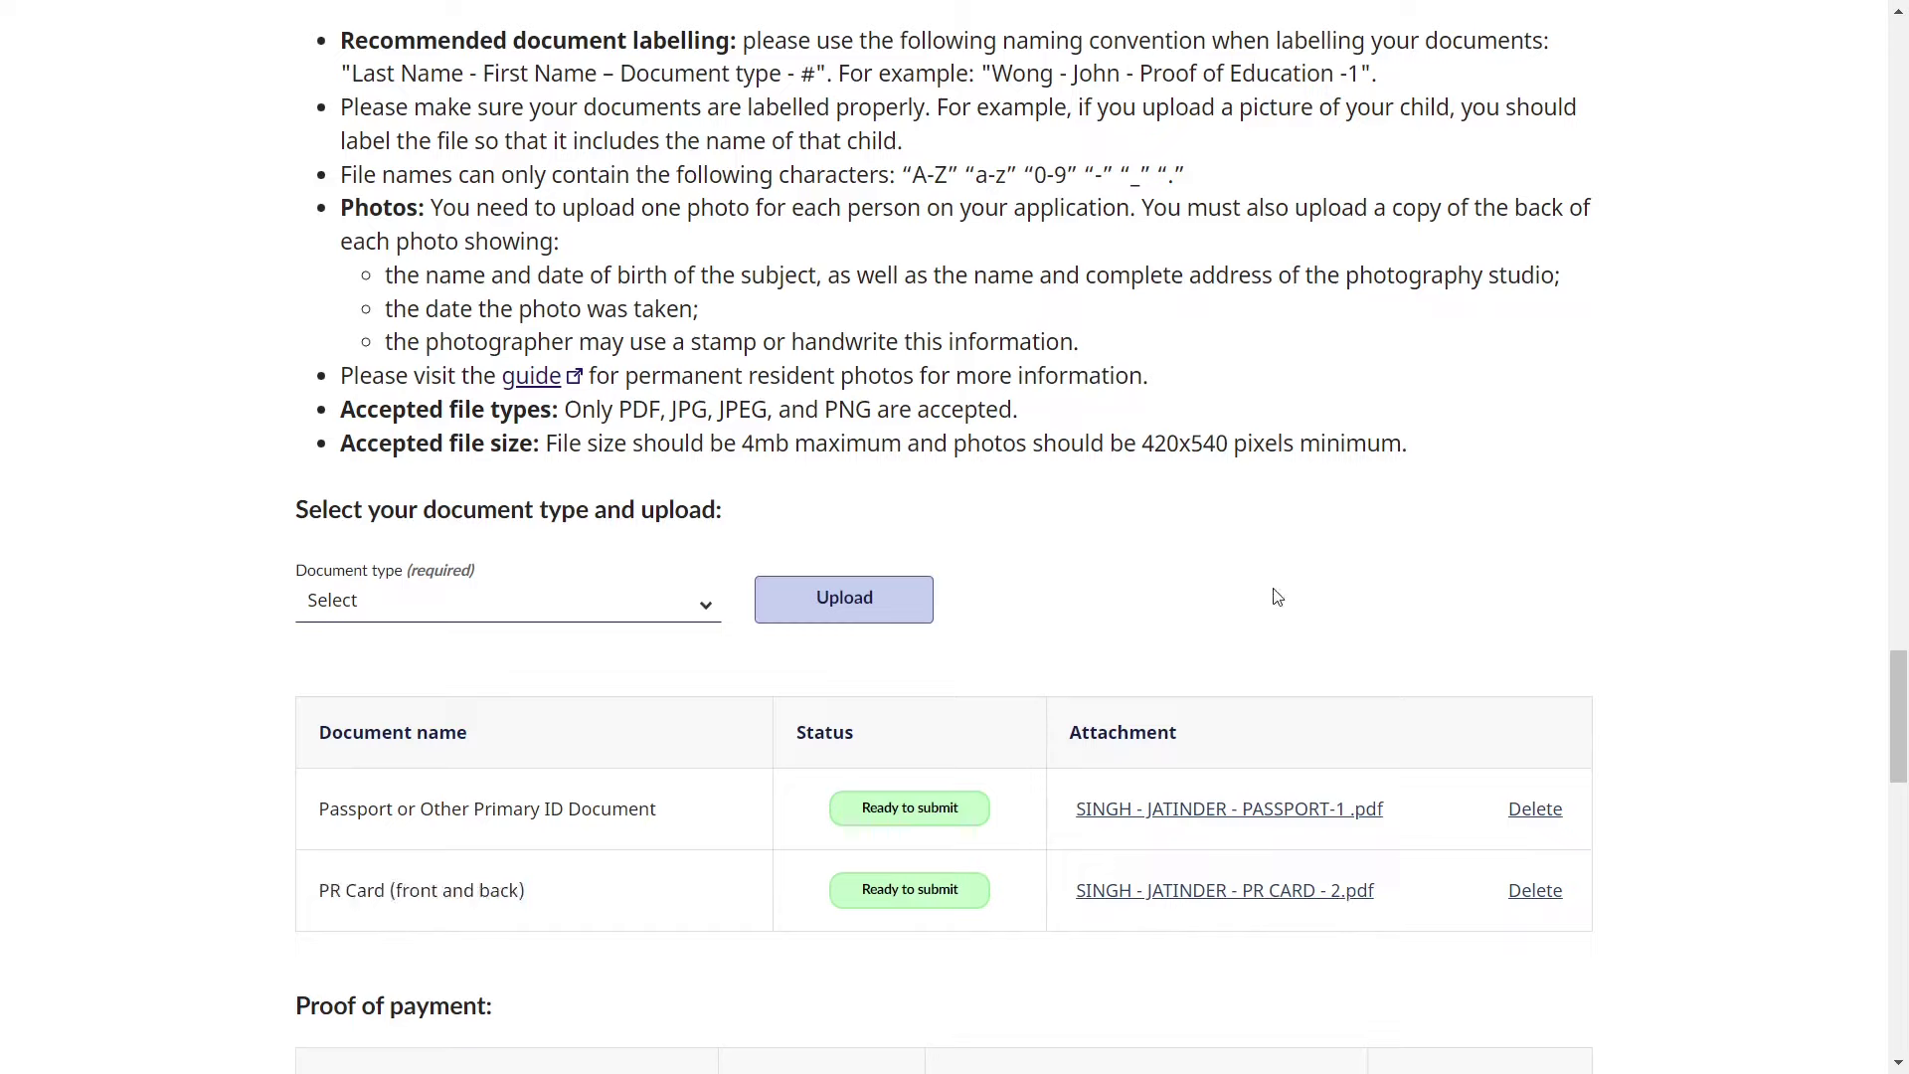
- Set the upload document type to PR Card (front and back), replacing an initial Passport pick
{"action": "left_click", "coordinate": [652, 614]}
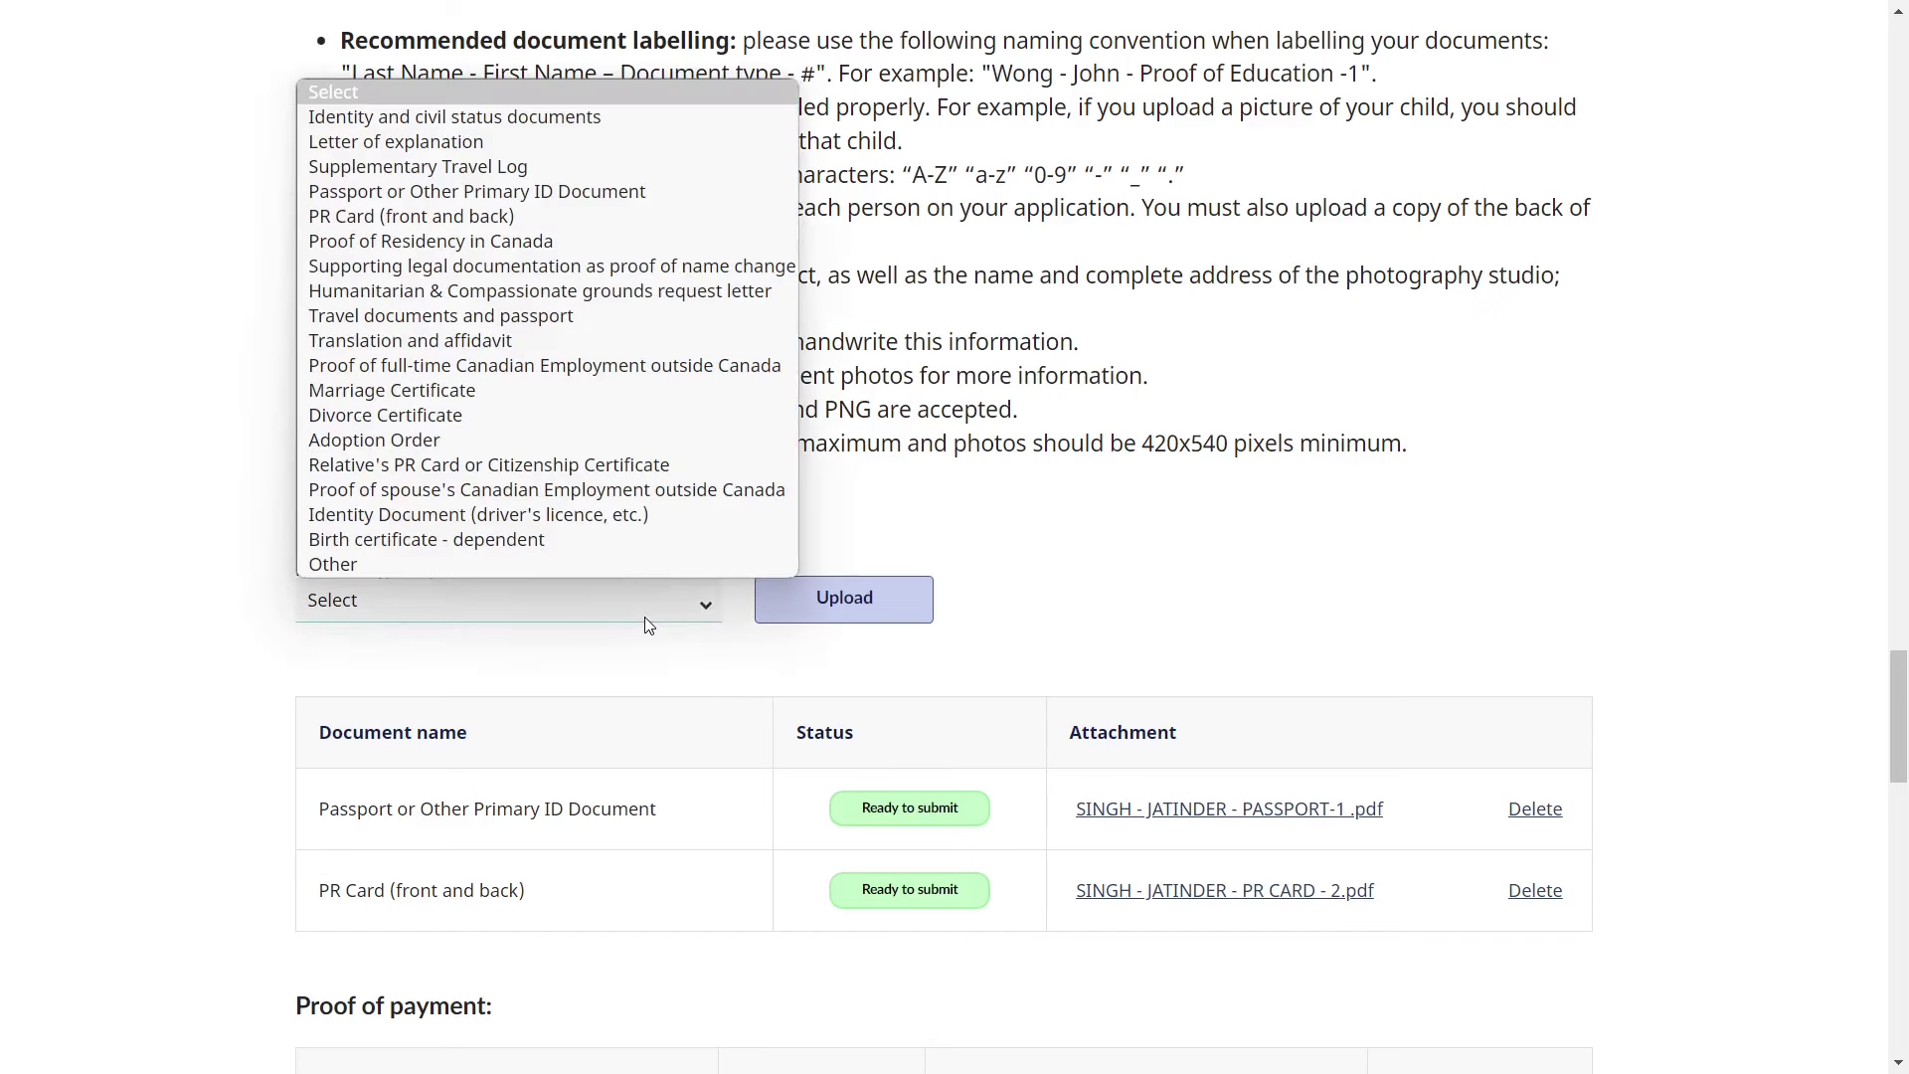
{"action": "left_click", "coordinate": [447, 198]}
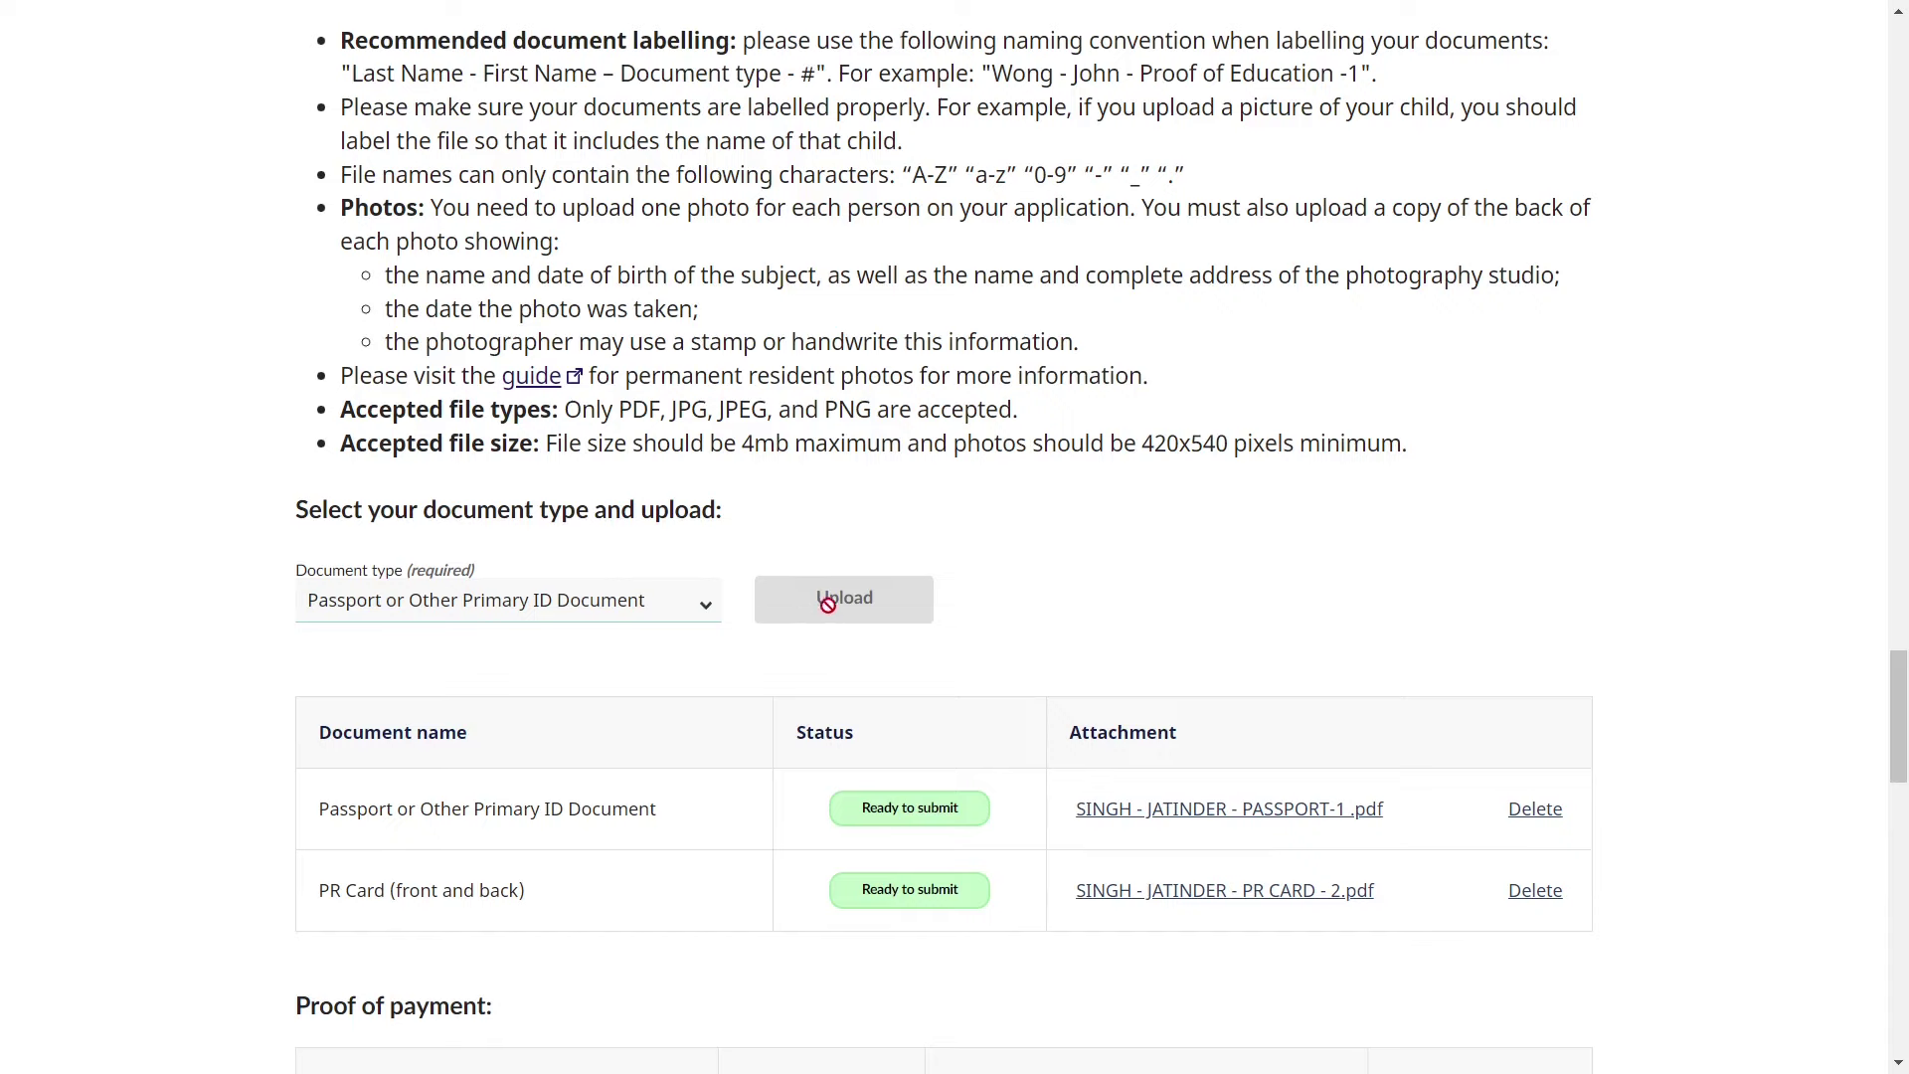
{"action": "left_click", "coordinate": [706, 610]}
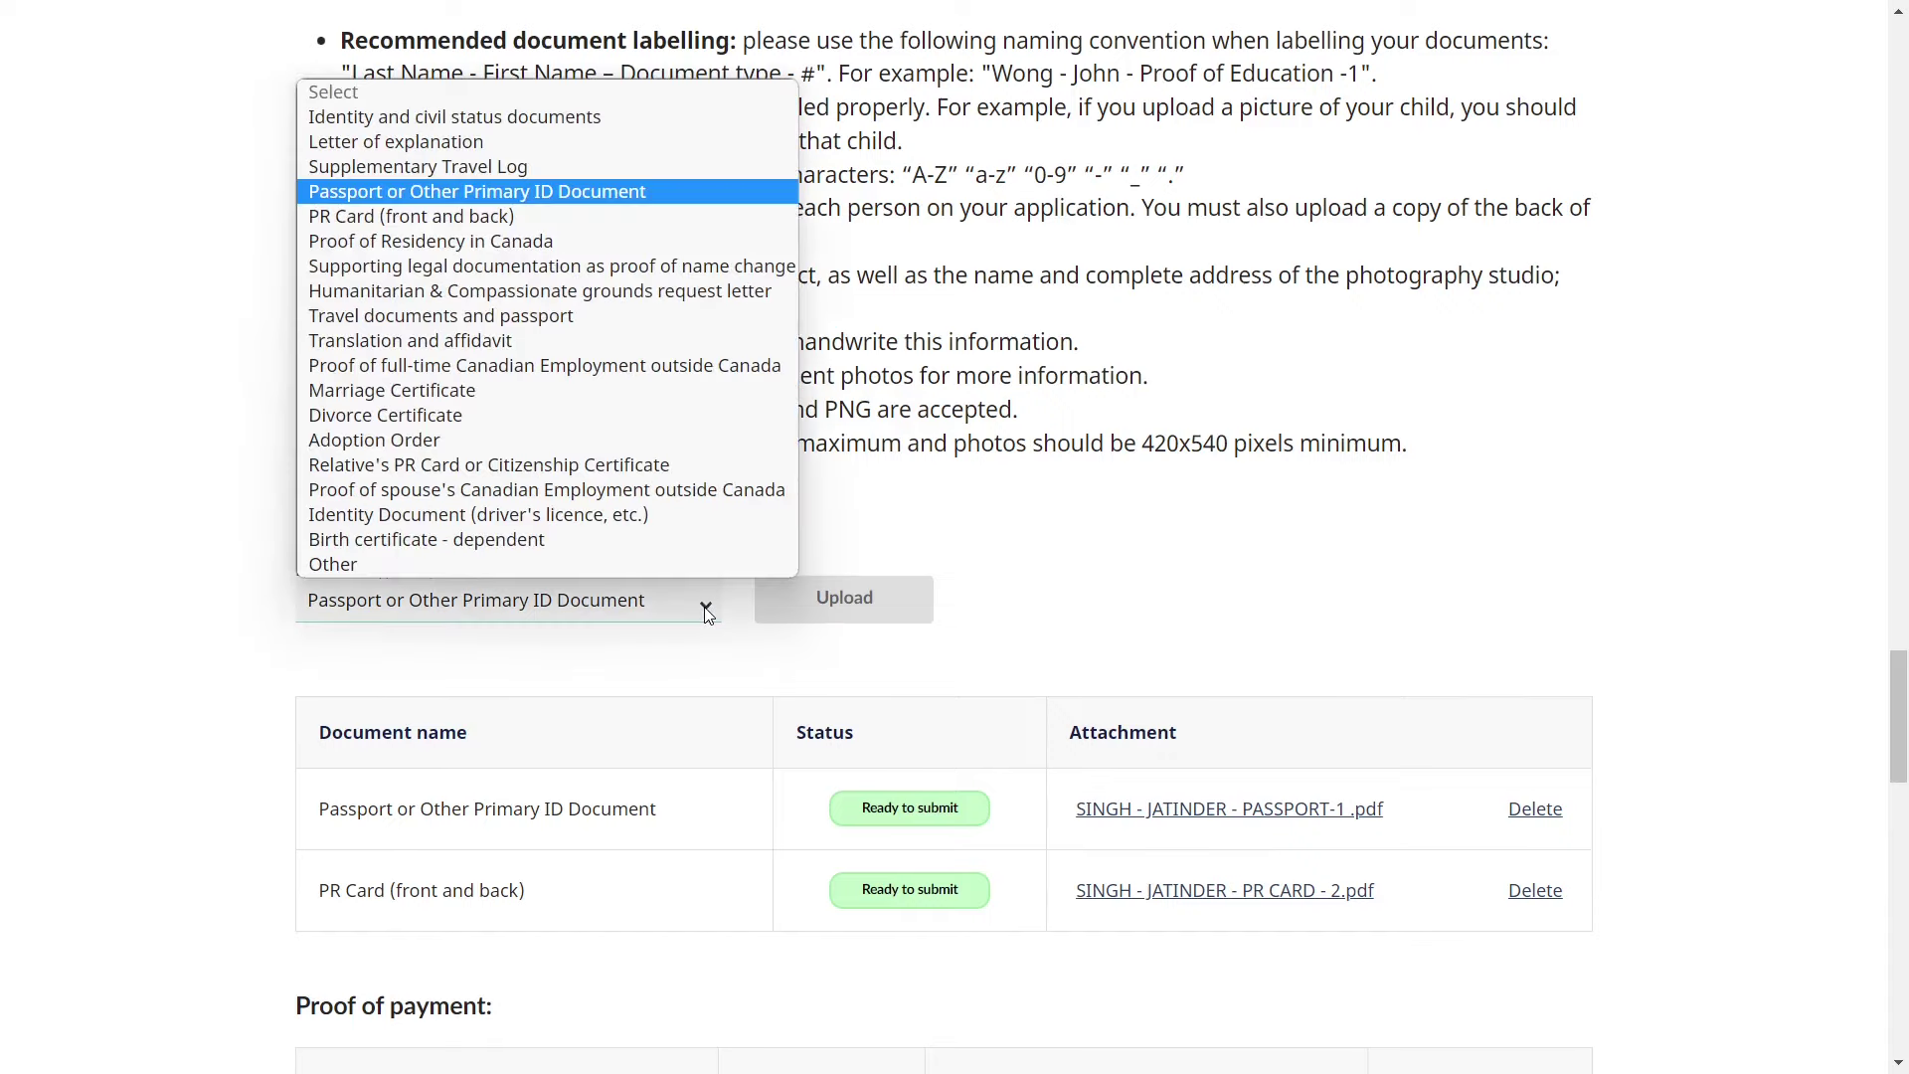
{"action": "left_click", "coordinate": [564, 218]}
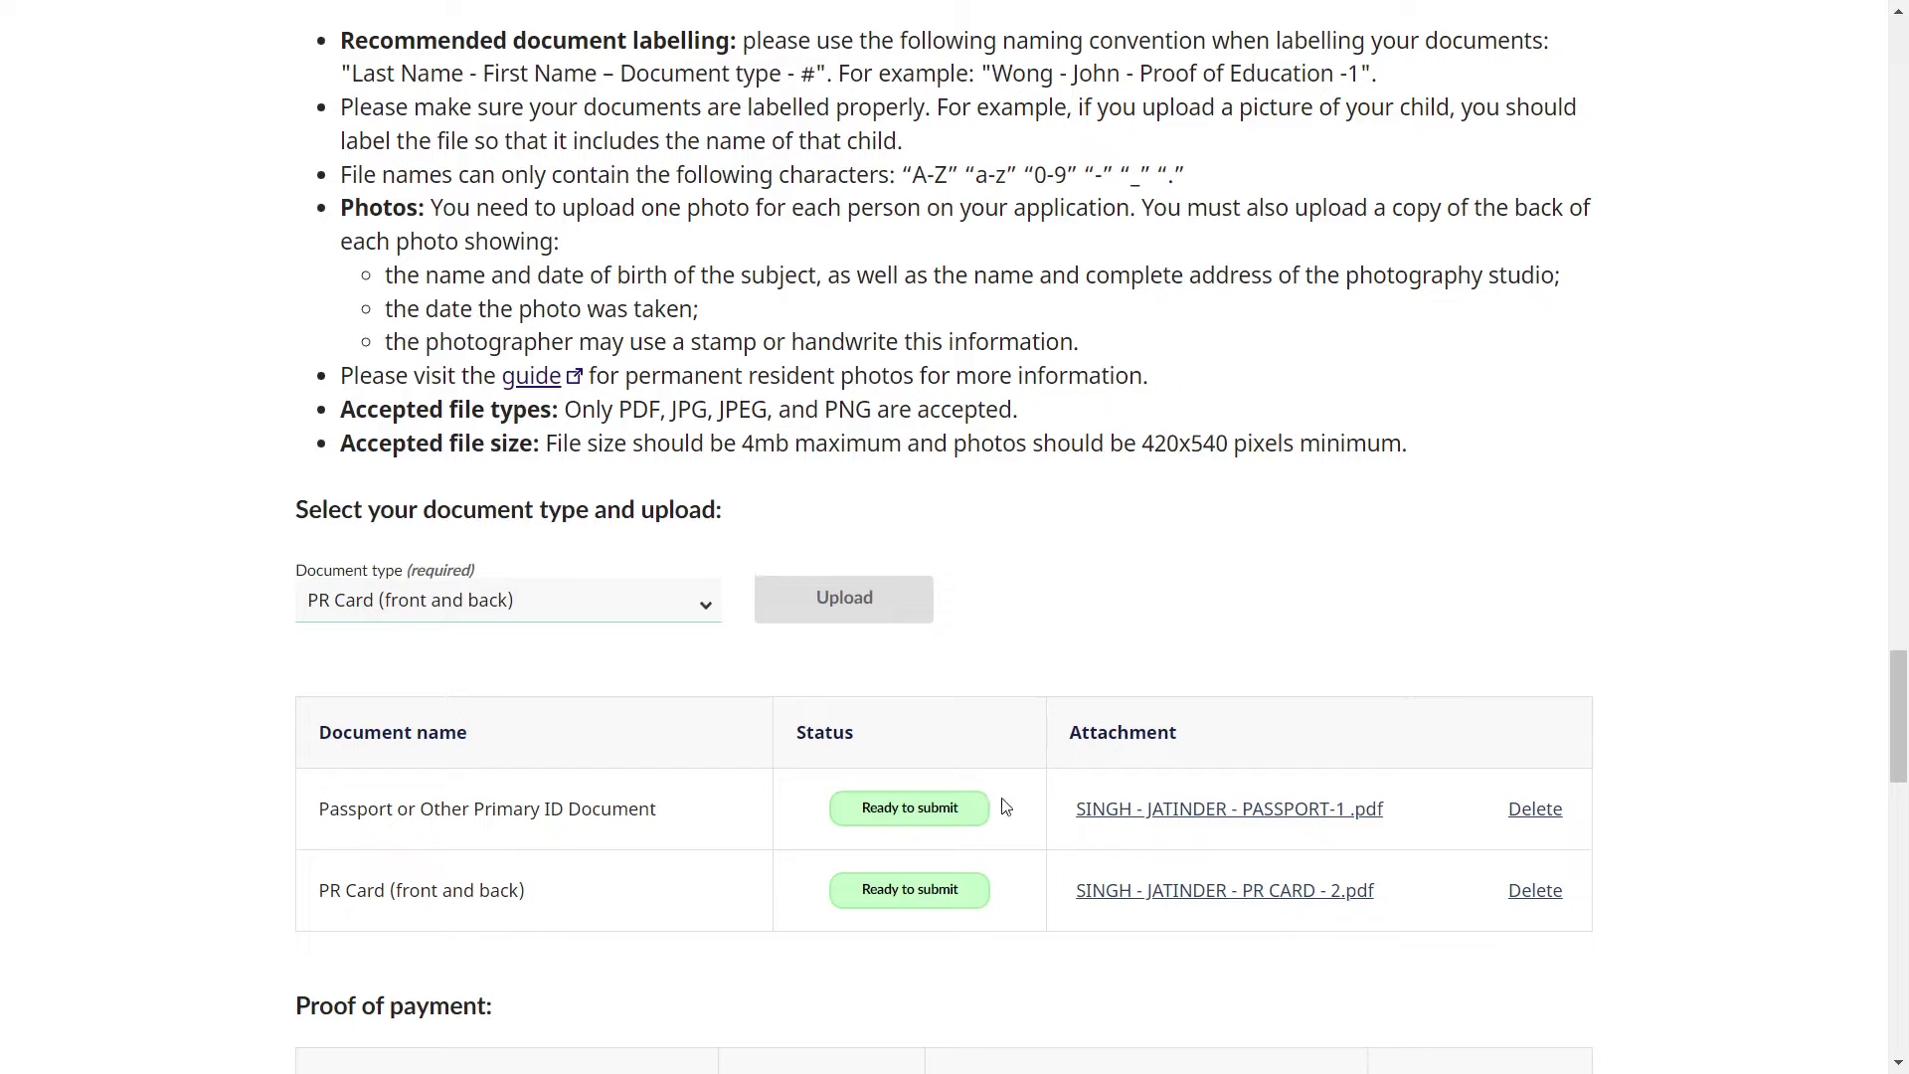
{"action": "scroll", "coordinate": [992, 772], "scroll_direction": "down", "scroll_amount": 1}
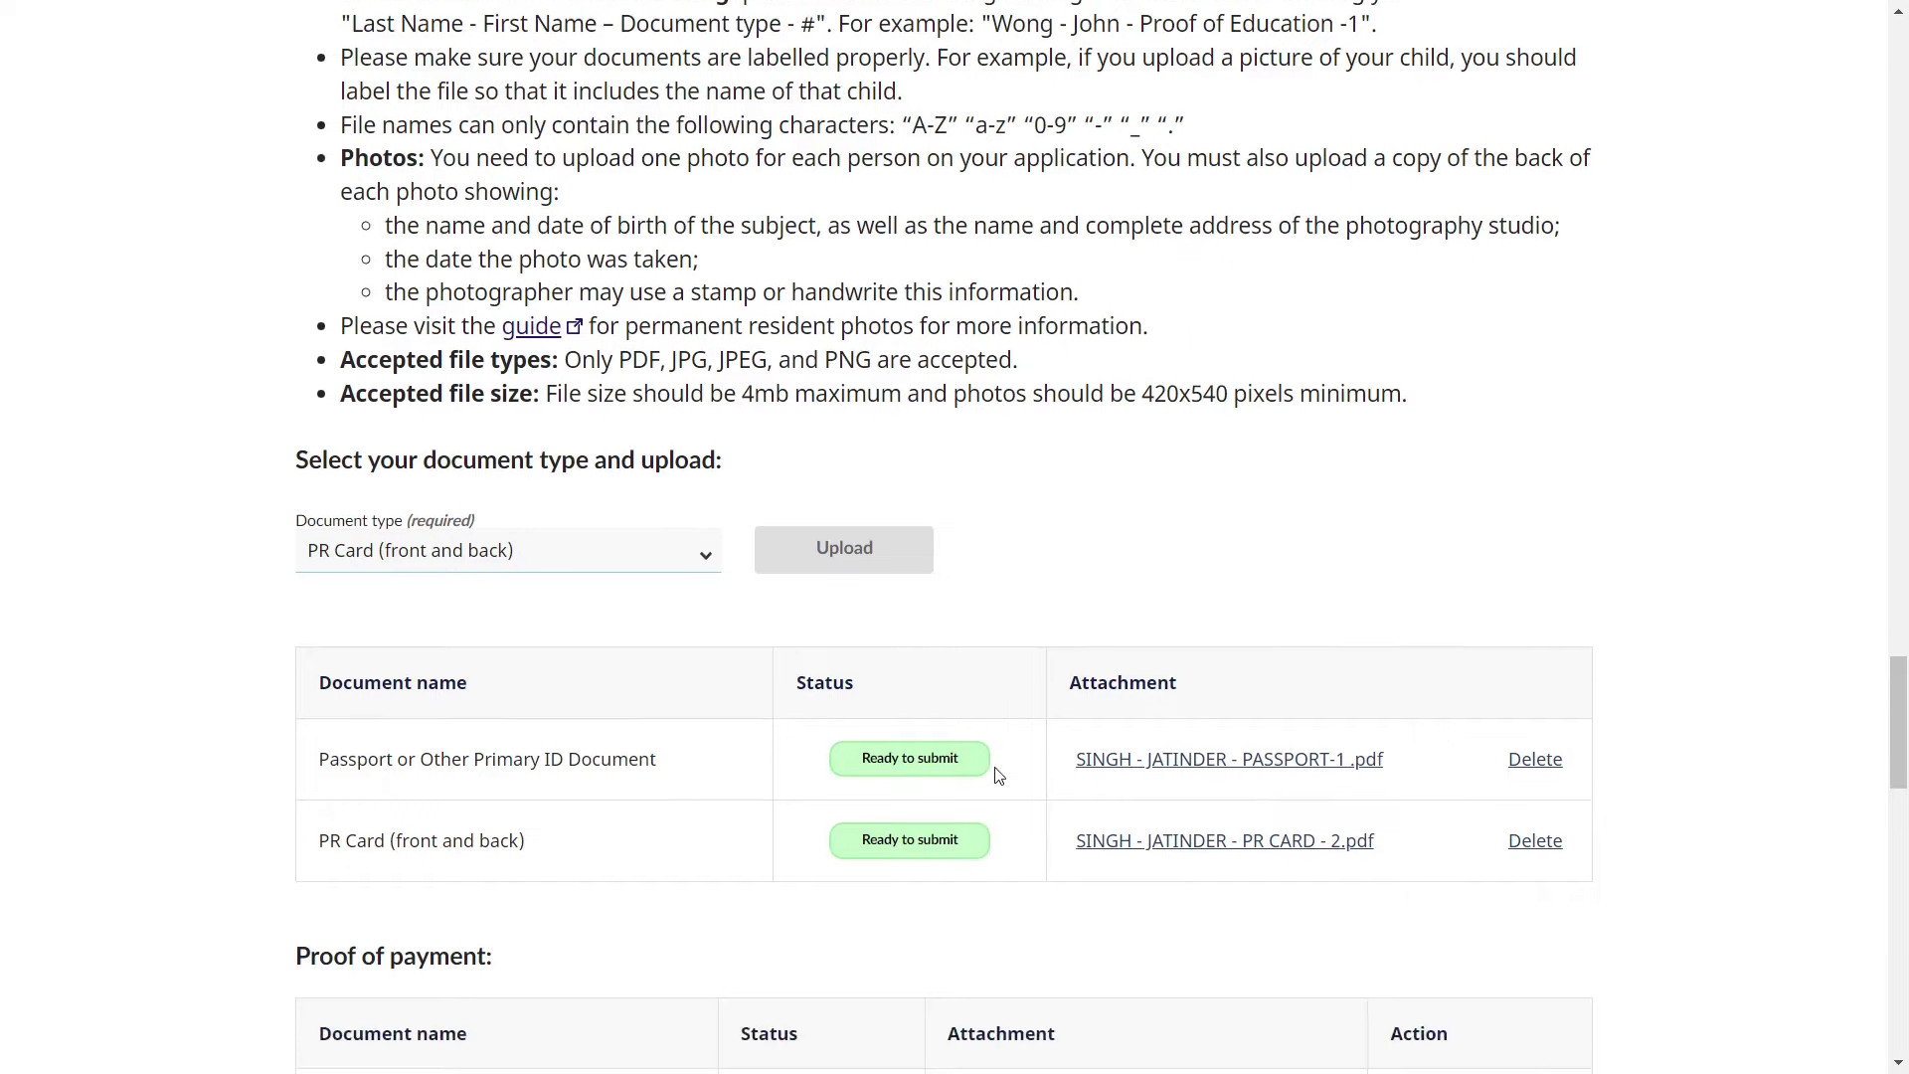
{"action": "scroll", "coordinate": [999, 776], "scroll_direction": "down", "scroll_amount": 1}
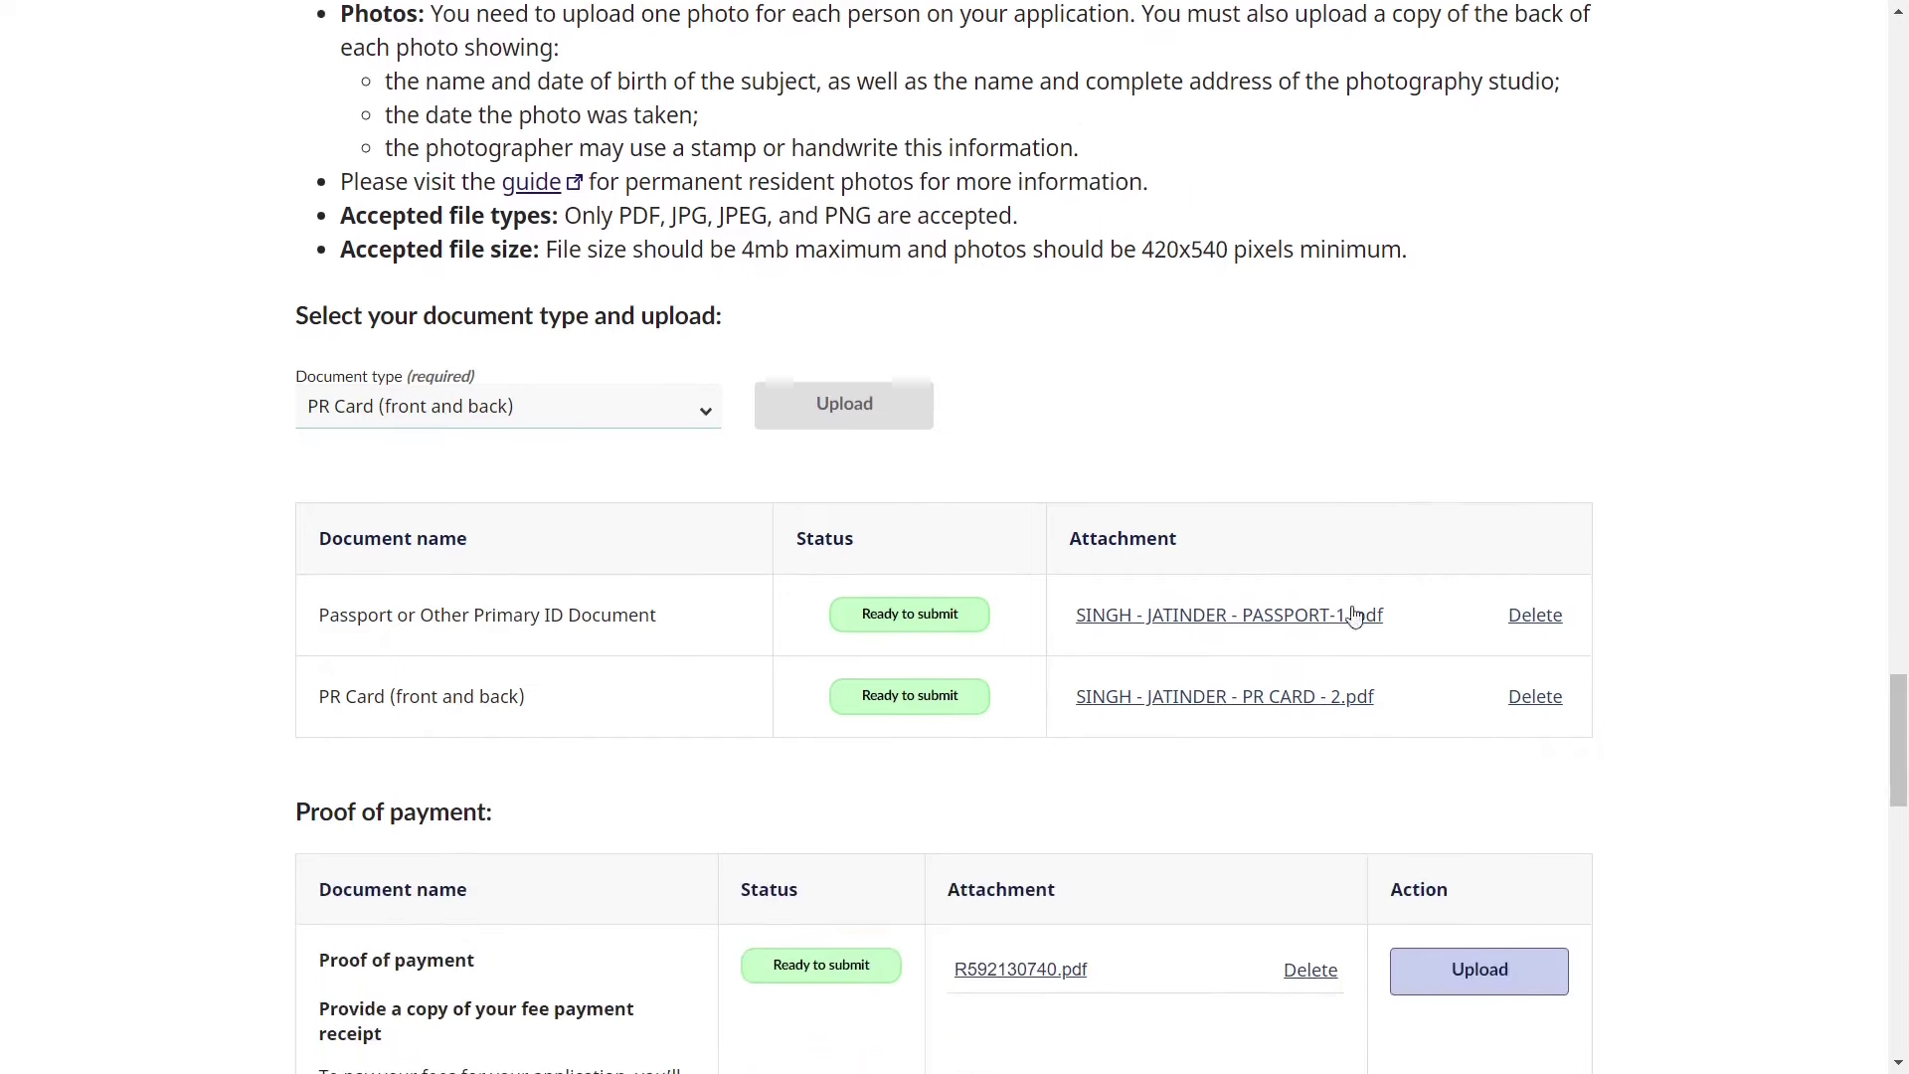
{"action": "scroll", "coordinate": [1231, 651], "scroll_direction": "down", "scroll_amount": 6}
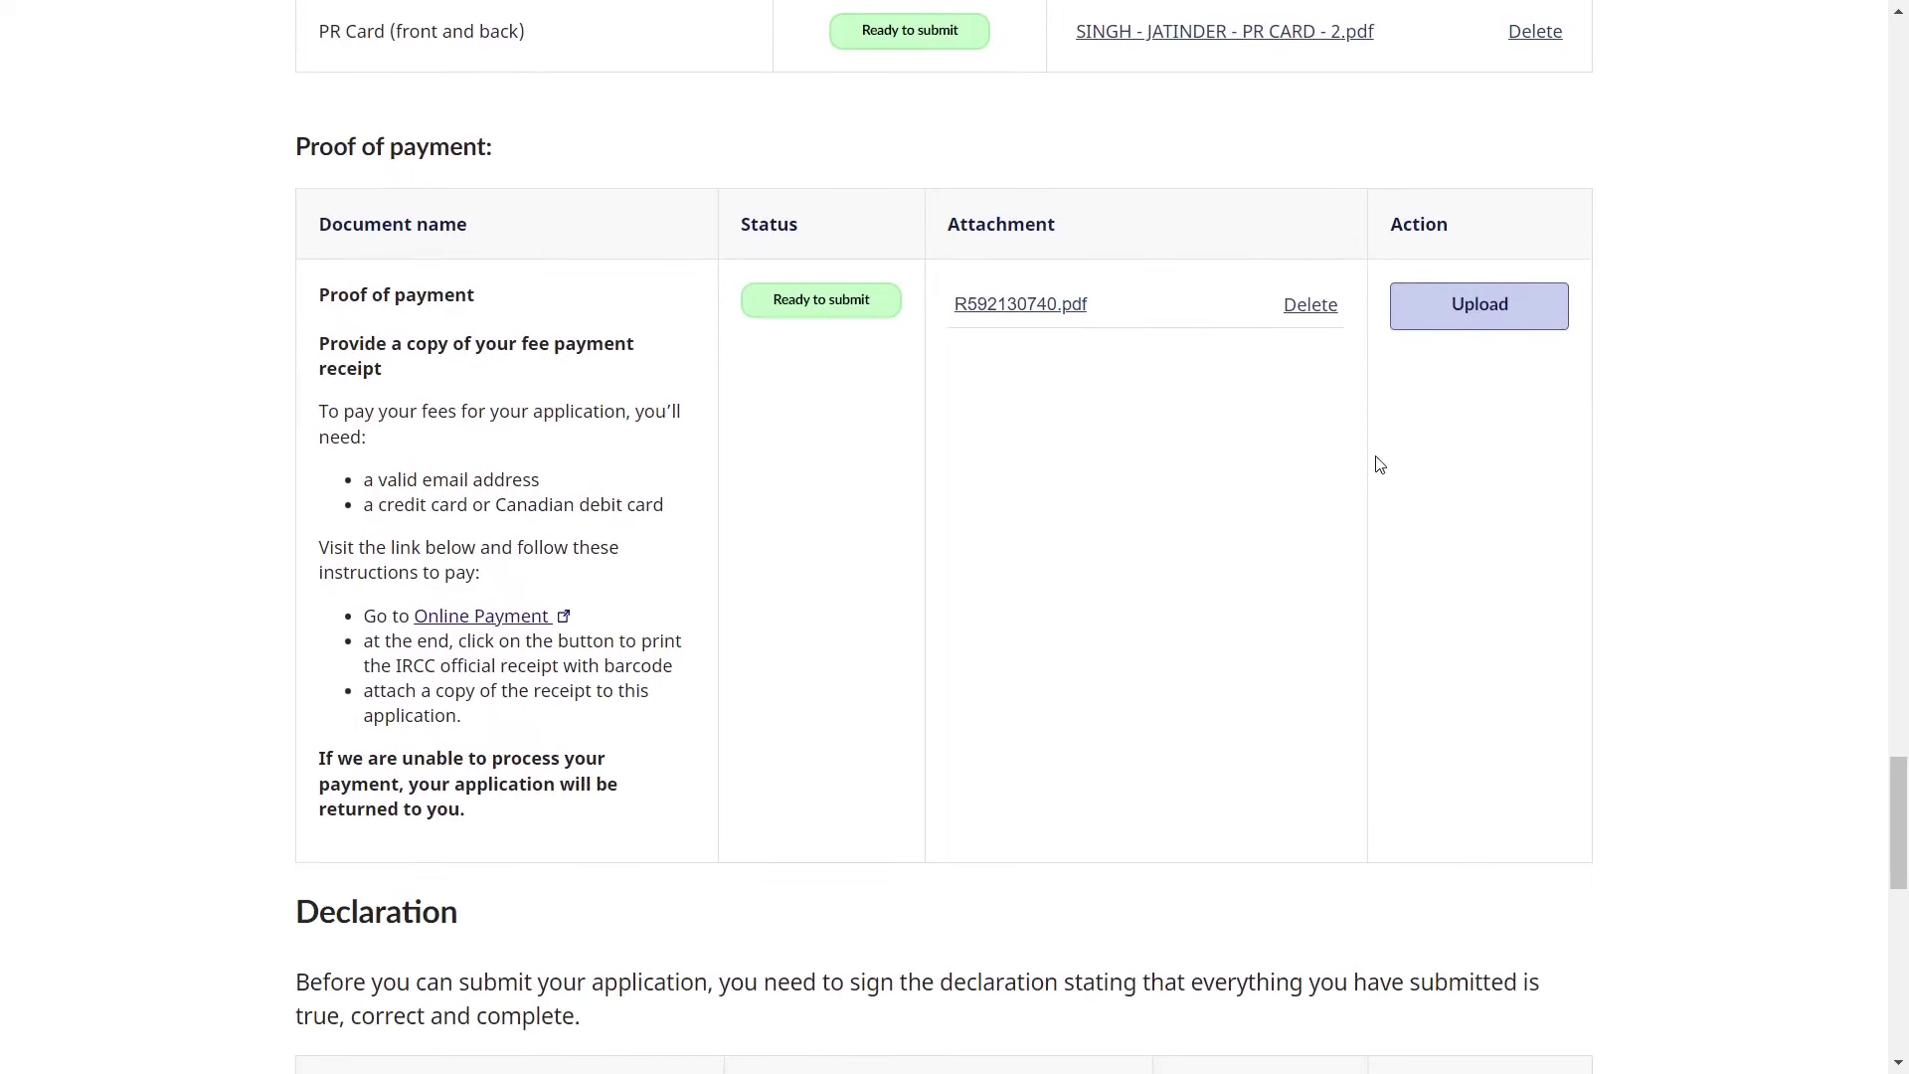
{"action": "left_click", "coordinate": [1470, 326]}
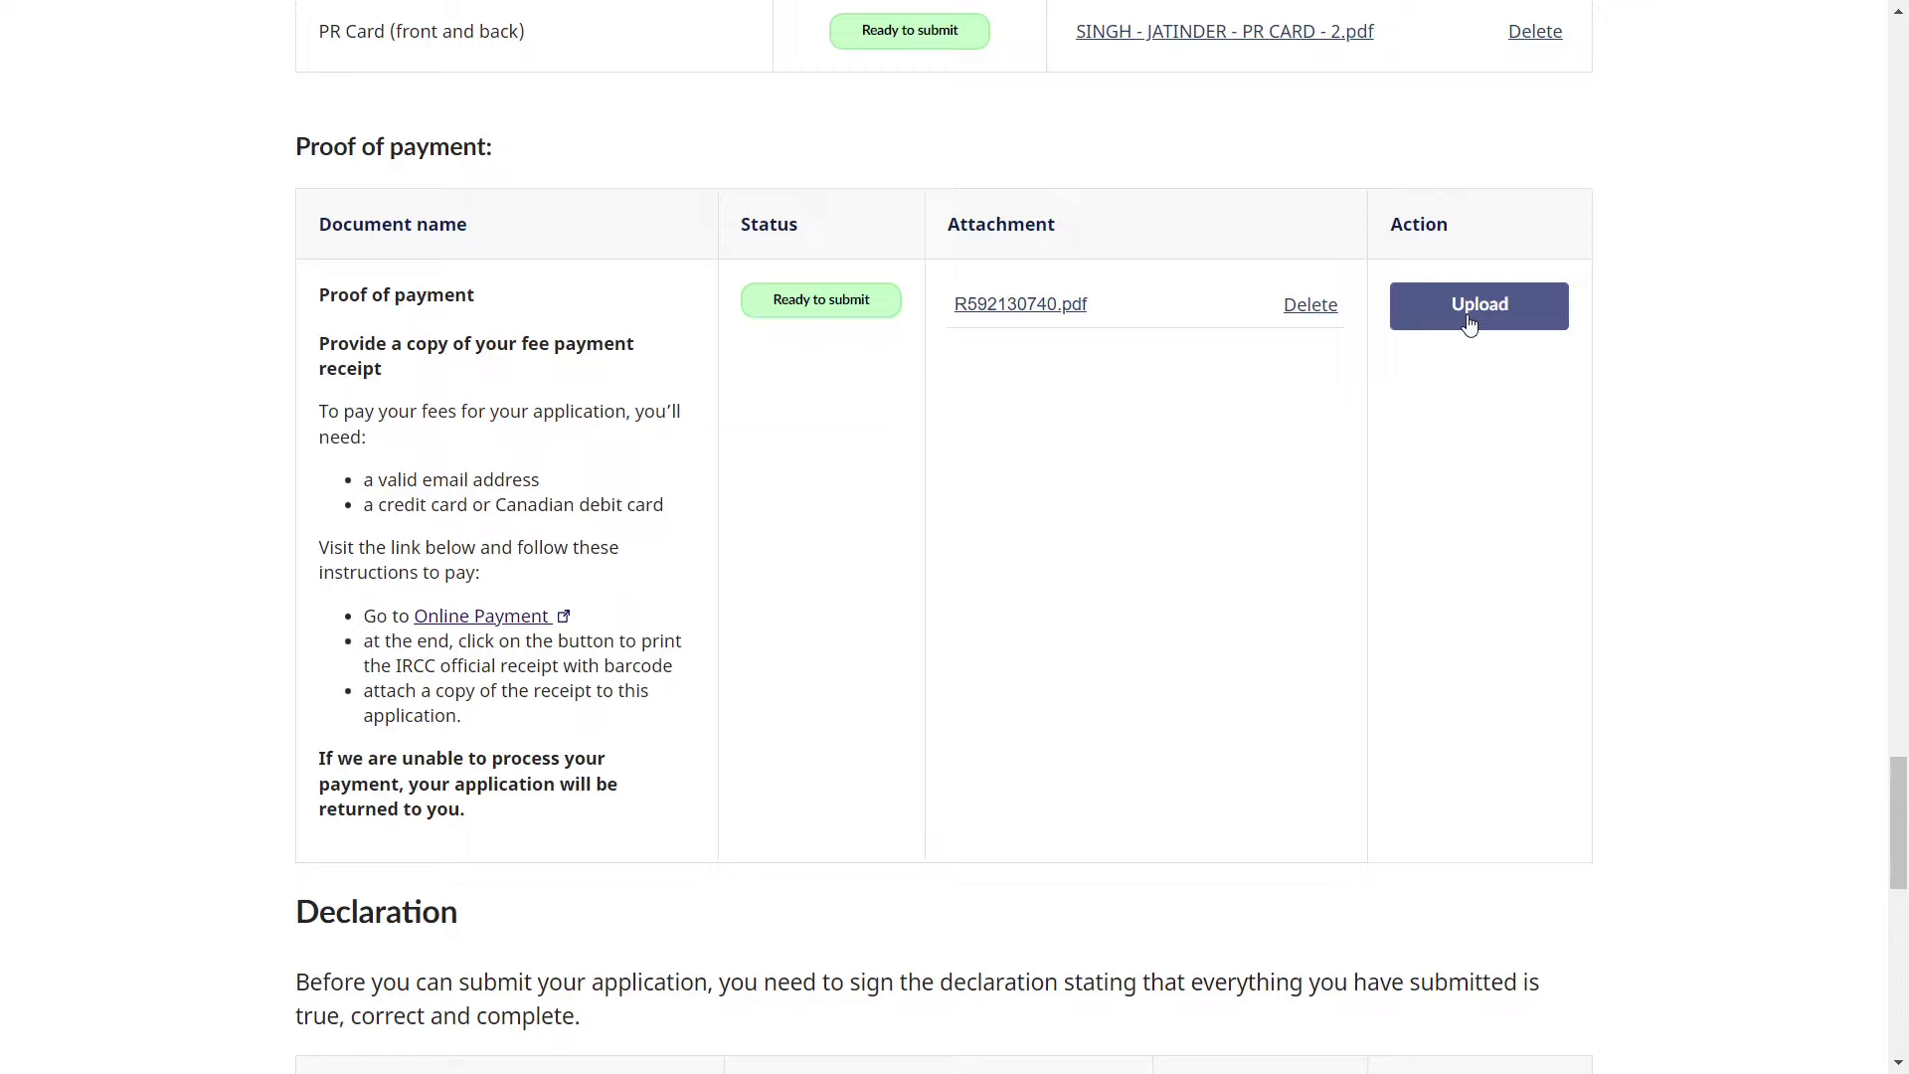
- Go to the Canada.ca online fee payment page
{"action": "left_click", "coordinate": [500, 624]}
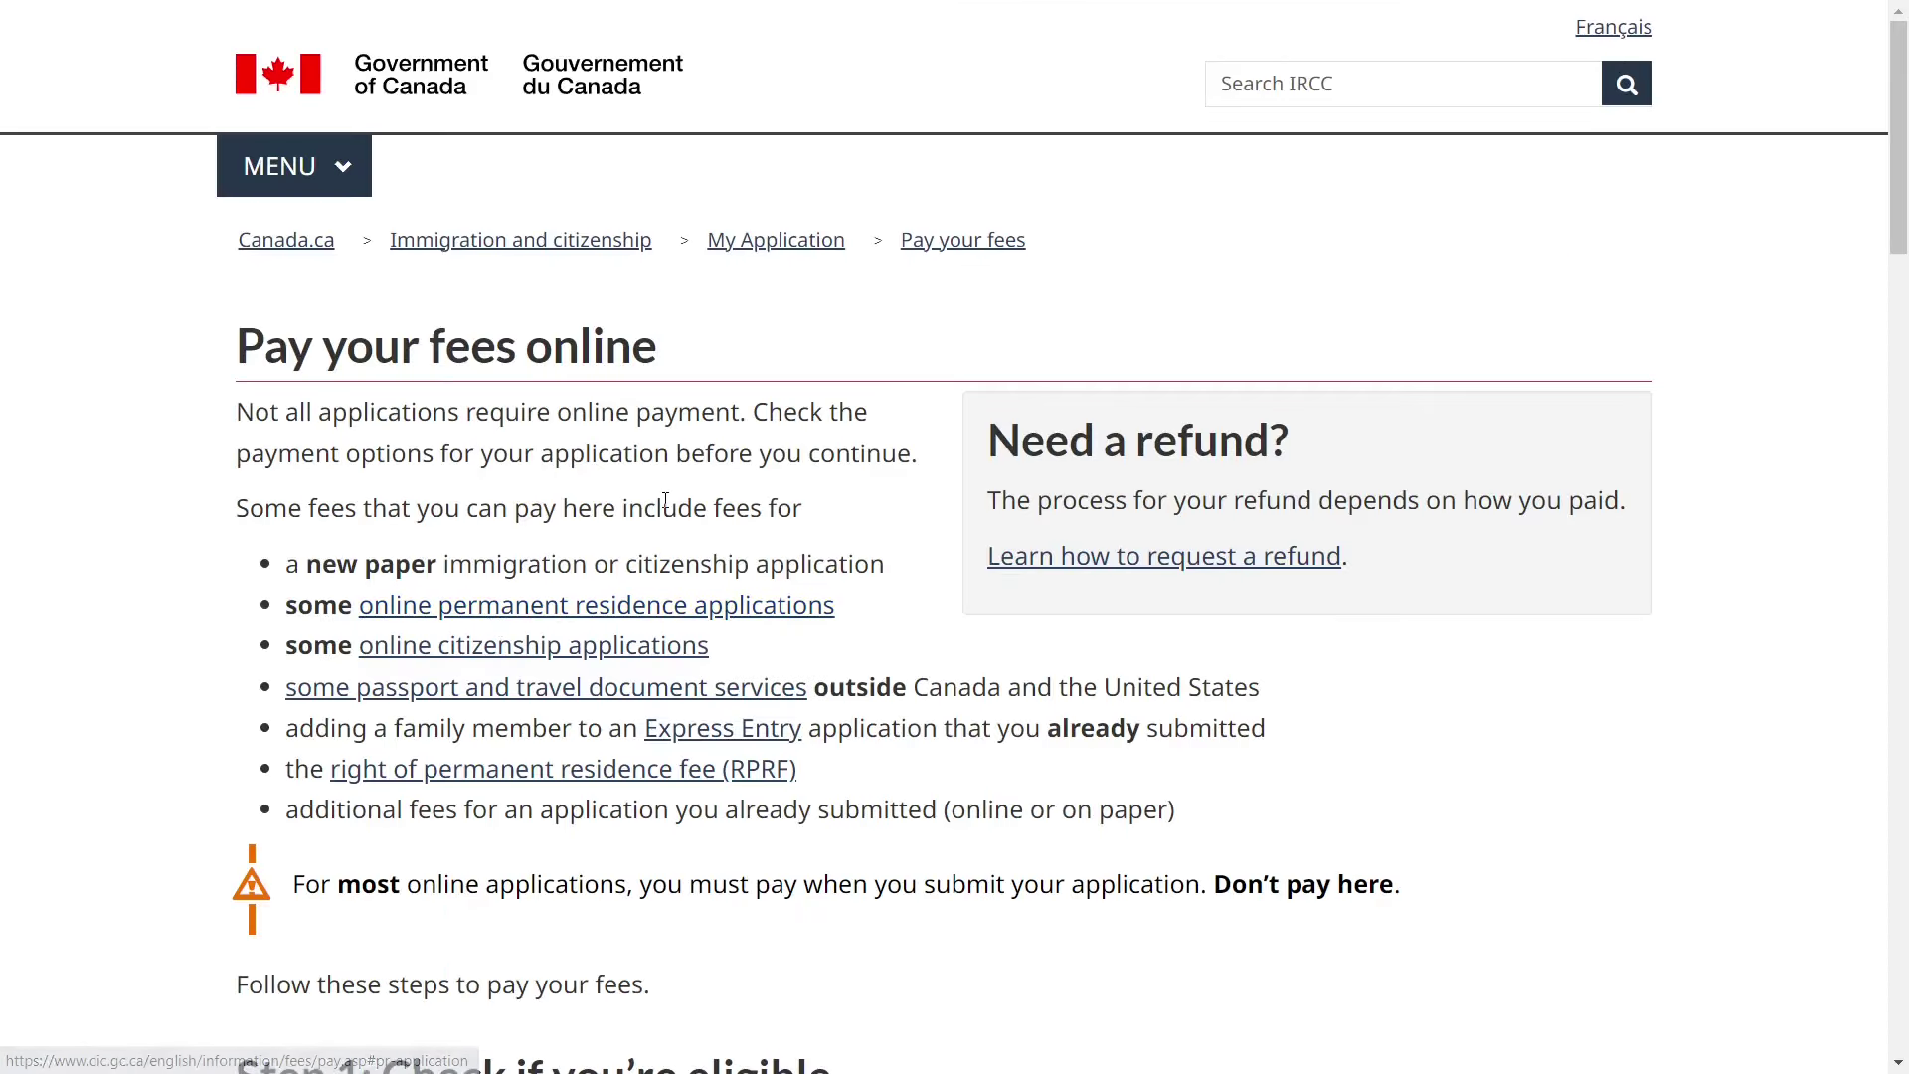
{"action": "scroll", "coordinate": [665, 500], "scroll_direction": "down", "scroll_amount": 20}
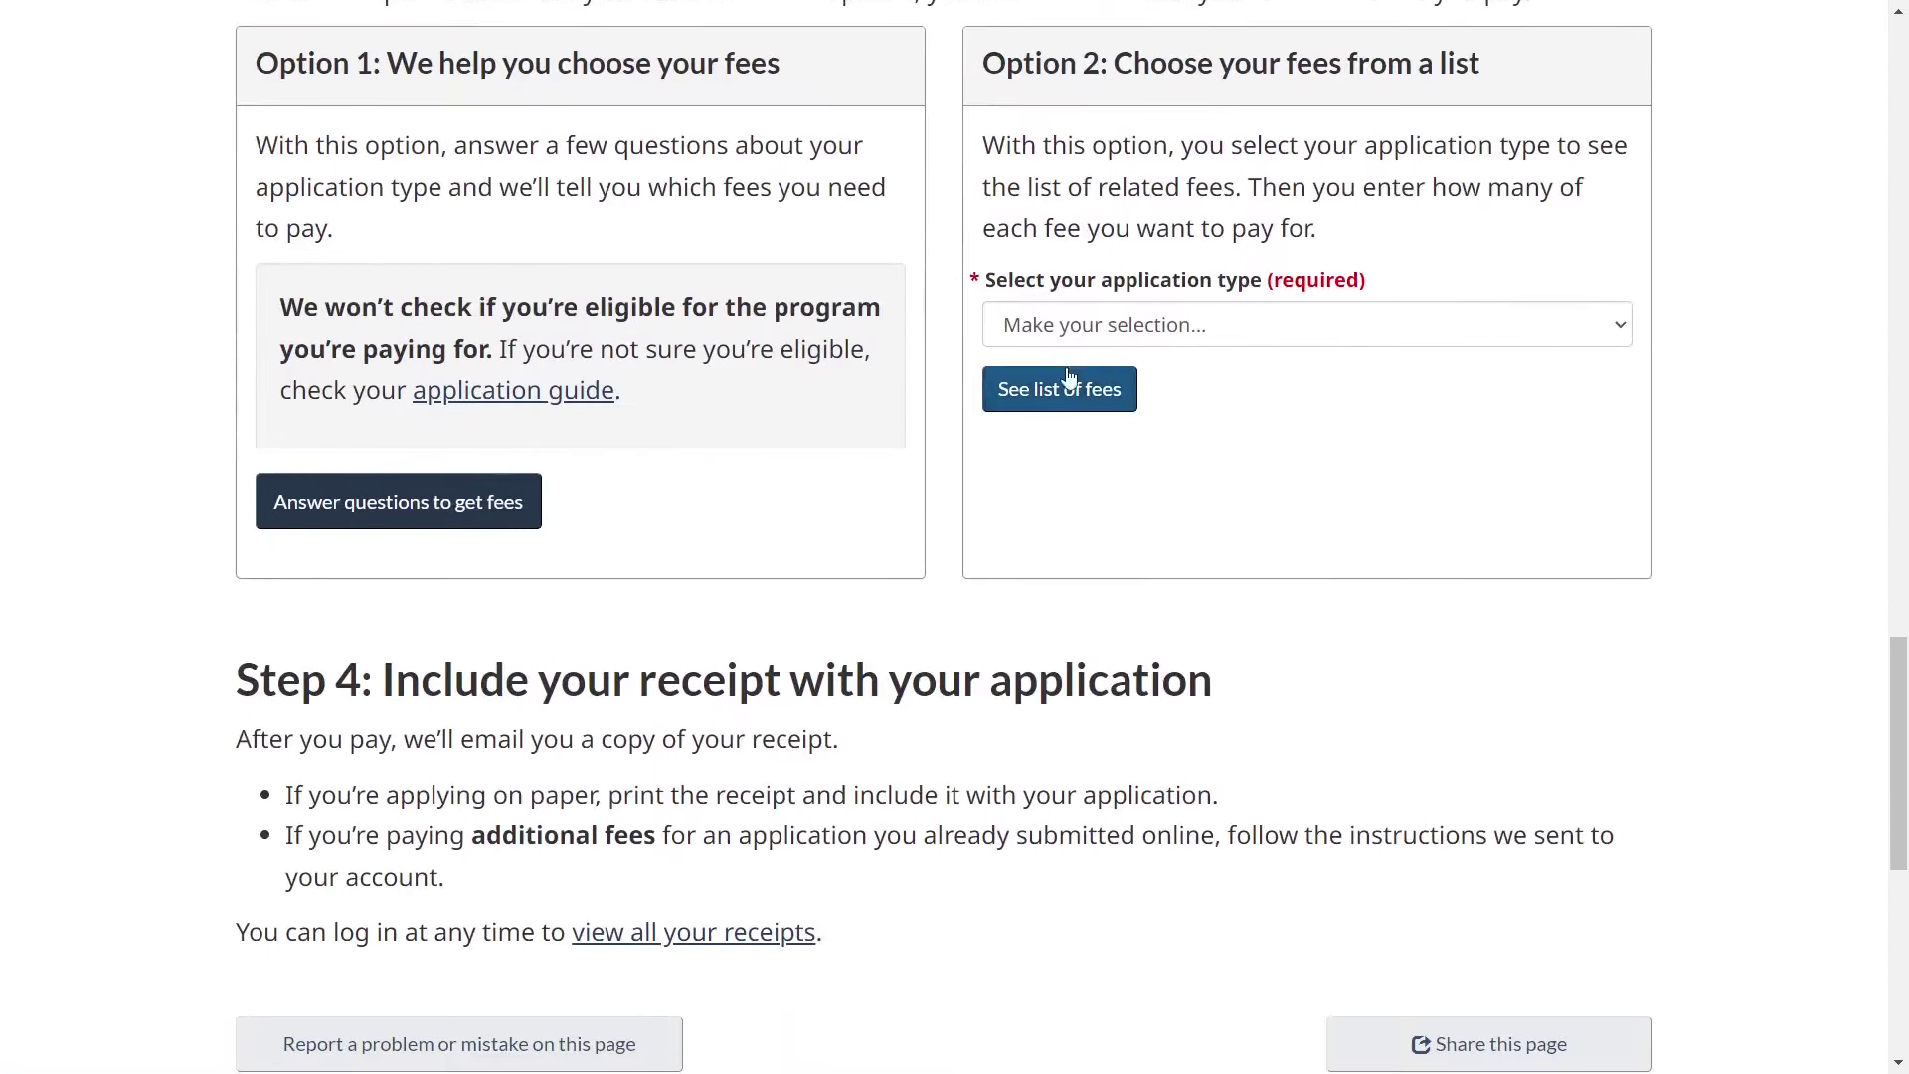
{"action": "scroll", "coordinate": [1054, 249], "scroll_direction": "up", "scroll_amount": 1}
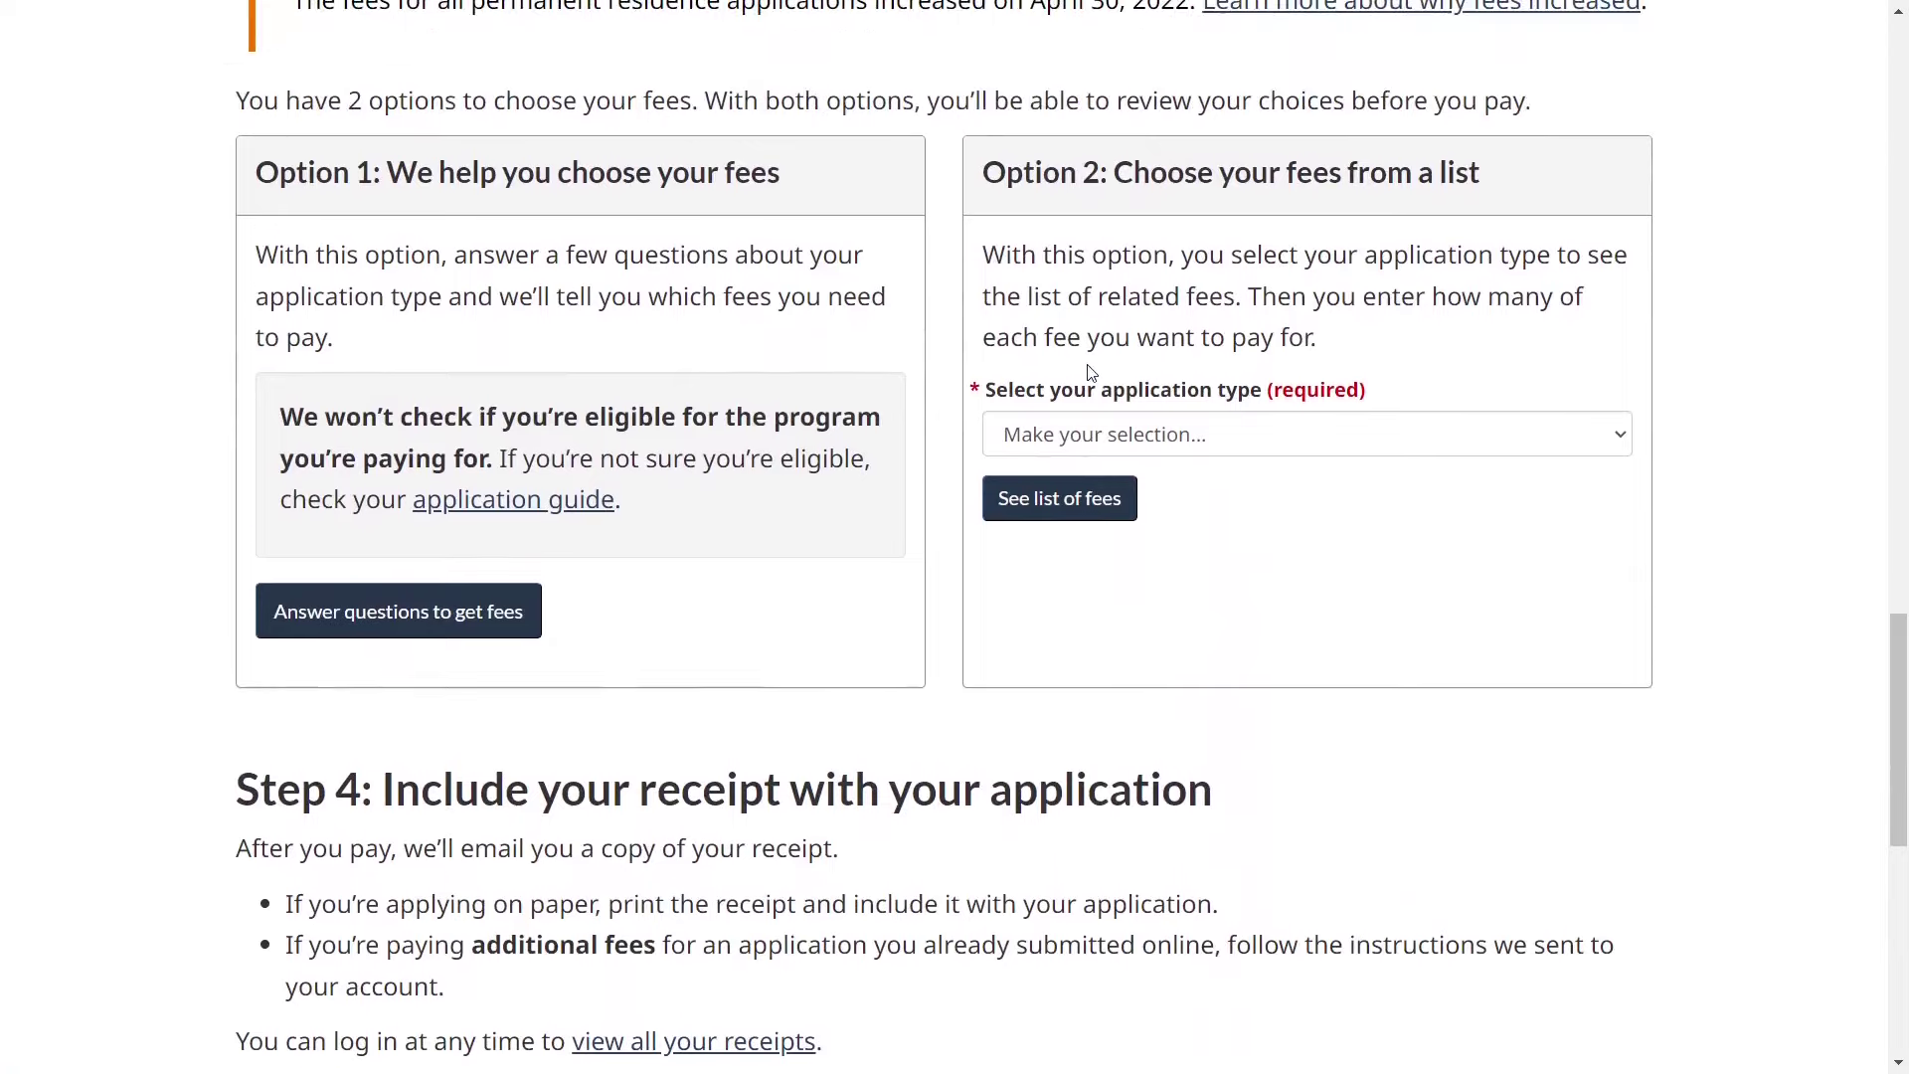
- Under Option 2, choose Permanent residence, answer No to the RPRF, and list the fees
{"action": "triple_click", "coordinate": [1008, 169]}
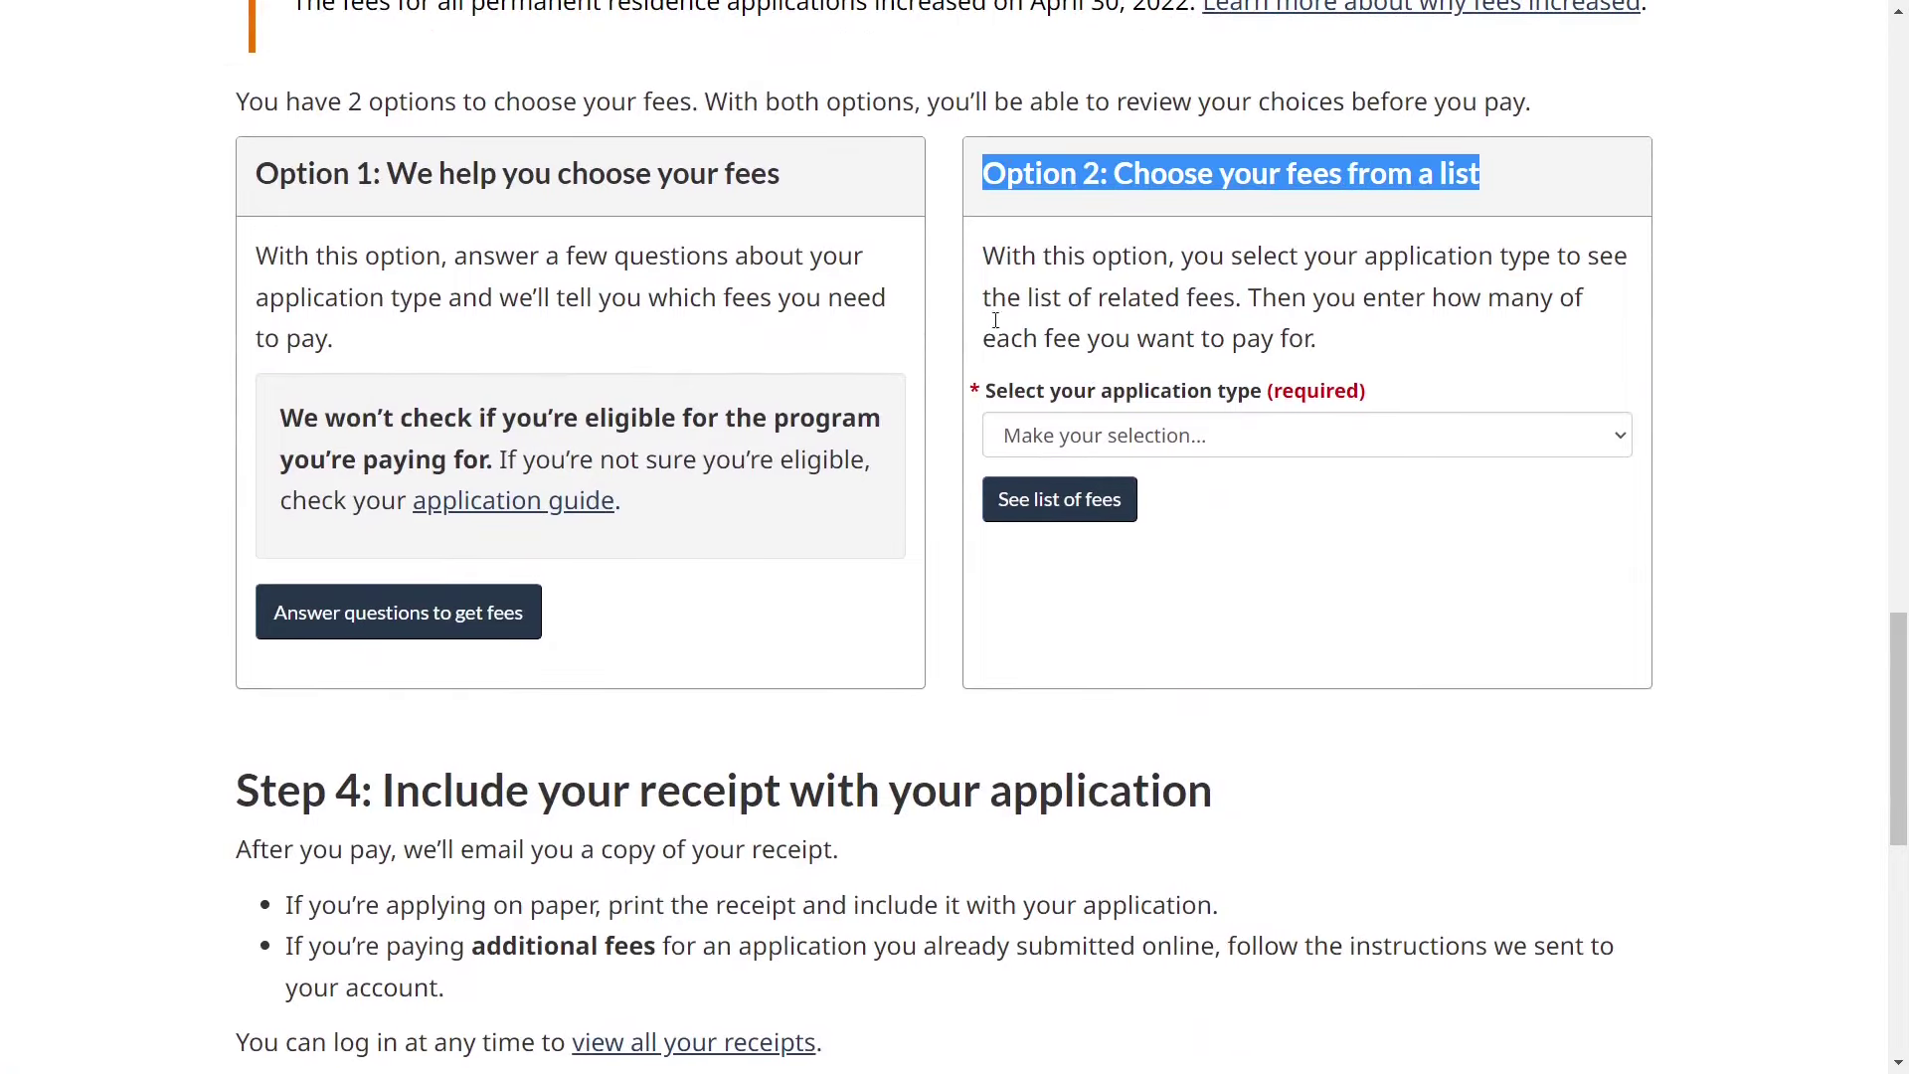
{"action": "left_click", "coordinate": [1012, 434]}
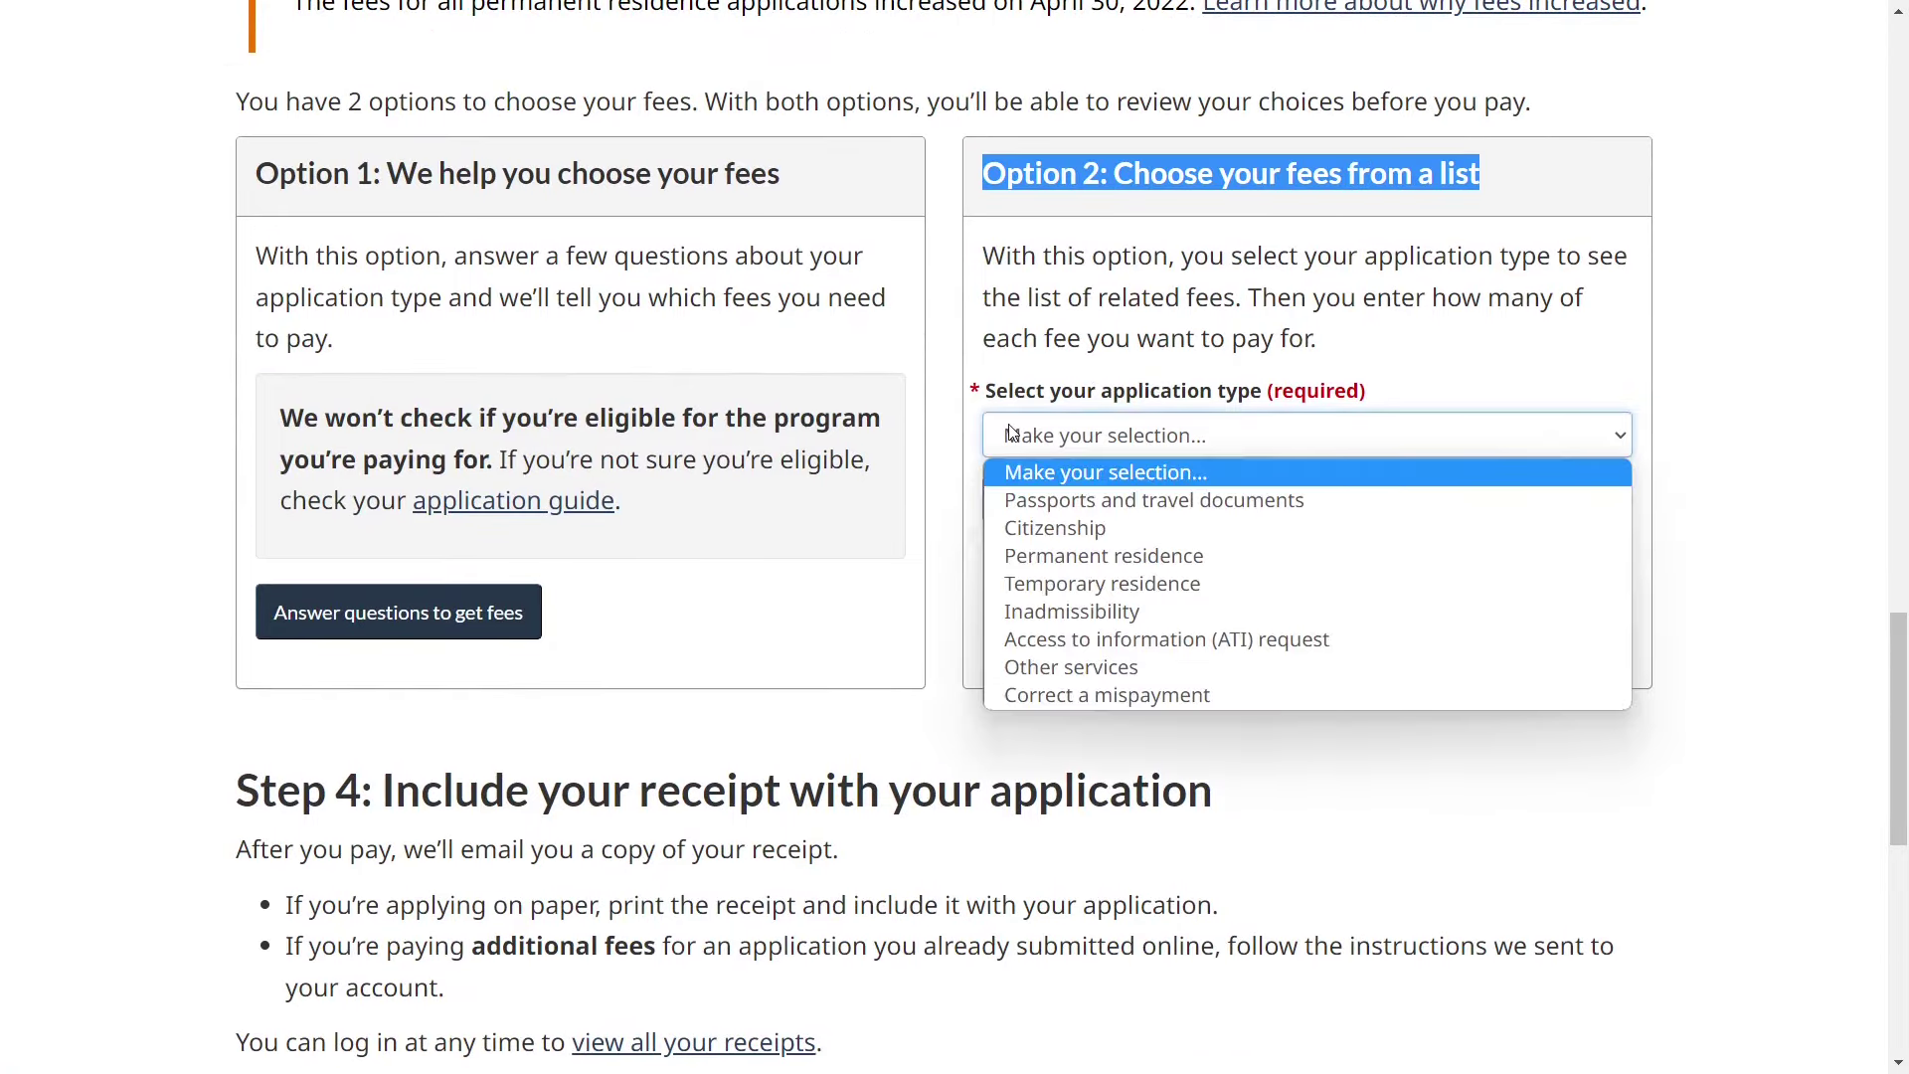
{"action": "left_click", "coordinate": [1037, 559]}
{"action": "left_click", "coordinate": [1053, 582]}
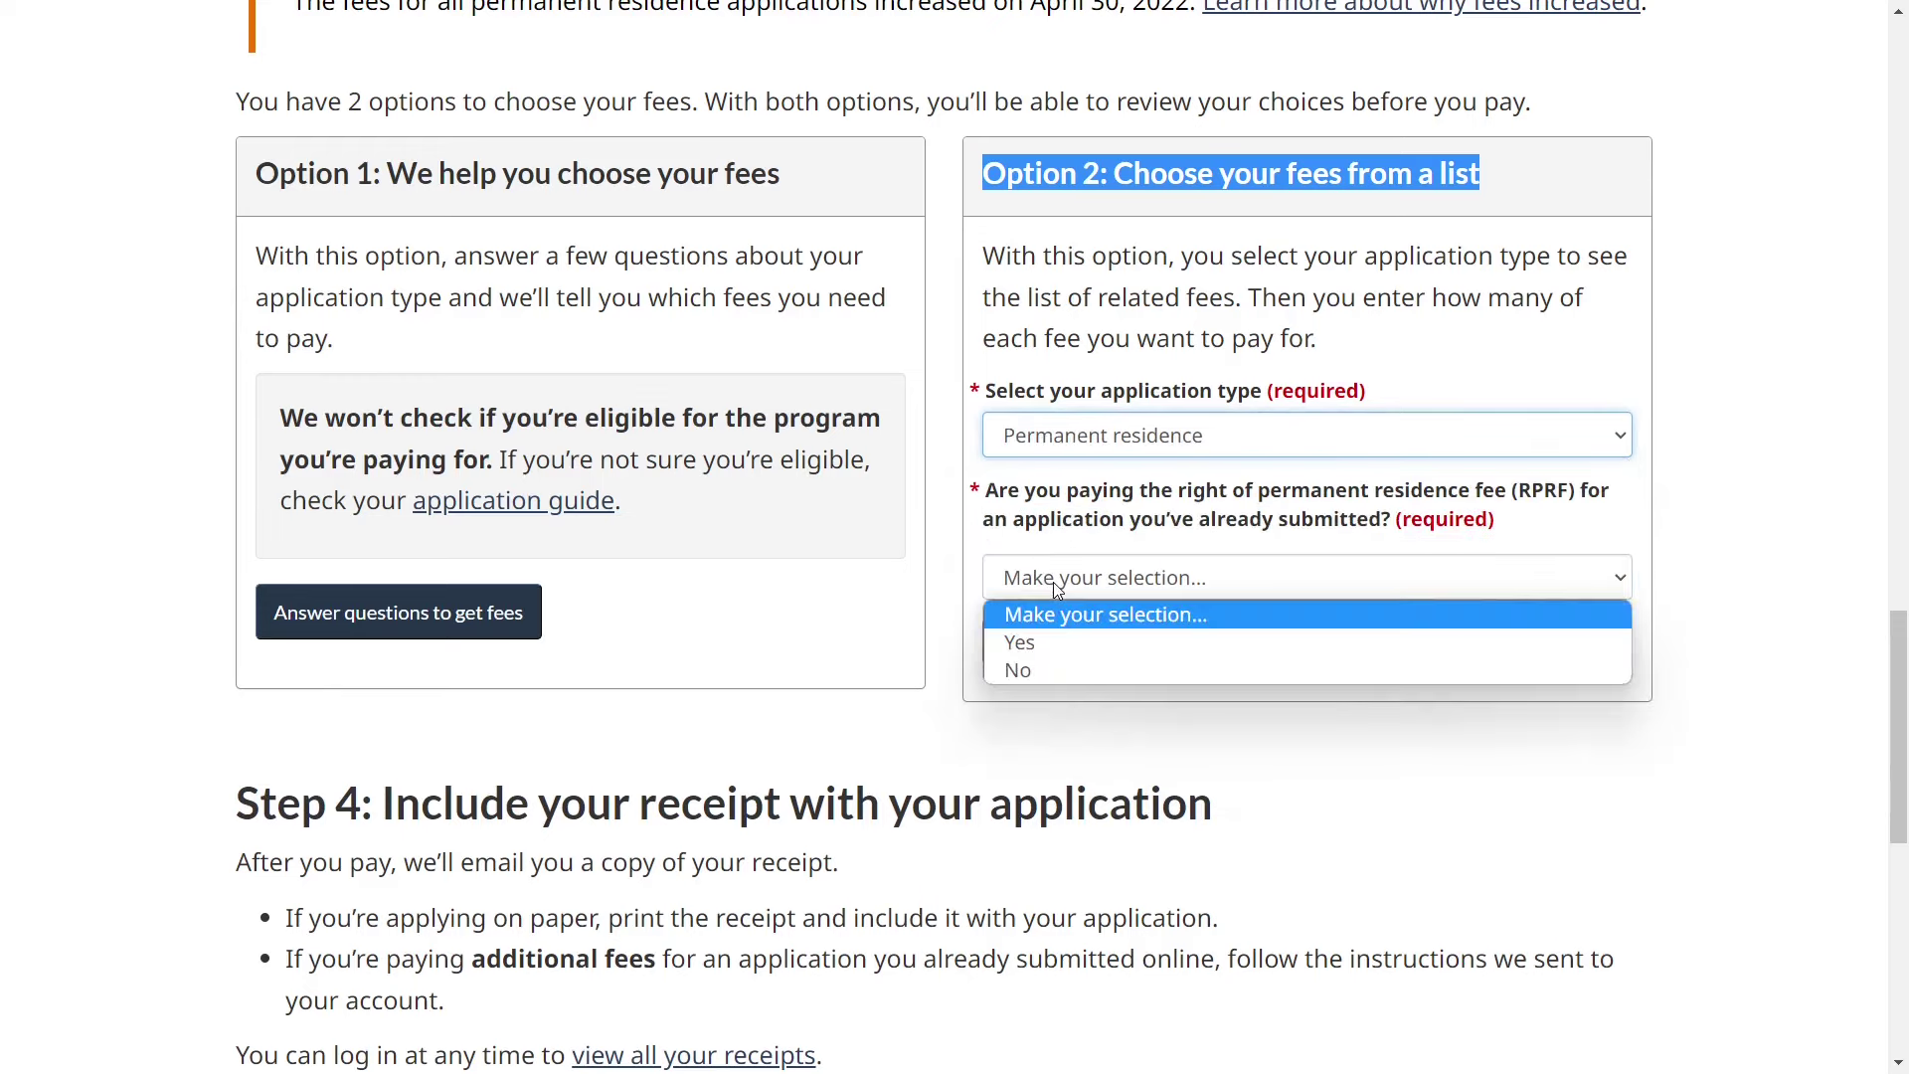
{"action": "left_click", "coordinate": [1024, 676]}
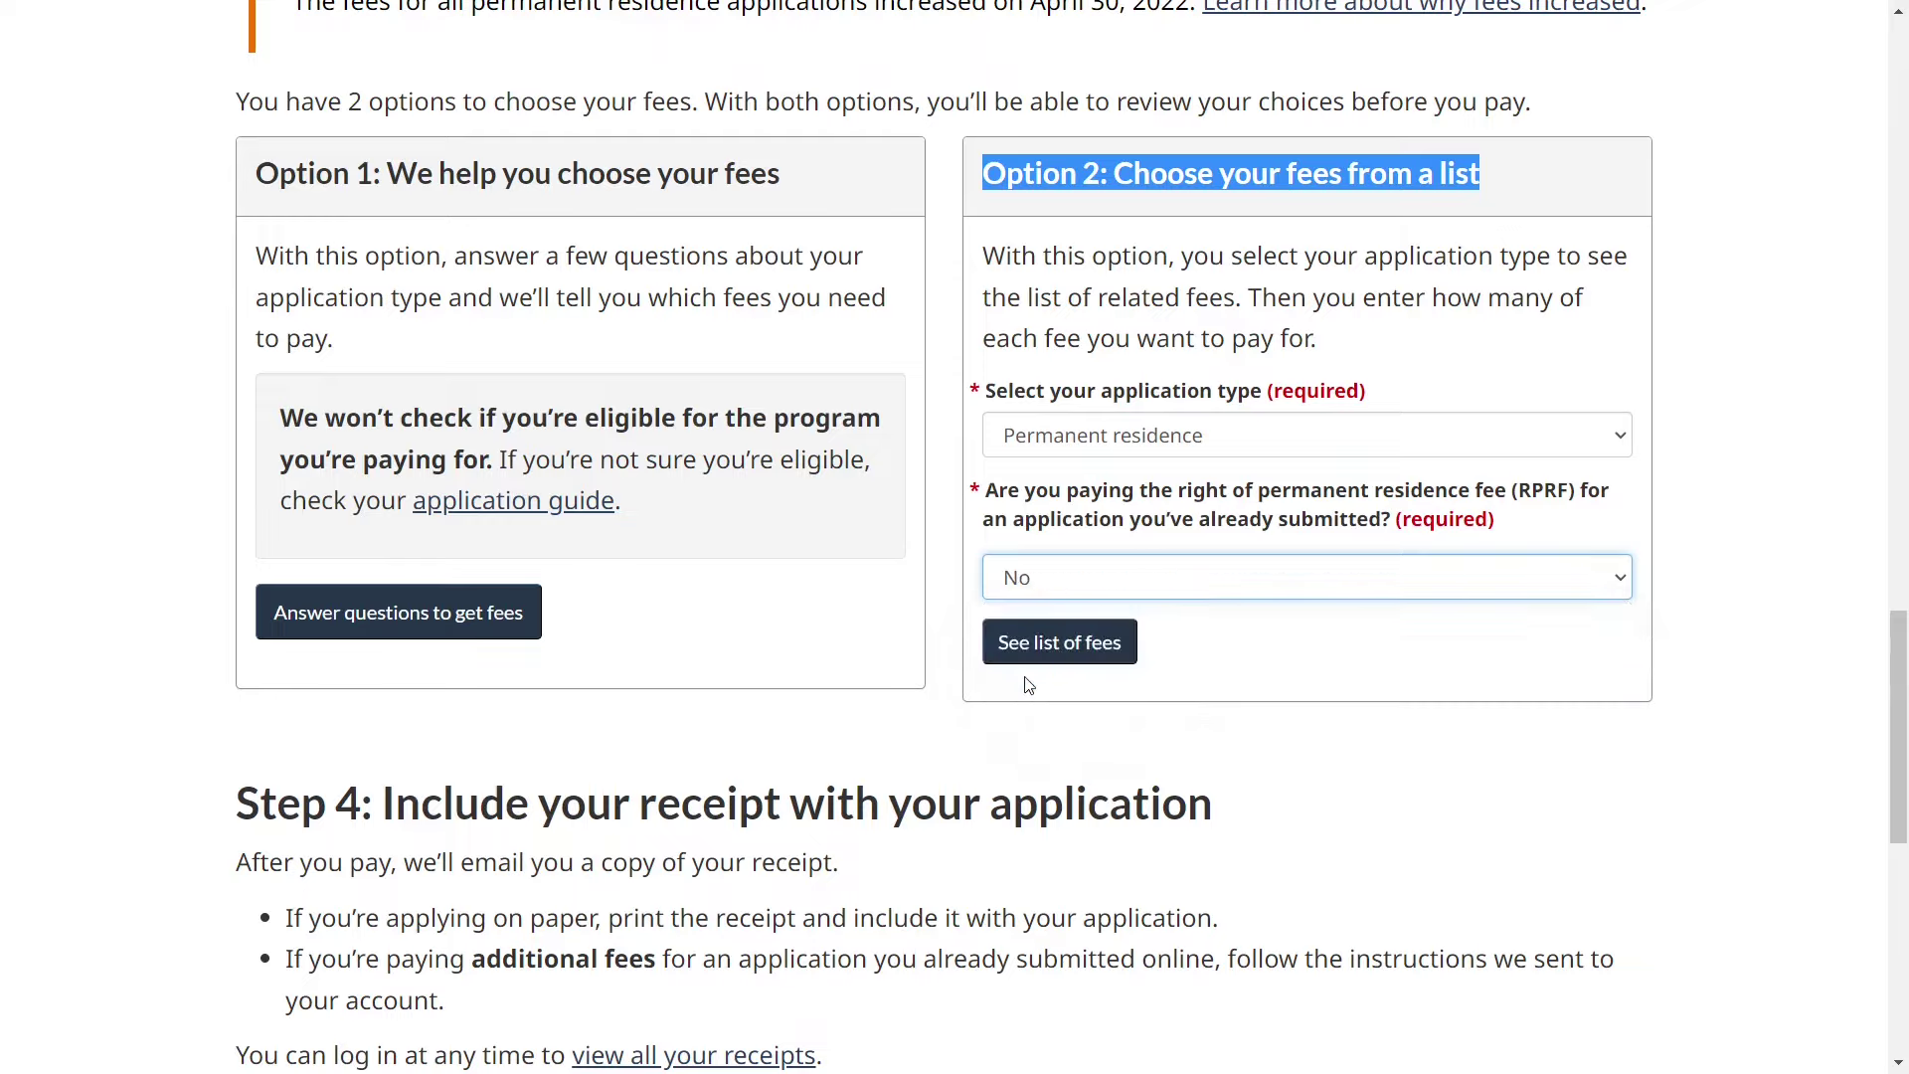
{"action": "left_click", "coordinate": [1080, 664]}
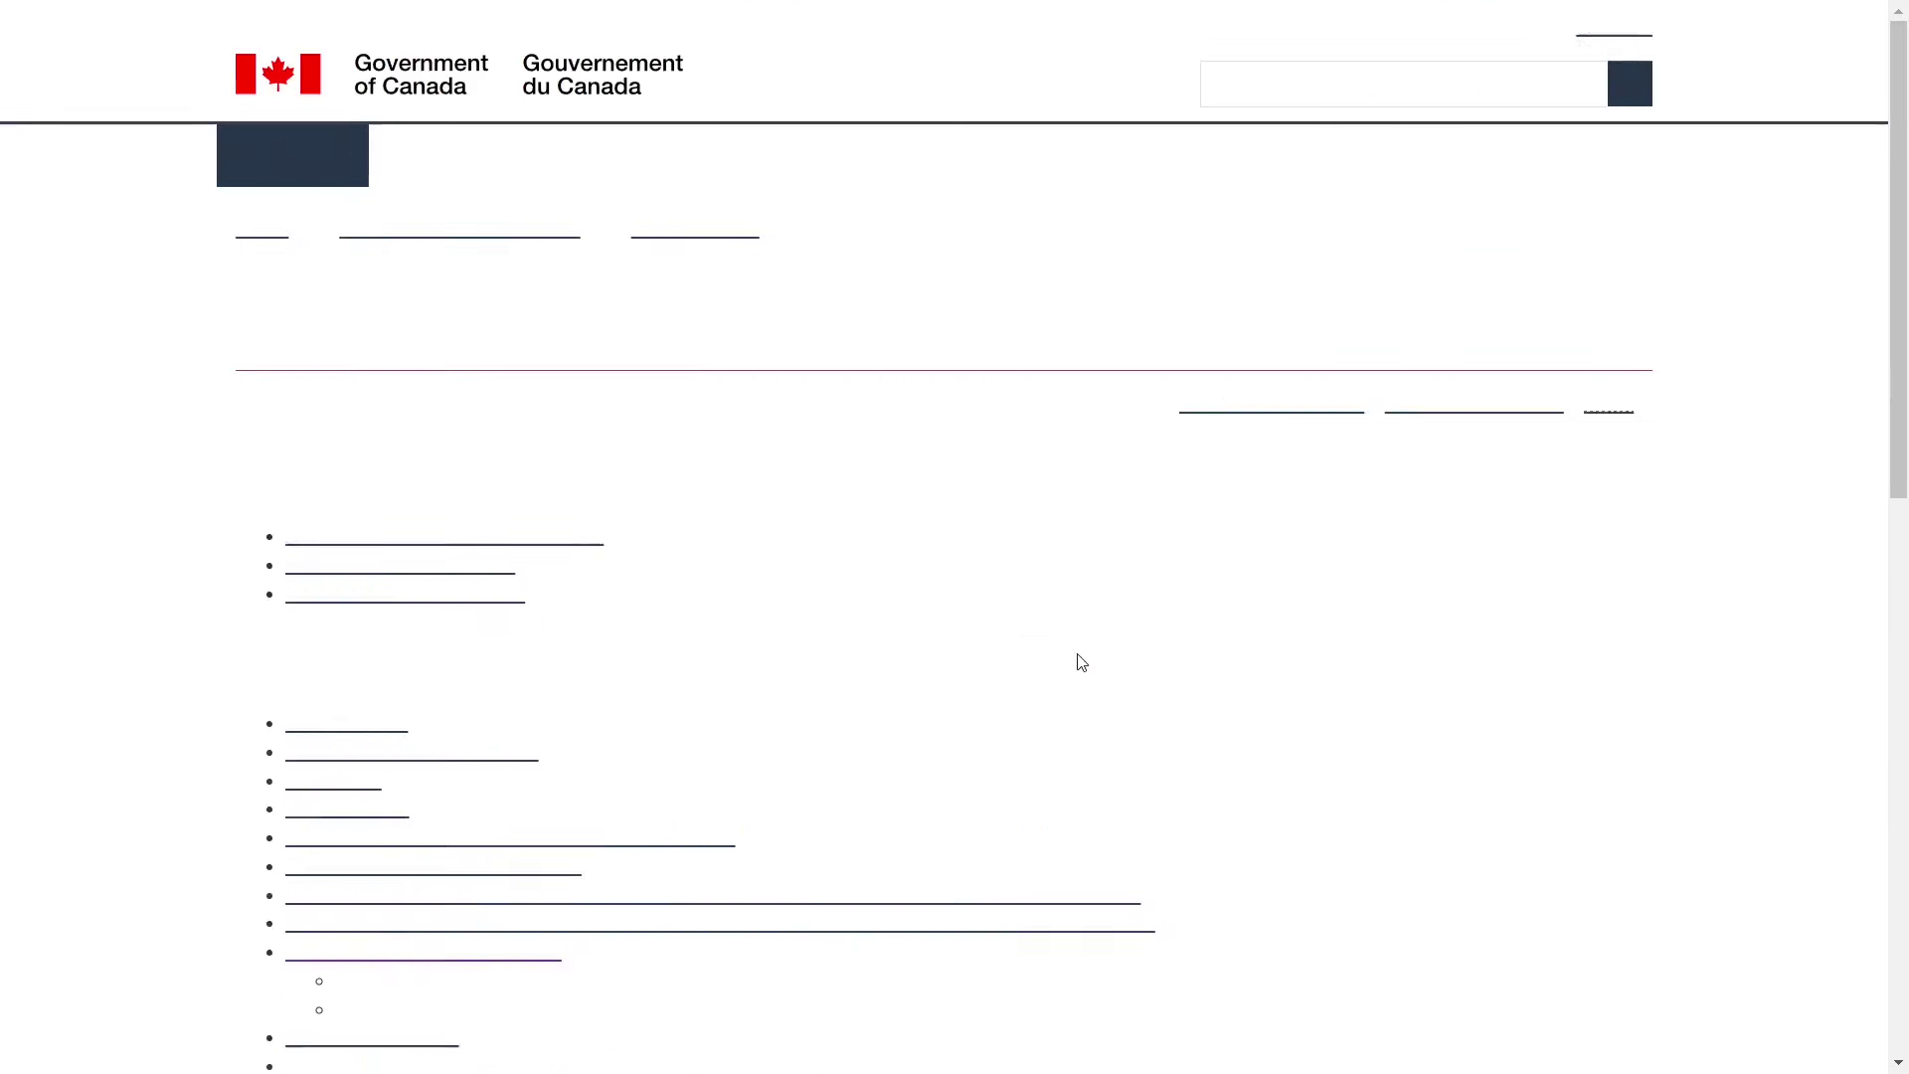
{"action": "scroll", "coordinate": [786, 708], "scroll_direction": "down", "scroll_amount": 2}
{"action": "scroll", "coordinate": [786, 708], "scroll_direction": "down", "scroll_amount": 3}
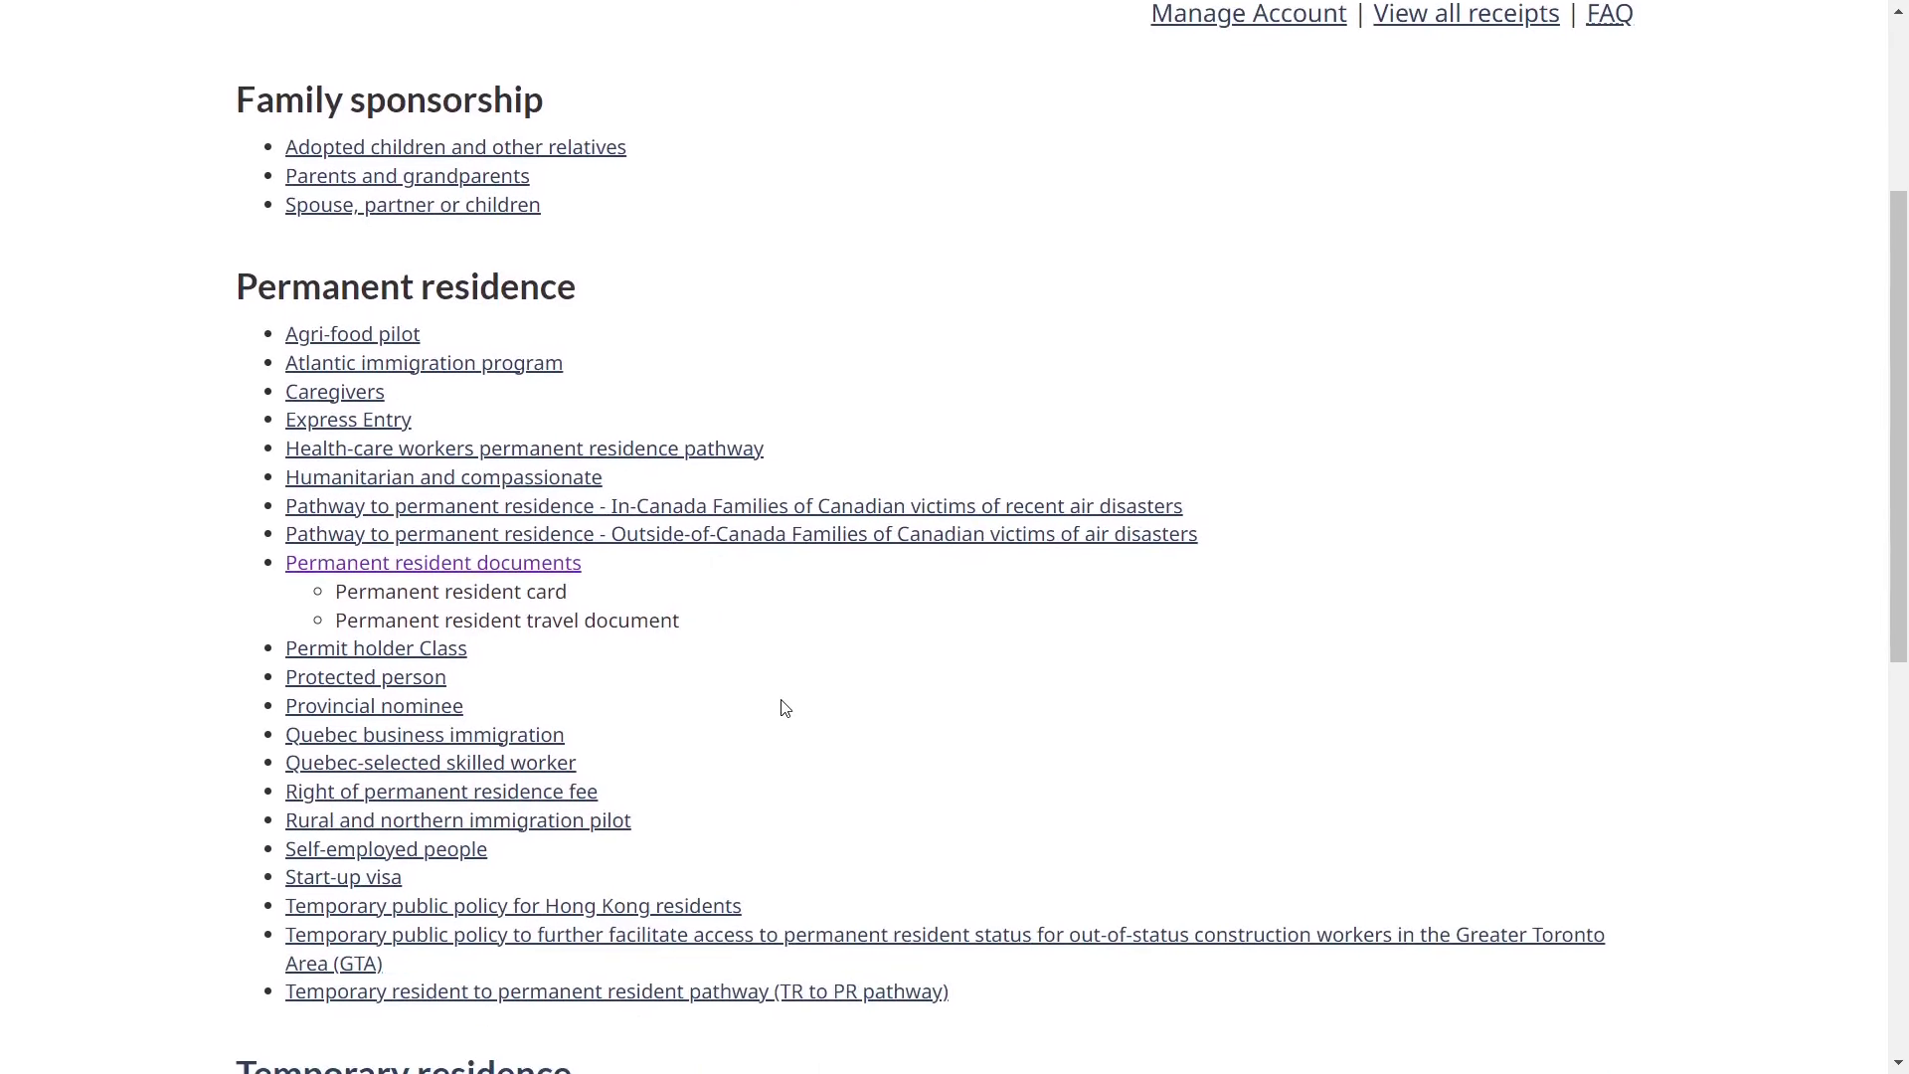
- Order one Permanent Resident Card fee ($50.00) and proceed to Login and Pay
{"action": "left_click", "coordinate": [409, 564]}
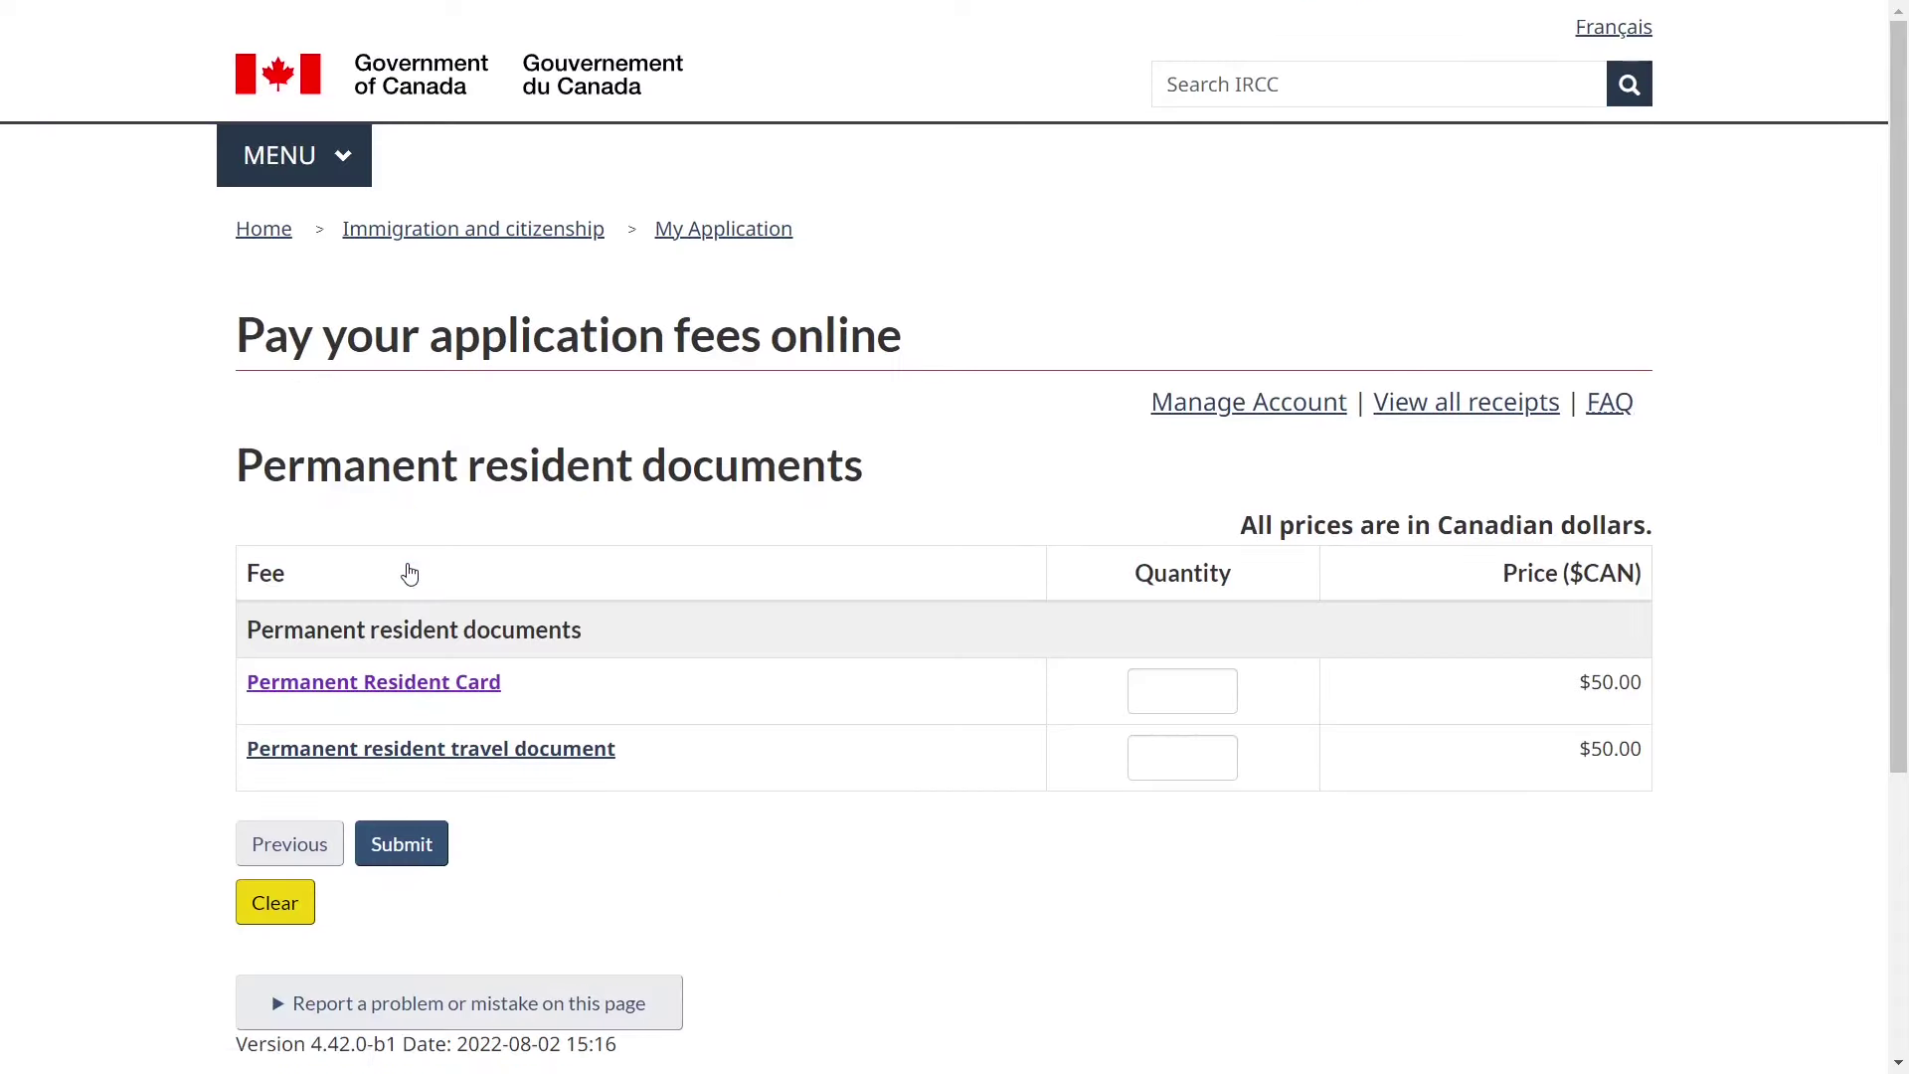
{"action": "scroll", "coordinate": [409, 574], "scroll_direction": "down", "scroll_amount": 1}
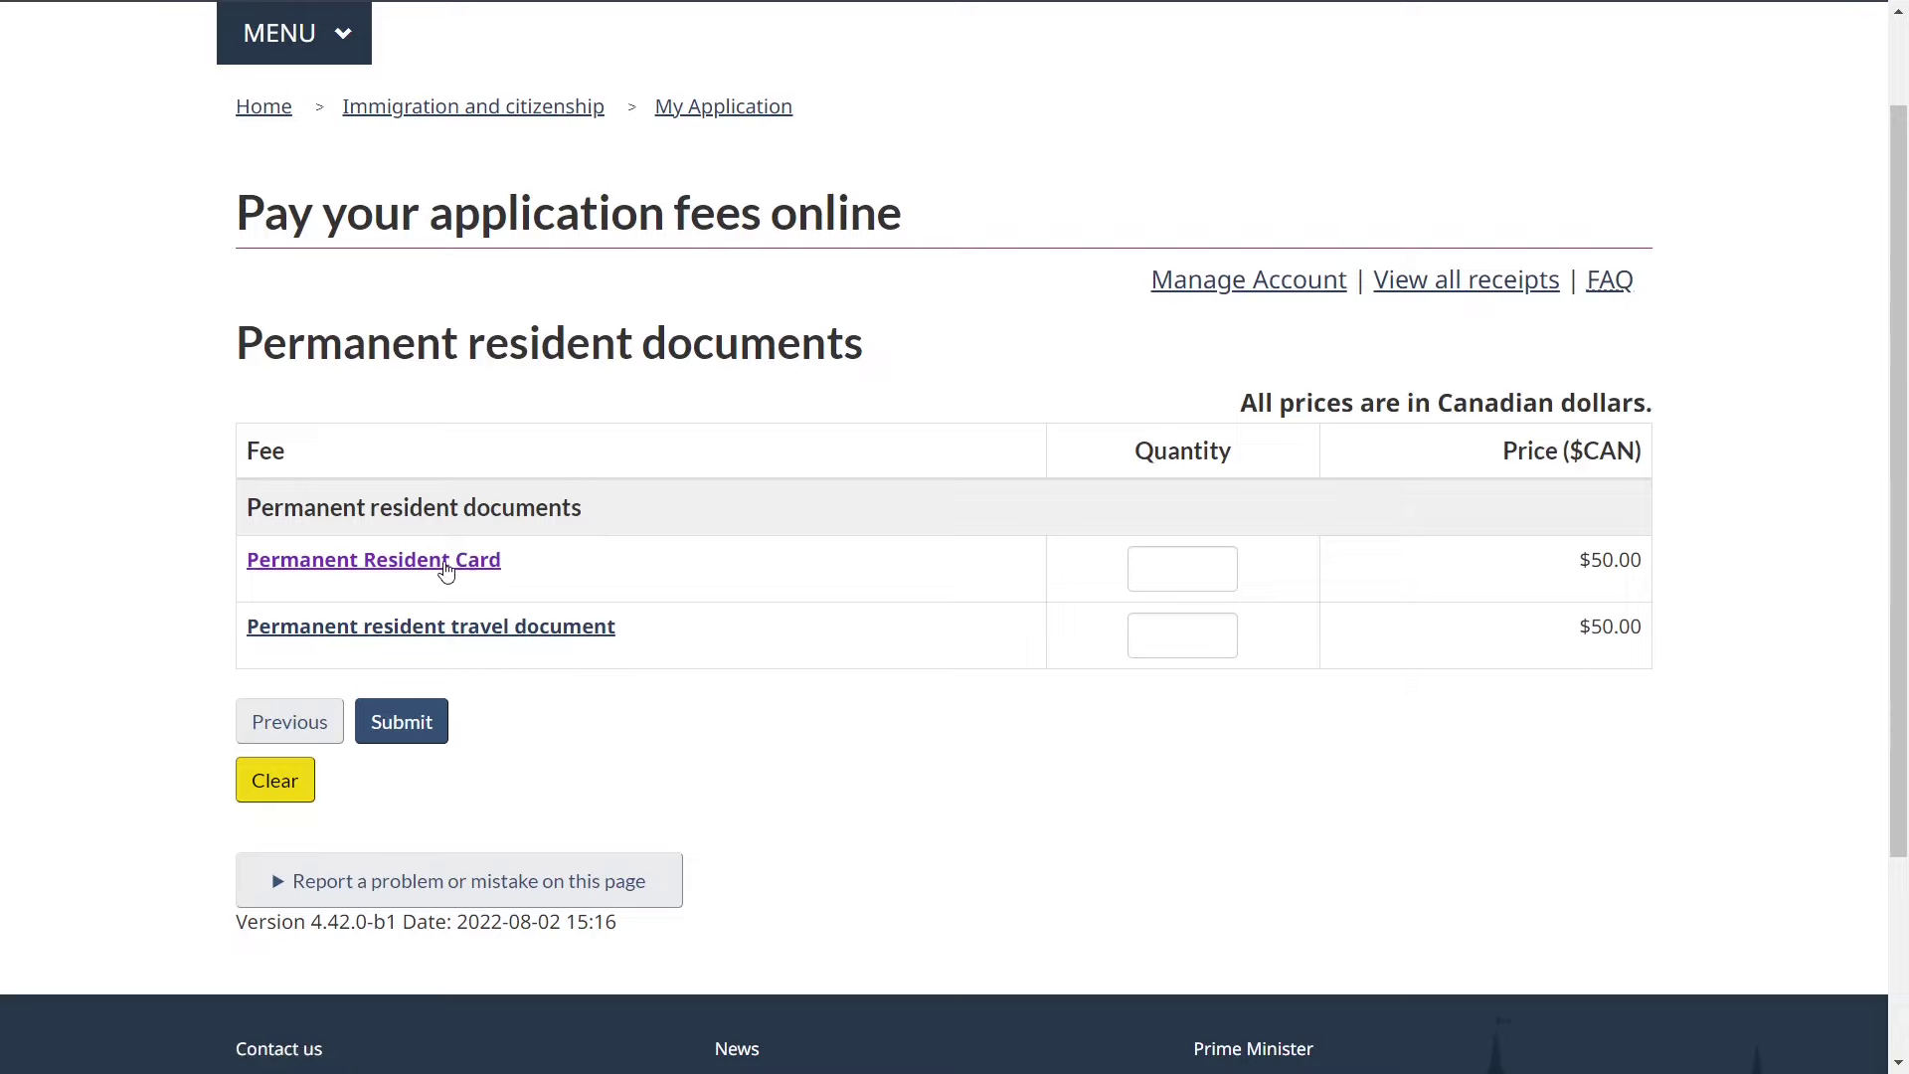
{"action": "left_click", "coordinate": [1195, 567]}
{"action": "left_click", "coordinate": [1183, 621]}
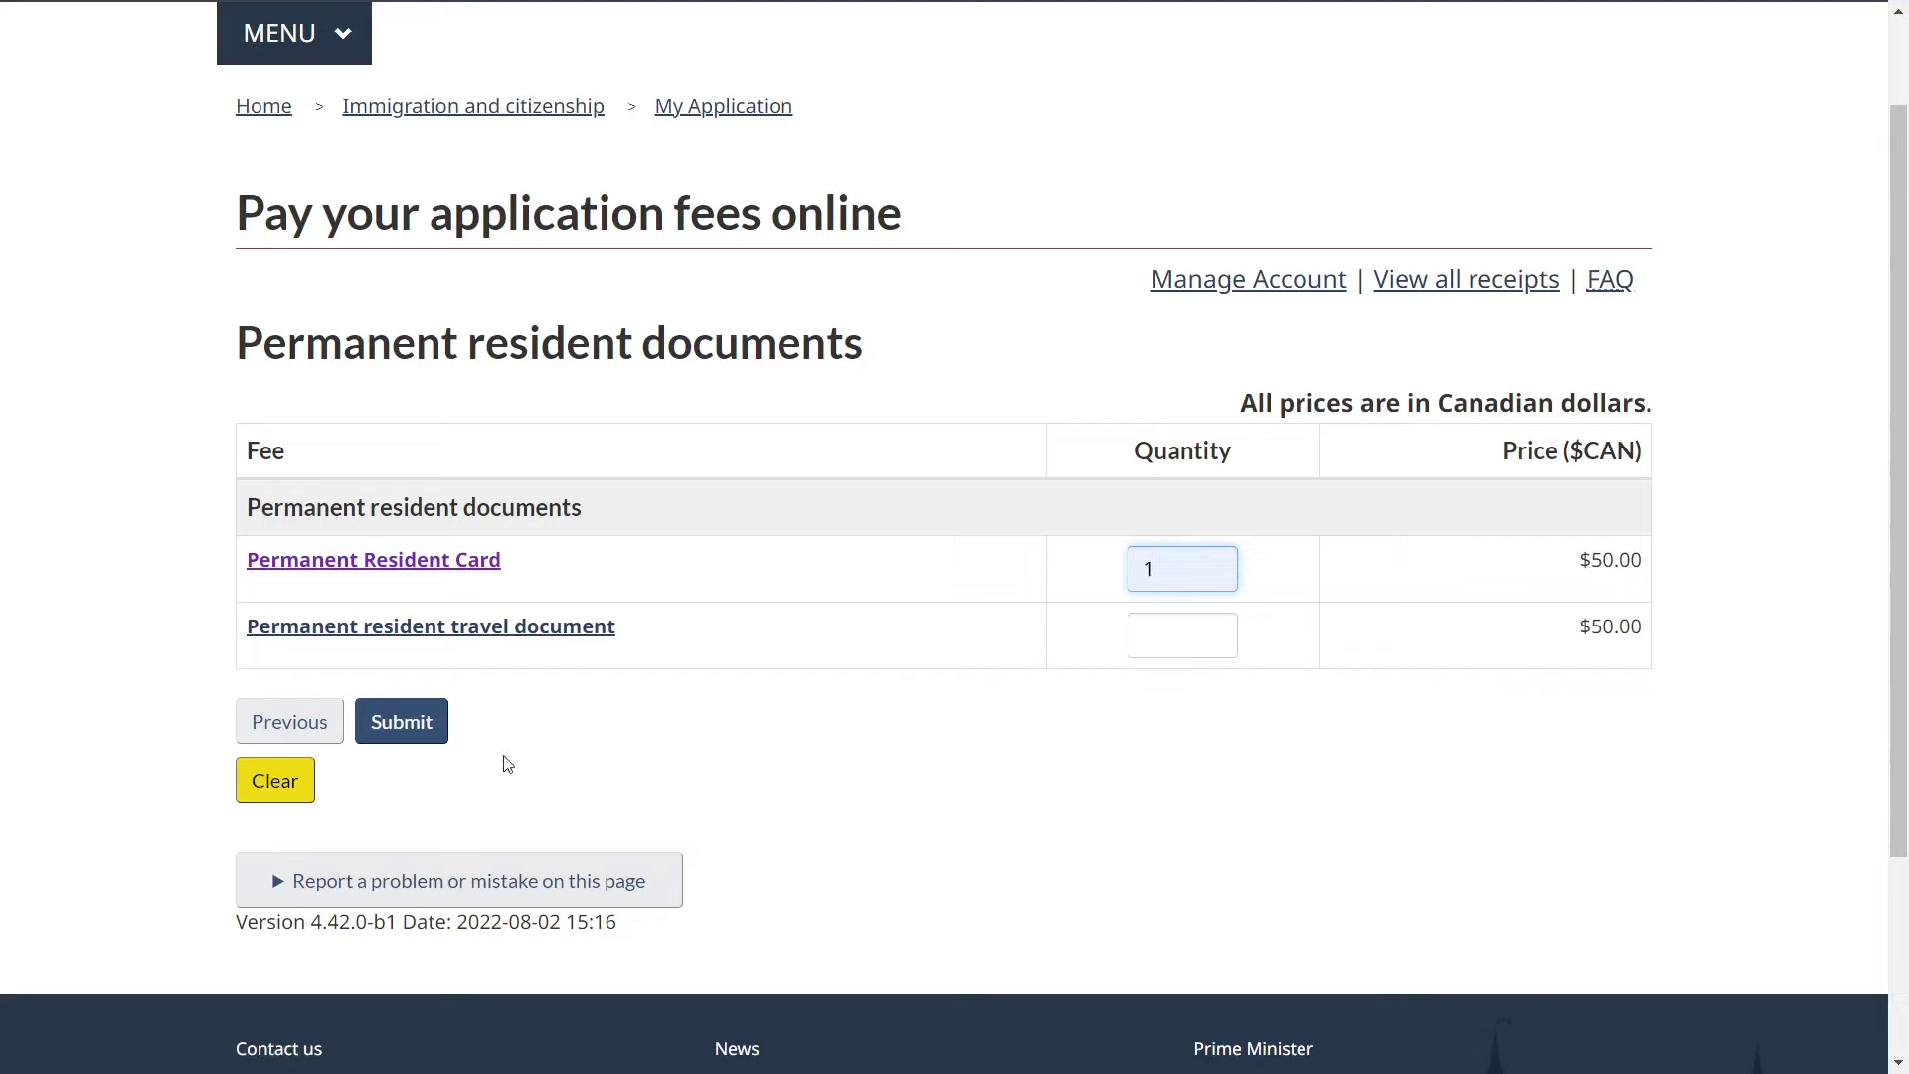
{"action": "left_click", "coordinate": [402, 735]}
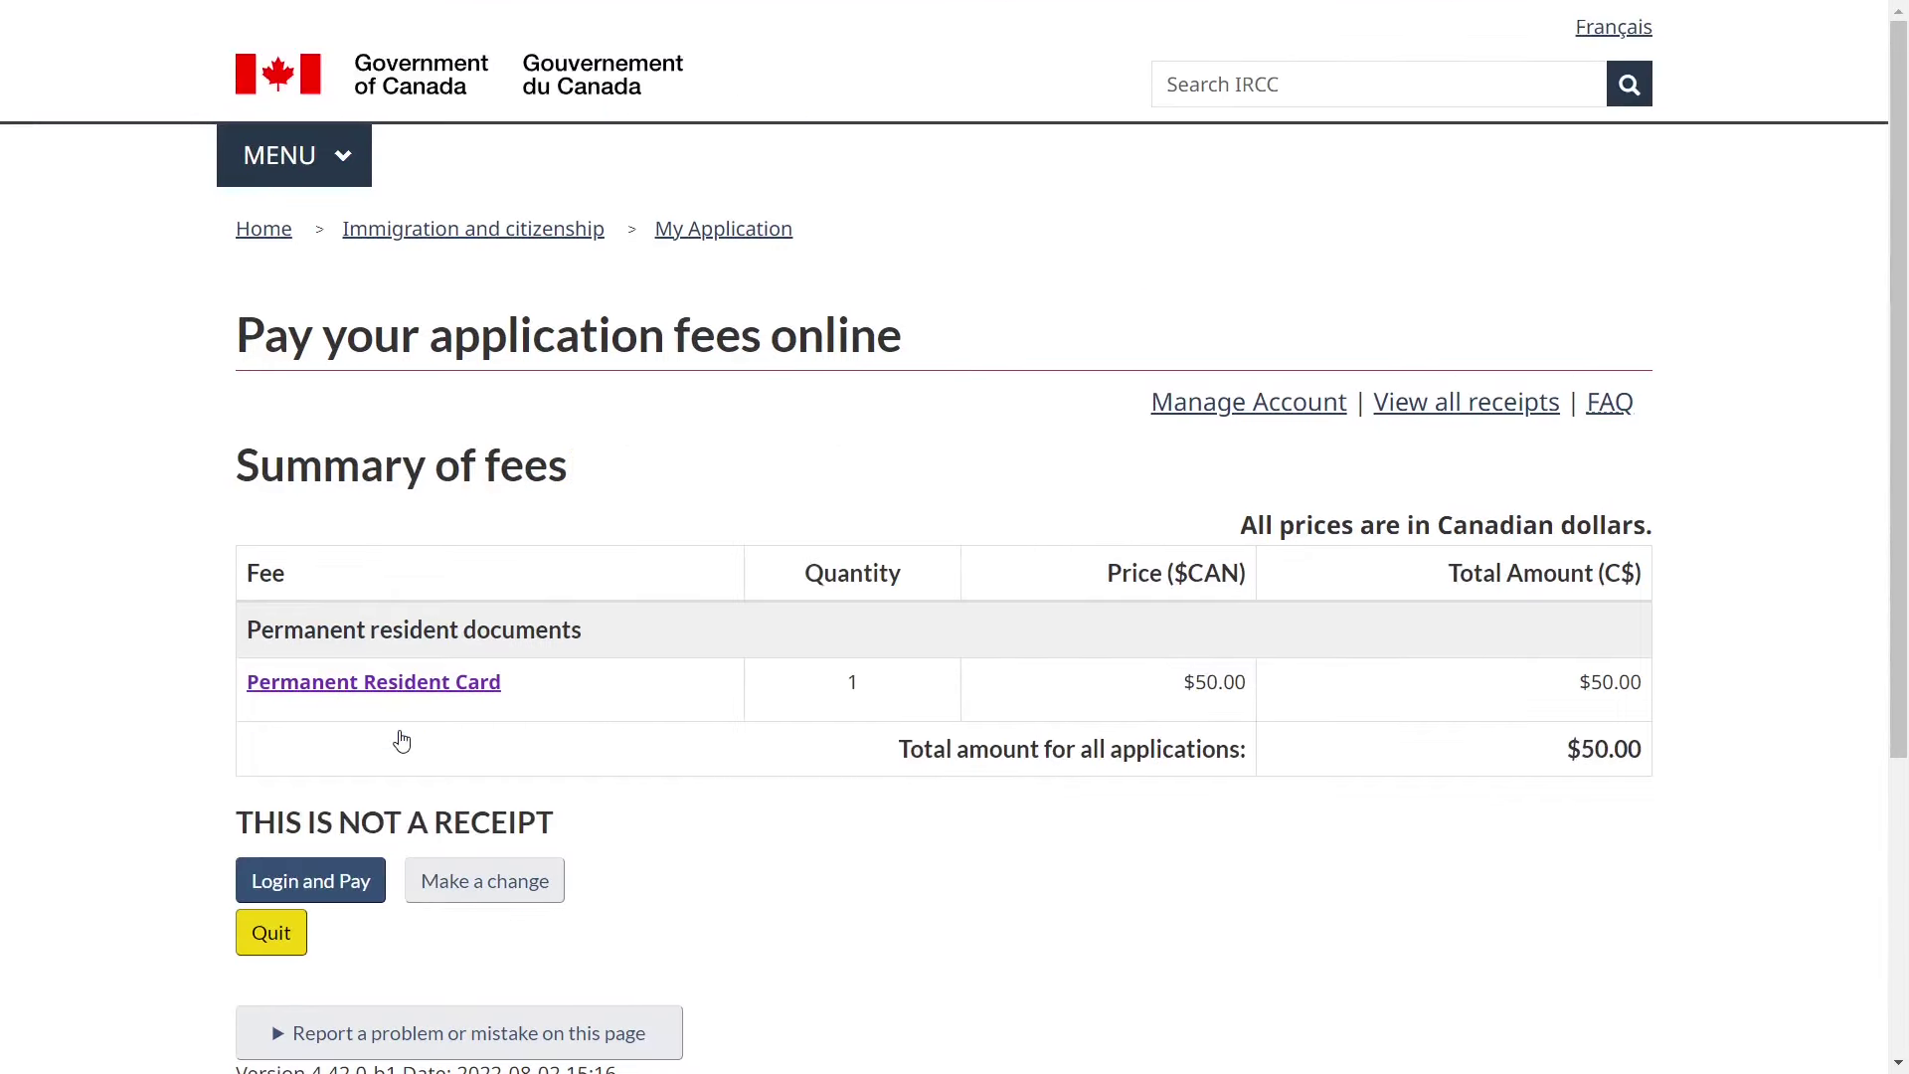
{"action": "left_click", "coordinate": [336, 900]}
{"action": "scroll", "coordinate": [664, 834], "scroll_direction": "down", "scroll_amount": 1}
{"action": "scroll", "coordinate": [664, 834], "scroll_direction": "down", "scroll_amount": 4}
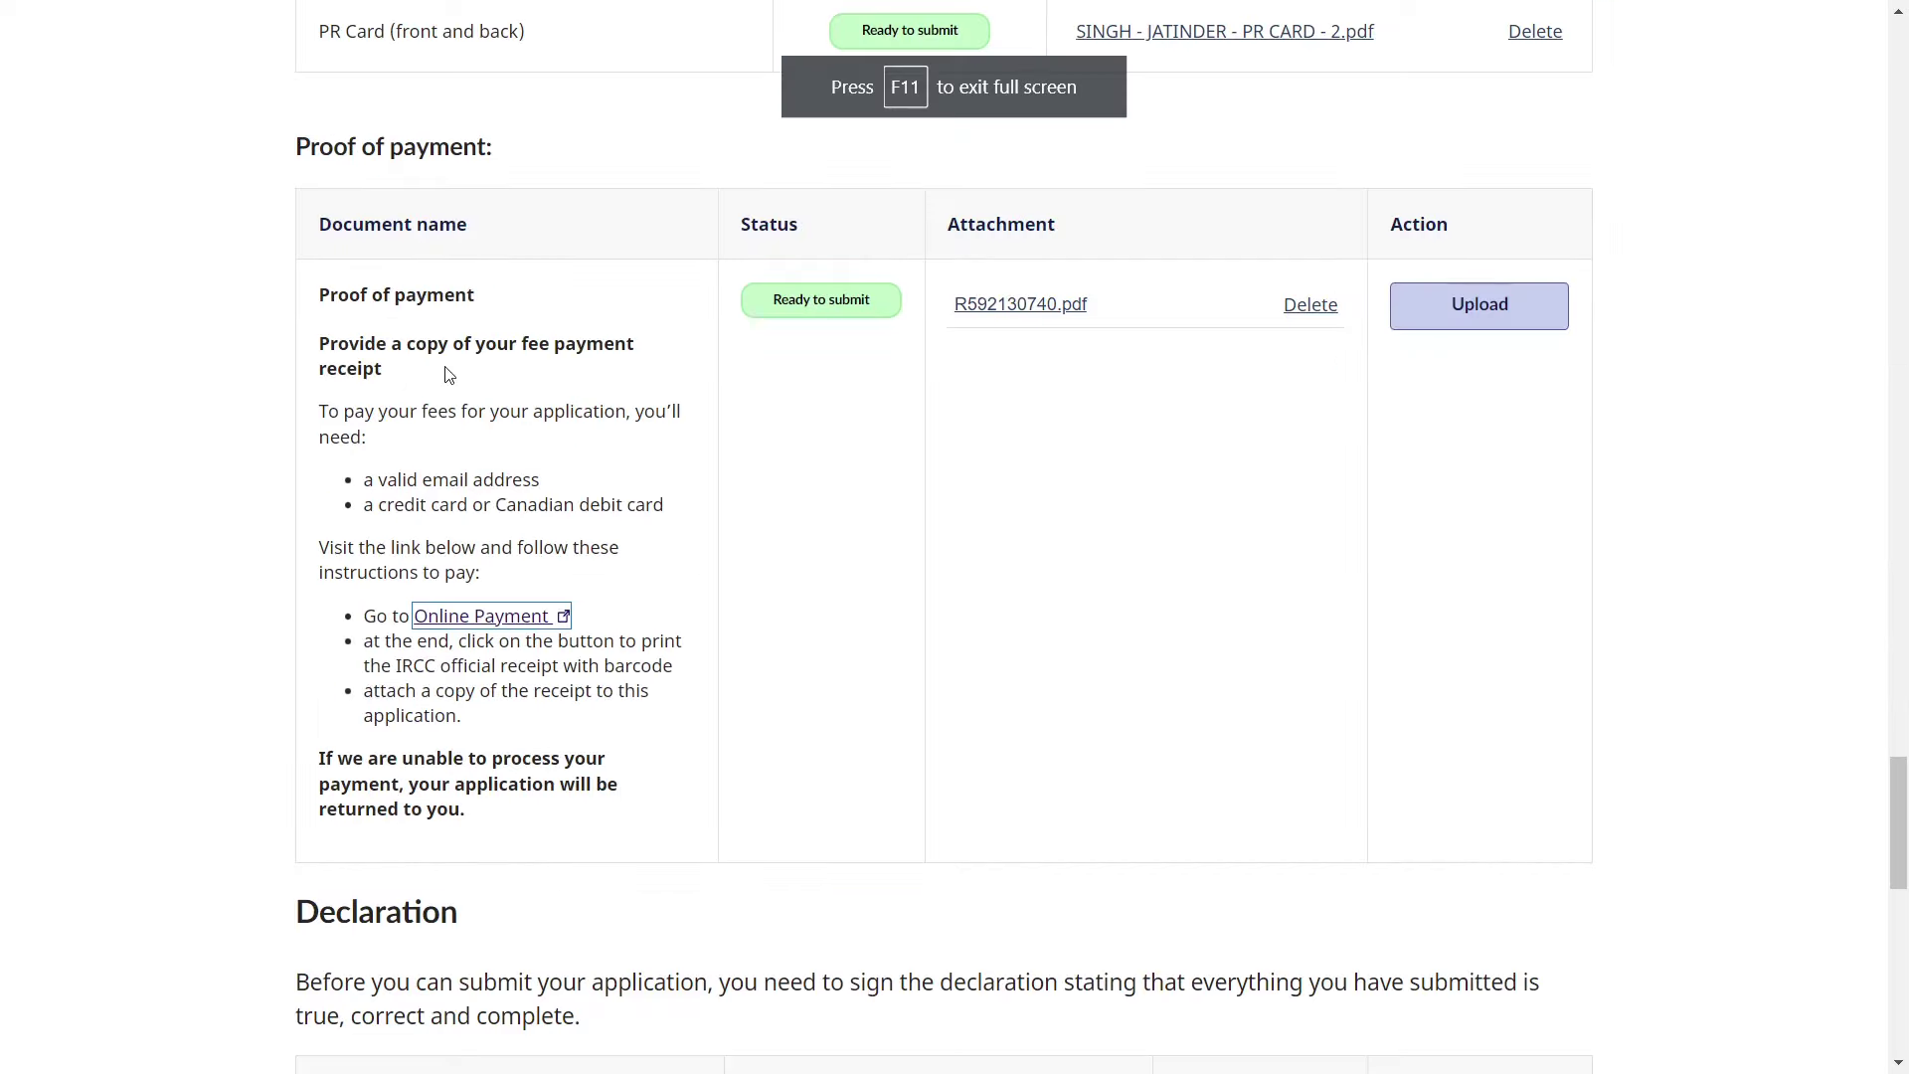
- Attach the fee payment receipt as proof of payment and start the Consent and declaration form
{"action": "left_click", "coordinate": [1102, 613]}
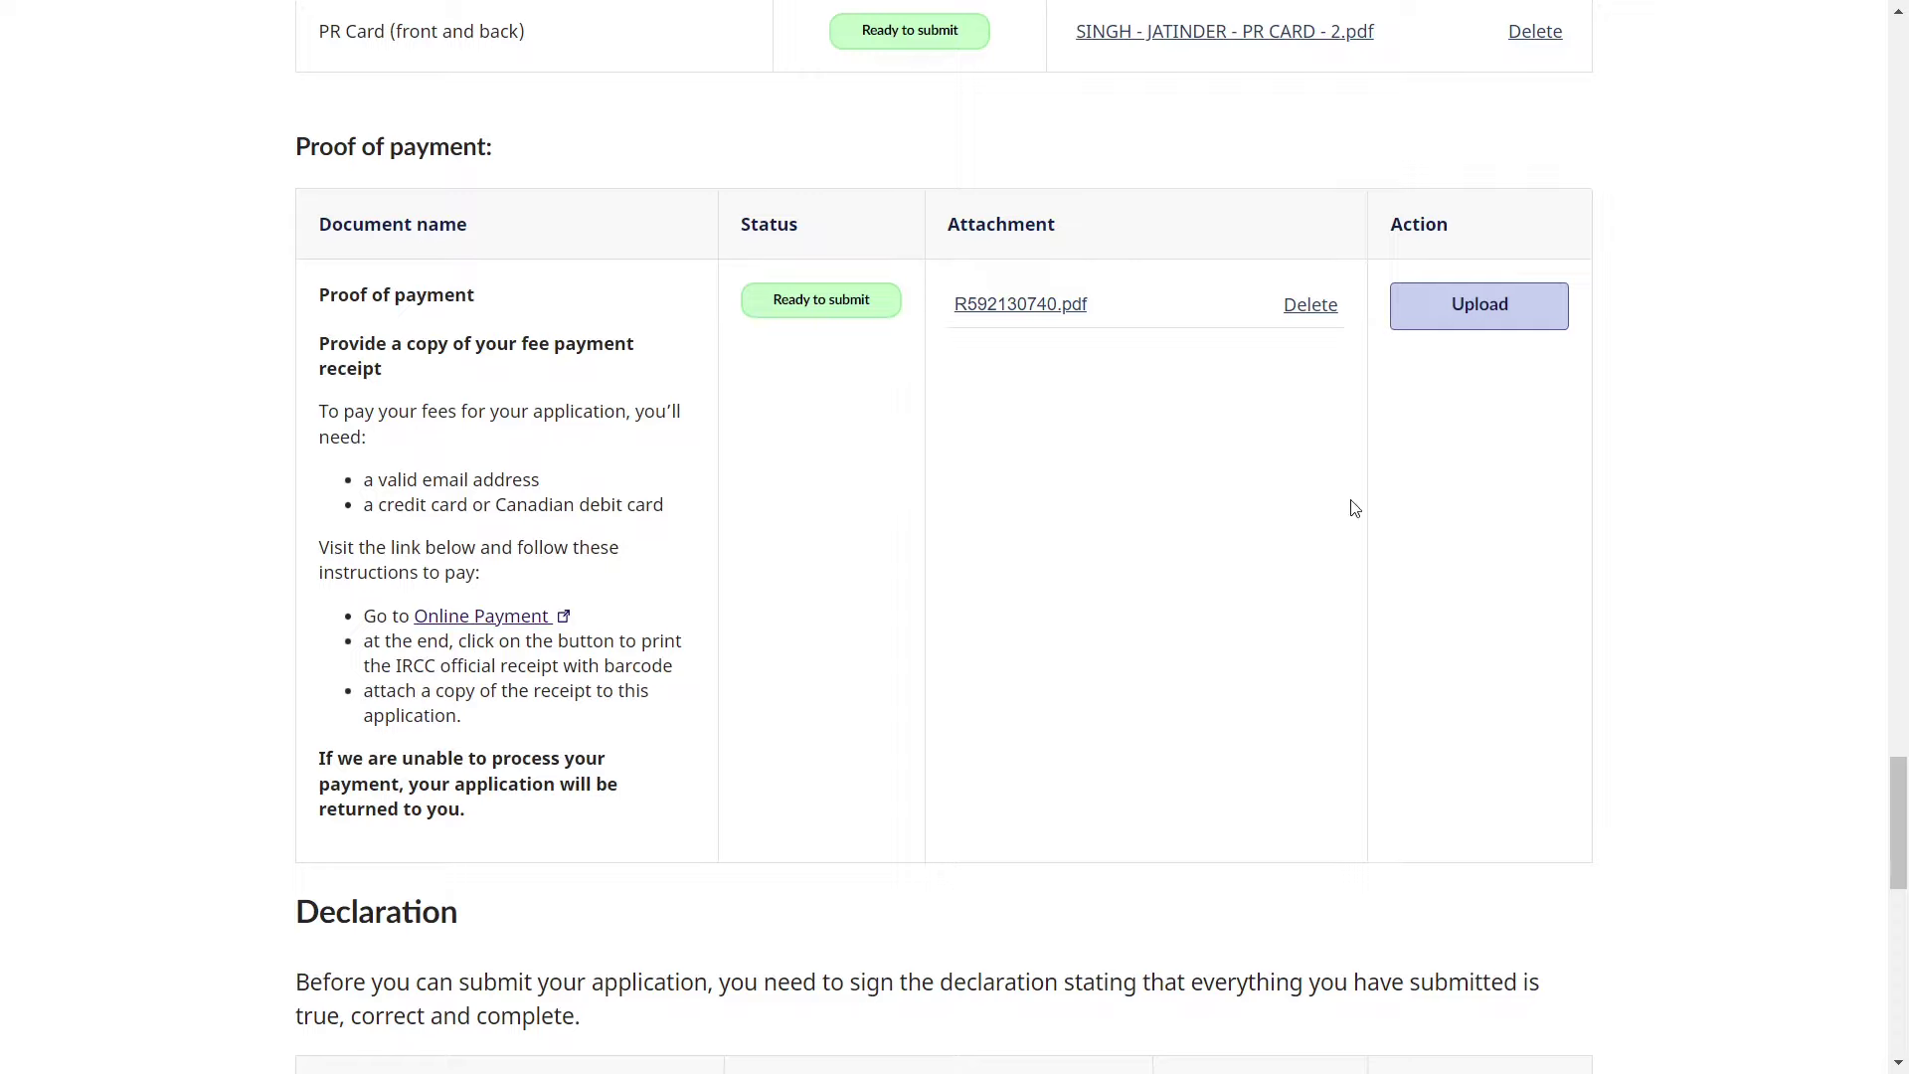
{"action": "left_click", "coordinate": [1481, 310]}
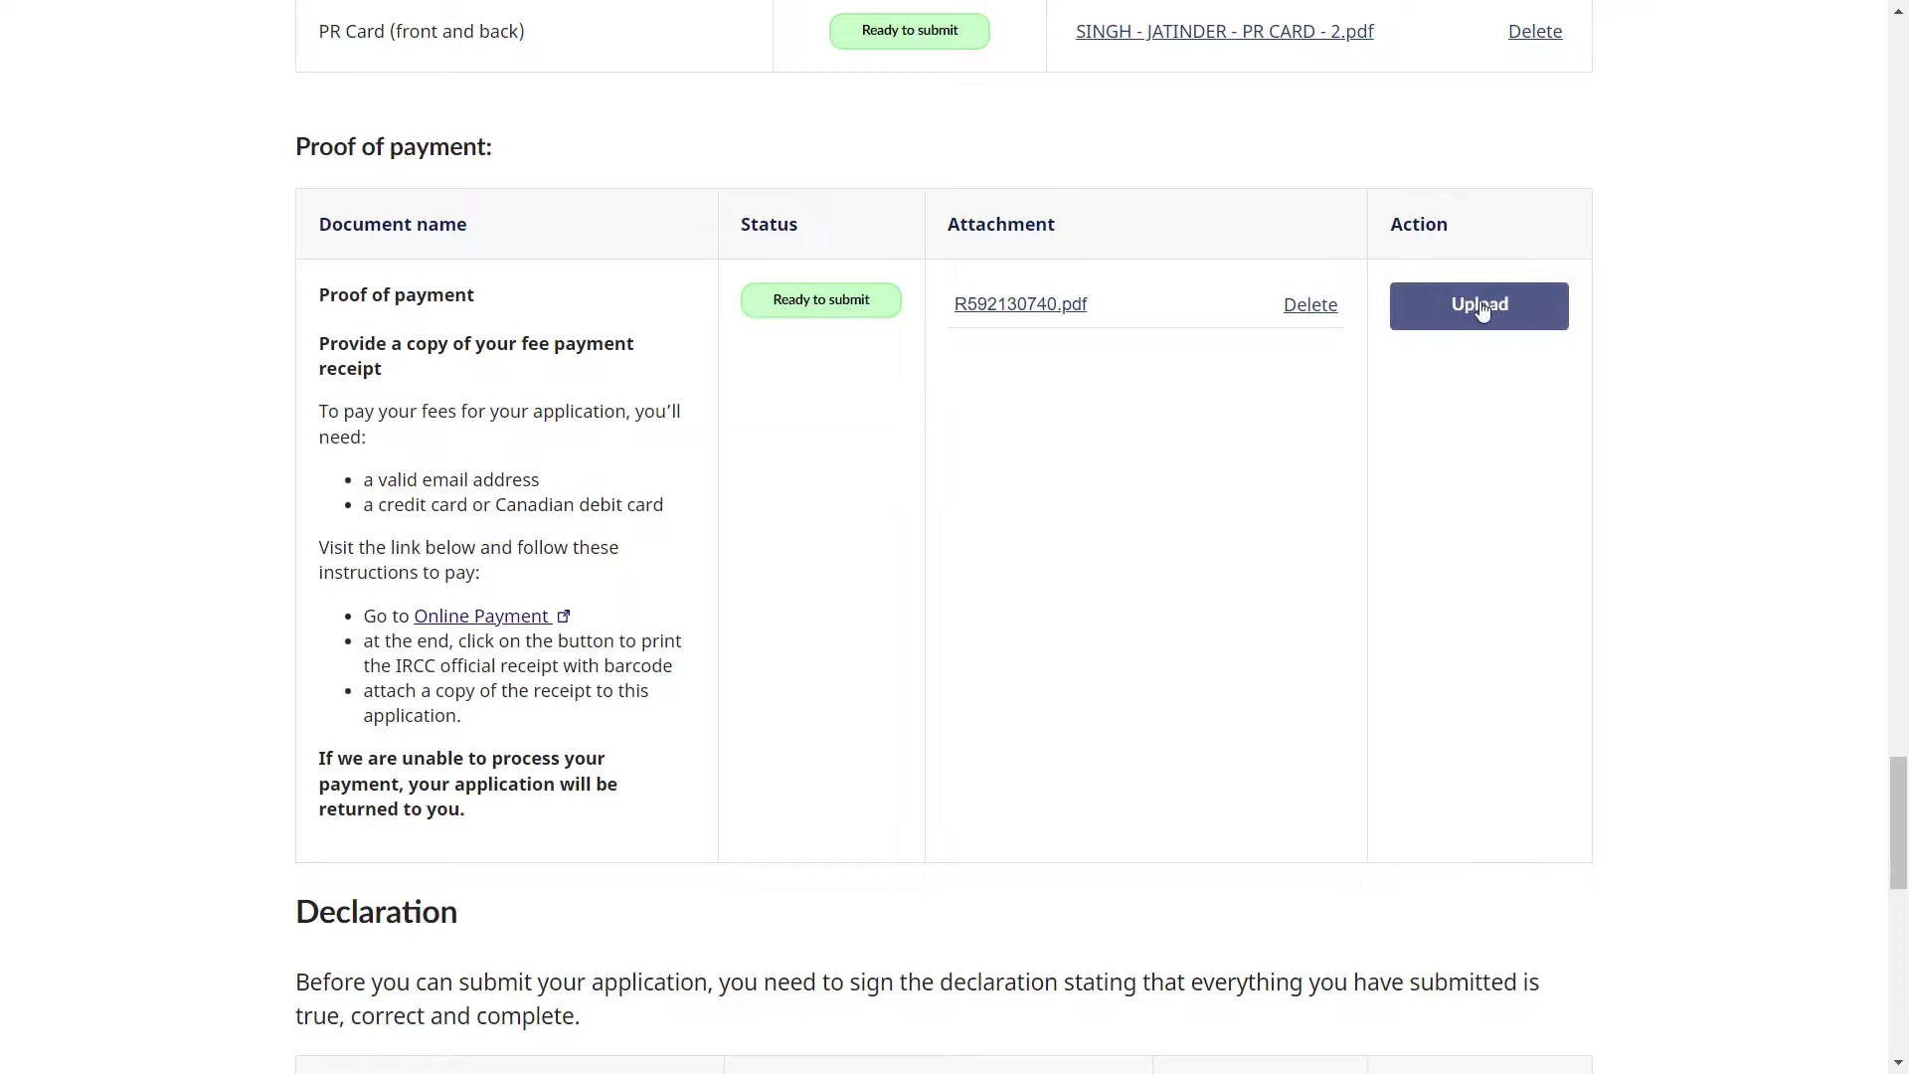
{"action": "scroll", "coordinate": [1207, 553], "scroll_direction": "down", "scroll_amount": 5}
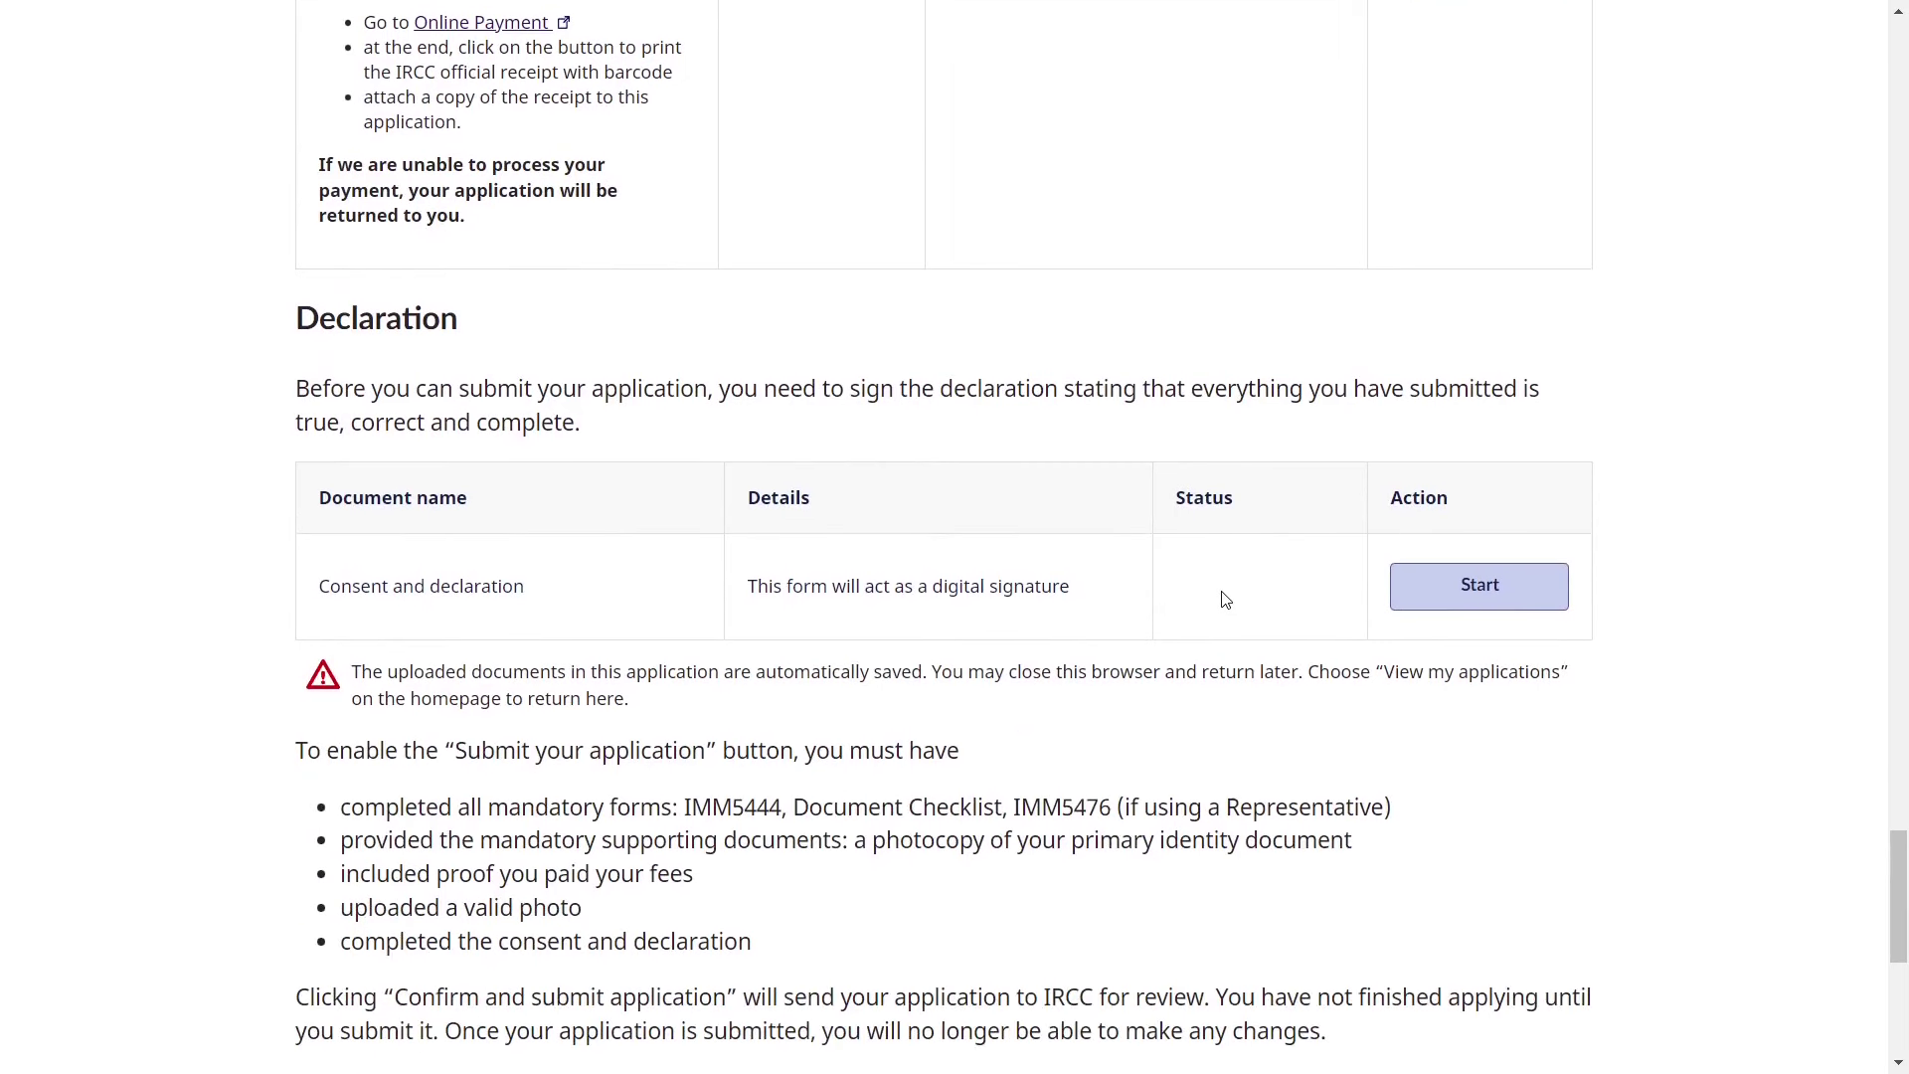
{"action": "triple_click", "coordinate": [384, 586]}
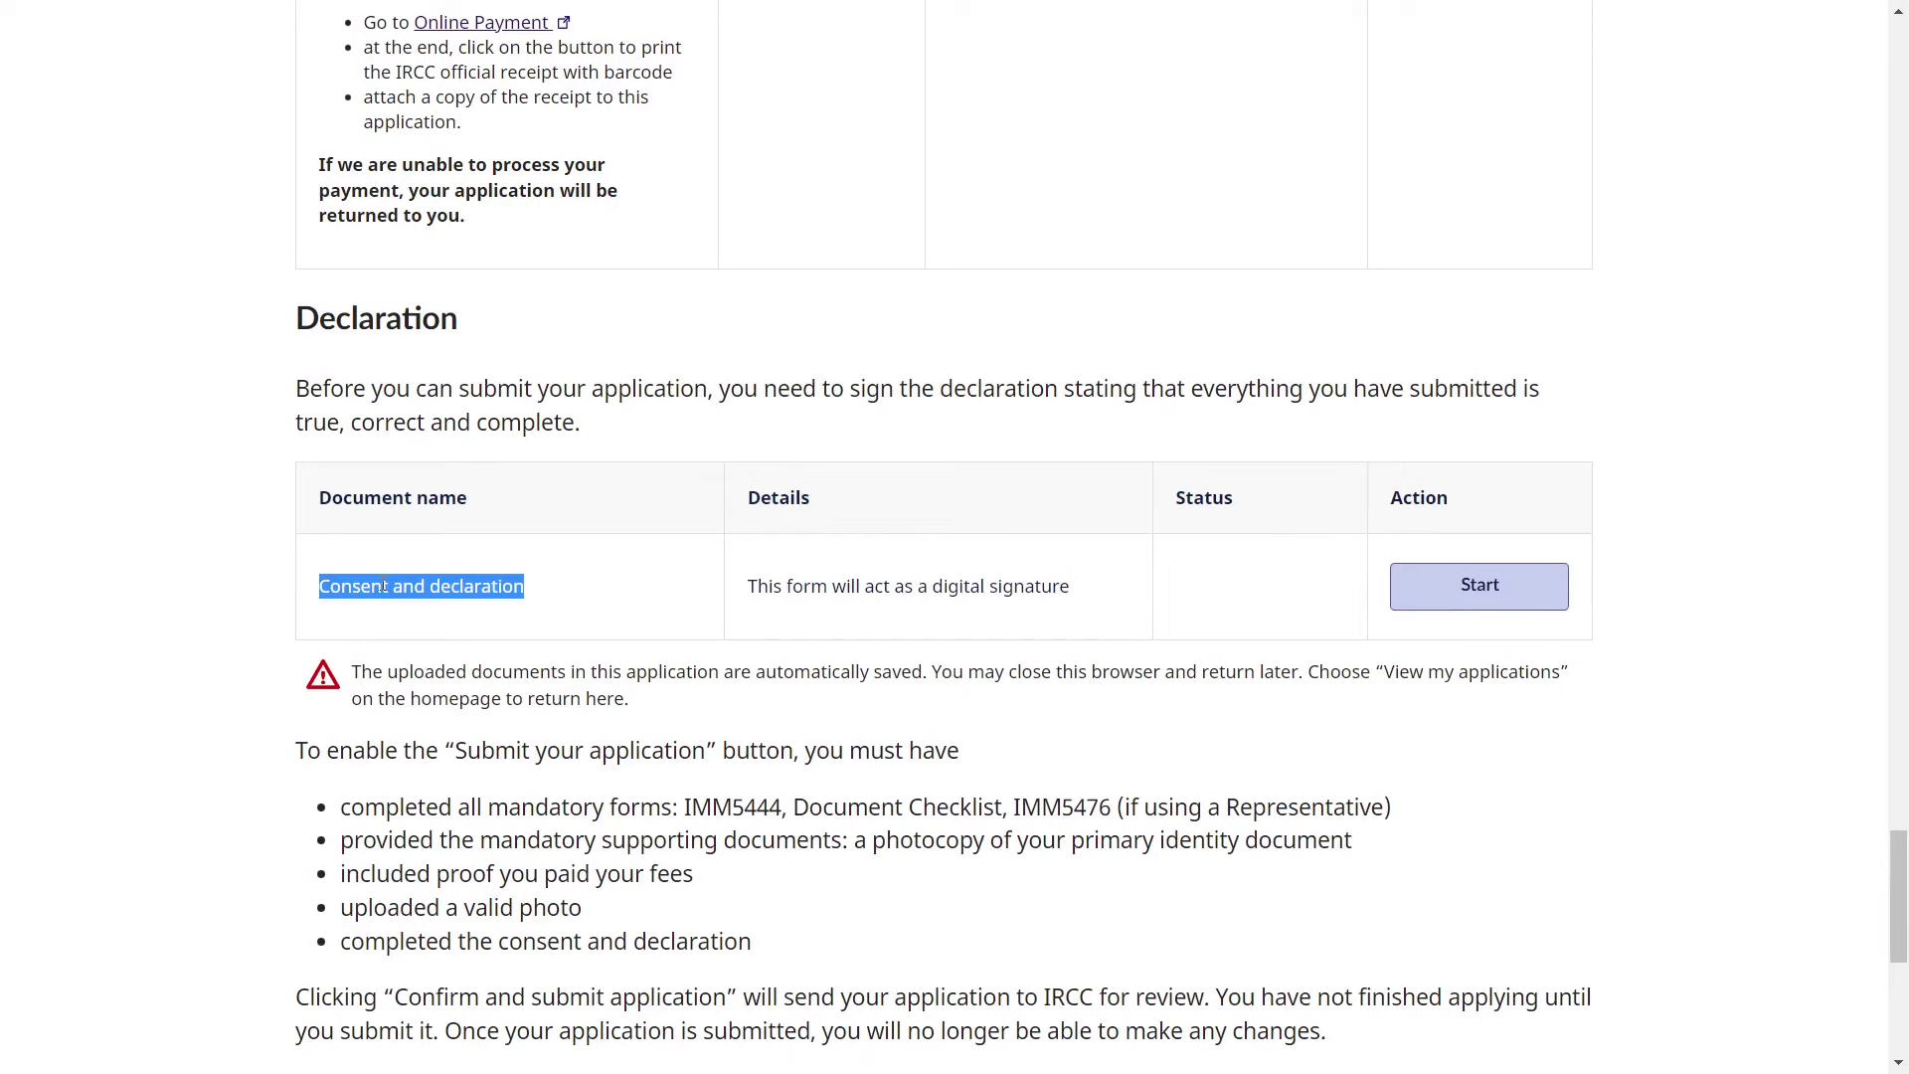
{"action": "left_click", "coordinate": [1458, 613]}
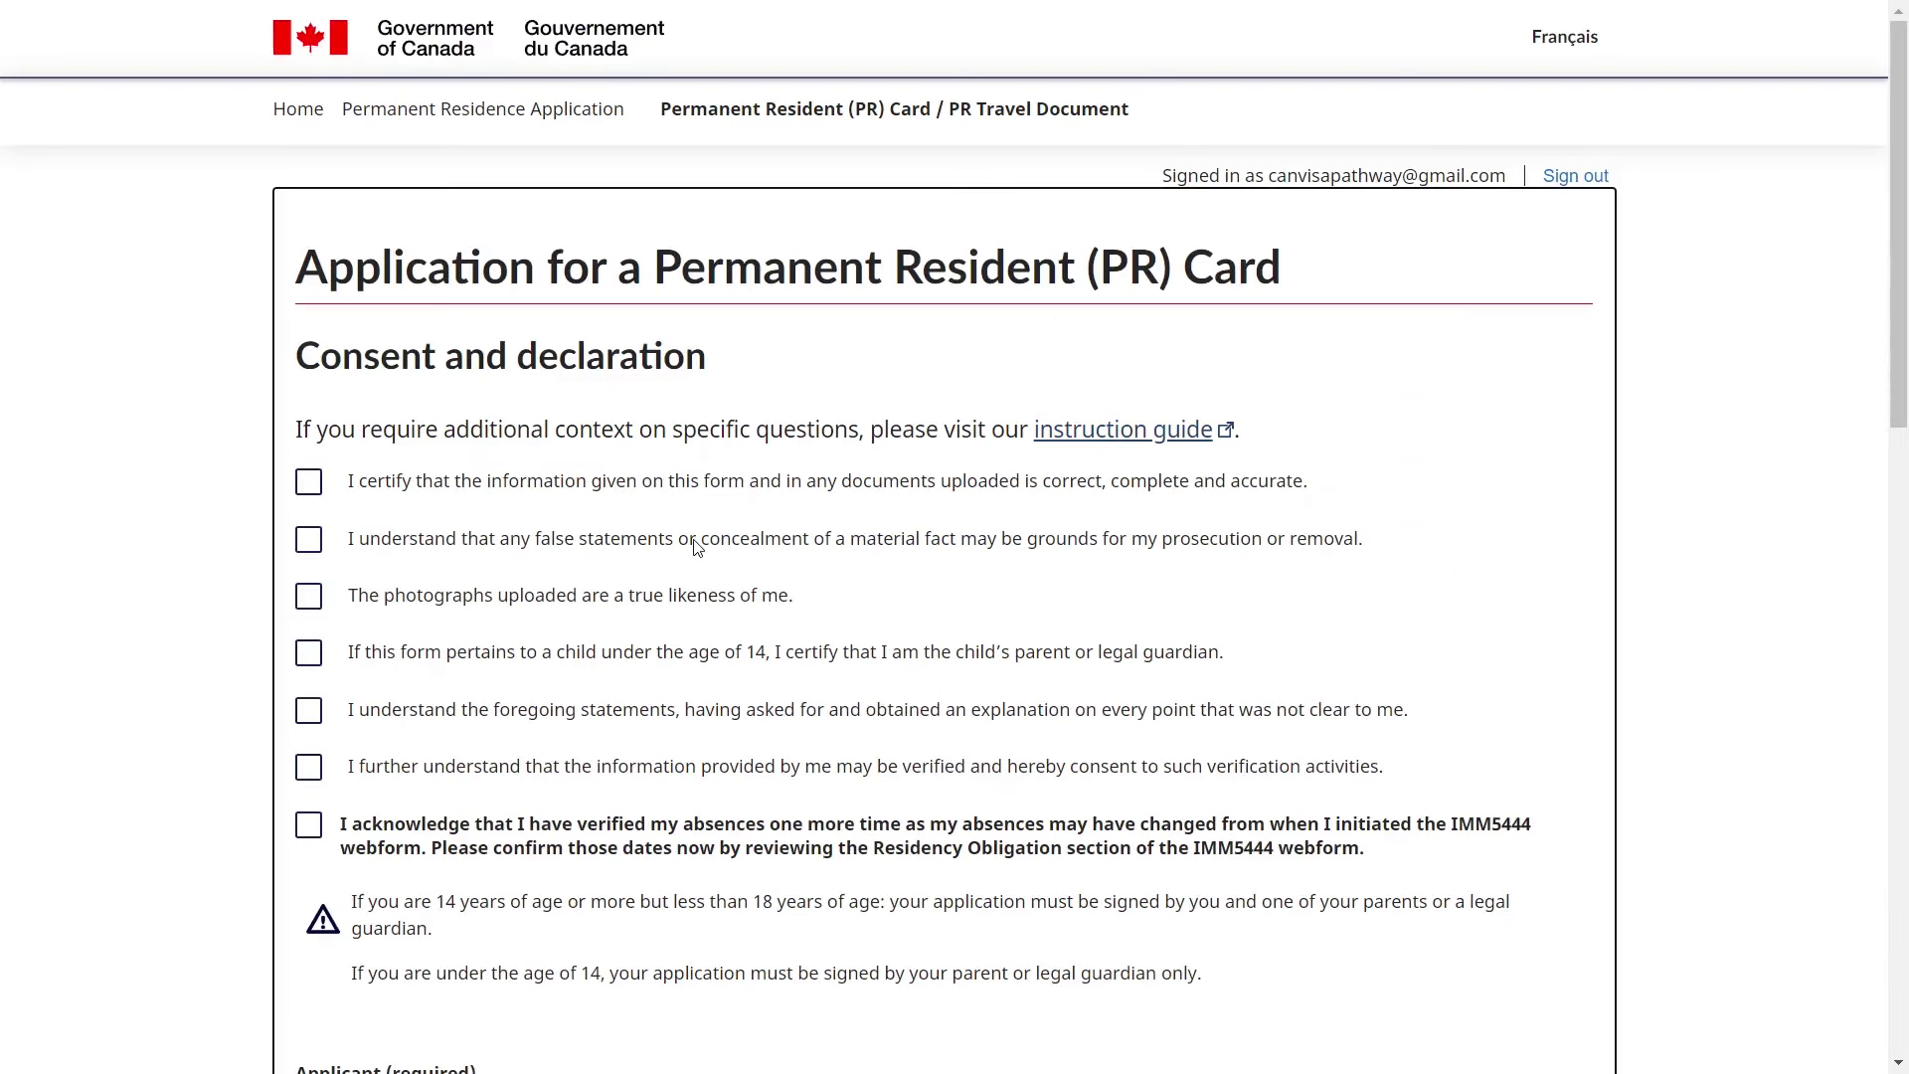
- Tick the six statements: accuracy, false statements, photo likeness, understanding, verification, and absences
{"action": "left_click", "coordinate": [308, 482]}
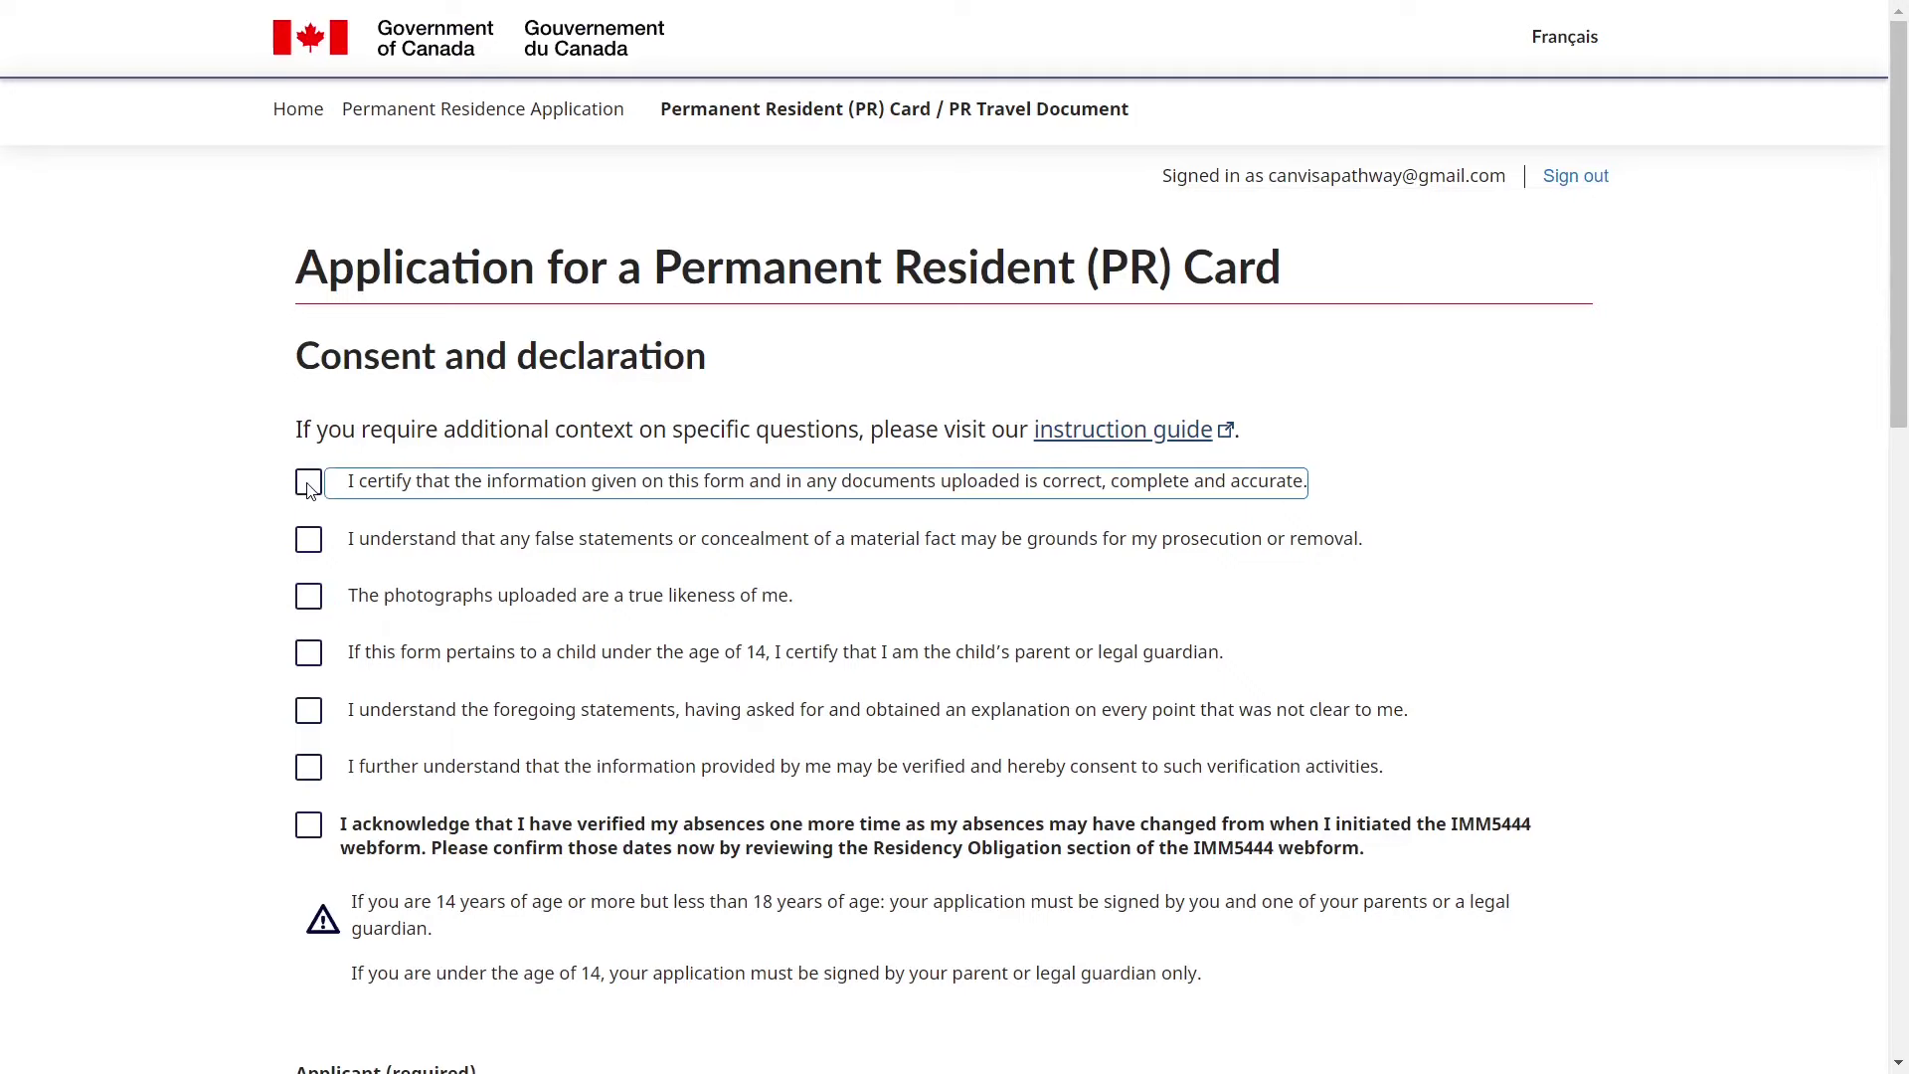
{"action": "left_click", "coordinate": [308, 541]}
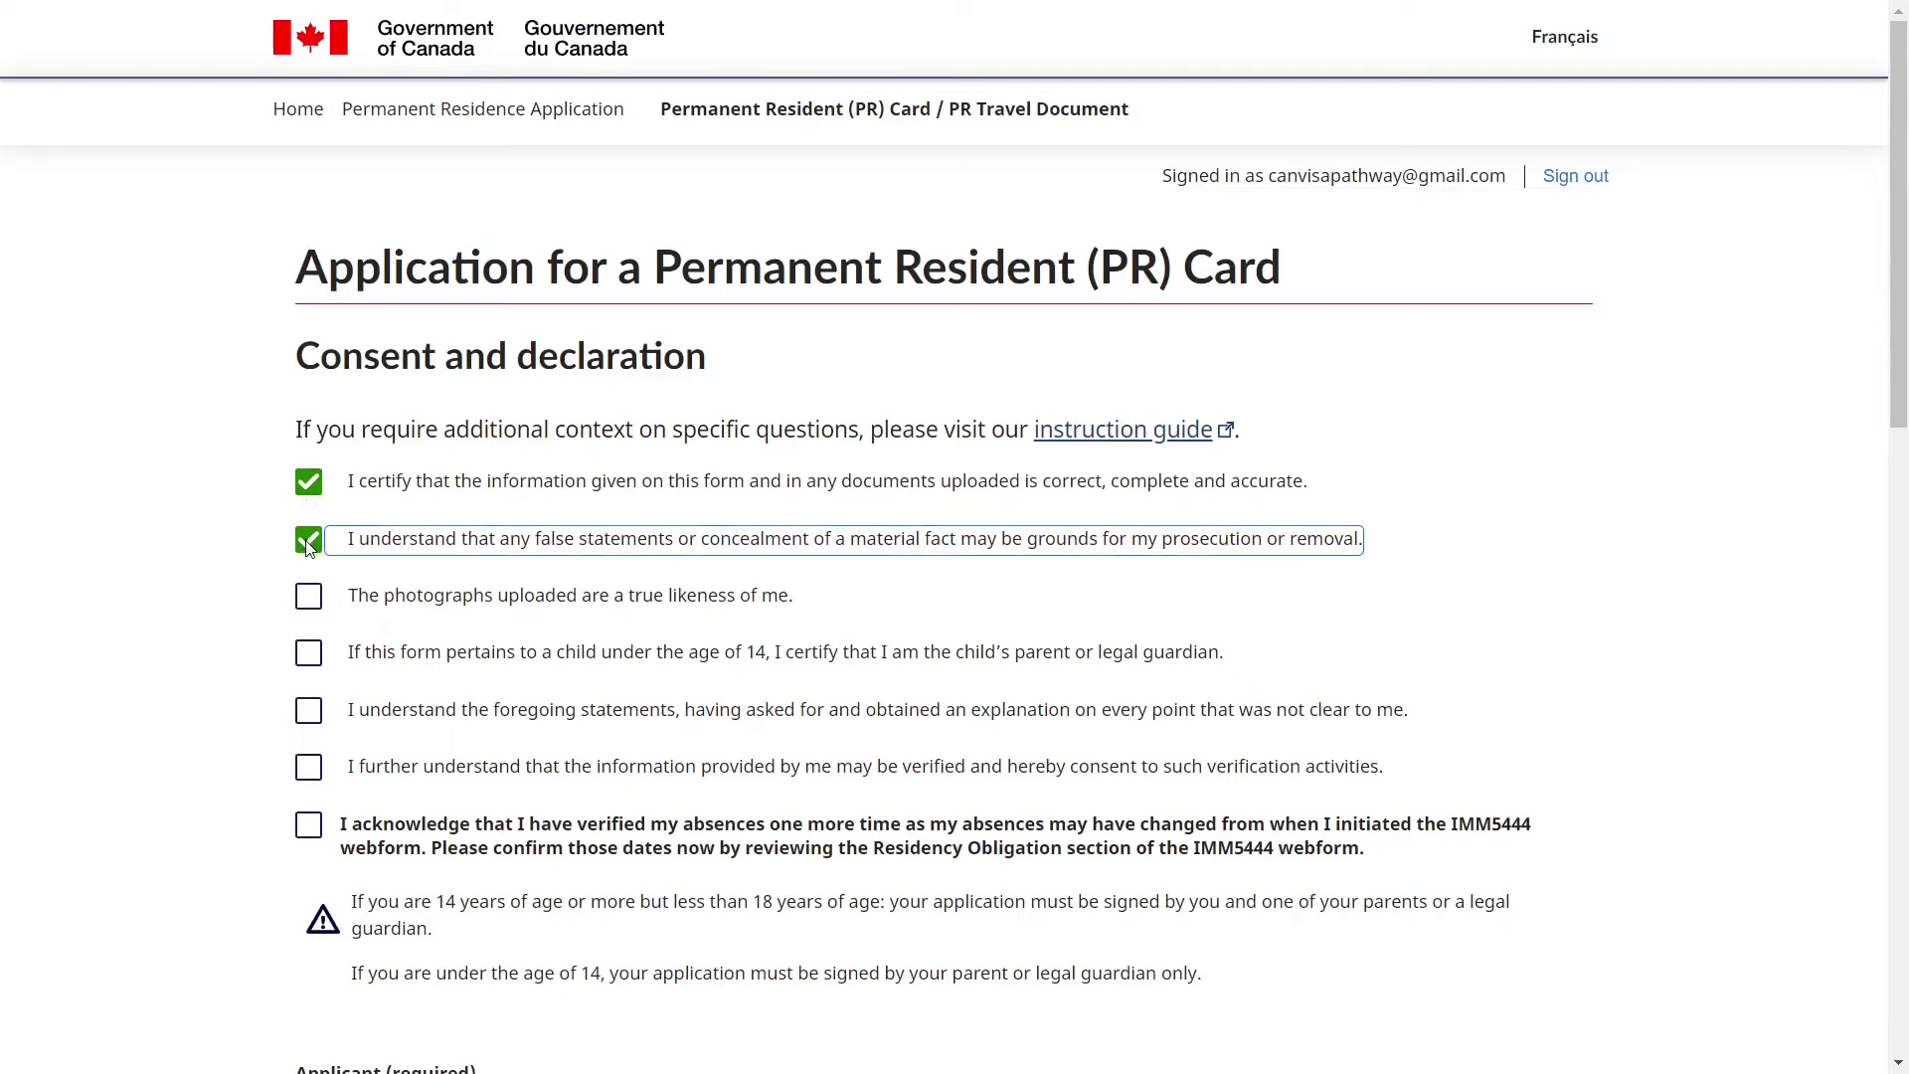
{"action": "left_click", "coordinate": [309, 596]}
{"action": "left_click", "coordinate": [310, 711]}
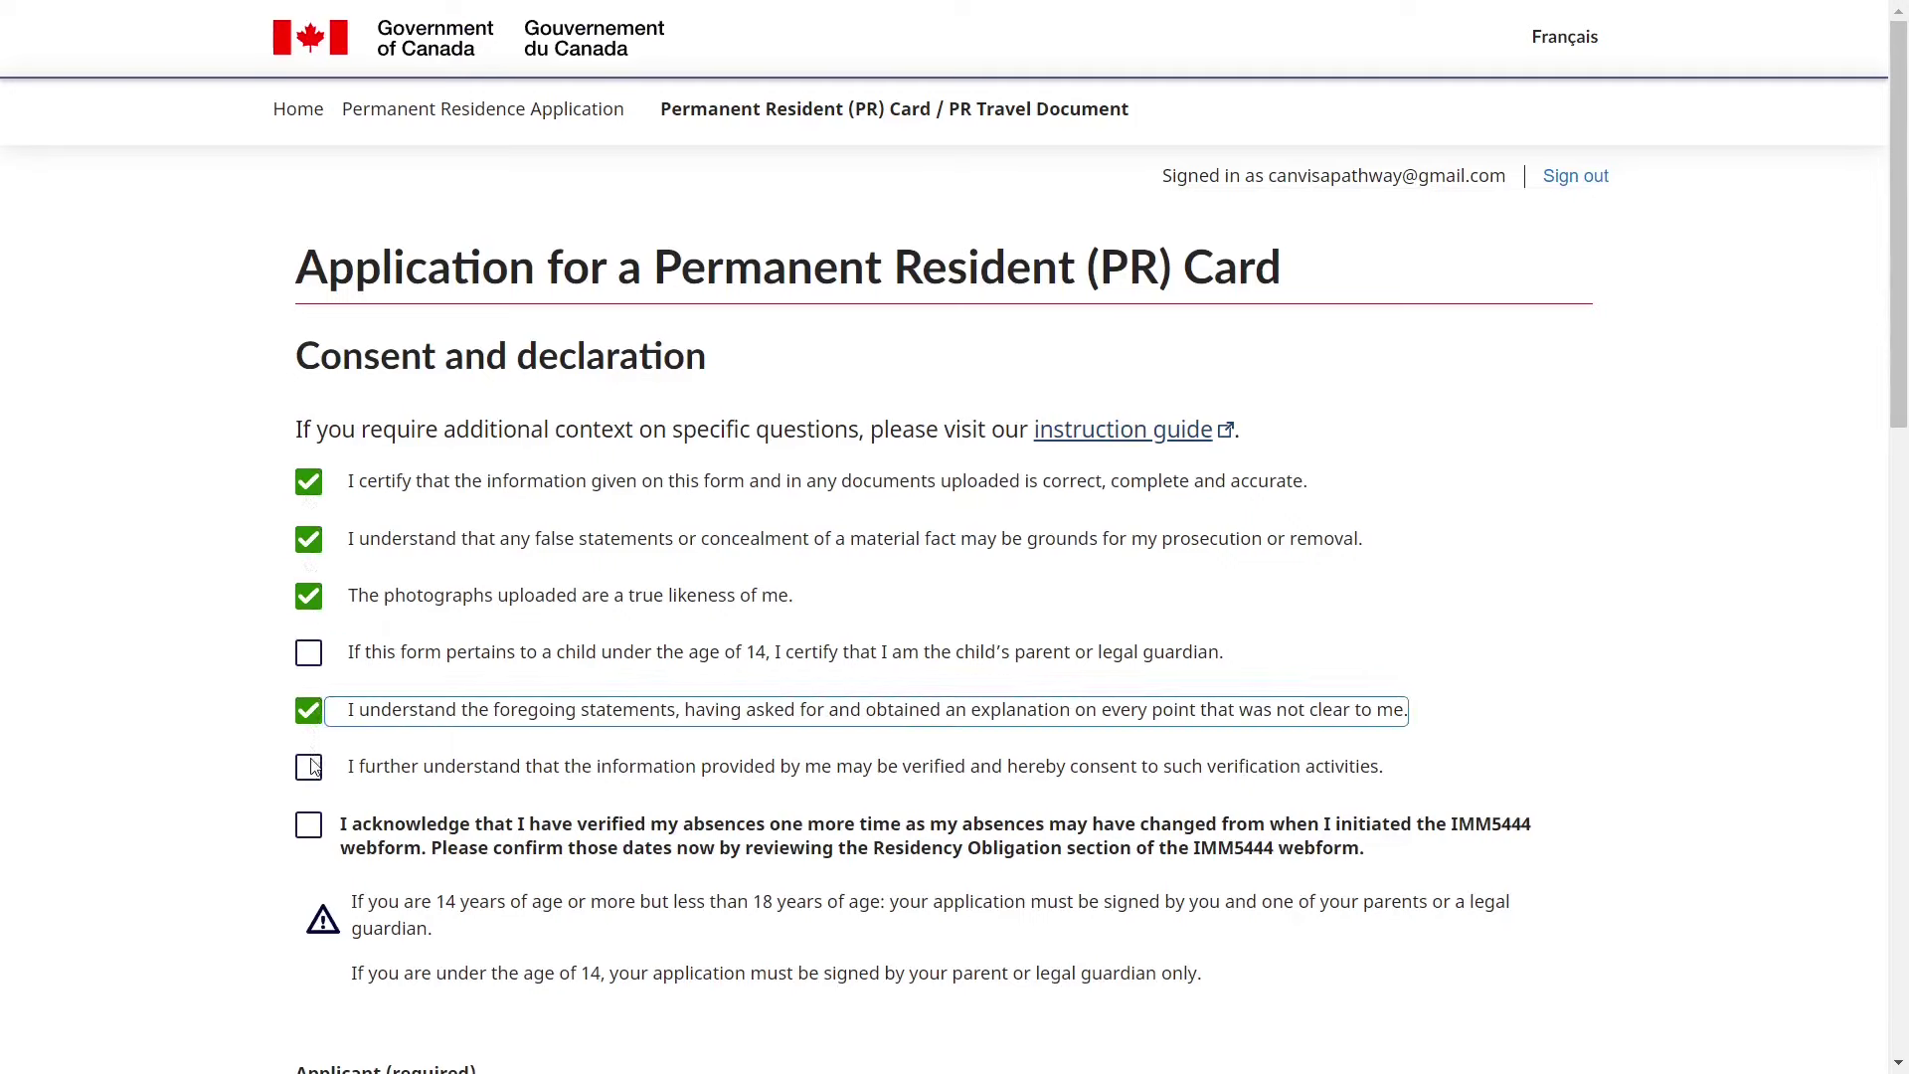
{"action": "left_click", "coordinate": [309, 766]}
{"action": "left_click", "coordinate": [309, 826]}
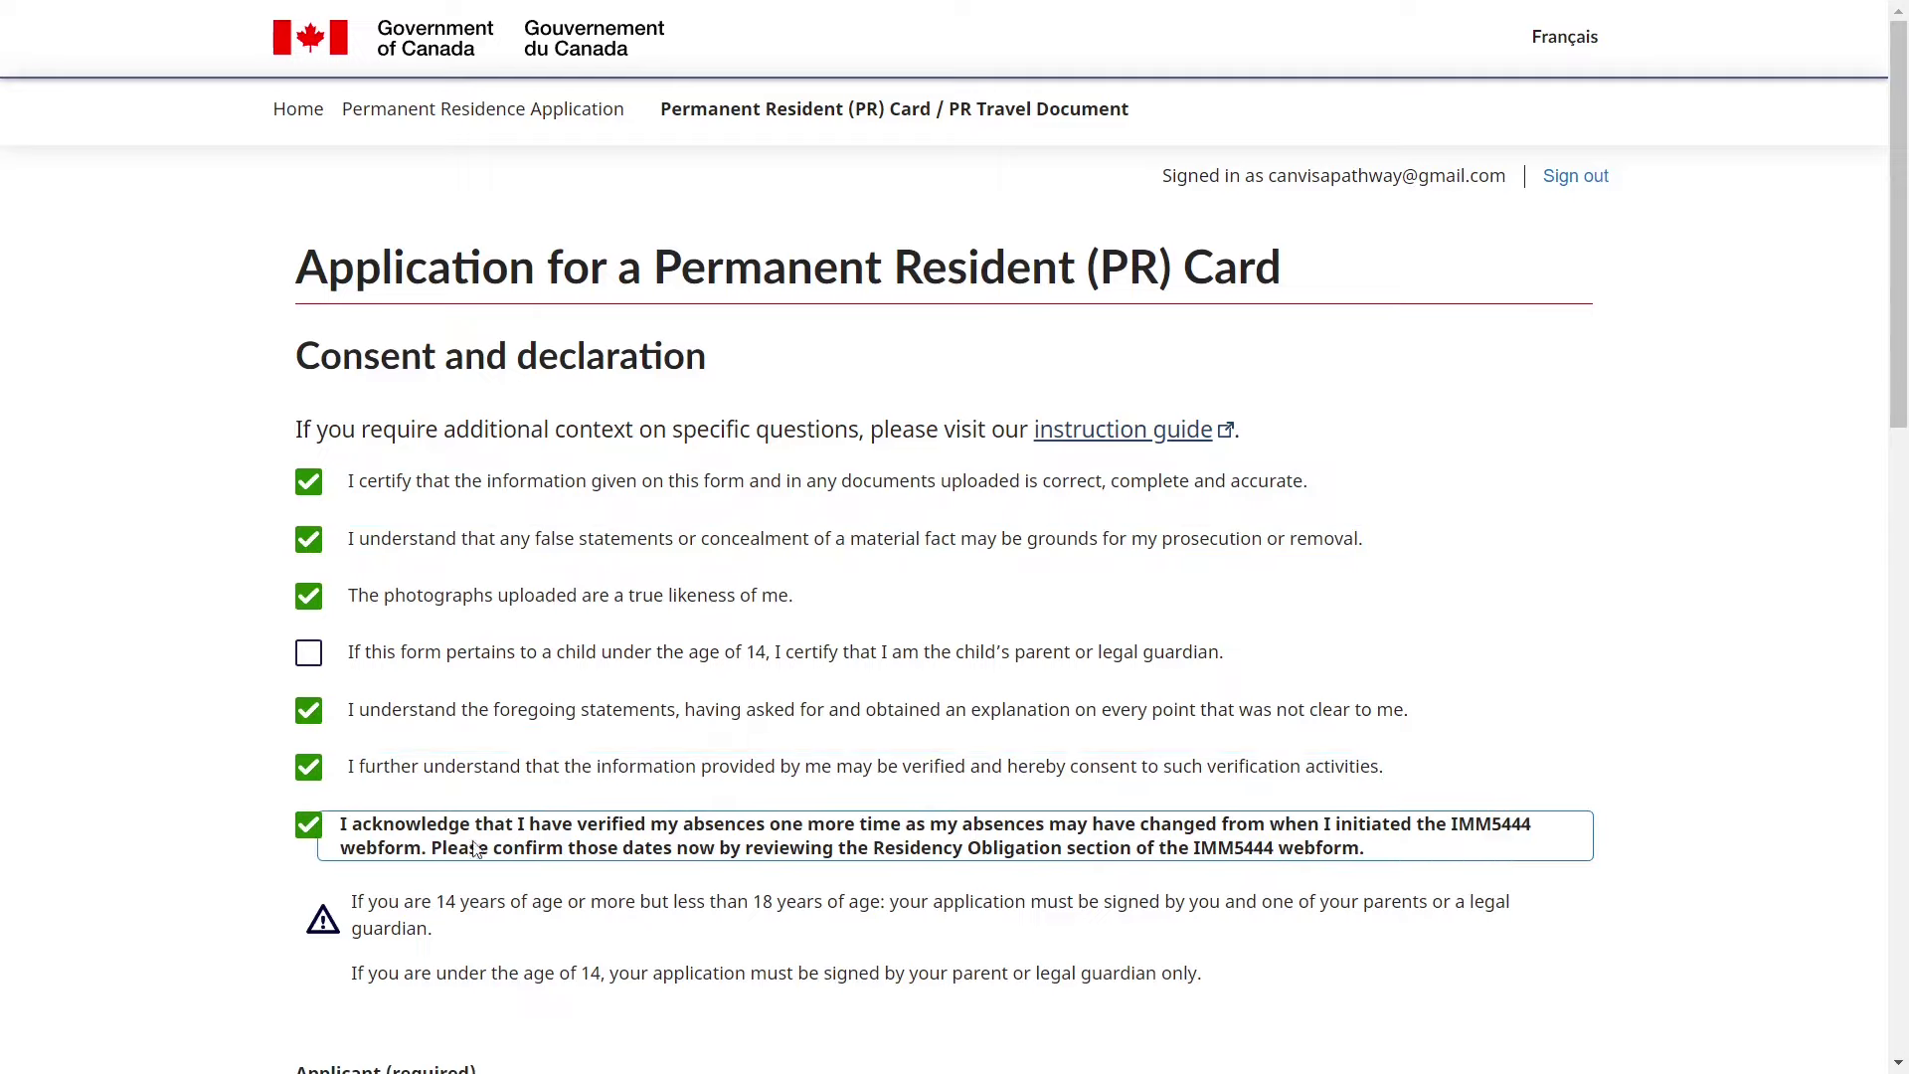
- Leave the child-under-14 parent/guardian statement unticked, undoing an accidental check
{"action": "scroll", "coordinate": [475, 723], "scroll_direction": "down", "scroll_amount": 1}
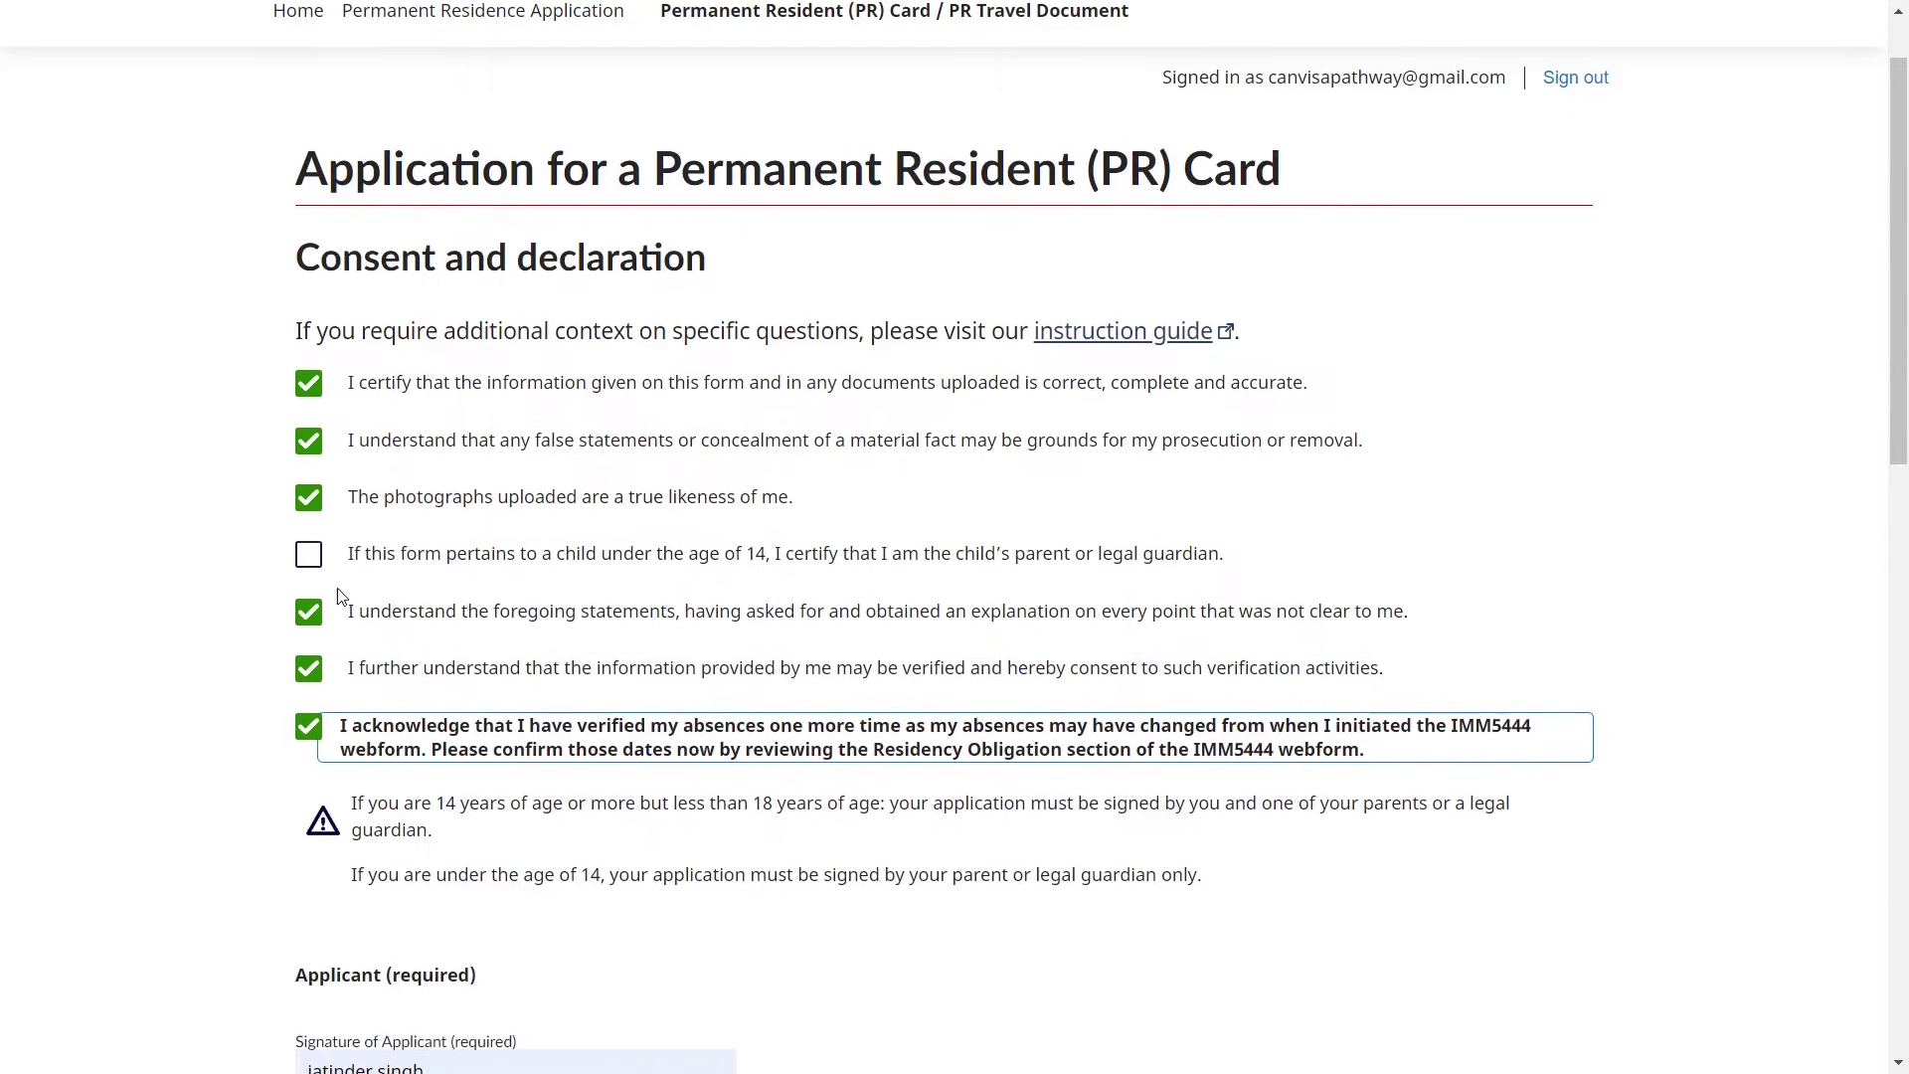
{"action": "left_click_drag", "start_coordinate": [355, 554], "coordinate": [800, 562]}
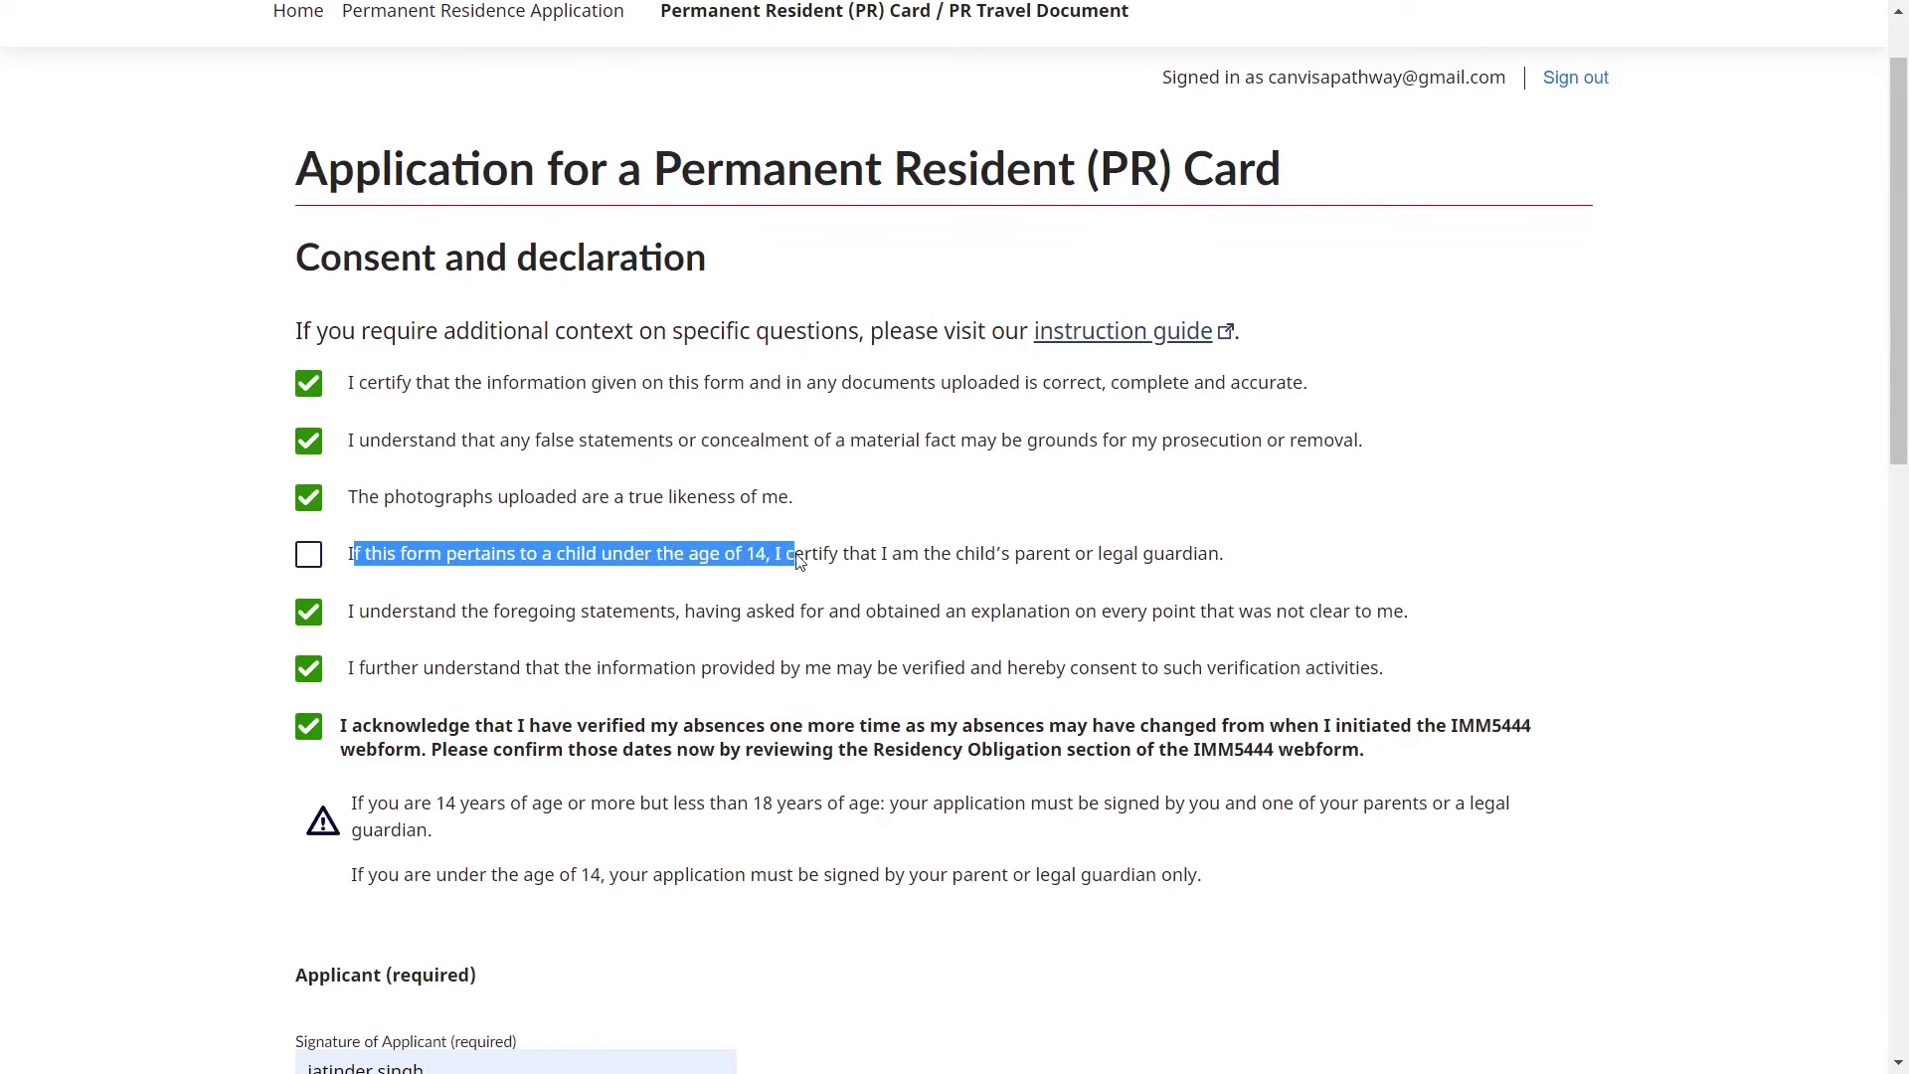
{"action": "scroll", "coordinate": [800, 561], "scroll_direction": "down", "scroll_amount": 1}
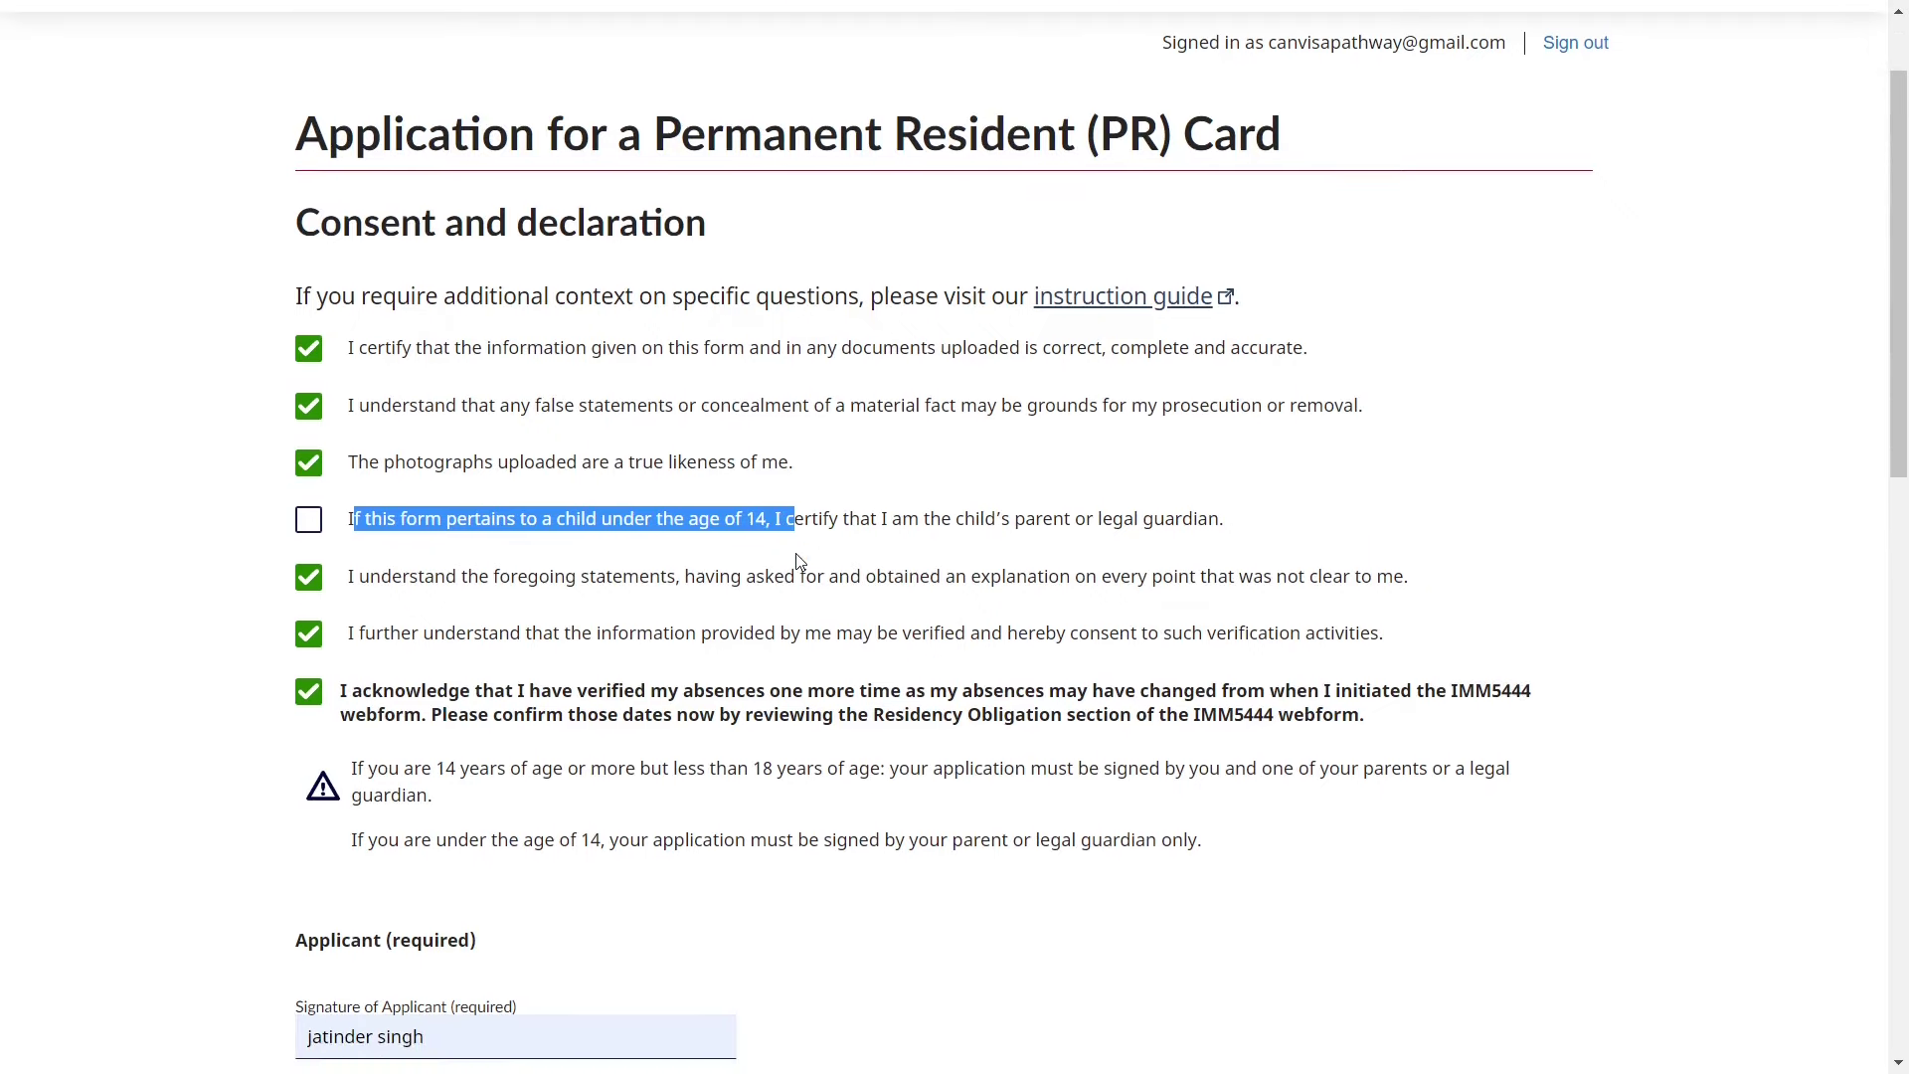
{"action": "left_click", "coordinate": [1016, 549]}
{"action": "right_click", "coordinate": [1016, 516]}
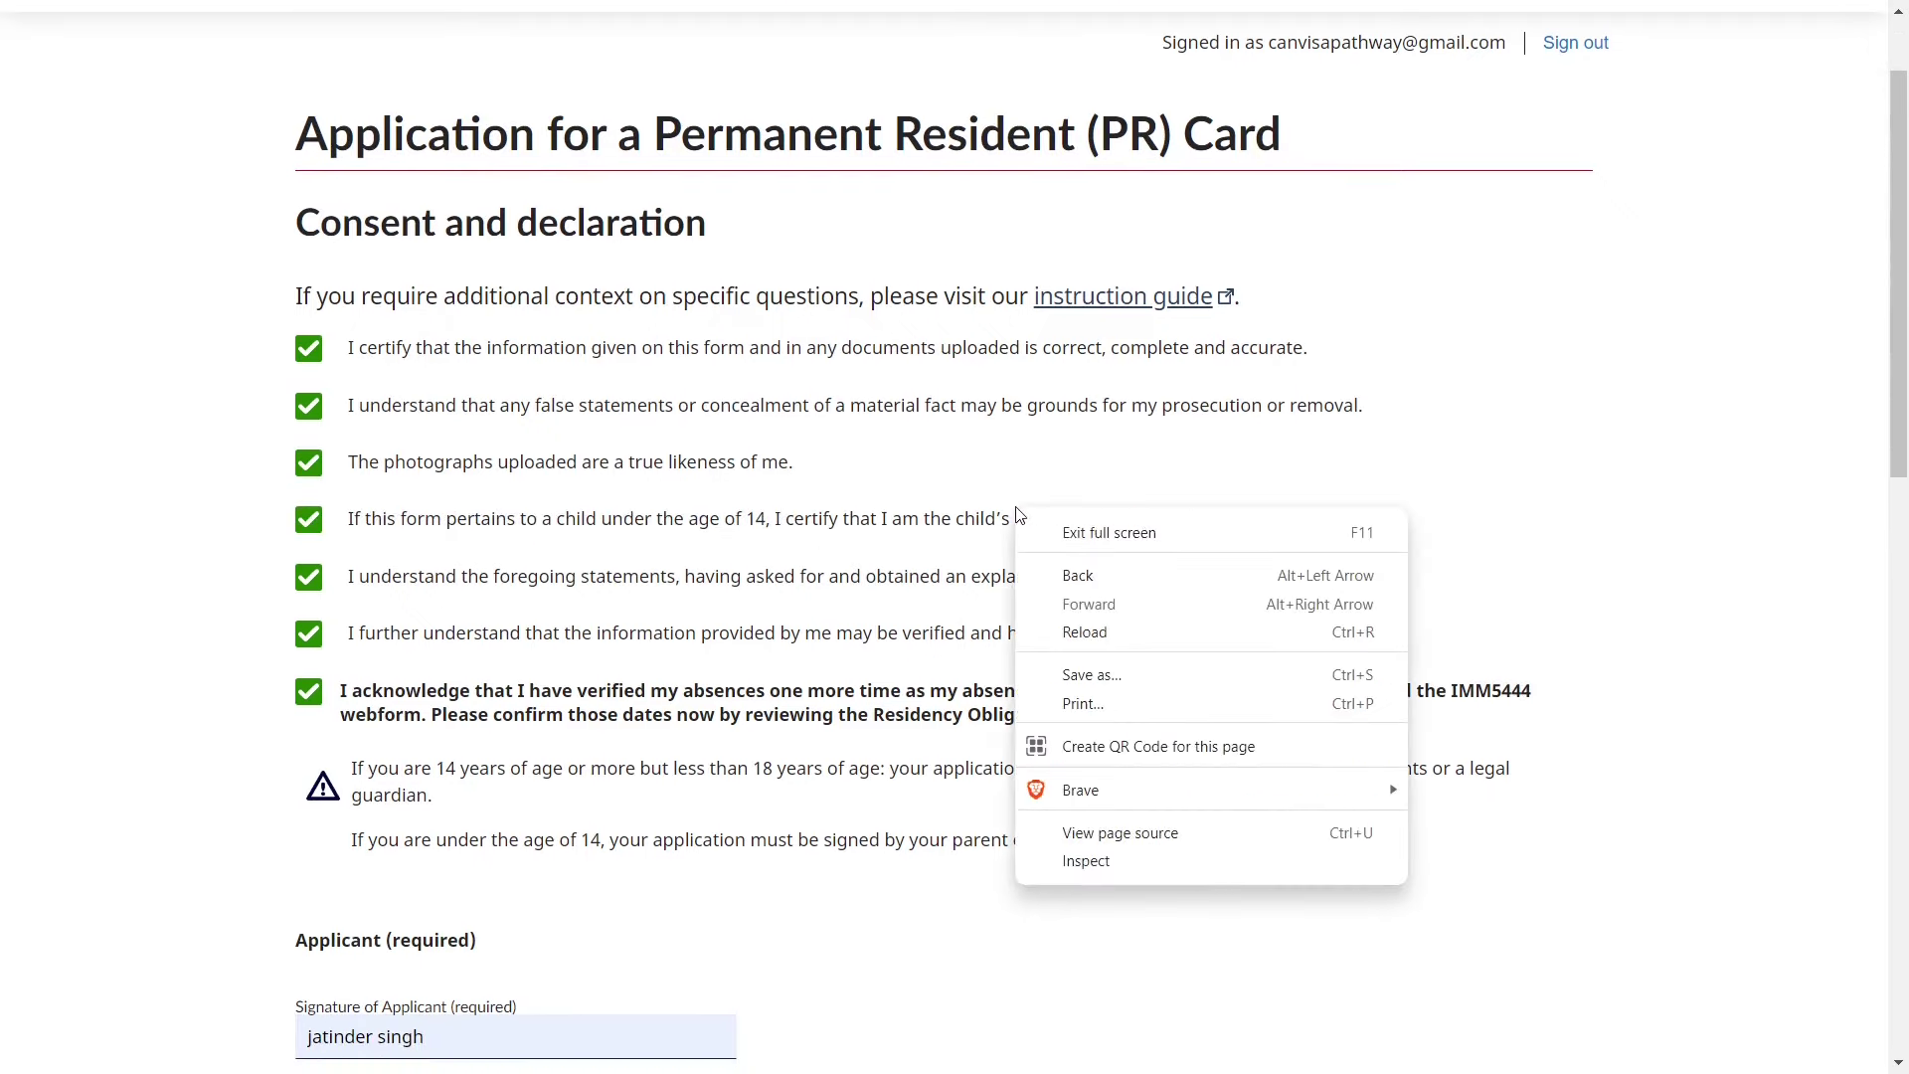
{"action": "left_click", "coordinate": [305, 521]}
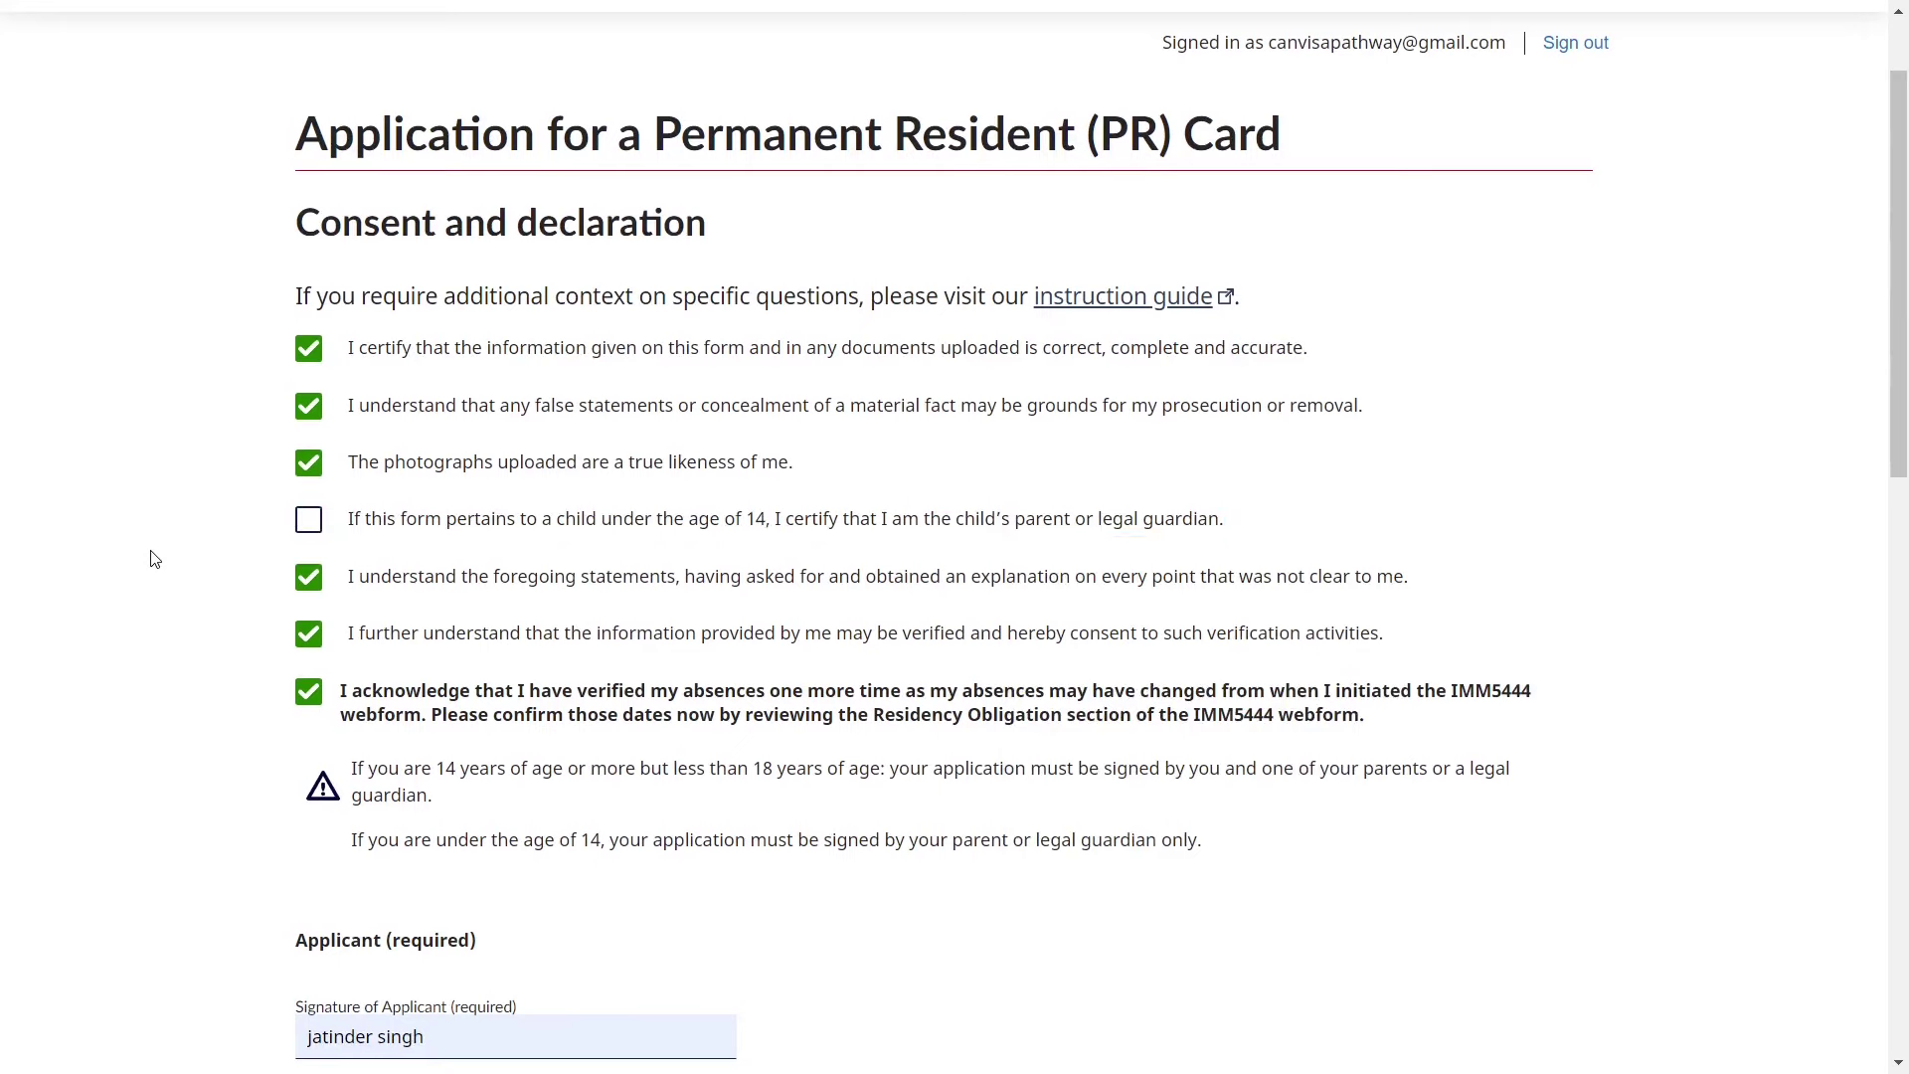
- Confirm the signature location fields read Montreal, QC, Canada
{"action": "scroll", "coordinate": [151, 557], "scroll_direction": "down", "scroll_amount": 5}
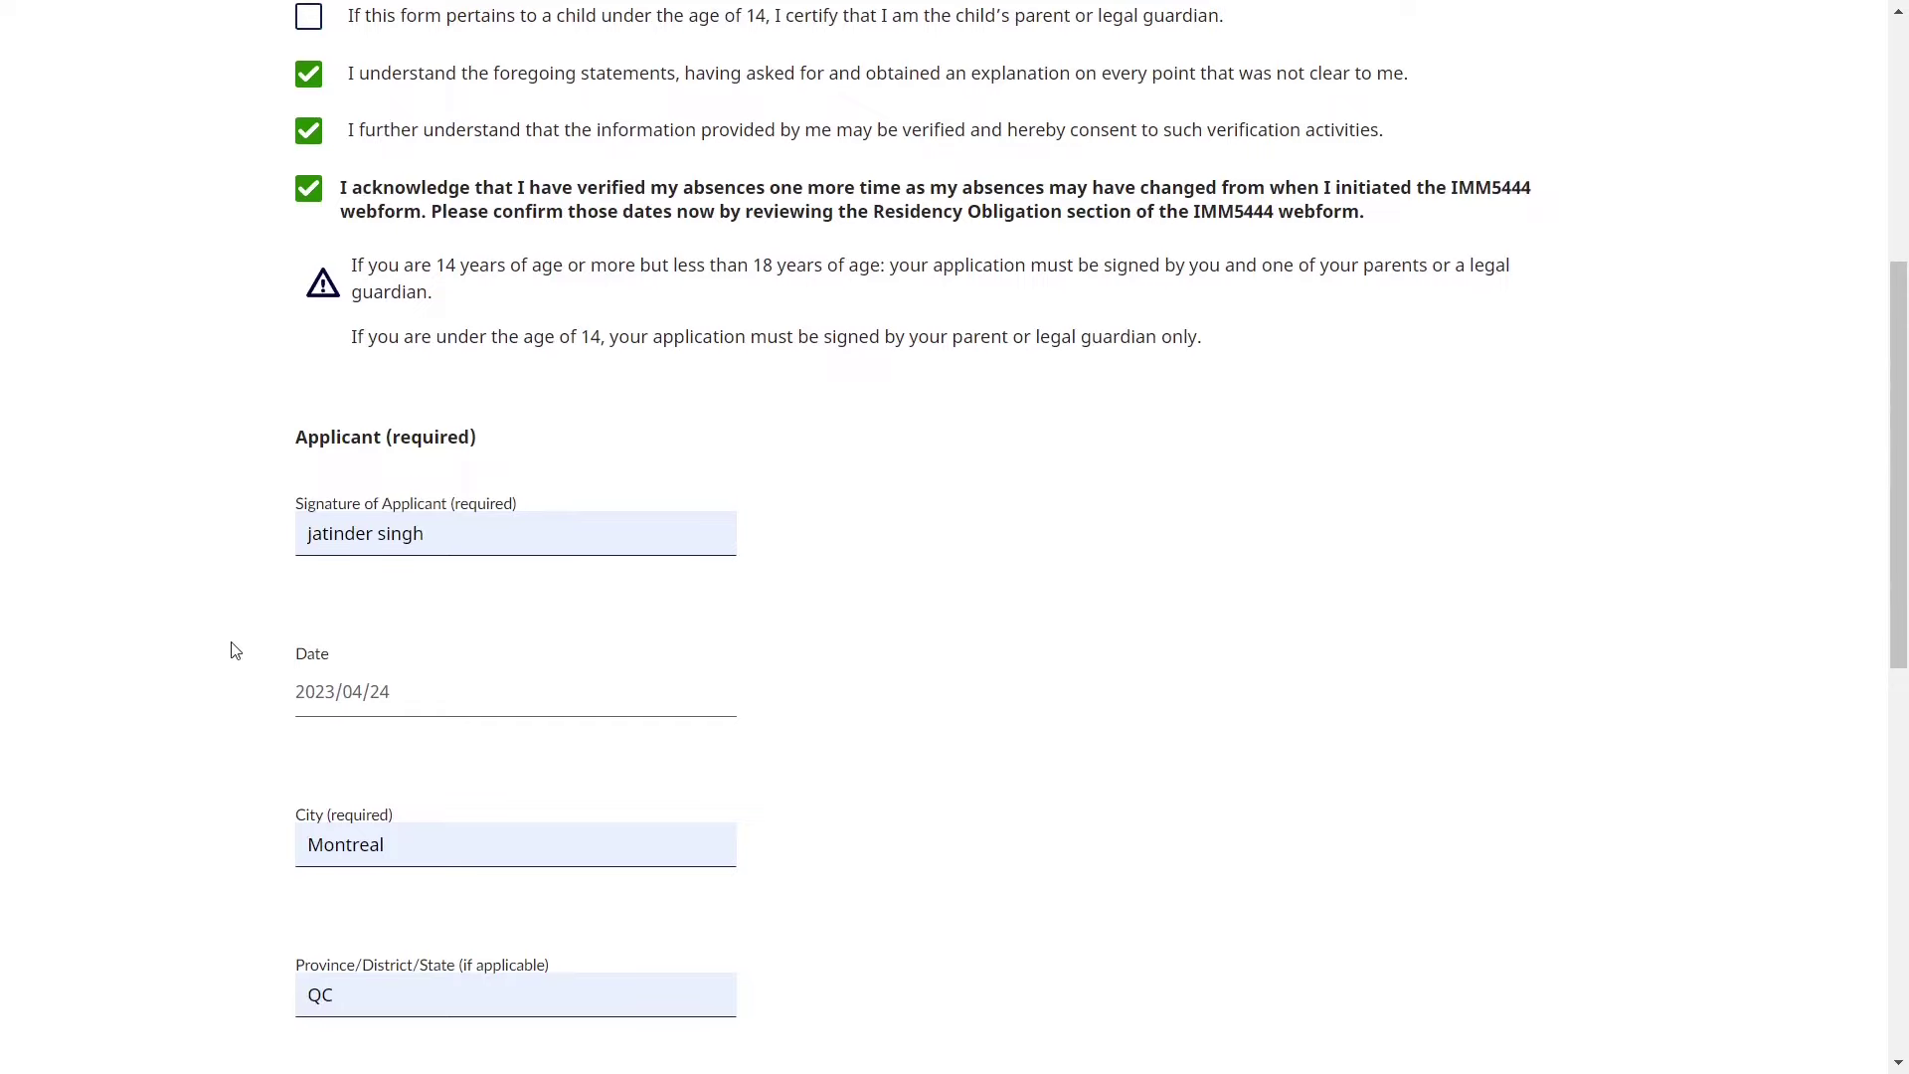
{"action": "scroll", "coordinate": [235, 650], "scroll_direction": "down", "scroll_amount": 3}
{"action": "left_click", "coordinate": [428, 571]}
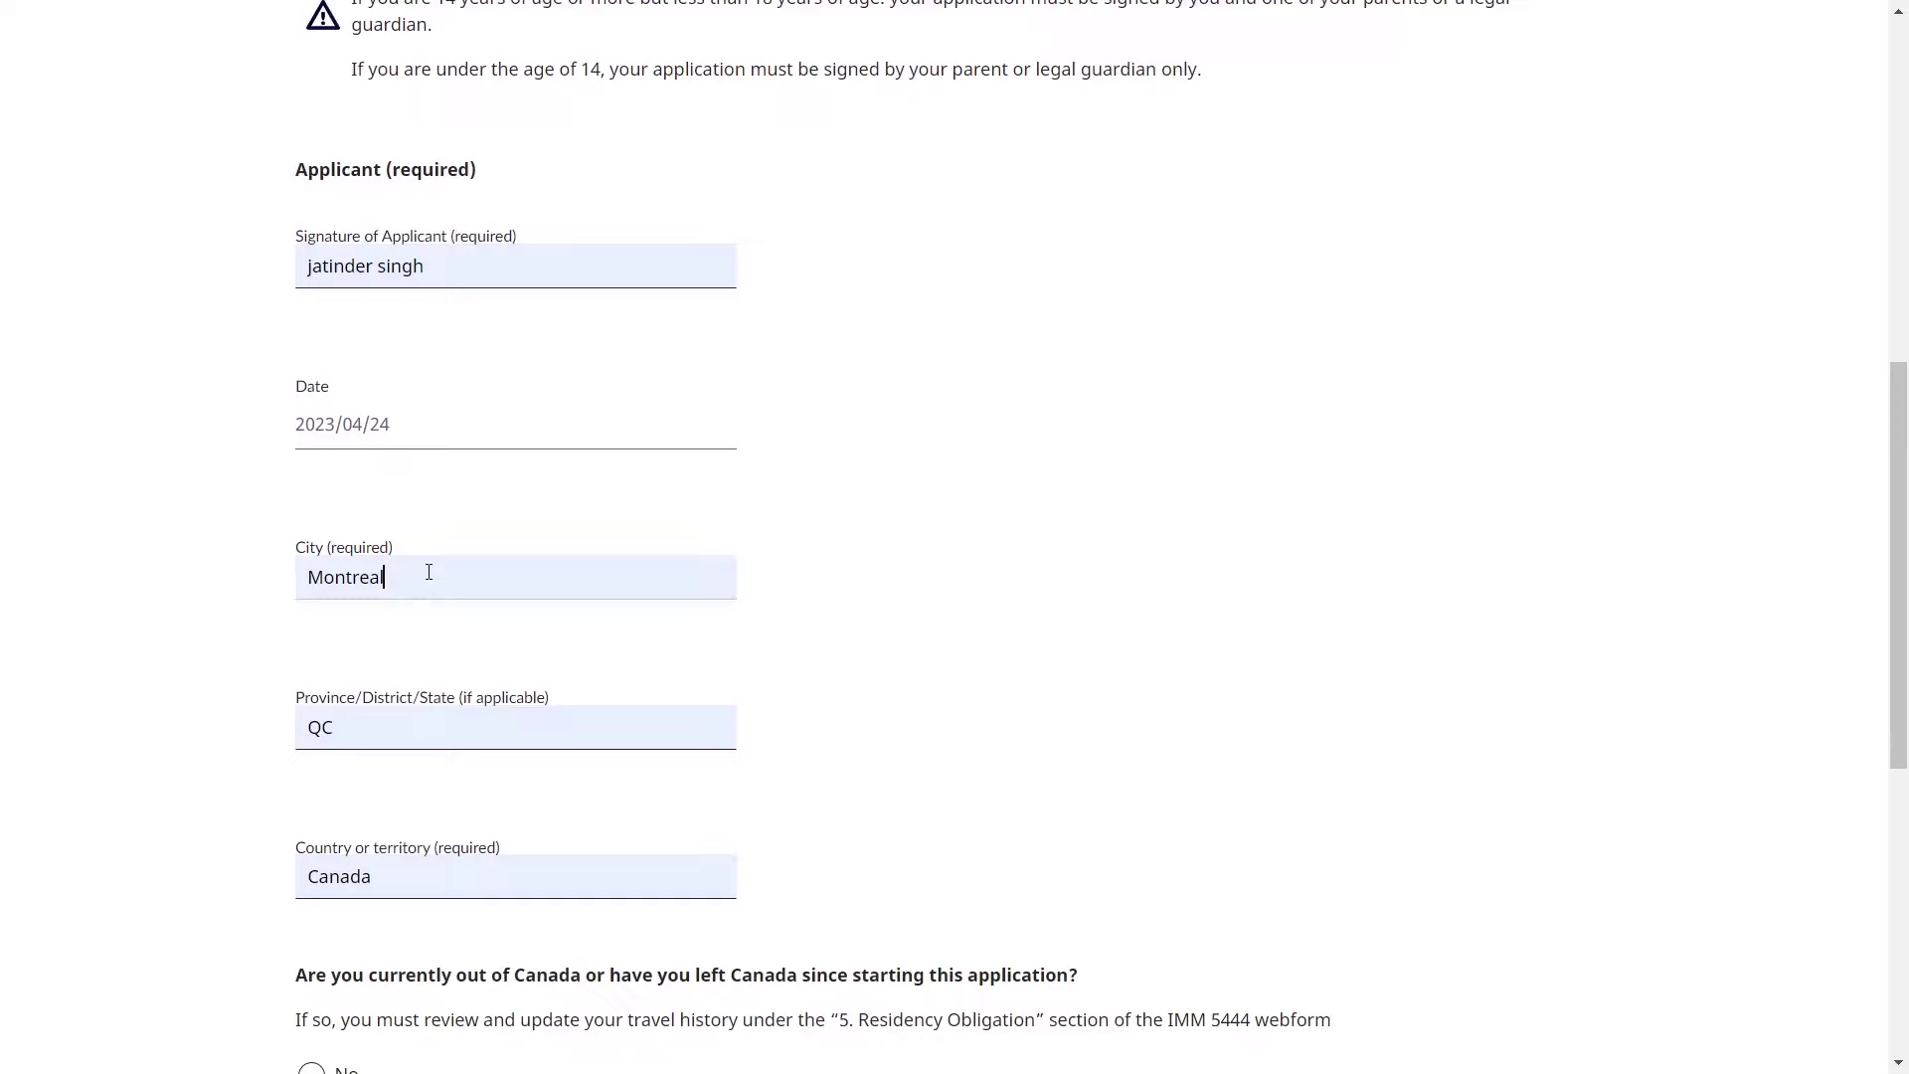
{"action": "scroll", "coordinate": [429, 572], "scroll_direction": "down", "scroll_amount": 1}
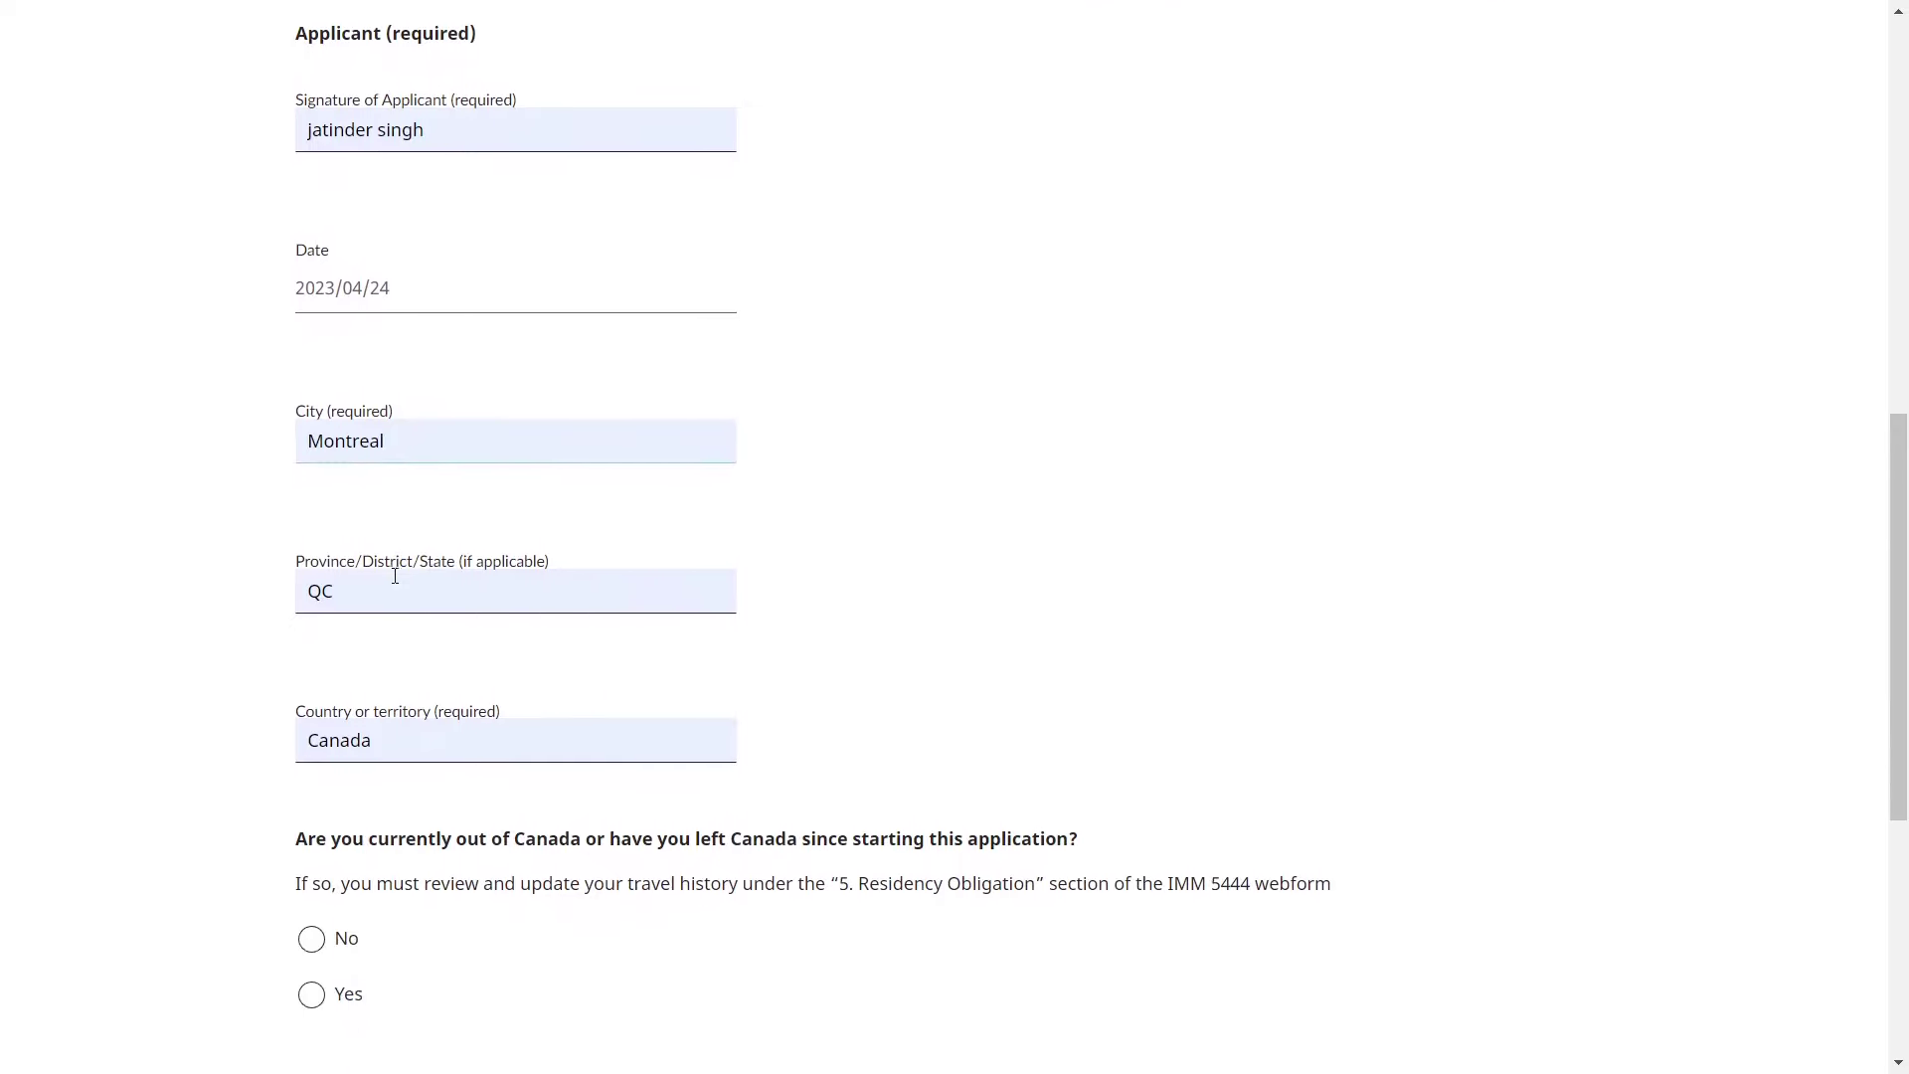
{"action": "left_click", "coordinate": [394, 576]}
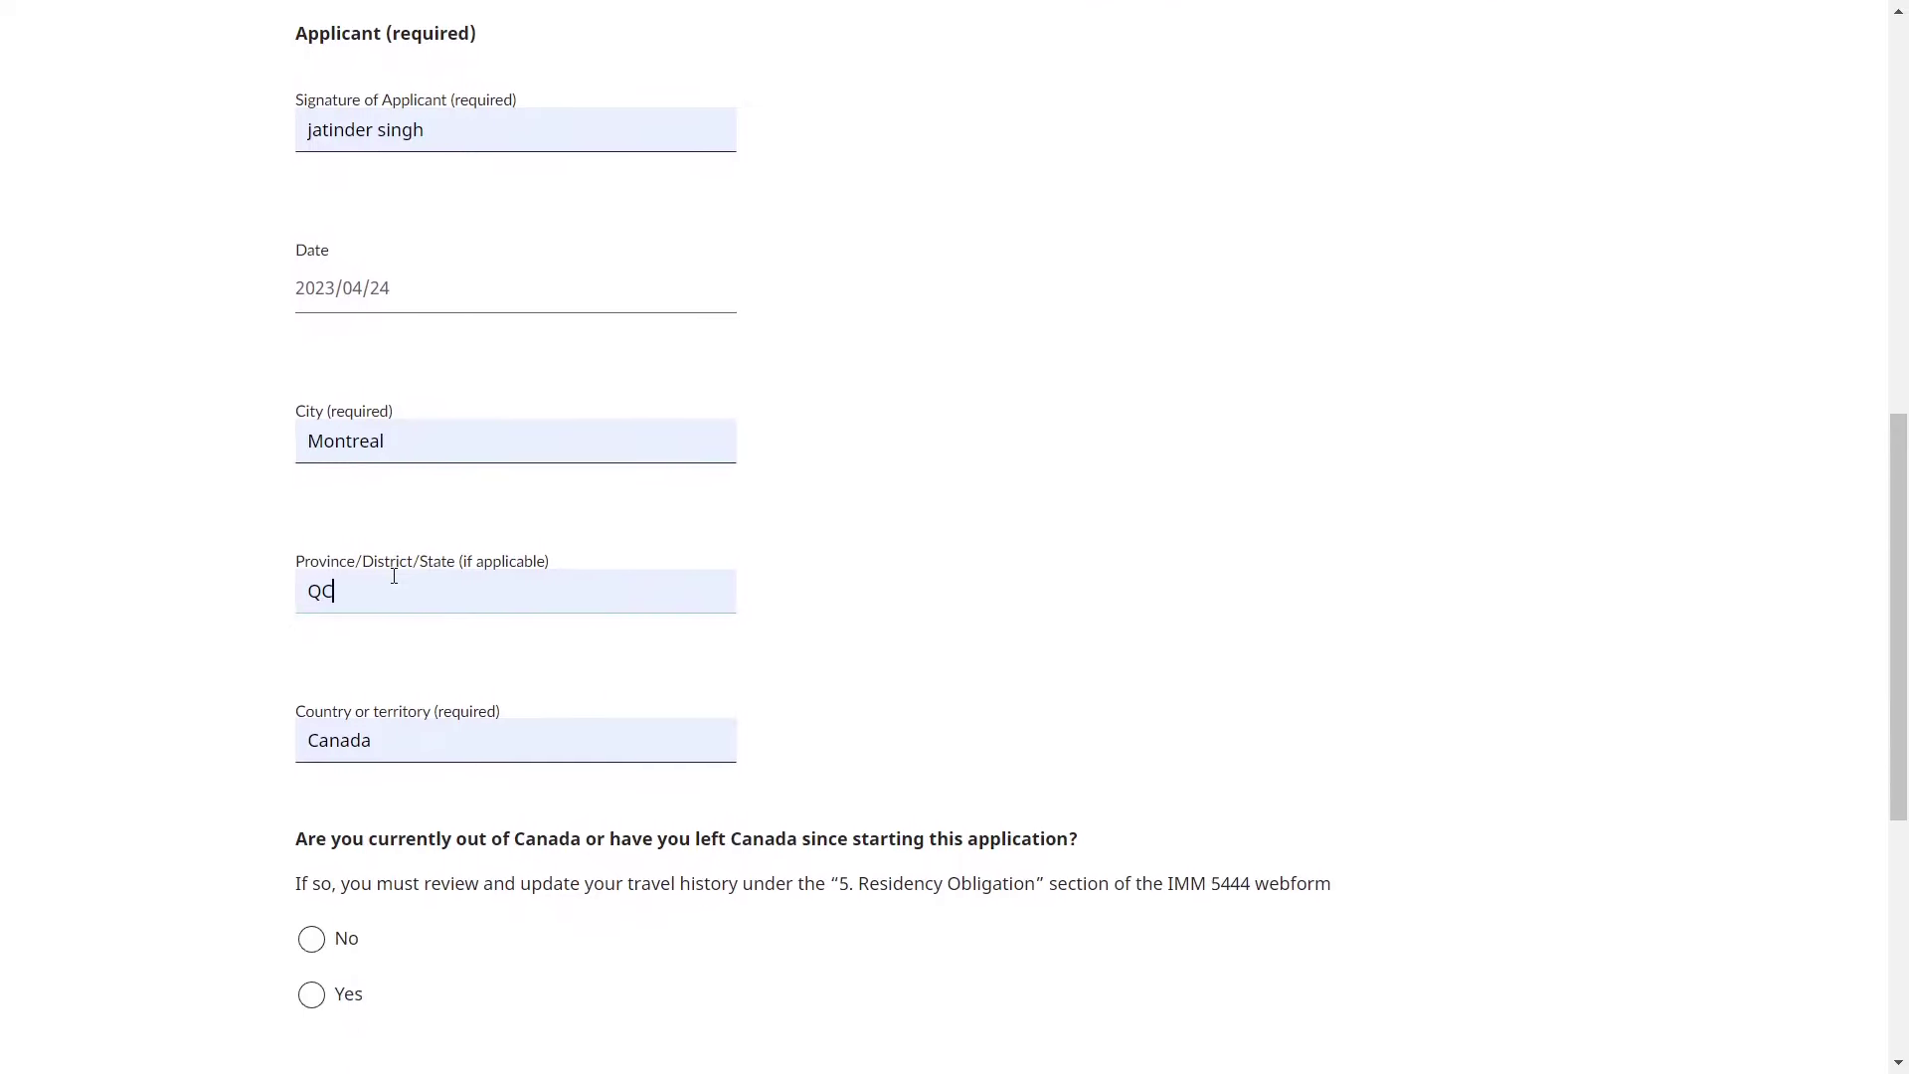
{"action": "scroll", "coordinate": [394, 575], "scroll_direction": "down", "scroll_amount": 2}
{"action": "left_click", "coordinate": [394, 576]}
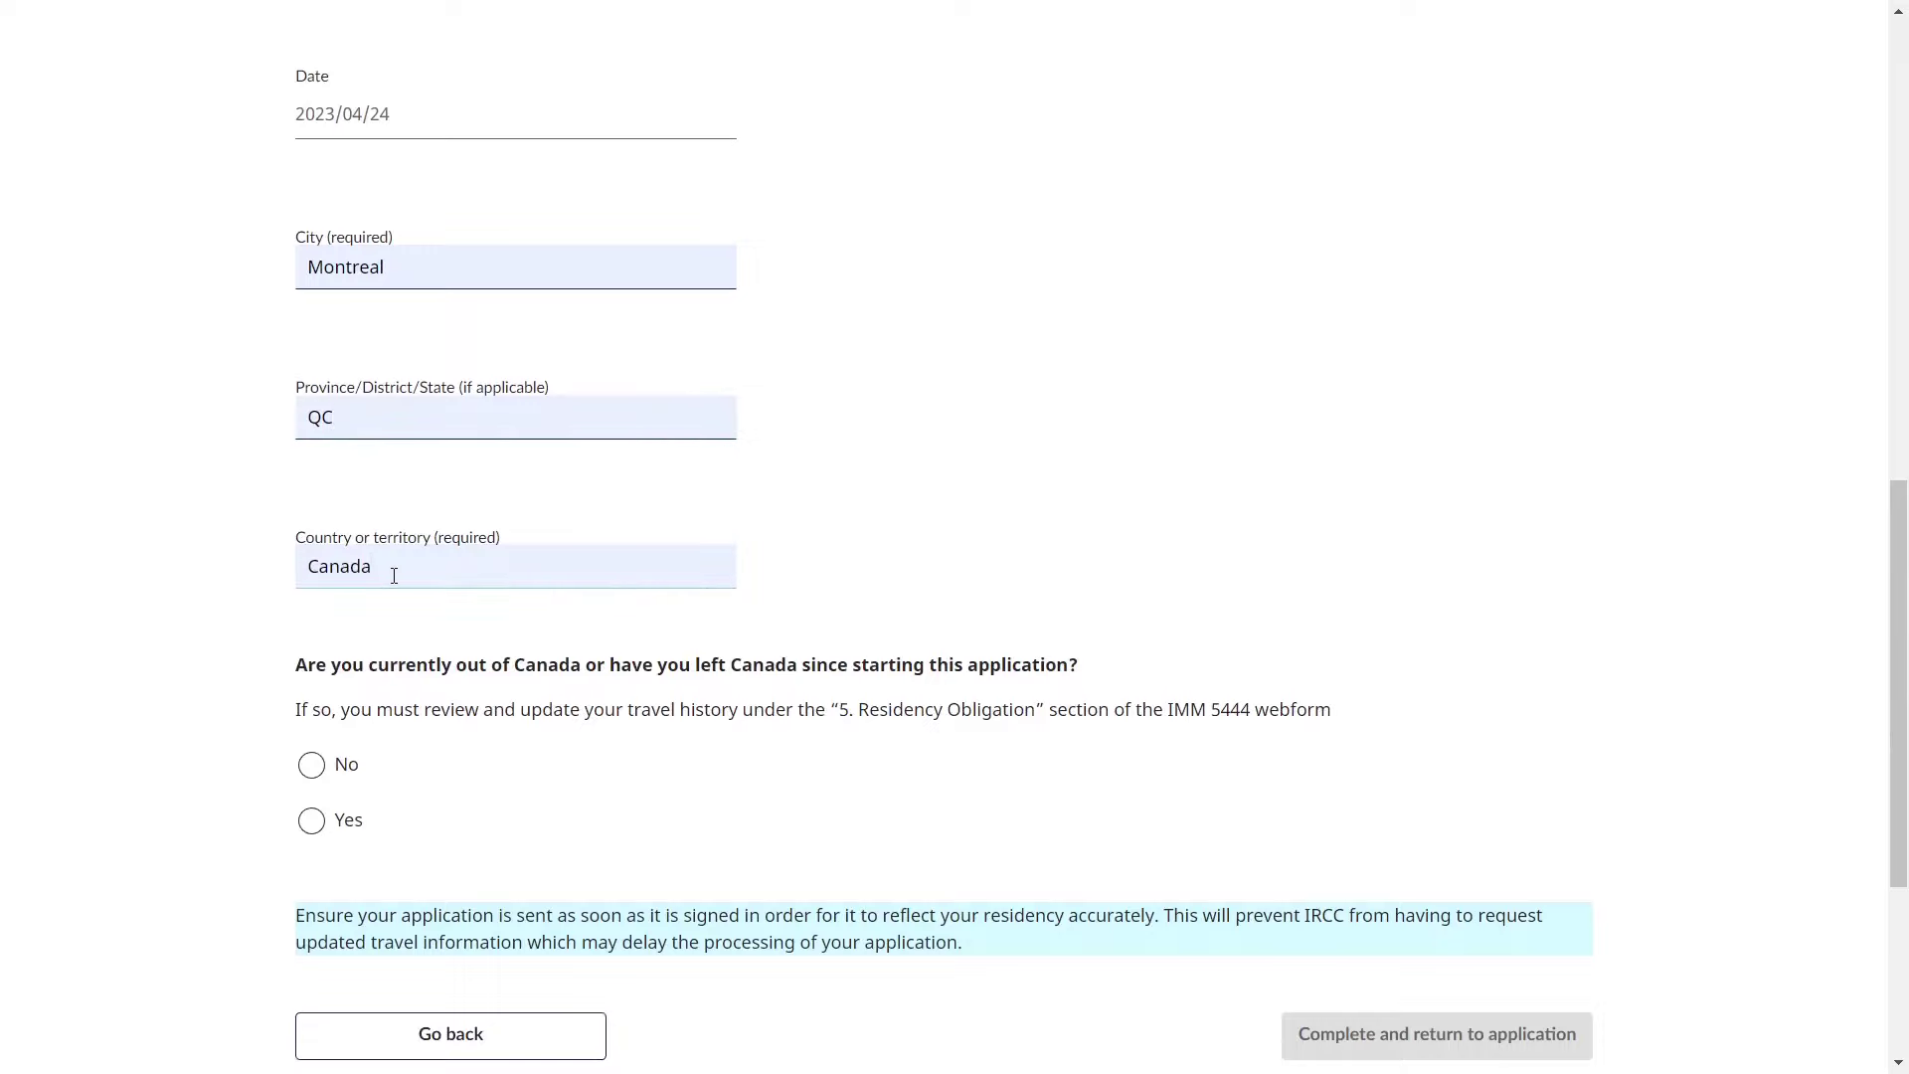
{"action": "scroll", "coordinate": [394, 576], "scroll_direction": "down", "scroll_amount": 1}
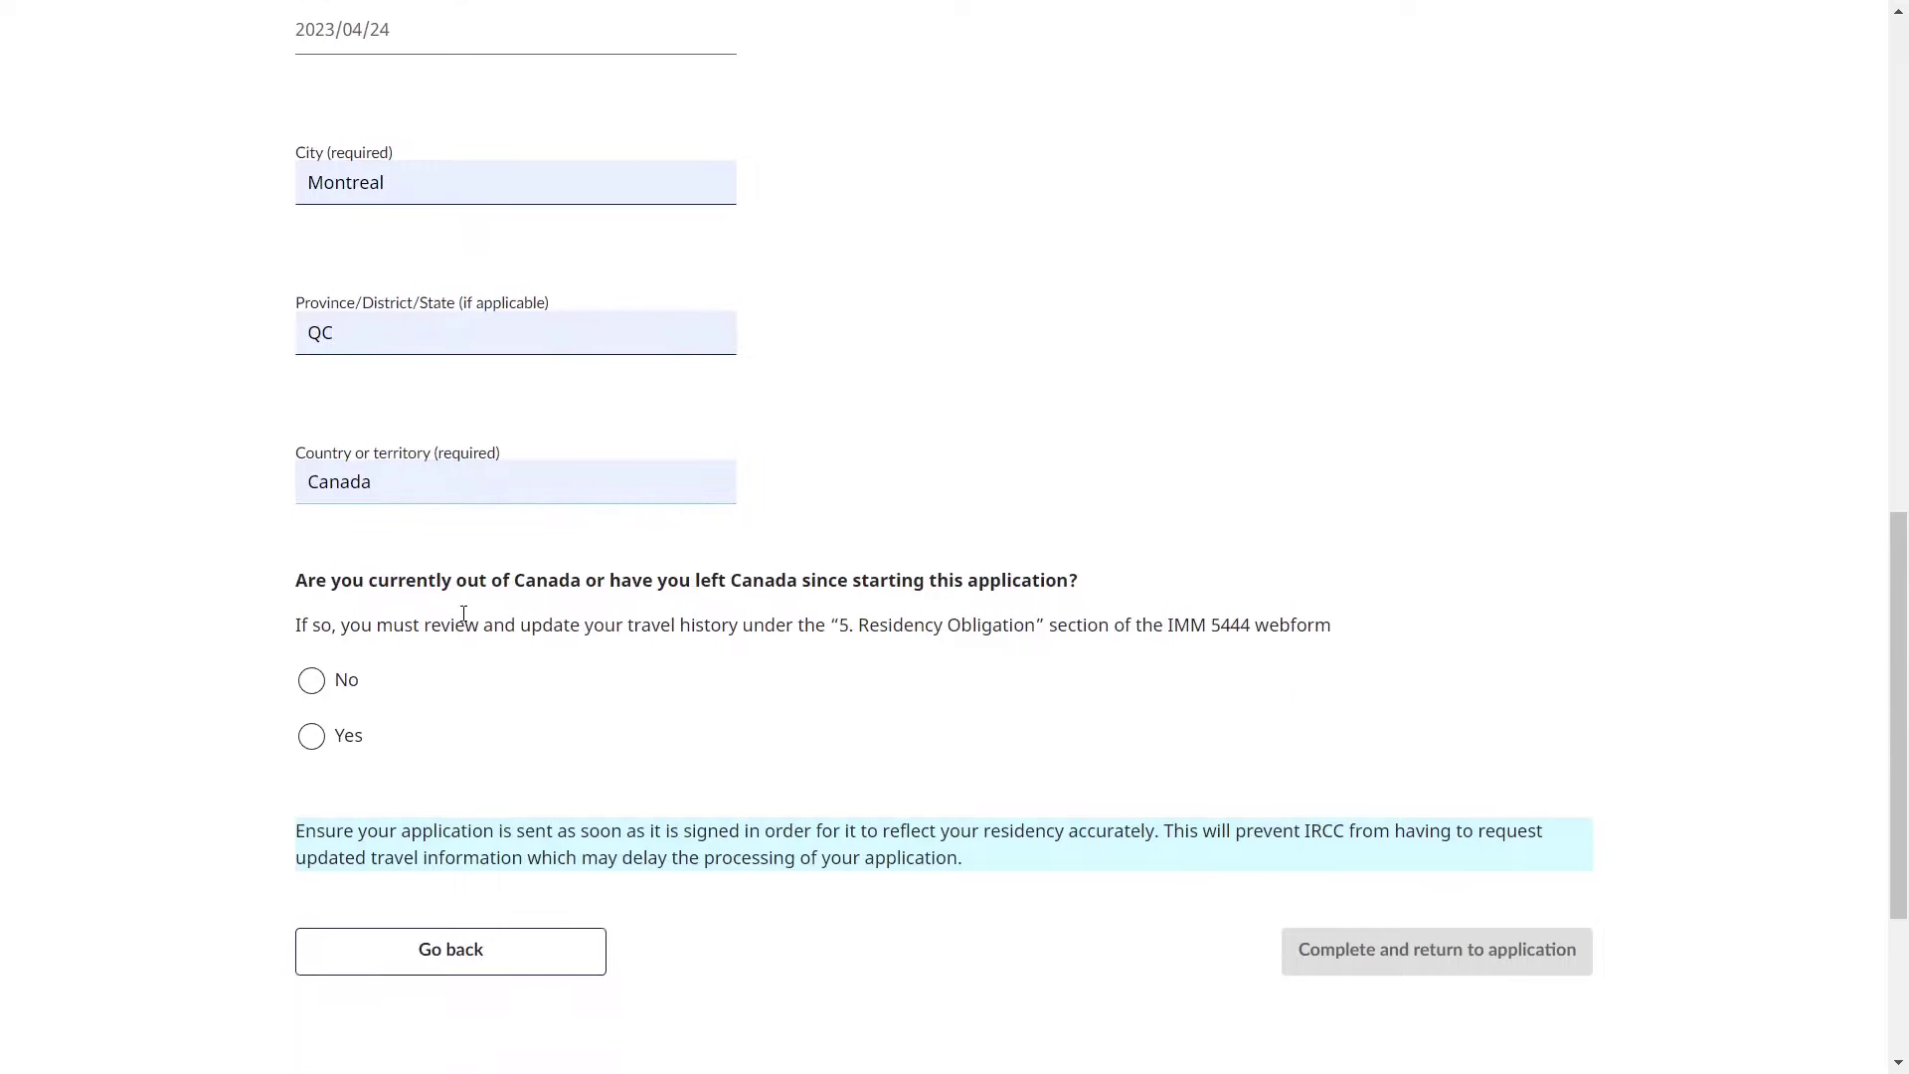
- Answer No to having left Canada and complete the declaration, returning to the application
{"action": "left_click_drag", "start_coordinate": [369, 580], "coordinate": [609, 577]}
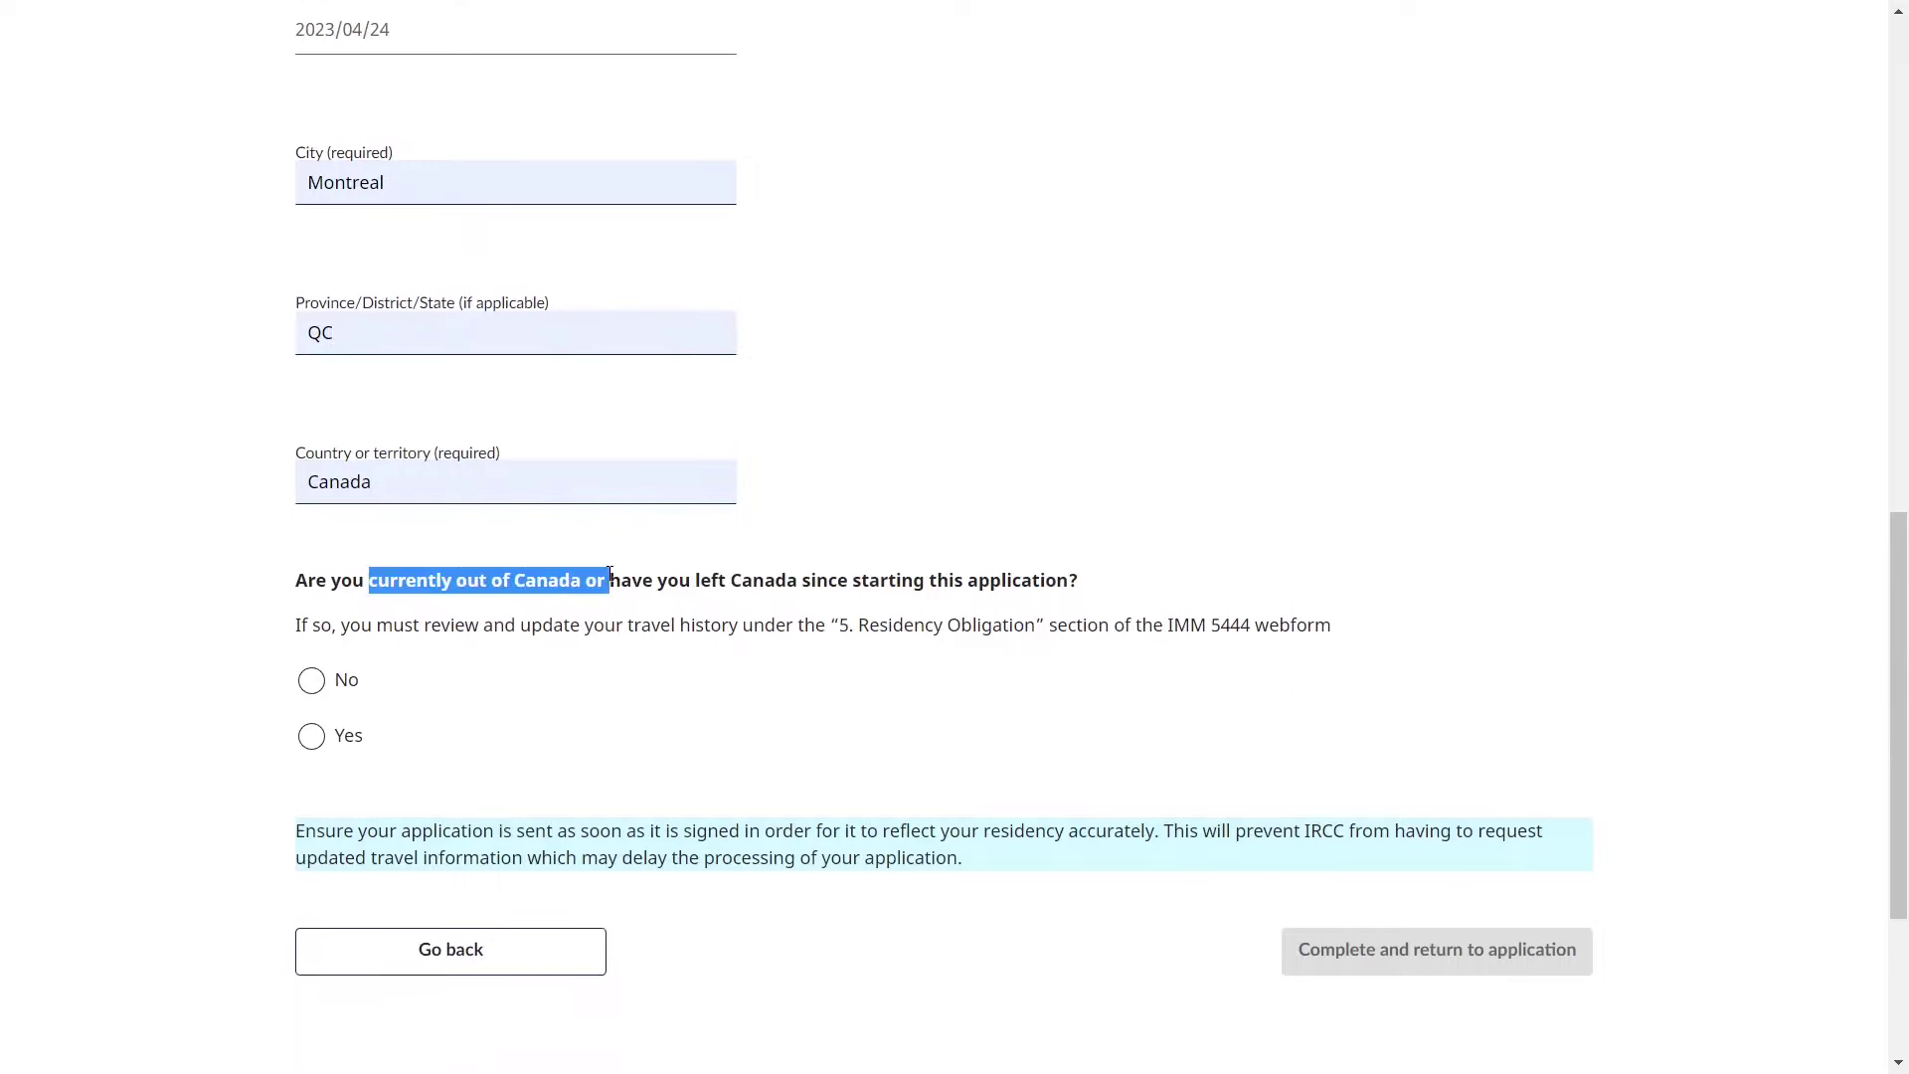
{"action": "left_click", "coordinate": [463, 680]}
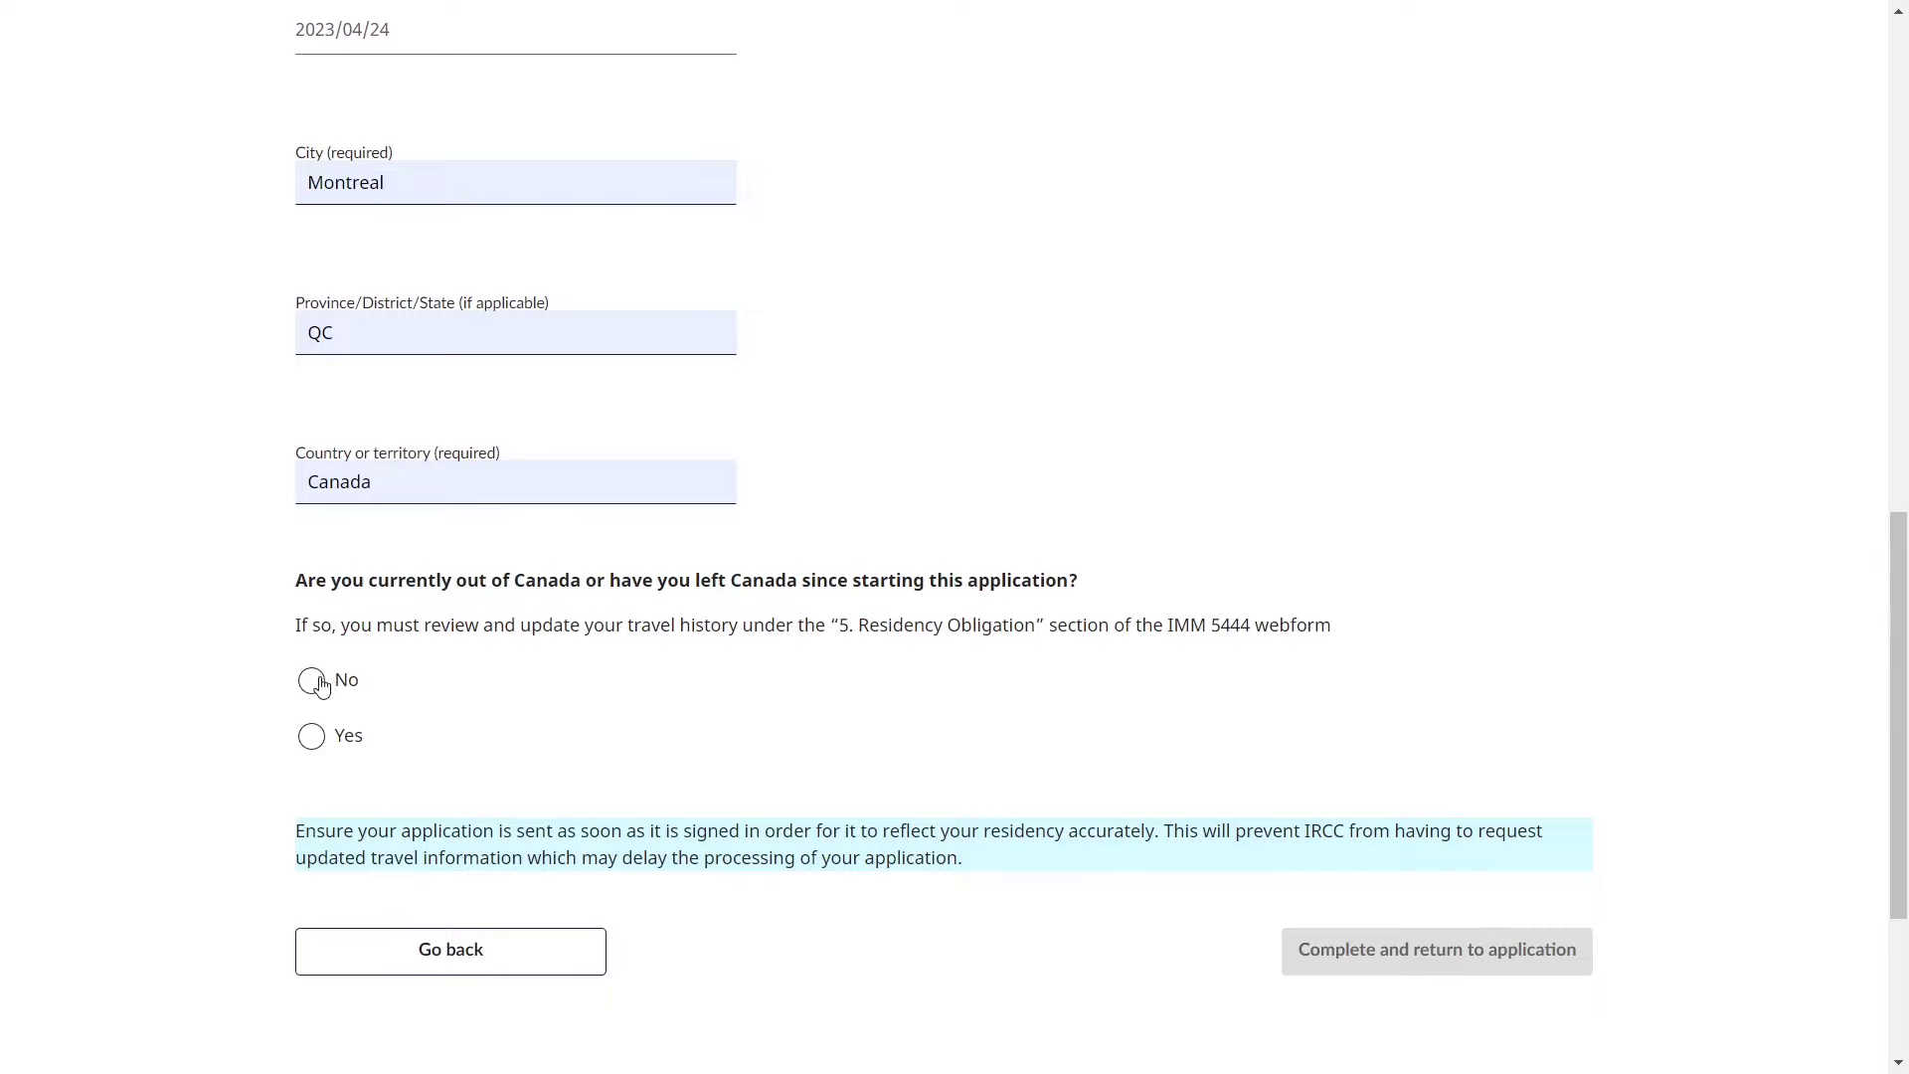
{"action": "left_click", "coordinate": [321, 684]}
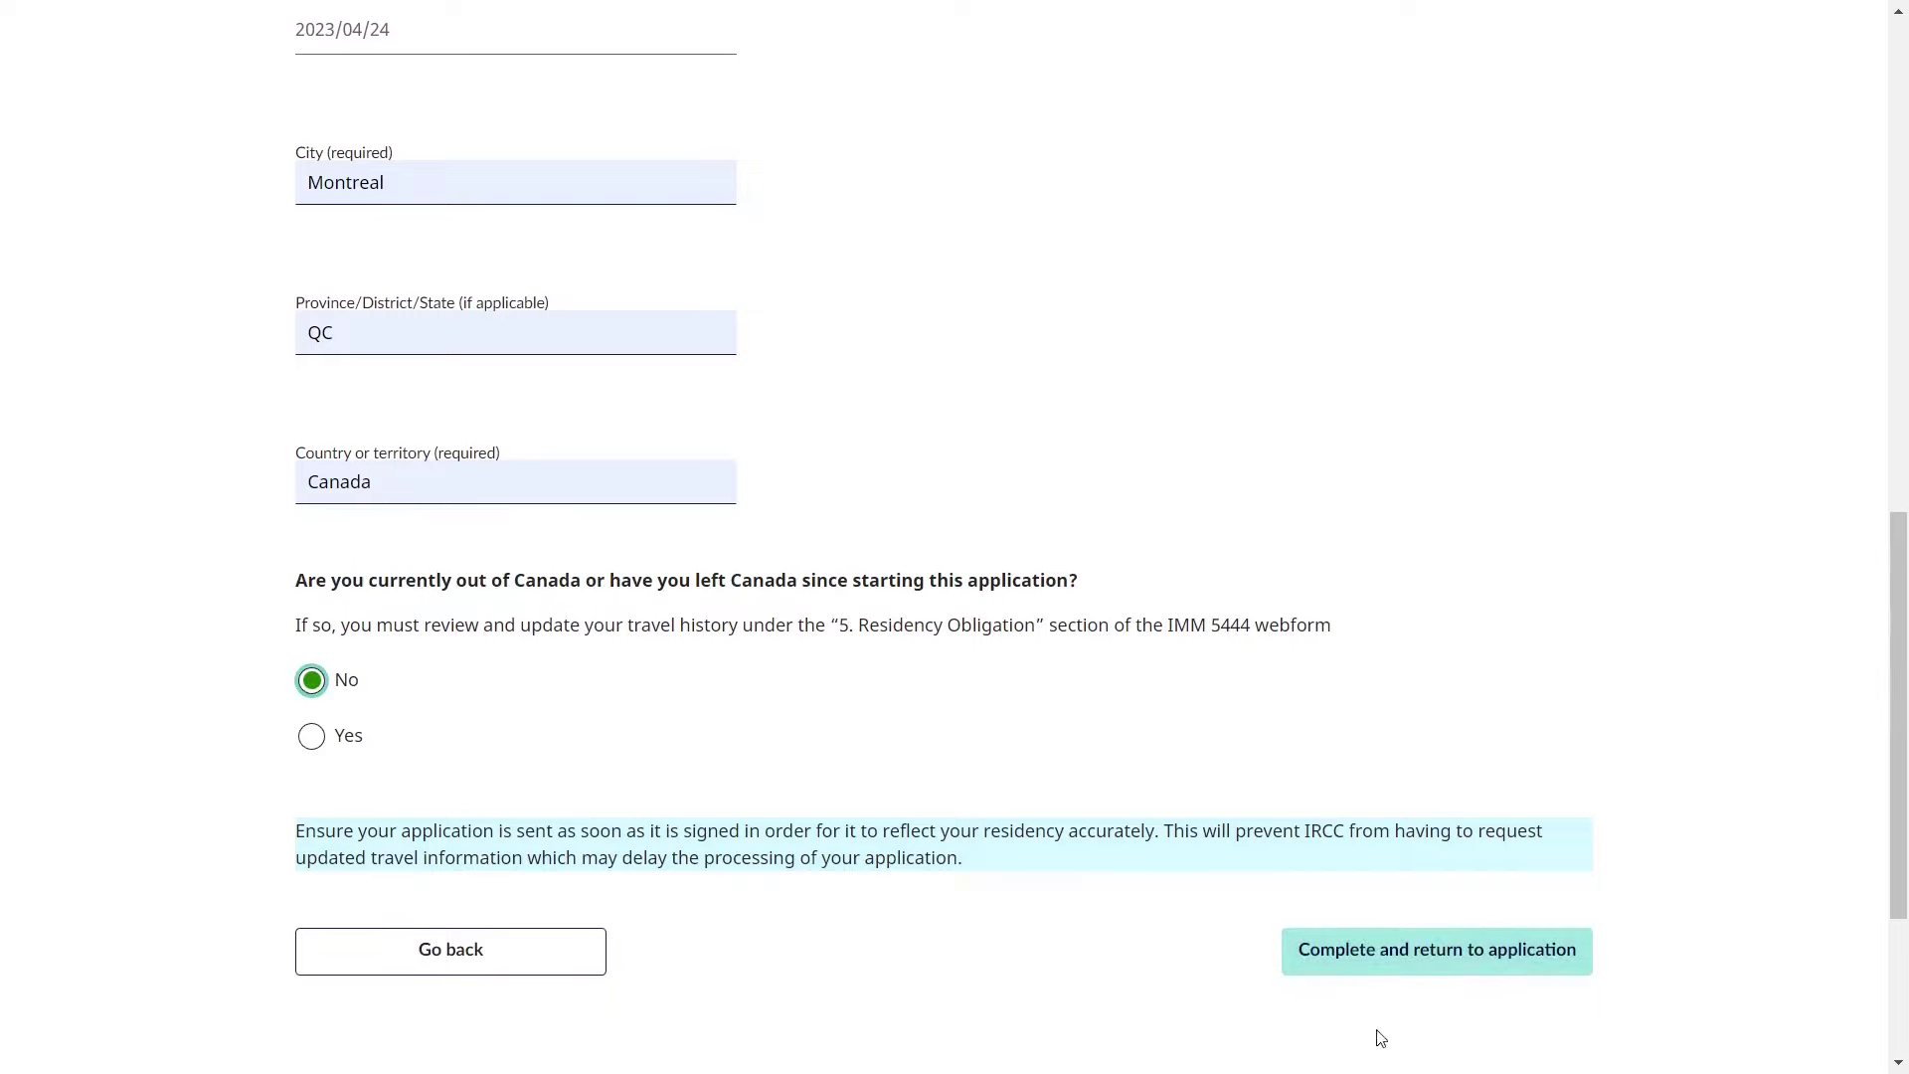
{"action": "left_click", "coordinate": [1371, 962]}
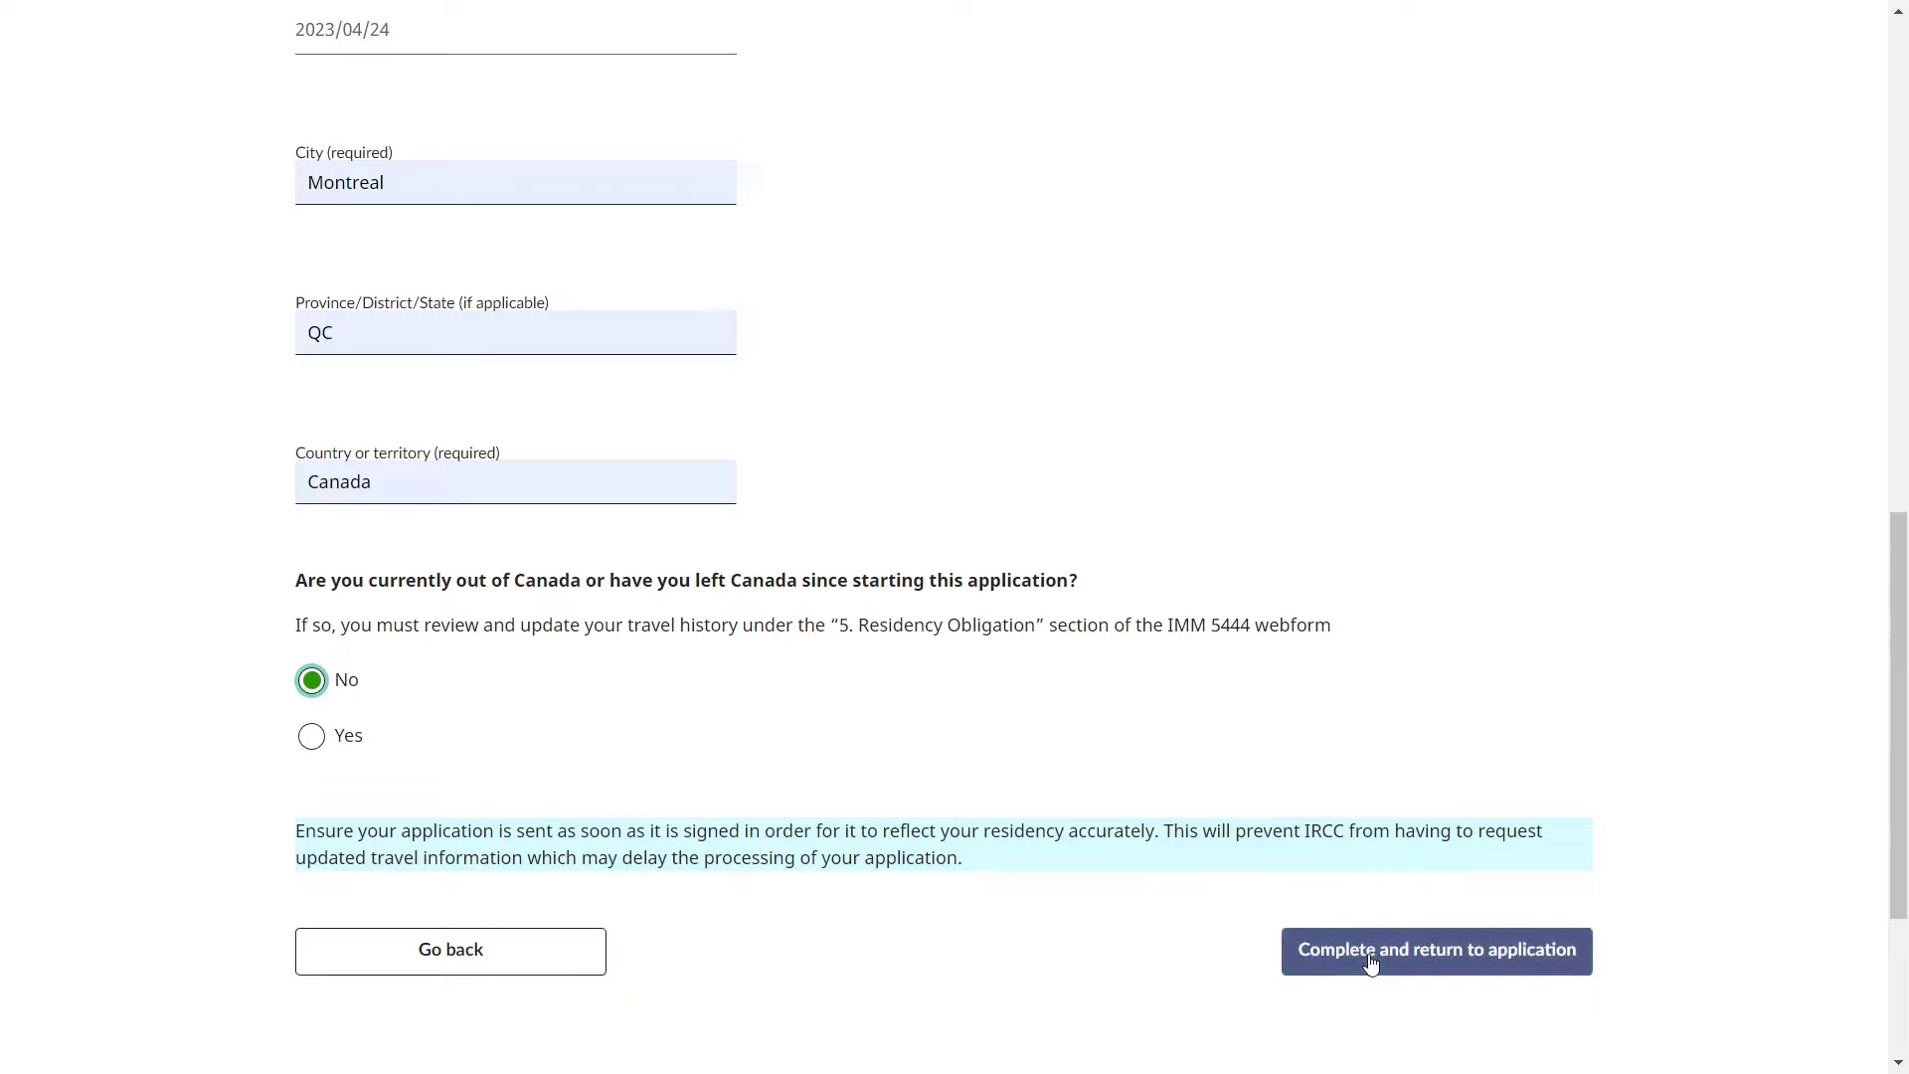